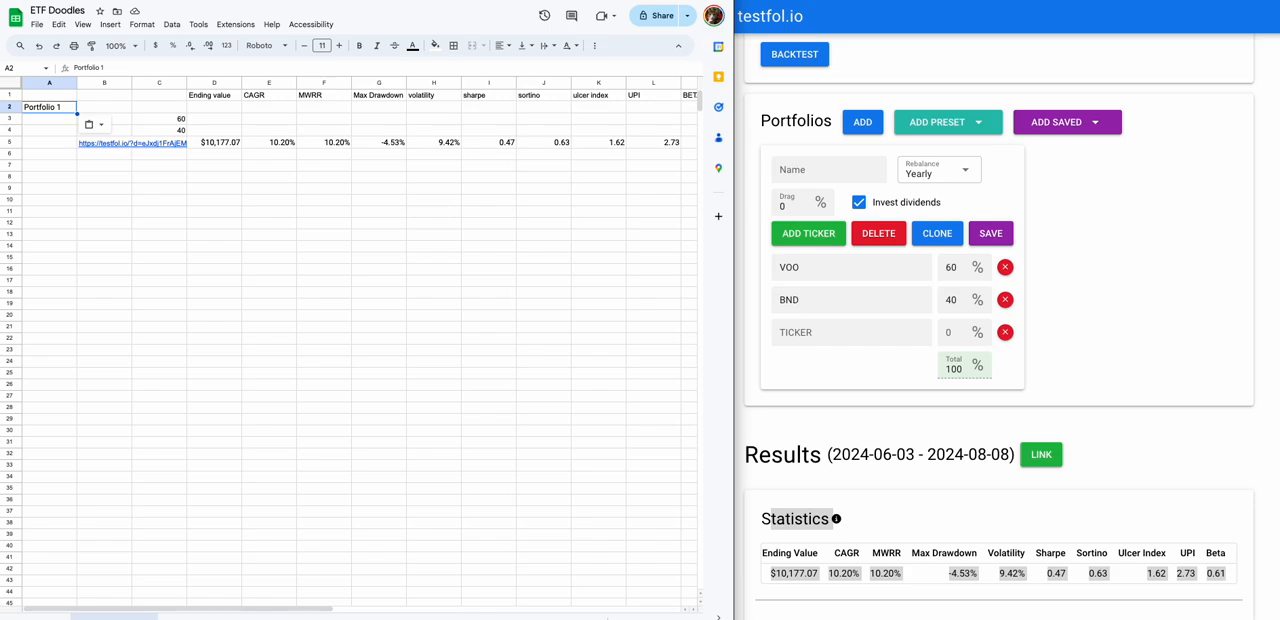
Open Google Finance in a new browser tab and look up the Vanguard Total Bond Market ETF, BND.
{"action": "left_click", "coordinate": [204, 230]}
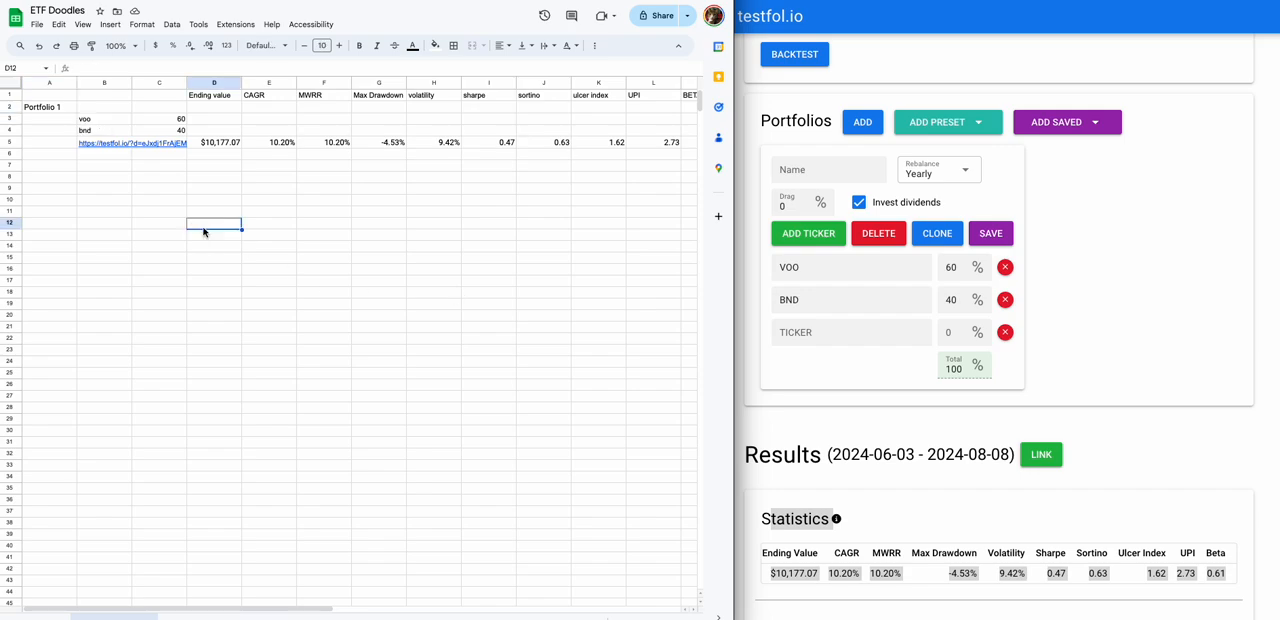
{"action": "left_click", "coordinate": [1120, 366]}
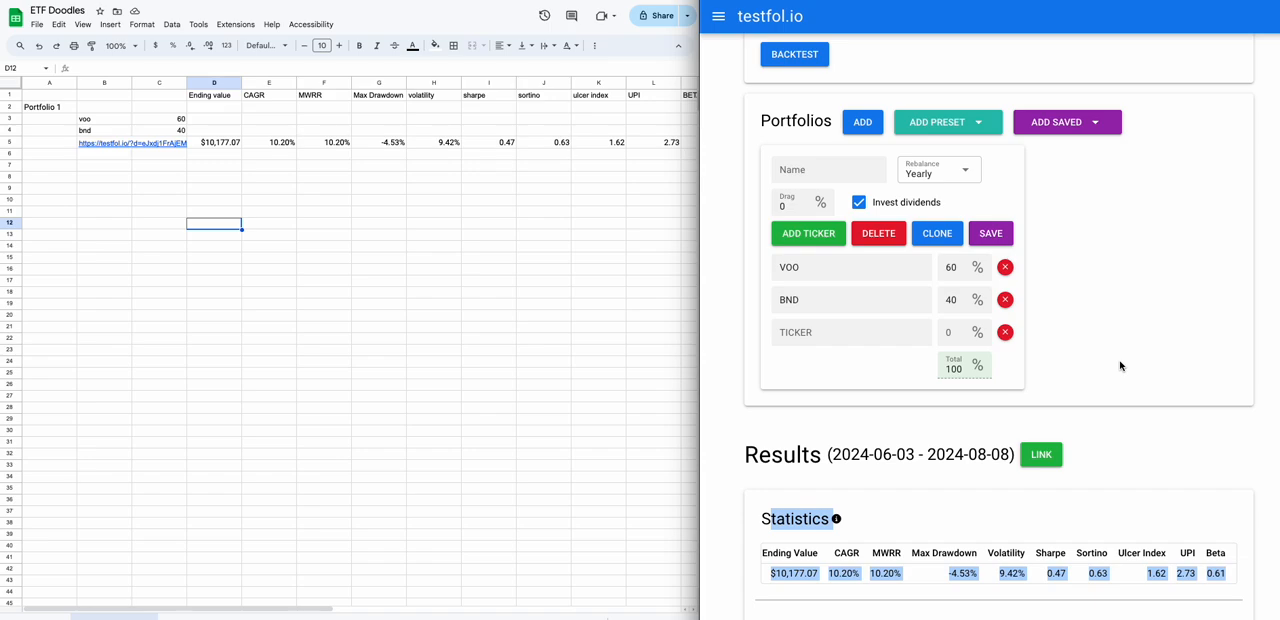
{"action": "key", "text": "super+t"}
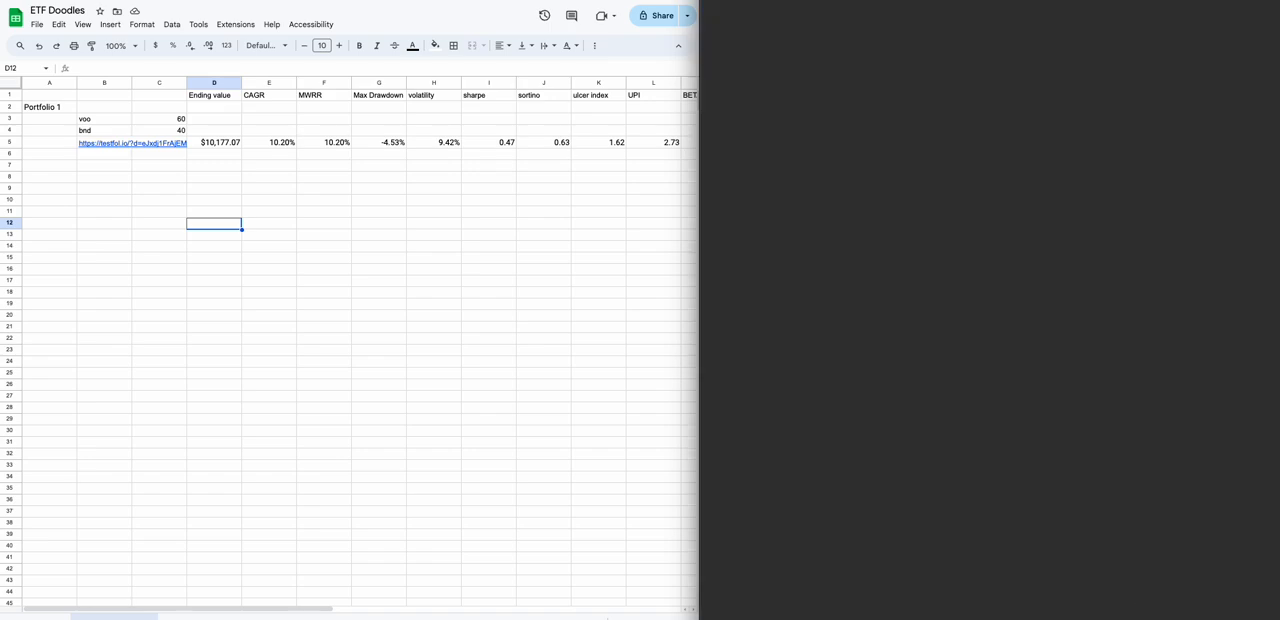
{"action": "type", "text": "fin"}
{"action": "key", "text": "Return"}
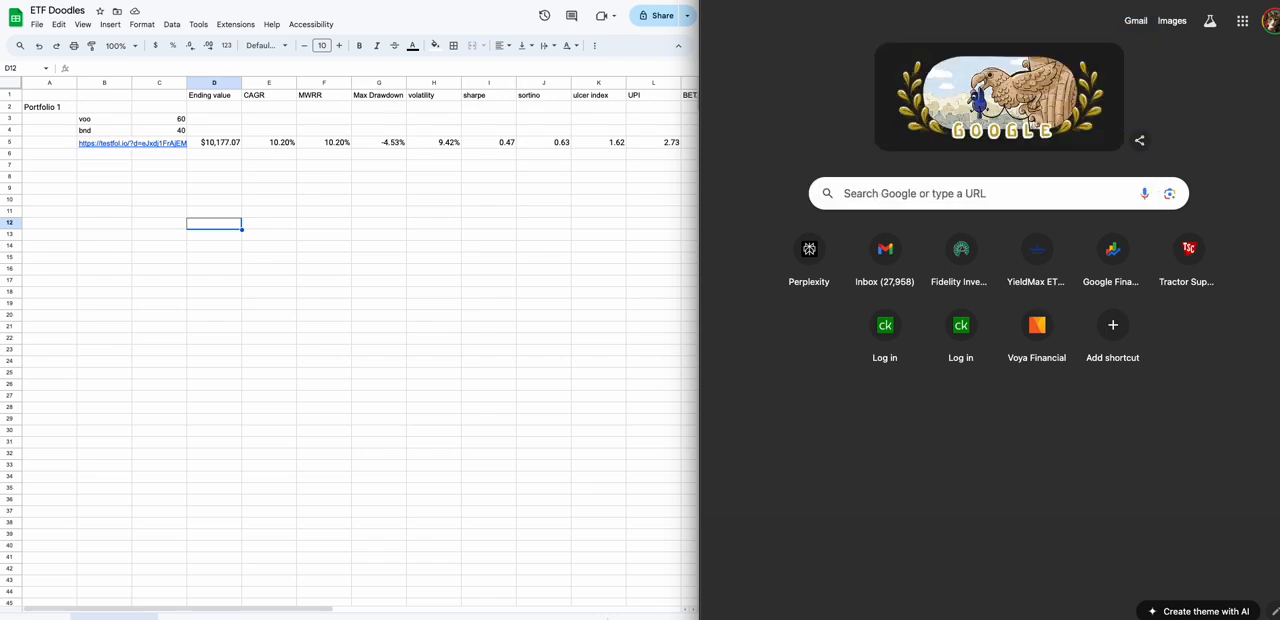
{"action": "left_click", "coordinate": [877, 146]}
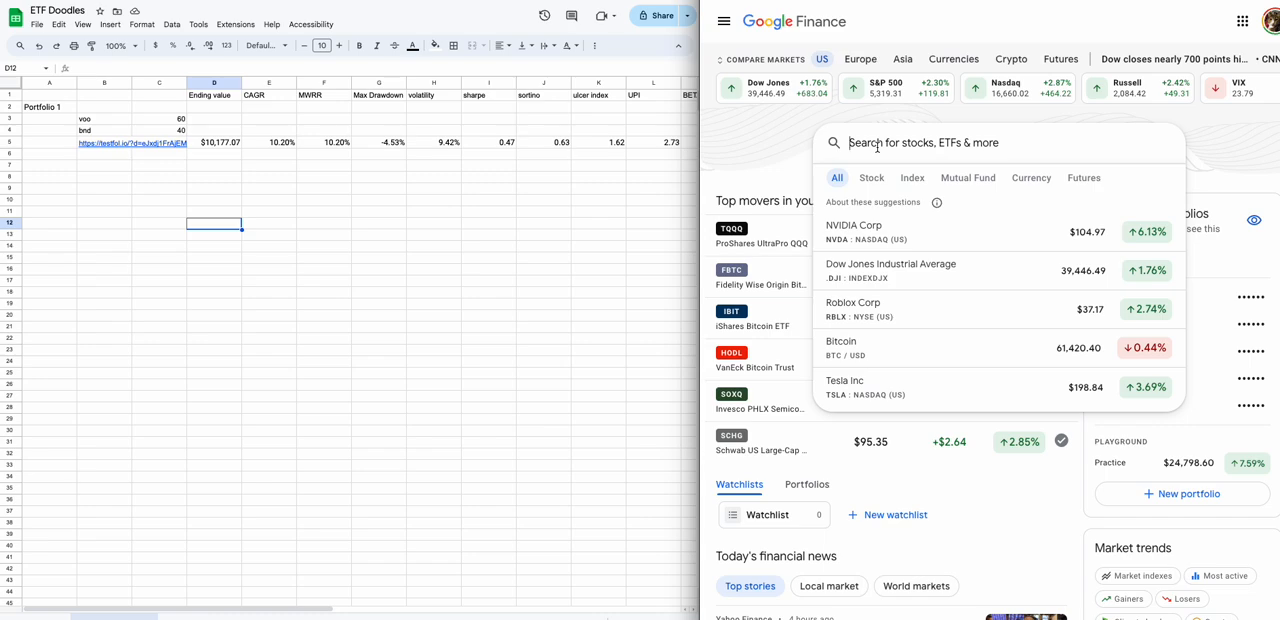
{"action": "type", "text": "bnd"}
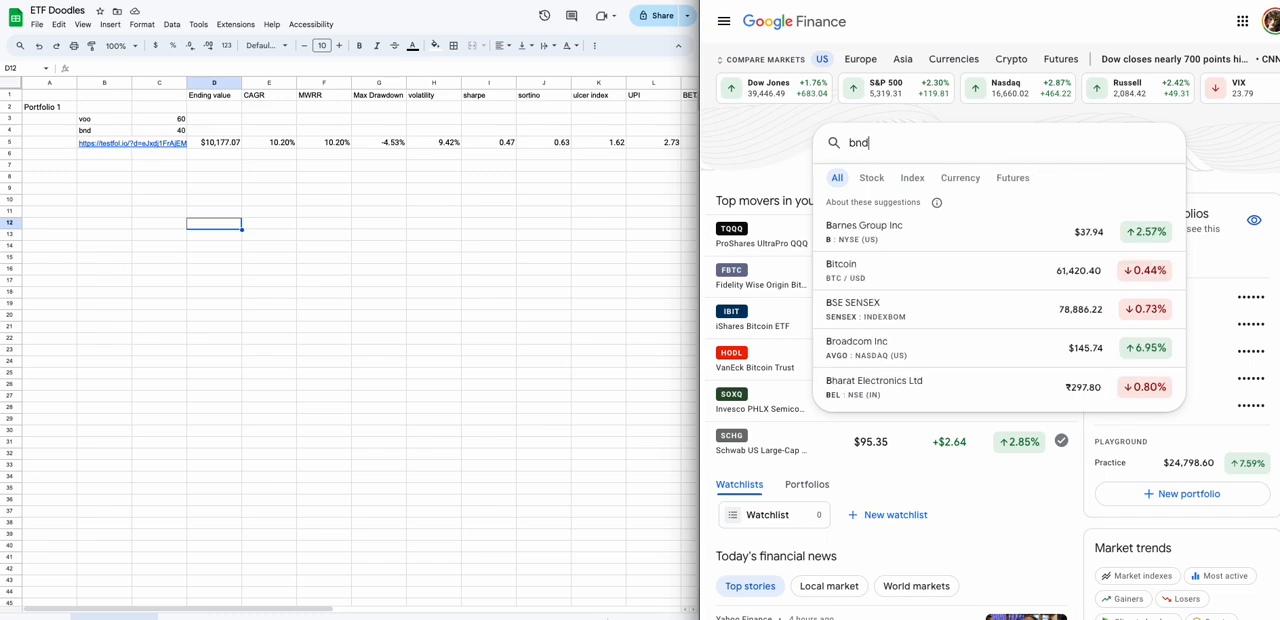
{"action": "left_click", "coordinate": [835, 236]}
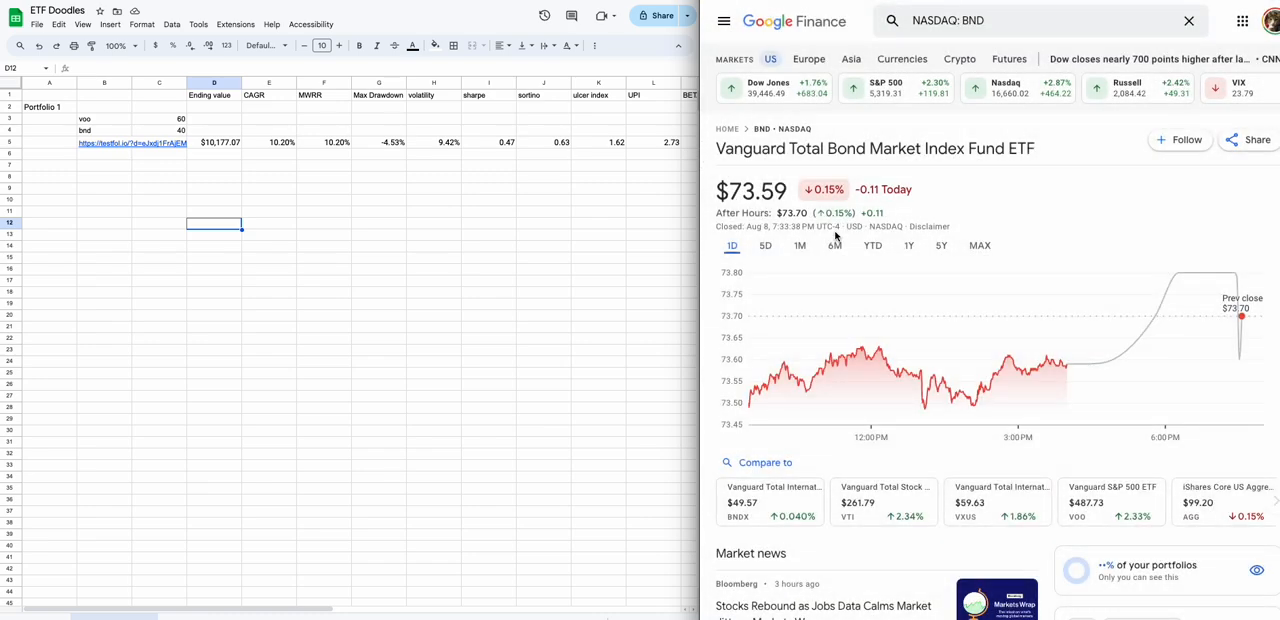
Add the Schwab US Dividend Equity ETF (SCHD, NYSEARCA) as a comparison on the BND chart.
{"action": "left_click", "coordinate": [782, 462]}
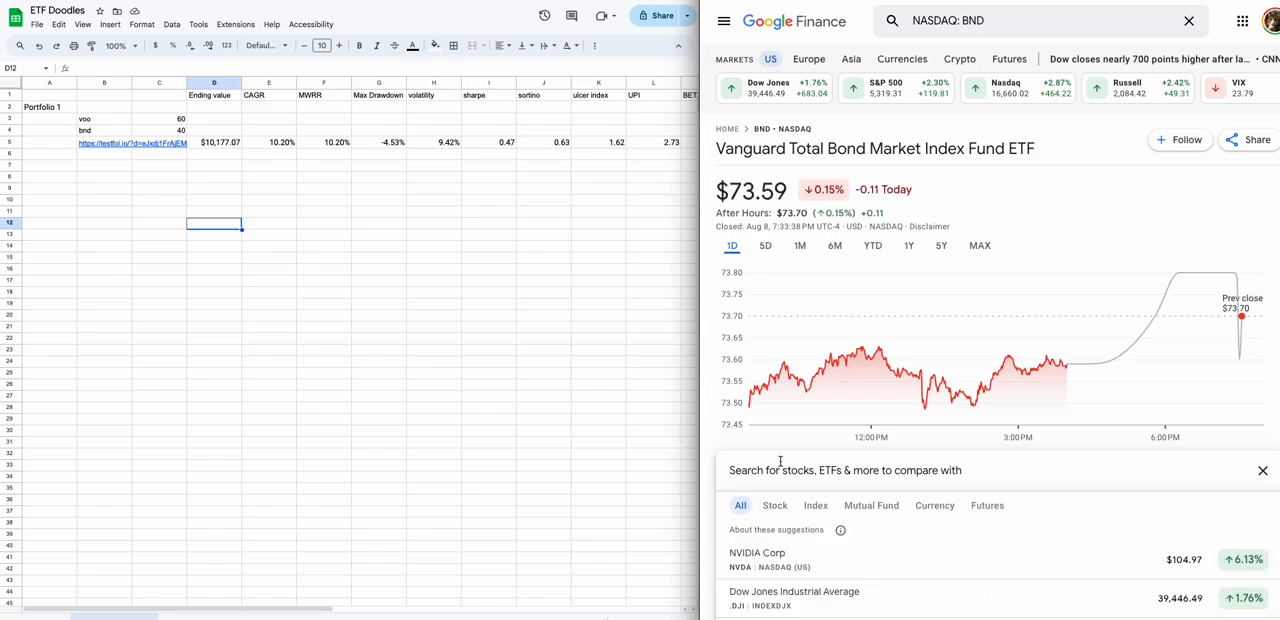
{"action": "type", "text": "schd"}
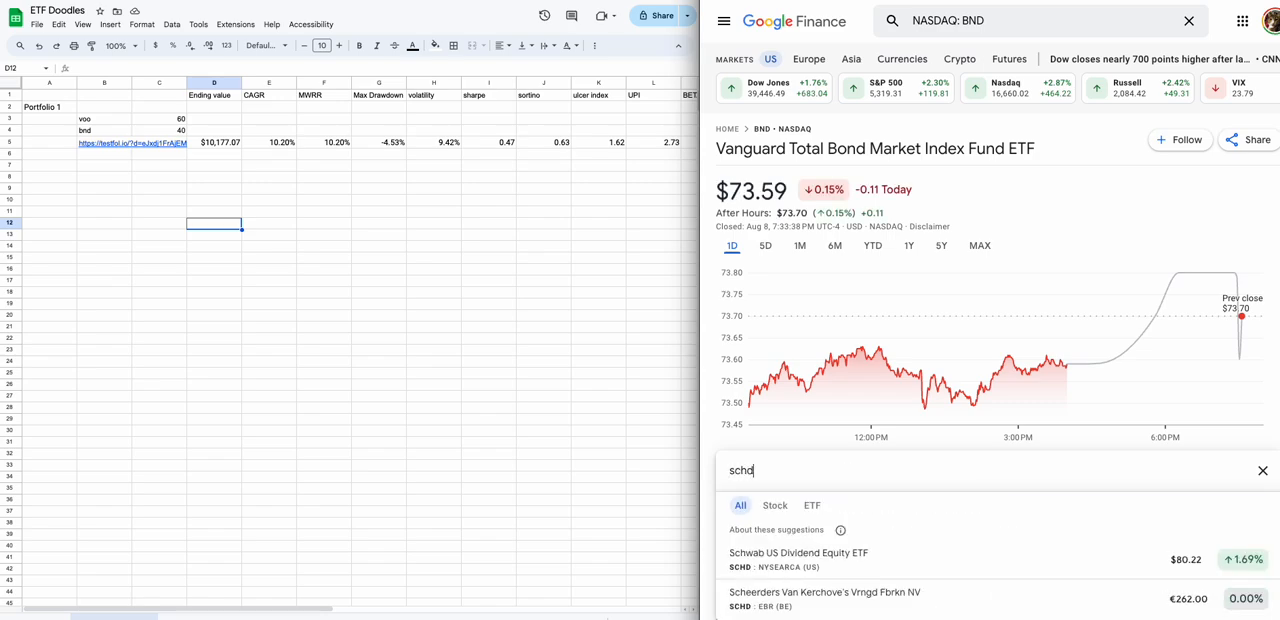
{"action": "left_click", "coordinate": [770, 565]}
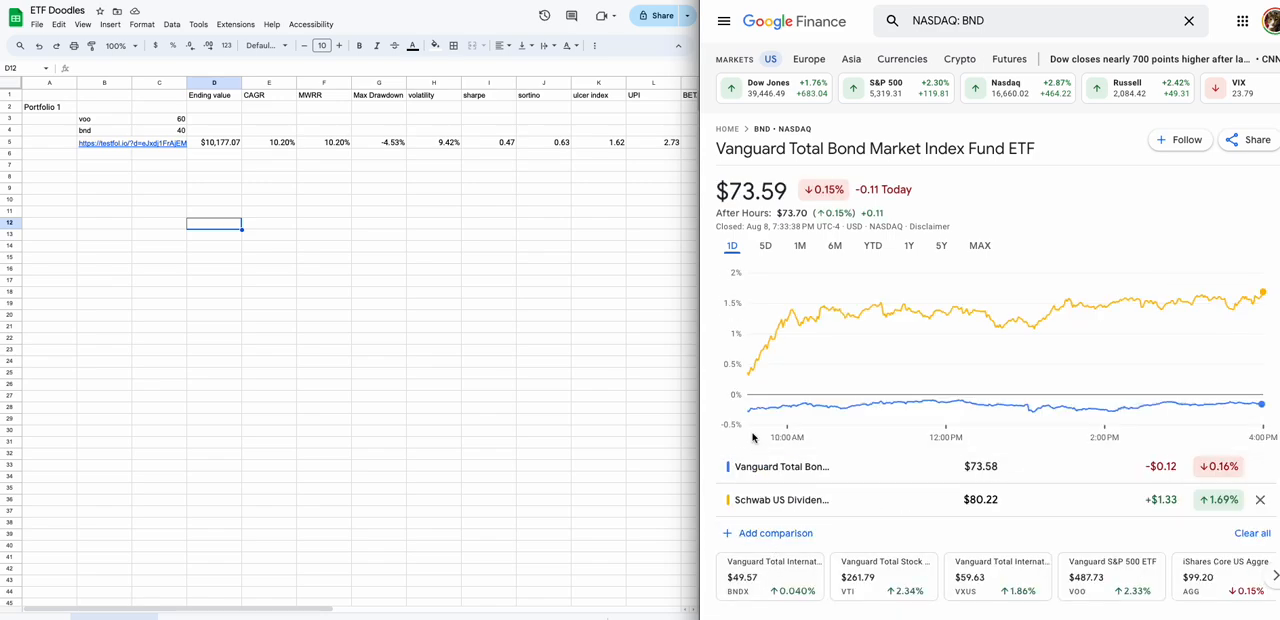
Add the iShares Treasury bond ETFs TLT (NASDAQ) and GOVZ (BATS) to the BND chart comparison.
{"action": "left_click", "coordinate": [749, 532]}
{"action": "type", "text": "TLT"}
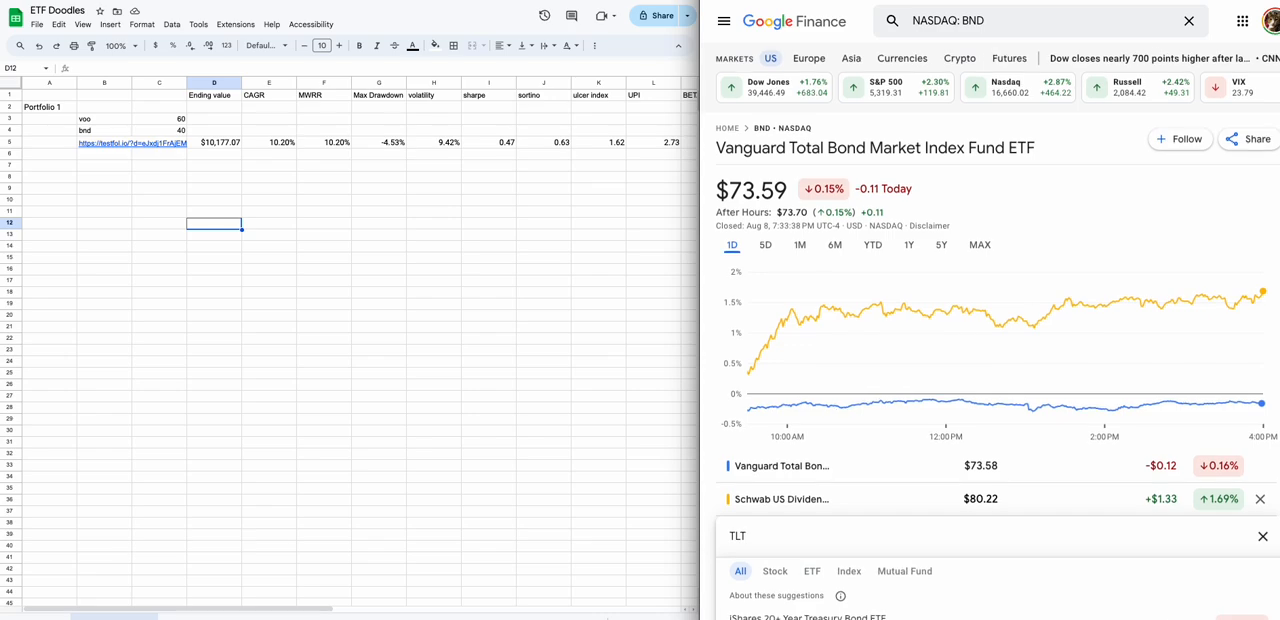
{"action": "scroll", "coordinate": [763, 560], "scroll_direction": "down", "scroll_amount": 2}
{"action": "left_click", "coordinate": [772, 458]}
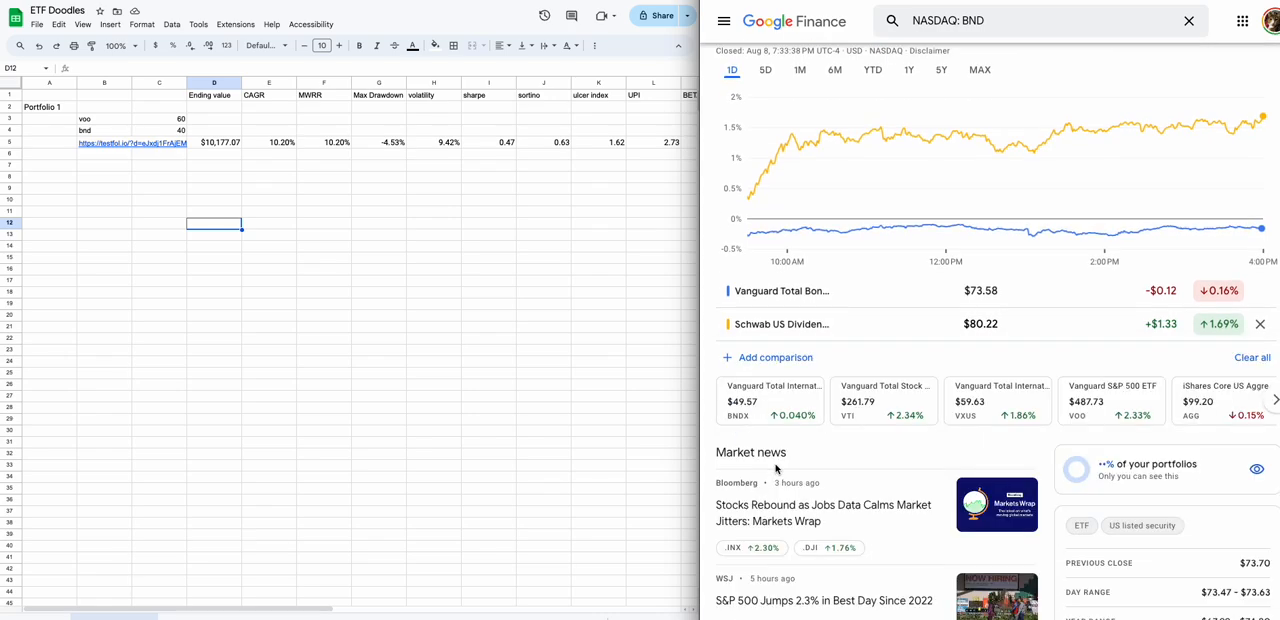
{"action": "left_click", "coordinate": [774, 392]}
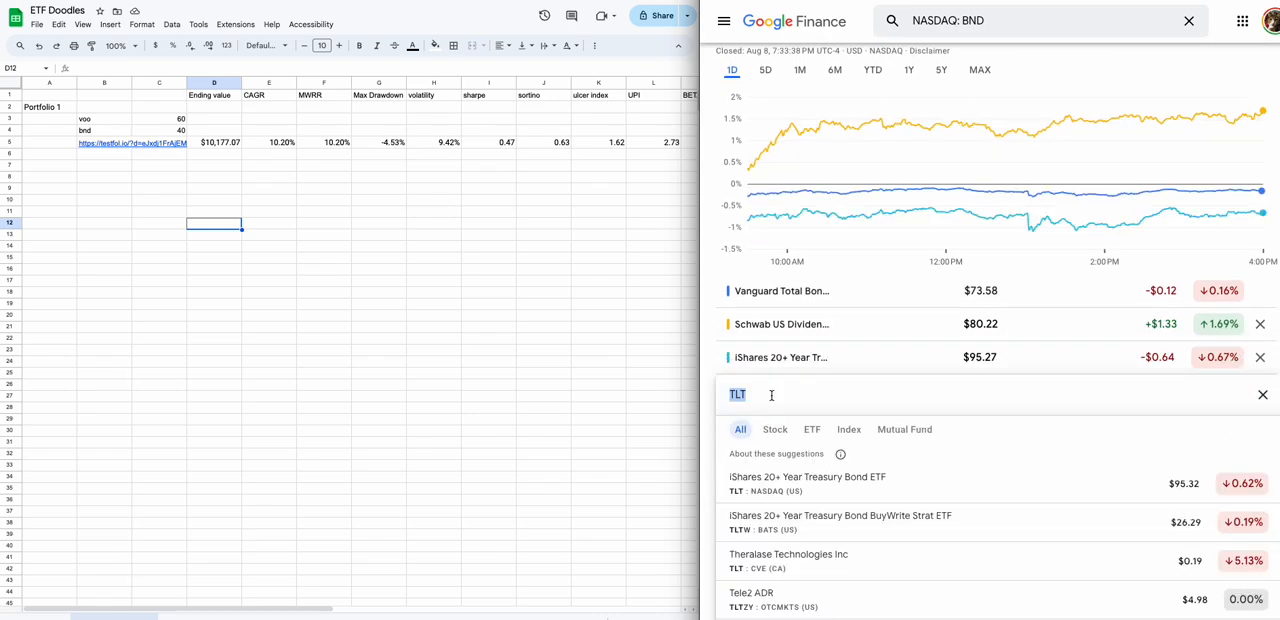
{"action": "type", "text": "govz"}
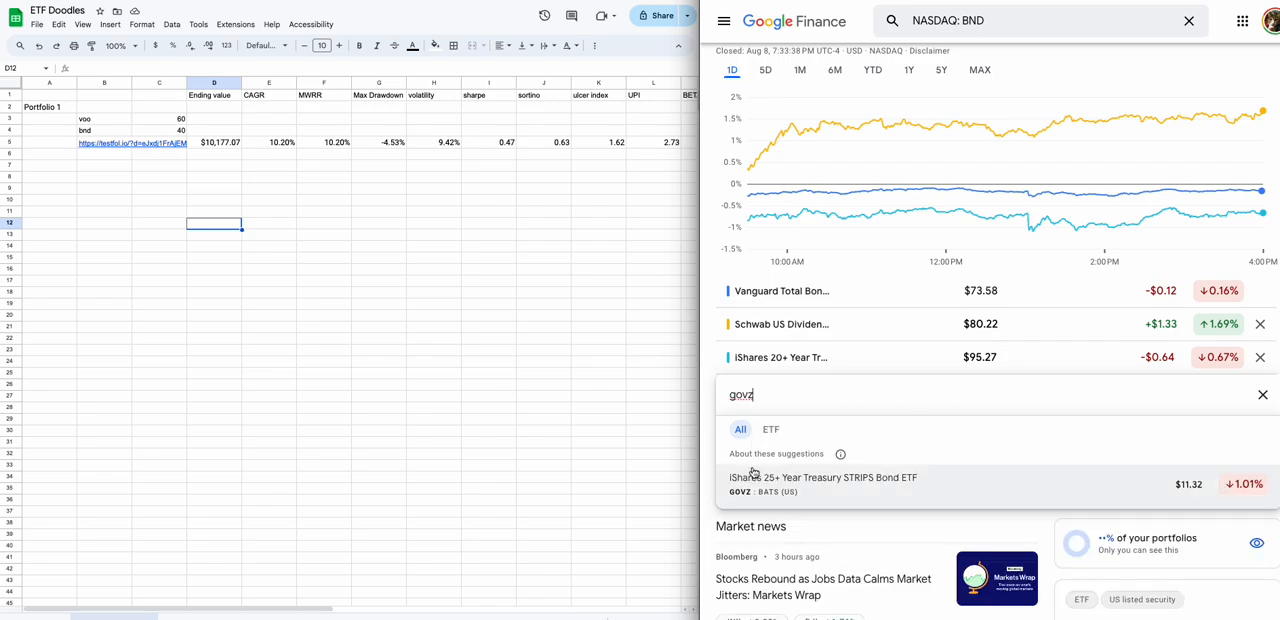
{"action": "left_click", "coordinate": [755, 478]}
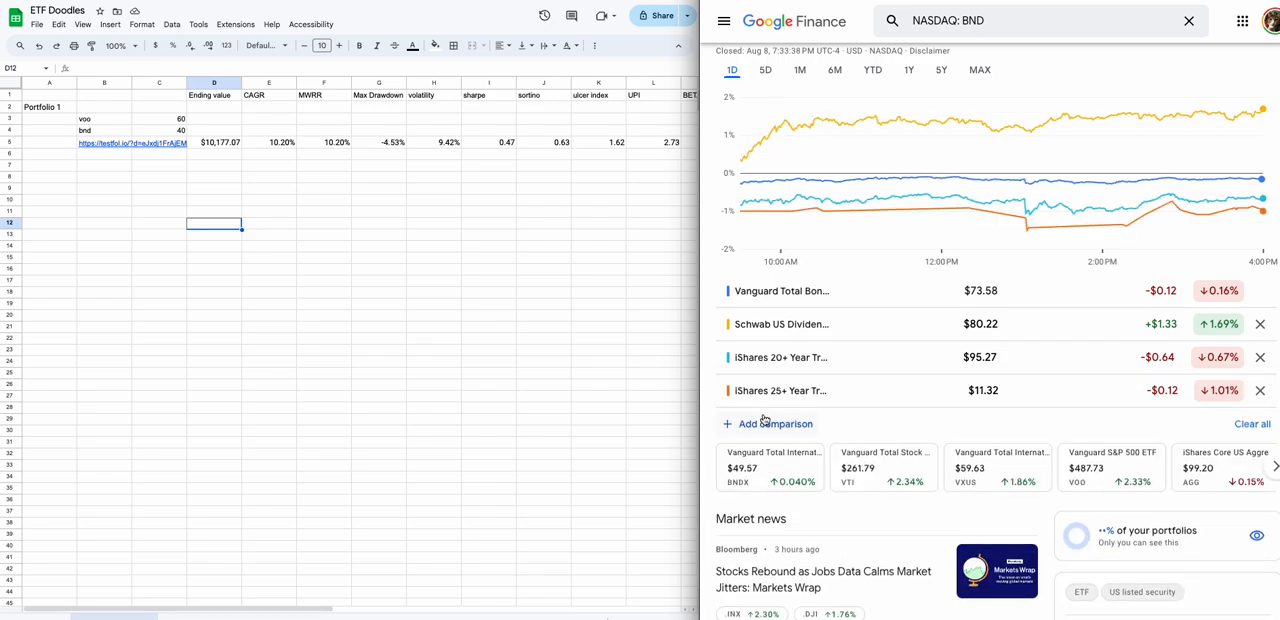
Examine how the four compared ETFs performed over the 5-day, 1-month, 6-month and 1-day ranges.
{"action": "scroll", "coordinate": [762, 420], "scroll_direction": "up", "scroll_amount": 1}
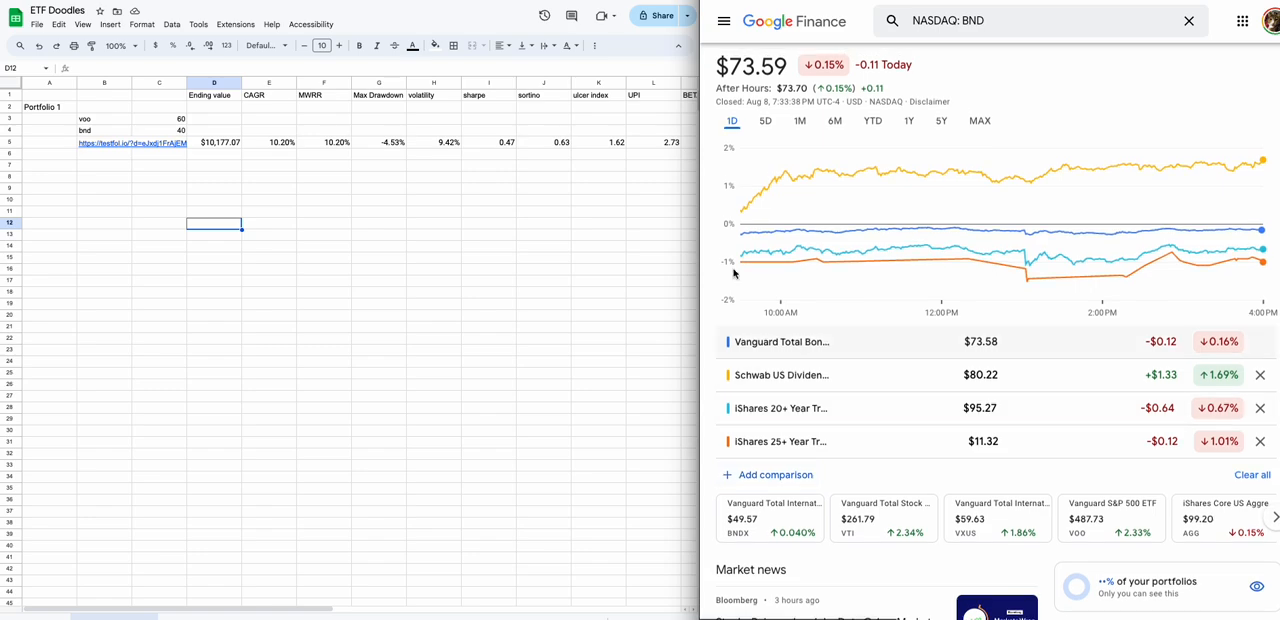
{"action": "left_click", "coordinate": [766, 122]}
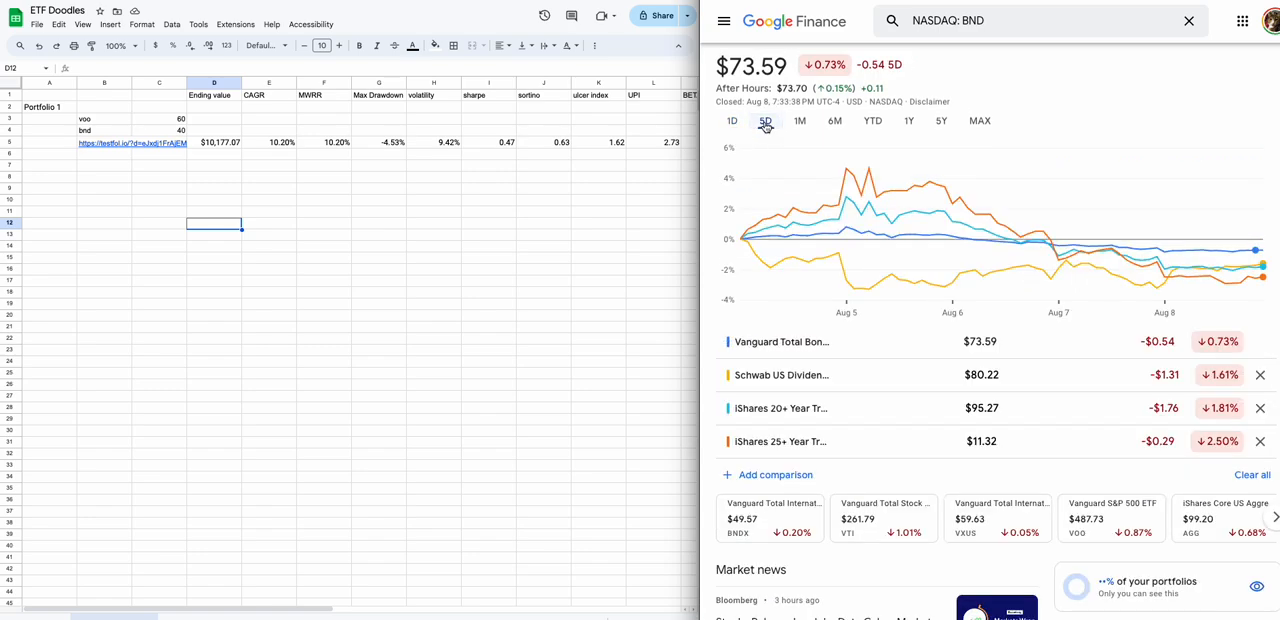
{"action": "left_click", "coordinate": [799, 122]}
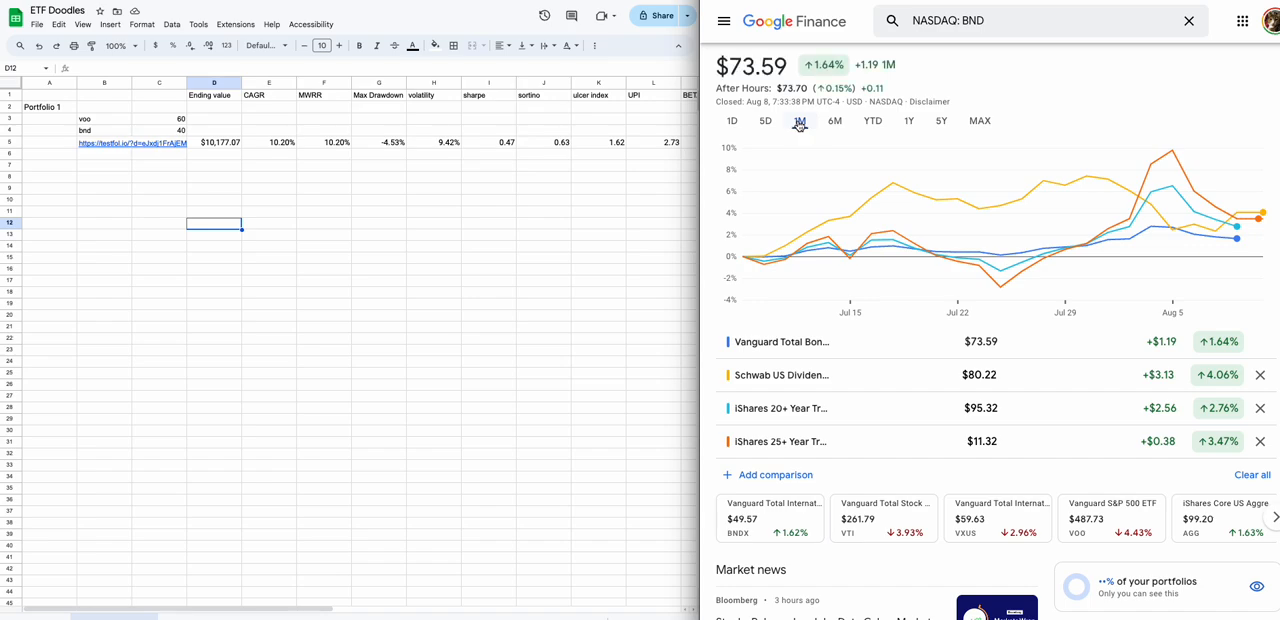
{"action": "left_click", "coordinate": [835, 121]}
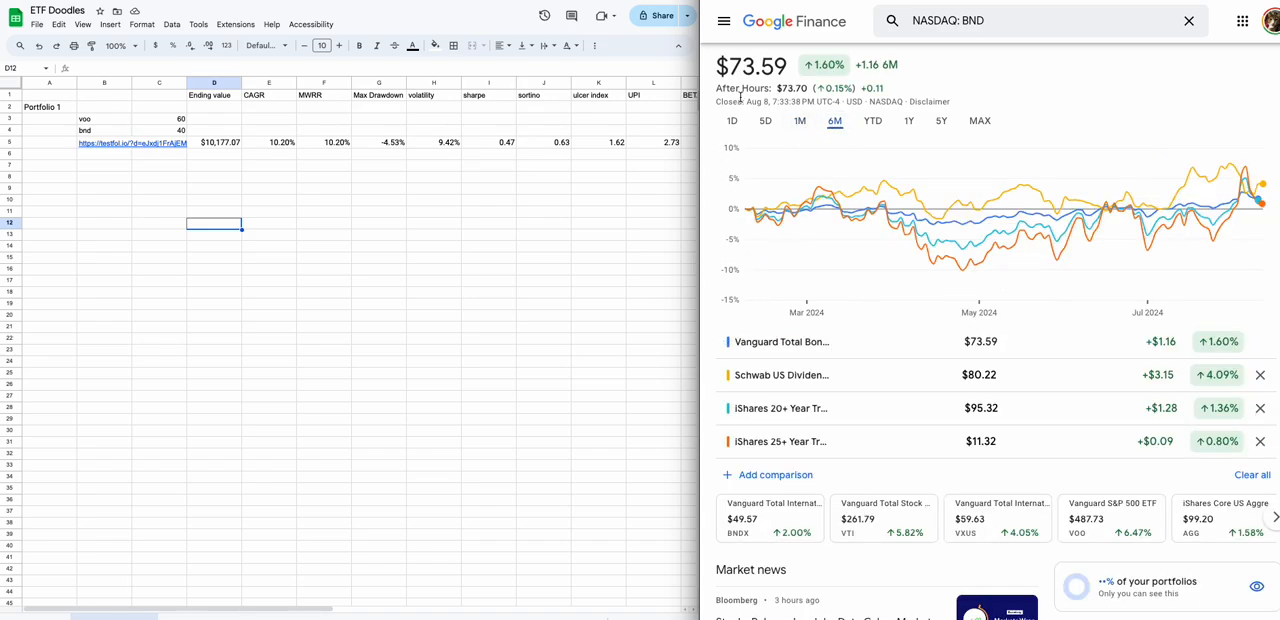
{"action": "left_click", "coordinate": [803, 124]}
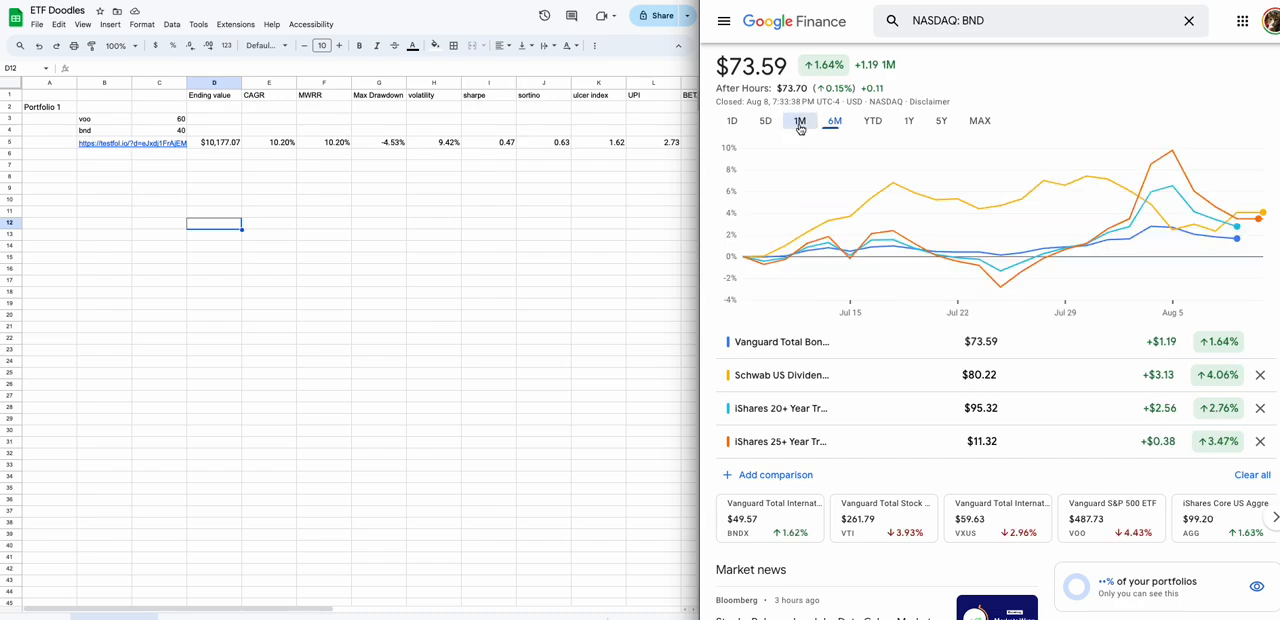
{"action": "left_click", "coordinate": [766, 122]}
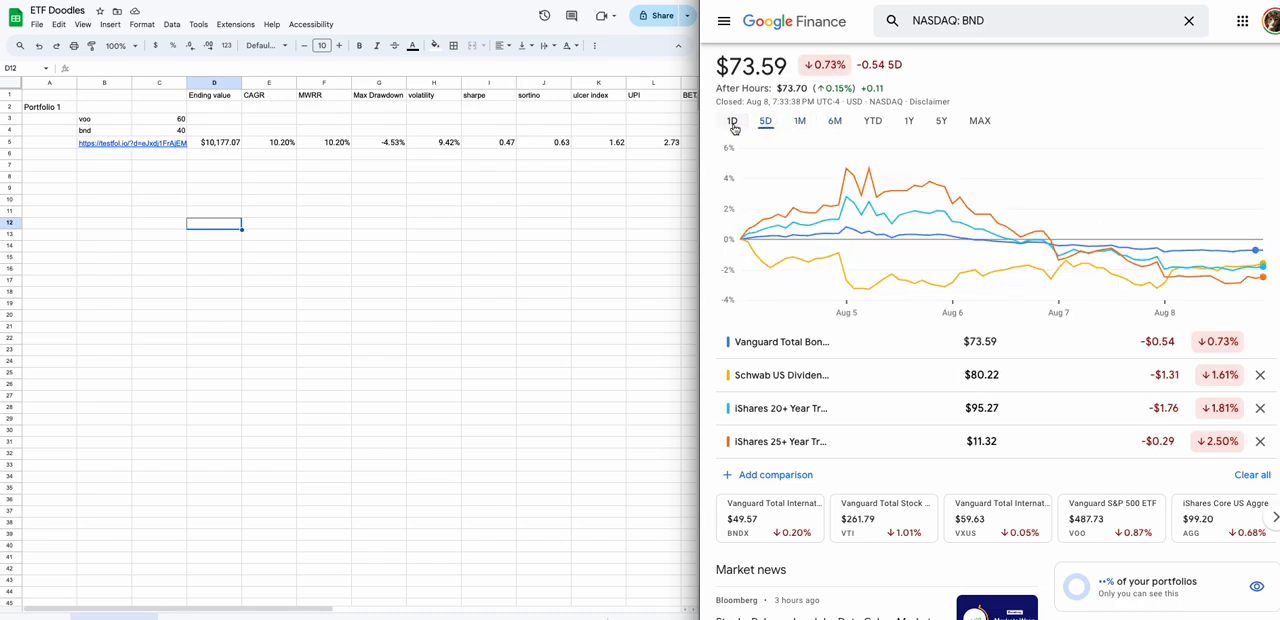
{"action": "left_click", "coordinate": [732, 121]}
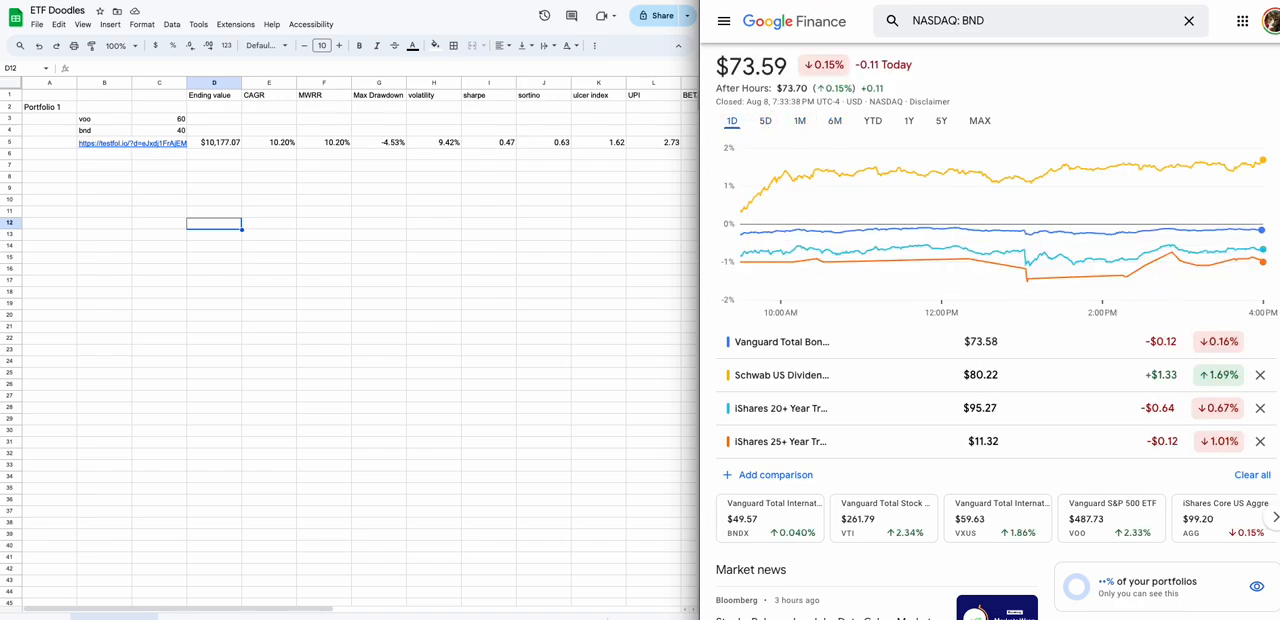
Switch back to the testfol.io Portfolio Backtester and set the start date to 06/01/2024 and the end date to 08/08/2024.
{"action": "left_click", "coordinate": [822, 1]}
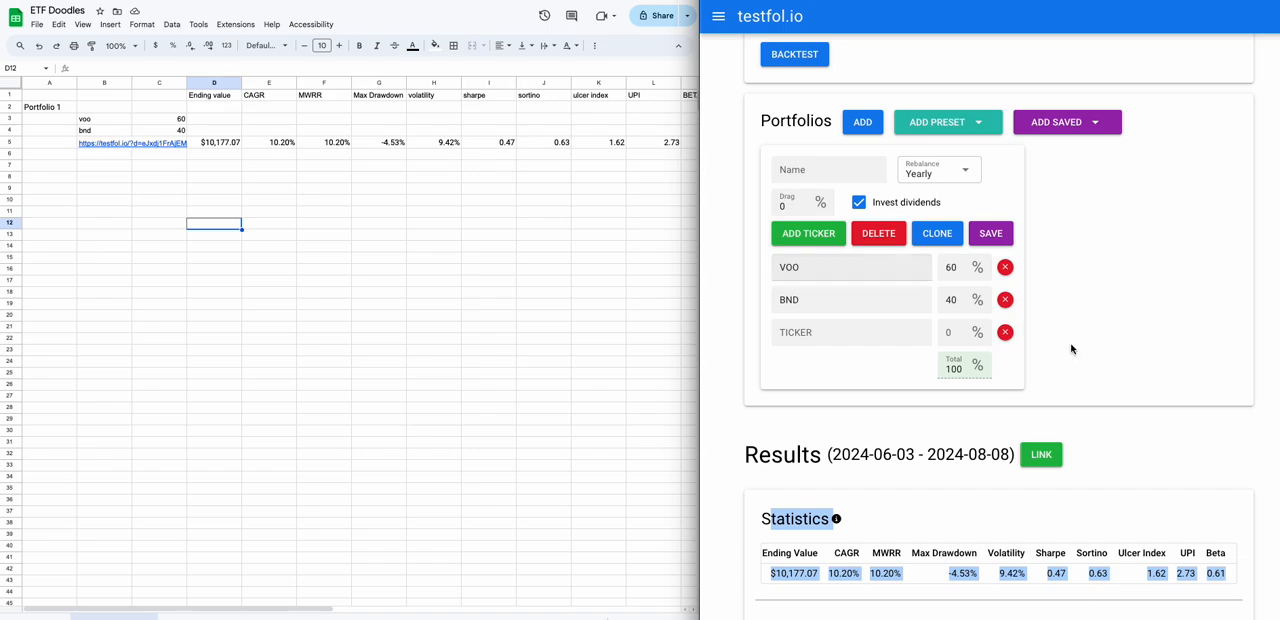
{"action": "scroll", "coordinate": [820, 215], "scroll_direction": "up", "scroll_amount": 5}
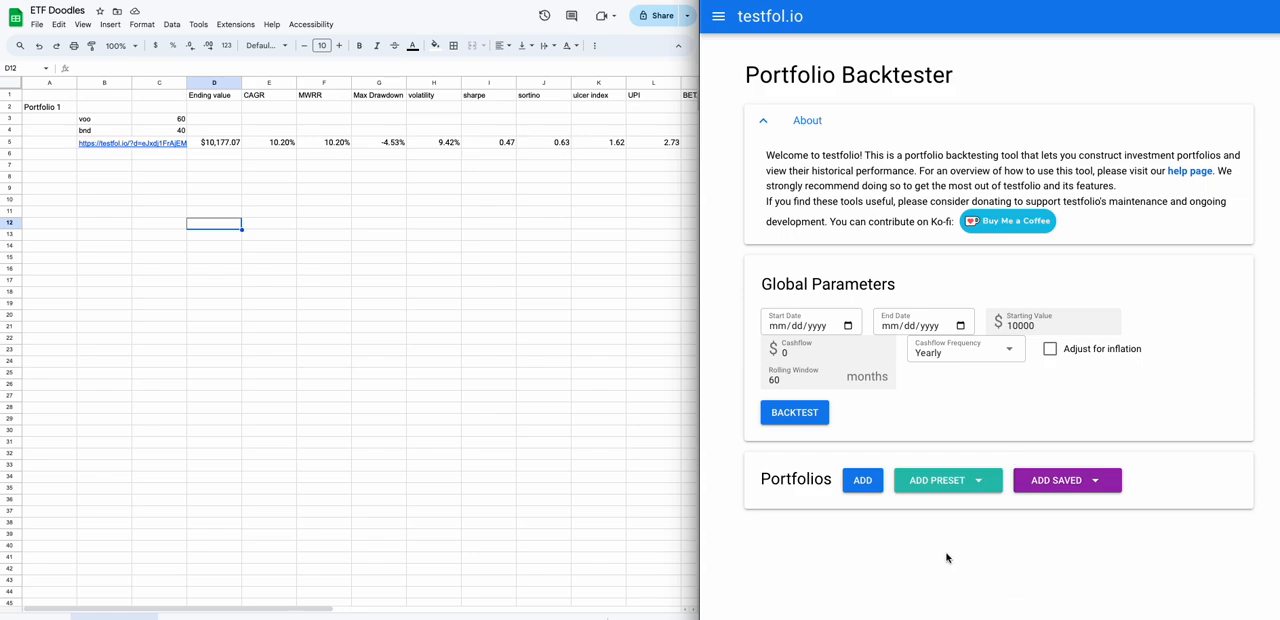
{"action": "left_click", "coordinate": [848, 327]}
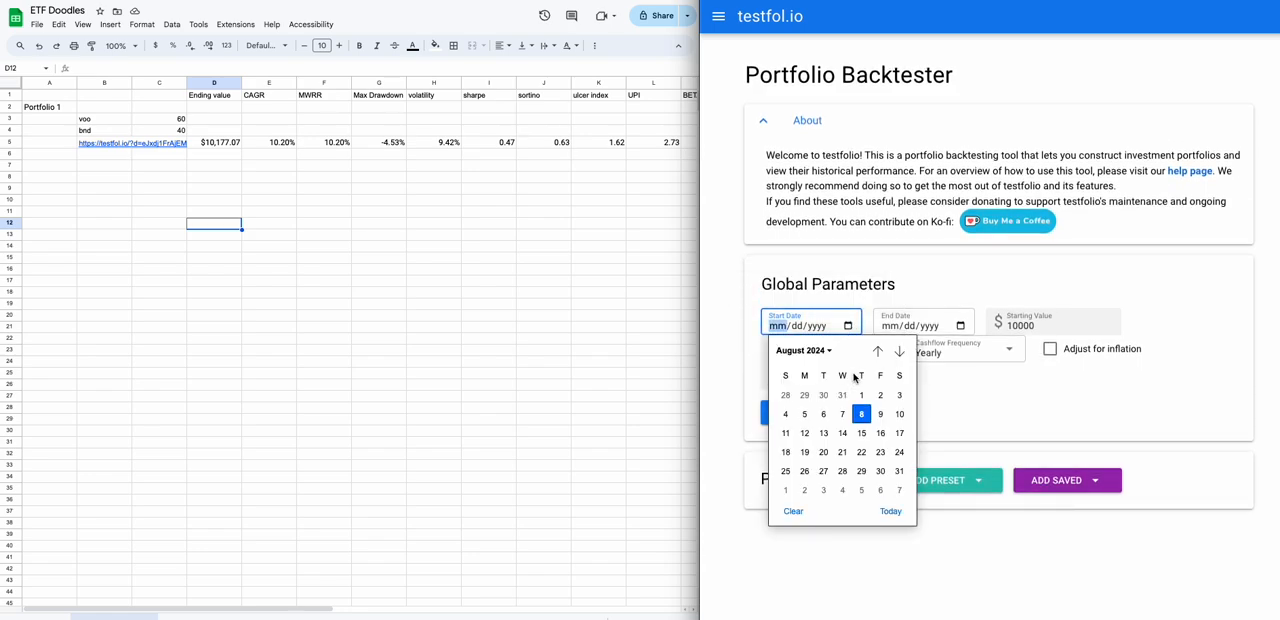
{"action": "left_click", "coordinate": [821, 351]}
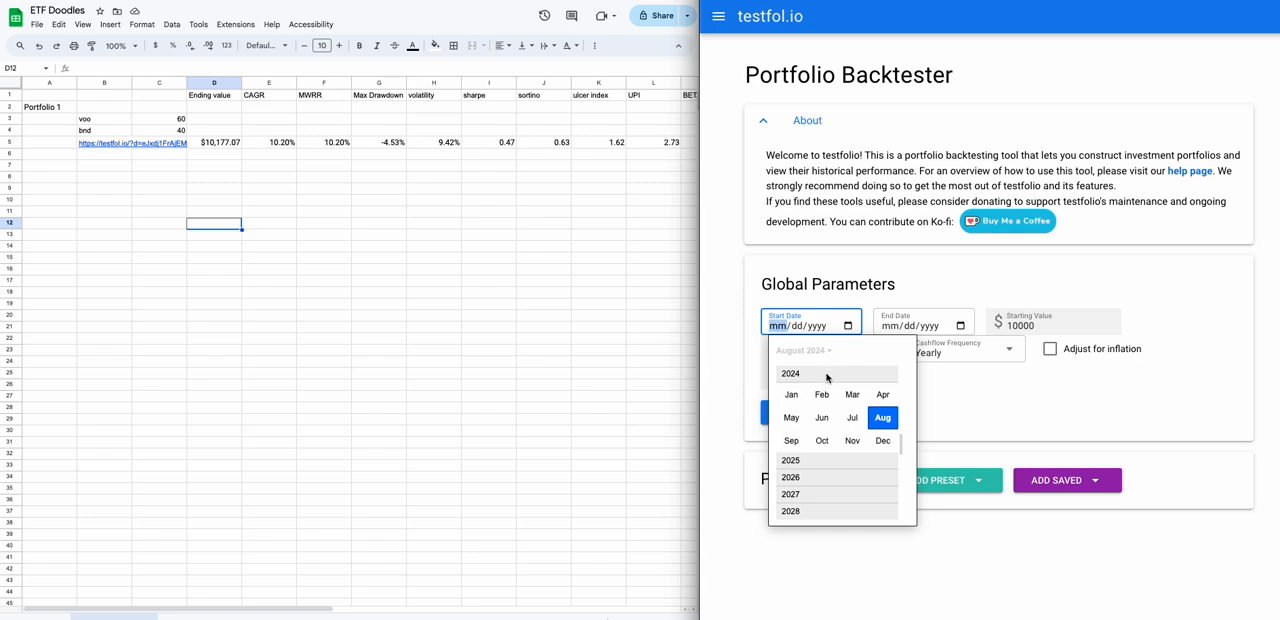
{"action": "left_click", "coordinate": [827, 421]}
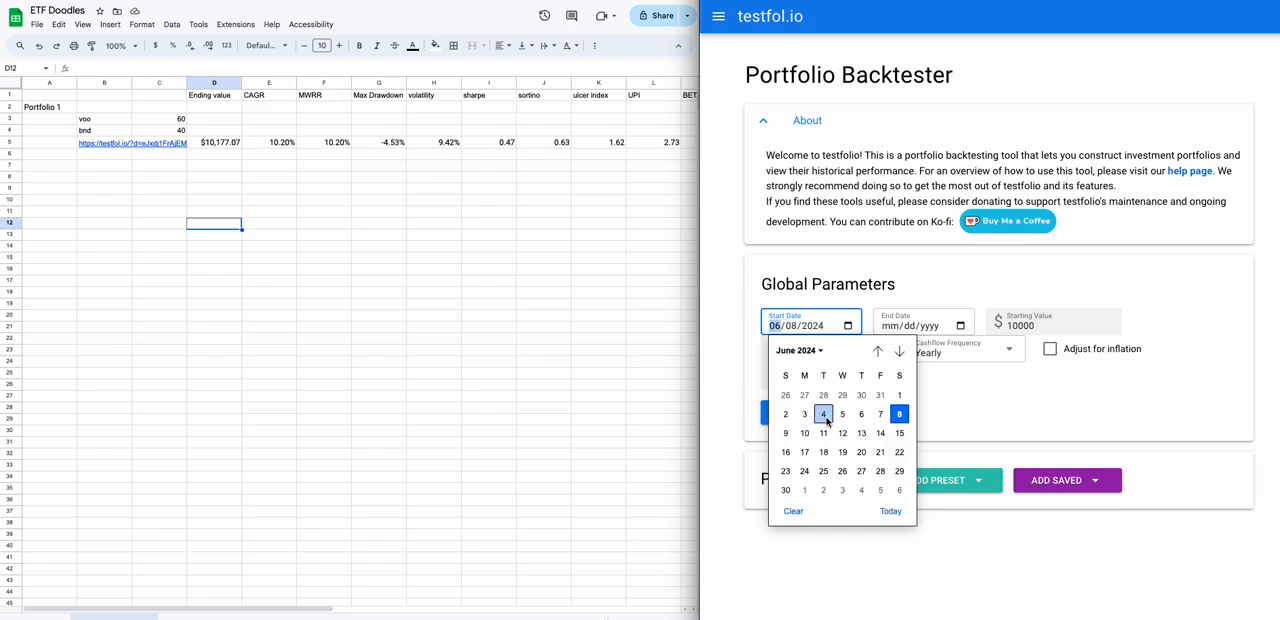
{"action": "left_click", "coordinate": [898, 394]}
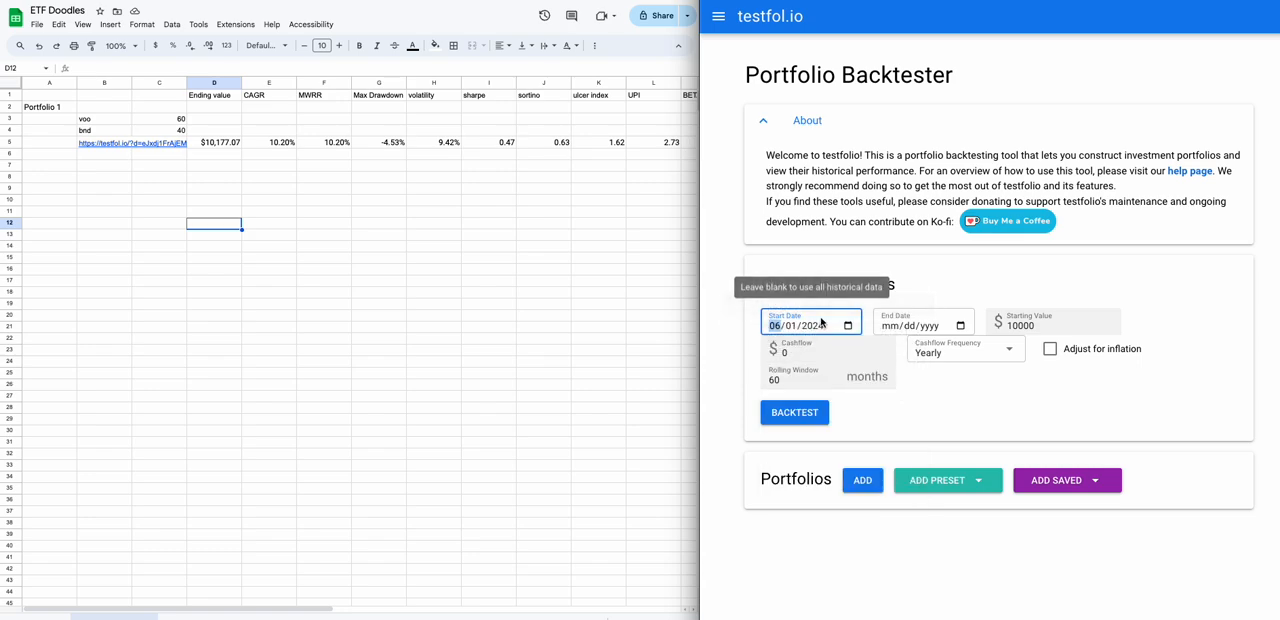
{"action": "left_click", "coordinate": [960, 326]}
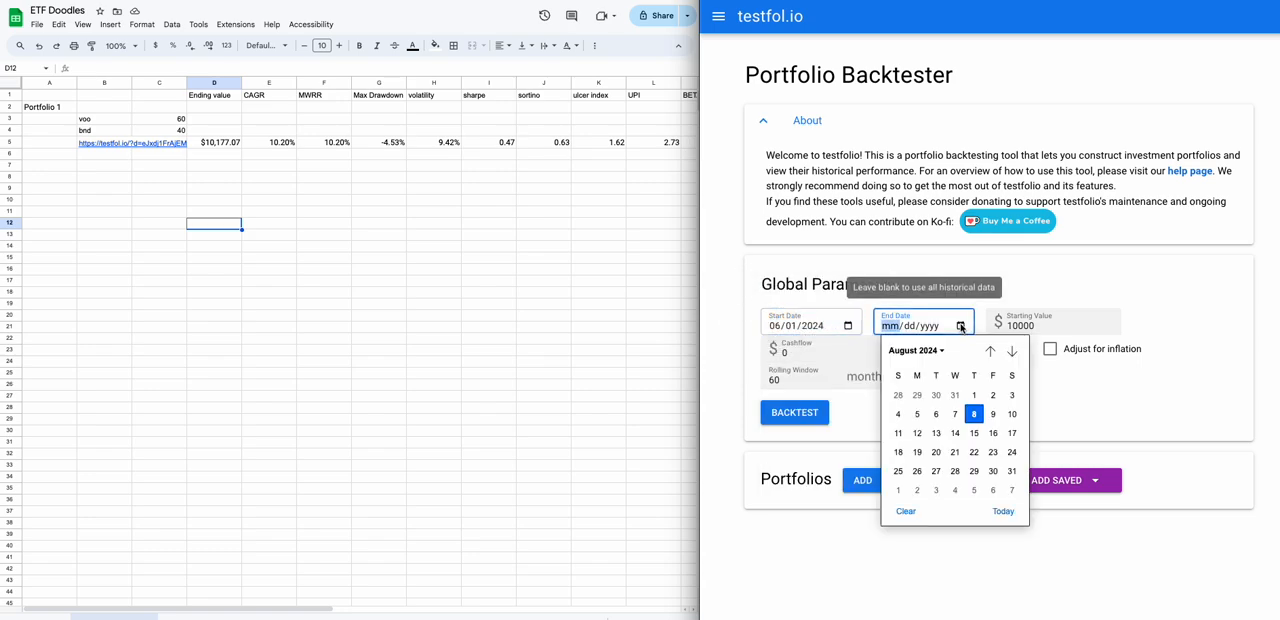
{"action": "left_click", "coordinate": [973, 416]}
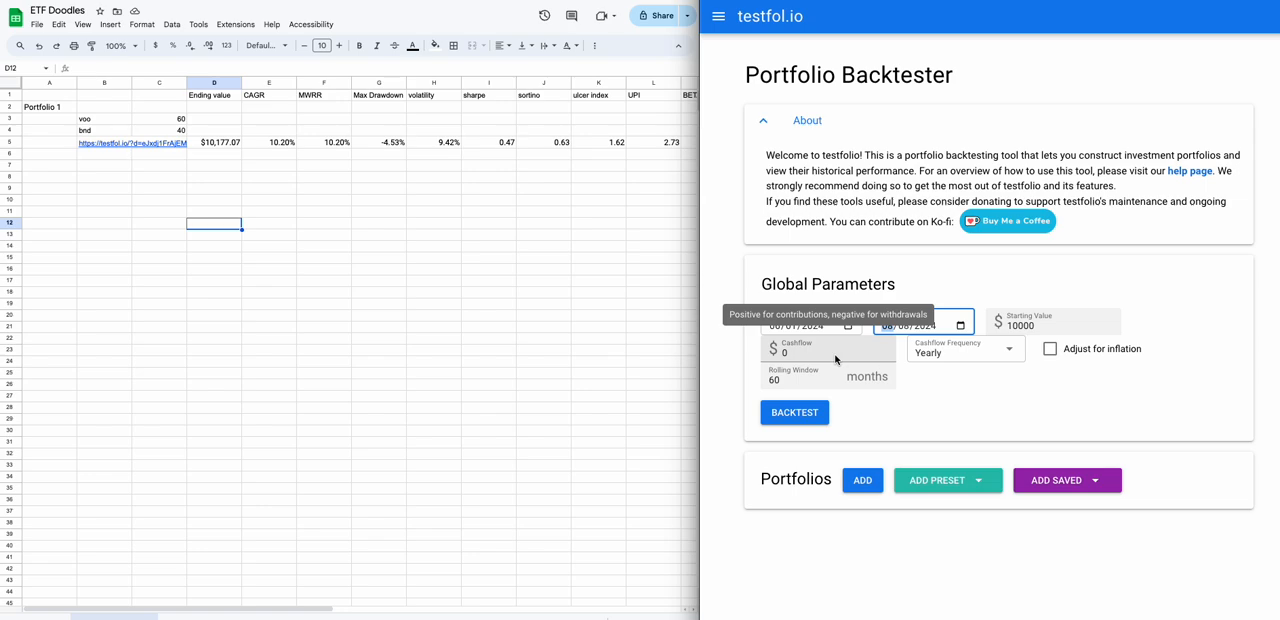
Add a new, empty portfolio to the backtester.
{"action": "left_click", "coordinate": [859, 480]}
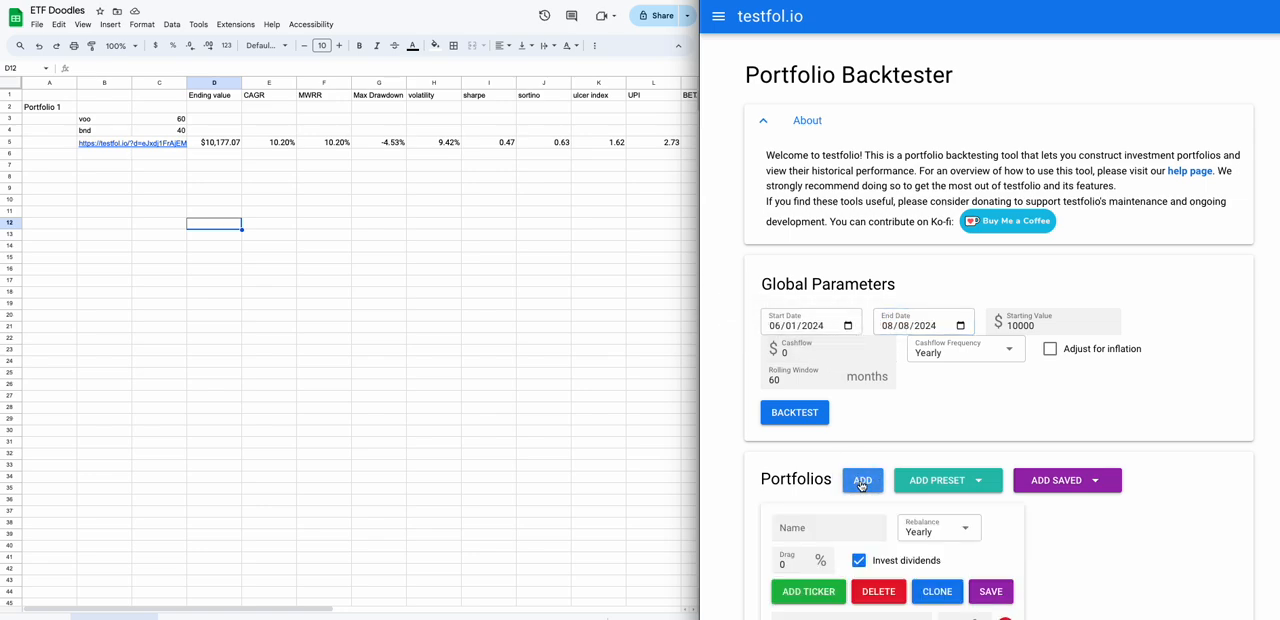
{"action": "scroll", "coordinate": [861, 486], "scroll_direction": "down", "scroll_amount": 2}
{"action": "scroll", "coordinate": [861, 486], "scroll_direction": "down", "scroll_amount": 2}
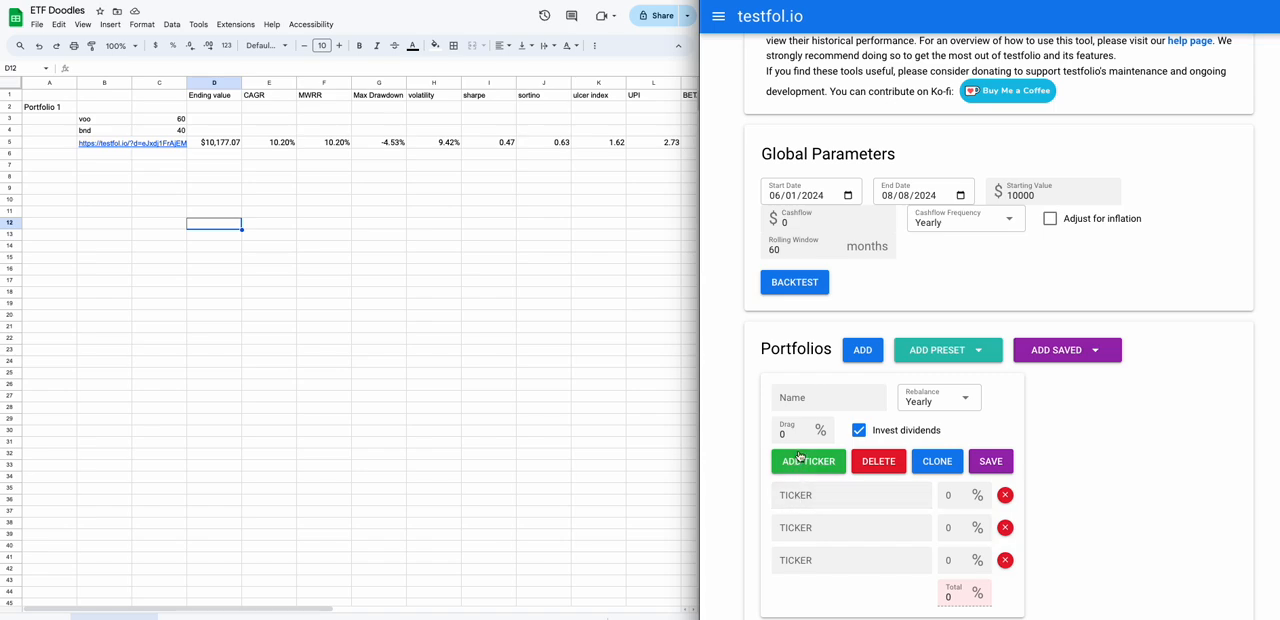
{"action": "left_click", "coordinate": [793, 397]}
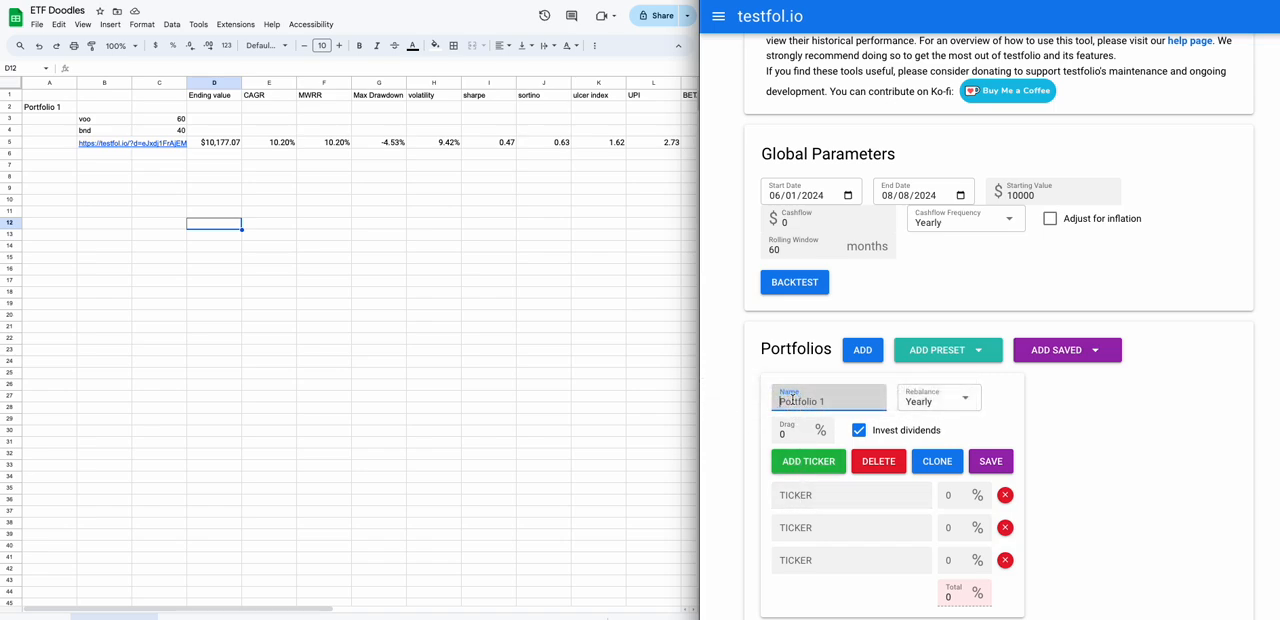
{"action": "type", "text": "BND"}
{"action": "key", "text": "BackSpace"}
{"action": "key", "text": "BackSpace"}
{"action": "key", "text": "BackSpace"}
Enter VOO and BND as the first two tickers of the new portfolio.
{"action": "left_click", "coordinate": [795, 496]}
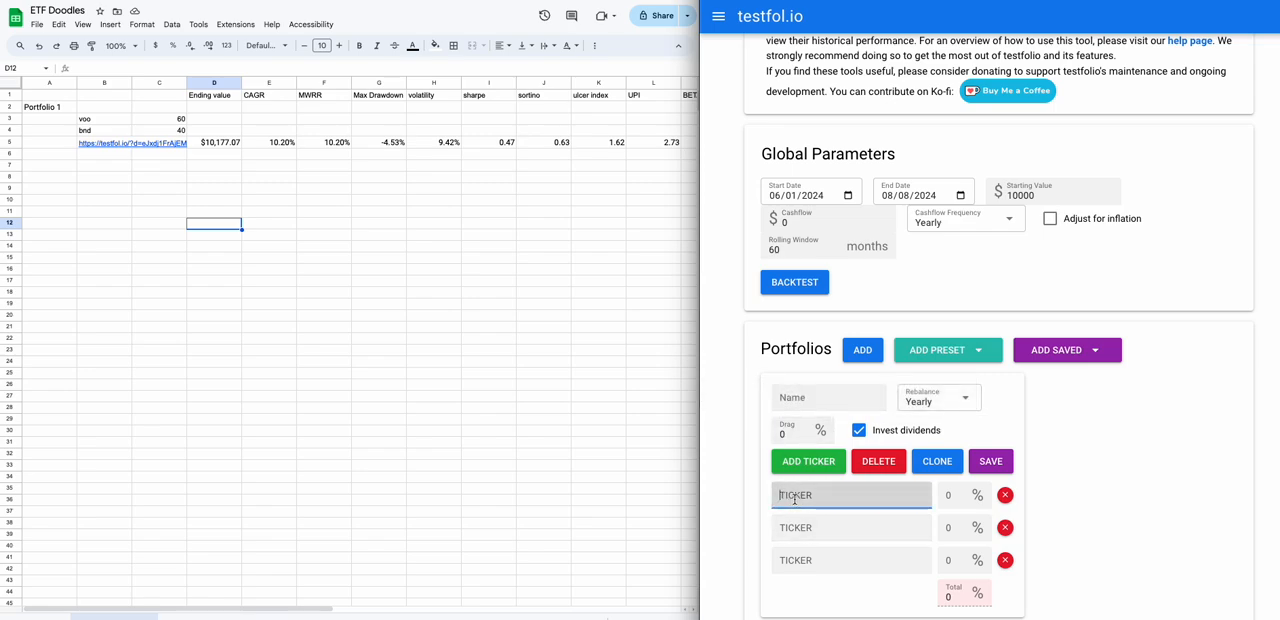
{"action": "type", "text": "voo"}
{"action": "left_click", "coordinate": [792, 535]}
{"action": "type", "text": "BND"}
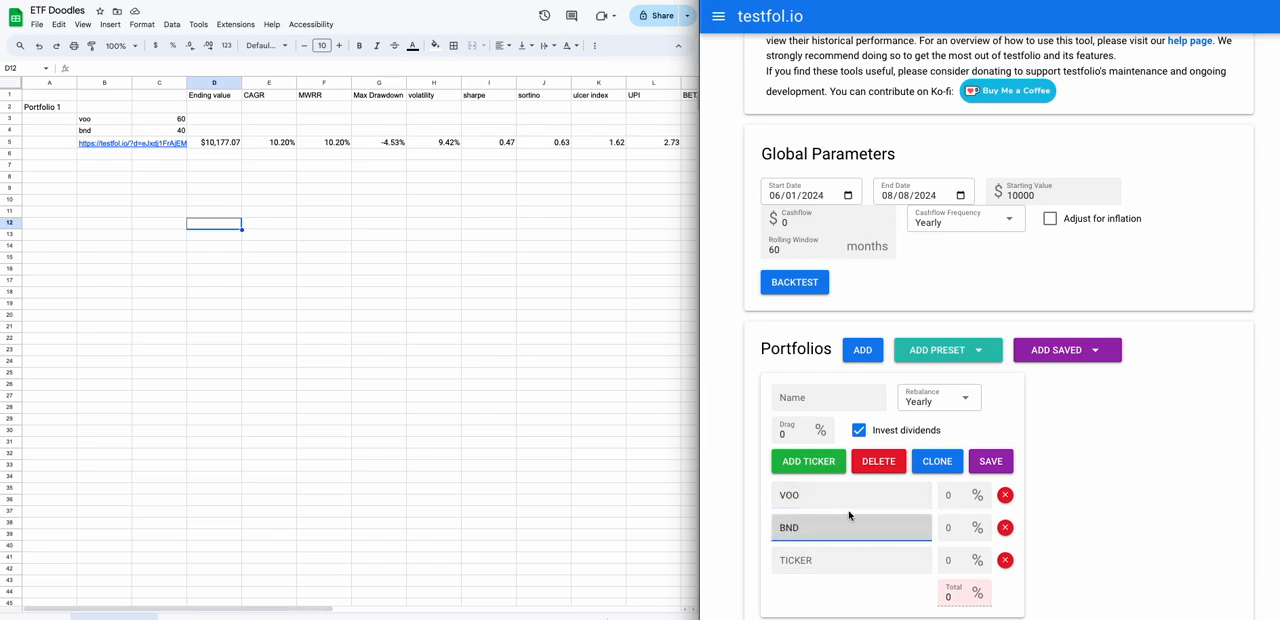
Set the new portfolio's allocation to 60% for VOO and 40% for BND.
{"action": "left_click", "coordinate": [954, 497]}
{"action": "type", "text": "60"}
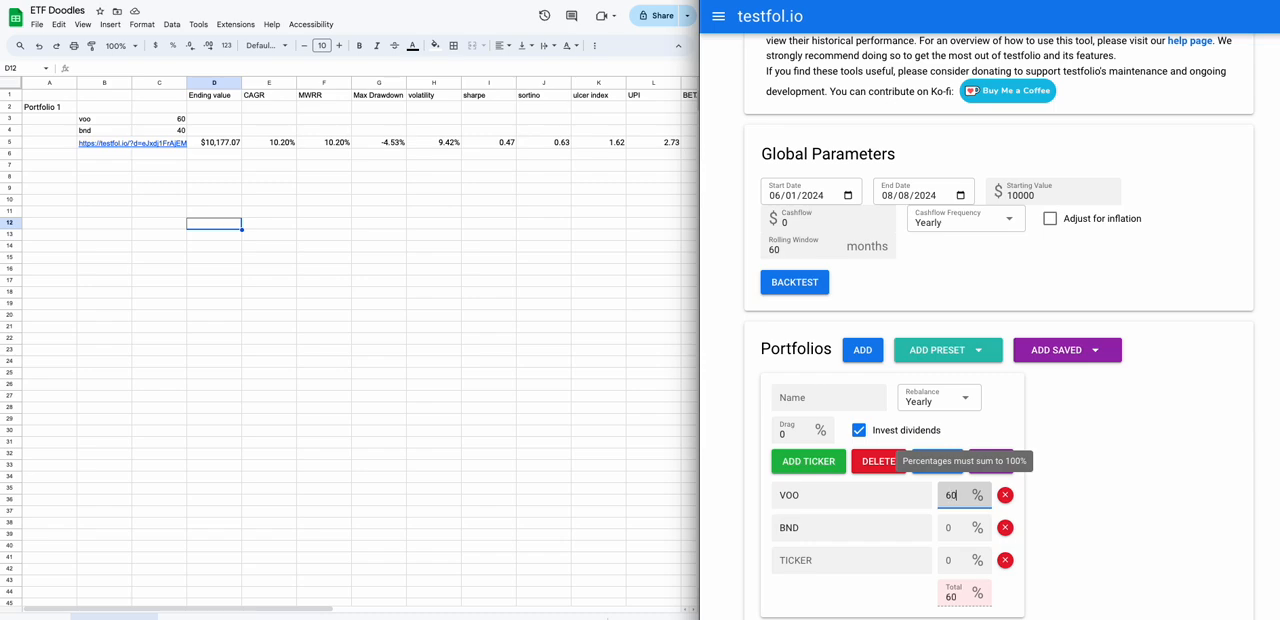
{"action": "left_click", "coordinate": [954, 522]}
{"action": "type", "text": "40"}
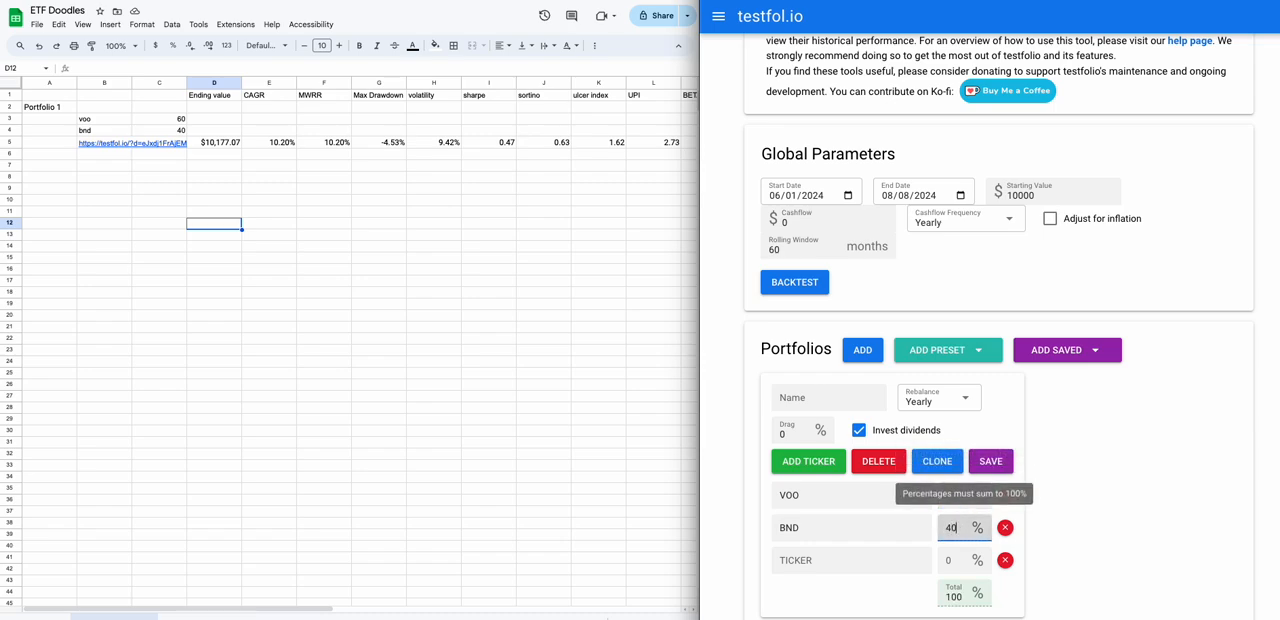
{"action": "left_click", "coordinate": [1138, 530]}
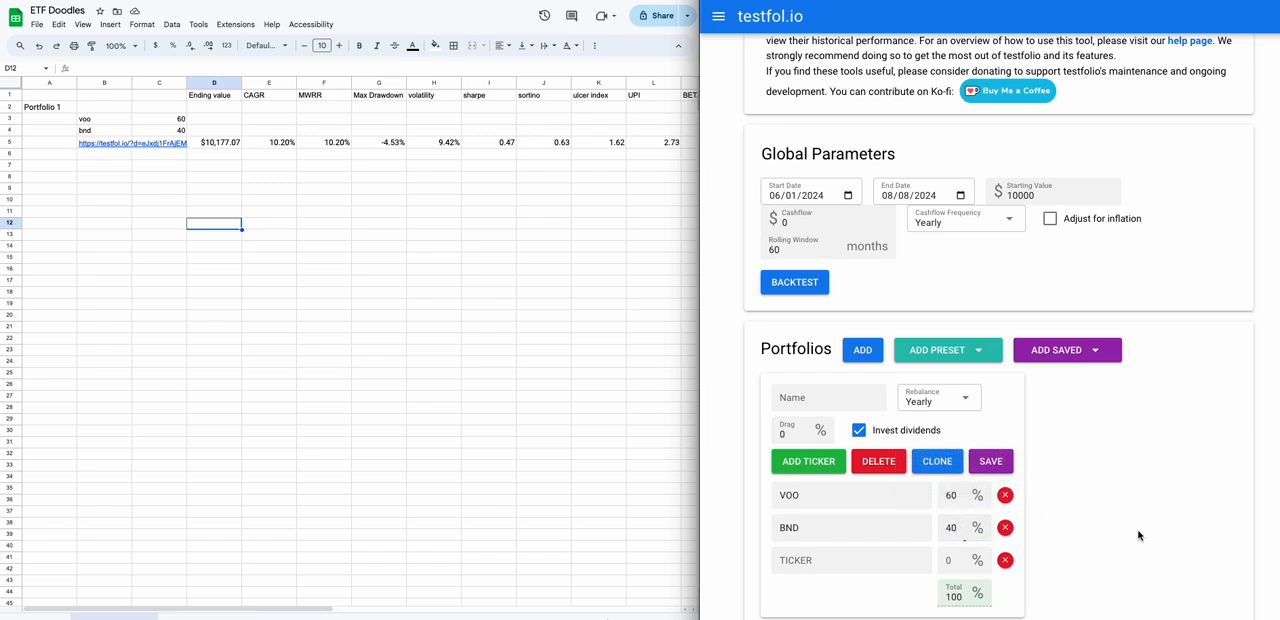
Run the backtest and review all columns of the portfolio's statistics.
{"action": "left_click", "coordinate": [779, 284]}
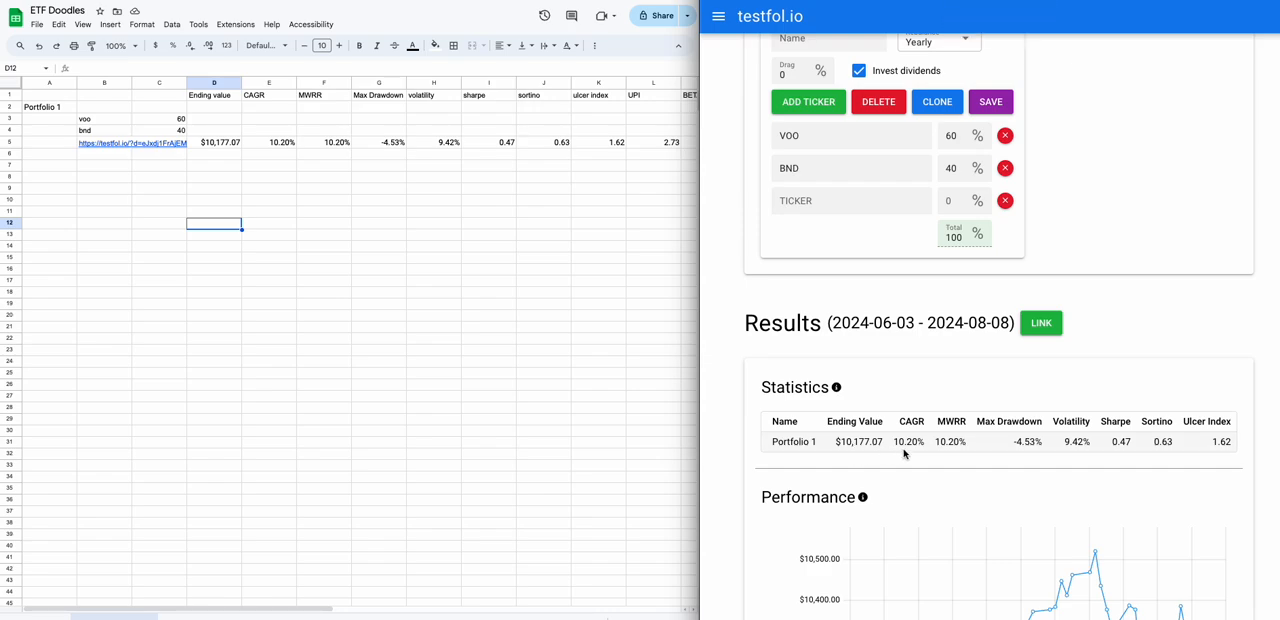
{"action": "scroll", "coordinate": [904, 453], "scroll_direction": "right", "scroll_amount": 3}
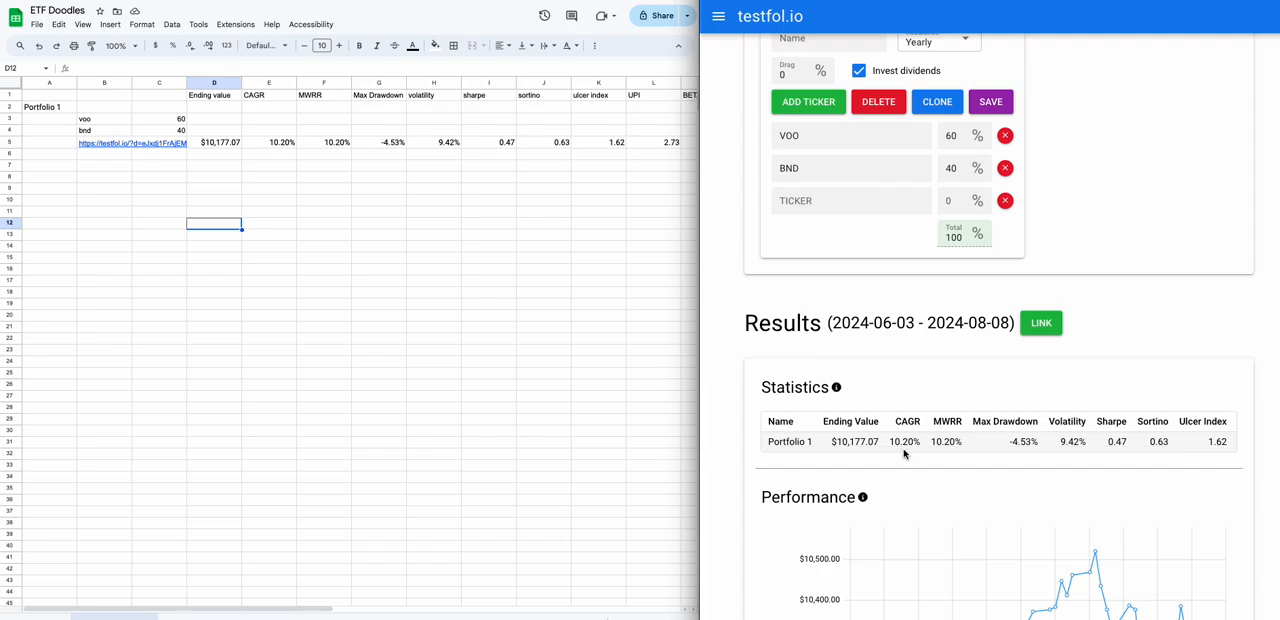
{"action": "scroll", "coordinate": [904, 453], "scroll_direction": "right", "scroll_amount": 2}
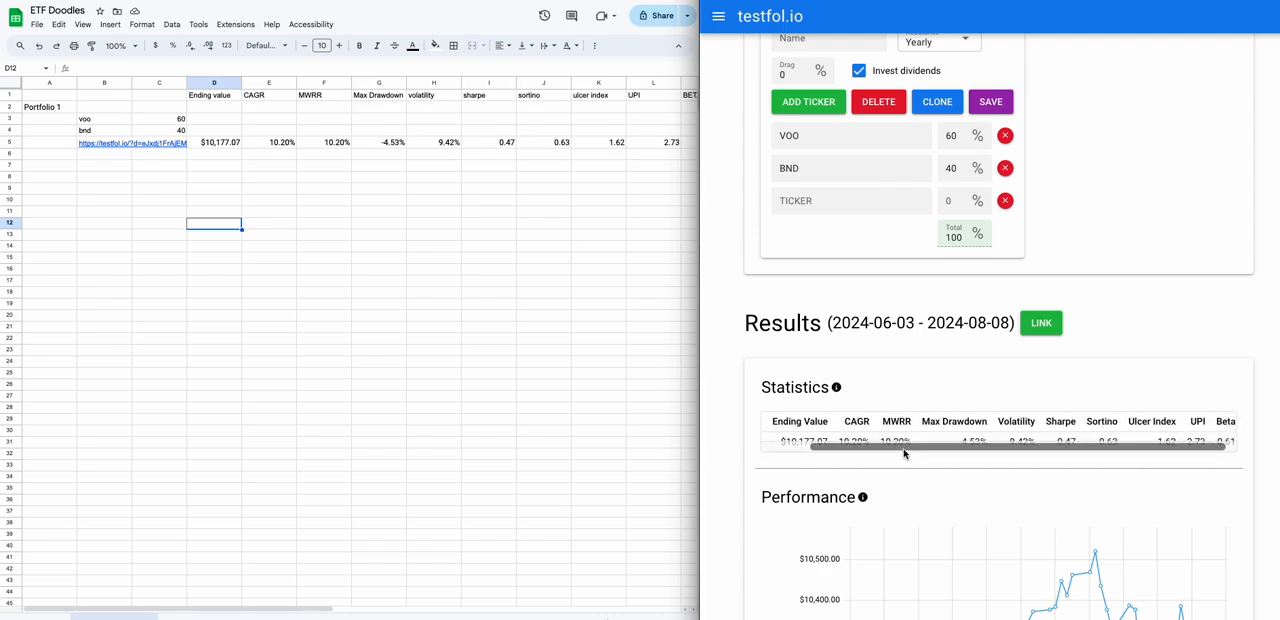
{"action": "scroll", "coordinate": [972, 398], "scroll_direction": "down", "scroll_amount": 1}
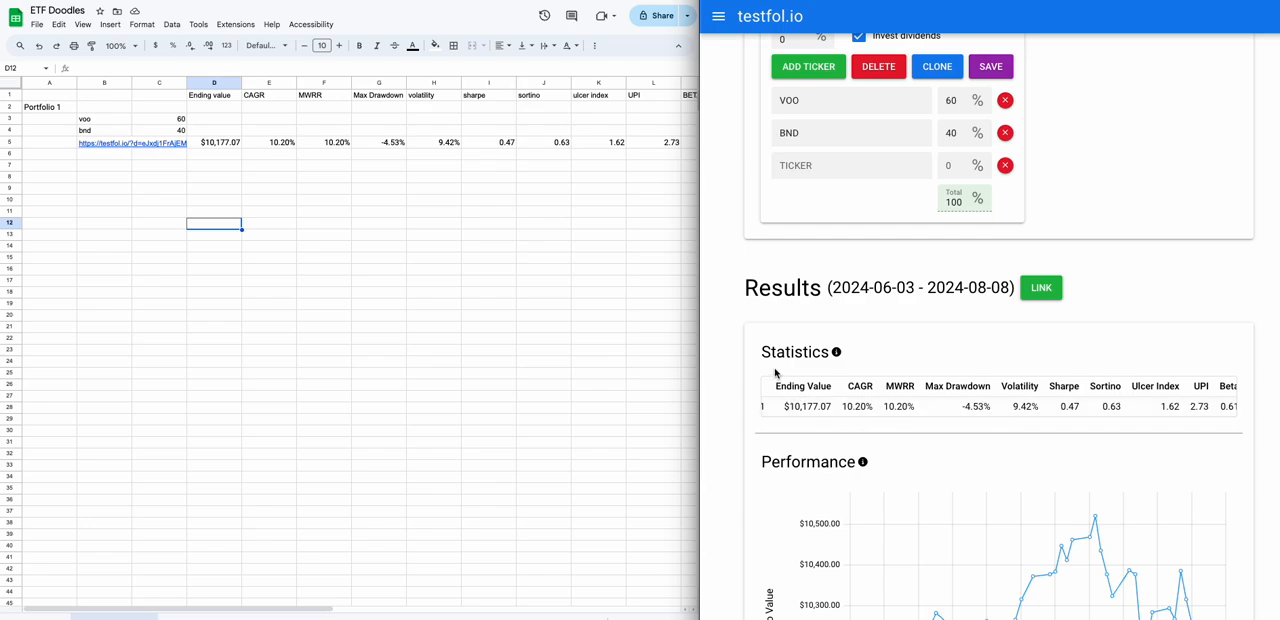
Search Google in a new browser tab for "boglehead 3 fund".
{"action": "scroll", "coordinate": [878, 328], "scroll_direction": "up", "scroll_amount": 1}
{"action": "scroll", "coordinate": [878, 328], "scroll_direction": "up", "scroll_amount": 2}
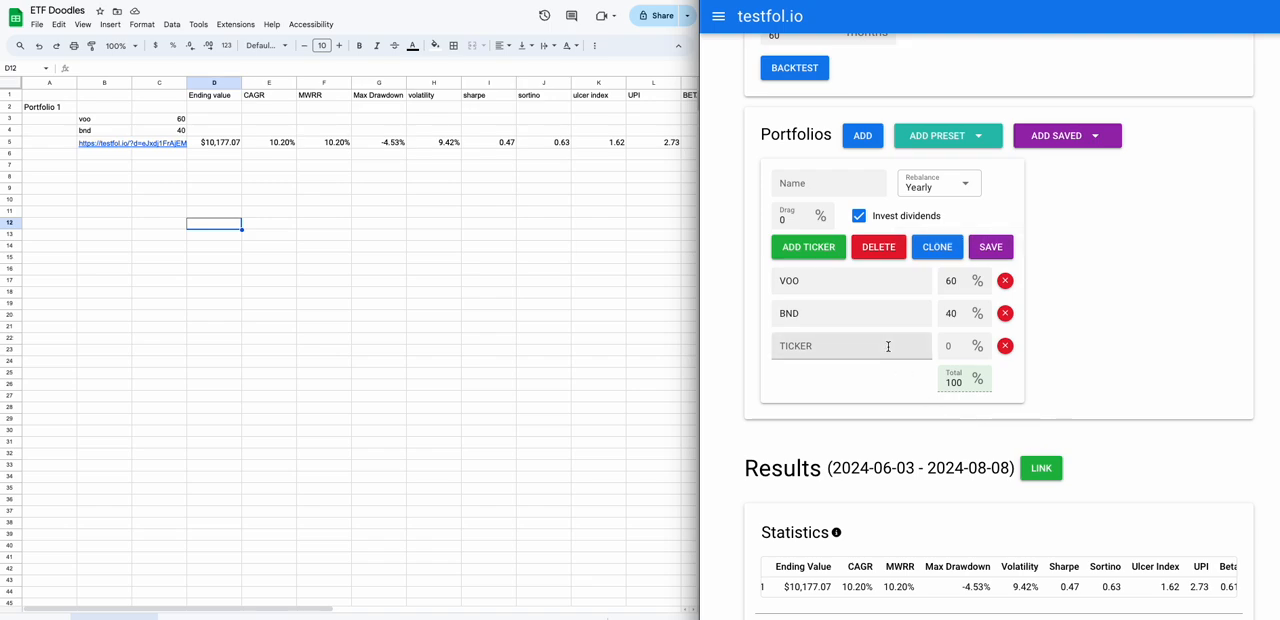
{"action": "left_click", "coordinate": [806, 283]}
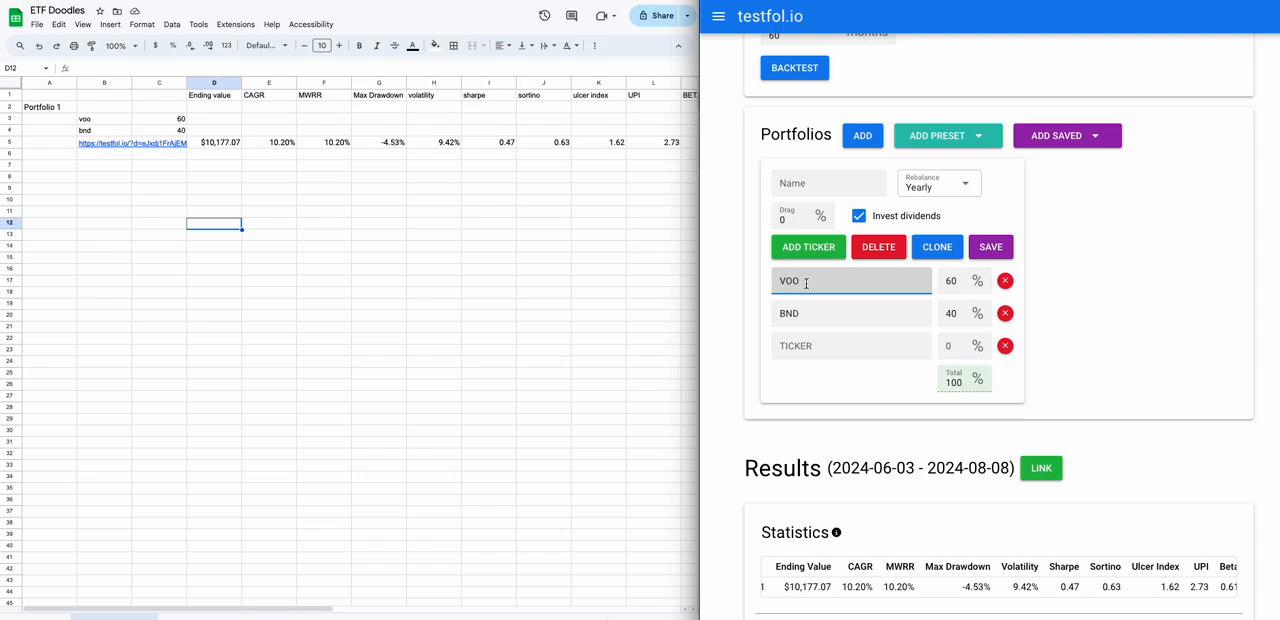
{"action": "left_click_drag", "start_coordinate": [806, 283], "coordinate": [744, 277]}
{"action": "key", "text": "ctrl+t"}
{"action": "type", "text": "boggle"}
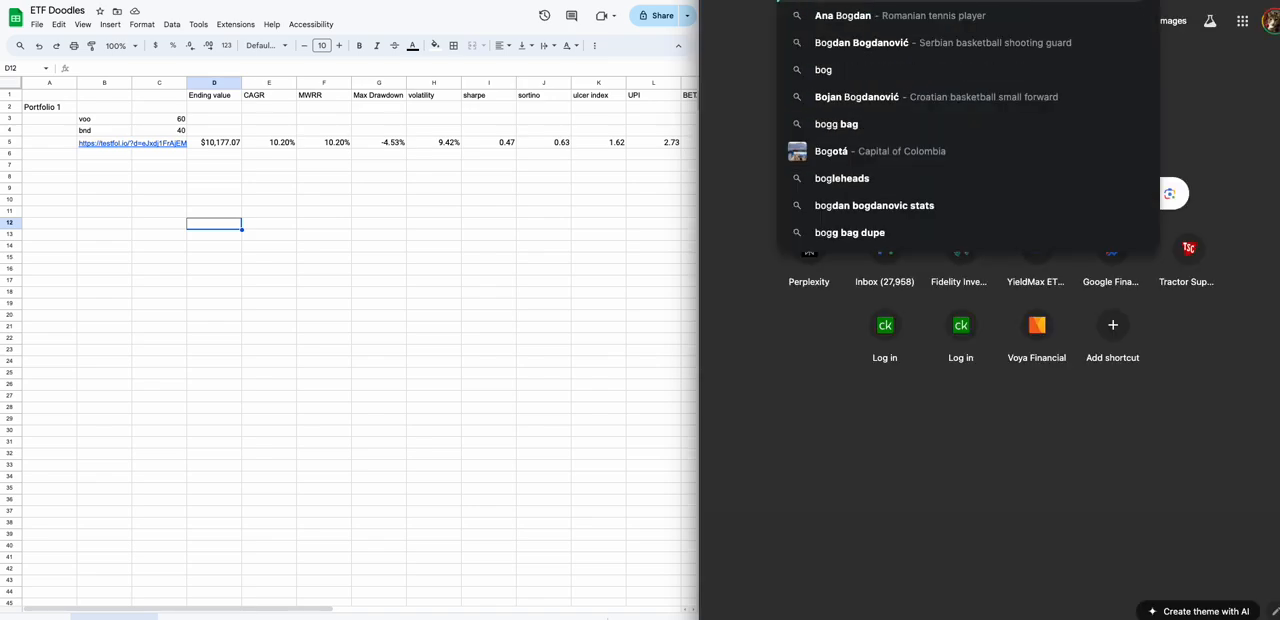
{"action": "key", "text": "BackSpace"}
{"action": "key", "text": "BackSpace"}
{"action": "key", "text": "BackSpace"}
{"action": "type", "text": "le"}
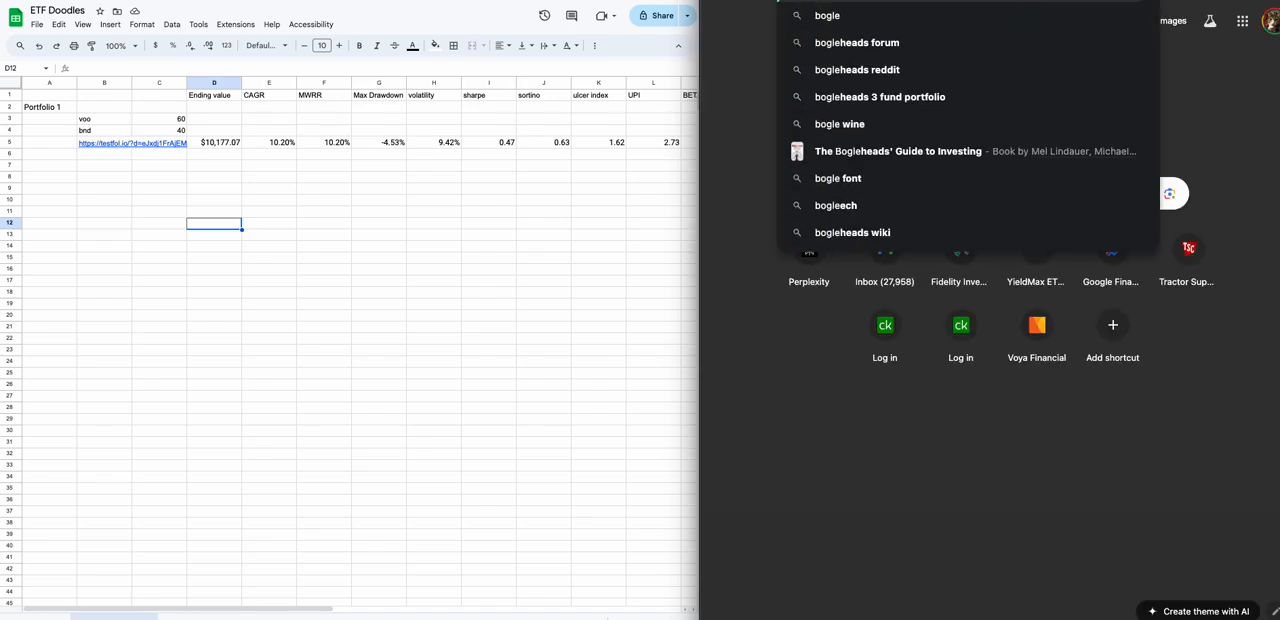
{"action": "type", "text": "head"}
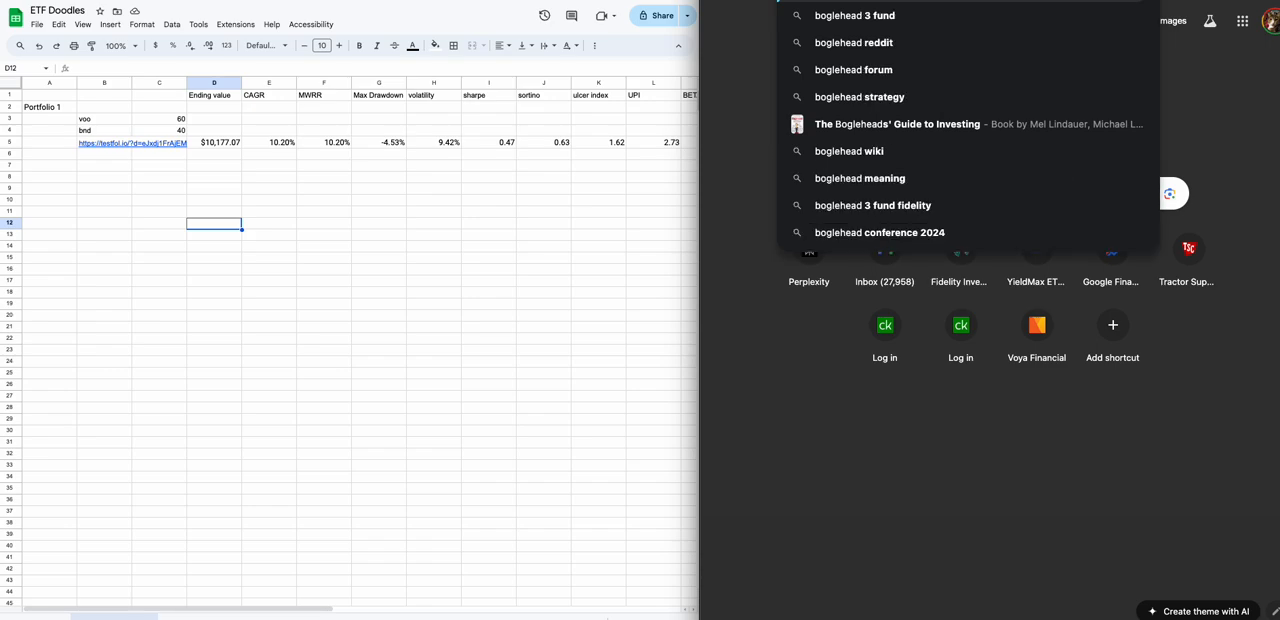
{"action": "left_click", "coordinate": [1008, 16]}
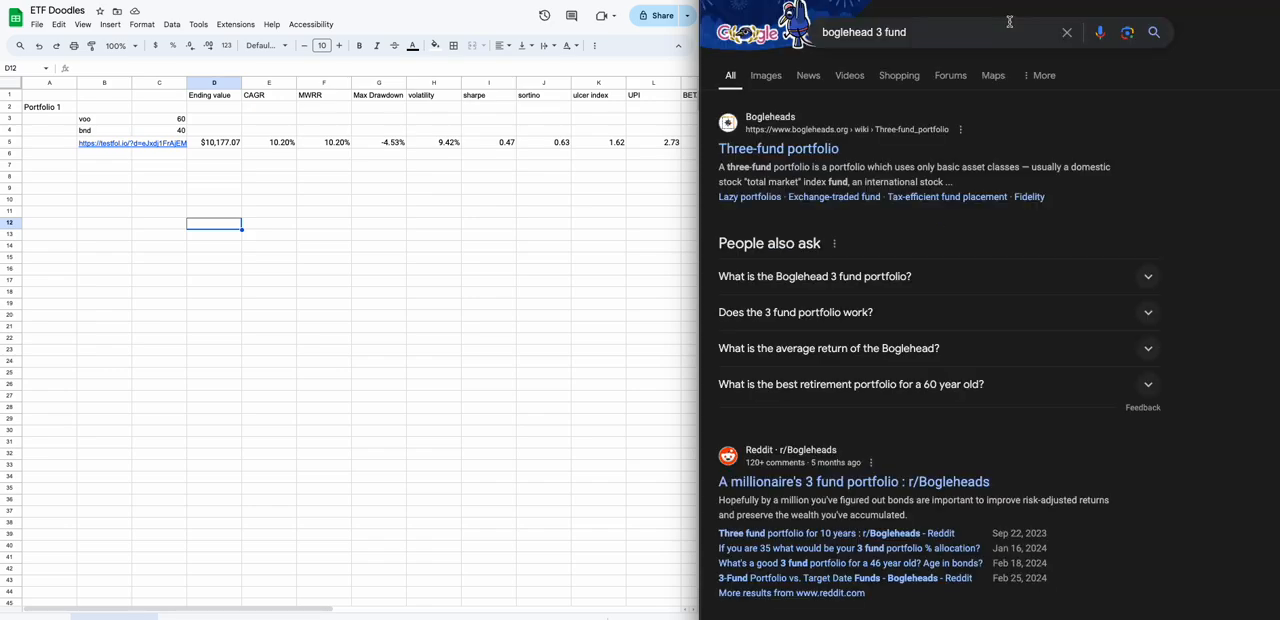
Read the answer to "What is the Boglehead 3 fund portfolio?" and skim the remaining search results.
{"action": "left_click", "coordinate": [842, 279]}
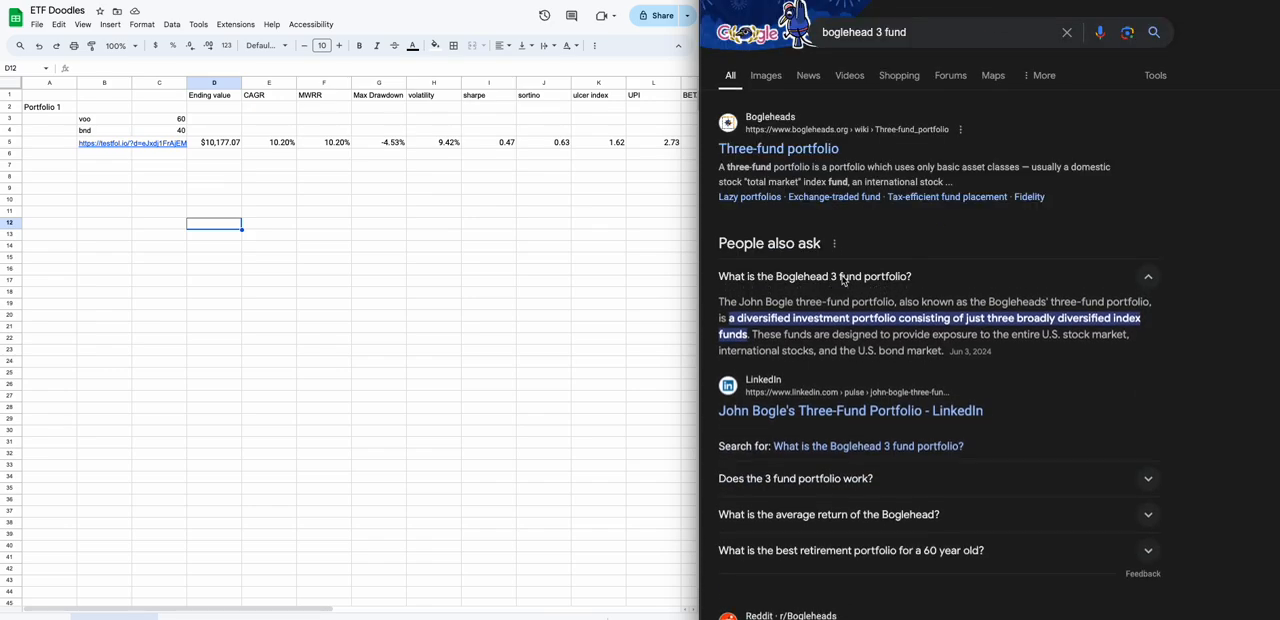
{"action": "scroll", "coordinate": [845, 366], "scroll_direction": "down", "scroll_amount": 1}
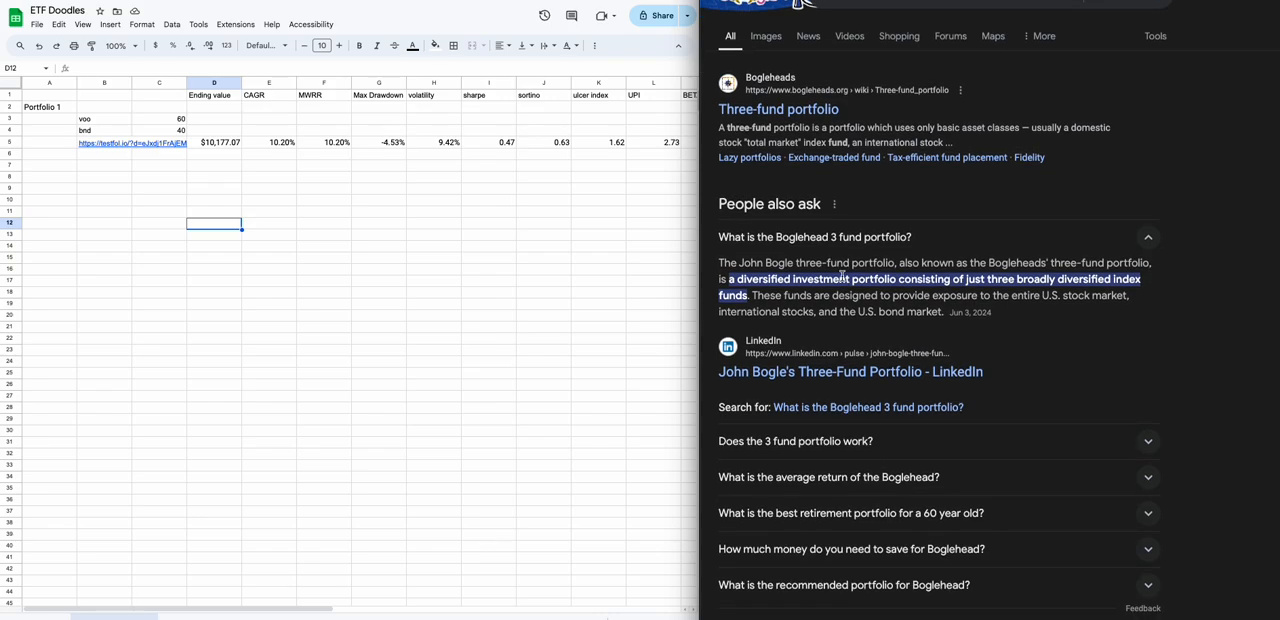
{"action": "scroll", "coordinate": [840, 371], "scroll_direction": "down", "scroll_amount": 3}
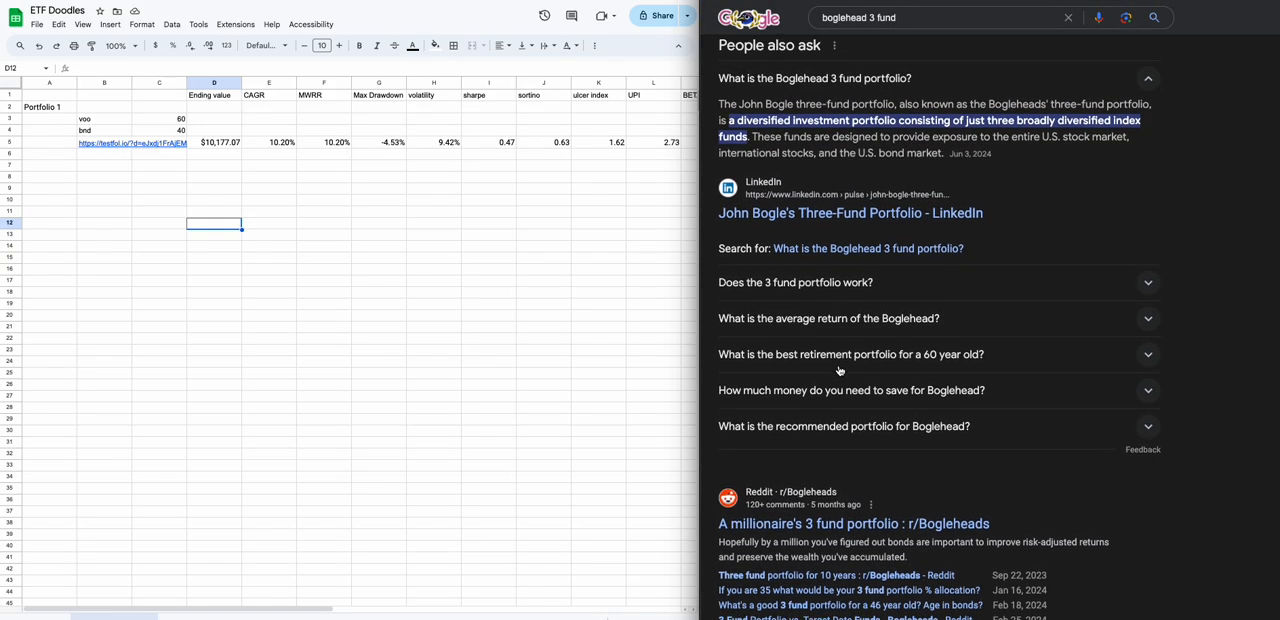
{"action": "scroll", "coordinate": [840, 371], "scroll_direction": "down", "scroll_amount": 1}
{"action": "scroll", "coordinate": [845, 300], "scroll_direction": "up", "scroll_amount": 2}
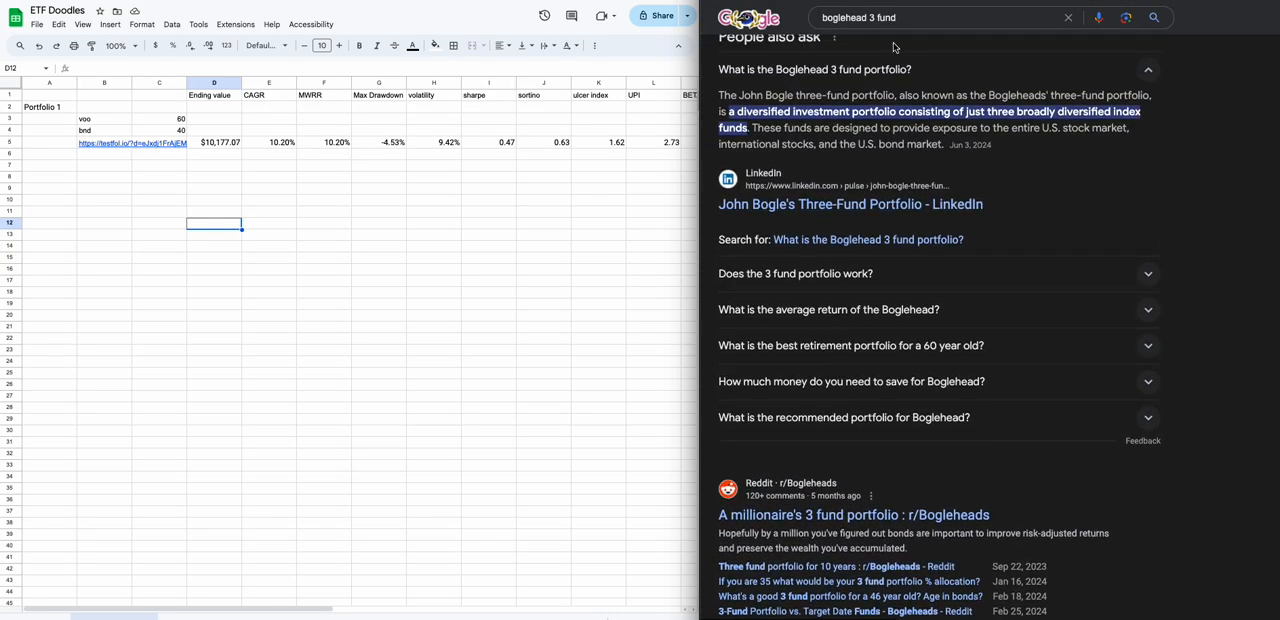
Refine the search to "boglehead 3 fund vanguard" and open the Bogleheads wiki article on the three-fund portfolio.
{"action": "left_click", "coordinate": [910, 18]}
{"action": "type", "text": "vanguard"}
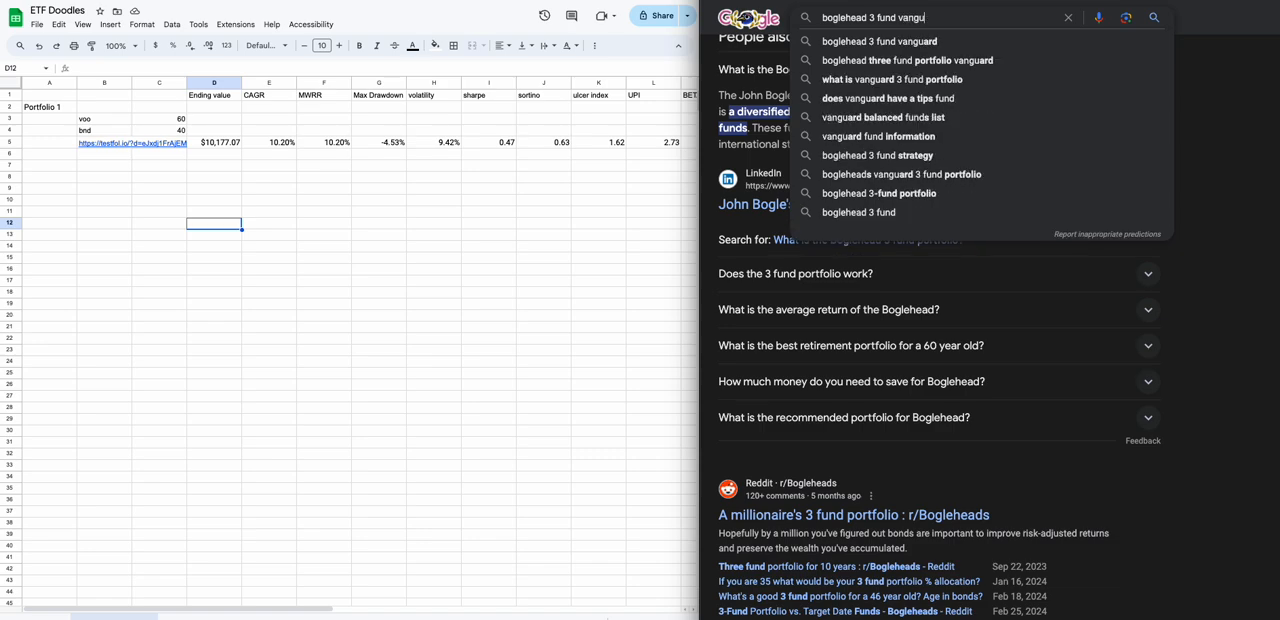
{"action": "key", "text": "Return"}
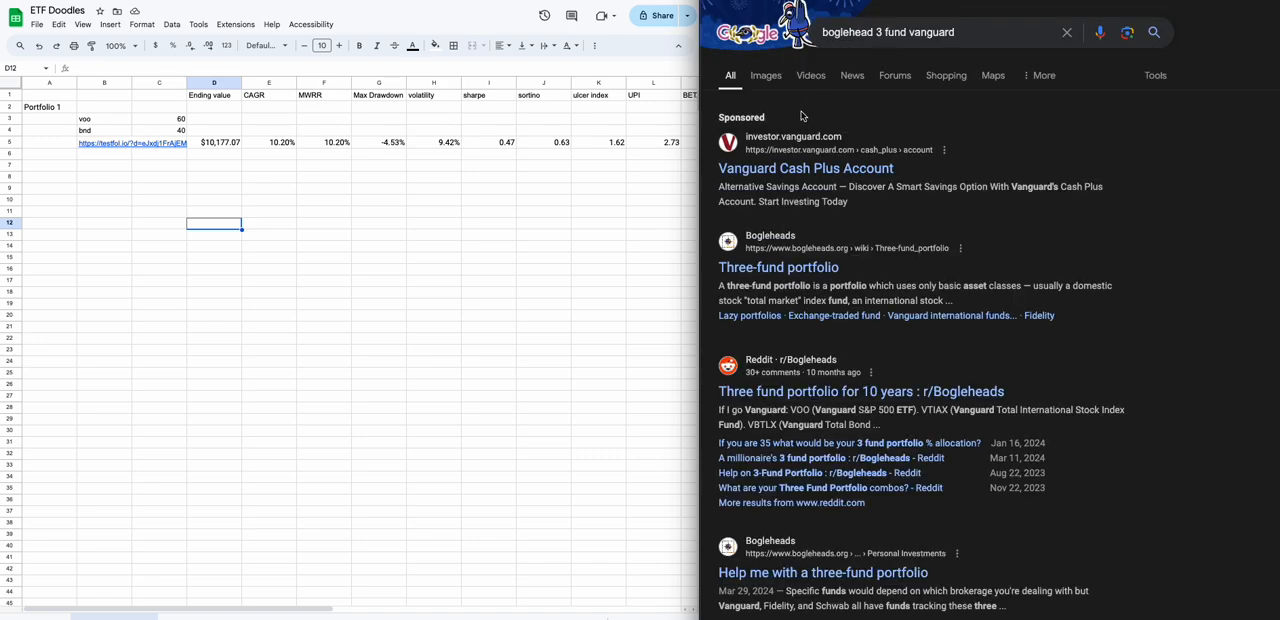
{"action": "left_click", "coordinate": [780, 268]}
Read through the three-fund article for the Vanguard funds, sample portfolios and other providers' examples.
{"action": "scroll", "coordinate": [837, 265], "scroll_direction": "down", "scroll_amount": 10}
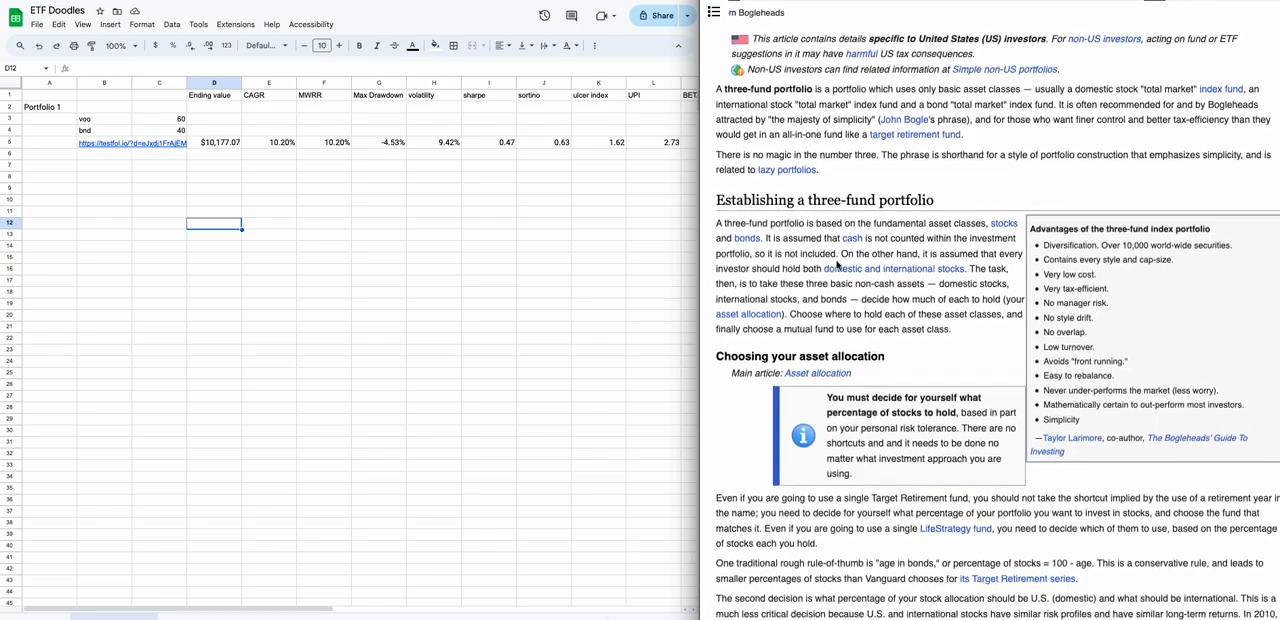
{"action": "scroll", "coordinate": [837, 263], "scroll_direction": "down", "scroll_amount": 4}
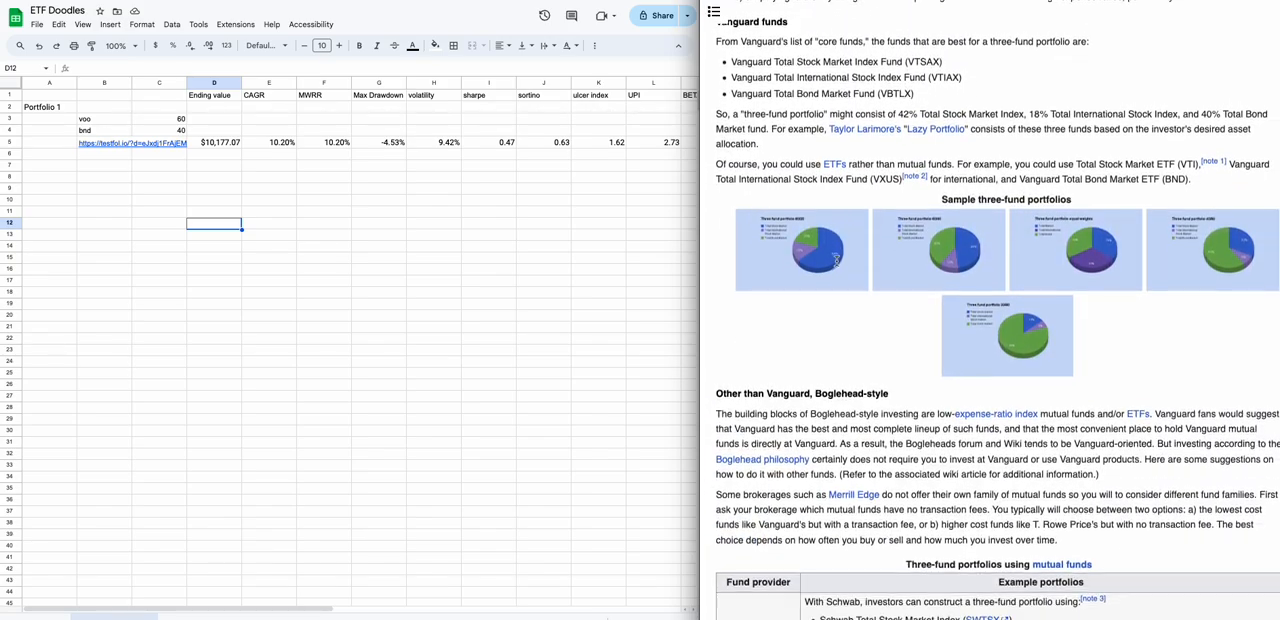
{"action": "scroll", "coordinate": [837, 265], "scroll_direction": "down", "scroll_amount": 2}
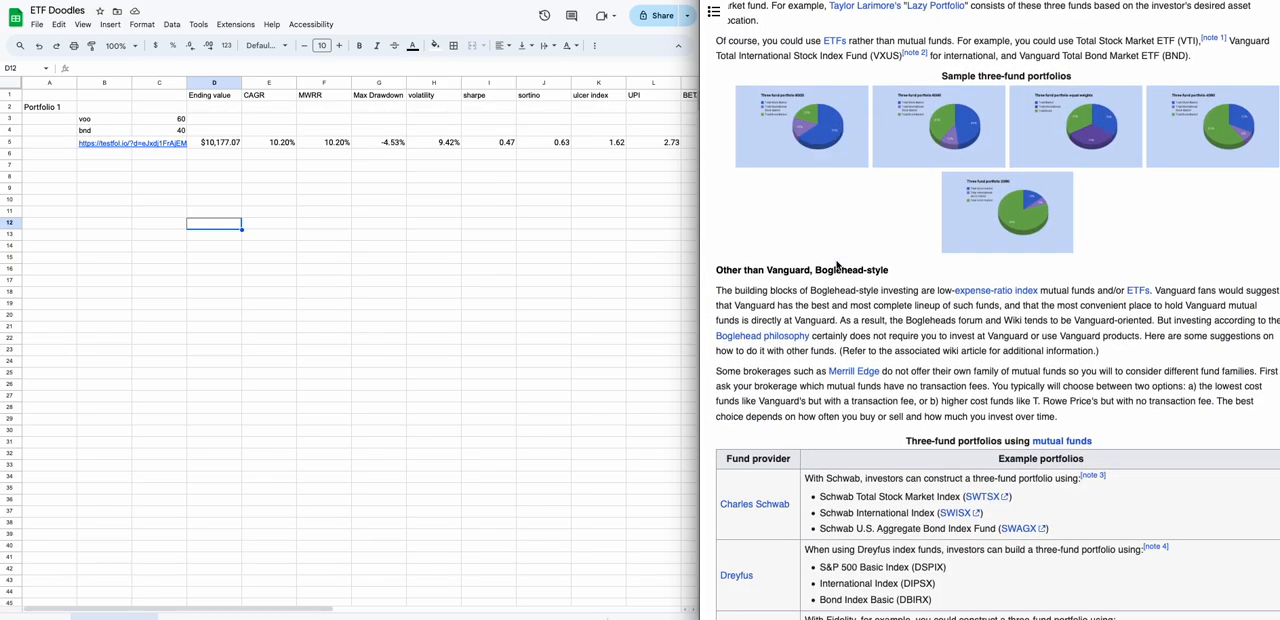
{"action": "scroll", "coordinate": [837, 265], "scroll_direction": "down", "scroll_amount": 2}
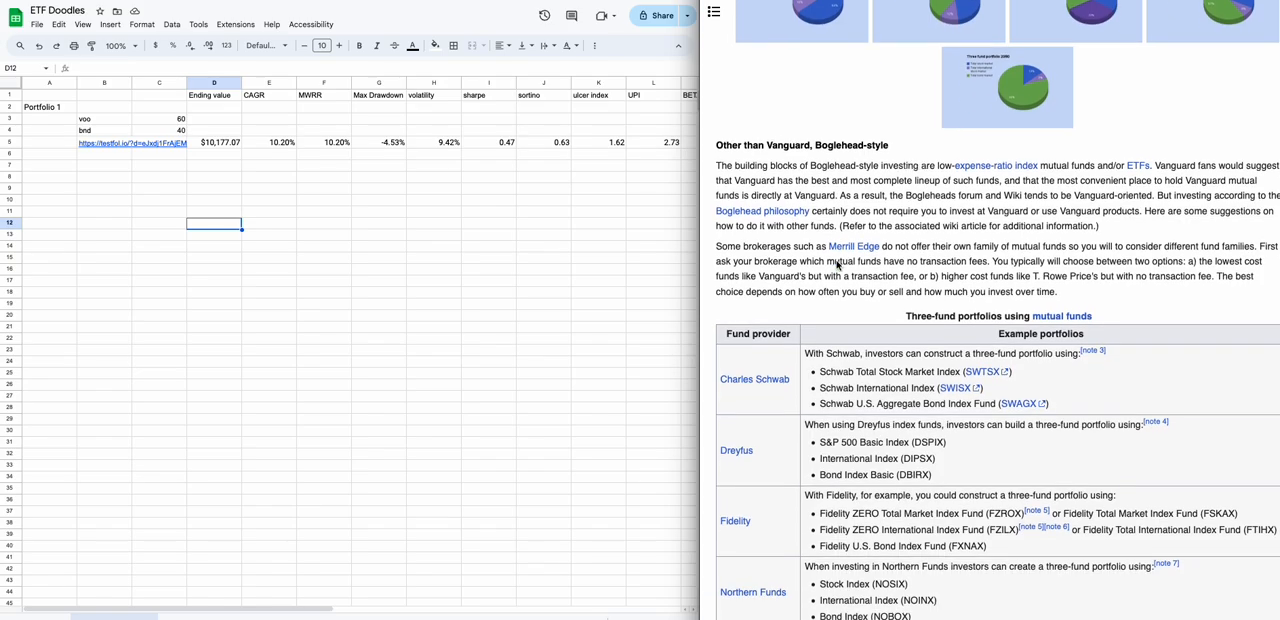
{"action": "scroll", "coordinate": [837, 261], "scroll_direction": "down", "scroll_amount": 4}
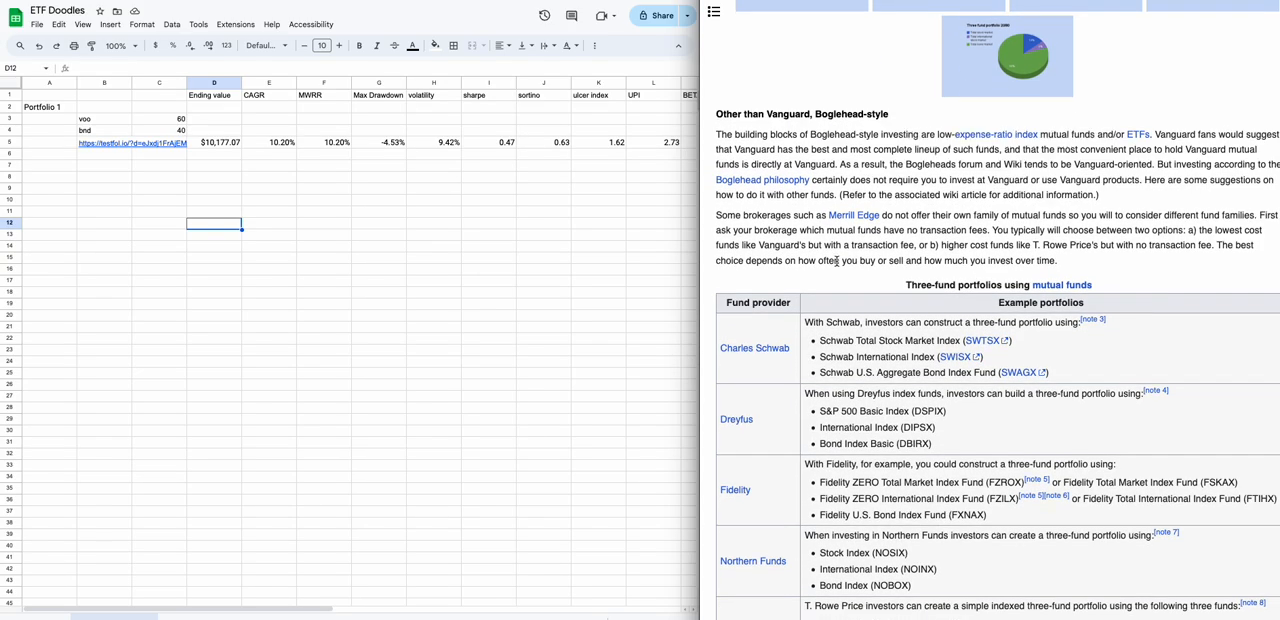
{"action": "scroll", "coordinate": [837, 261], "scroll_direction": "down", "scroll_amount": 2}
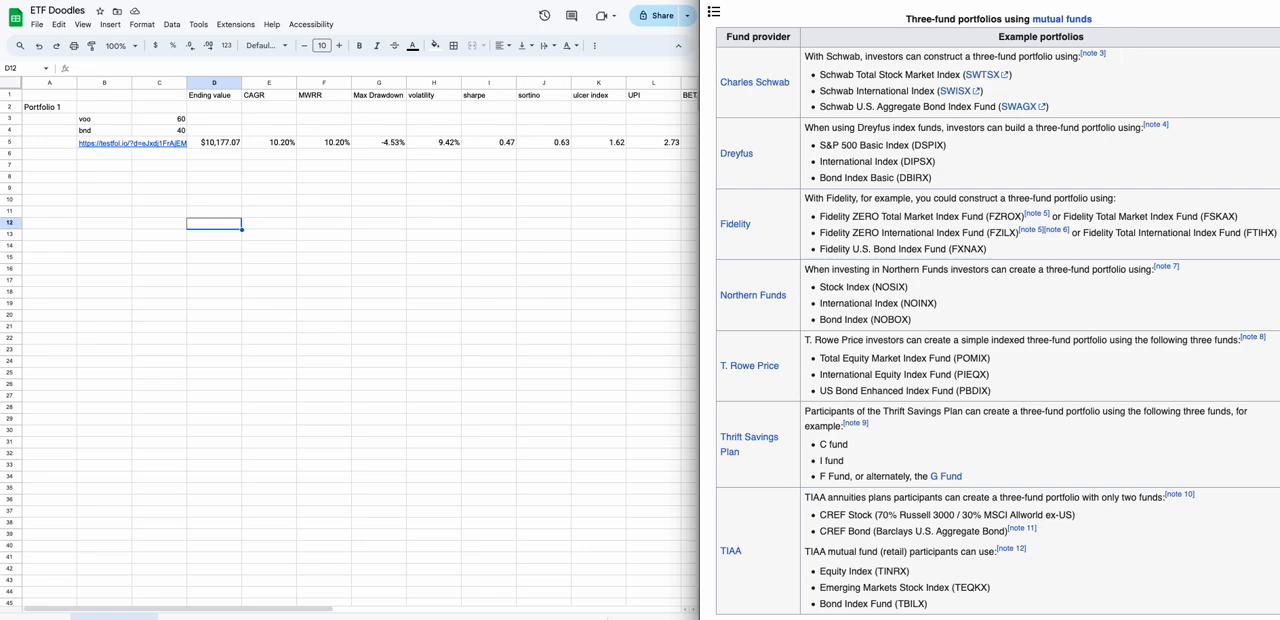
Look up the ticker VXUS with a Google search in another new browser tab.
{"action": "key", "text": "ctrl+t"}
{"action": "type", "text": "v"}
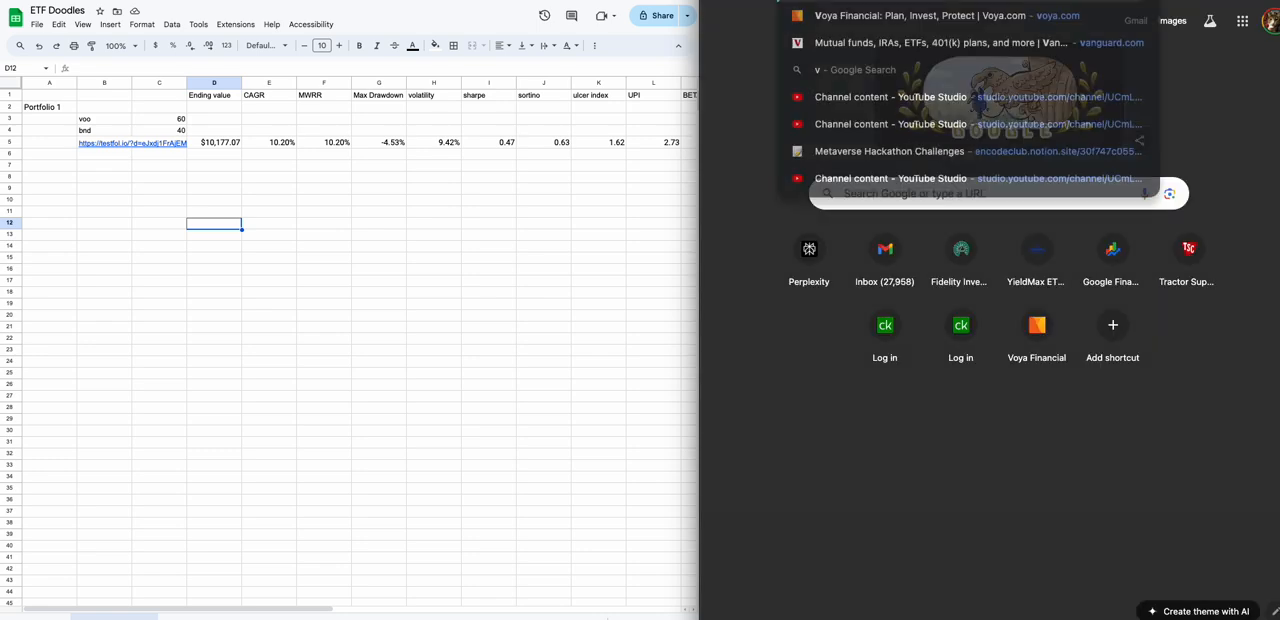
{"action": "type", "text": "xus"}
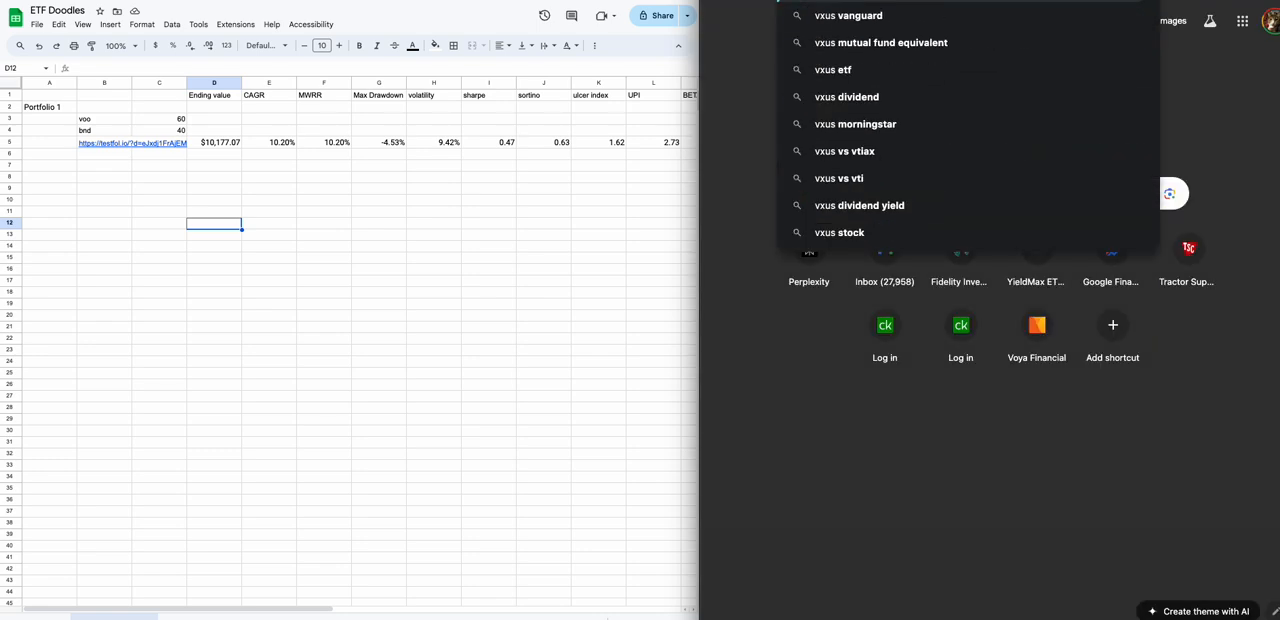
{"action": "key", "text": "Return"}
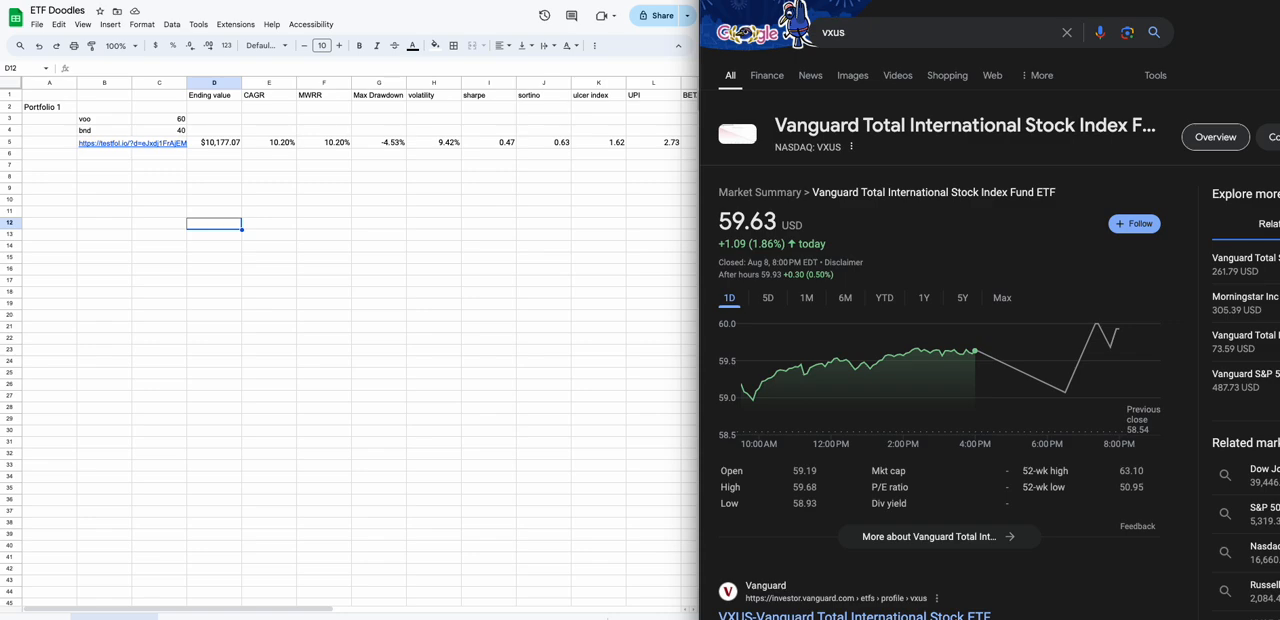
Switch back to the testfol.io backtester, replace the portfolio's second ticker with VXUS and enter BND as the third.
{"action": "left_click", "coordinate": [854, 1]}
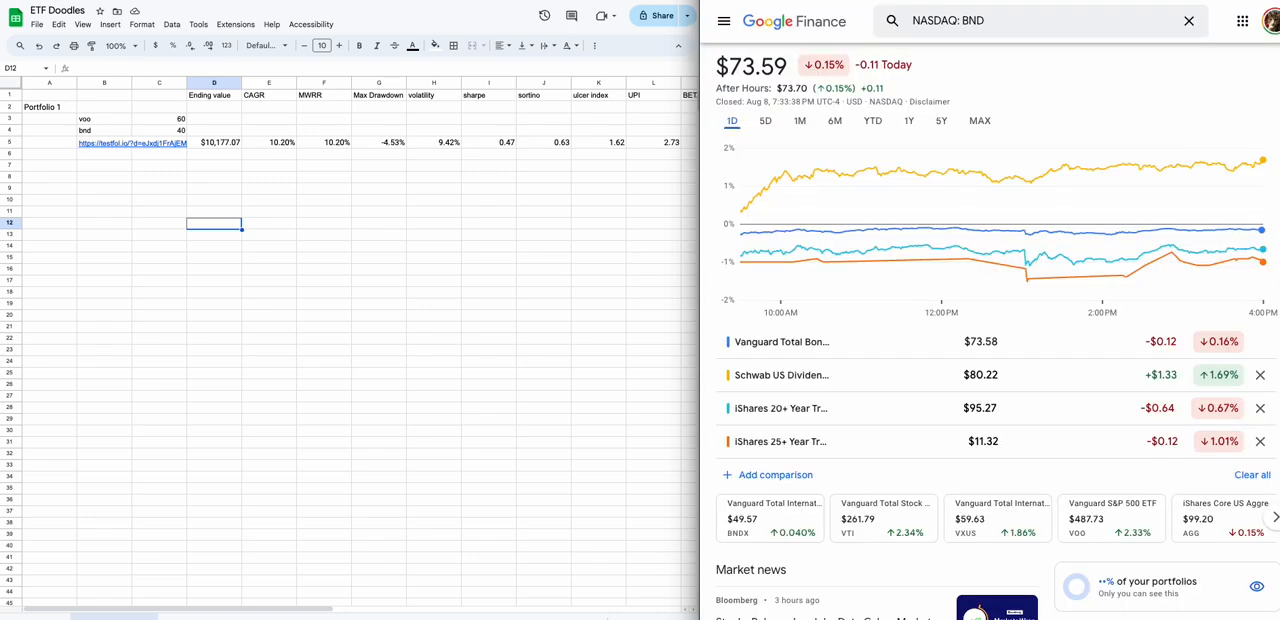
{"action": "left_click", "coordinate": [820, 1]}
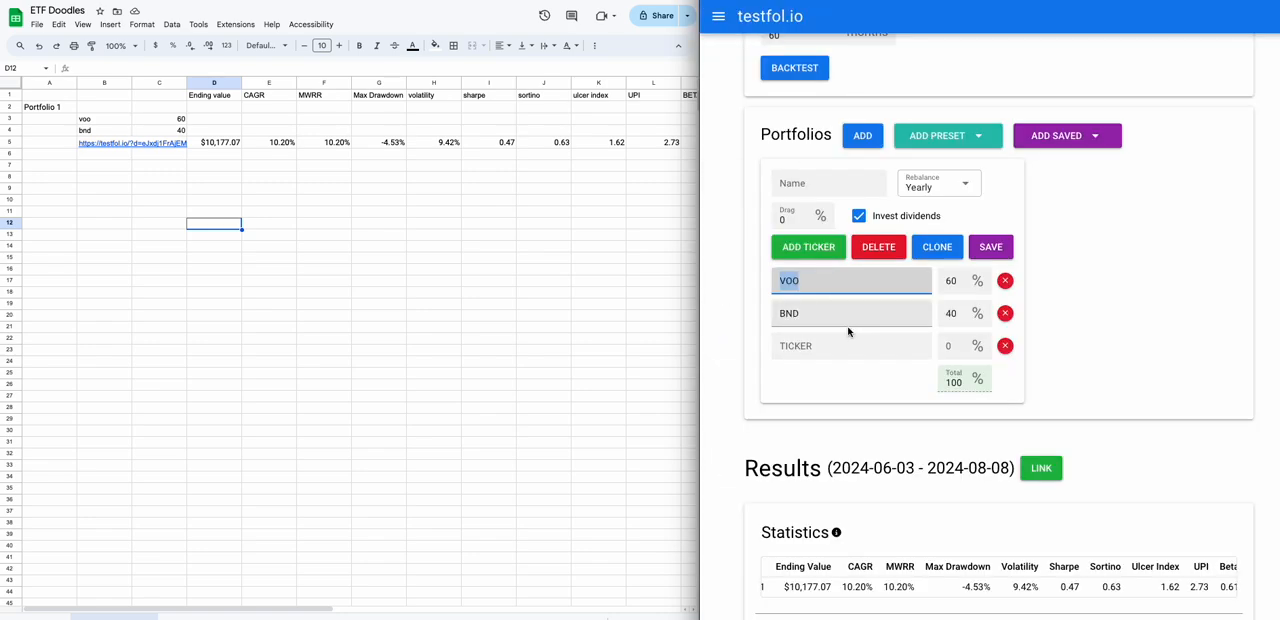
{"action": "left_click", "coordinate": [834, 288]}
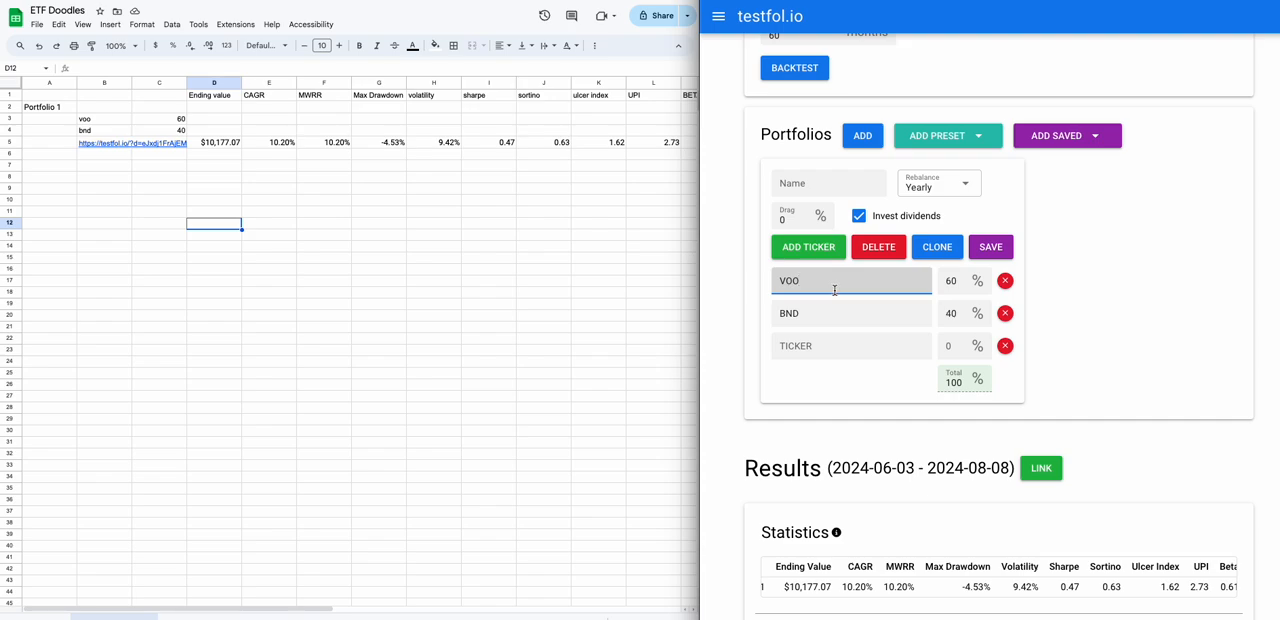
{"action": "left_click_drag", "start_coordinate": [801, 313], "coordinate": [751, 306]}
{"action": "type", "text": "VUX"}
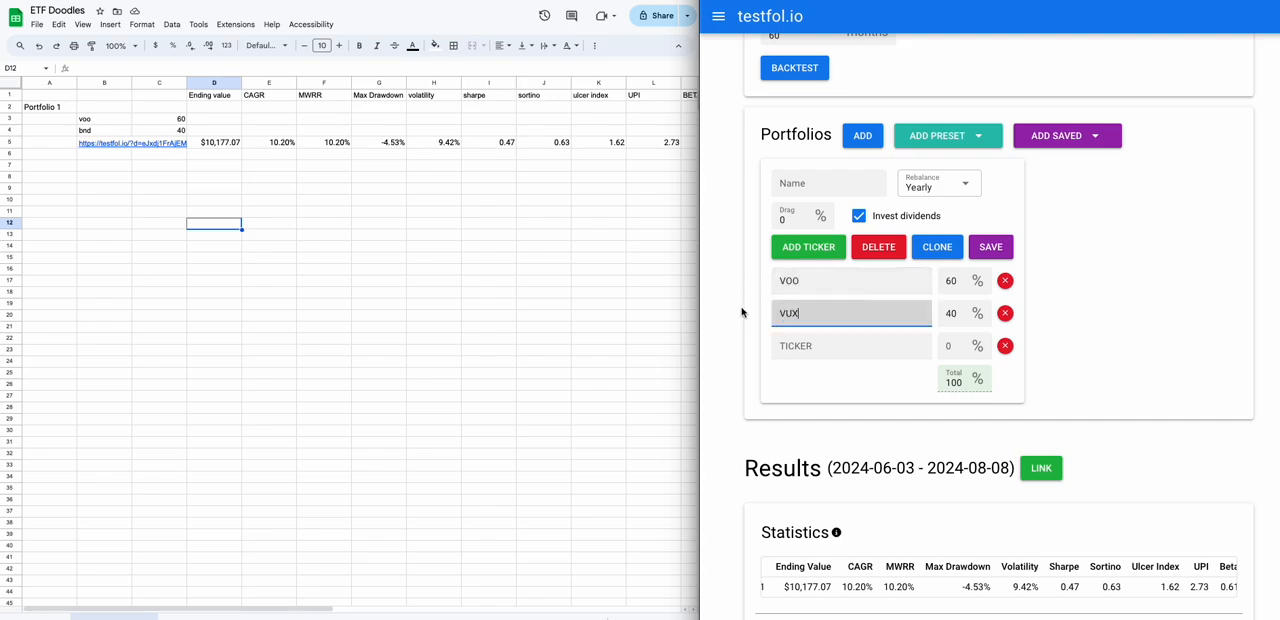
{"action": "type", "text": "U"}
{"action": "left_click", "coordinate": [795, 348]}
{"action": "type", "text": "BN"}
Set the portfolio weights to 34% VOO, 33% VXUS and 33% BND, and run the backtest.
{"action": "left_click", "coordinate": [960, 281]}
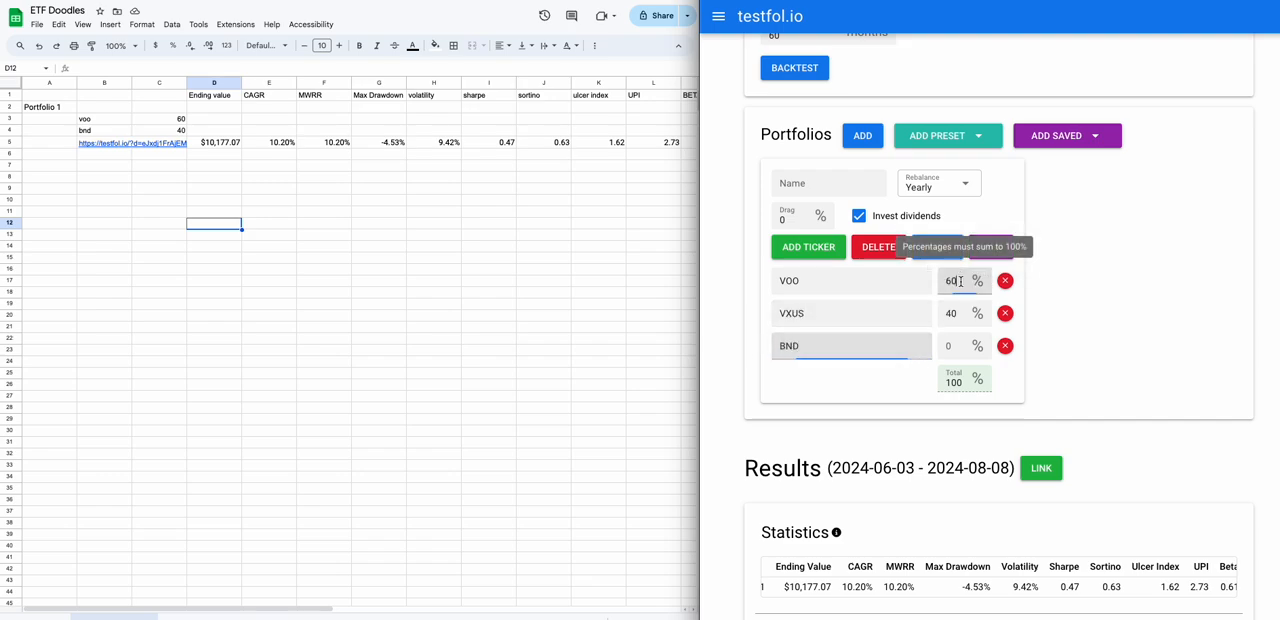
{"action": "key", "text": "BackSpace"}
{"action": "type", "text": "34"}
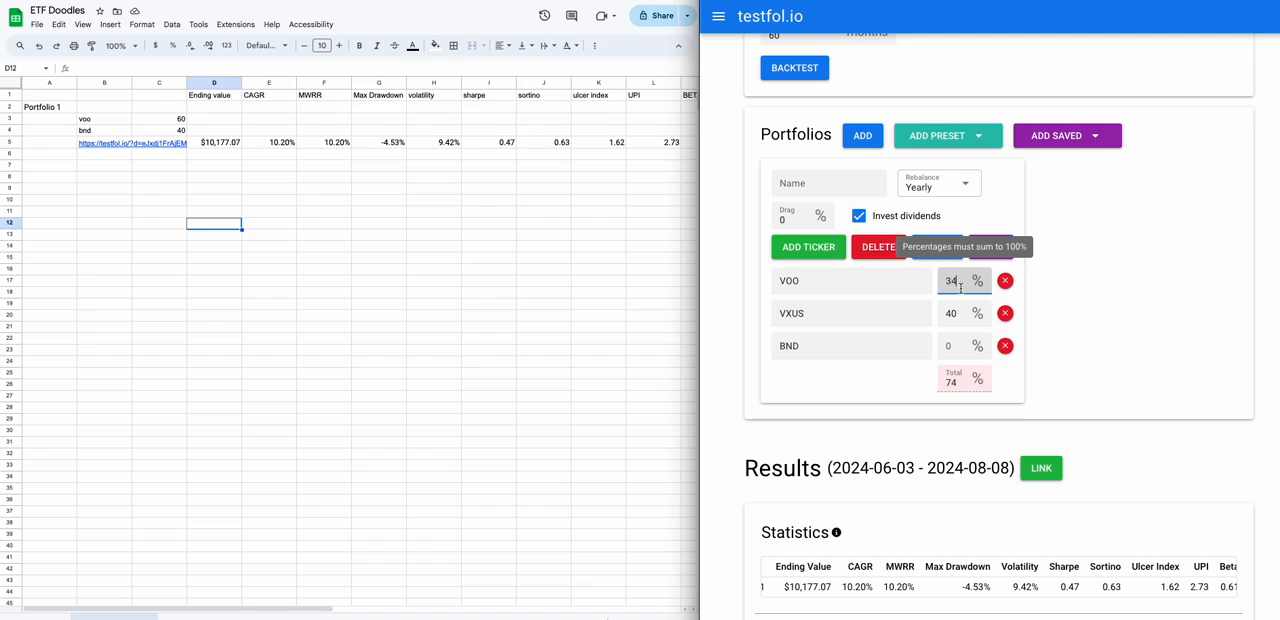
{"action": "double_click", "coordinate": [948, 313]}
{"action": "type", "text": "33"}
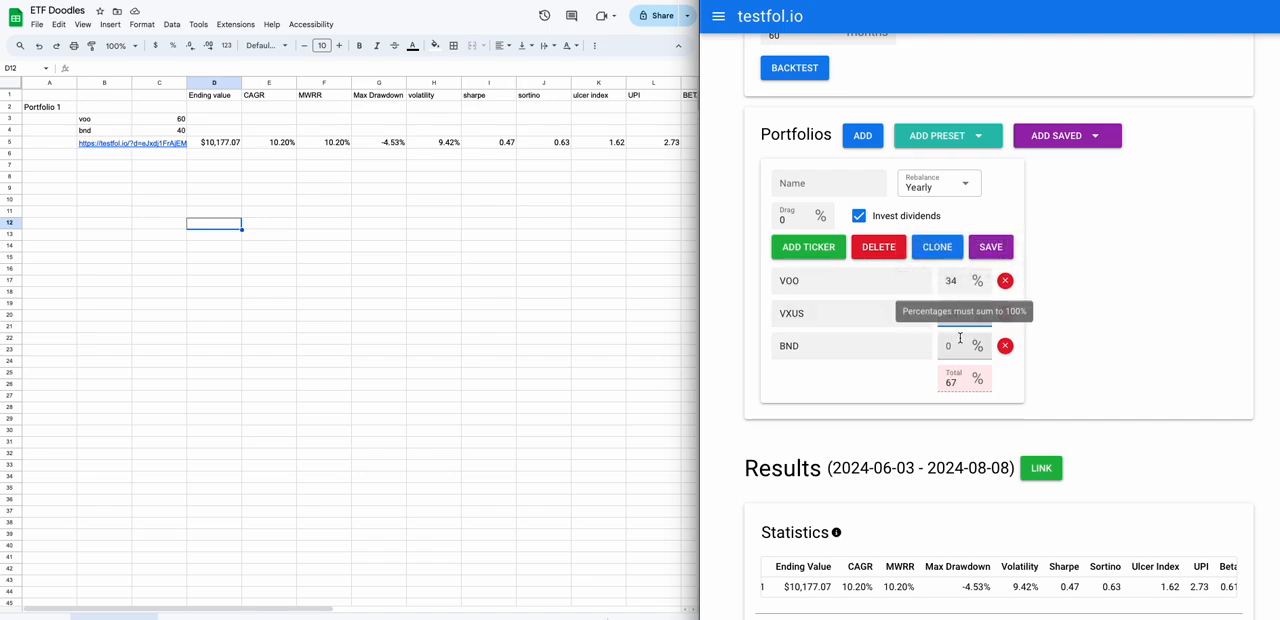
{"action": "double_click", "coordinate": [960, 346]}
{"action": "type", "text": "33"}
{"action": "left_click", "coordinate": [1138, 370]}
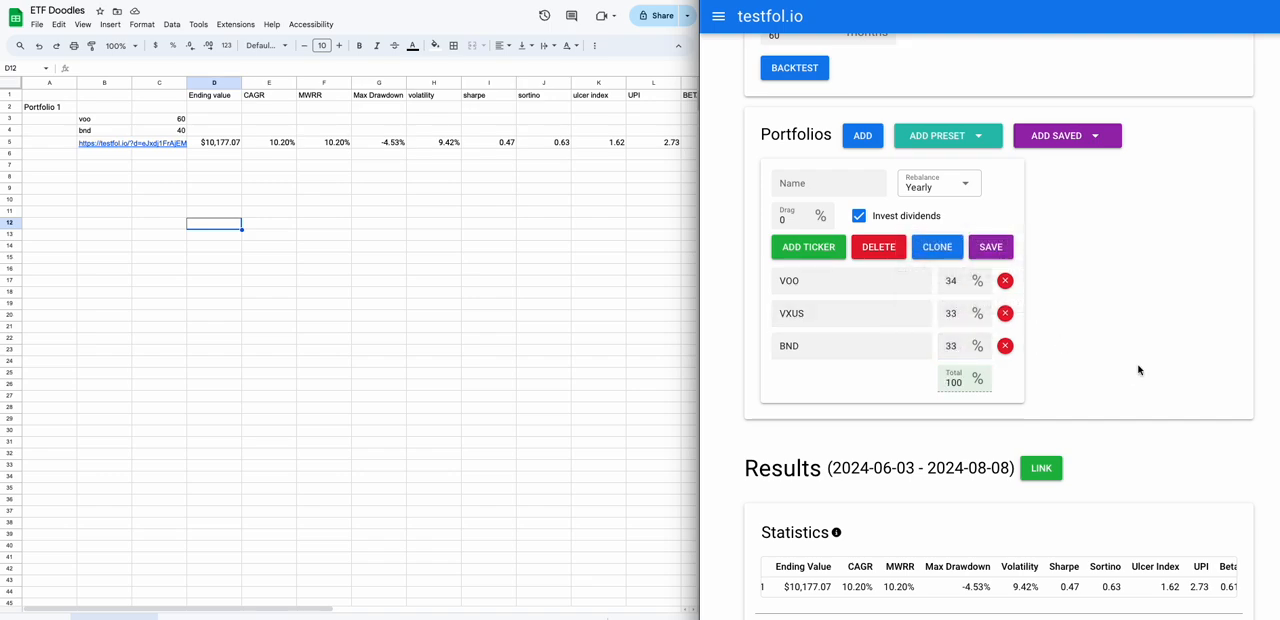
{"action": "left_click", "coordinate": [797, 70]}
{"action": "scroll", "coordinate": [790, 90], "scroll_direction": "down", "scroll_amount": 1}
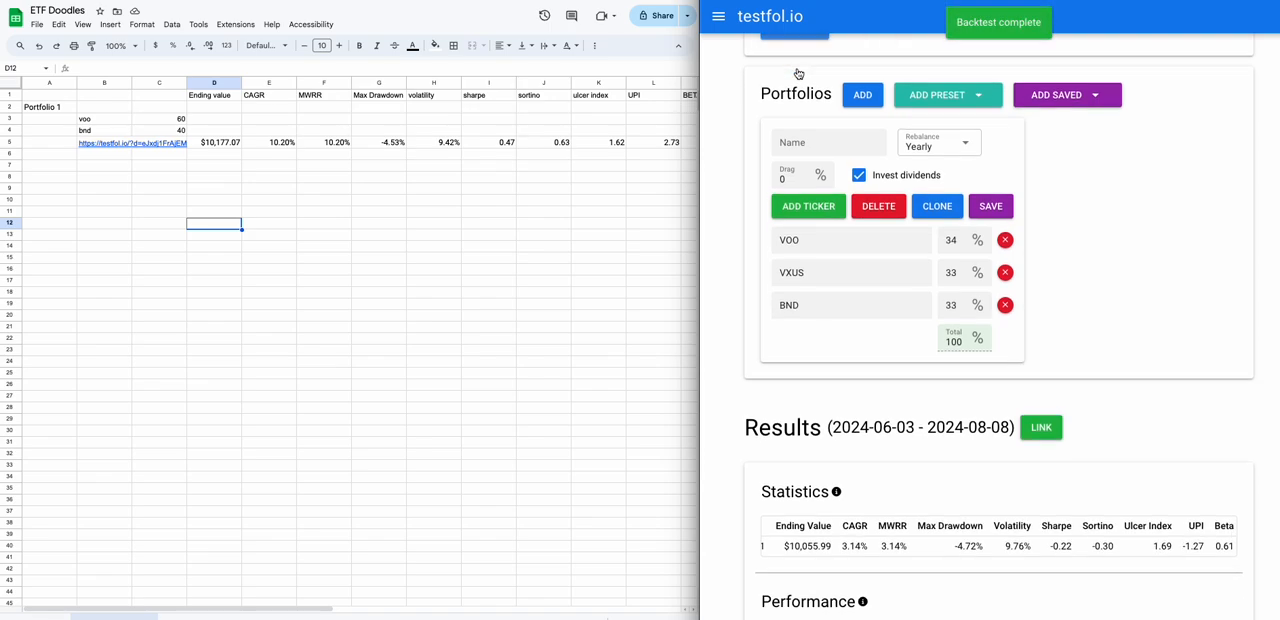
In the Google Sheet, label A6 as p2 and list the tickers VOO, vxus and bnd in B7 through B9.
{"action": "left_click", "coordinate": [37, 155]}
{"action": "type", "text": "p2"}
{"action": "key", "text": "Tab"}
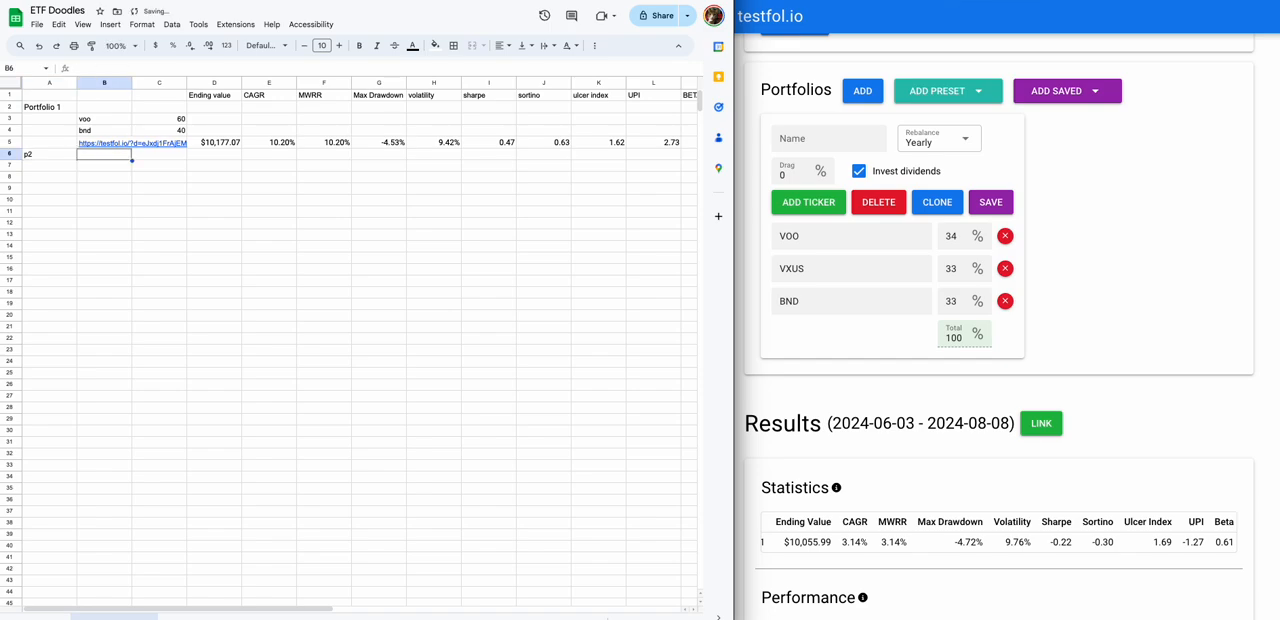
{"action": "key", "text": "Return"}
{"action": "key", "text": "Return"}
{"action": "key", "text": "Tab"}
{"action": "type", "text": "VOO"}
{"action": "key", "text": "Return"}
{"action": "key", "text": "Tab"}
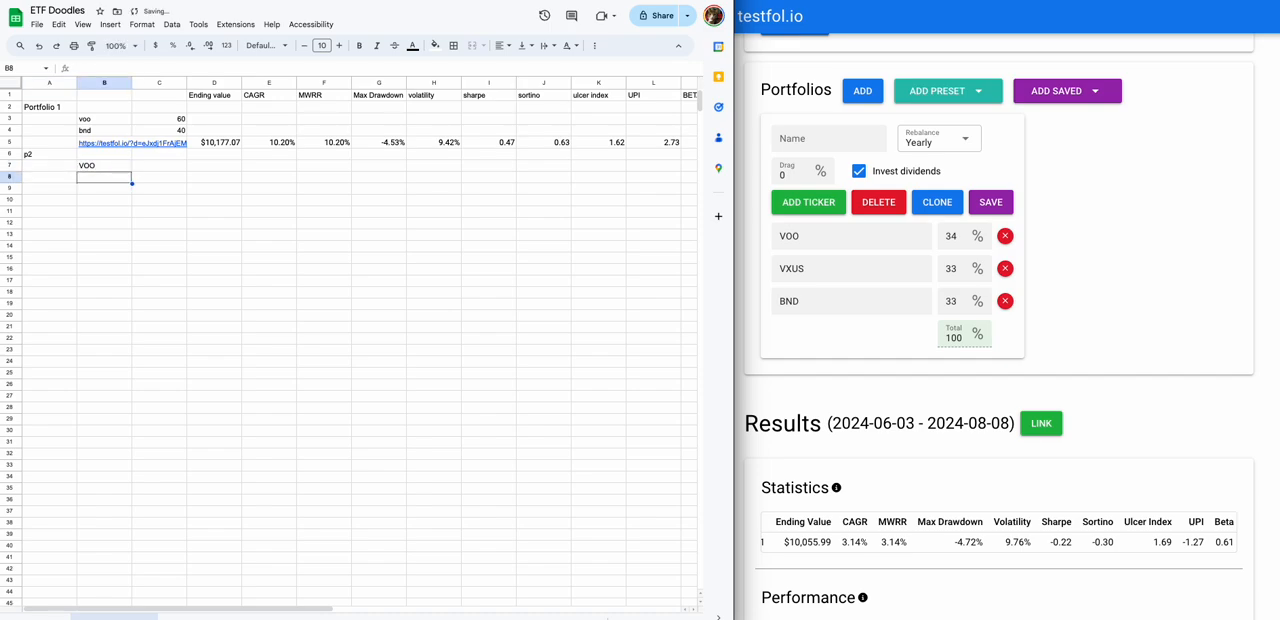
{"action": "type", "text": "vxus"}
{"action": "key", "text": "Return"}
{"action": "type", "text": "bnd"}
Enter the p2 weights 34, 33 and 33 beside the tickers in C7 through C9.
{"action": "key", "text": "Up"}
{"action": "key", "text": "Up"}
{"action": "key", "text": "Right"}
{"action": "type", "text": "34"}
{"action": "key", "text": "Return"}
{"action": "type", "text": "33"}
{"action": "key", "text": "Return"}
{"action": "type", "text": "33"}
{"action": "key", "text": "Return"}
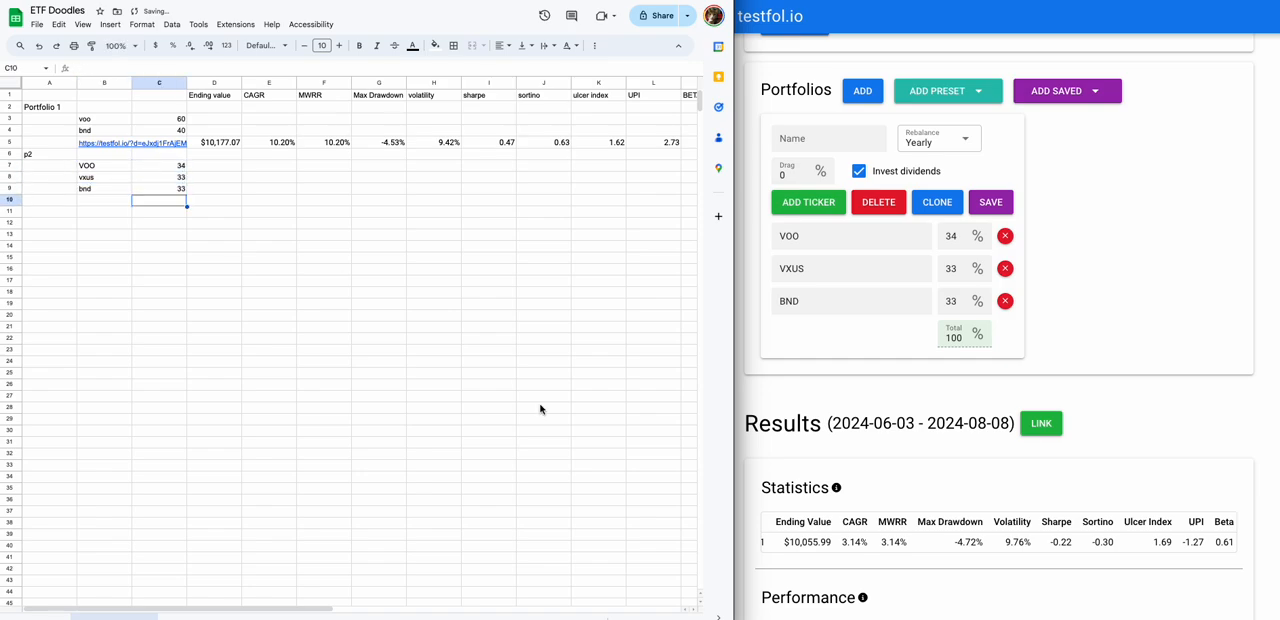
{"action": "scroll", "coordinate": [811, 538], "scroll_direction": "left", "scroll_amount": 3}
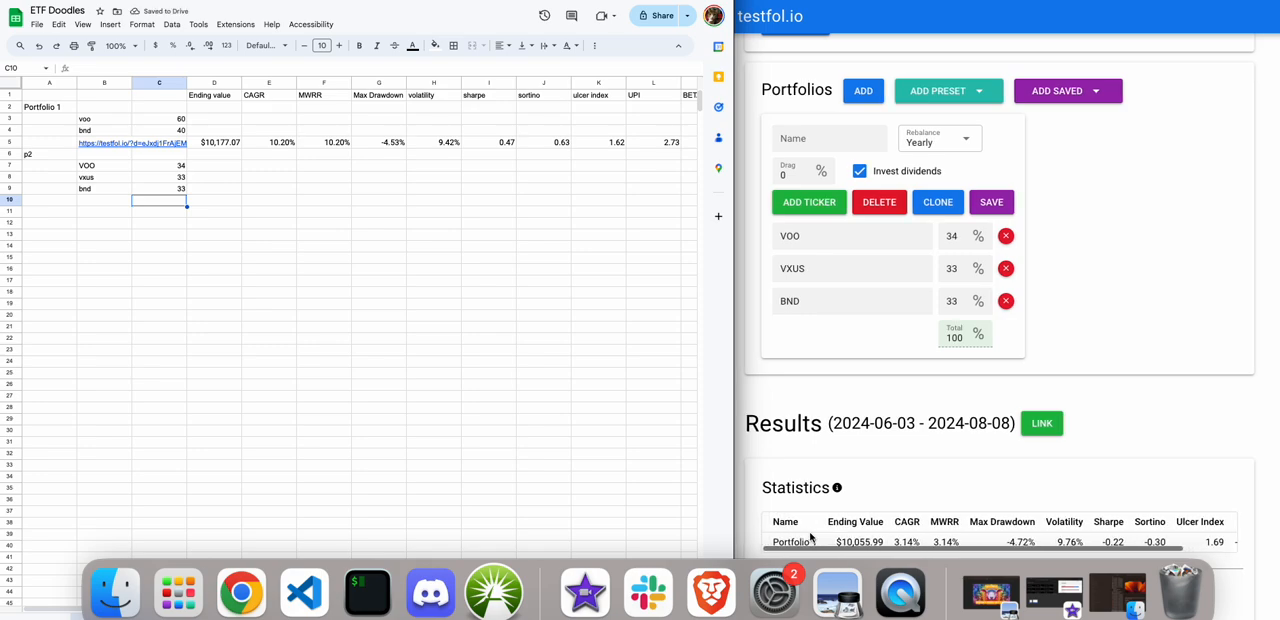
{"action": "left_click", "coordinate": [769, 542]}
{"action": "left_click_drag", "start_coordinate": [769, 546], "coordinate": [997, 543]}
{"action": "left_click", "coordinate": [988, 522]}
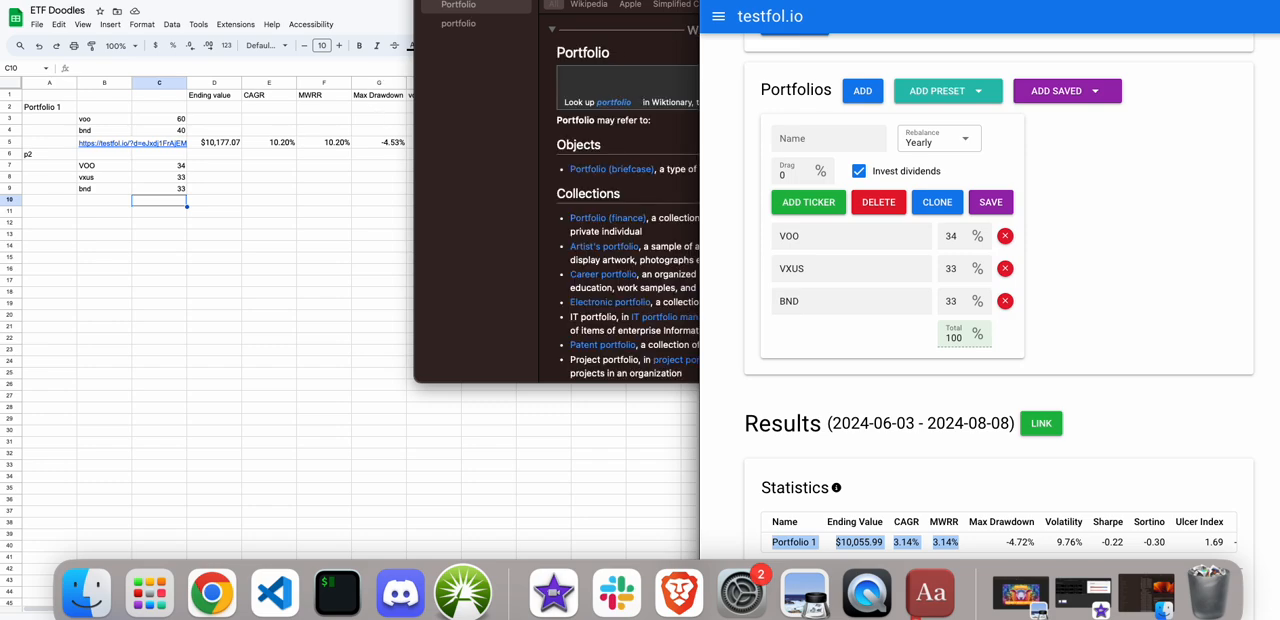
{"action": "left_click", "coordinate": [756, 545]}
Copy the full Portfolio 1 row from the backtest statistics and paste it into the sheet starting at D10.
{"action": "scroll", "coordinate": [755, 540], "scroll_direction": "down", "scroll_amount": 2}
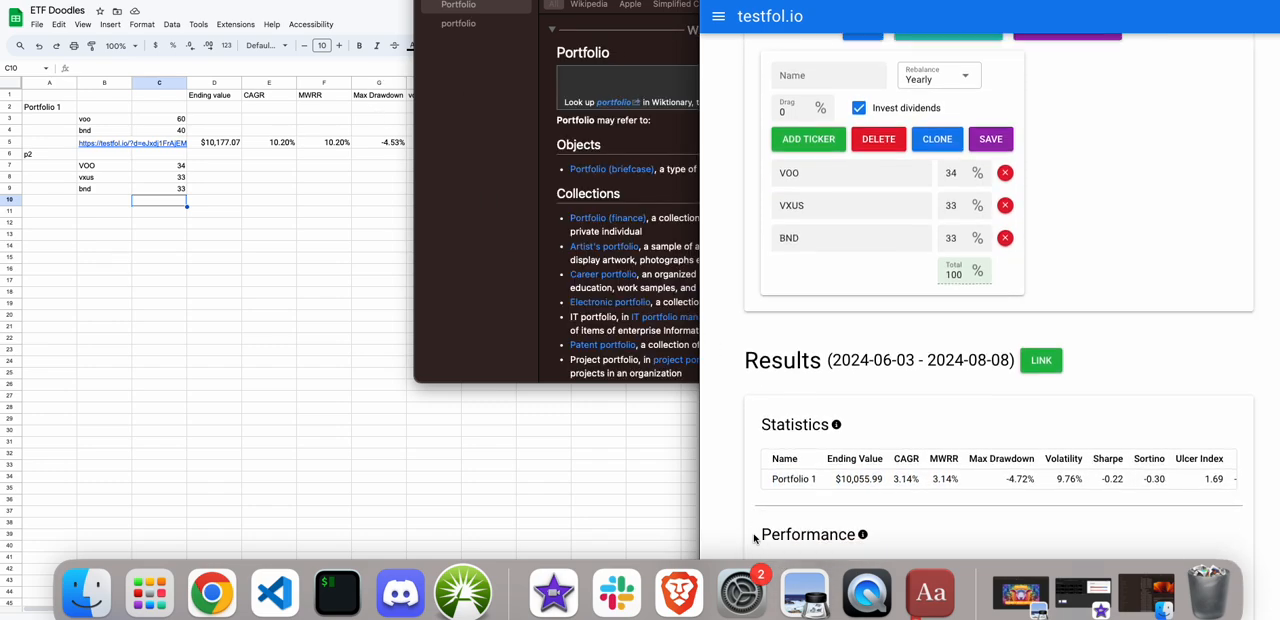
{"action": "scroll", "coordinate": [754, 538], "scroll_direction": "down", "scroll_amount": 3}
{"action": "left_click_drag", "start_coordinate": [767, 393], "coordinate": [766, 423]}
{"action": "left_click", "coordinate": [216, 231]}
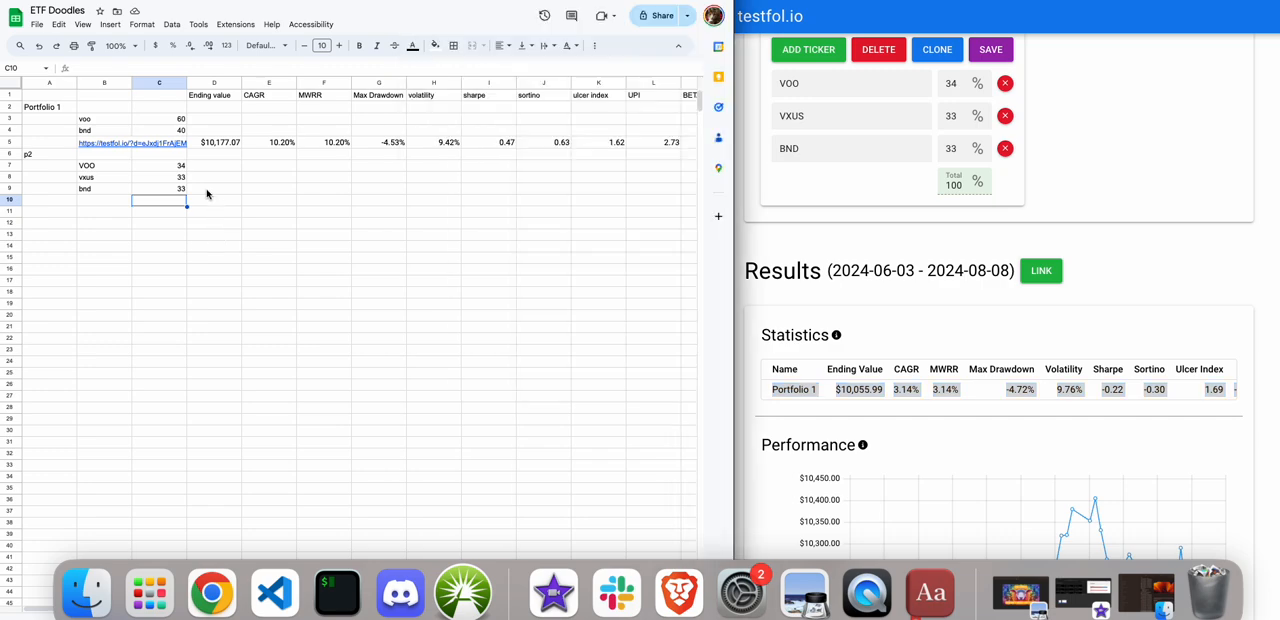
{"action": "left_click", "coordinate": [208, 204]}
{"action": "key", "text": "super+v"}
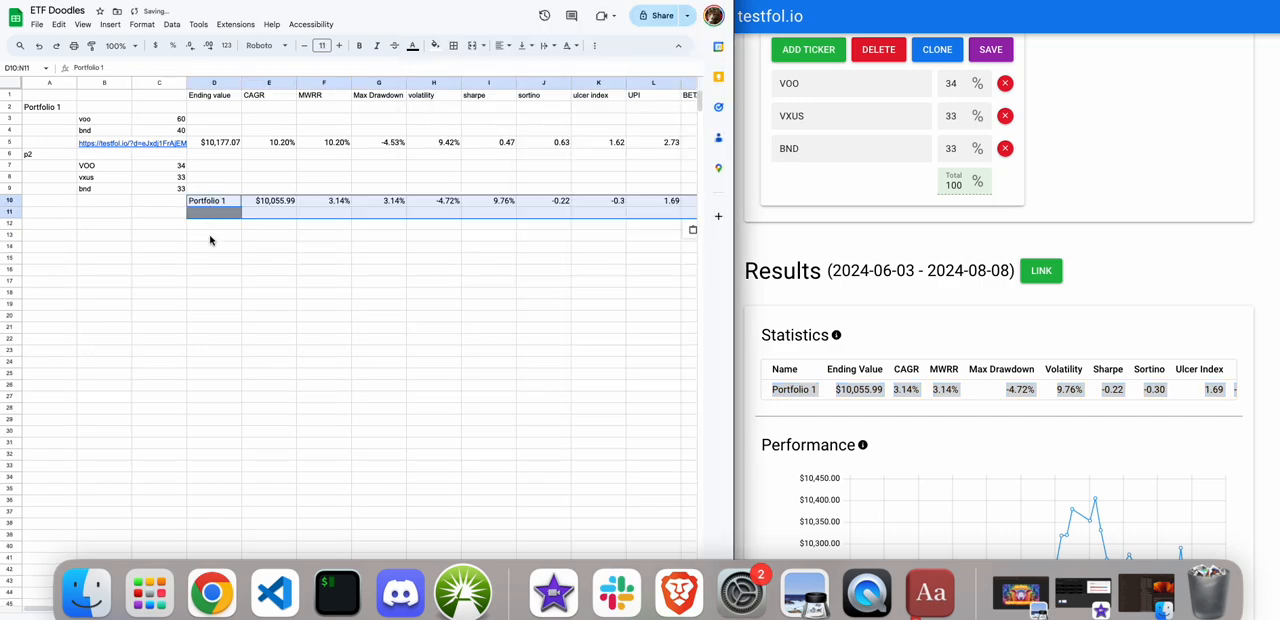
Move the pasted statistics to start at C10 so they match the headers, and clear the Portfolio 1 name from C10.
{"action": "key", "text": "super+c"}
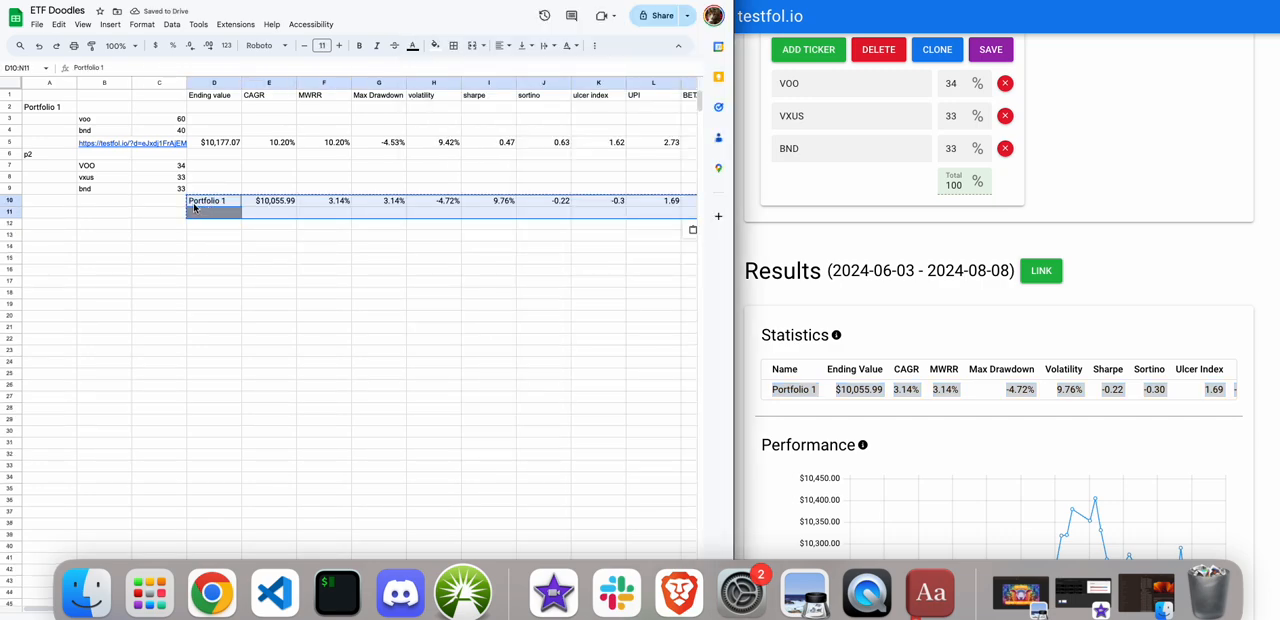
{"action": "left_click", "coordinate": [178, 204]}
{"action": "key", "text": "super+v"}
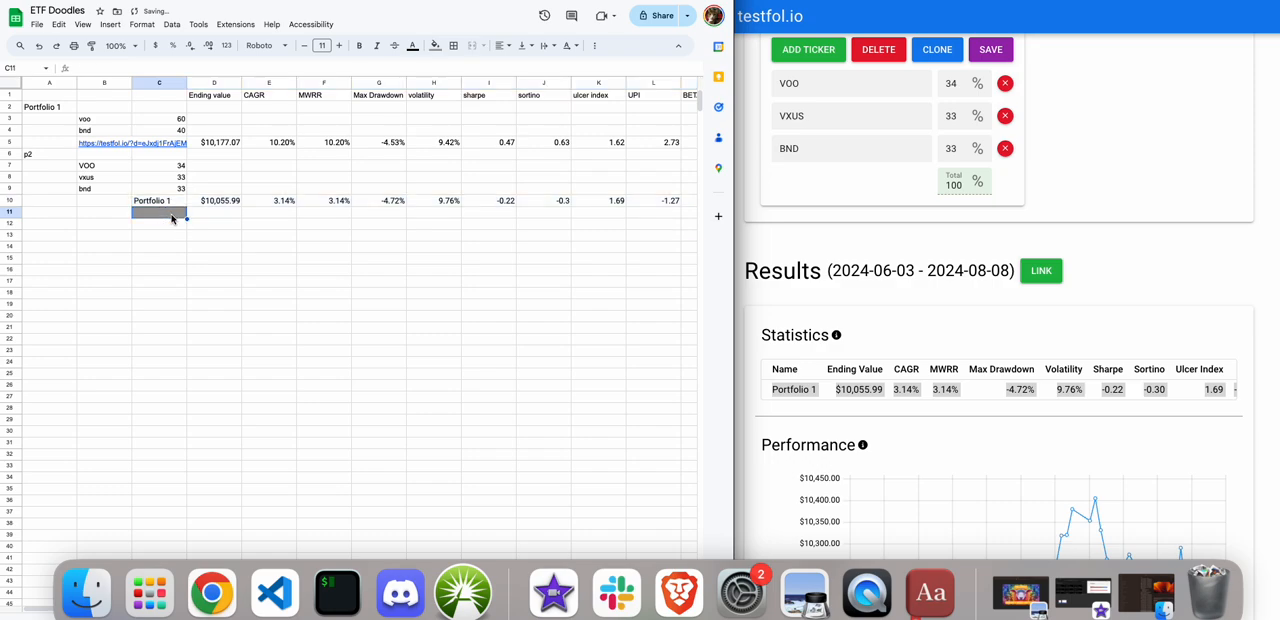
{"action": "left_click", "coordinate": [160, 206]}
{"action": "key", "text": "Delete"}
Clear the leftover formatting from cell C11.
{"action": "key", "text": "Down"}
{"action": "left_click", "coordinate": [141, 24]}
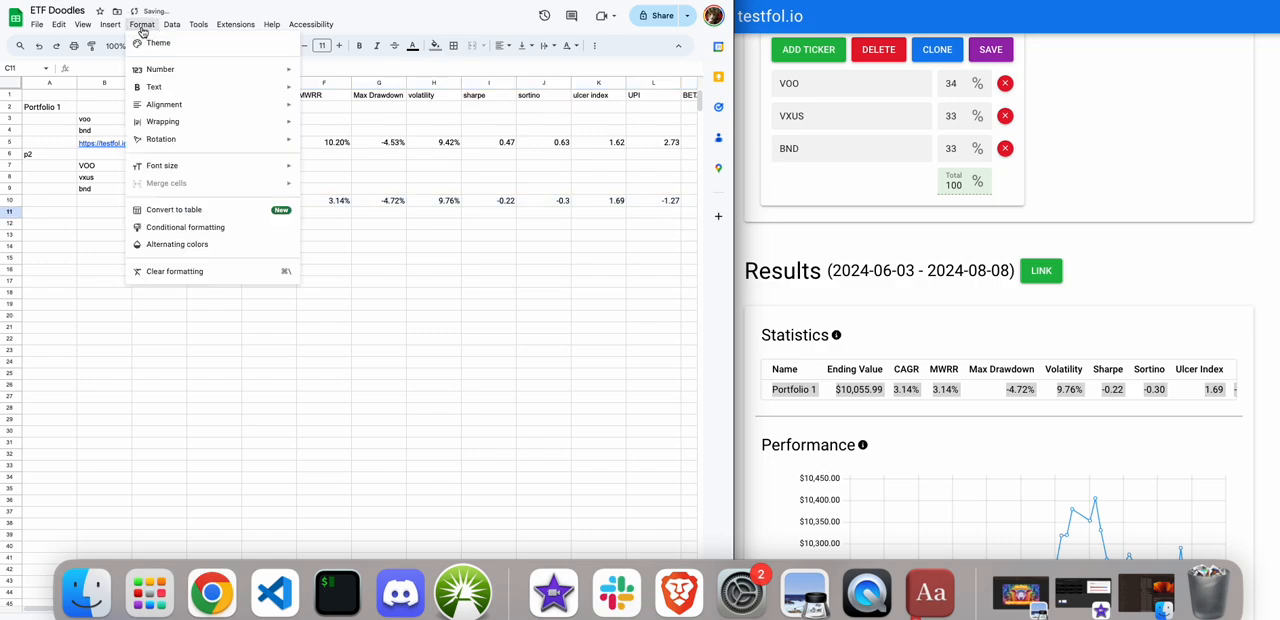
{"action": "left_click", "coordinate": [171, 272]}
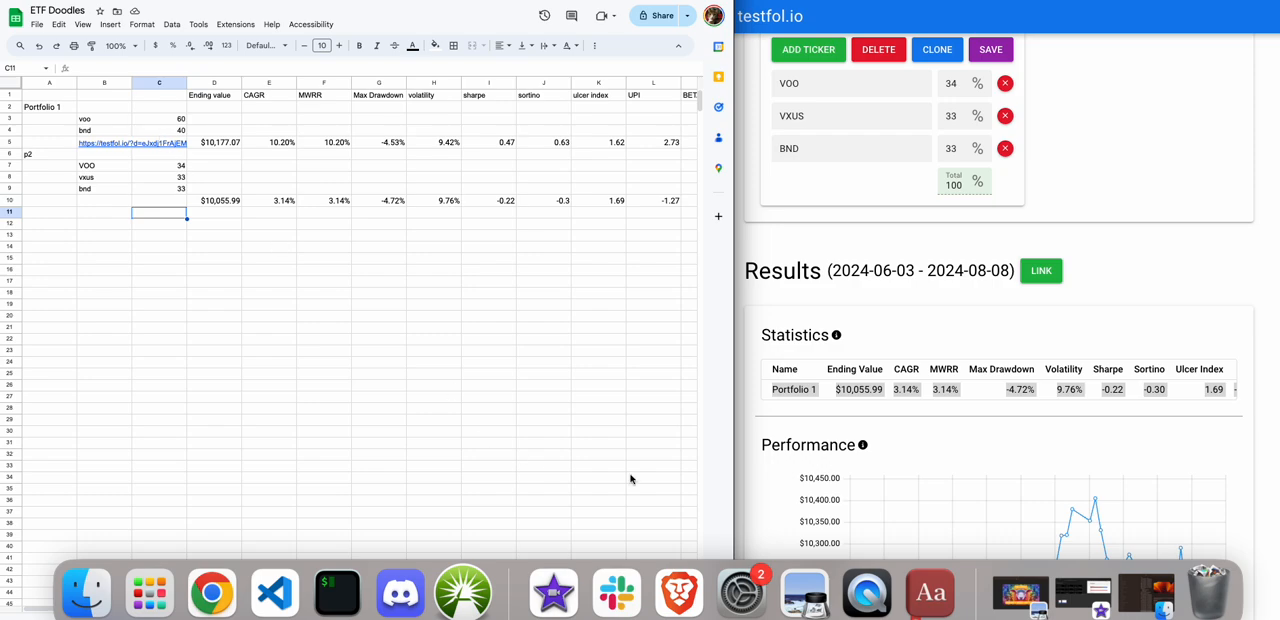
In the testfol.io portfolio, replace the second ticker with SCHG and the third with SCHD.
{"action": "left_click", "coordinate": [843, 128]}
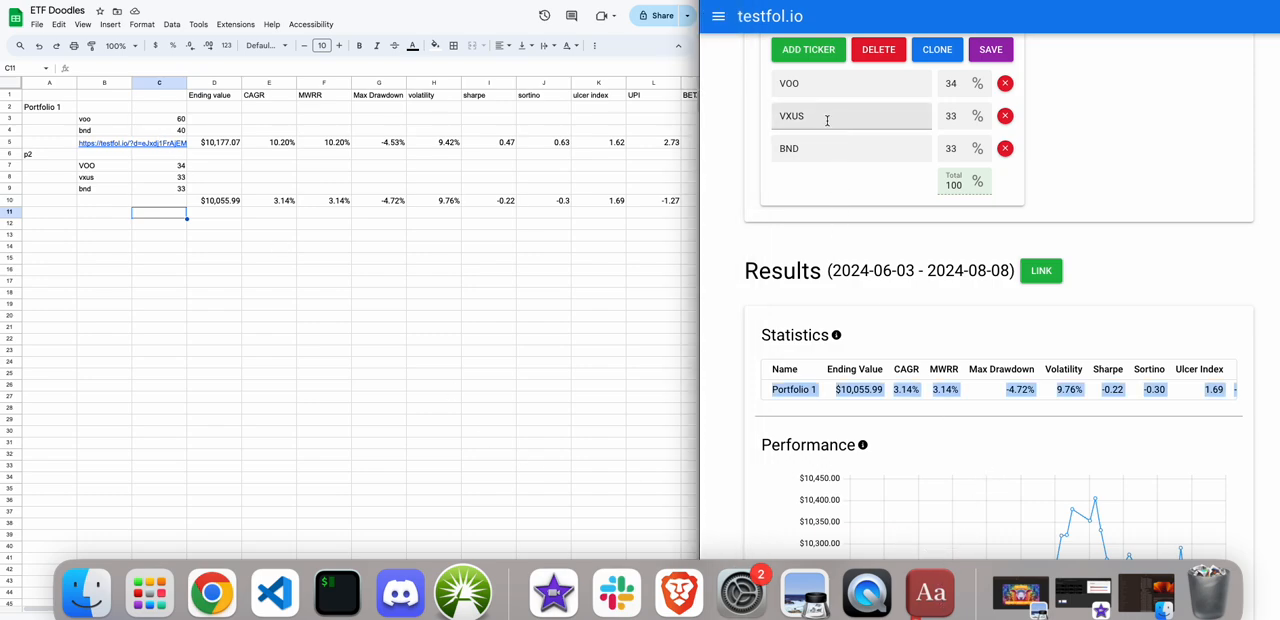
{"action": "left_click_drag", "start_coordinate": [830, 124], "coordinate": [724, 107]}
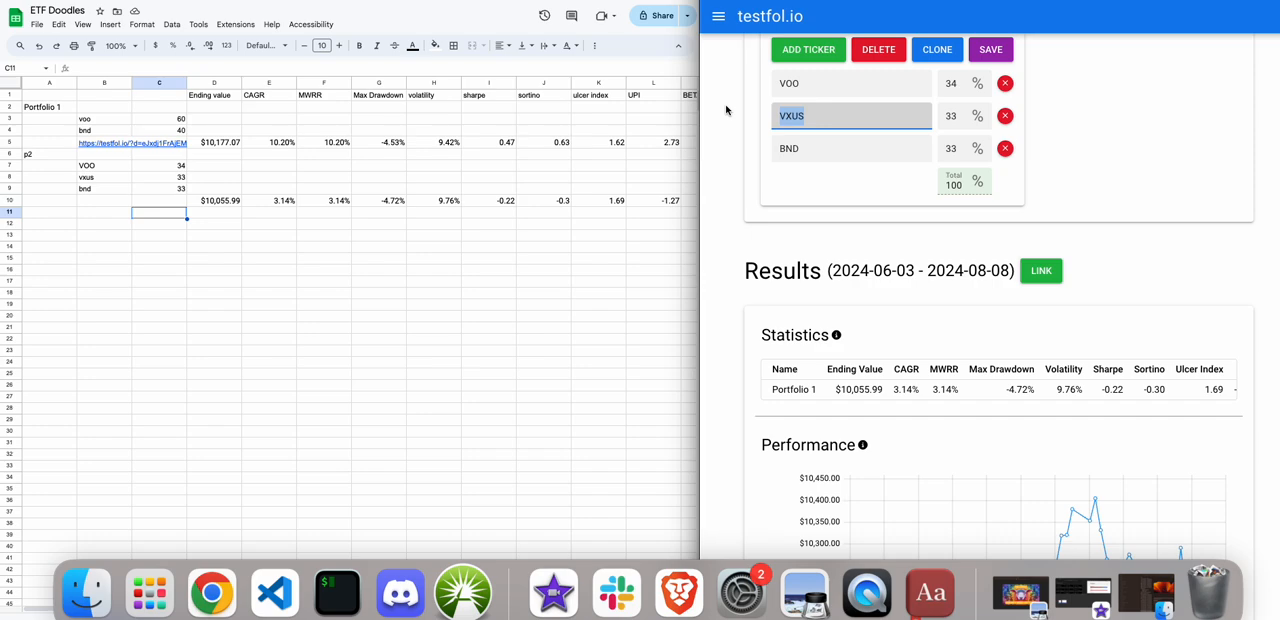
{"action": "type", "text": "SCHG"}
{"action": "left_click_drag", "start_coordinate": [778, 147], "coordinate": [715, 147]}
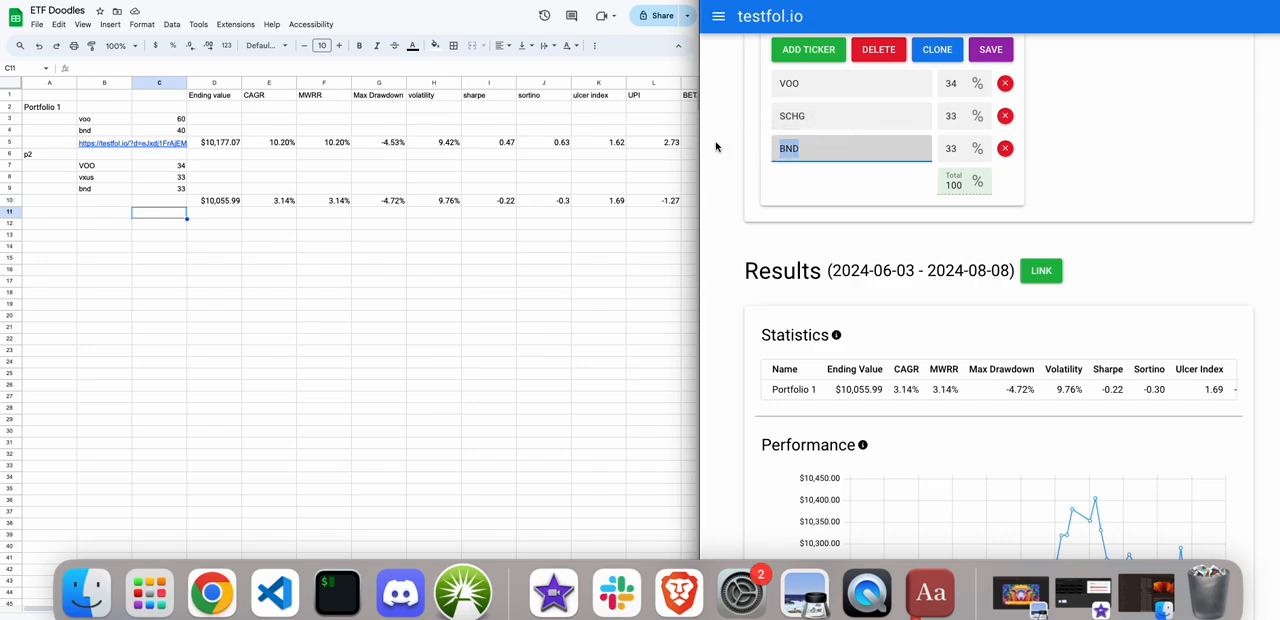
{"action": "type", "text": "SCHD"}
{"action": "left_click", "coordinate": [782, 211]}
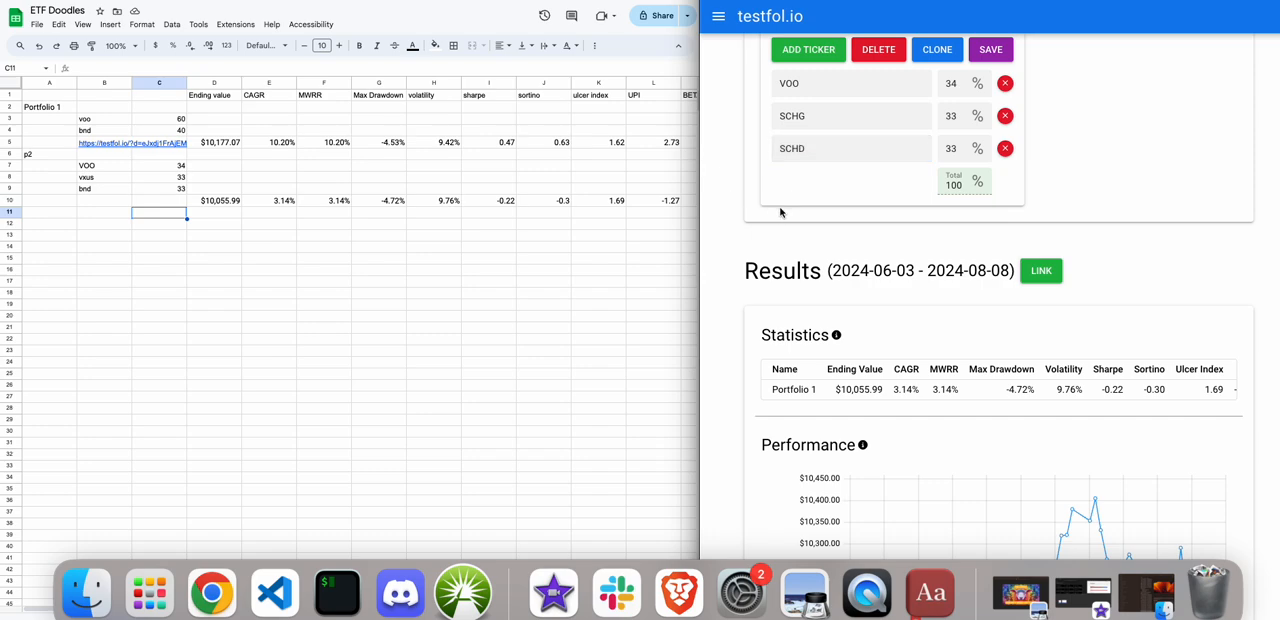
Run the backtest for the VOO, SCHG and SCHD portfolio and bring its statistics into view.
{"action": "scroll", "coordinate": [781, 212], "scroll_direction": "up", "scroll_amount": 2}
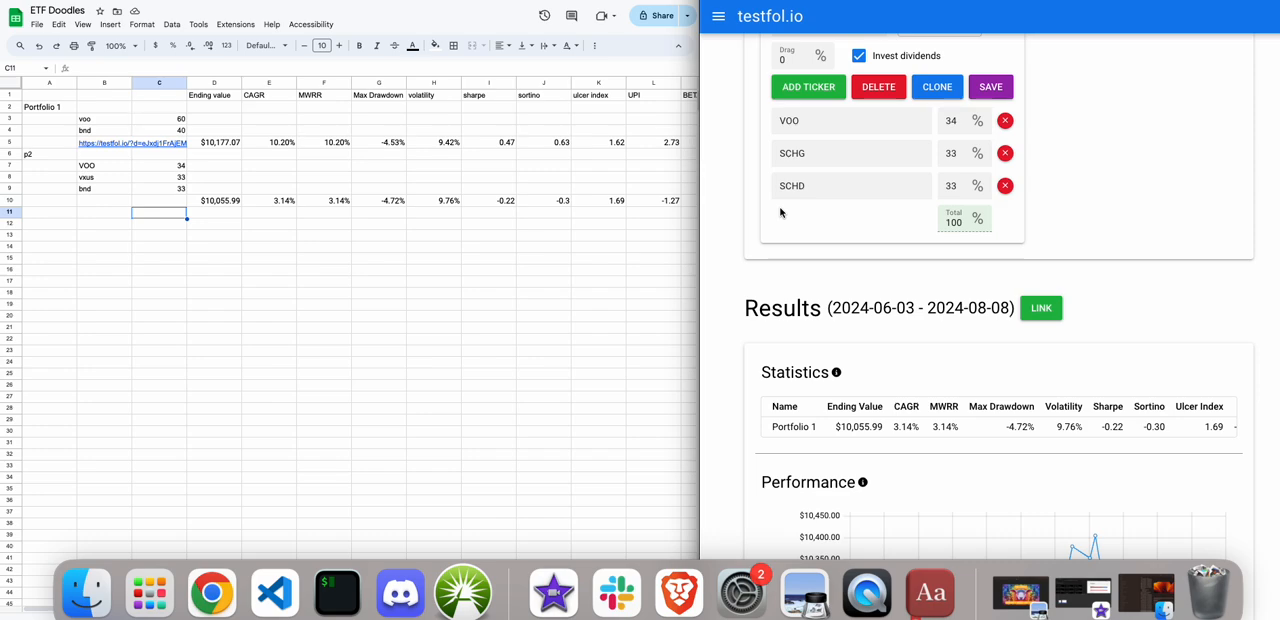
{"action": "scroll", "coordinate": [781, 213], "scroll_direction": "down", "scroll_amount": 1}
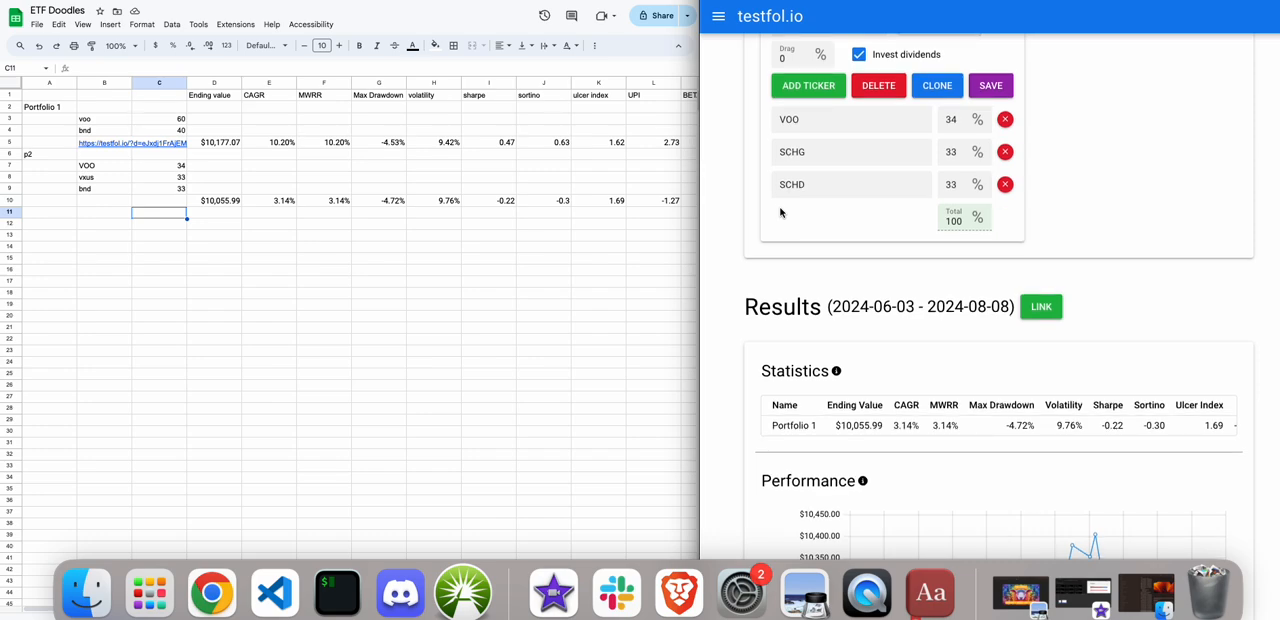
{"action": "scroll", "coordinate": [781, 212], "scroll_direction": "up", "scroll_amount": 5}
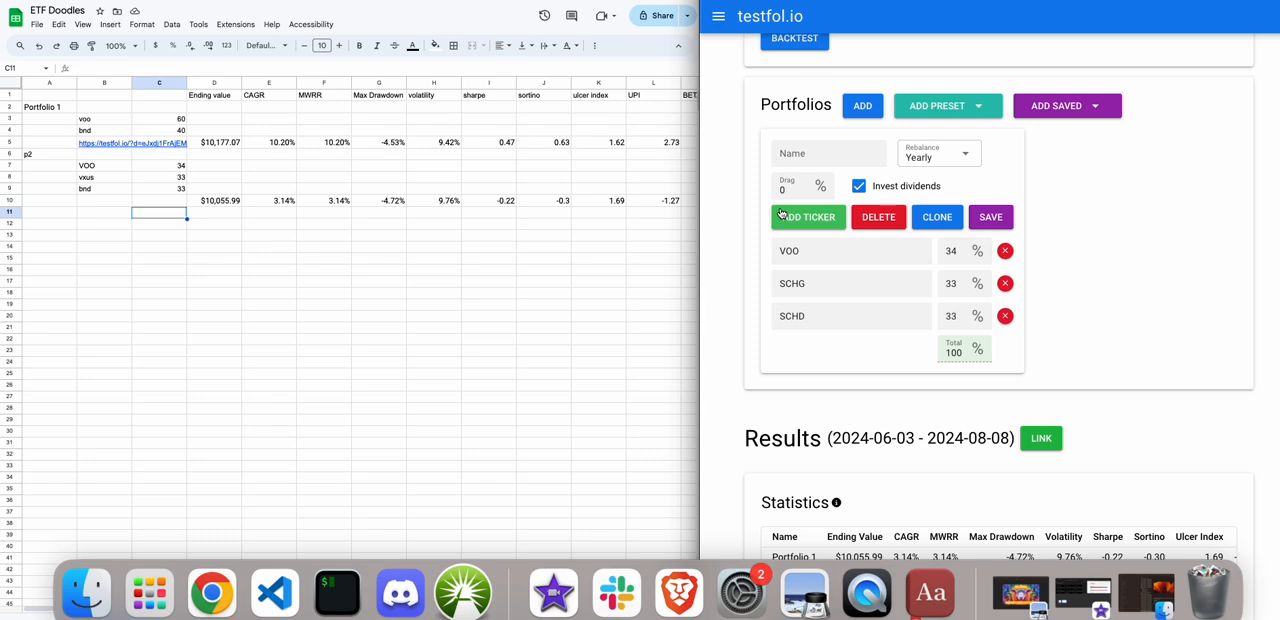
{"action": "scroll", "coordinate": [781, 213], "scroll_direction": "up", "scroll_amount": 2}
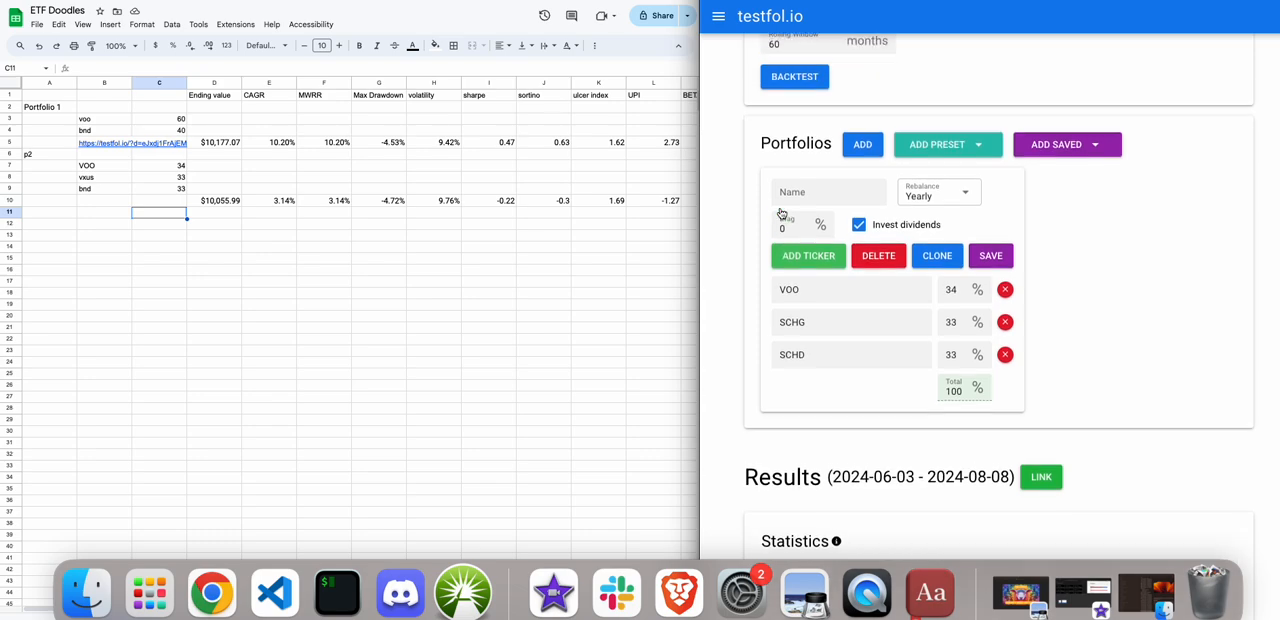
{"action": "left_click", "coordinate": [787, 90]}
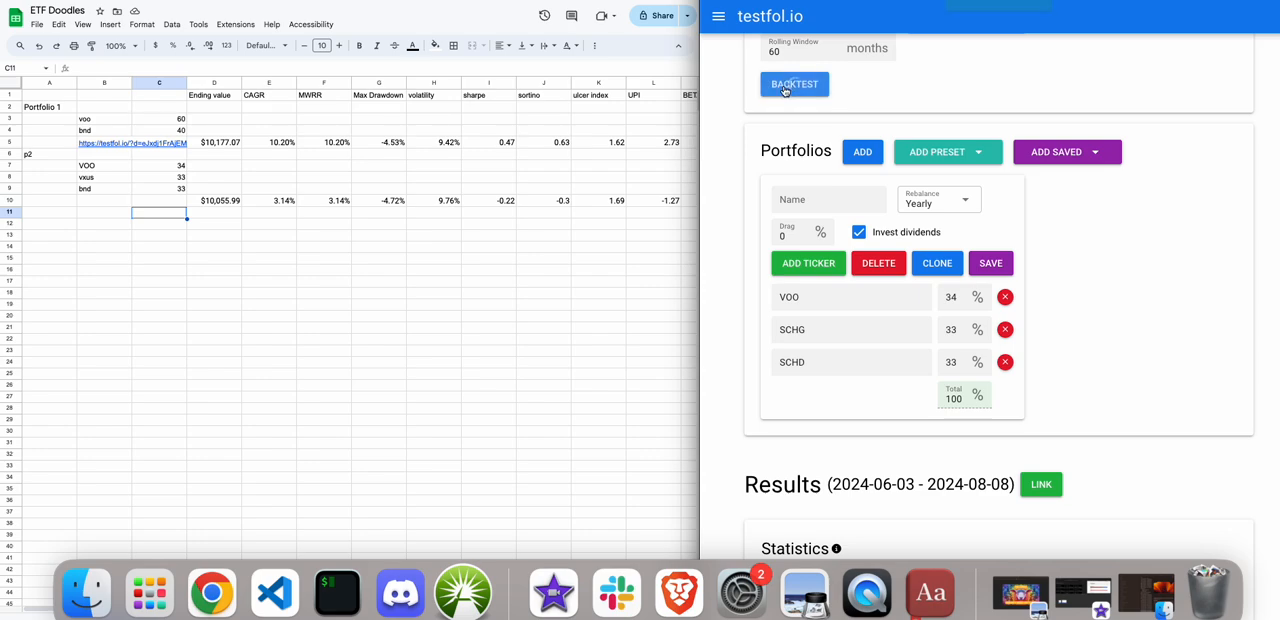
{"action": "scroll", "coordinate": [787, 90], "scroll_direction": "down", "scroll_amount": 5}
{"action": "scroll", "coordinate": [785, 89], "scroll_direction": "up", "scroll_amount": 3}
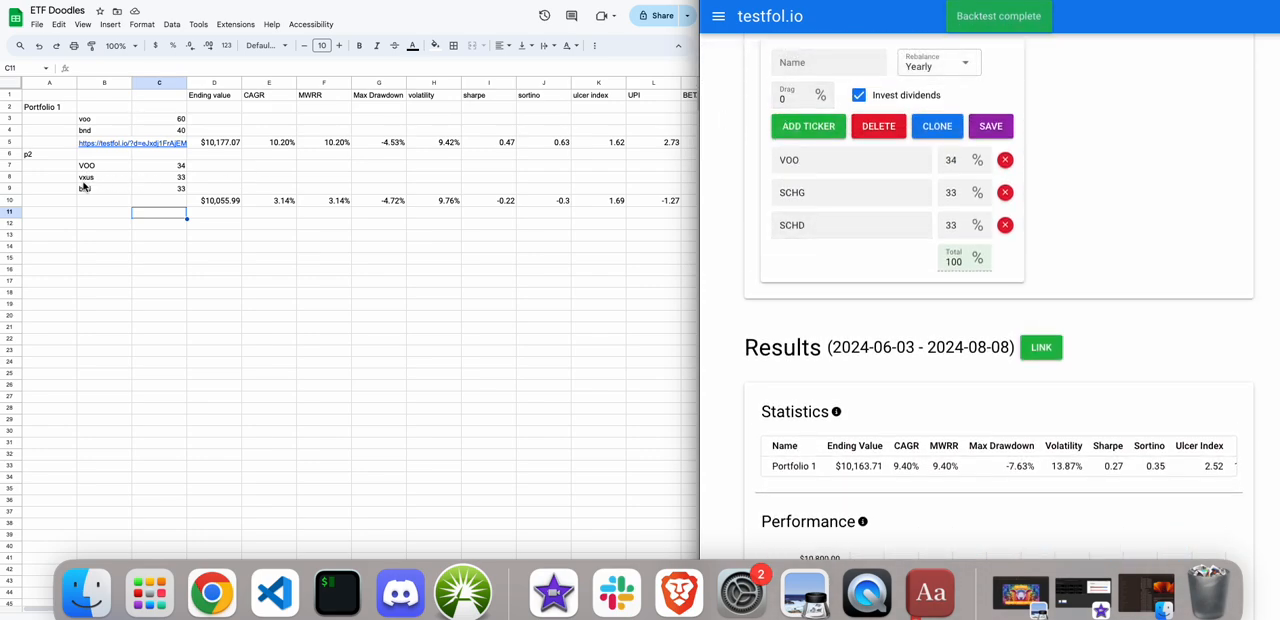
In the sheet, label A11 as p3 and list the tickers VOO, SCHG and SCHD in B12 through B14.
{"action": "left_click", "coordinate": [38, 218]}
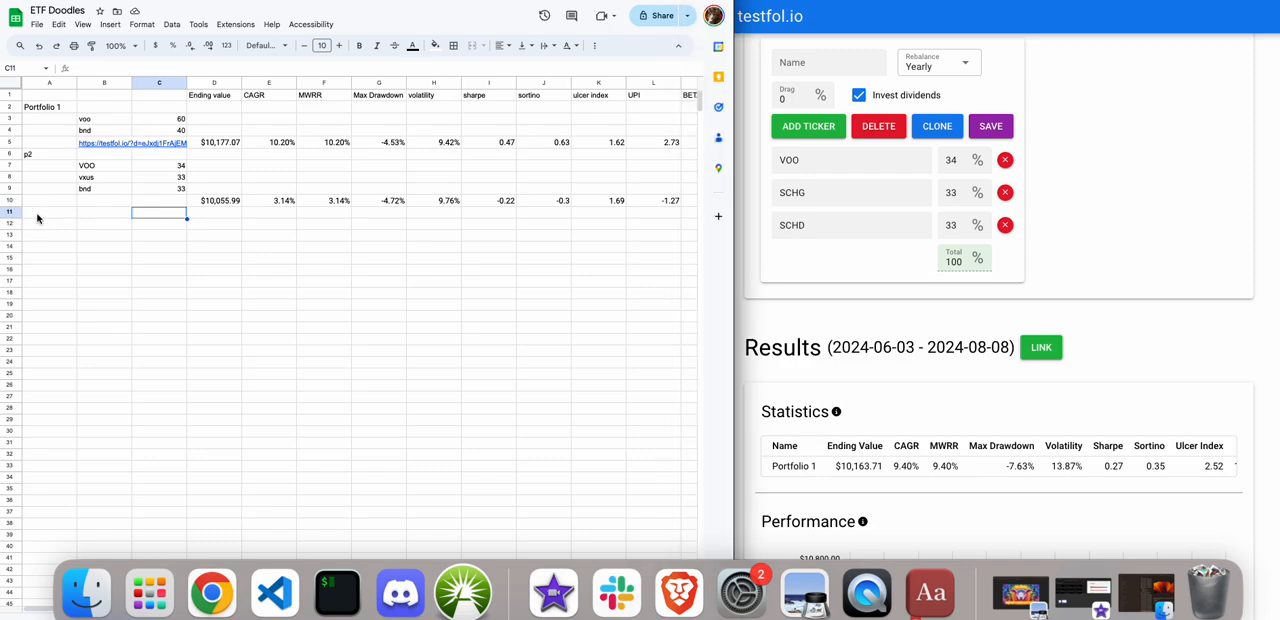
{"action": "type", "text": "p3"}
{"action": "key", "text": "Tab"}
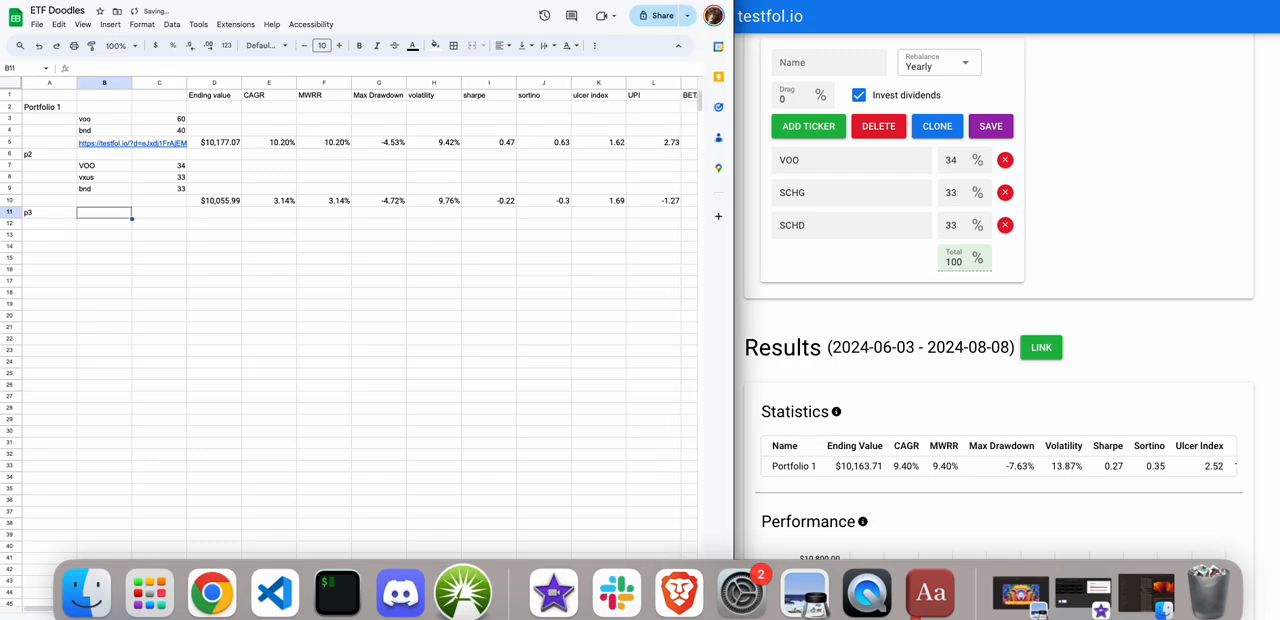
{"action": "left_click", "coordinate": [104, 224]}
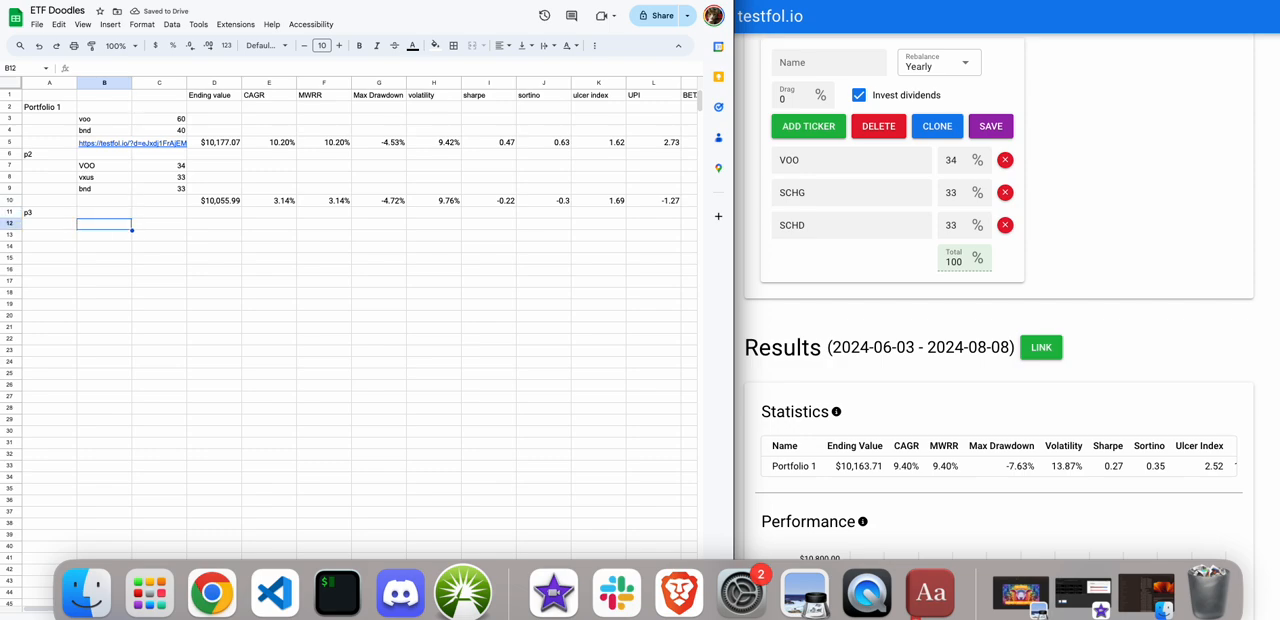
{"action": "type", "text": "VOO"}
{"action": "key", "text": "Return"}
{"action": "type", "text": "SCHG"}
{"action": "key", "text": "Return"}
{"action": "type", "text": "SCHD"}
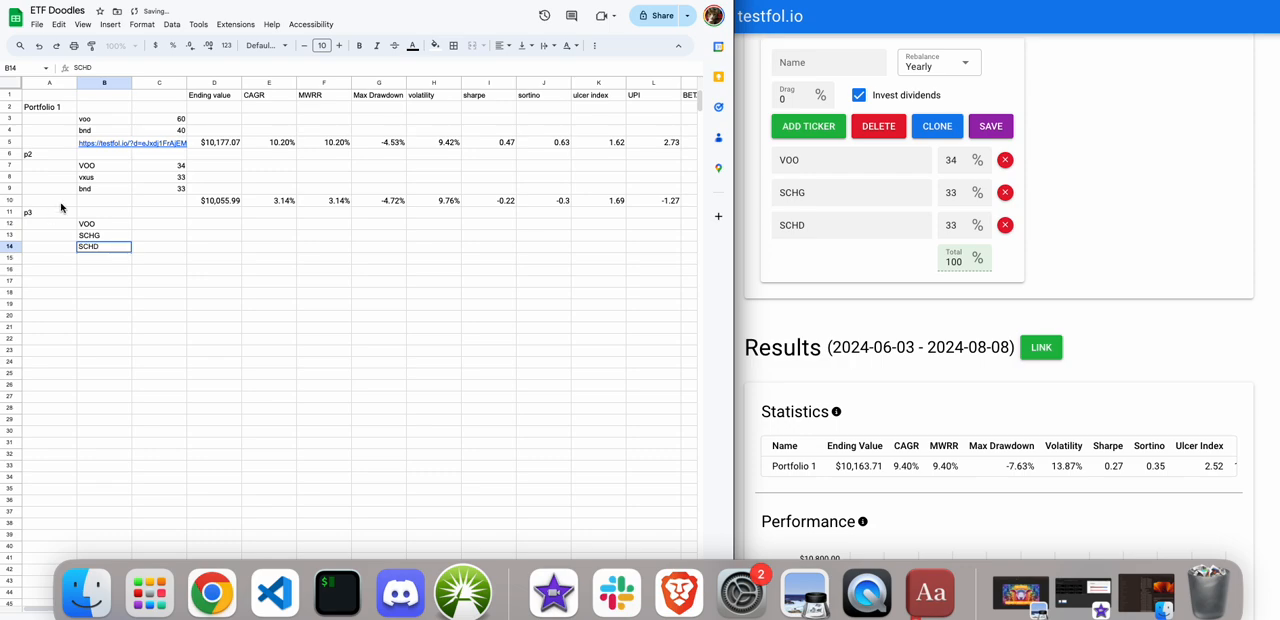
Enter the p3 weights 34, 33 and 33 beside the tickers in C12 through C14.
{"action": "left_click", "coordinate": [145, 223]}
{"action": "type", "text": "34"}
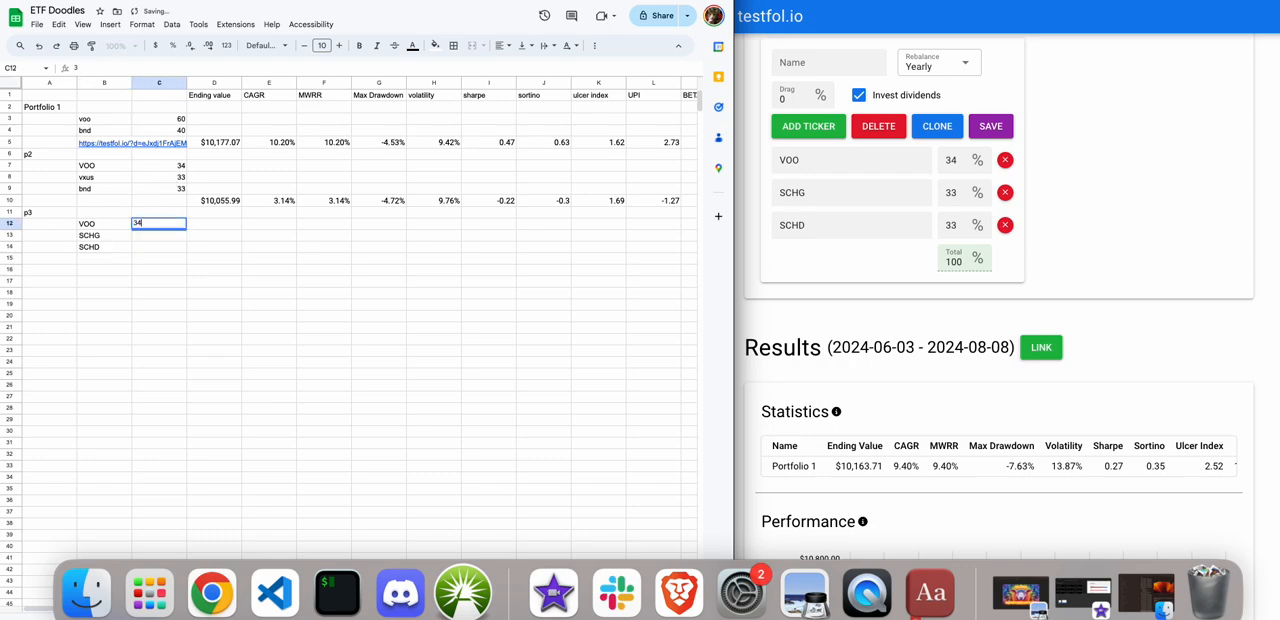
{"action": "key", "text": "Return"}
{"action": "type", "text": "33"}
{"action": "key", "text": "Return"}
{"action": "type", "text": "33"}
{"action": "key", "text": "Return"}
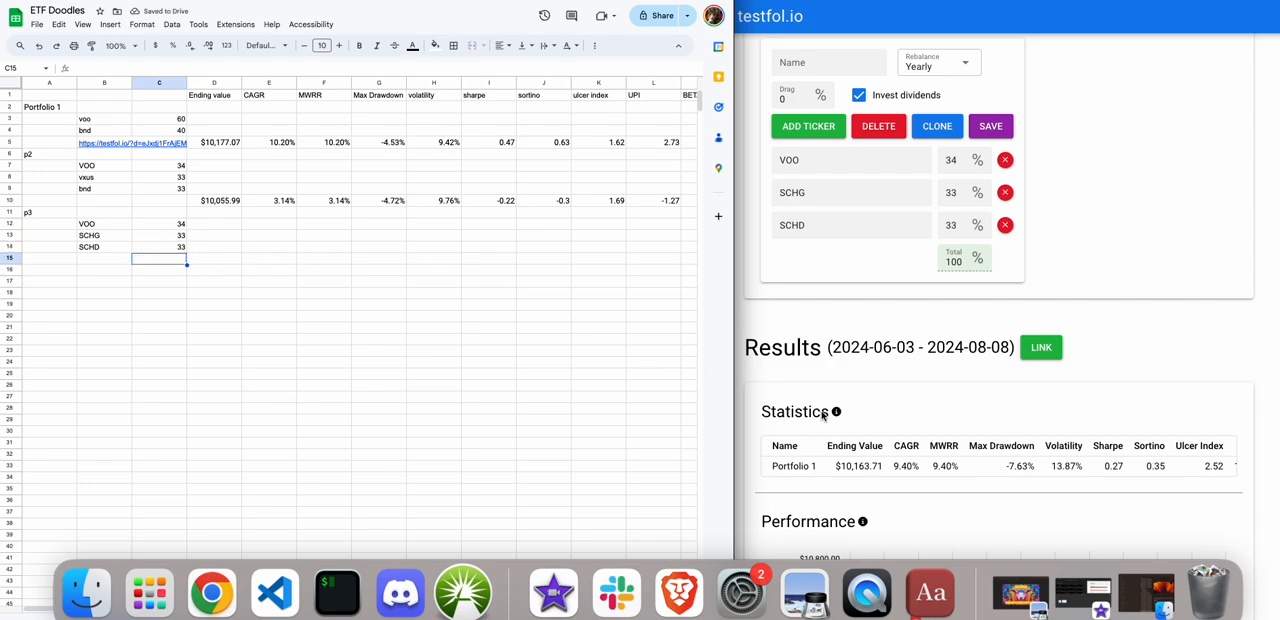
Copy the Portfolio 1 statistics row from the backtest results into the sheet starting at D15.
{"action": "scroll", "coordinate": [820, 414], "scroll_direction": "down", "scroll_amount": 1}
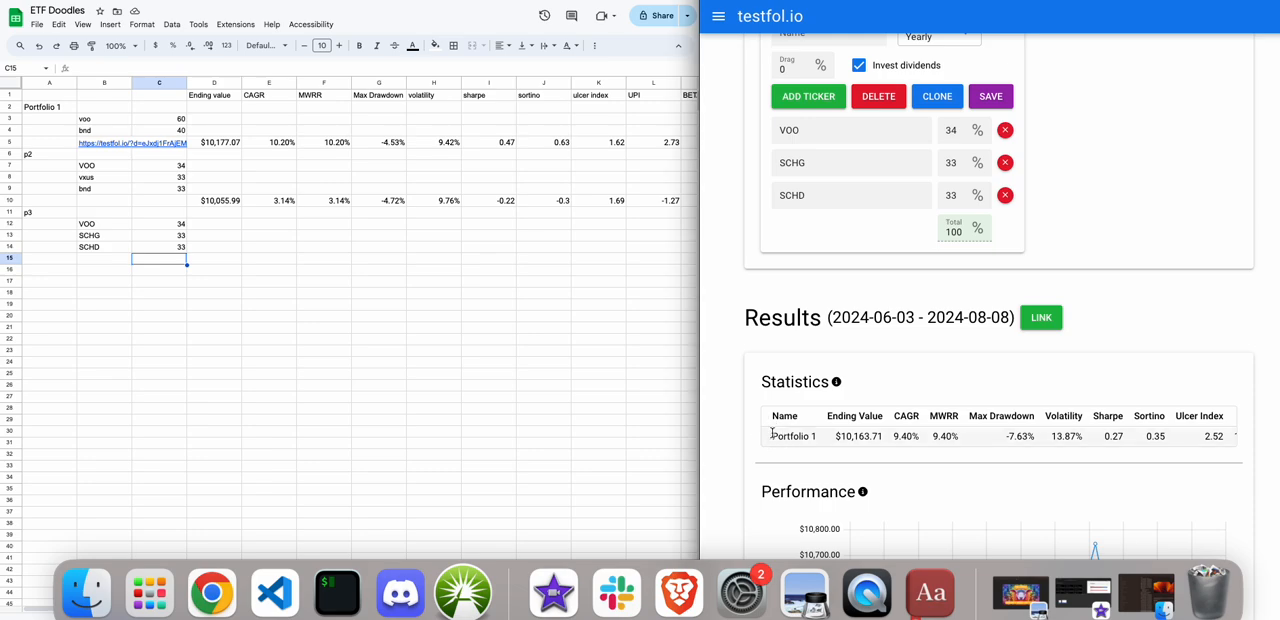
{"action": "left_click_drag", "start_coordinate": [766, 443], "coordinate": [762, 421]}
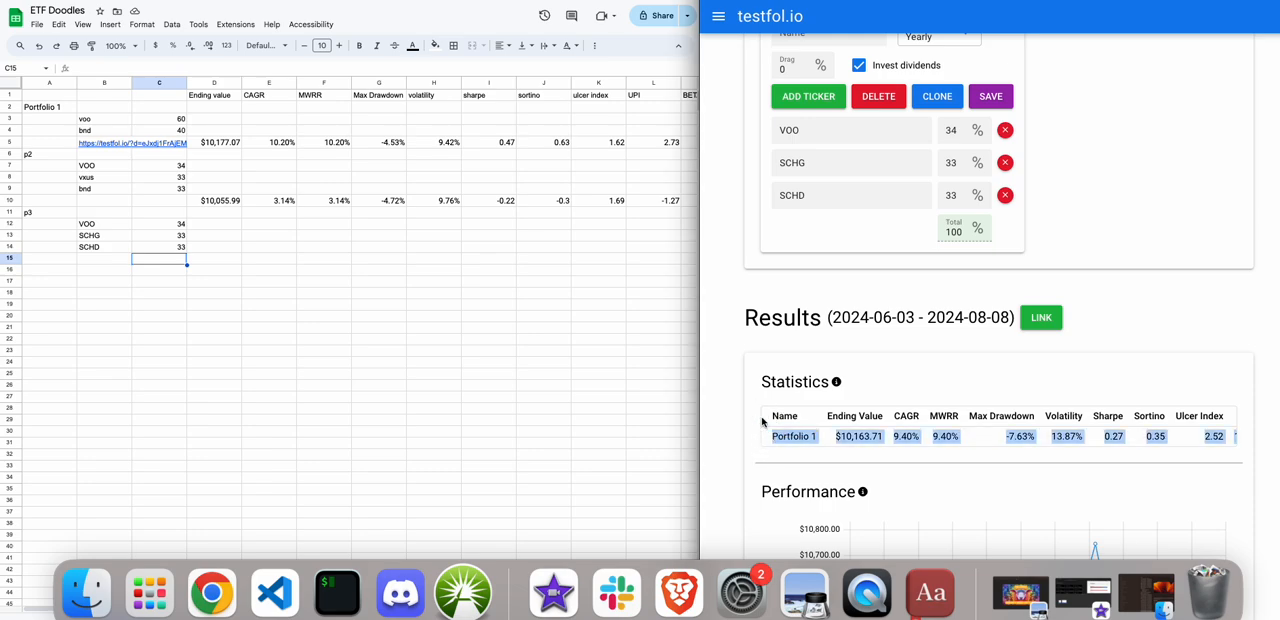
{"action": "left_click", "coordinate": [198, 262]}
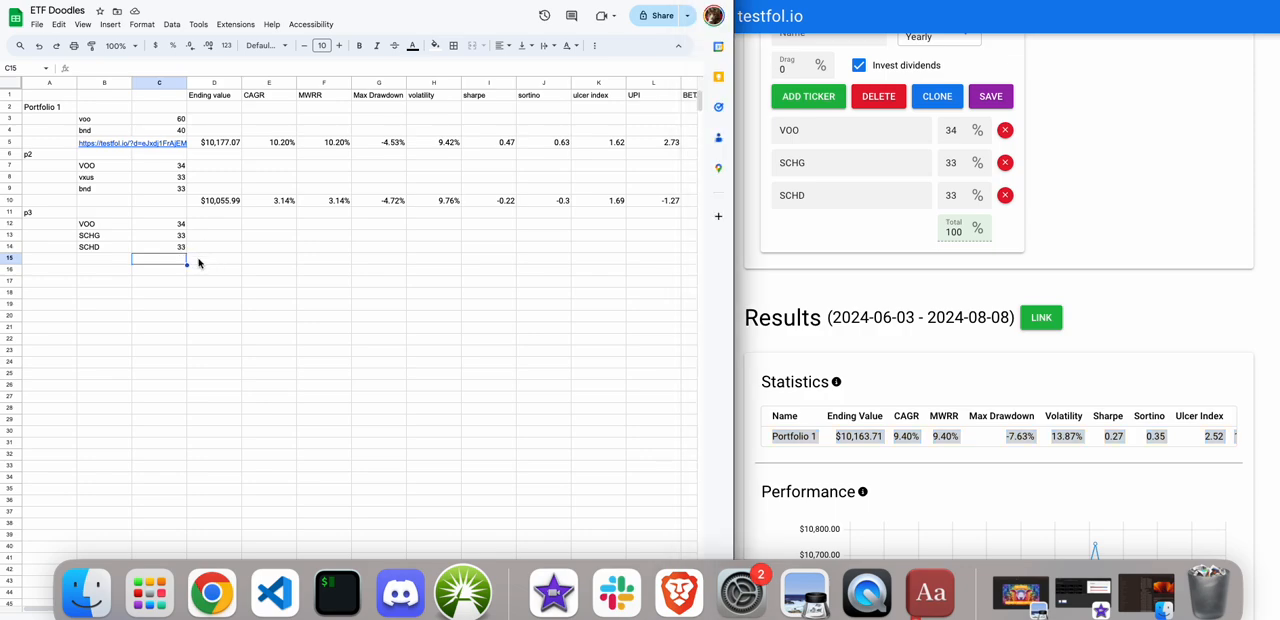
{"action": "key", "text": "super+v"}
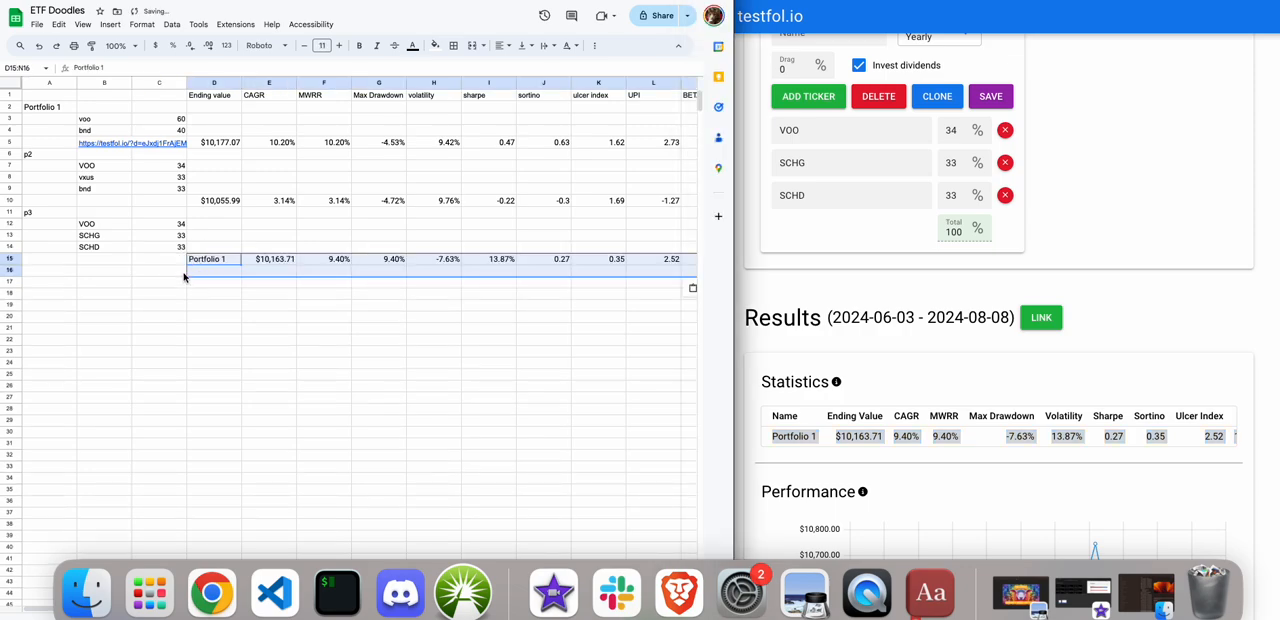
Repaste the p3 statistics row starting at C15 to align it with the headers, and clear the Portfolio 1 label from C15.
{"action": "key", "text": "super+c"}
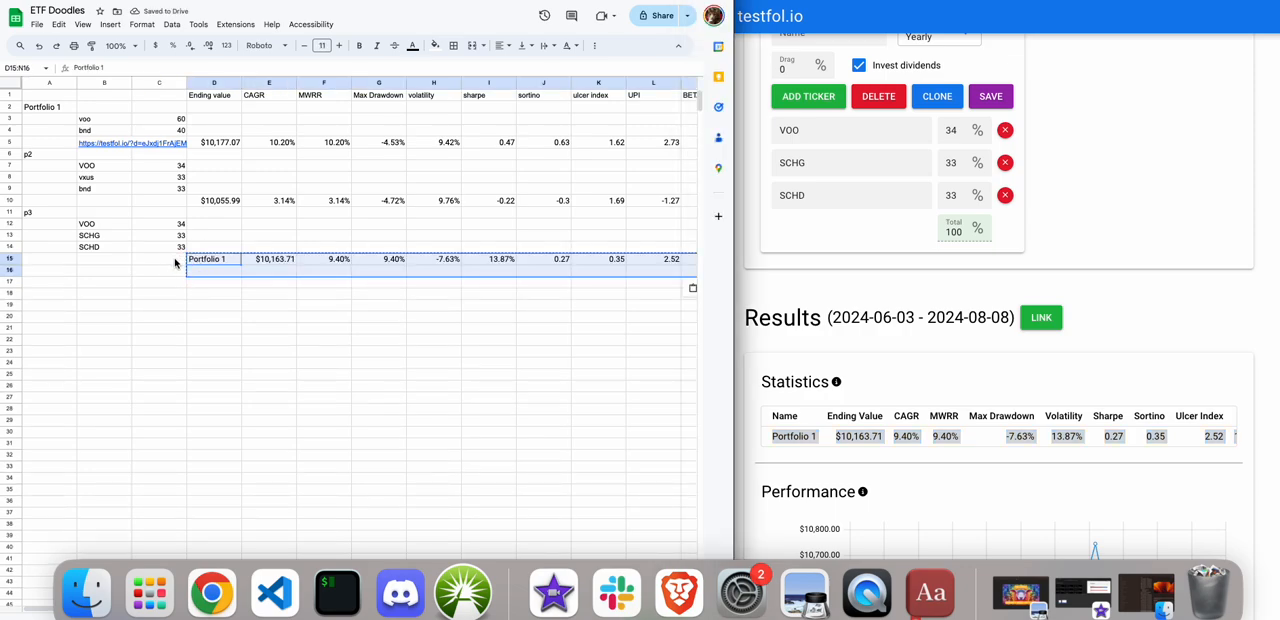
{"action": "left_click", "coordinate": [175, 262]}
{"action": "key", "text": "super+v"}
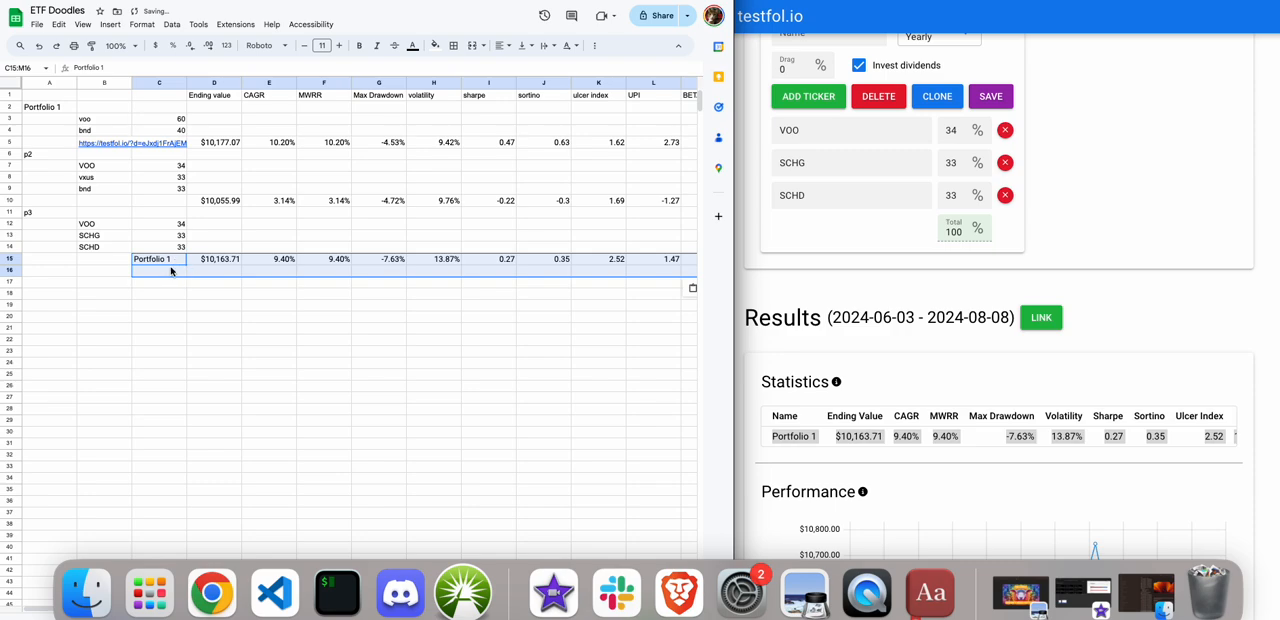
{"action": "left_click", "coordinate": [169, 262]}
{"action": "key", "text": "Delete"}
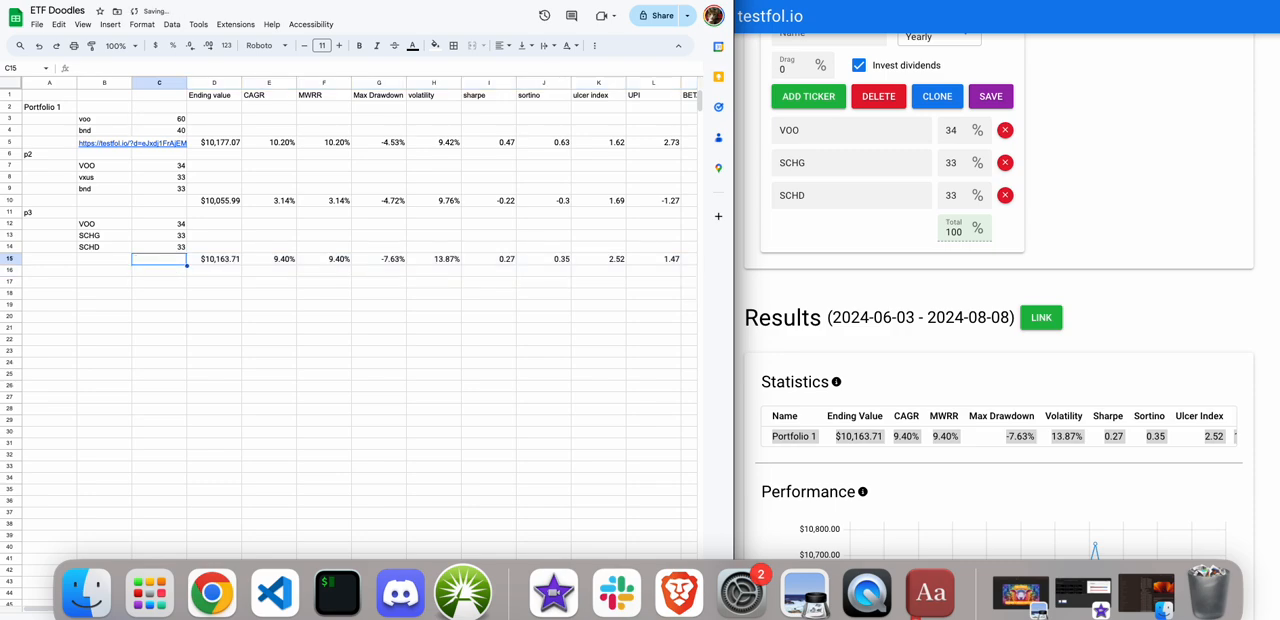
Review the p3 statistics across row 15, from ending value through beta, against the other portfolios.
{"action": "key", "text": "Right"}
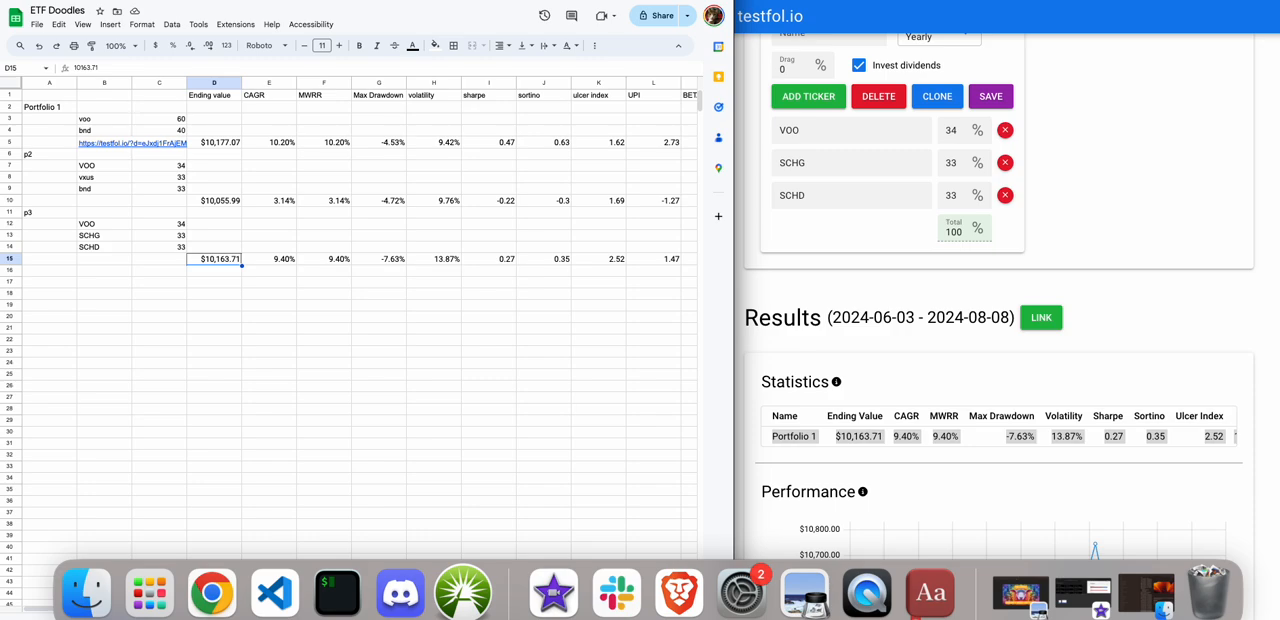
{"action": "key", "text": "Right"}
{"action": "key", "text": "Right"}
{"action": "key", "text": "Right"}
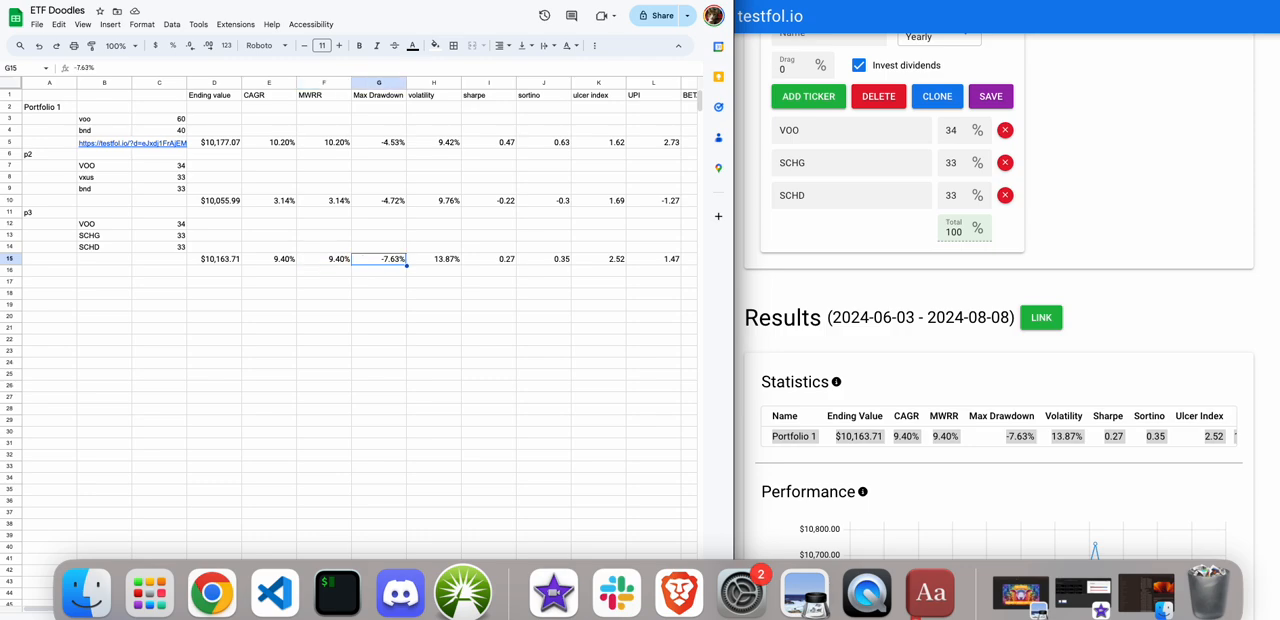
{"action": "key", "text": "Right"}
{"action": "key", "text": "Right"}
{"action": "key", "text": "Left"}
{"action": "key", "text": "Right"}
{"action": "key", "text": "Right"}
{"action": "key", "text": "Right"}
{"action": "key", "text": "Right"}
{"action": "key", "text": "Right"}
{"action": "key", "text": "Right"}
{"action": "key", "text": "Right"}
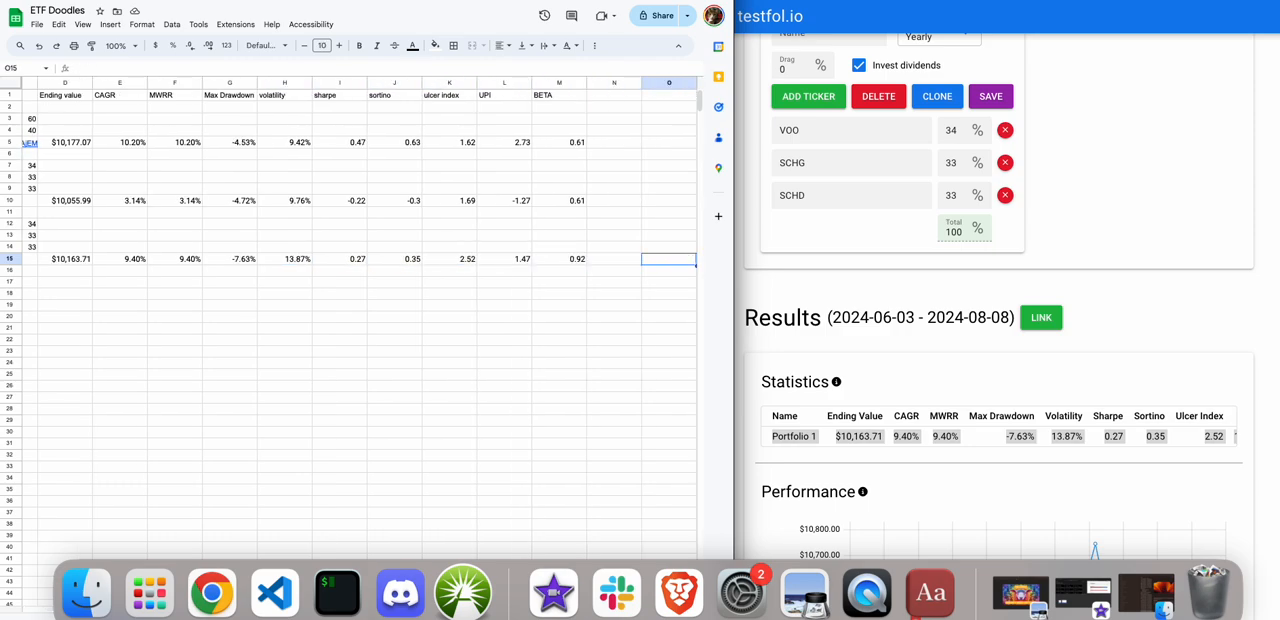
{"action": "key", "text": "Left"}
{"action": "key", "text": "Left"}
{"action": "key", "text": "Left"}
{"action": "key", "text": "Left"}
{"action": "key", "text": "Left"}
{"action": "key", "text": "Left"}
{"action": "key", "text": "Left"}
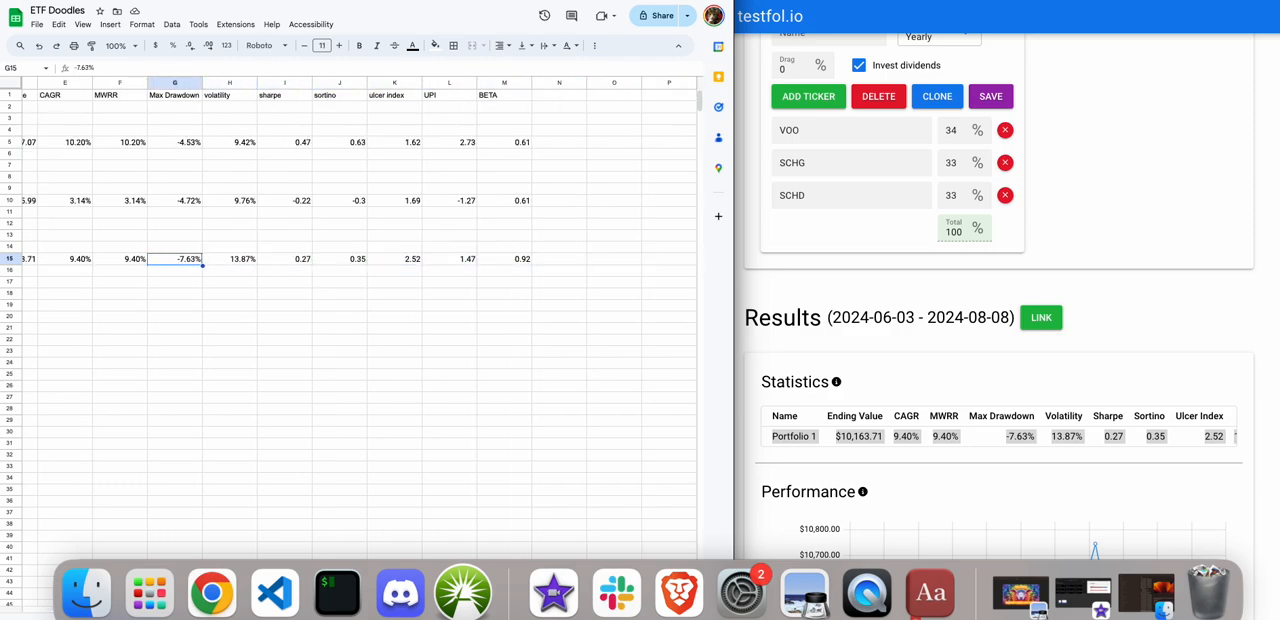
{"action": "key", "text": "Left"}
{"action": "key", "text": "Left"}
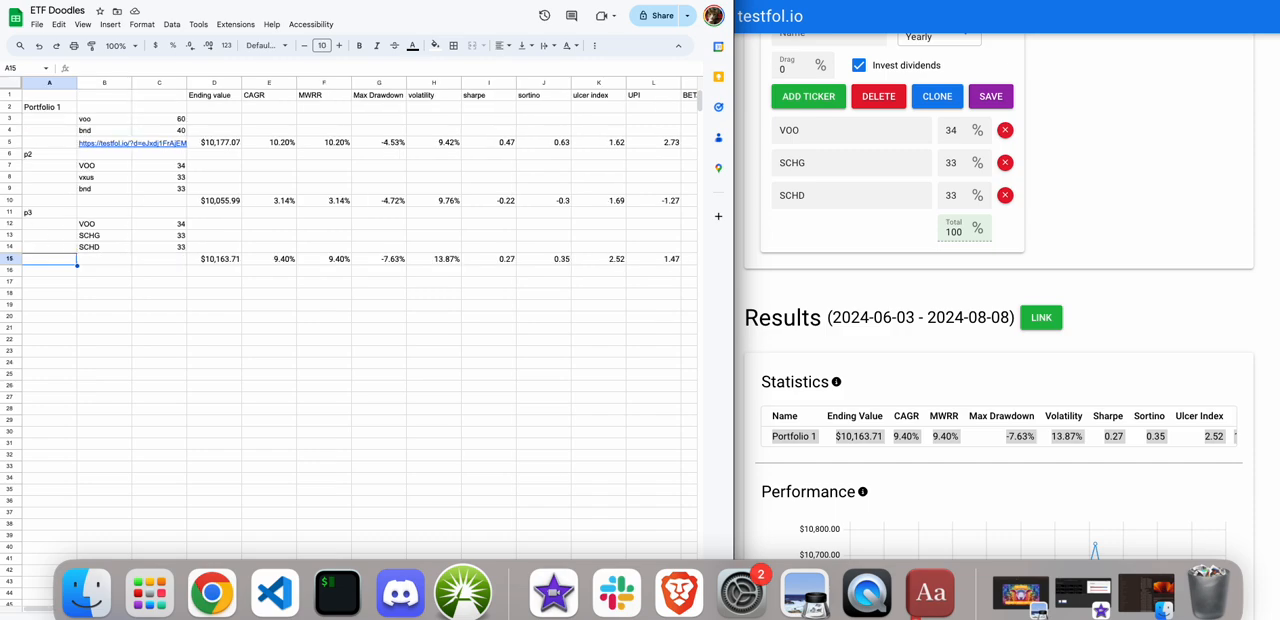
In the testfol.io portfolio, clear the third ticker and replace the first with UPRO and the second with TMF.
{"action": "left_click", "coordinate": [815, 200]}
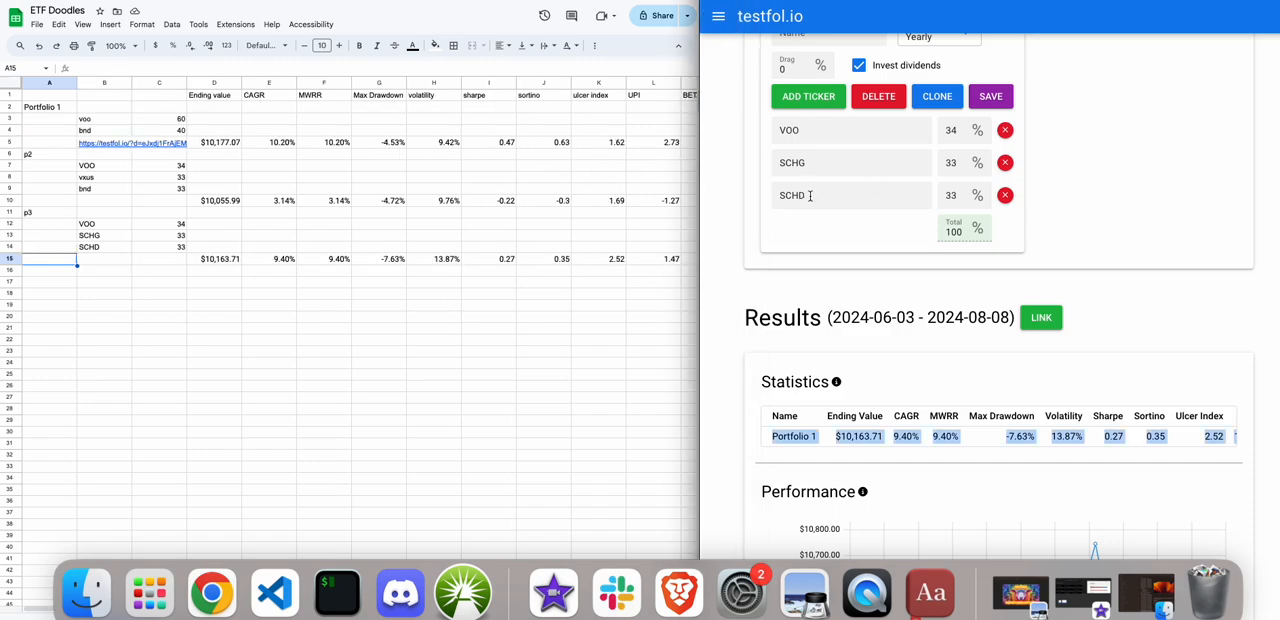
{"action": "left_click", "coordinate": [815, 200]}
{"action": "key", "text": "BackSpace"}
{"action": "key", "text": "BackSpace"}
{"action": "key", "text": "BackSpace"}
{"action": "key", "text": "BackSpace"}
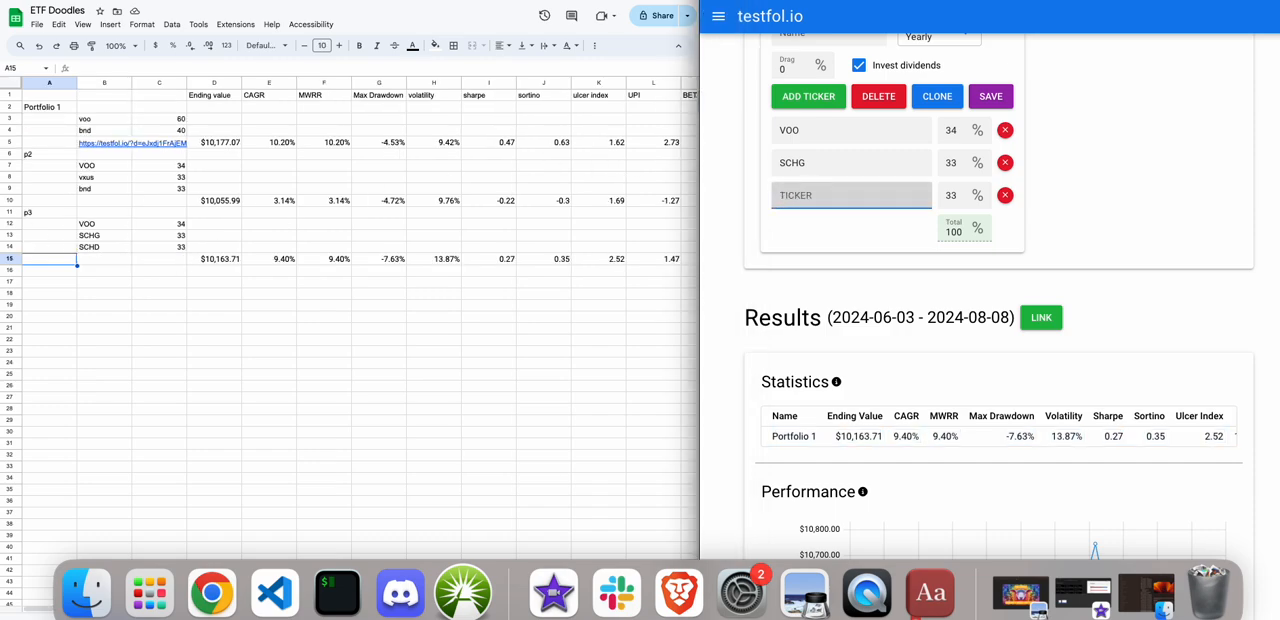
{"action": "left_click_drag", "start_coordinate": [811, 130], "coordinate": [748, 131]}
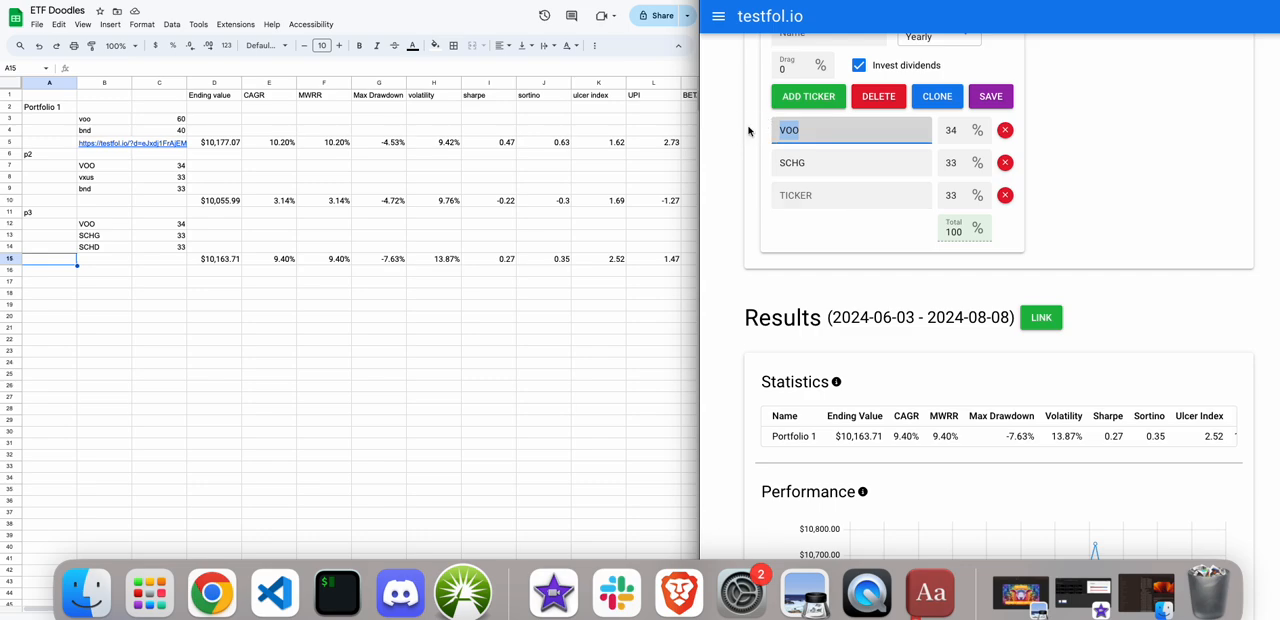
{"action": "type", "text": "UPRO"}
{"action": "left_click_drag", "start_coordinate": [808, 160], "coordinate": [728, 156]}
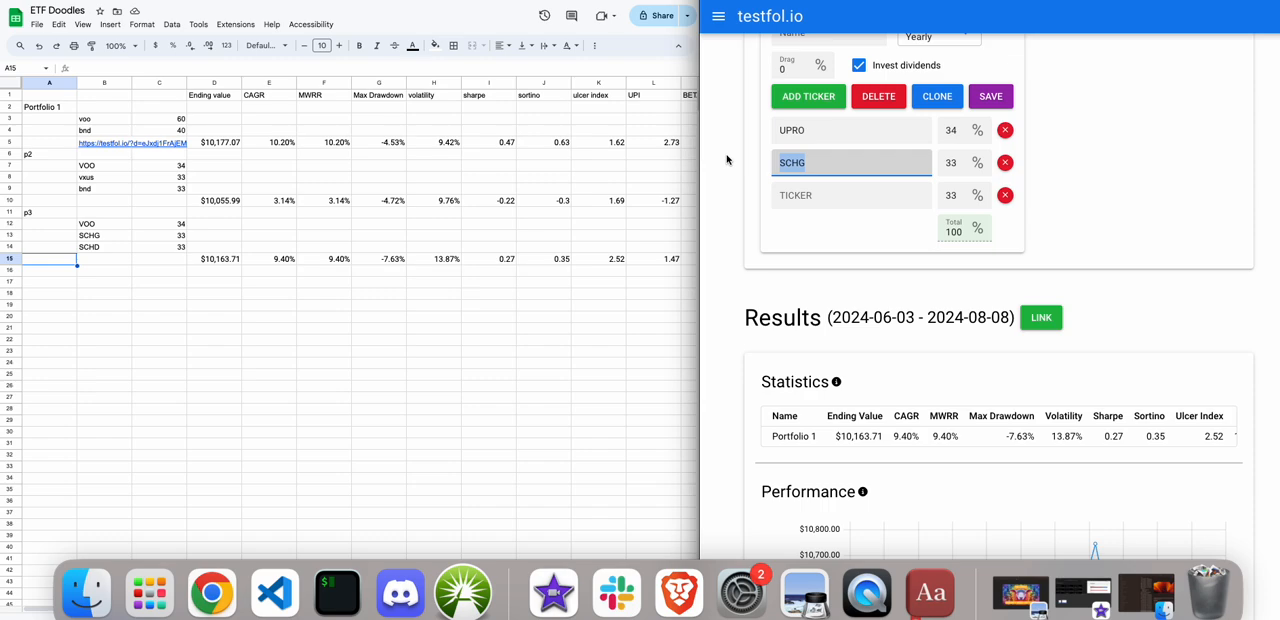
{"action": "type", "text": "TMF"}
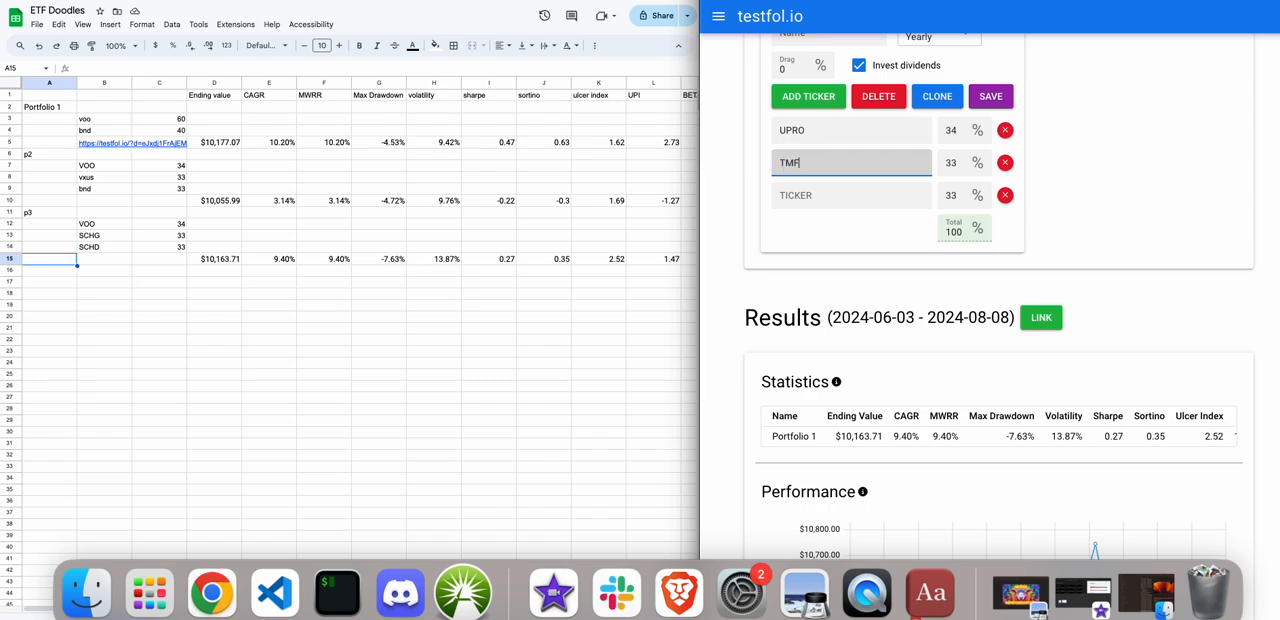
Set the UPRO weight to 60% and the TMF weight to 40%, and clear the unused third weight.
{"action": "double_click", "coordinate": [950, 130]}
{"action": "type", "text": "60"}
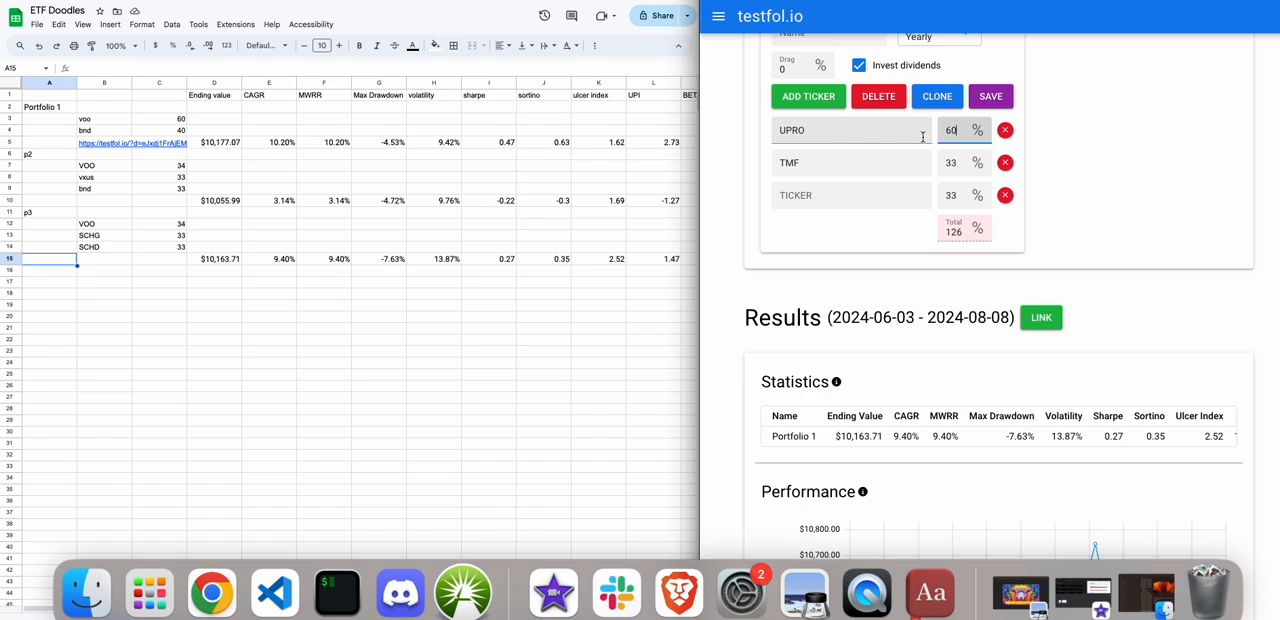
{"action": "double_click", "coordinate": [932, 165]}
{"action": "type", "text": "40"}
{"action": "left_click", "coordinate": [961, 201]}
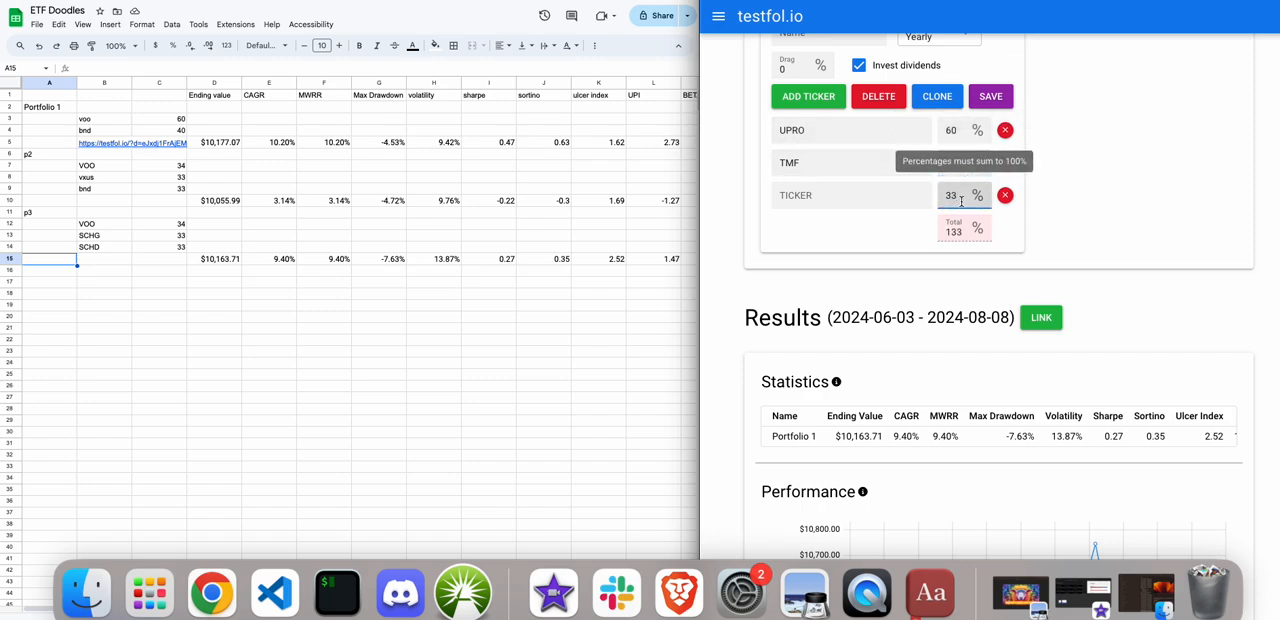
{"action": "left_click", "coordinate": [902, 262]}
Run the backtest for the UPRO and TMF portfolio.
{"action": "scroll", "coordinate": [899, 261], "scroll_direction": "up", "scroll_amount": 2}
{"action": "scroll", "coordinate": [899, 262], "scroll_direction": "up", "scroll_amount": 1}
{"action": "left_click", "coordinate": [794, 66]}
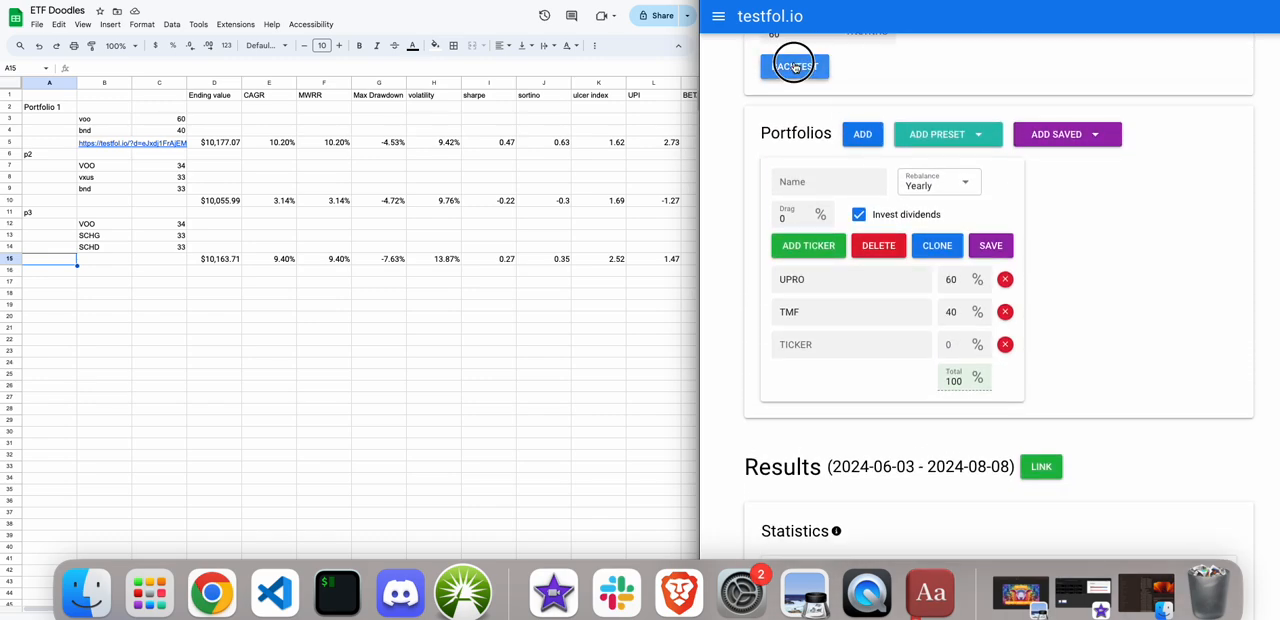
In the sheet, list UPRO and TMF in B16 and B17 with their weights 60 and 40 in C16 and C17.
{"action": "left_click", "coordinate": [93, 272]}
{"action": "left_click", "coordinate": [94, 274]}
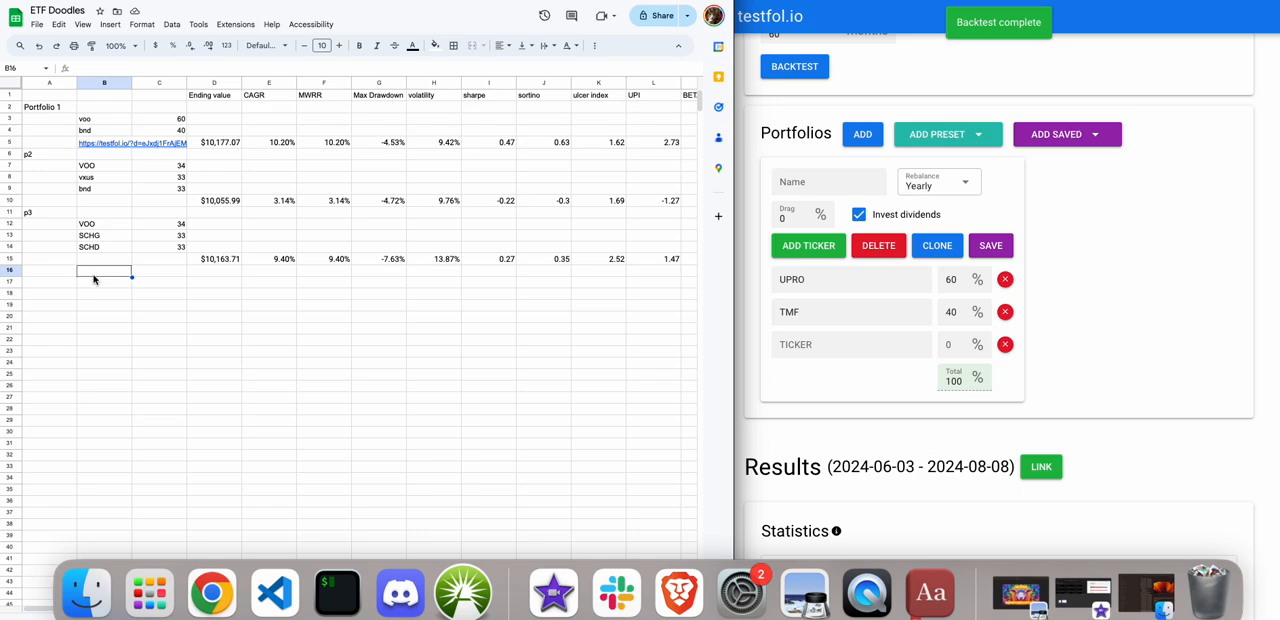
{"action": "type", "text": "UPRO"}
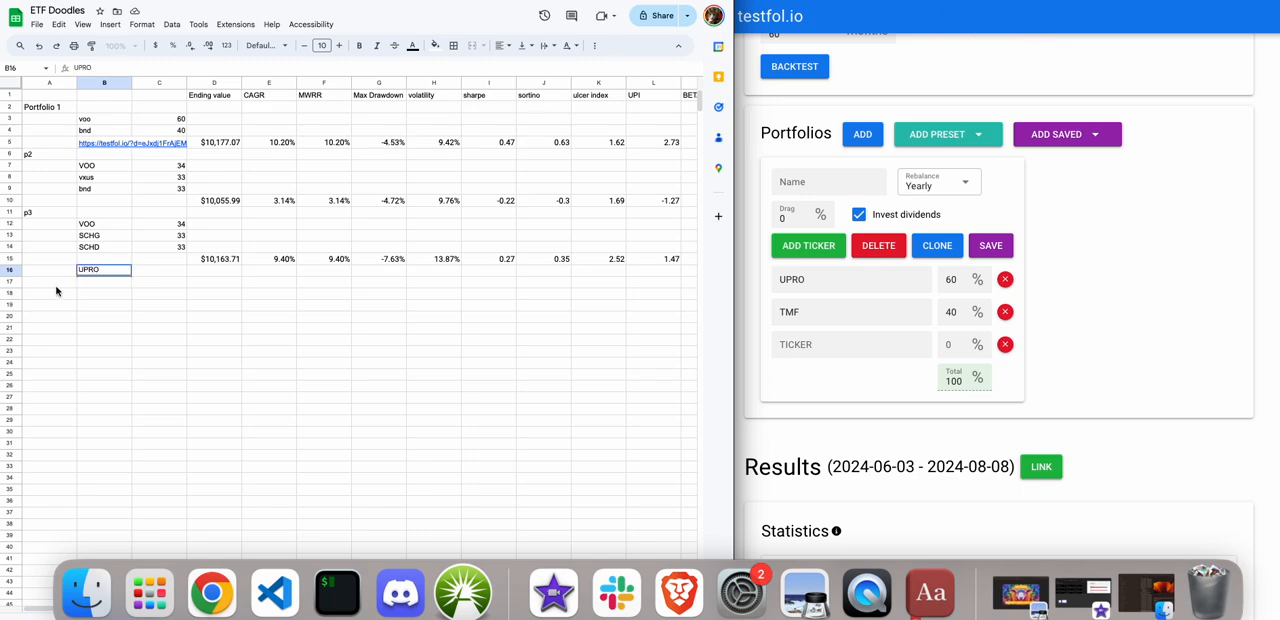
{"action": "left_click", "coordinate": [81, 288]}
{"action": "type", "text": "TMF"}
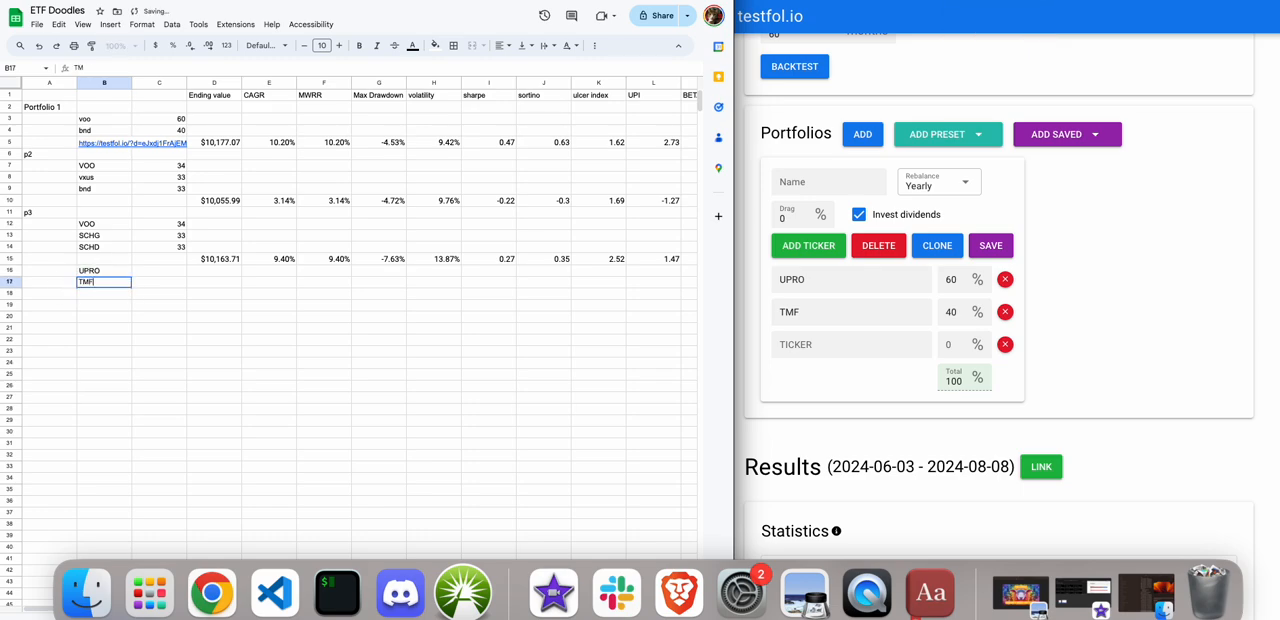
{"action": "left_click", "coordinate": [158, 270]}
{"action": "type", "text": "60"}
{"action": "key", "text": "Return"}
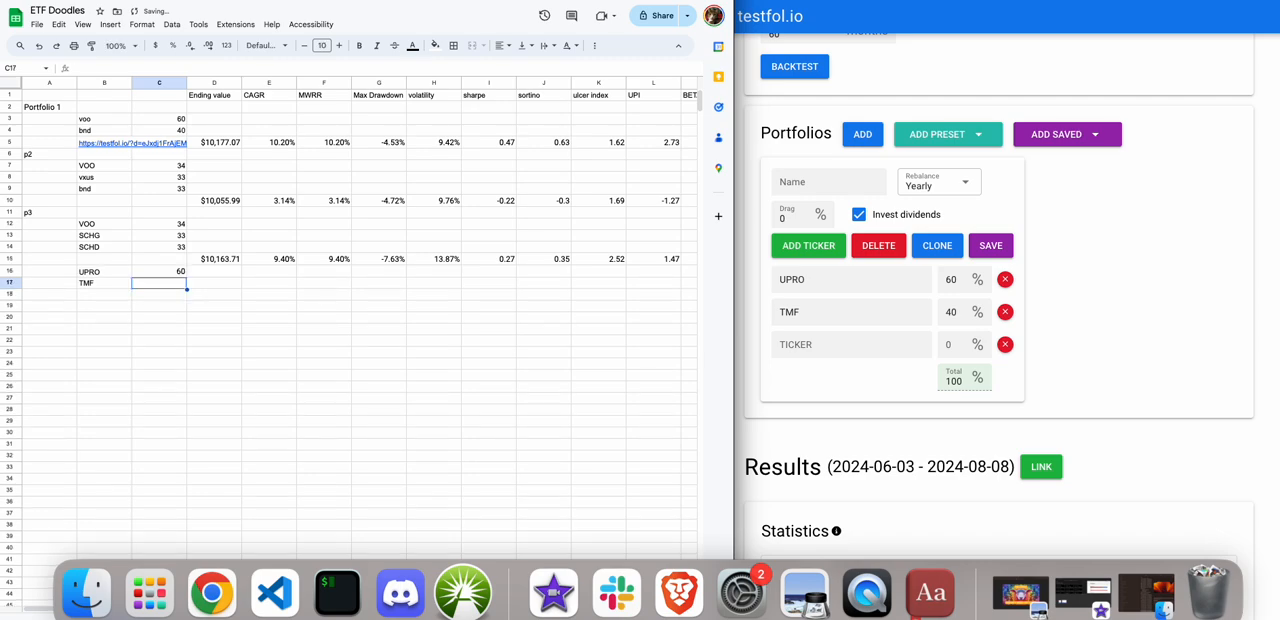
{"action": "type", "text": "40"}
{"action": "left_click", "coordinate": [212, 342]}
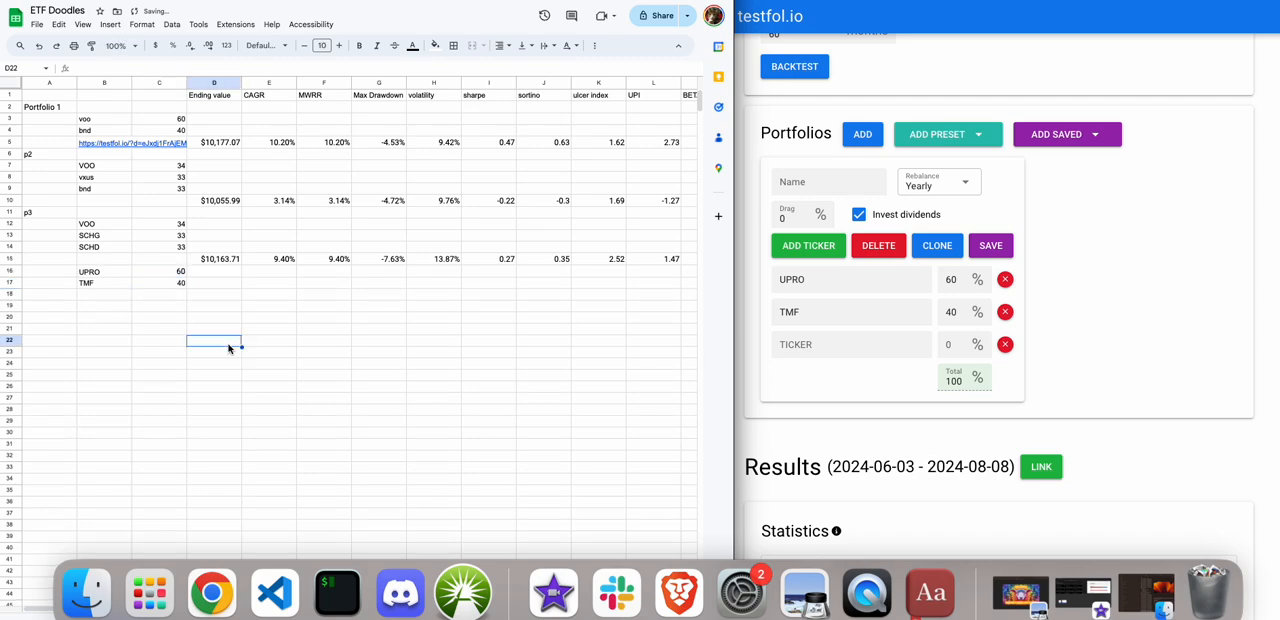
Copy the UPRO and TMF backtest statistics, including the header row, into the sheet starting at C18.
{"action": "scroll", "coordinate": [1008, 383], "scroll_direction": "down", "scroll_amount": 1}
{"action": "scroll", "coordinate": [1008, 383], "scroll_direction": "down", "scroll_amount": 4}
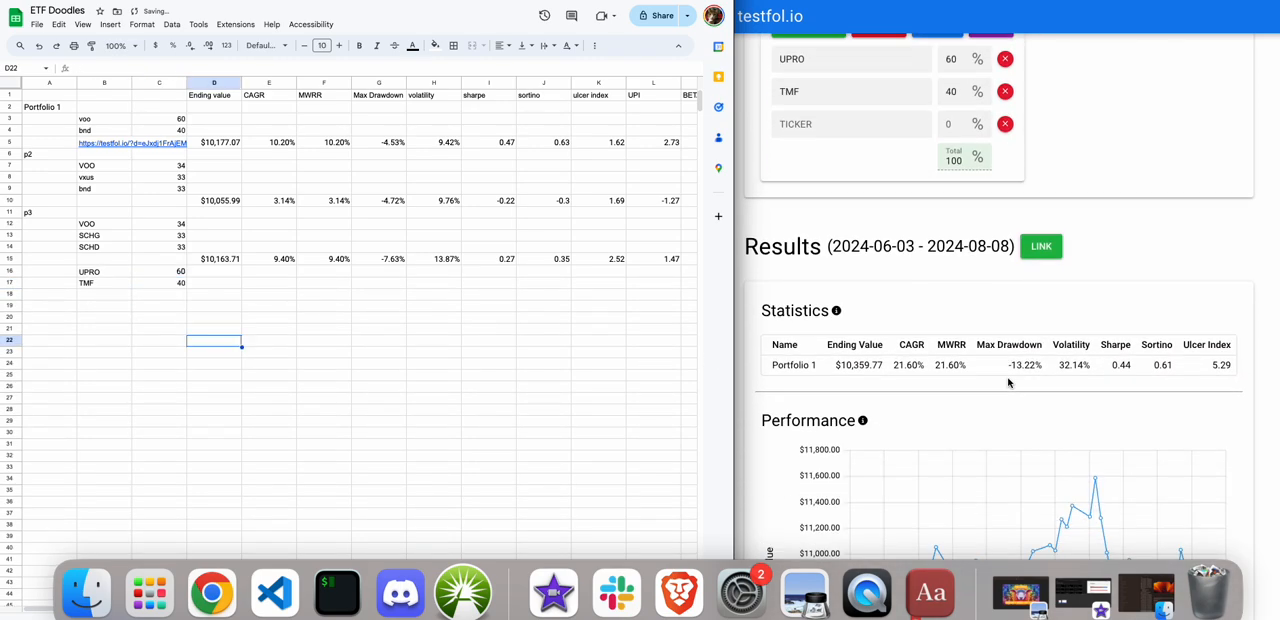
{"action": "left_click", "coordinate": [836, 366]}
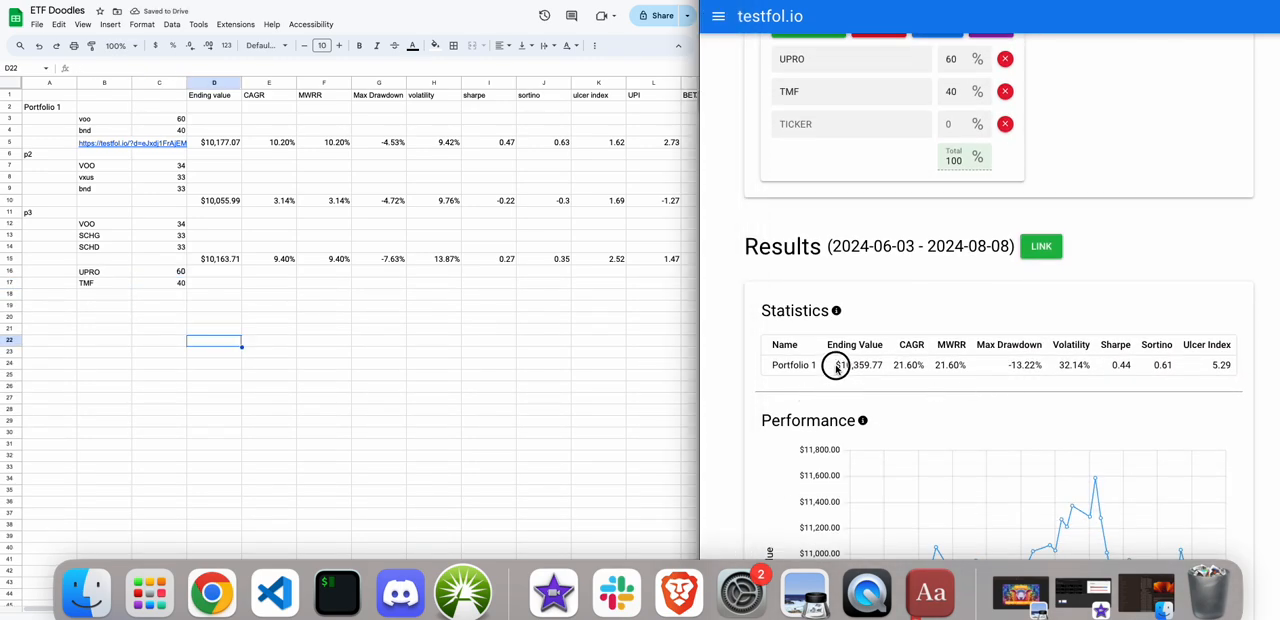
{"action": "triple_click", "coordinate": [760, 365]}
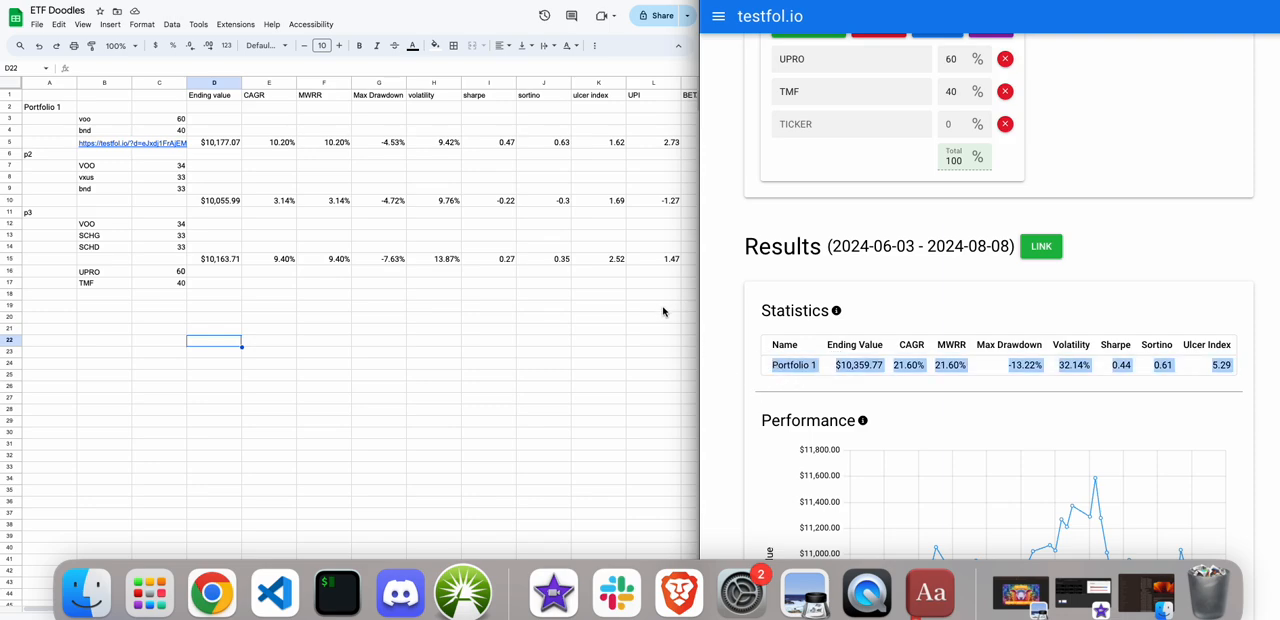
{"action": "left_click", "coordinate": [160, 298]}
{"action": "key", "text": "super+v"}
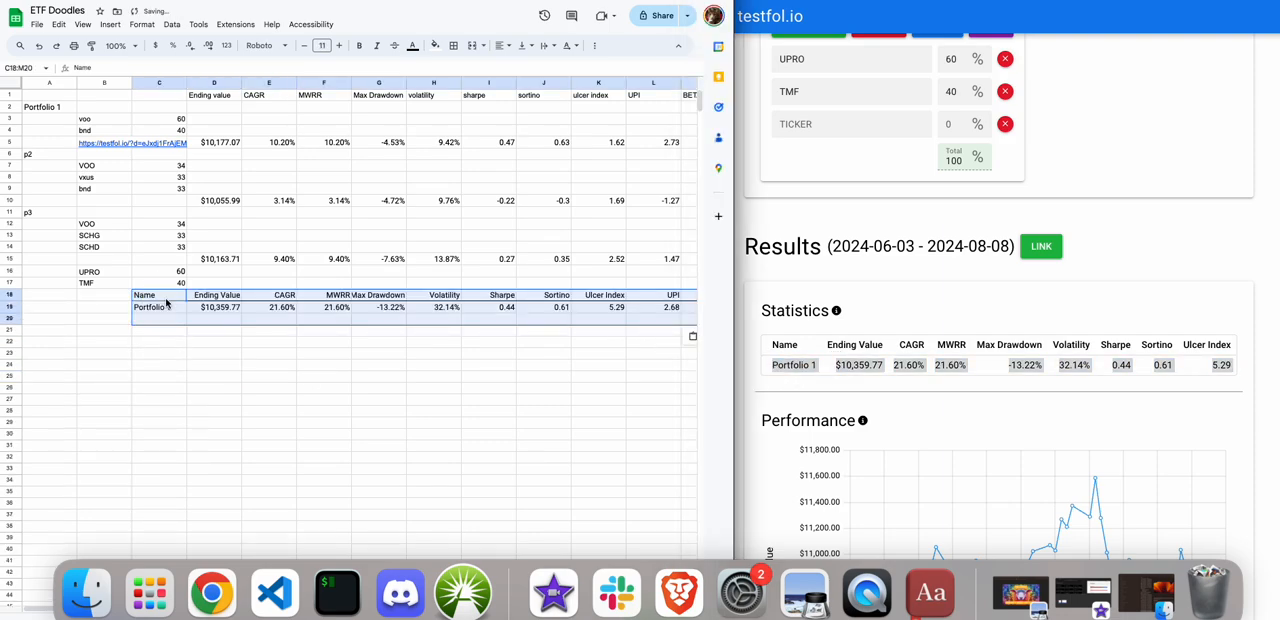
Review the UPRO and TMF statistics across row 19, from ending value through beta.
{"action": "left_click", "coordinate": [168, 308]}
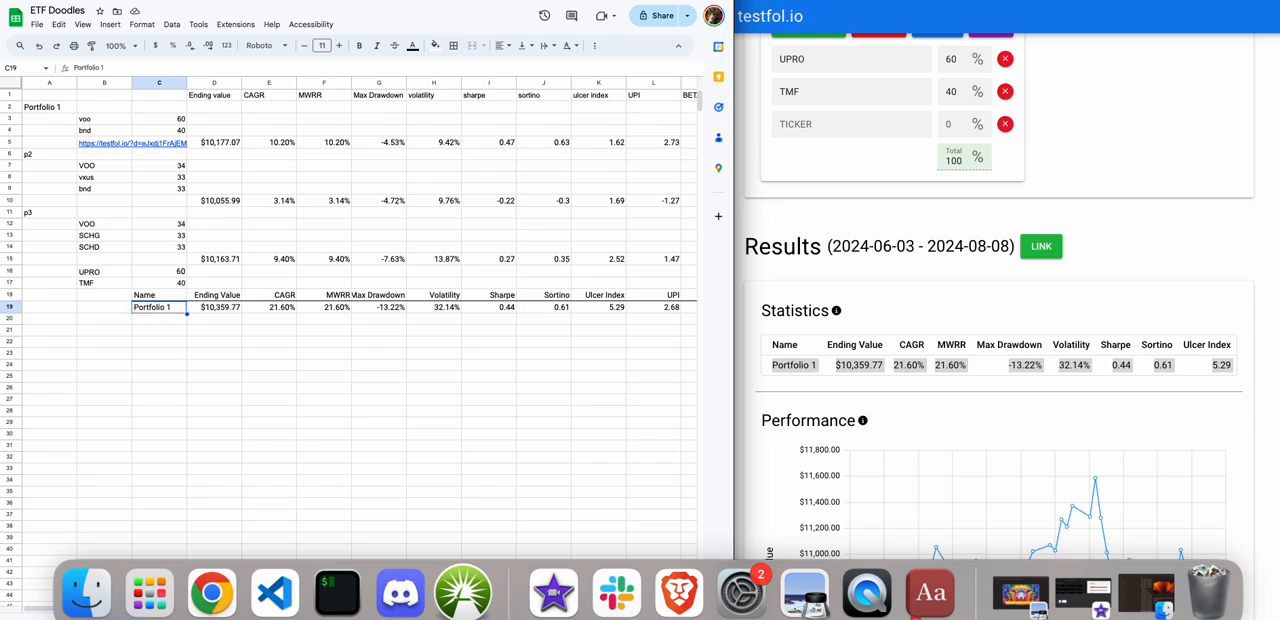
{"action": "key", "text": "Right"}
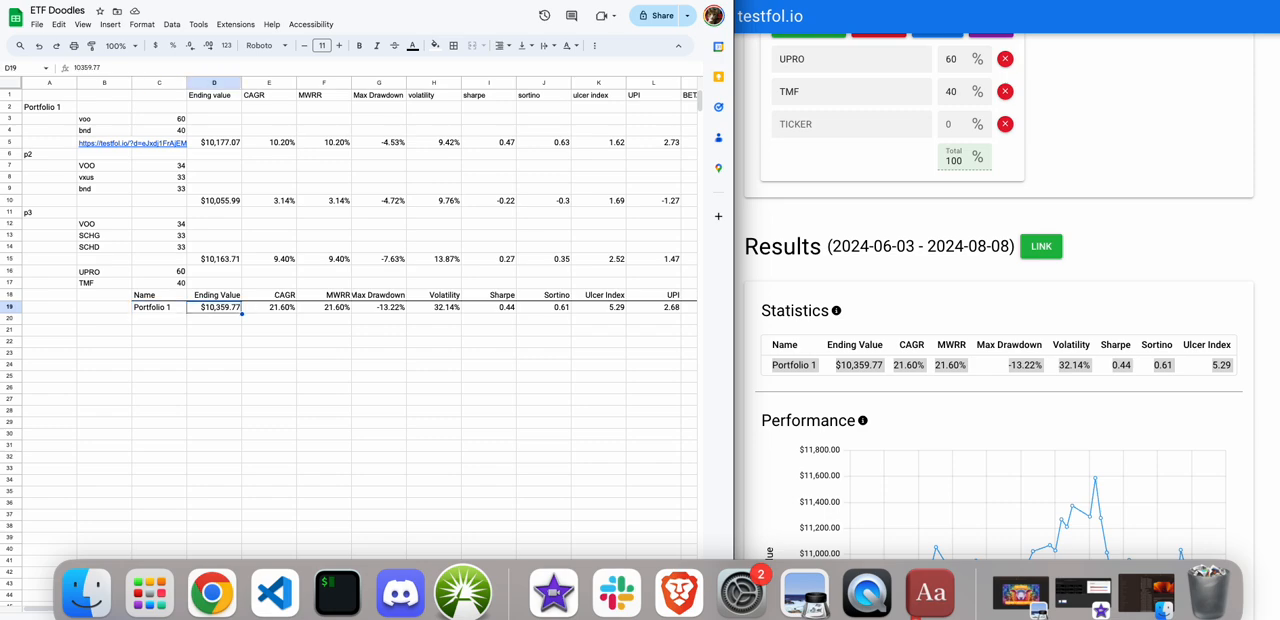
{"action": "key", "text": "Right"}
{"action": "key", "text": "Right"}
{"action": "key", "text": "Right"}
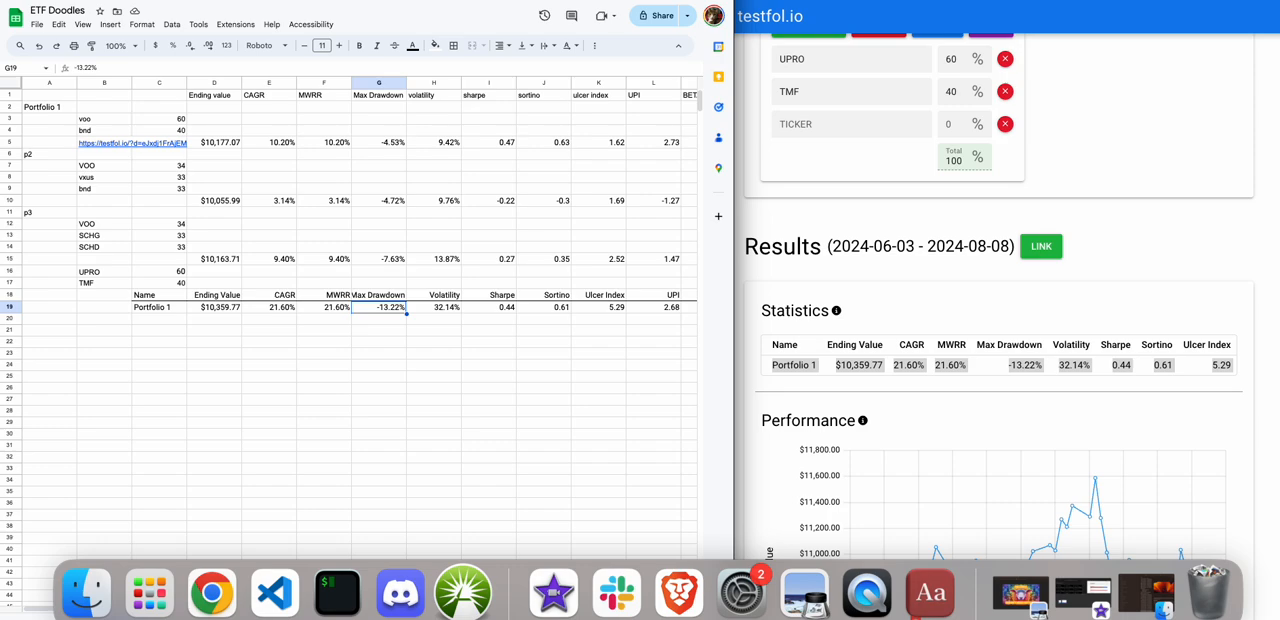
{"action": "key", "text": "Right"}
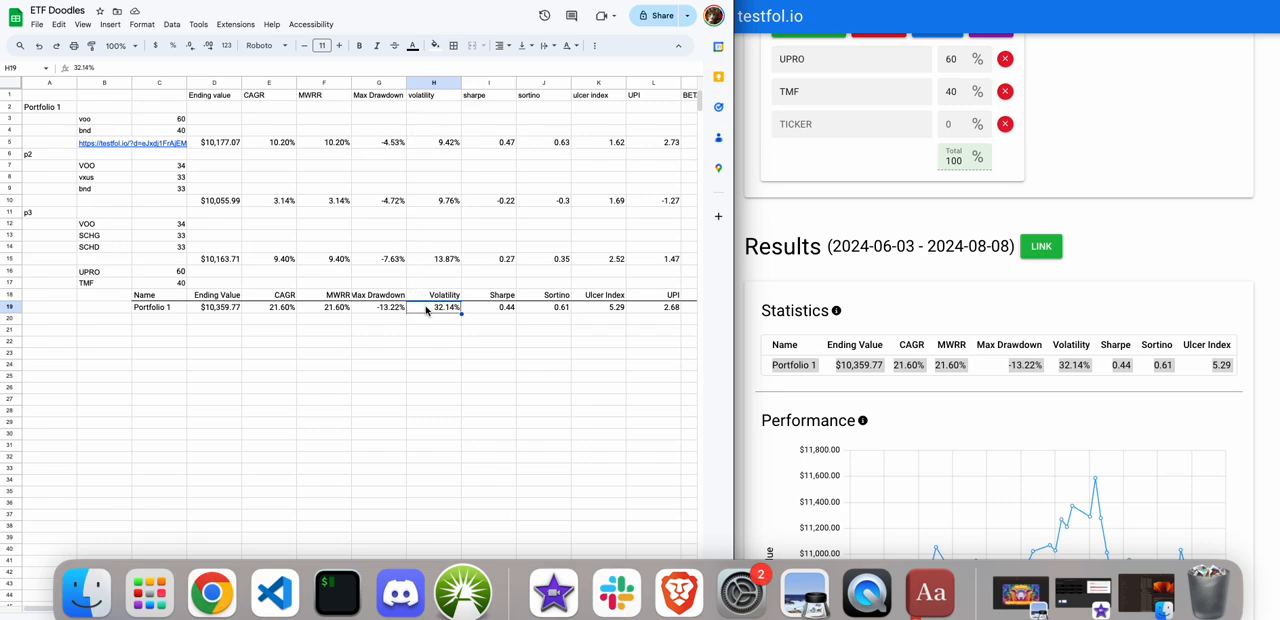
{"action": "left_click", "coordinate": [218, 311]}
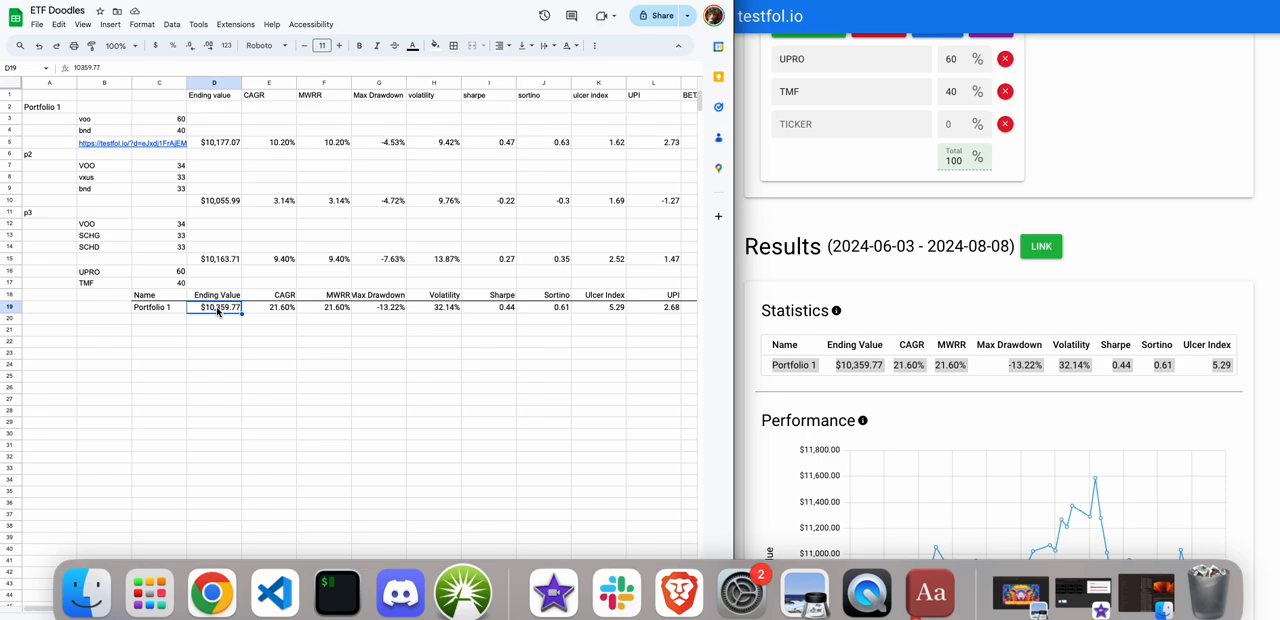
{"action": "scroll", "coordinate": [218, 311], "scroll_direction": "right", "scroll_amount": 3}
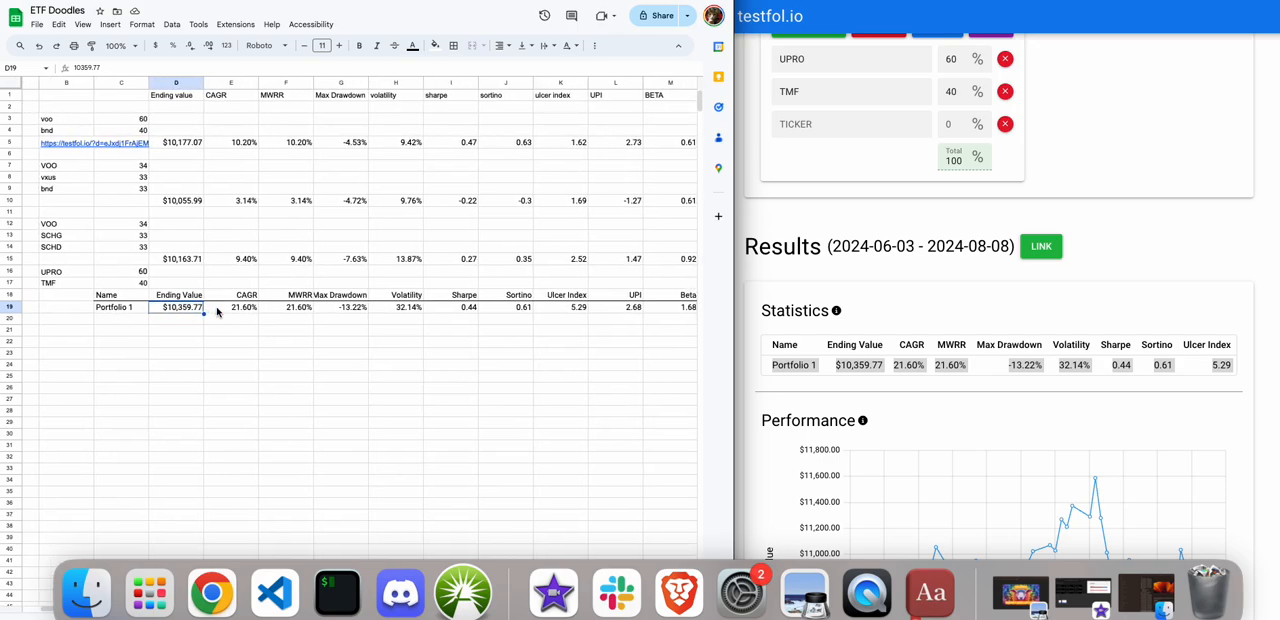
Label the next portfolio as p4 in cell A21 of the sheet.
{"action": "scroll", "coordinate": [218, 311], "scroll_direction": "right", "scroll_amount": 2}
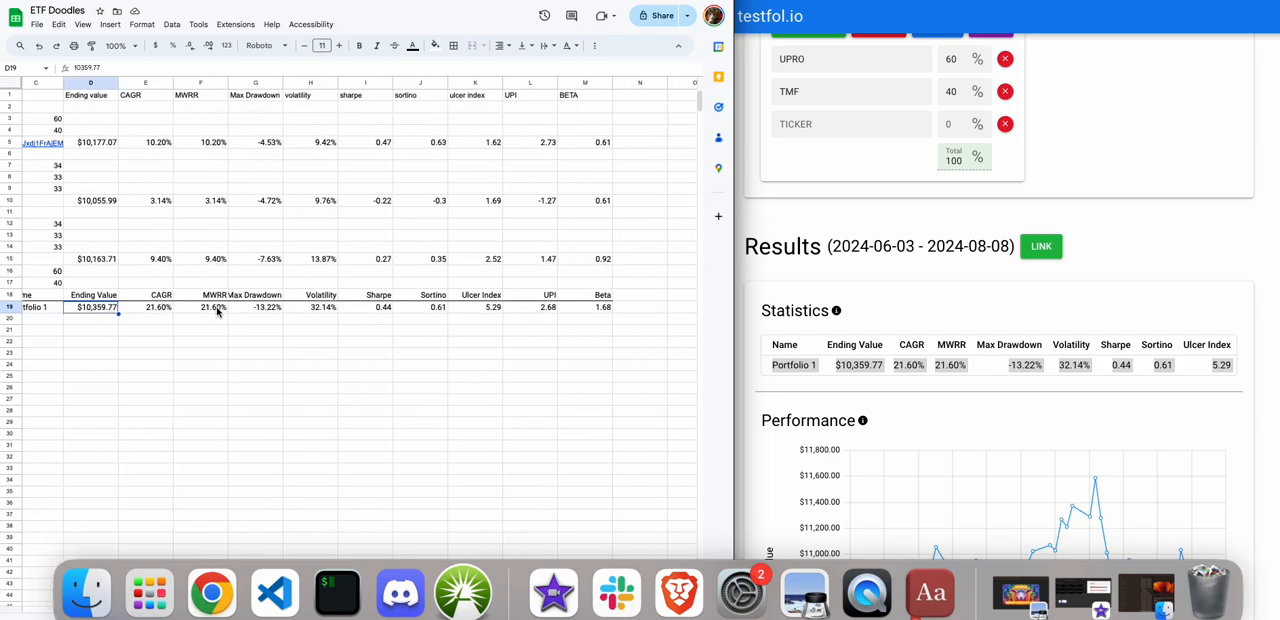
{"action": "scroll", "coordinate": [218, 311], "scroll_direction": "left", "scroll_amount": 5}
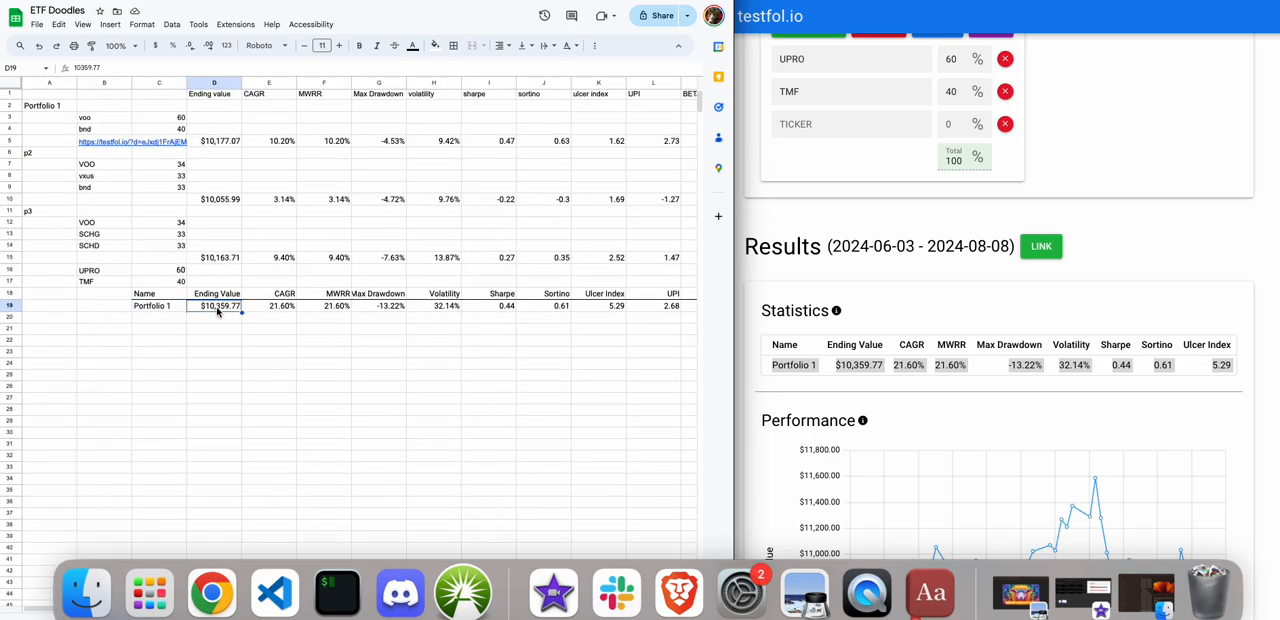
{"action": "left_click", "coordinate": [46, 317]}
{"action": "left_click", "coordinate": [86, 320]}
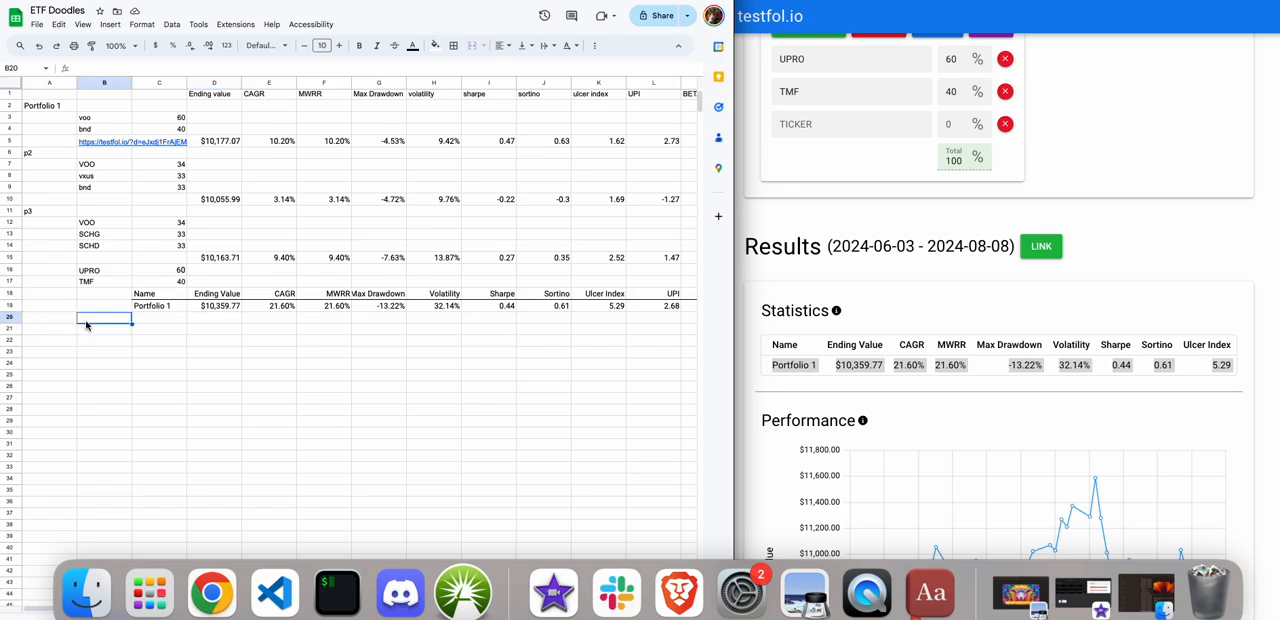
{"action": "left_click", "coordinate": [88, 329]}
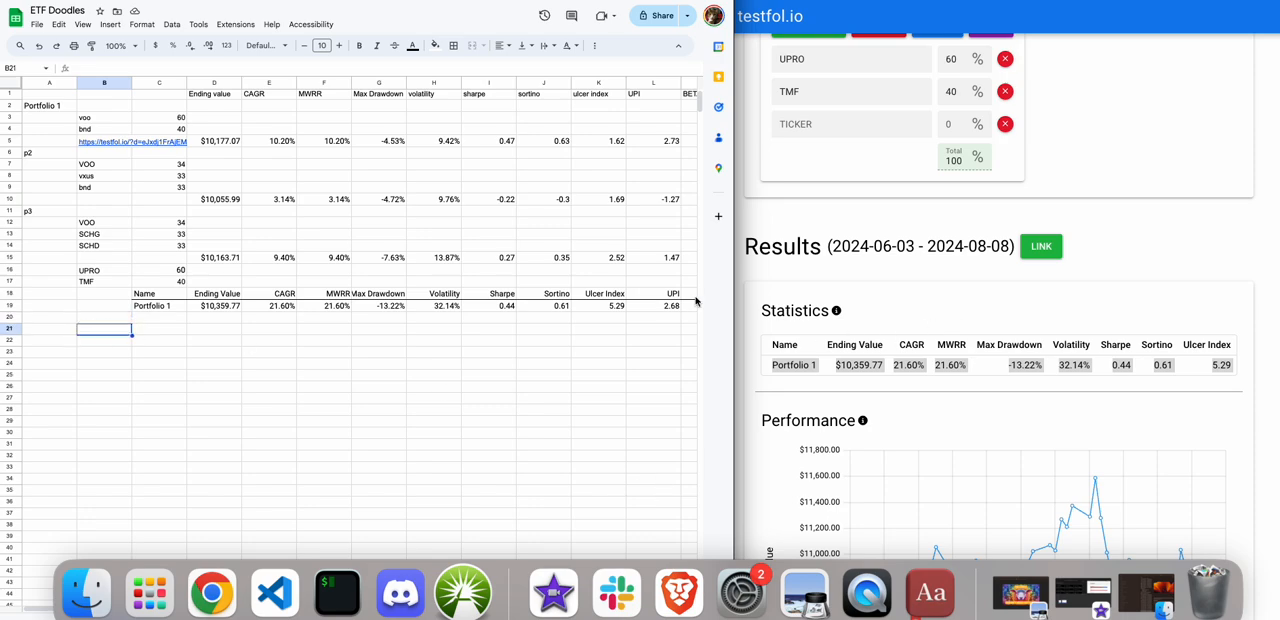
{"action": "key", "text": "Left"}
{"action": "key", "text": "Right"}
{"action": "key", "text": "Up"}
{"action": "key", "text": "Left"}
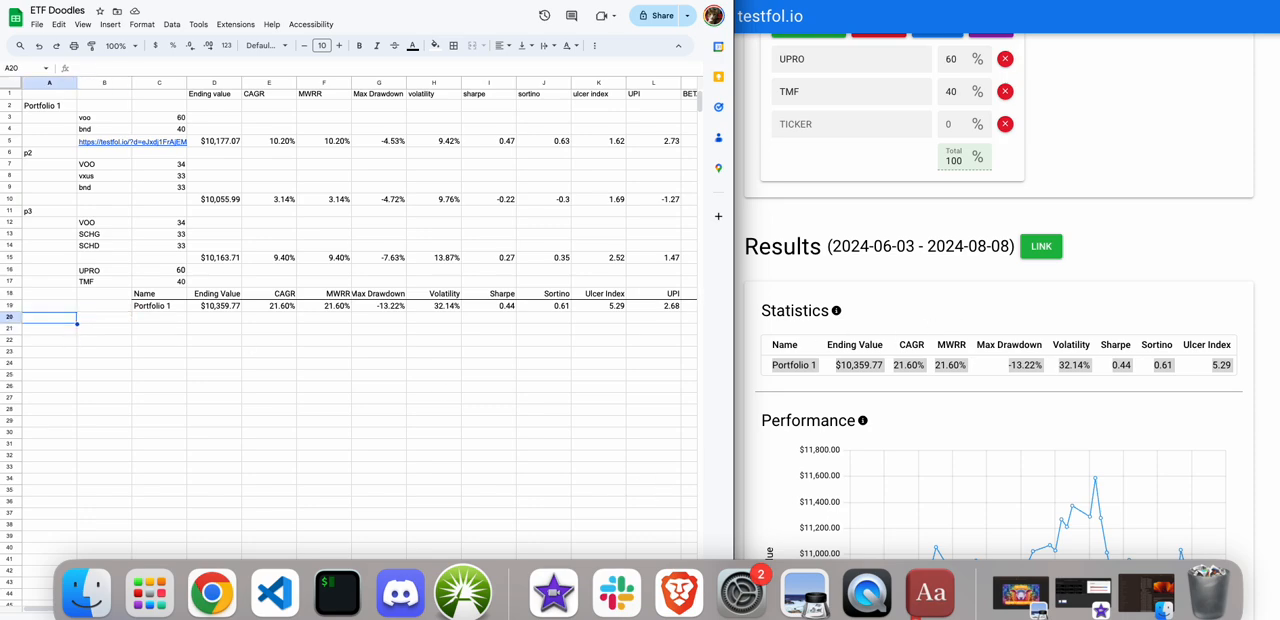
{"action": "key", "text": "Down"}
{"action": "type", "text": "p"}
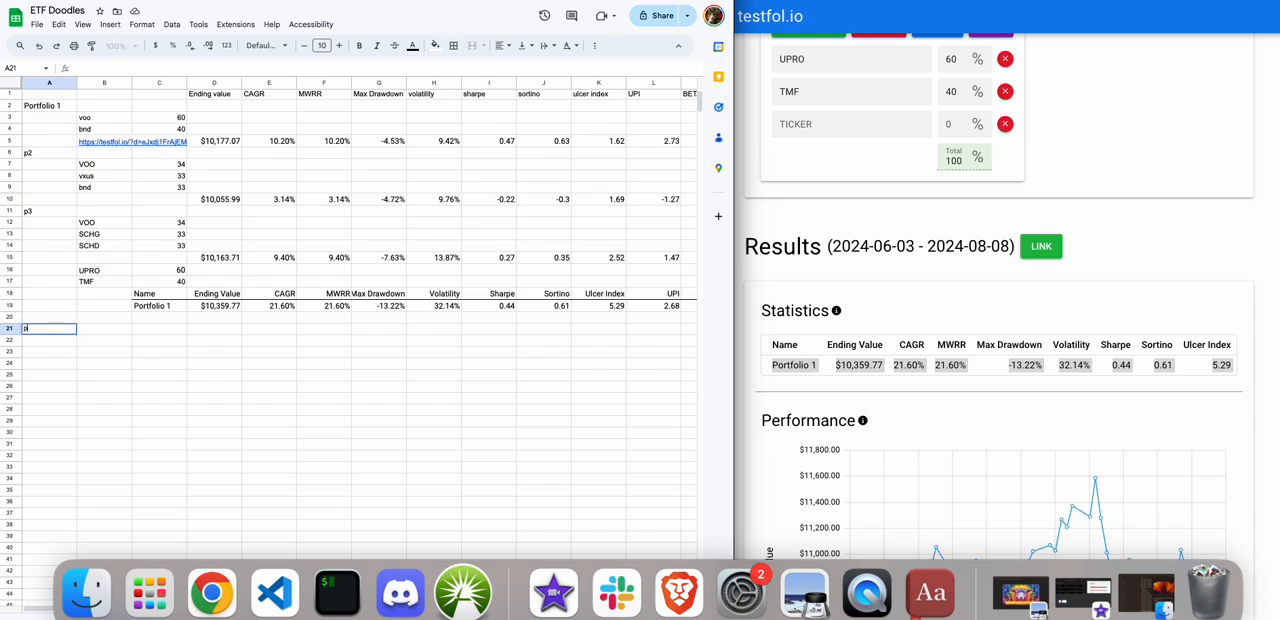
In the testfol.io portfolio, replace the ticker UPRO with MSTY.
{"action": "left_click", "coordinate": [1152, 320]}
{"action": "scroll", "coordinate": [833, 100], "scroll_direction": "up", "scroll_amount": 1}
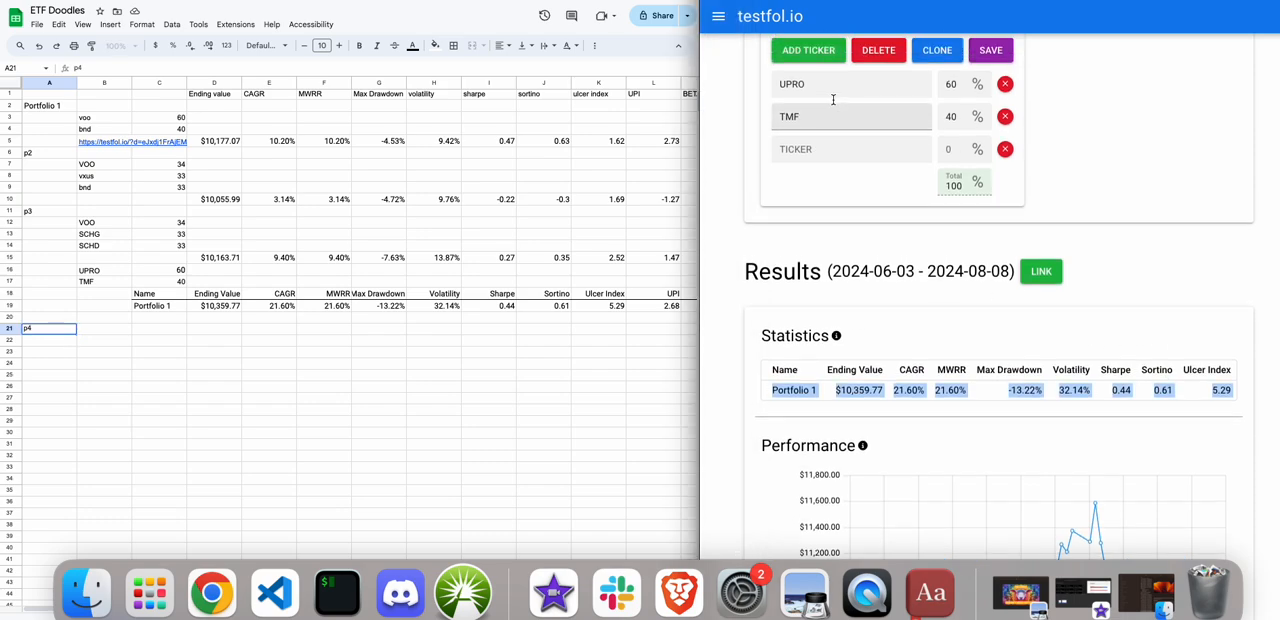
{"action": "double_click", "coordinate": [831, 88]}
{"action": "type", "text": "MSTY"}
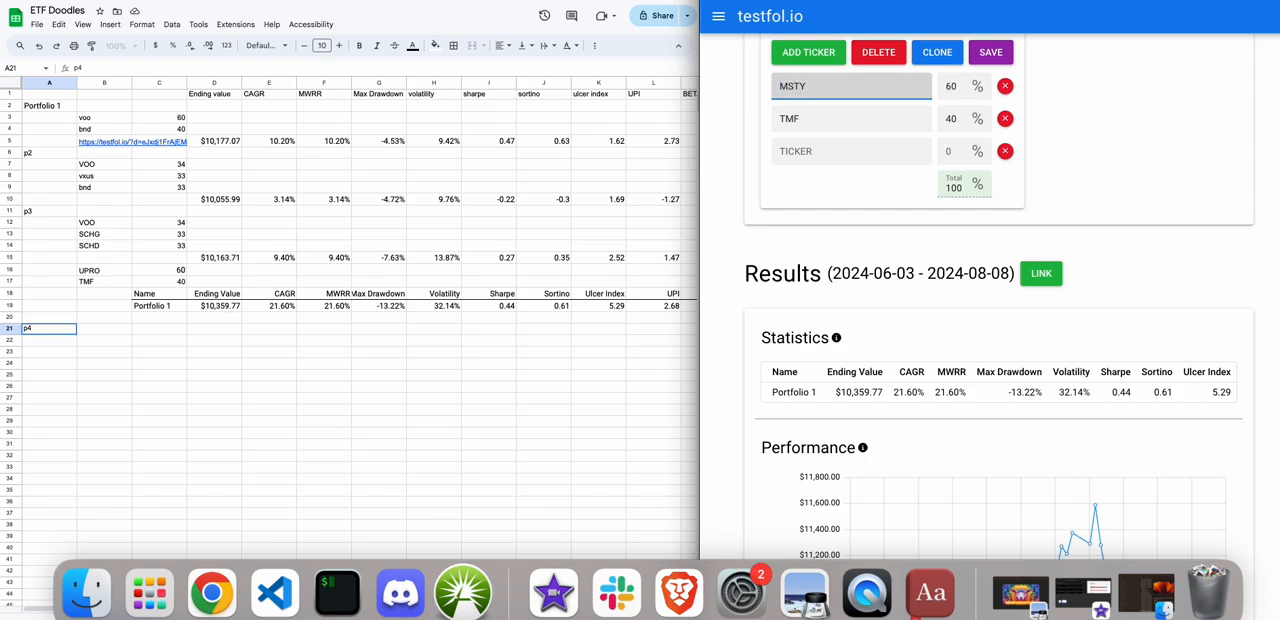
Replace the ticker TMF with BND, run the backtest, and check the portfolio's ending value.
{"action": "left_click", "coordinate": [816, 125]}
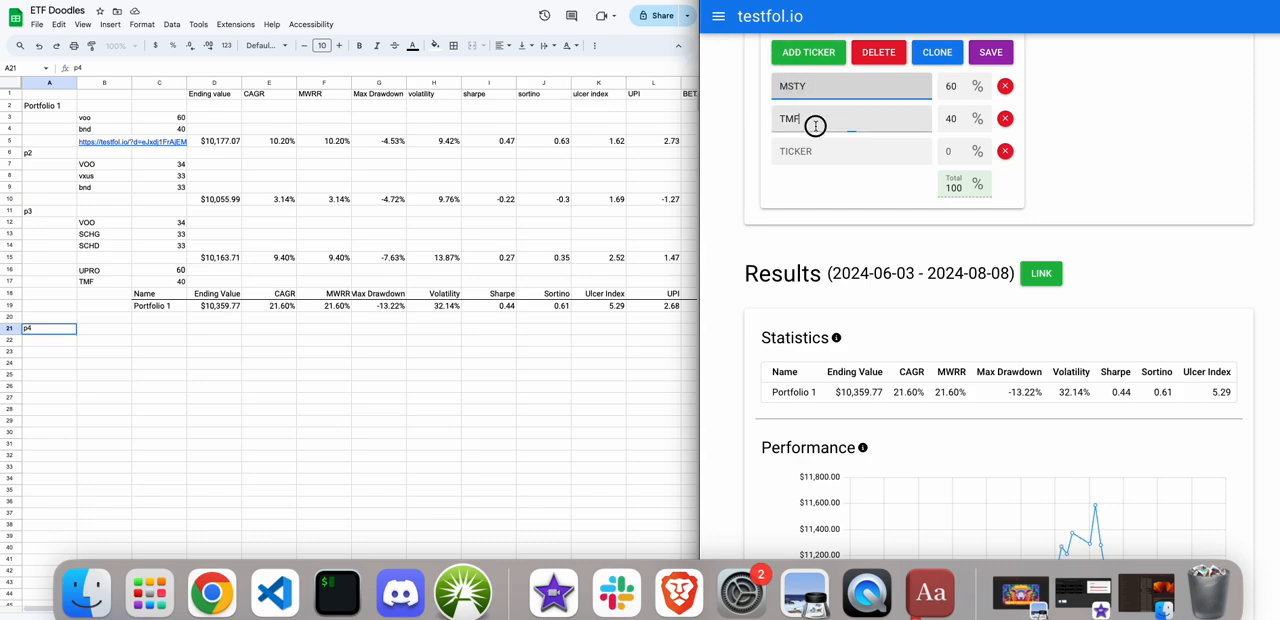
{"action": "left_click_drag", "start_coordinate": [816, 125], "coordinate": [685, 104]}
{"action": "key", "text": "BackSpace"}
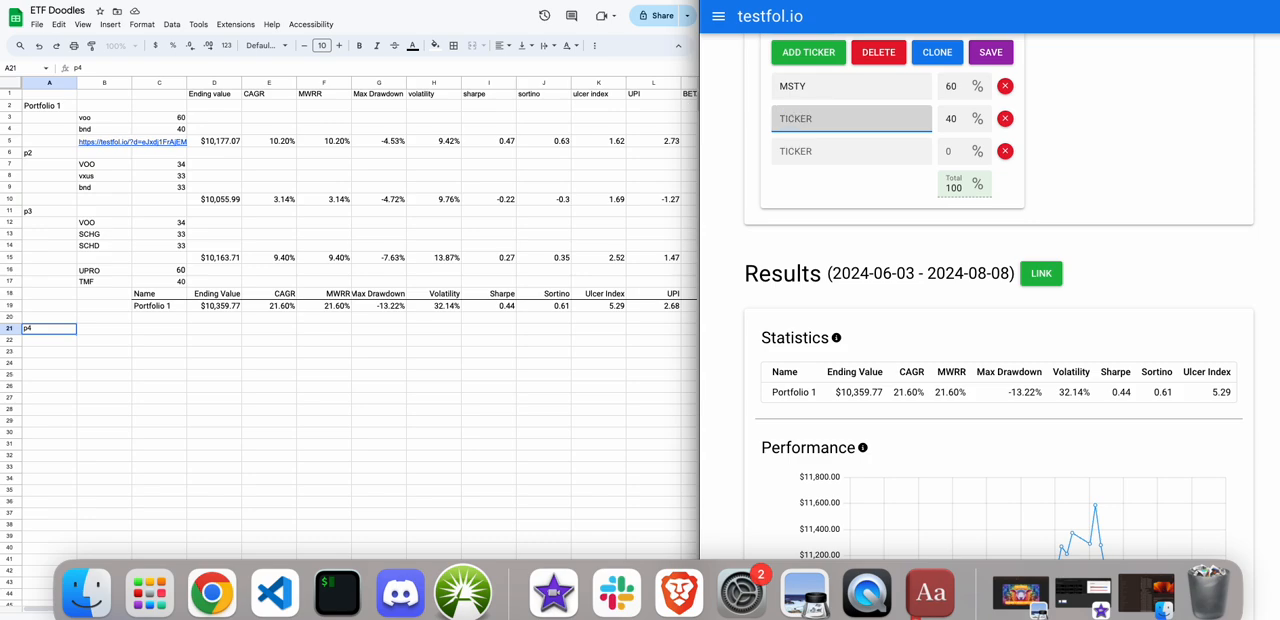
{"action": "type", "text": "BND"}
{"action": "scroll", "coordinate": [818, 105], "scroll_direction": "up", "scroll_amount": 5}
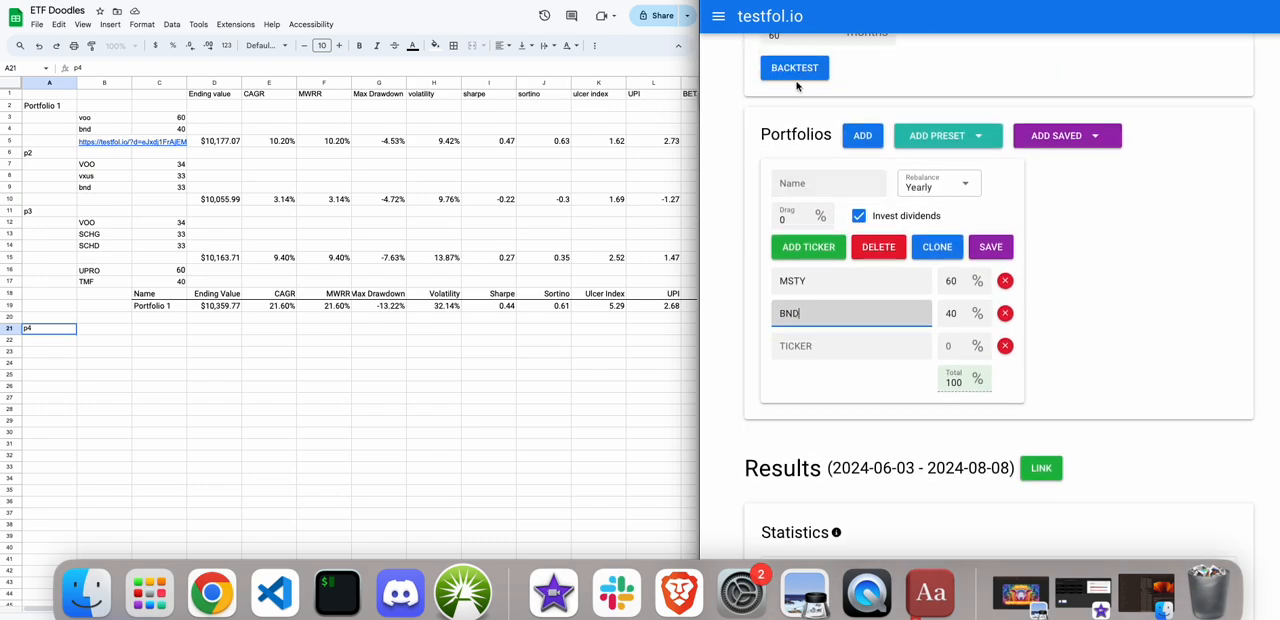
{"action": "left_click", "coordinate": [795, 68]}
{"action": "scroll", "coordinate": [762, 135], "scroll_direction": "down", "scroll_amount": 2}
{"action": "scroll", "coordinate": [762, 134], "scroll_direction": "down", "scroll_amount": 1}
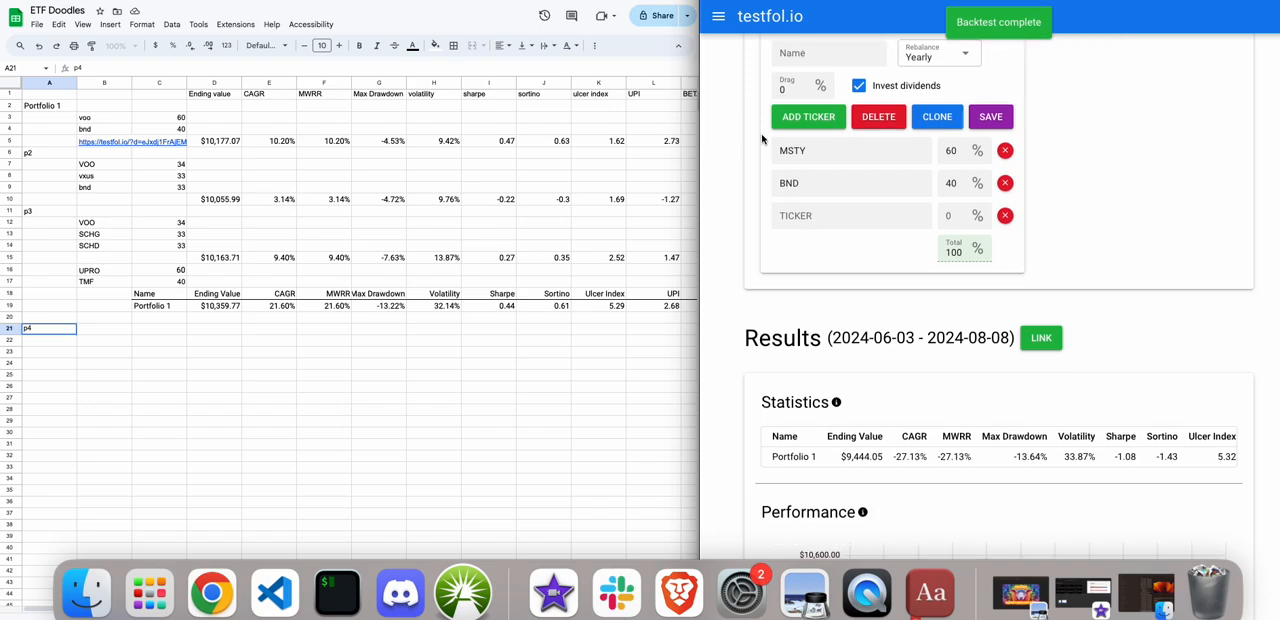
{"action": "left_click_drag", "start_coordinate": [884, 466], "coordinate": [822, 466]}
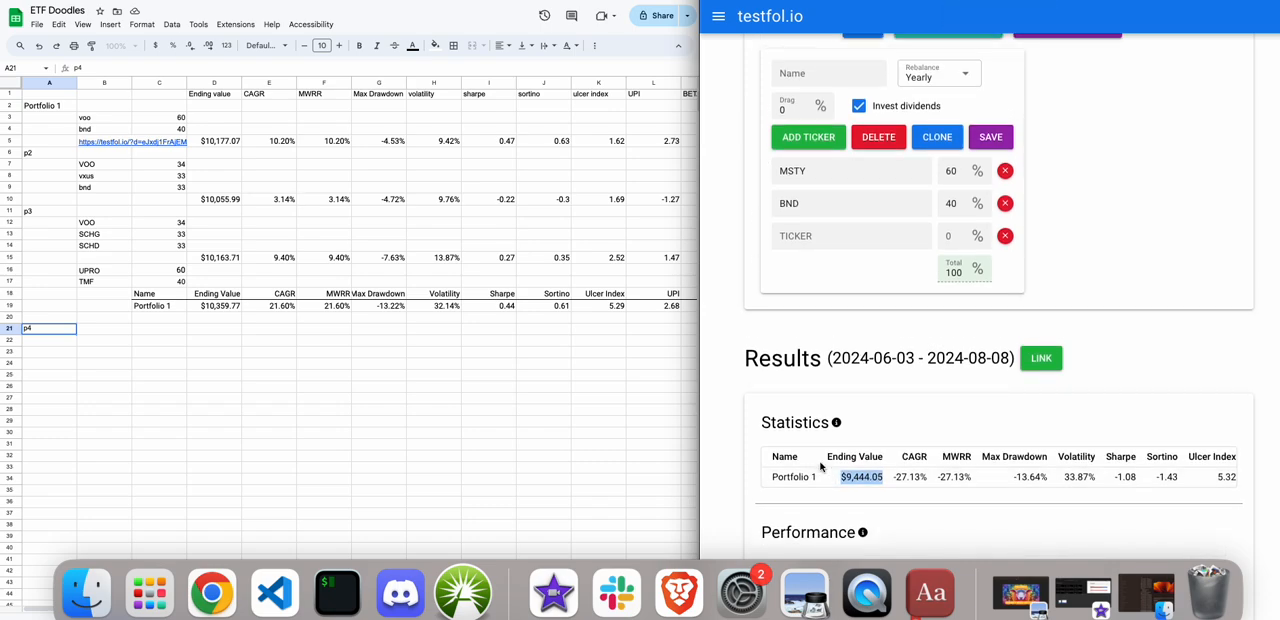
Replace the ticker BND with FIAT and run the backtest for the 60/40 MSTY and FIAT portfolio.
{"action": "scroll", "coordinate": [820, 466], "scroll_direction": "up", "scroll_amount": 1}
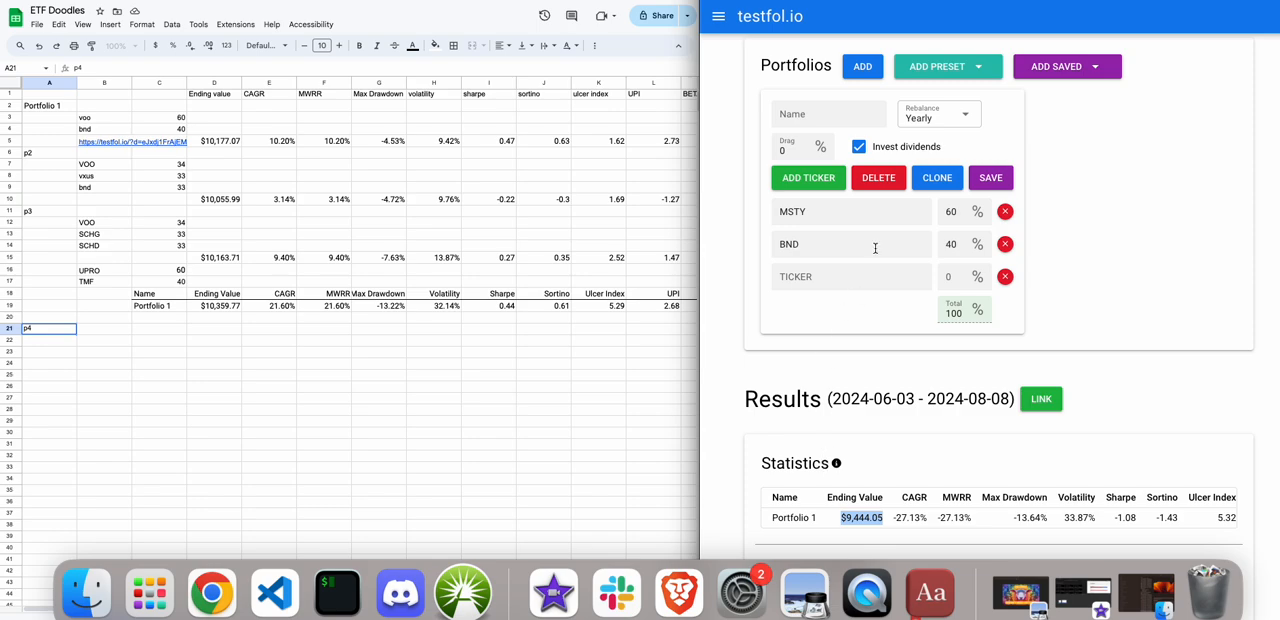
{"action": "left_click_drag", "start_coordinate": [805, 248], "coordinate": [717, 246]}
{"action": "type", "text": "FlAT"}
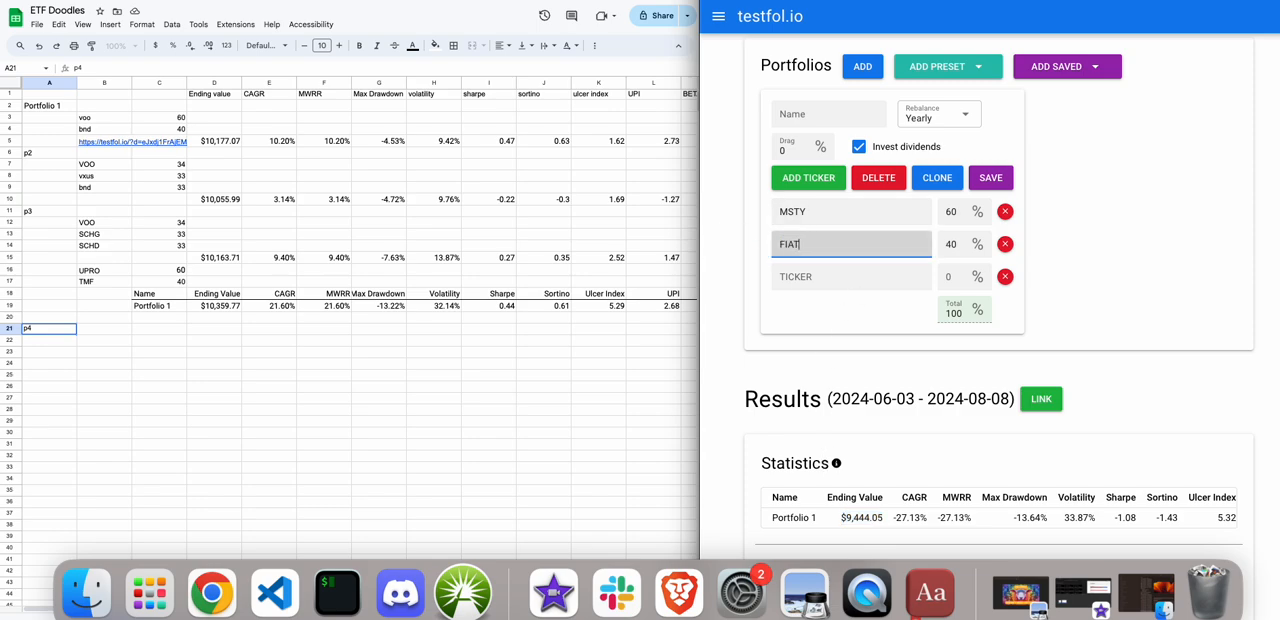
{"action": "scroll", "coordinate": [820, 260], "scroll_direction": "up", "scroll_amount": 2}
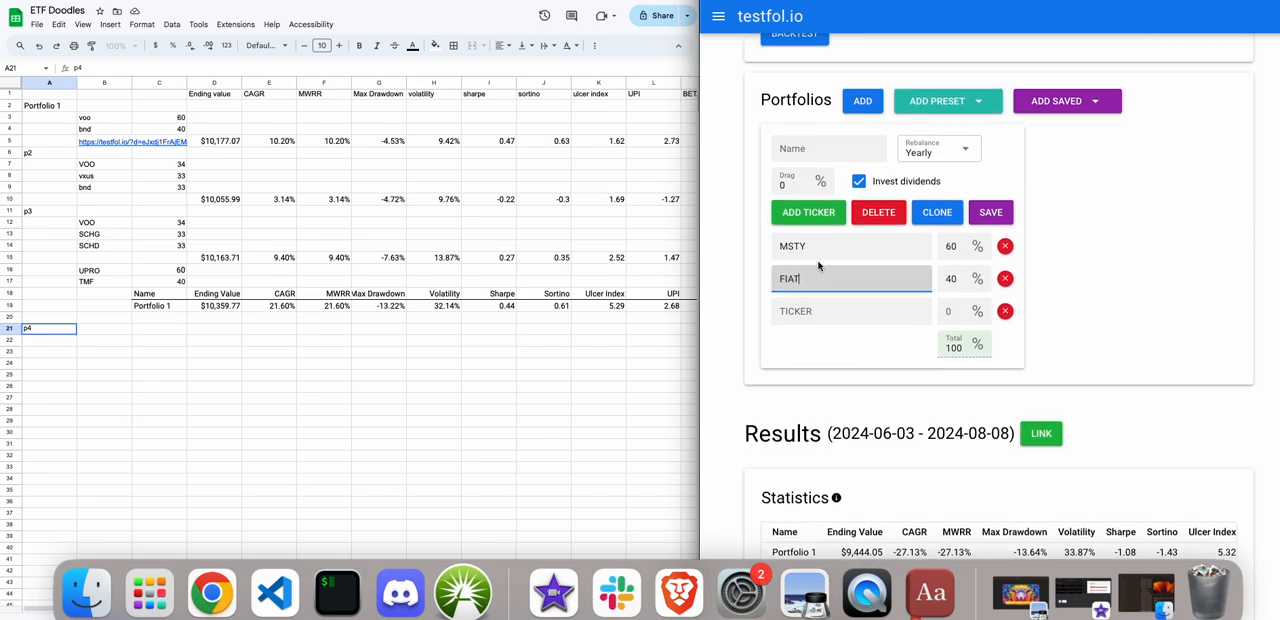
{"action": "left_click", "coordinate": [794, 79]}
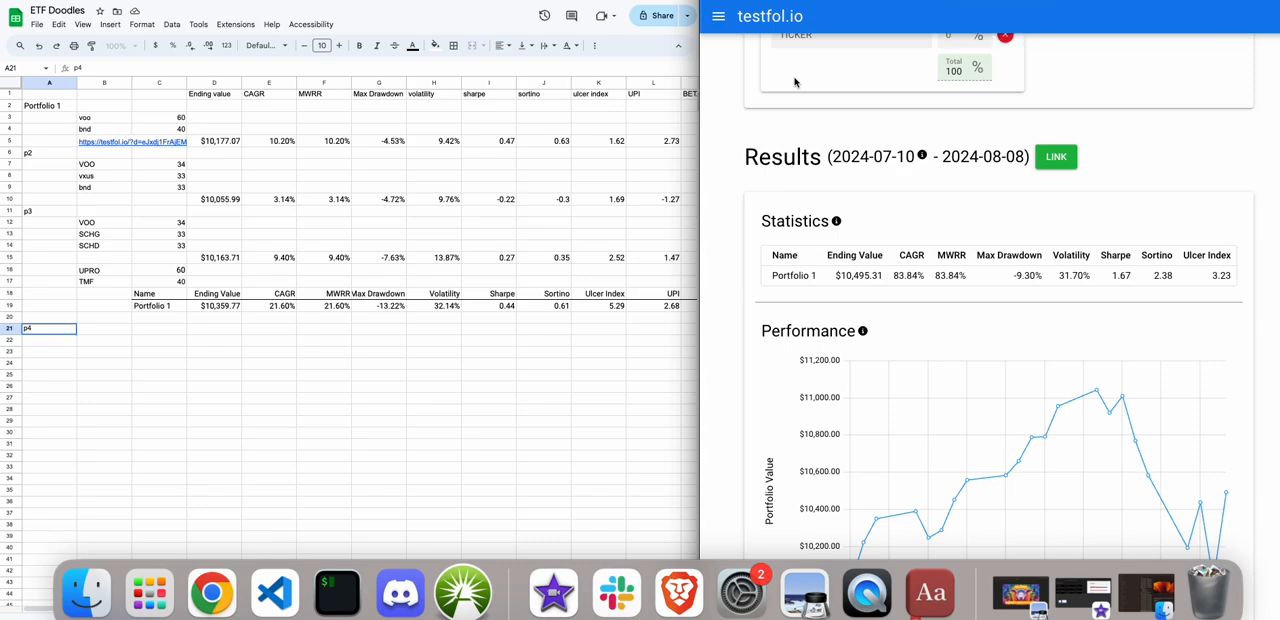
{"action": "scroll", "coordinate": [769, 223], "scroll_direction": "up", "scroll_amount": 2}
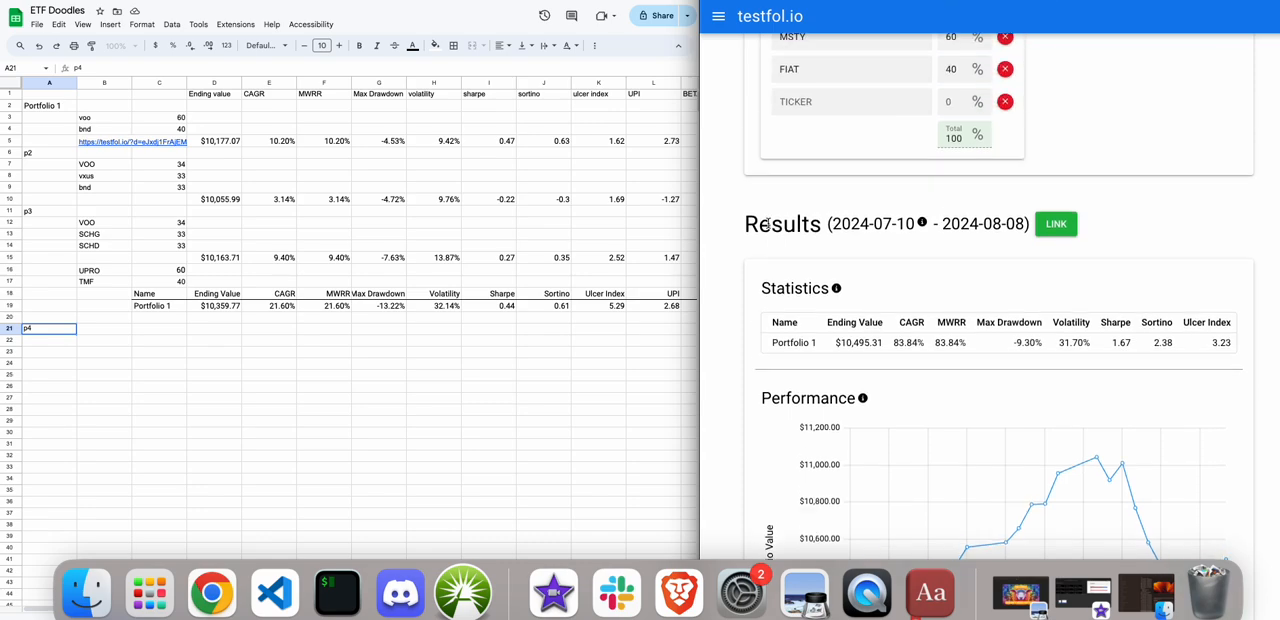
In the sheet, list MSTY and FIAT in B21 and B22 beside the p4 label.
{"action": "left_click", "coordinate": [94, 334]}
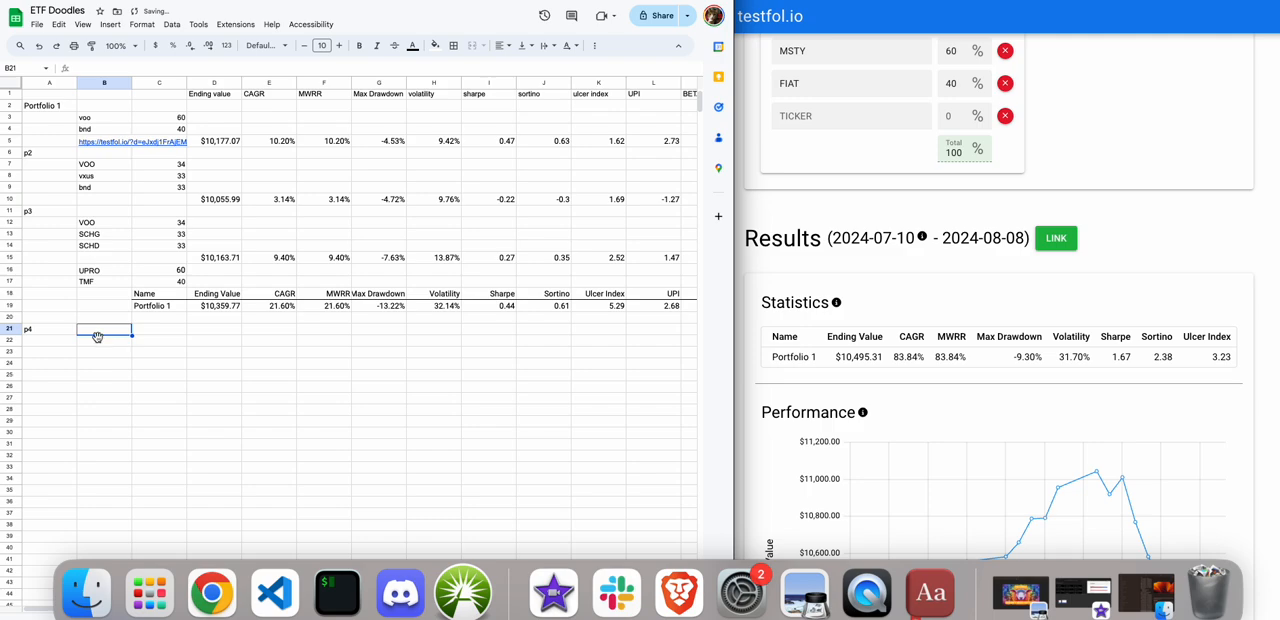
{"action": "type", "text": "MSTY"}
{"action": "key", "text": "Return"}
{"action": "type", "text": "FIA"}
{"action": "key", "text": "Tab"}
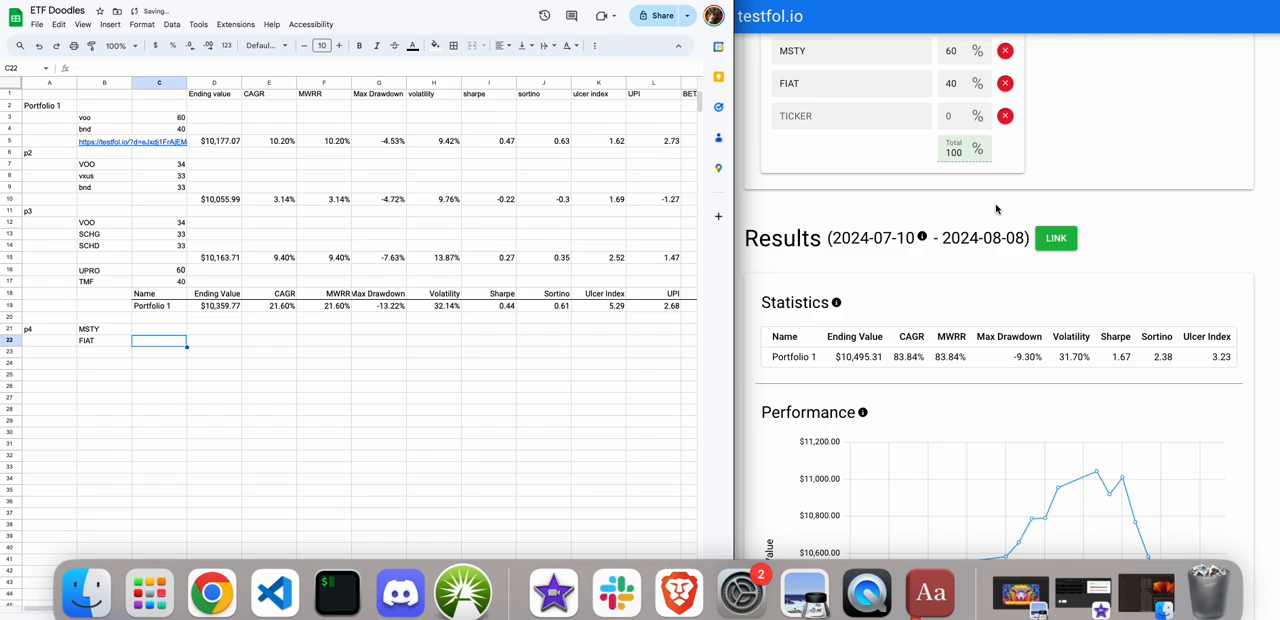
Enter the weights 60 and 40 in C21 and C22, and copy the MSTY and FIAT statistics row into the sheet starting at C23.
{"action": "scroll", "coordinate": [996, 209], "scroll_direction": "down", "scroll_amount": 1}
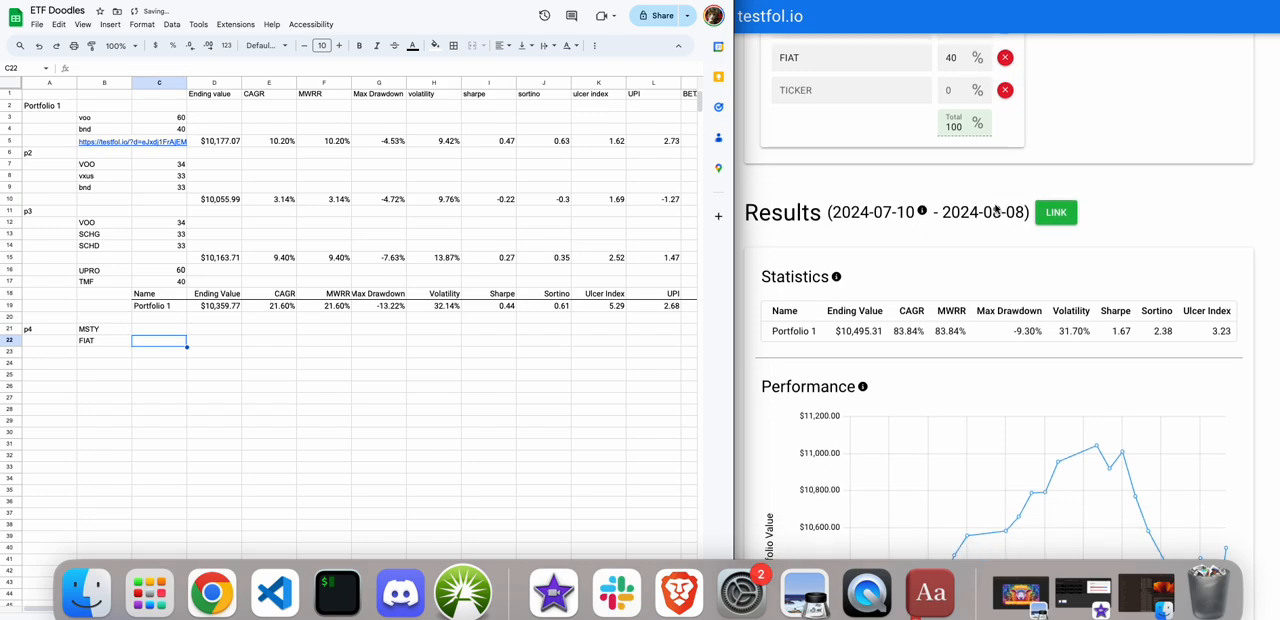
{"action": "triple_click", "coordinate": [766, 334]}
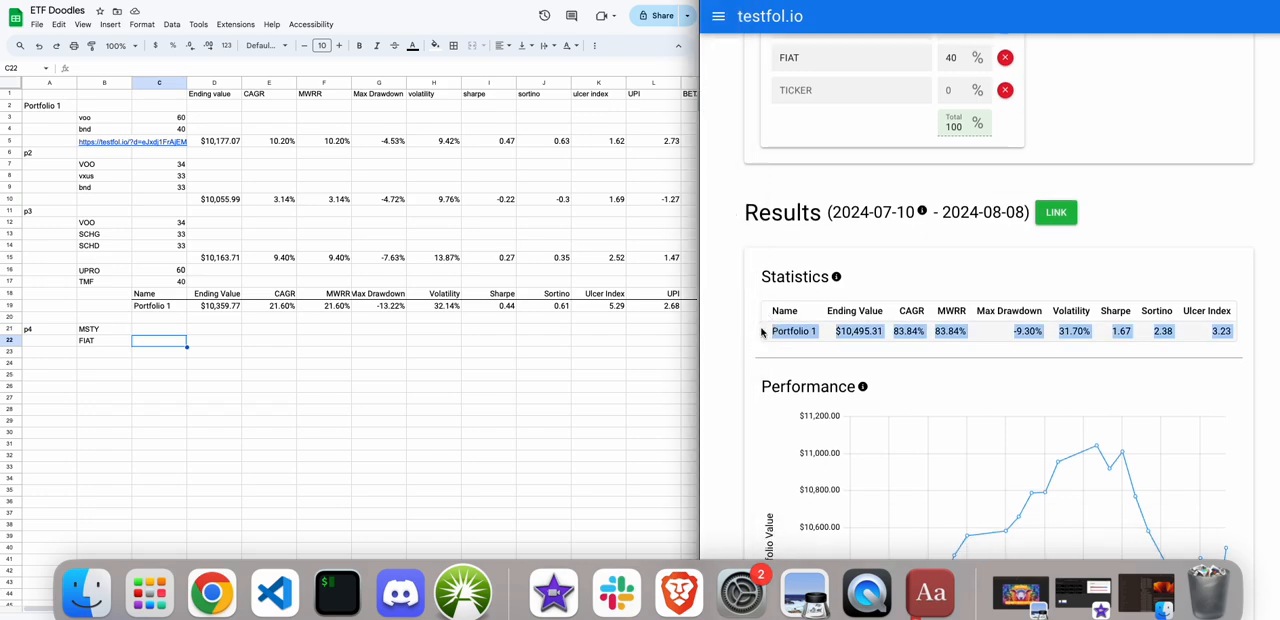
{"action": "left_click", "coordinate": [149, 334]}
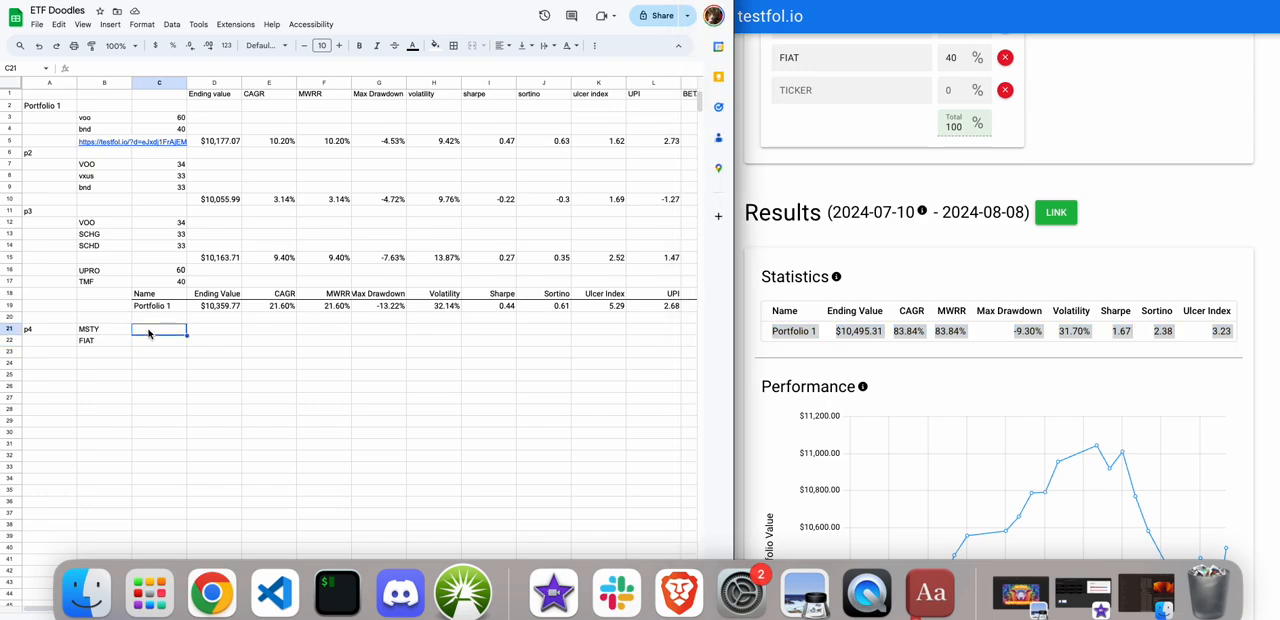
{"action": "type", "text": "60"}
{"action": "key", "text": "Return"}
{"action": "type", "text": "40"}
{"action": "key", "text": "Return"}
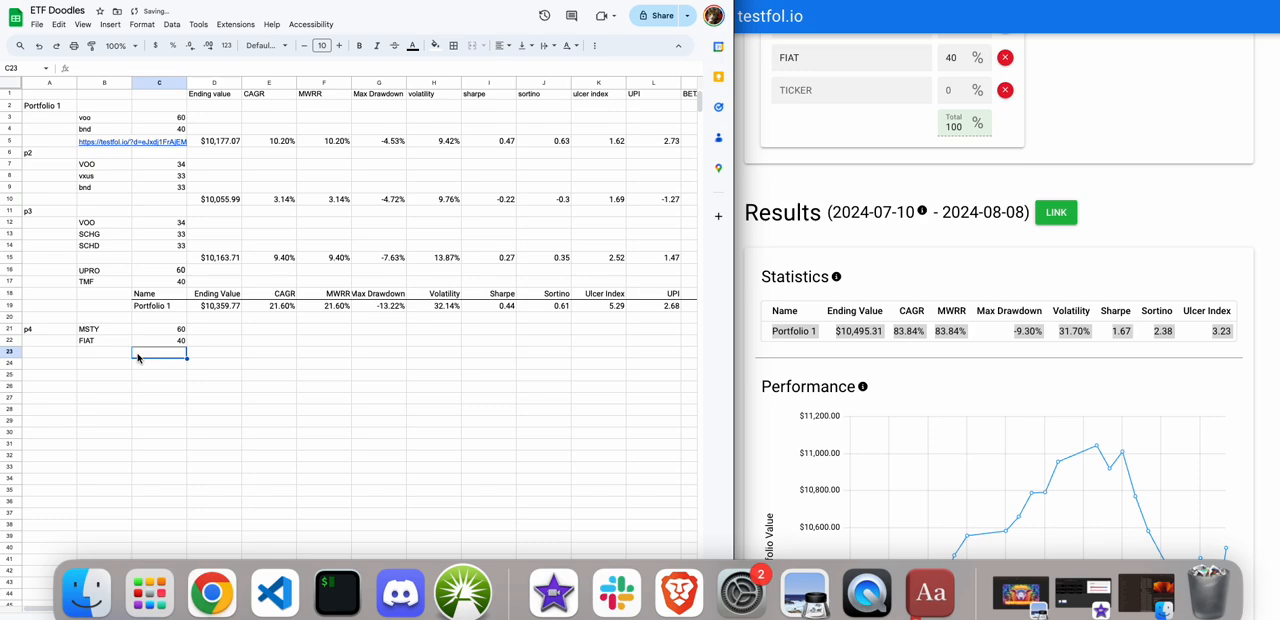
{"action": "type", "text": "Portfolio 1\t$10,495.31\t83.84%\t83.84%\t-9.30%\t31.70%\t1.67\t2.38\t3.23\t16.4"}
{"action": "left_click", "coordinate": [156, 386]}
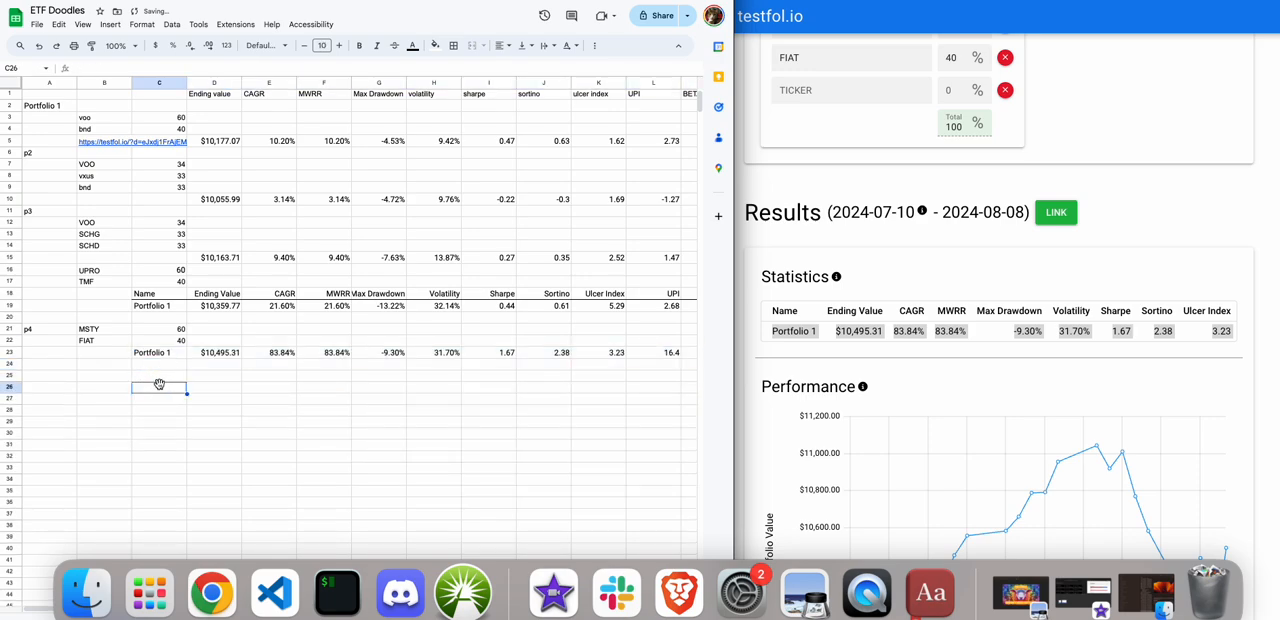
Compare the max drawdown of the MSTY/FIAT, UPRO/TMF and VOO/SCHG/SCHD portfolios in cells G23, G19 and G15.
{"action": "left_click", "coordinate": [372, 352]}
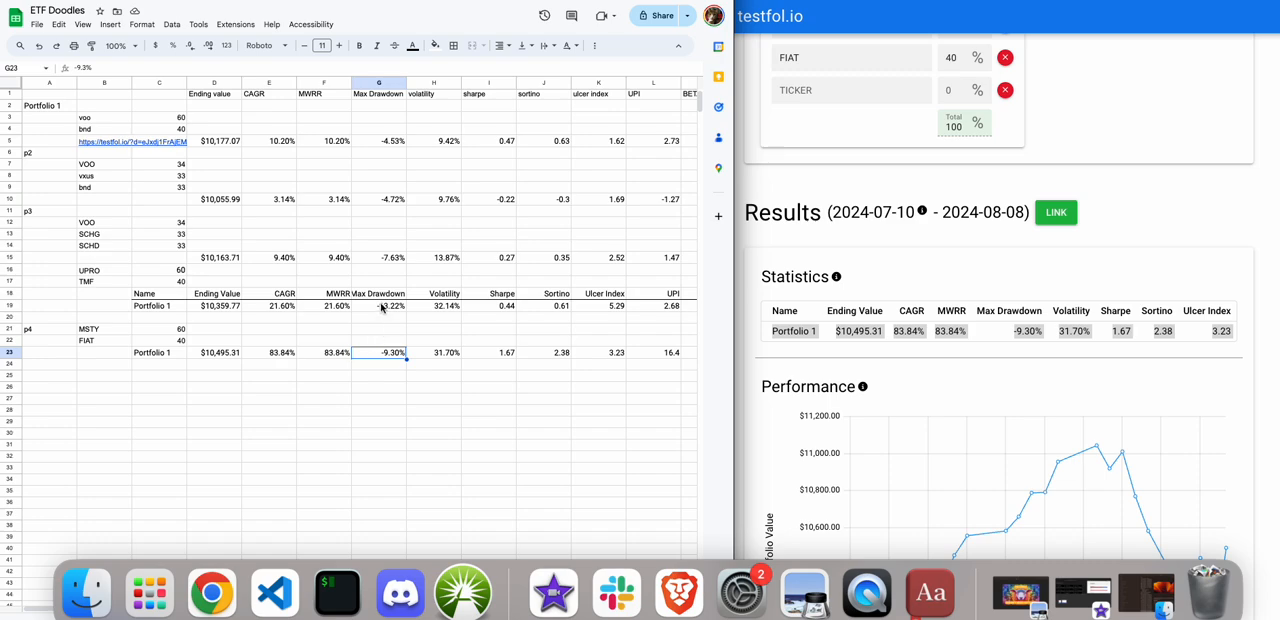
{"action": "left_click", "coordinate": [380, 307]}
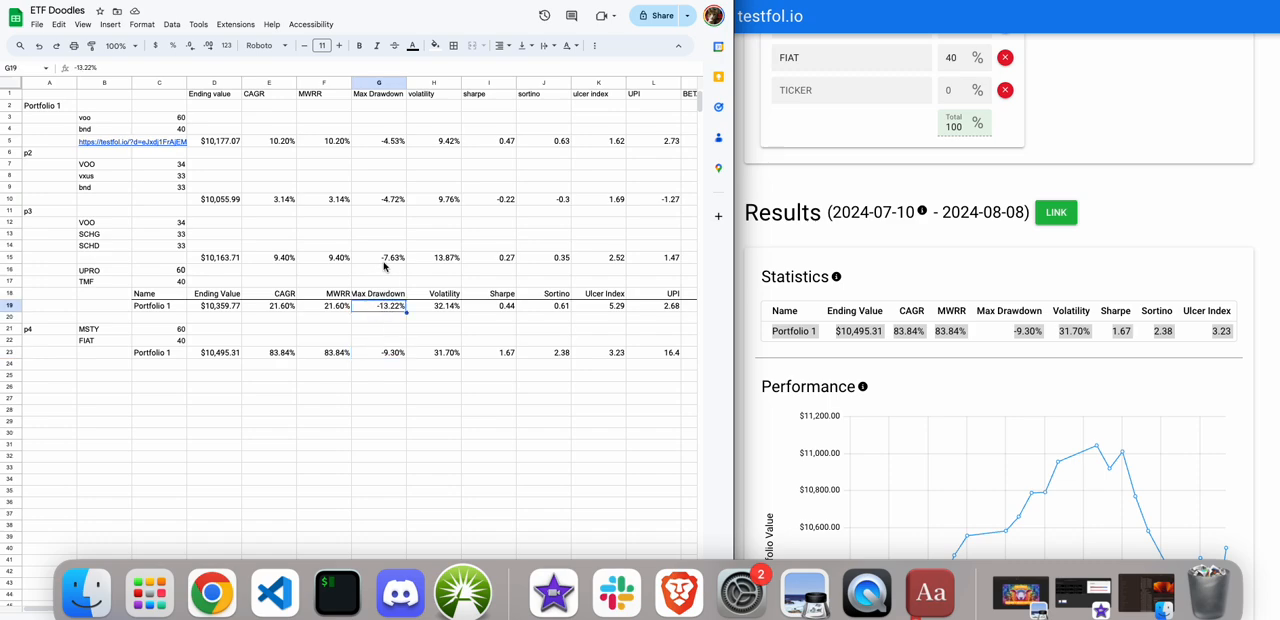
{"action": "left_click", "coordinate": [382, 256]}
{"action": "scroll", "coordinate": [382, 256], "scroll_direction": "right", "scroll_amount": 1}
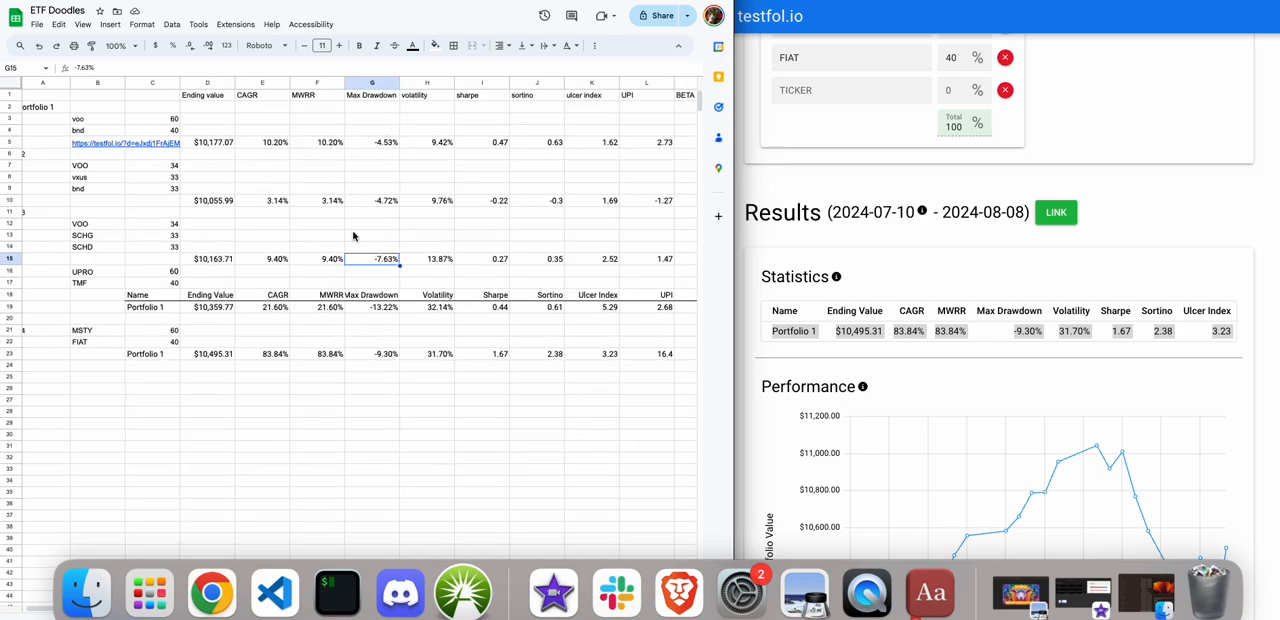
In the testfol.io portfolio, set the MSTY weight to 70%.
{"action": "scroll", "coordinate": [841, 218], "scroll_direction": "up", "scroll_amount": 1}
{"action": "scroll", "coordinate": [841, 218], "scroll_direction": "up", "scroll_amount": 3}
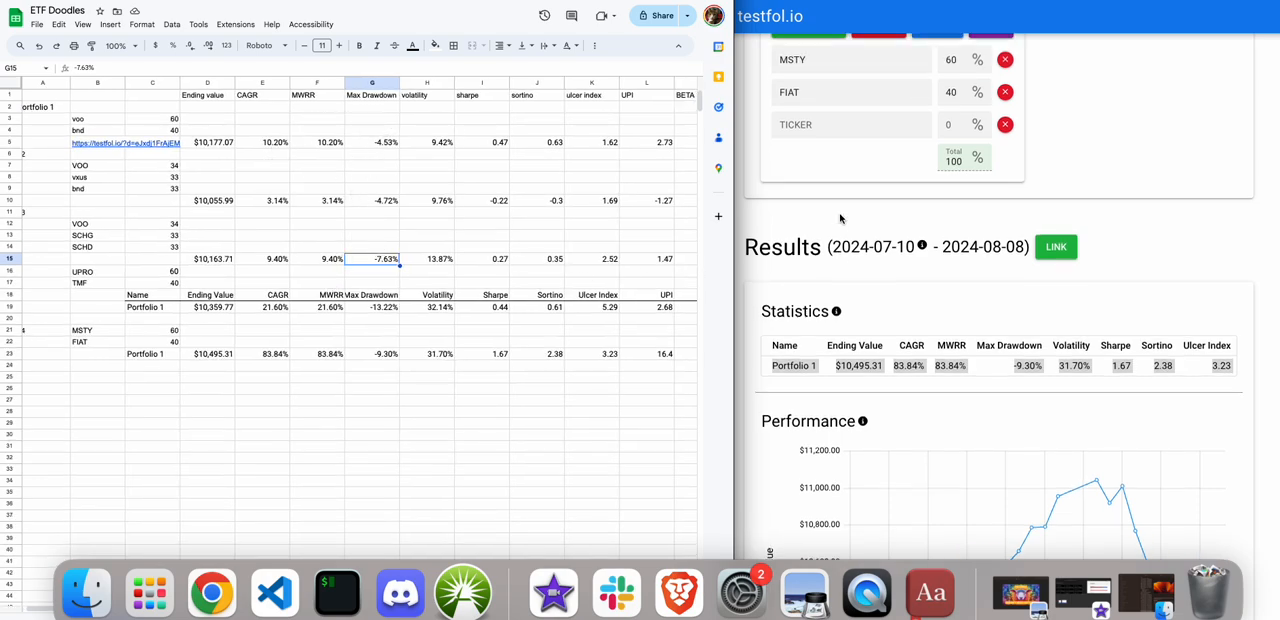
{"action": "left_click", "coordinate": [812, 148]}
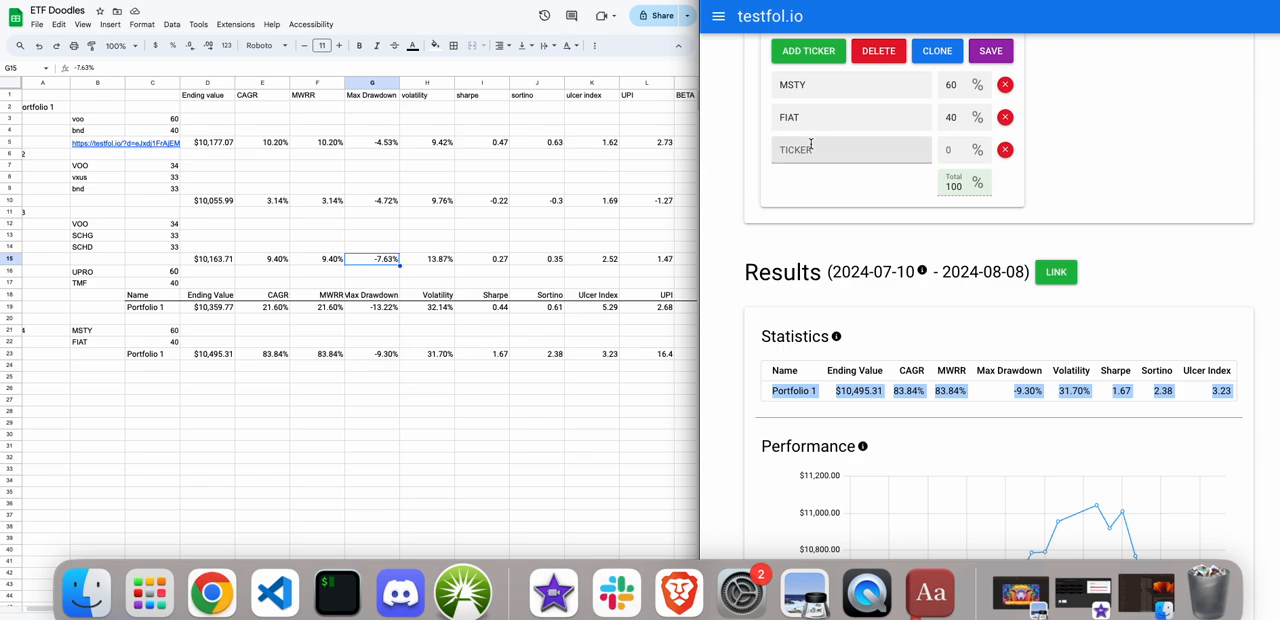
{"action": "left_click", "coordinate": [968, 84]}
{"action": "key", "text": "BackSpace"}
{"action": "type", "text": "7"}
Enter TLT as the third ticker of the portfolio.
{"action": "left_click_drag", "start_coordinate": [957, 117], "coordinate": [933, 118]}
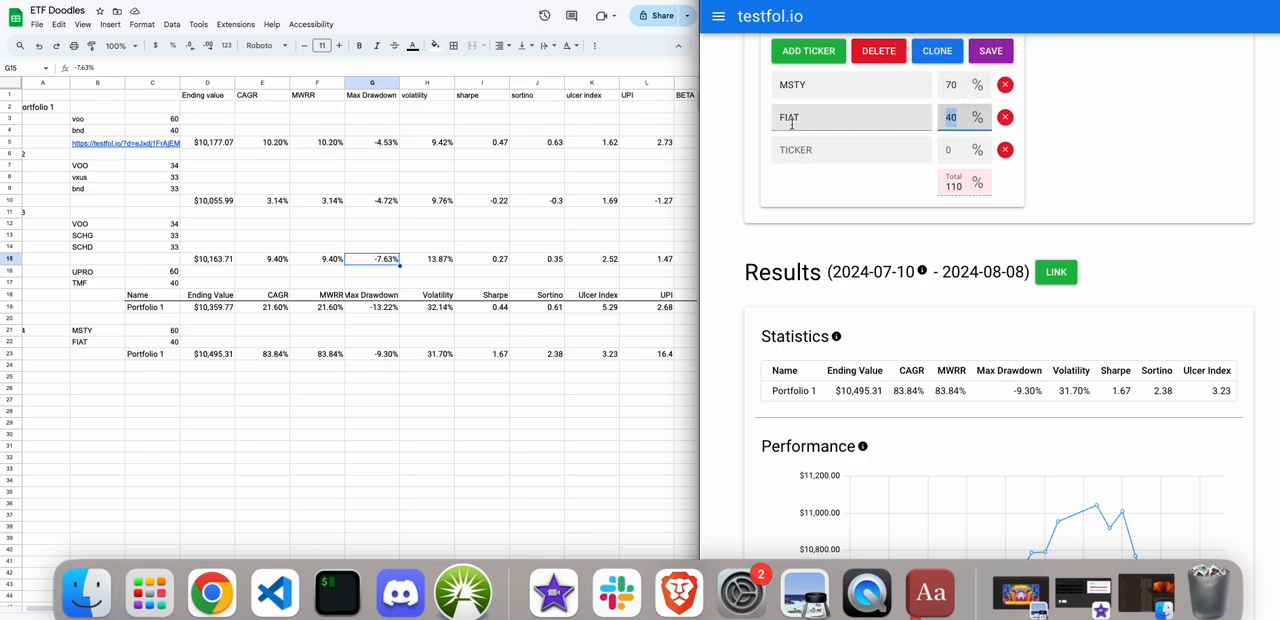
{"action": "scroll", "coordinate": [792, 124], "scroll_direction": "up", "scroll_amount": 1}
{"action": "left_click", "coordinate": [795, 153]}
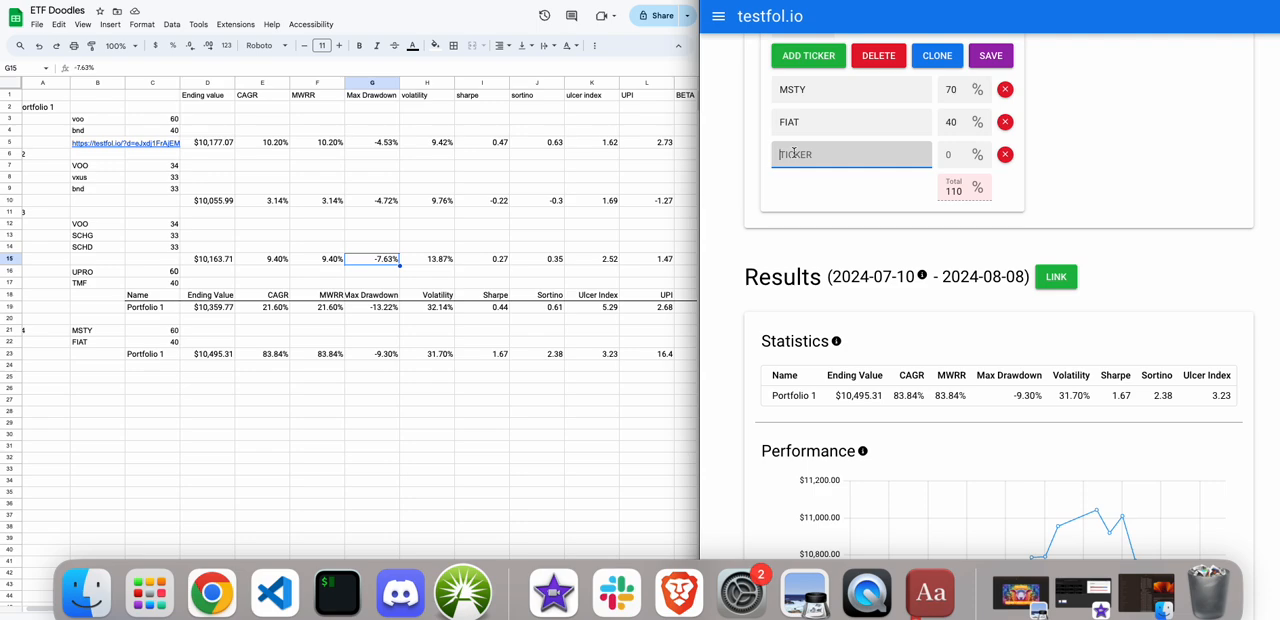
{"action": "type", "text": "TO"}
Set the FIAT weight to 35% and the TLT weight to 5%.
{"action": "left_click", "coordinate": [955, 155]}
{"action": "left_click_drag", "start_coordinate": [958, 122], "coordinate": [940, 124]}
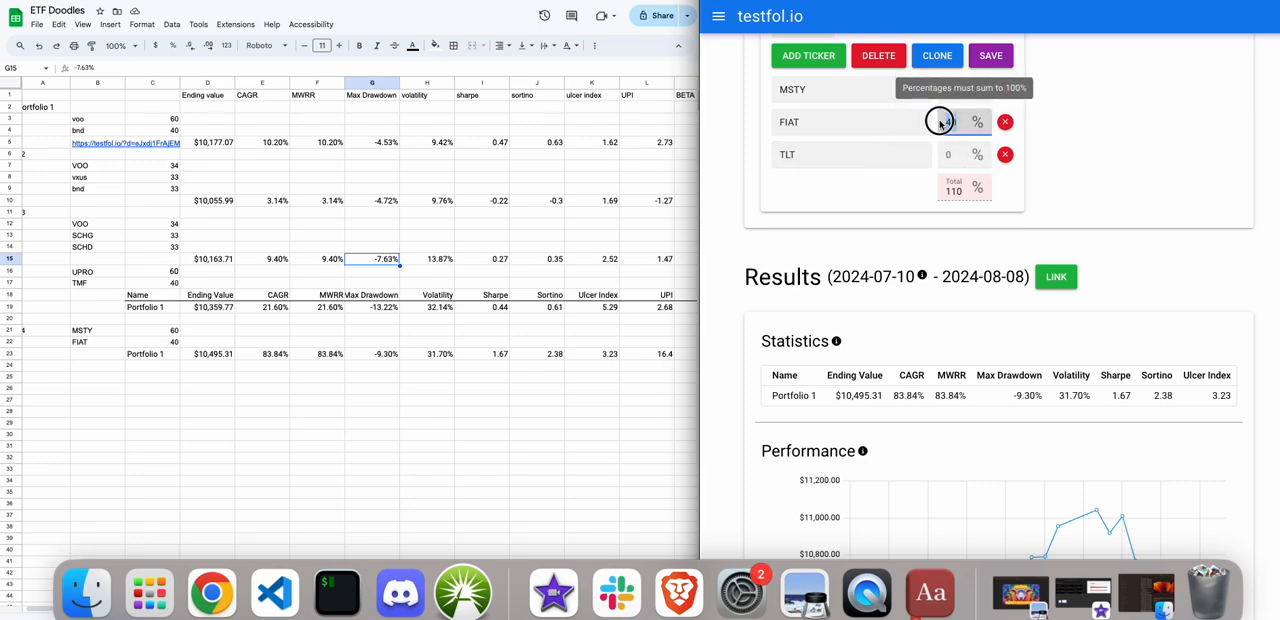
{"action": "type", "text": "35"}
{"action": "left_click", "coordinate": [950, 155]}
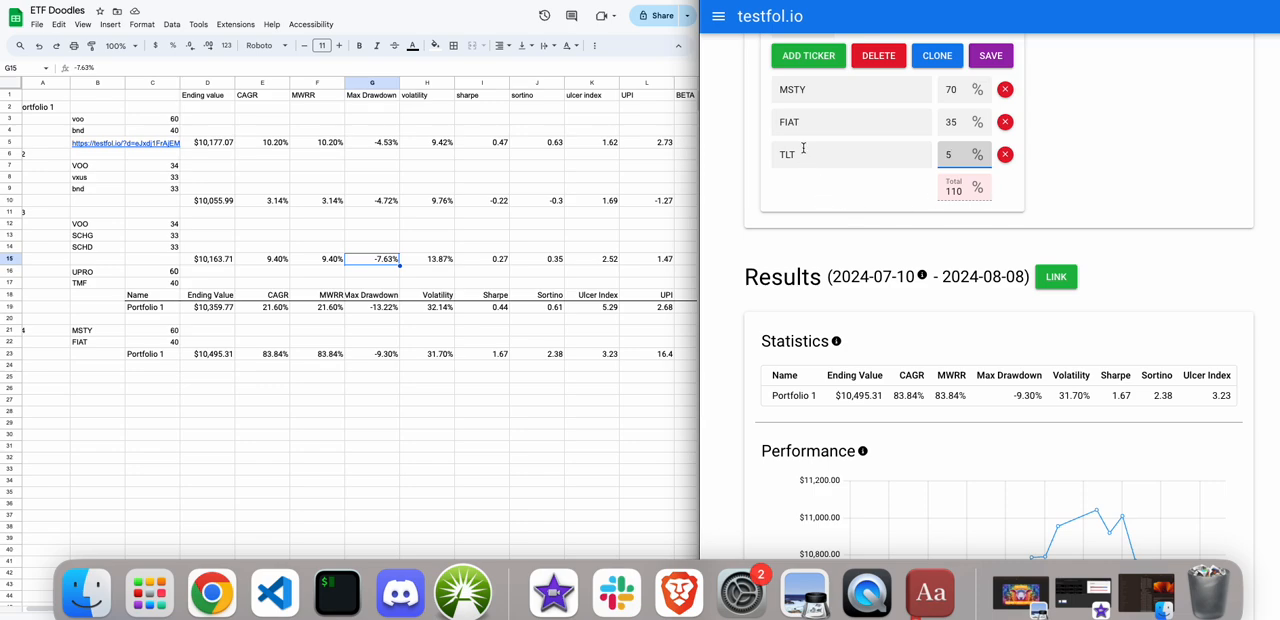
{"action": "left_click", "coordinate": [798, 60]}
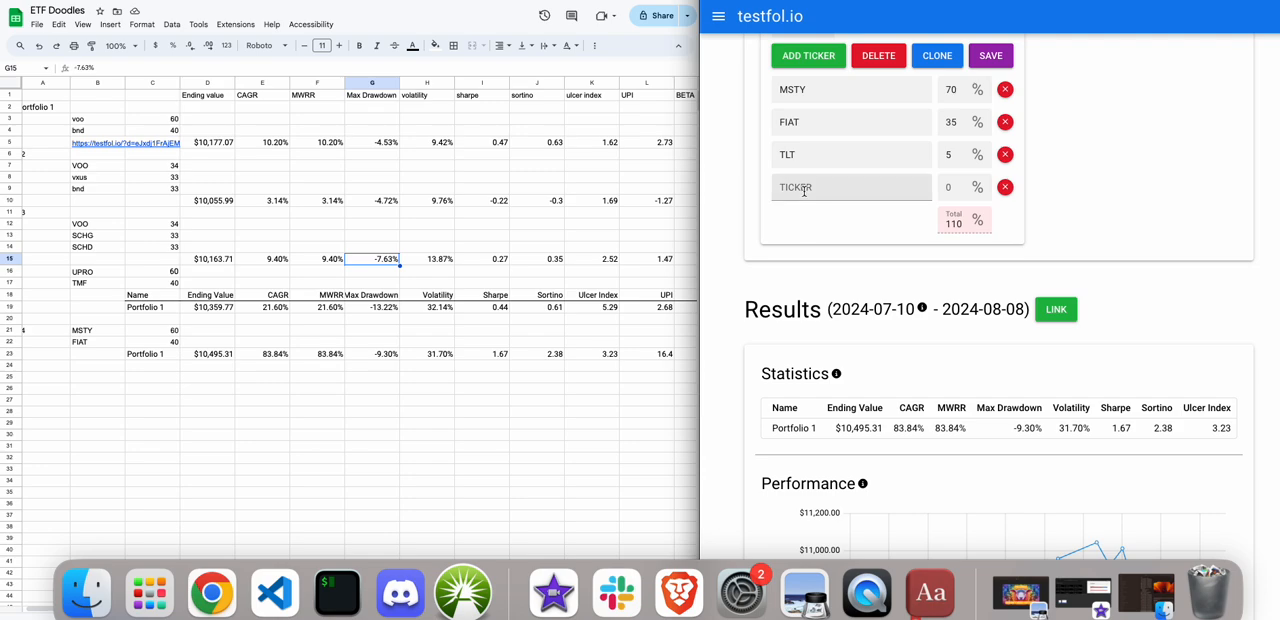
{"action": "left_click", "coordinate": [1005, 188]}
{"action": "scroll", "coordinate": [813, 80], "scroll_direction": "up", "scroll_amount": 4}
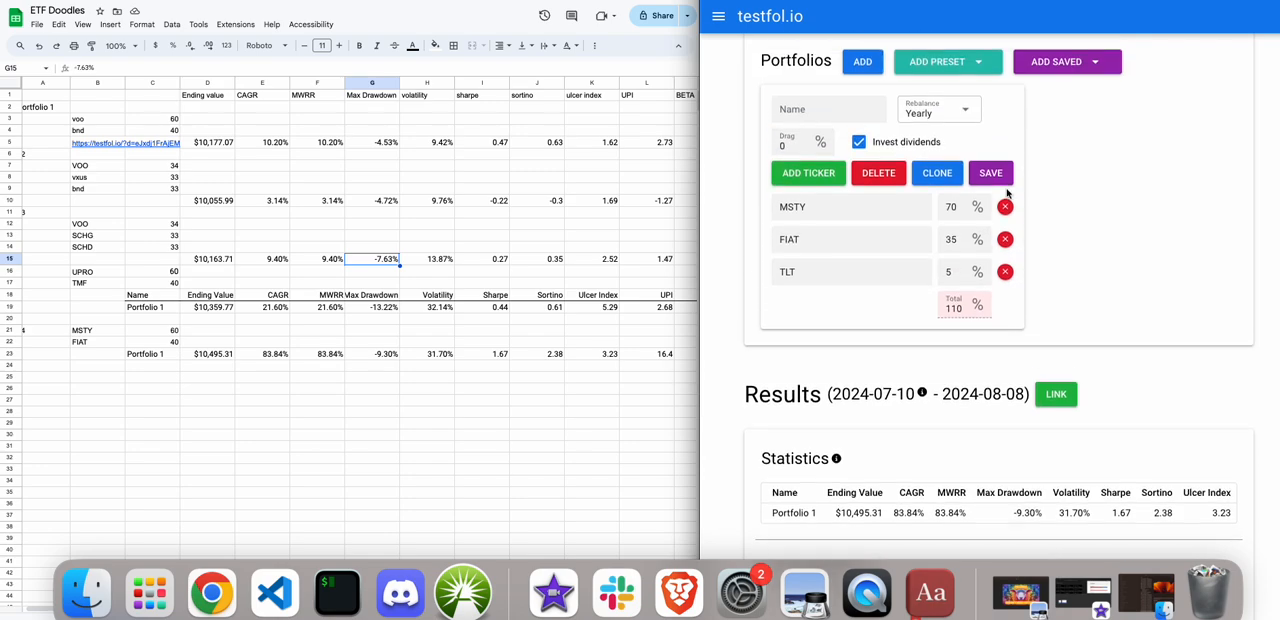
{"action": "left_click", "coordinate": [794, 62]}
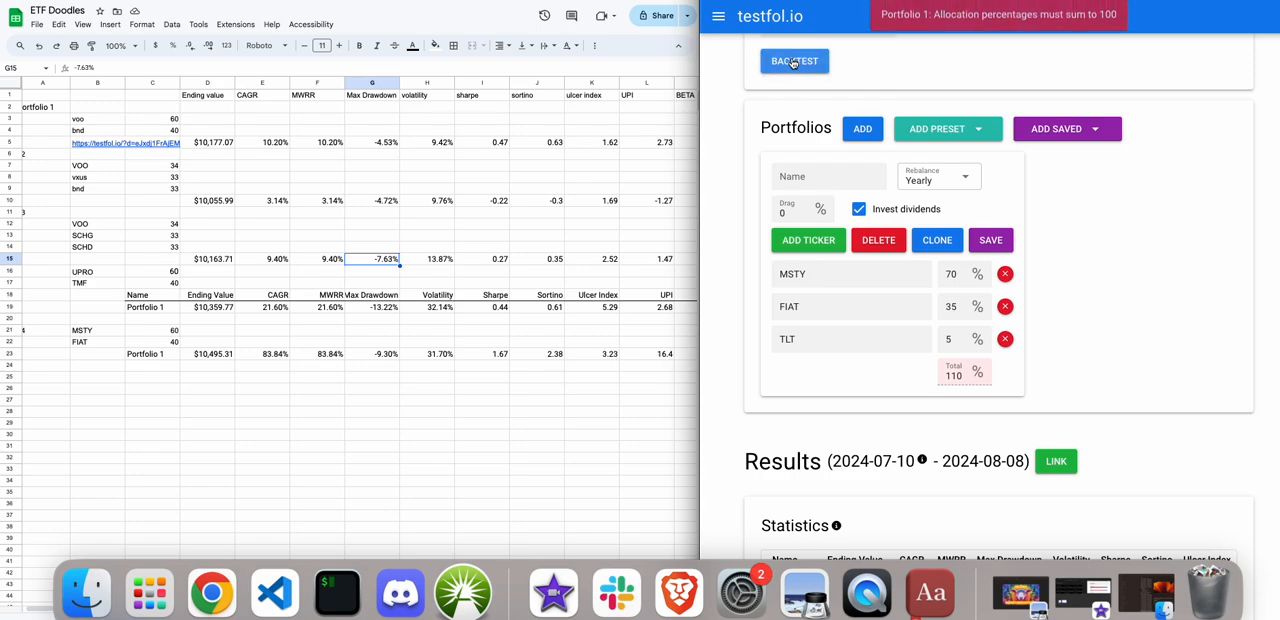
Set the FIAT weight to 25% and run the backtest of the MSTY/FIAT/TLT portfolio.
{"action": "left_click", "coordinate": [953, 307]}
{"action": "key", "text": "Left"}
{"action": "key", "text": "BackSpace"}
{"action": "type", "text": "2"}
{"action": "left_click", "coordinate": [780, 62]}
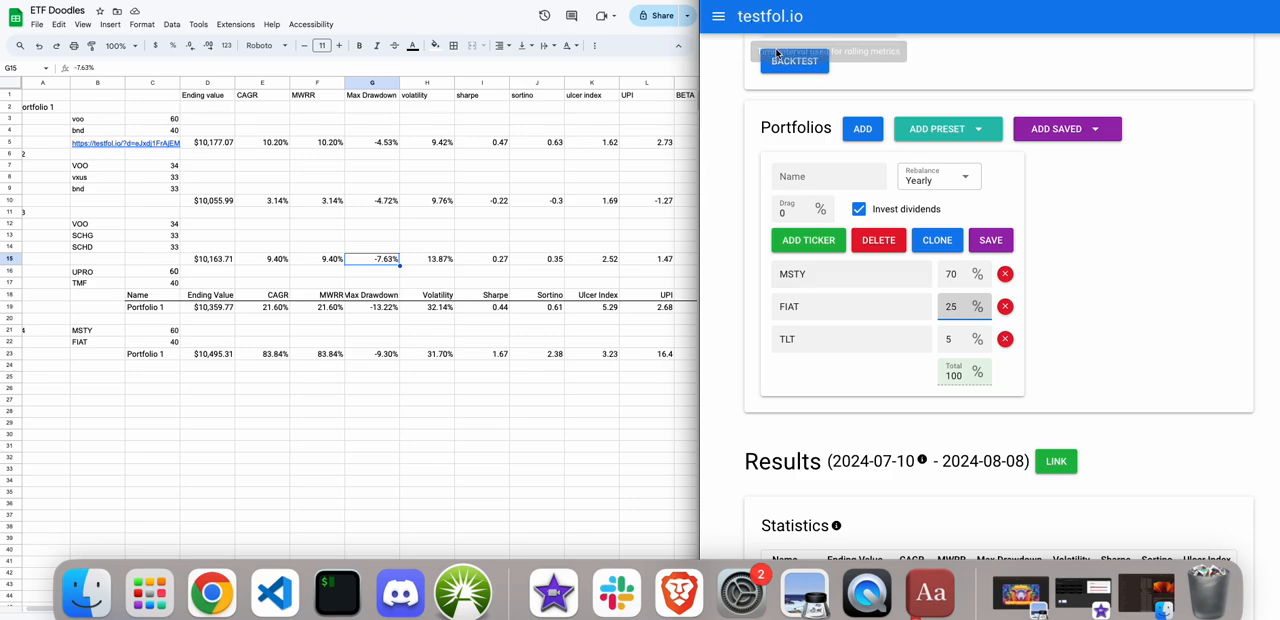
{"action": "scroll", "coordinate": [780, 62], "scroll_direction": "down", "scroll_amount": 3}
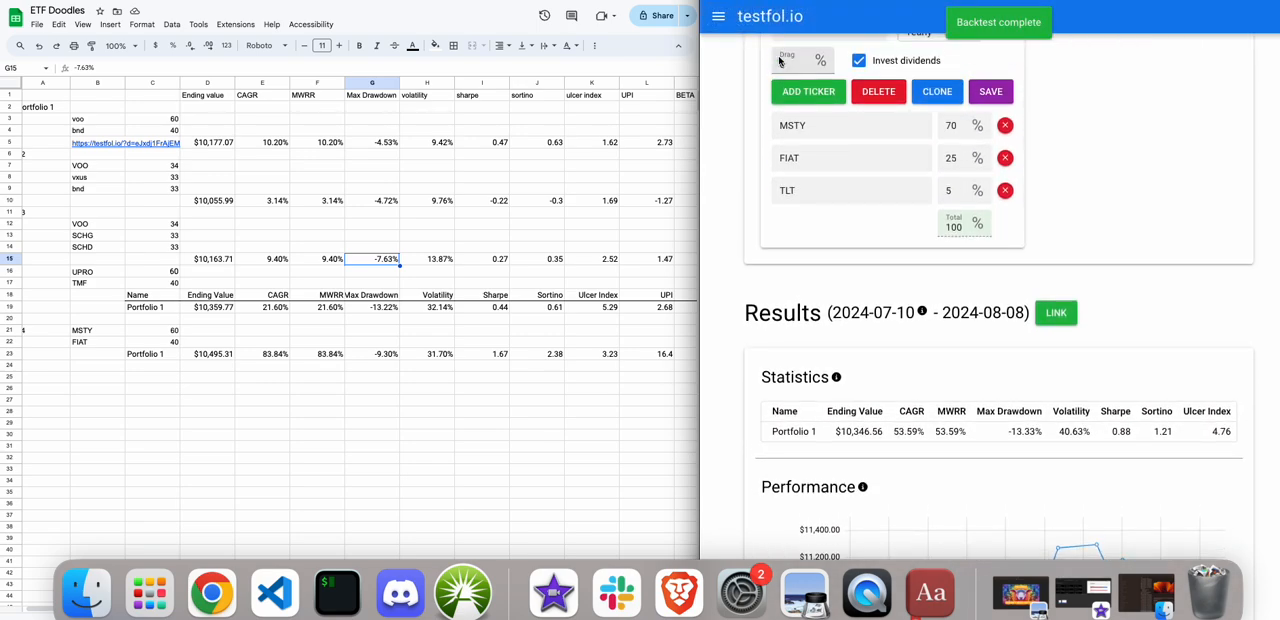
Enter the tickers MSTY, FIAT and TLT in cells B24 to B26 of the ETF Doodles sheet.
{"action": "left_click", "coordinate": [85, 382]}
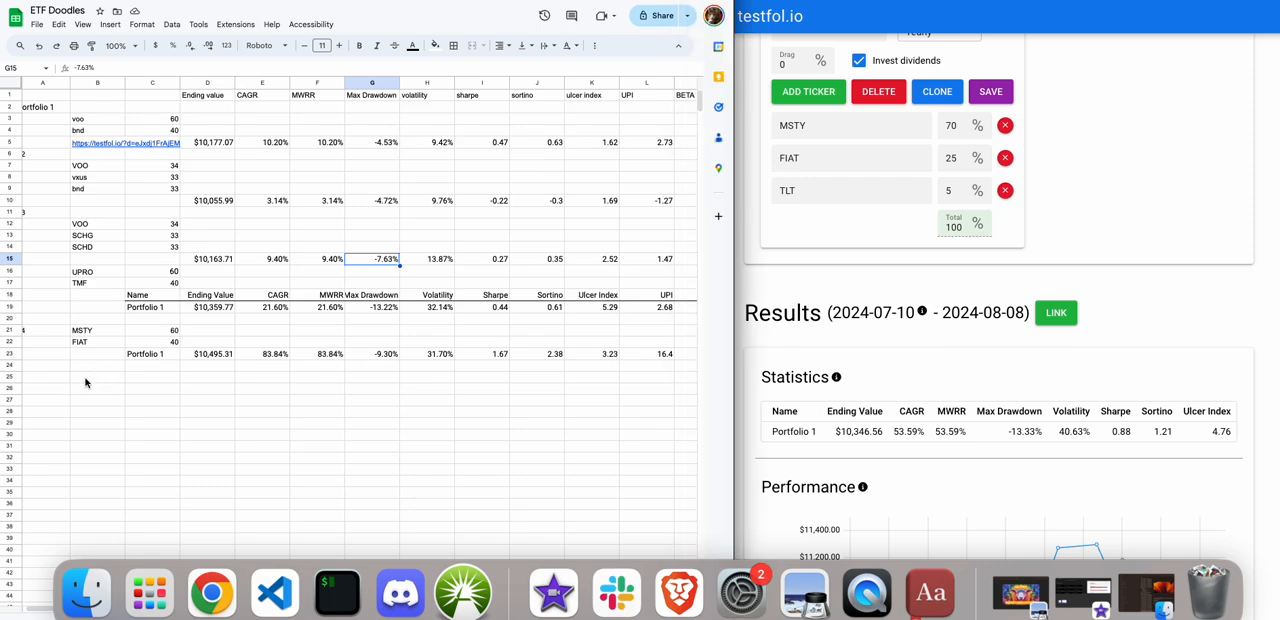
{"action": "left_click", "coordinate": [85, 382]}
{"action": "left_click", "coordinate": [84, 372]}
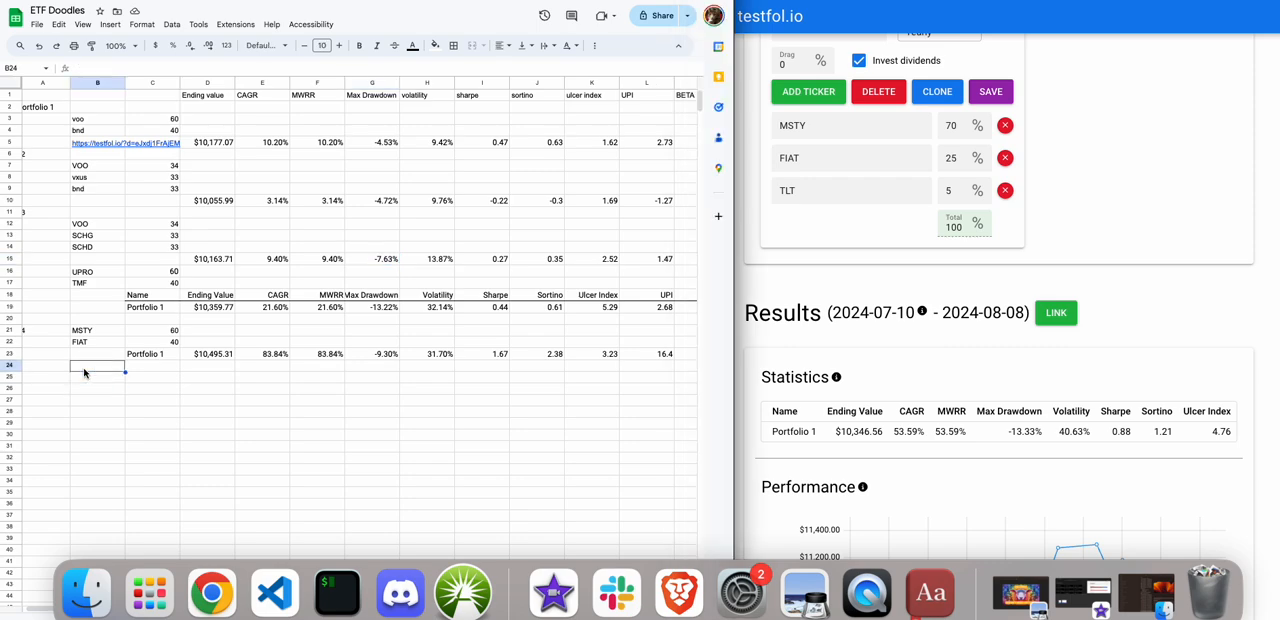
{"action": "type", "text": "MSTY"}
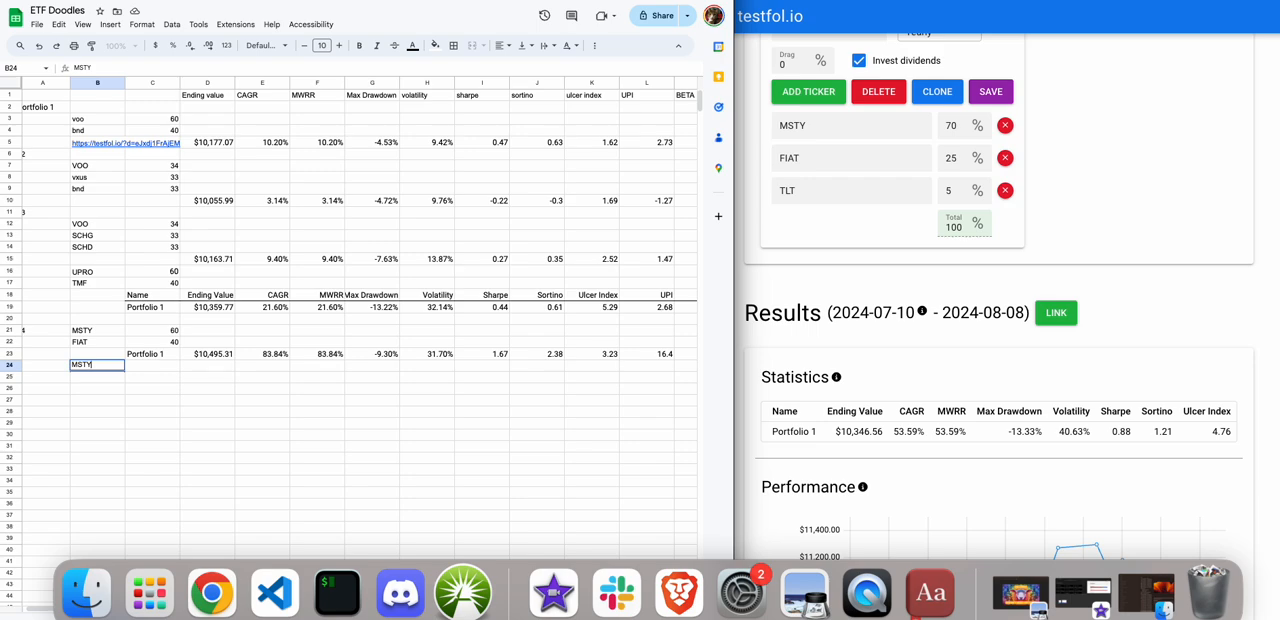
{"action": "key", "text": "Return"}
{"action": "type", "text": "FIAT"}
{"action": "key", "text": "Return"}
{"action": "type", "text": "TLT"}
{"action": "key", "text": "Up"}
{"action": "key", "text": "Up"}
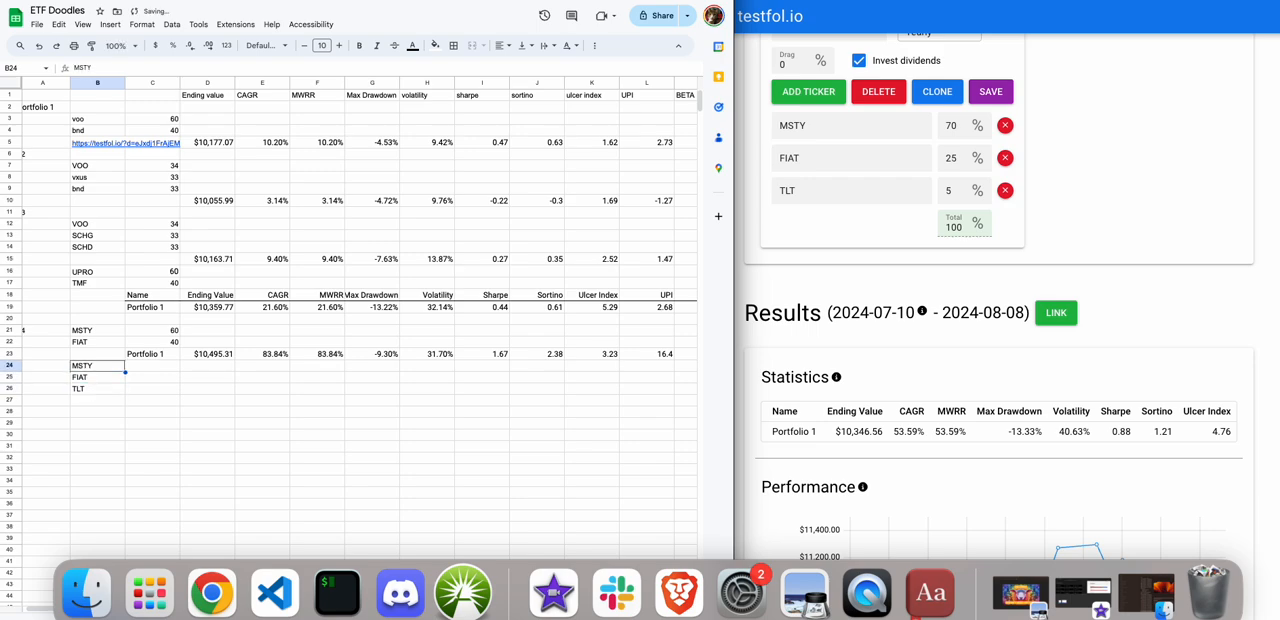
Enter the weights 70, 25 and 5 beside MSTY, FIAT and TLT in cells C24 to C26.
{"action": "key", "text": "Right"}
{"action": "type", "text": "70"}
{"action": "key", "text": "Tab"}
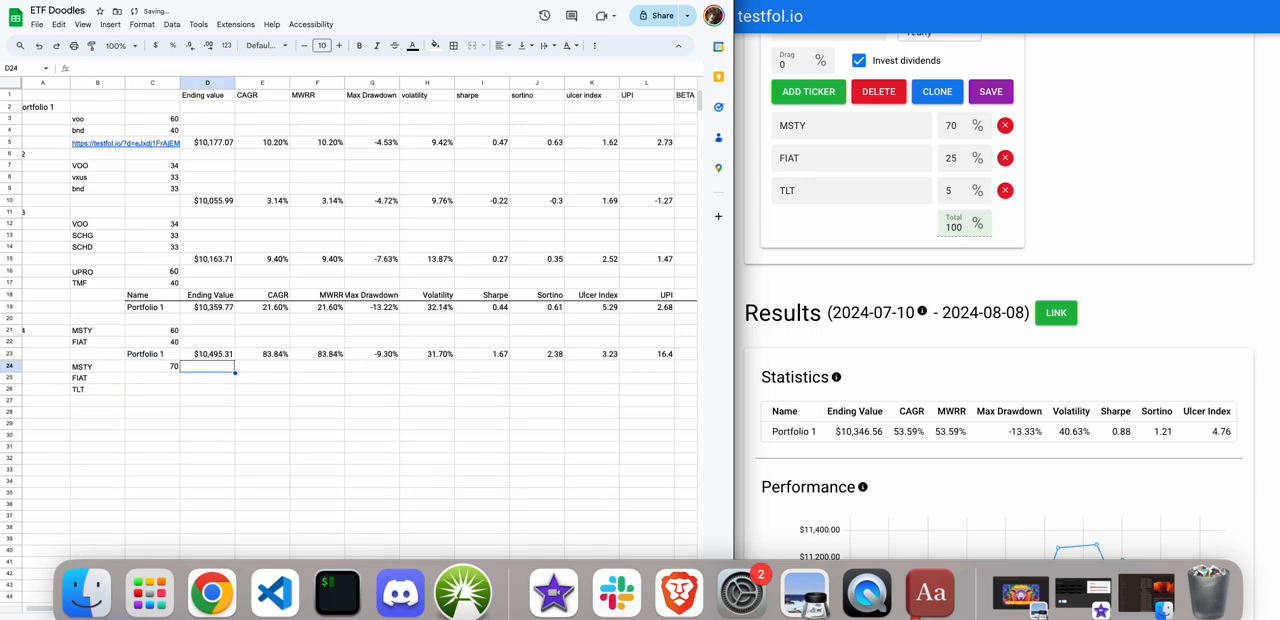
{"action": "key", "text": "Return"}
{"action": "type", "text": "25"}
{"action": "key", "text": "Return"}
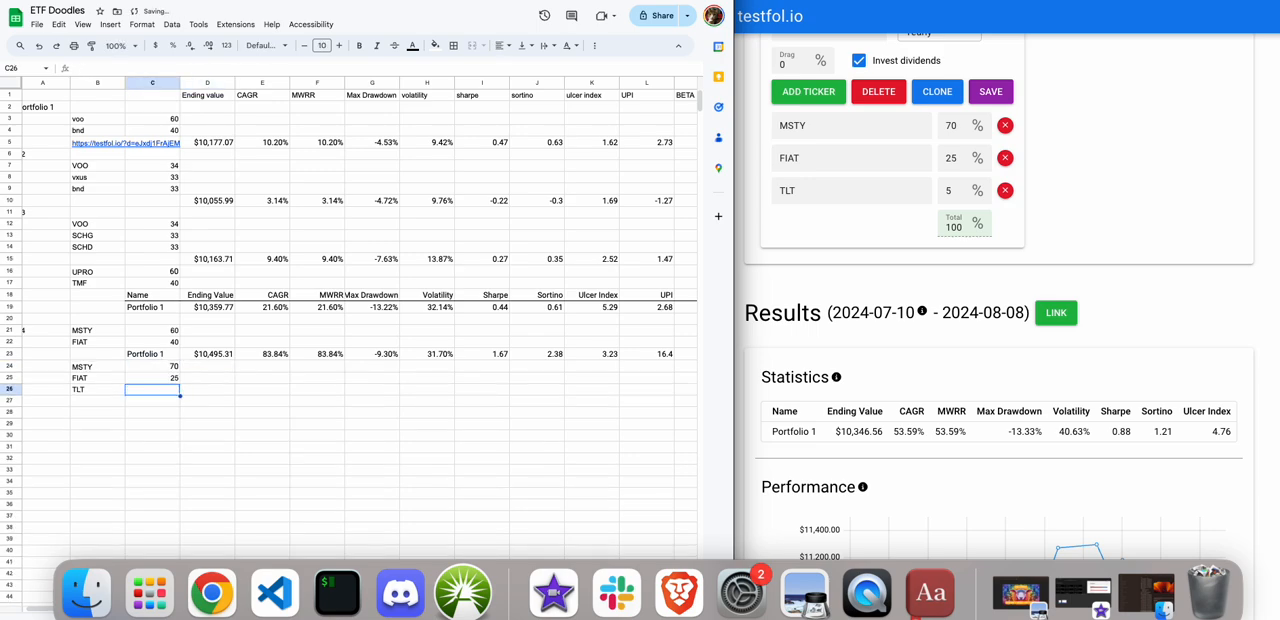
{"action": "type", "text": "5"}
{"action": "left_click", "coordinate": [214, 427]}
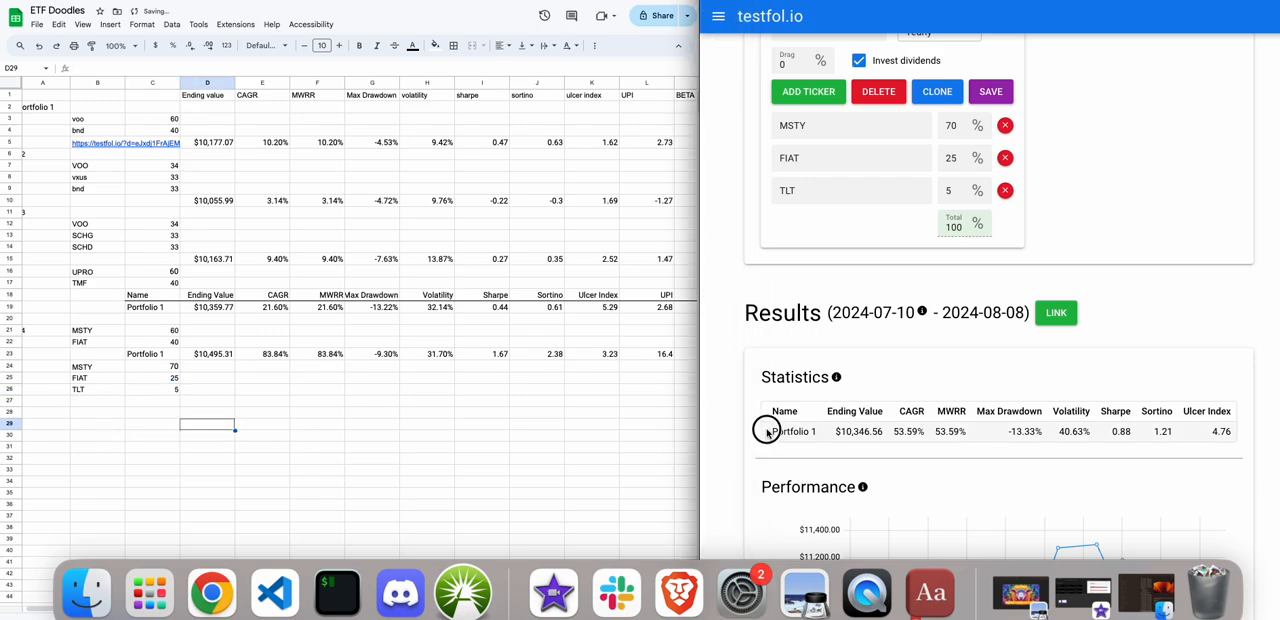
Copy the Portfolio 1 statistics row from testfol.io and paste it into the sheet starting at cell C27.
{"action": "mouse_move", "coordinate": [767, 432]}
{"action": "left_mouse_down"}
{"action": "mouse_move", "coordinate": [769, 460]}
{"action": "mouse_move", "coordinate": [768, 433]}
{"action": "left_mouse_up"}
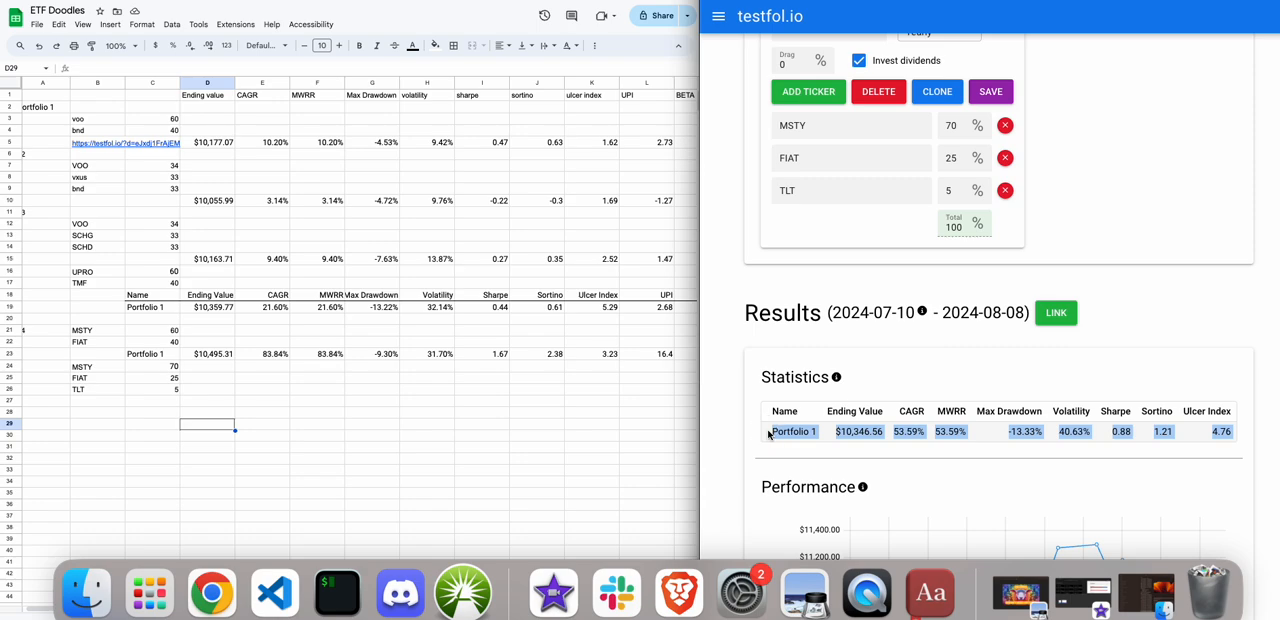
{"action": "left_click", "coordinate": [157, 404]}
{"action": "left_click", "coordinate": [157, 404]}
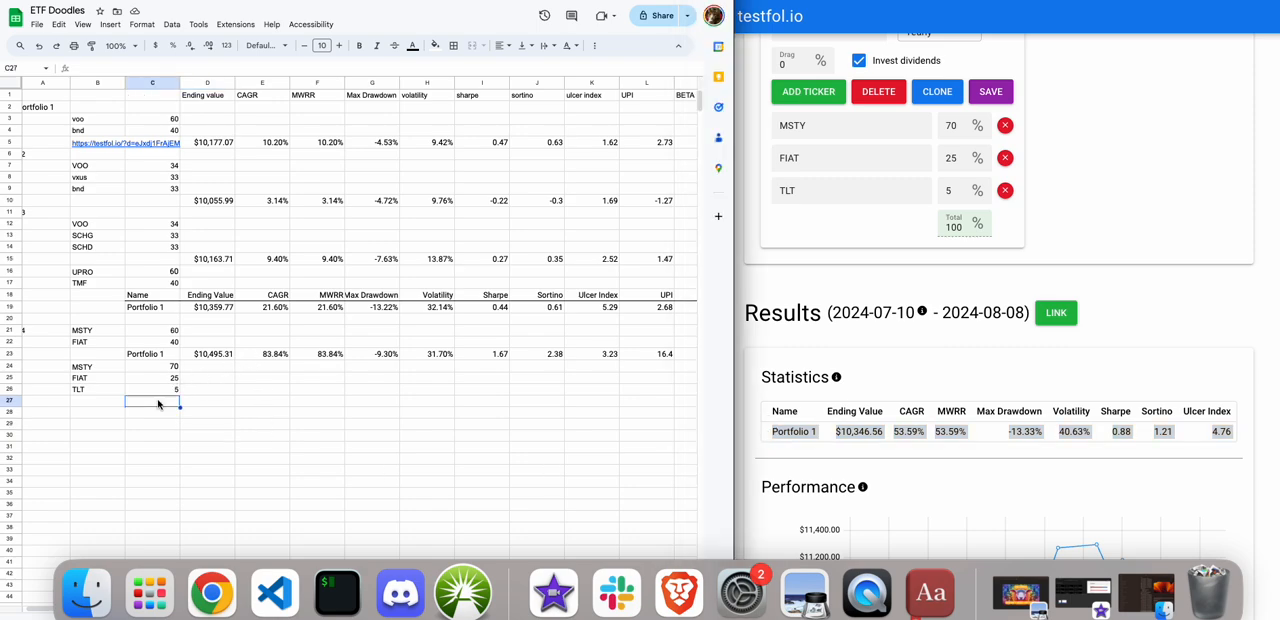
{"action": "type", "text": "Portfolio 1\t$10,346.56\t53.59%\t53.59%\t-13.33%\t40.63%\t0.88\t1.21\t4.76\t7.52"}
Clear the formatting of cell C28 below the pasted statistics row.
{"action": "left_click", "coordinate": [177, 429]}
{"action": "left_click", "coordinate": [163, 412]}
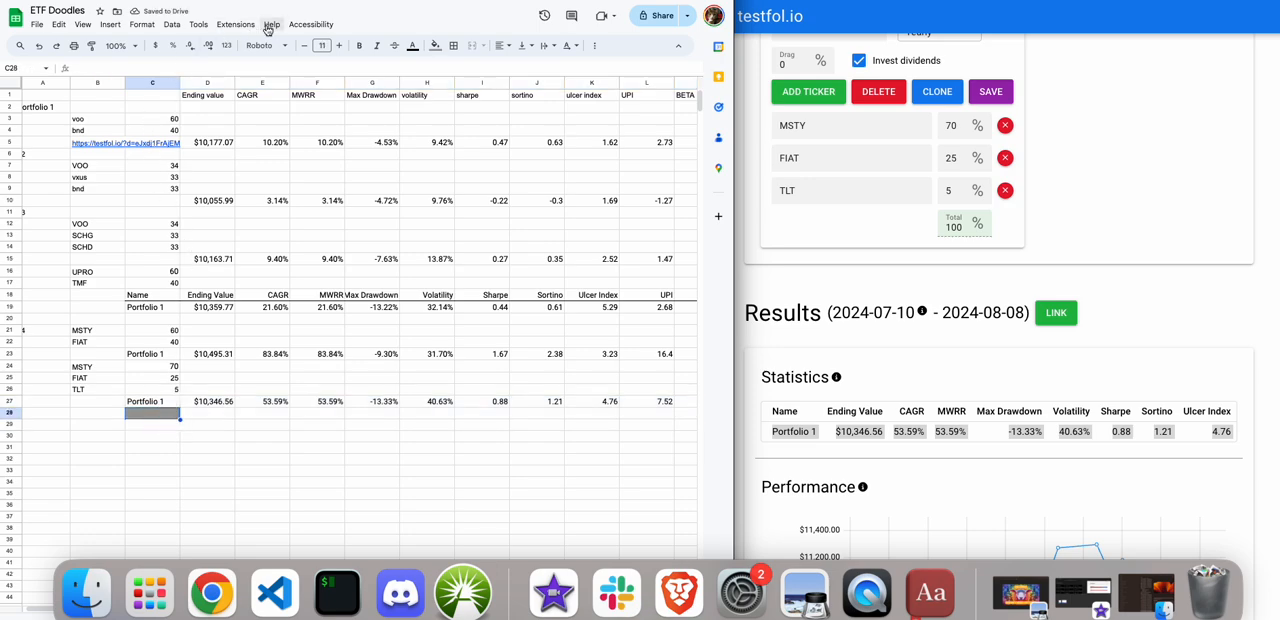
{"action": "left_click", "coordinate": [142, 24]}
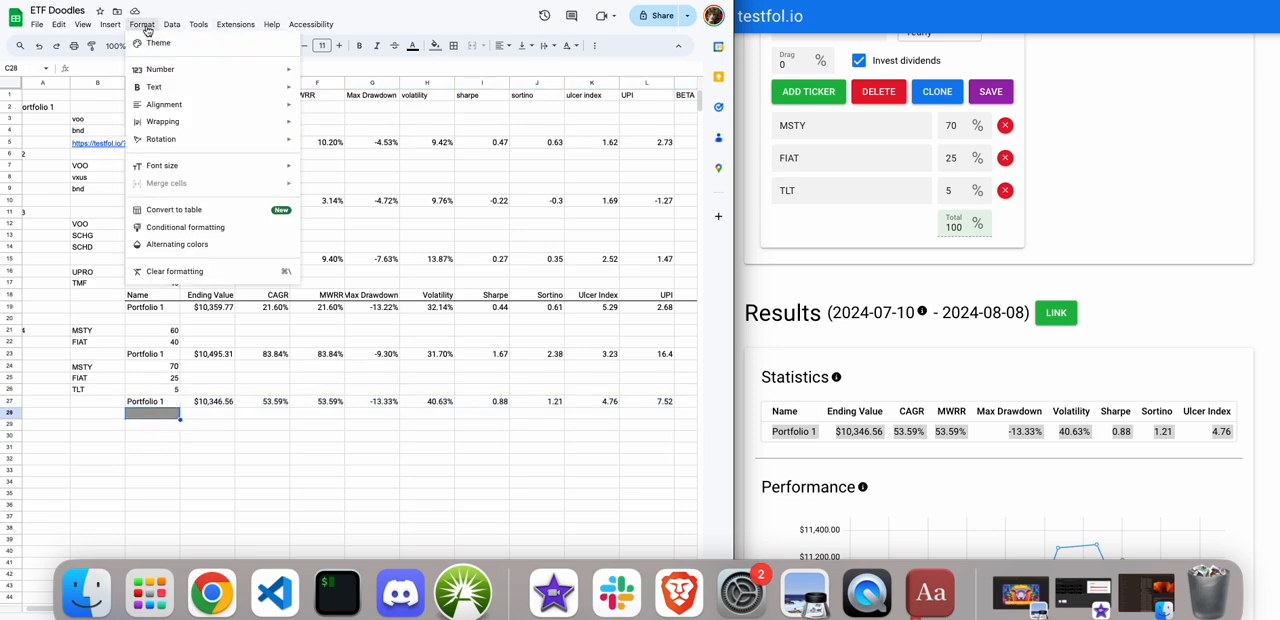
{"action": "left_click", "coordinate": [157, 271]}
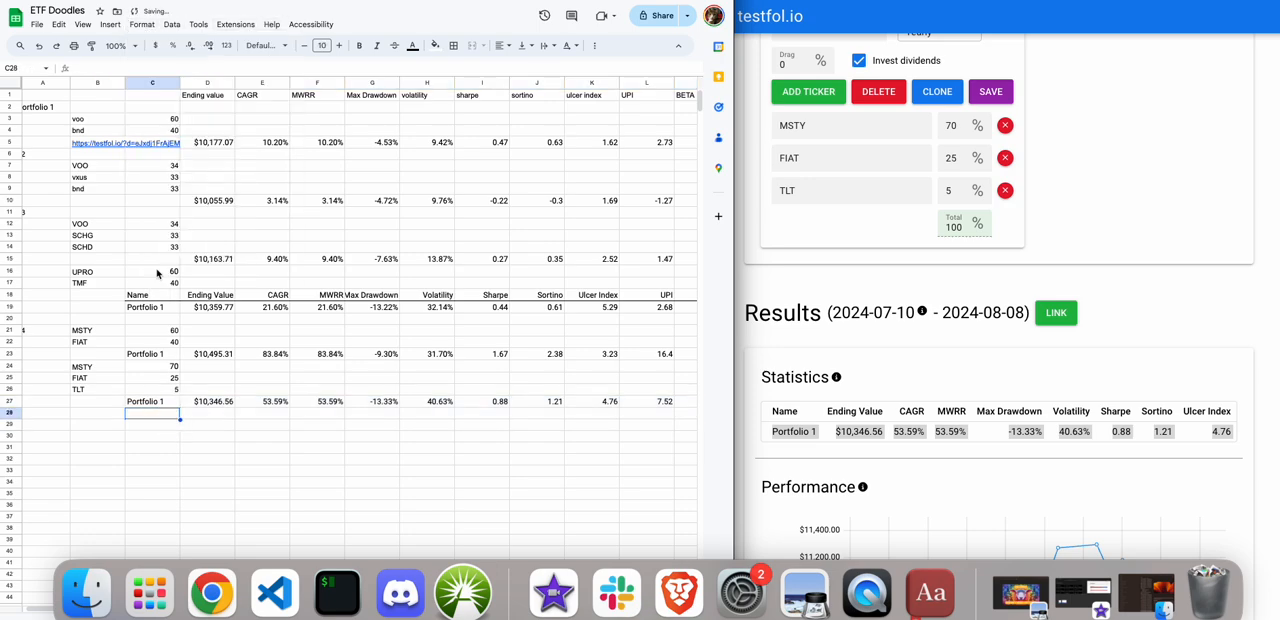
{"action": "left_click", "coordinate": [167, 475]}
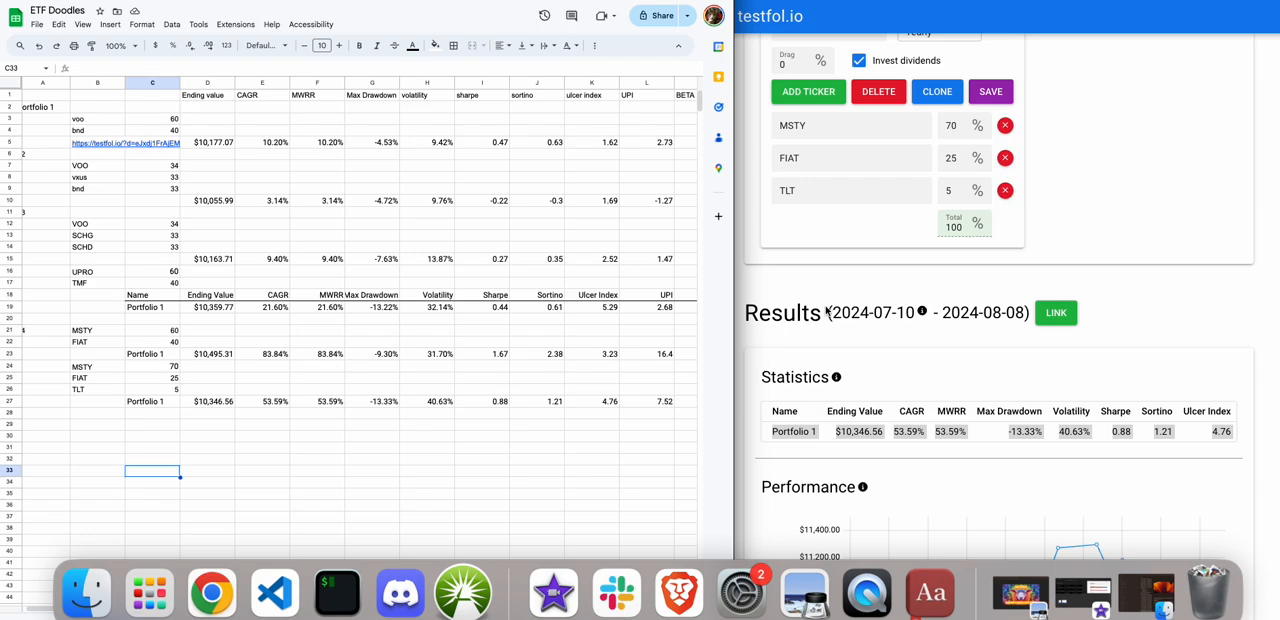
Examine the peak and the following decline in the testfol.io performance chart.
{"action": "scroll", "coordinate": [826, 311], "scroll_direction": "down", "scroll_amount": 2}
{"action": "scroll", "coordinate": [826, 311], "scroll_direction": "down", "scroll_amount": 4}
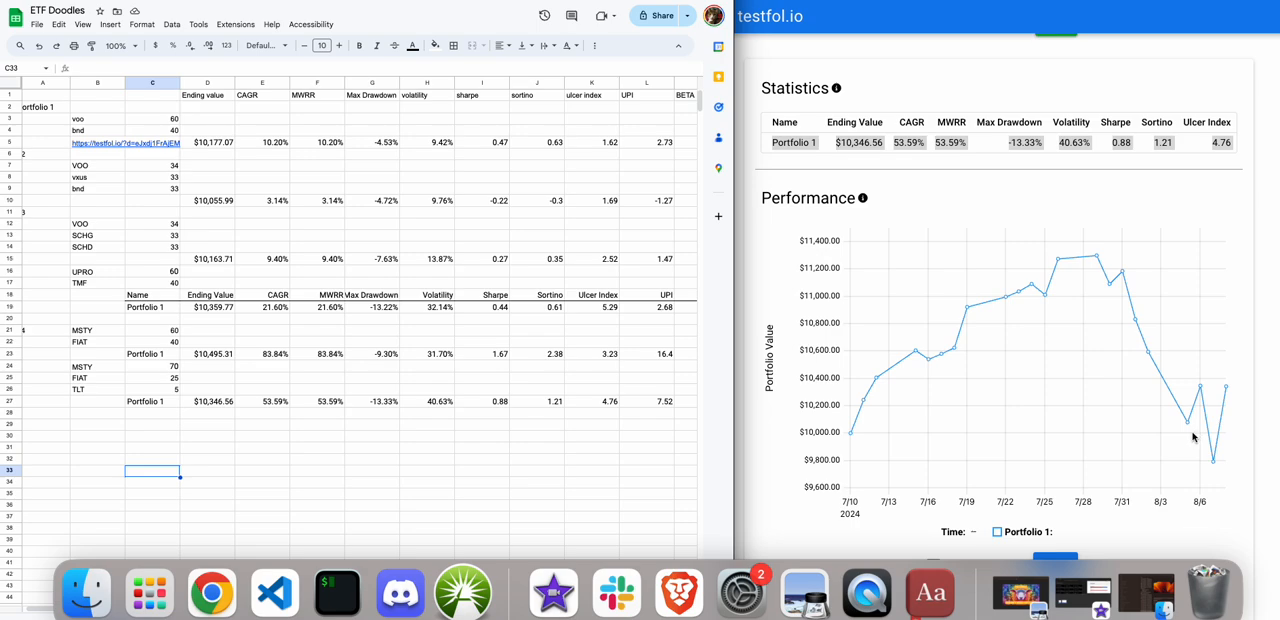
{"action": "left_click", "coordinate": [1096, 258]}
{"action": "mouse_move", "coordinate": [1097, 259]}
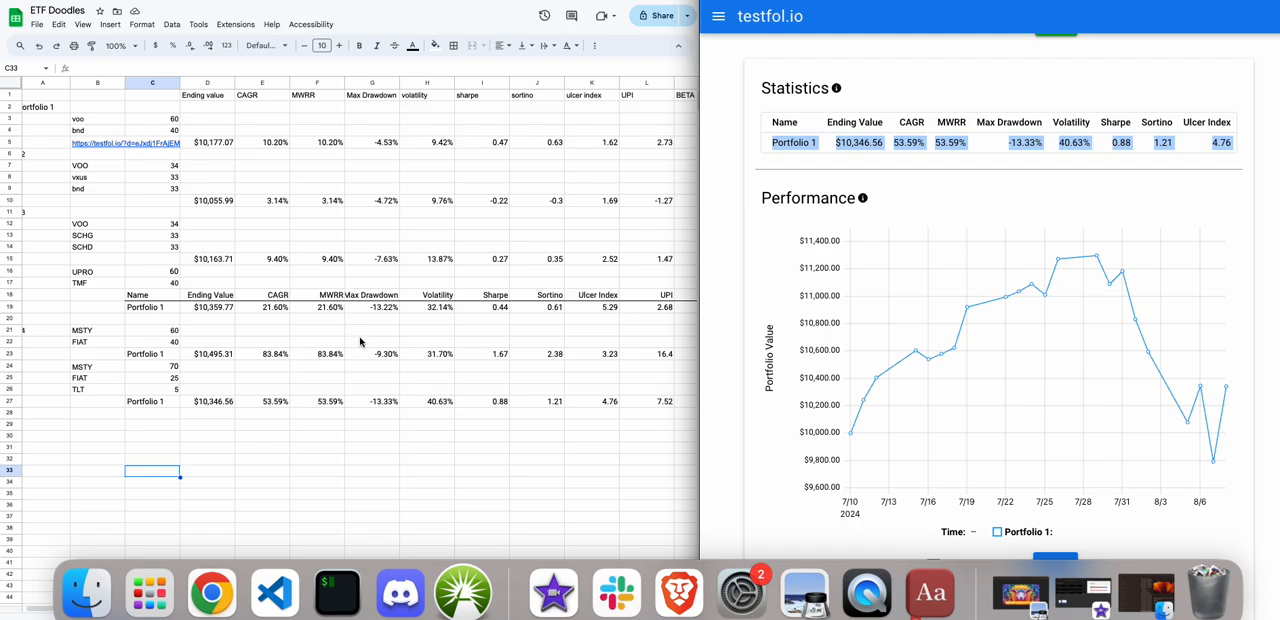
Compare the ending values of the MSTY/FIAT/TLT, UPRO/TMF and MSTY/FIAT portfolios in cells D27, D19 and D23.
{"action": "scroll", "coordinate": [364, 346], "scroll_direction": "down", "scroll_amount": 1}
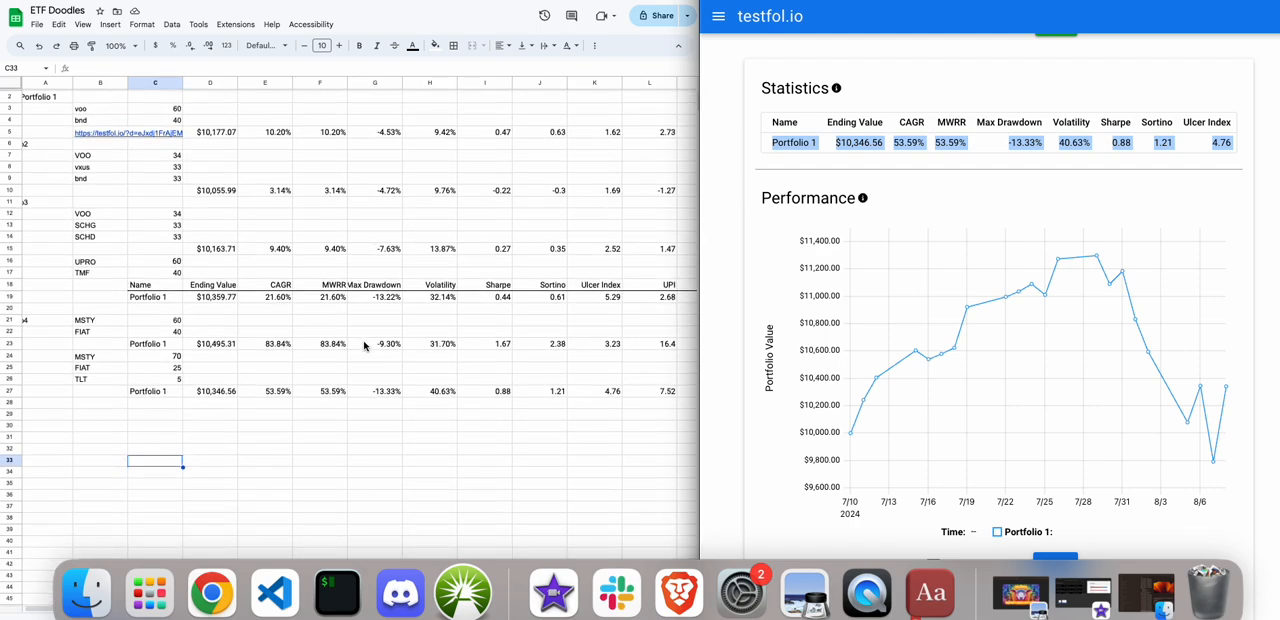
{"action": "left_click", "coordinate": [228, 398]}
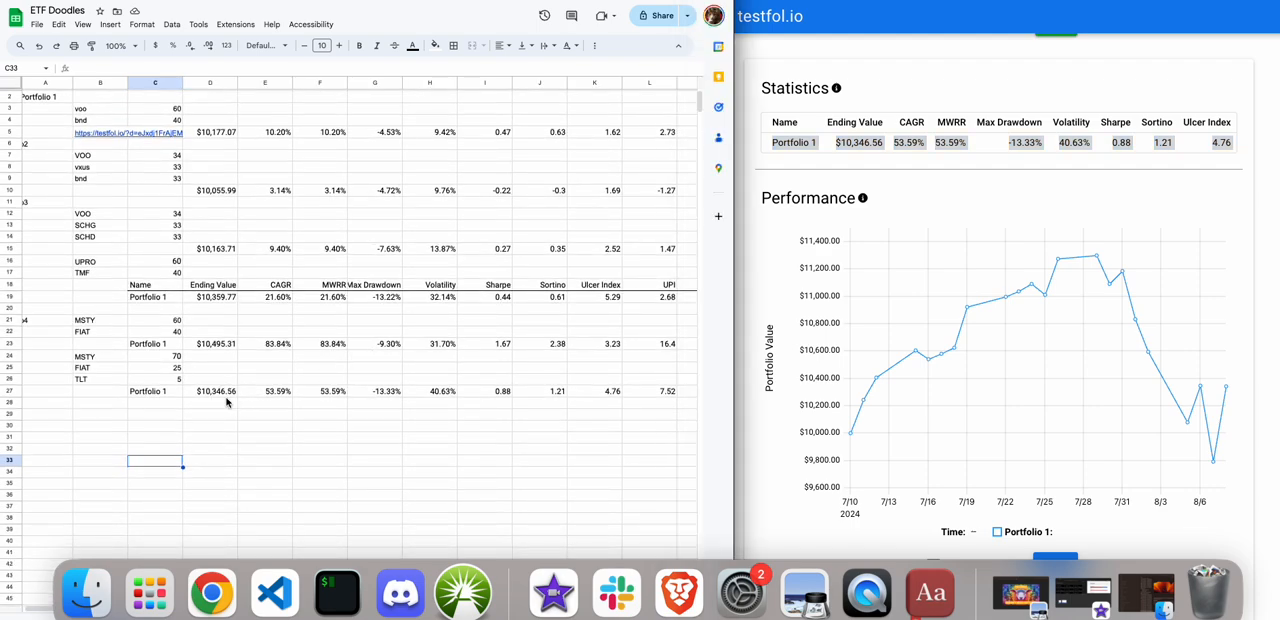
{"action": "left_click", "coordinate": [225, 395]}
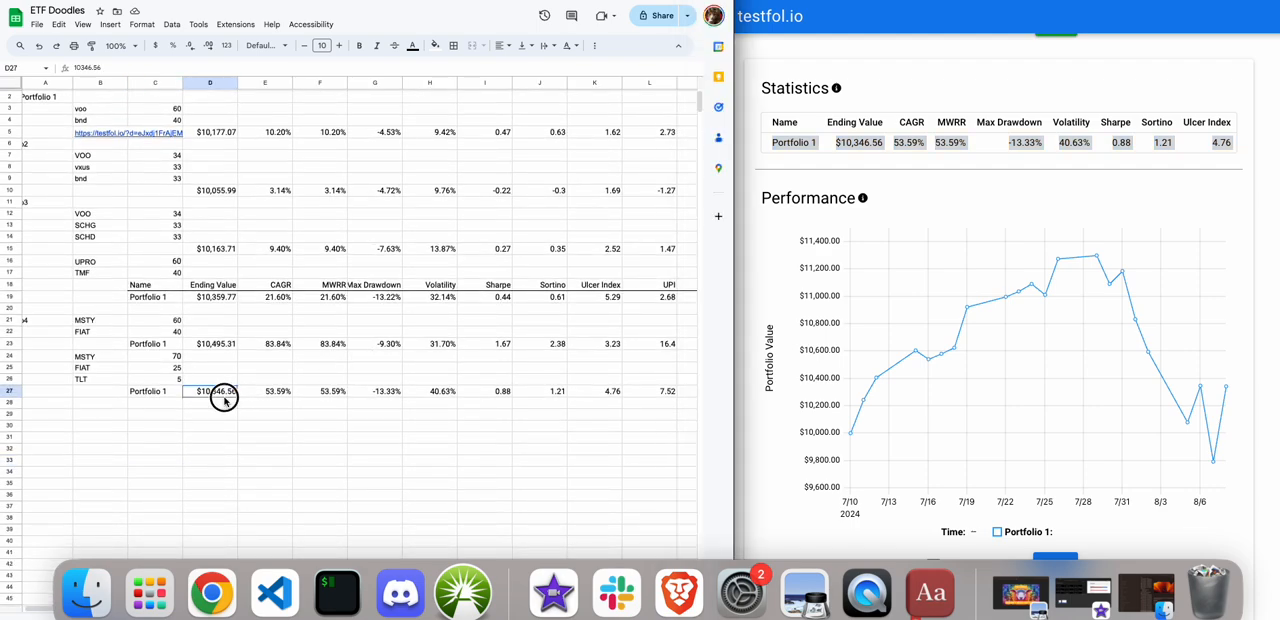
{"action": "left_click", "coordinate": [214, 298]}
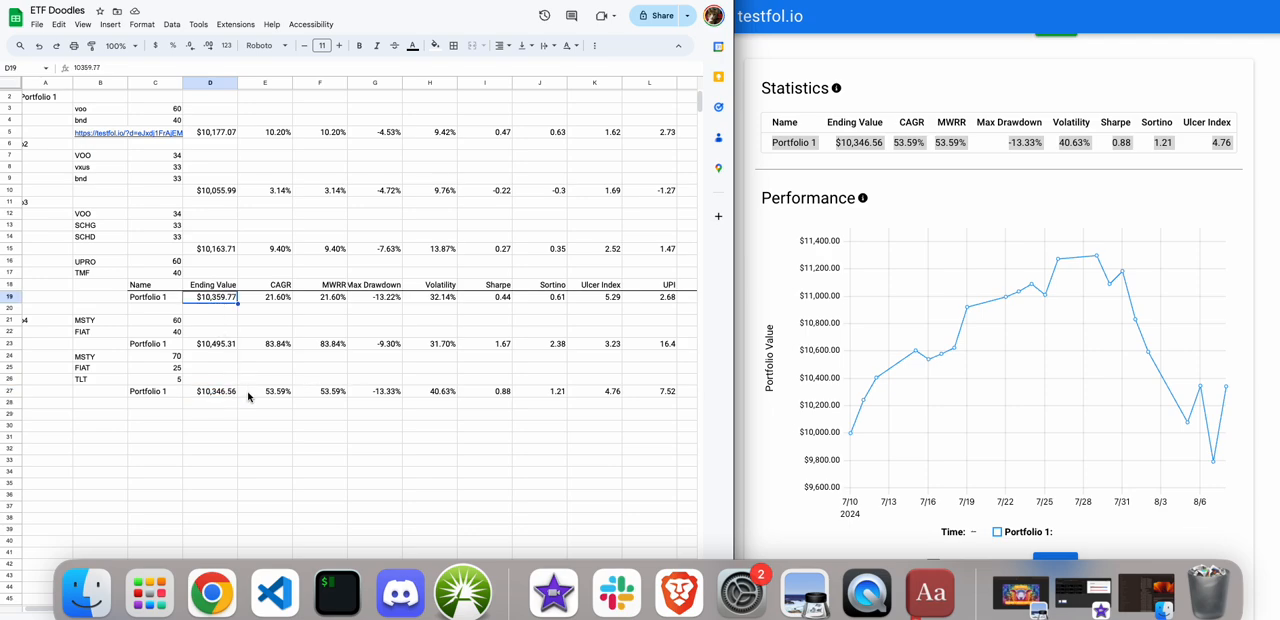
{"action": "left_click", "coordinate": [200, 344]}
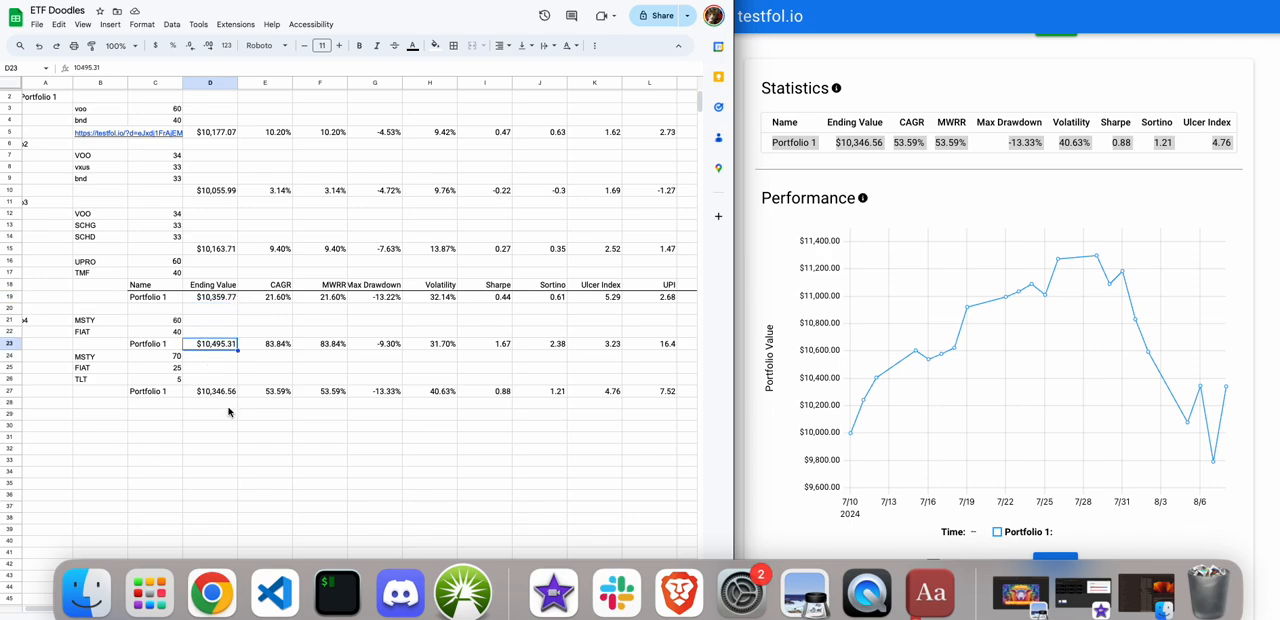
{"action": "left_click", "coordinate": [891, 98]}
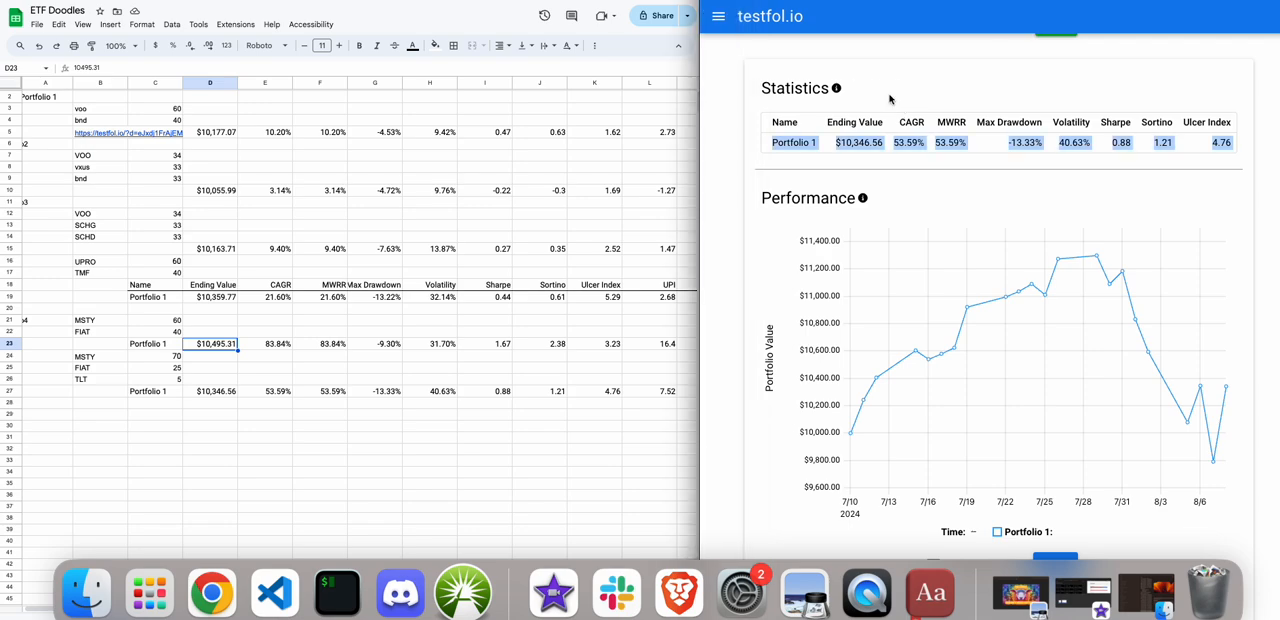
{"action": "left_click", "coordinate": [936, 1]}
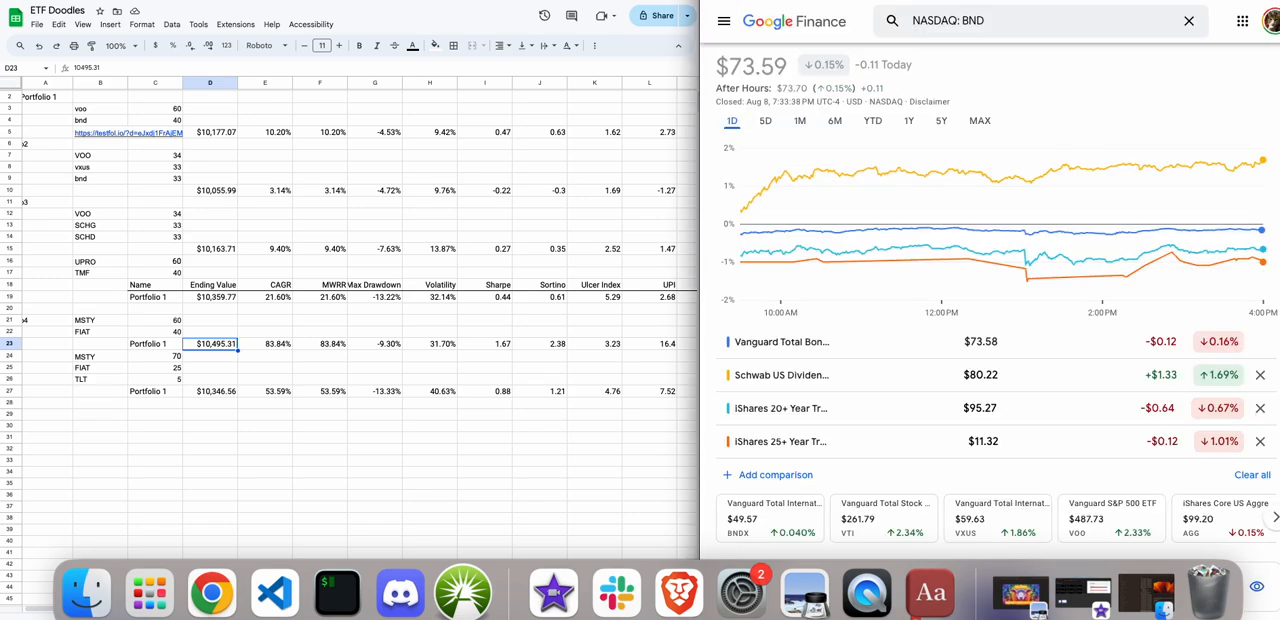
{"action": "left_click", "coordinate": [868, 1]}
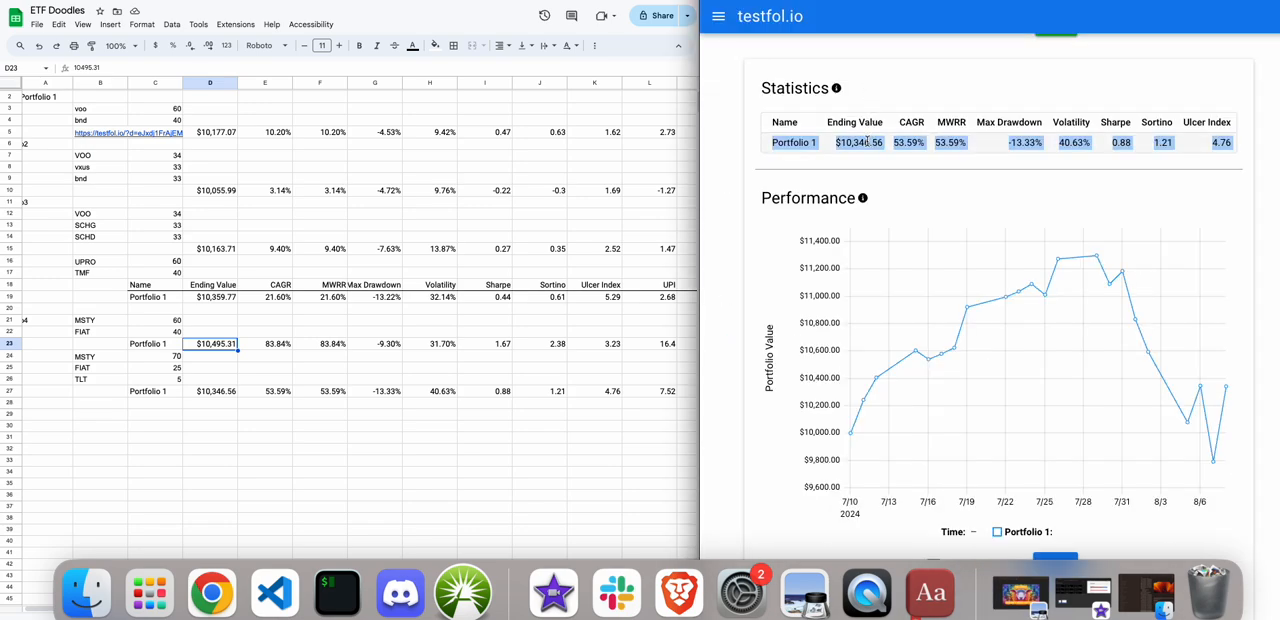
Replace the third ticker TLT with SCHD in the testfol.io portfolio.
{"action": "scroll", "coordinate": [867, 141], "scroll_direction": "up", "scroll_amount": 2}
{"action": "scroll", "coordinate": [867, 141], "scroll_direction": "up", "scroll_amount": 3}
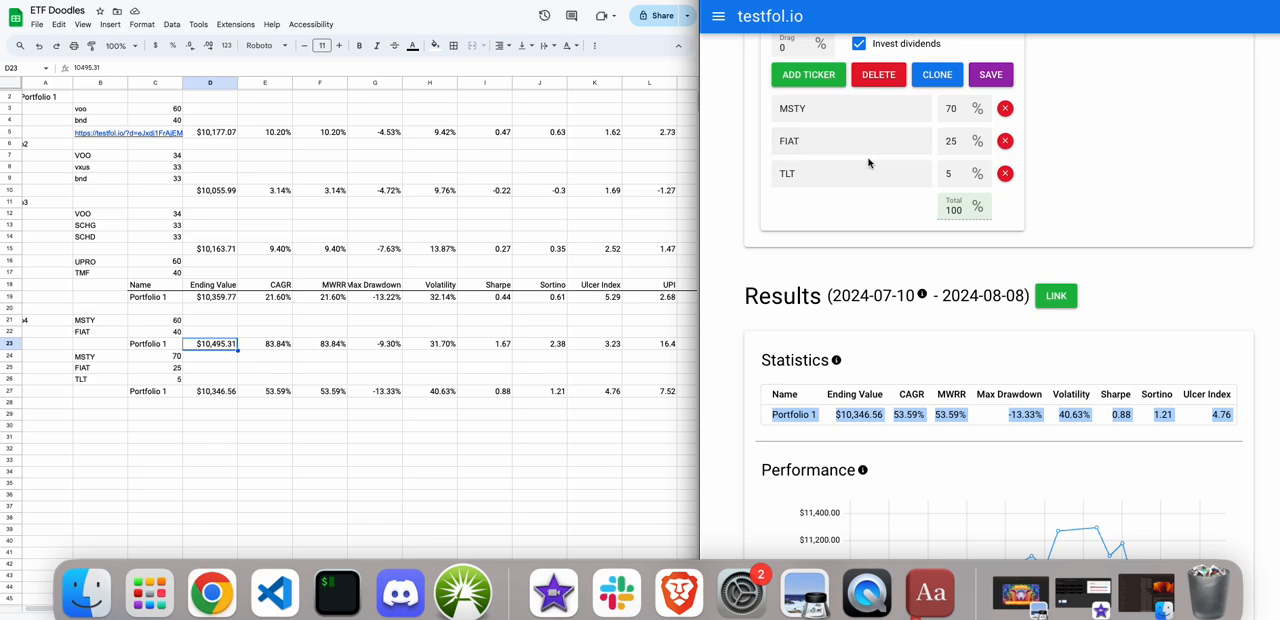
{"action": "left_click", "coordinate": [825, 146]}
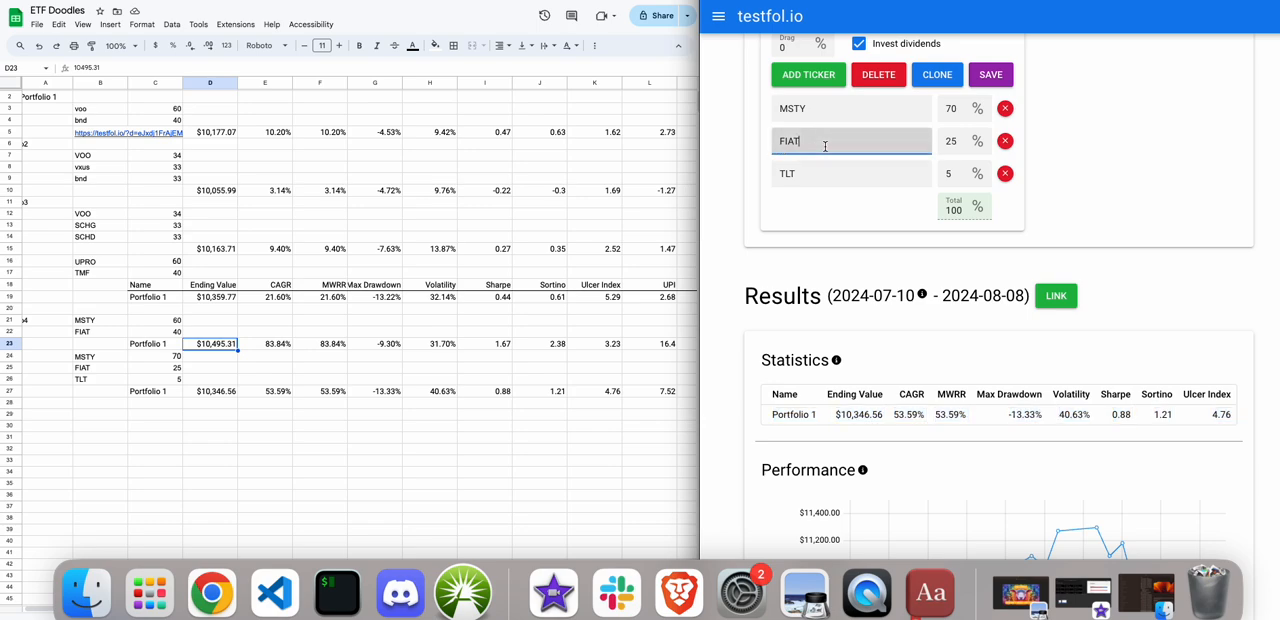
{"action": "scroll", "coordinate": [825, 146], "scroll_direction": "down", "scroll_amount": 1}
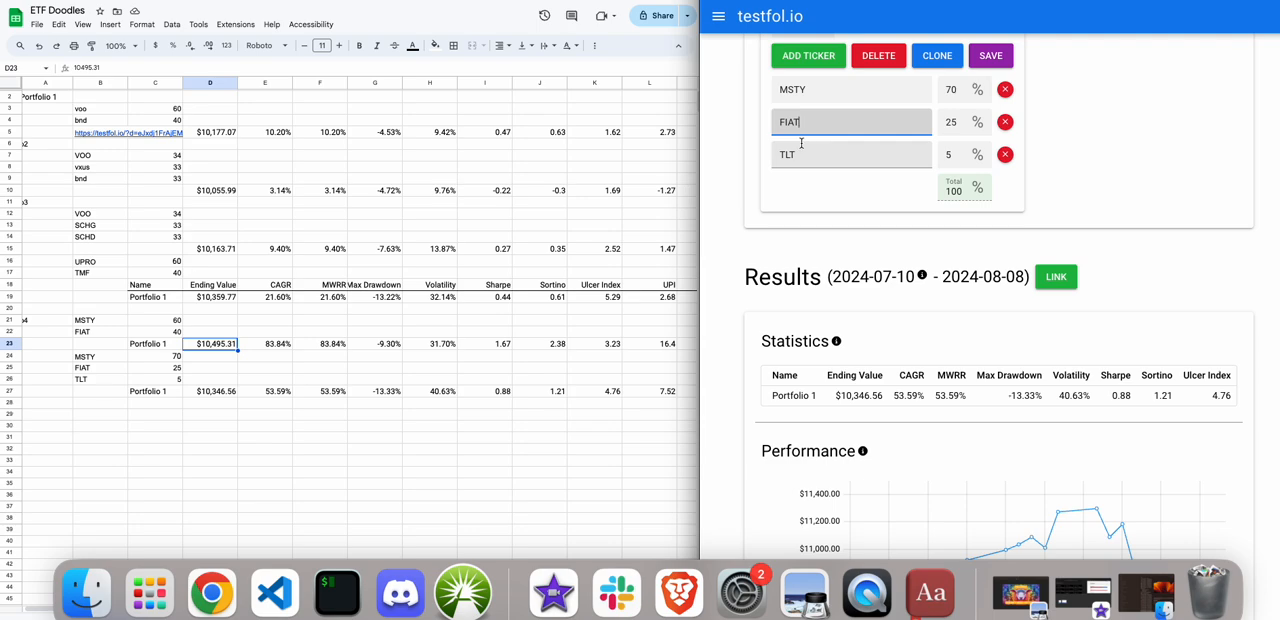
{"action": "left_click_drag", "start_coordinate": [797, 156], "coordinate": [764, 157]}
{"action": "type", "text": "SCHD"}
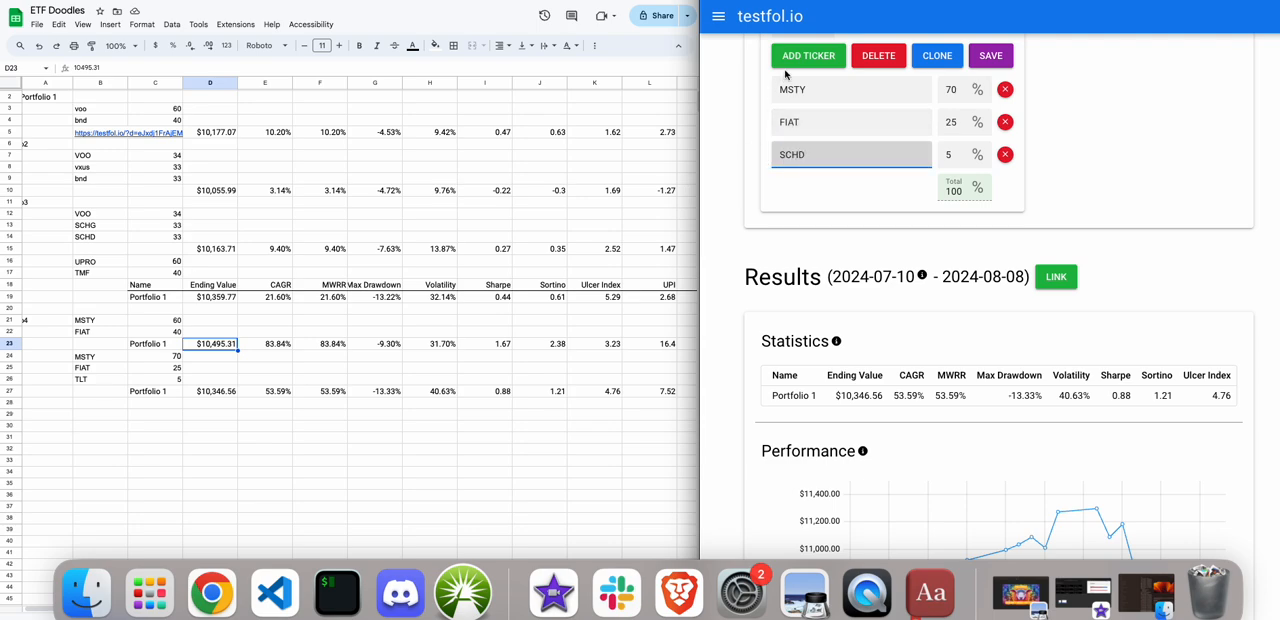
Run the backtest of the MSTY/FIAT/SCHD portfolio and view its statistics.
{"action": "scroll", "coordinate": [785, 75], "scroll_direction": "up", "scroll_amount": 3}
{"action": "scroll", "coordinate": [785, 74], "scroll_direction": "up", "scroll_amount": 2}
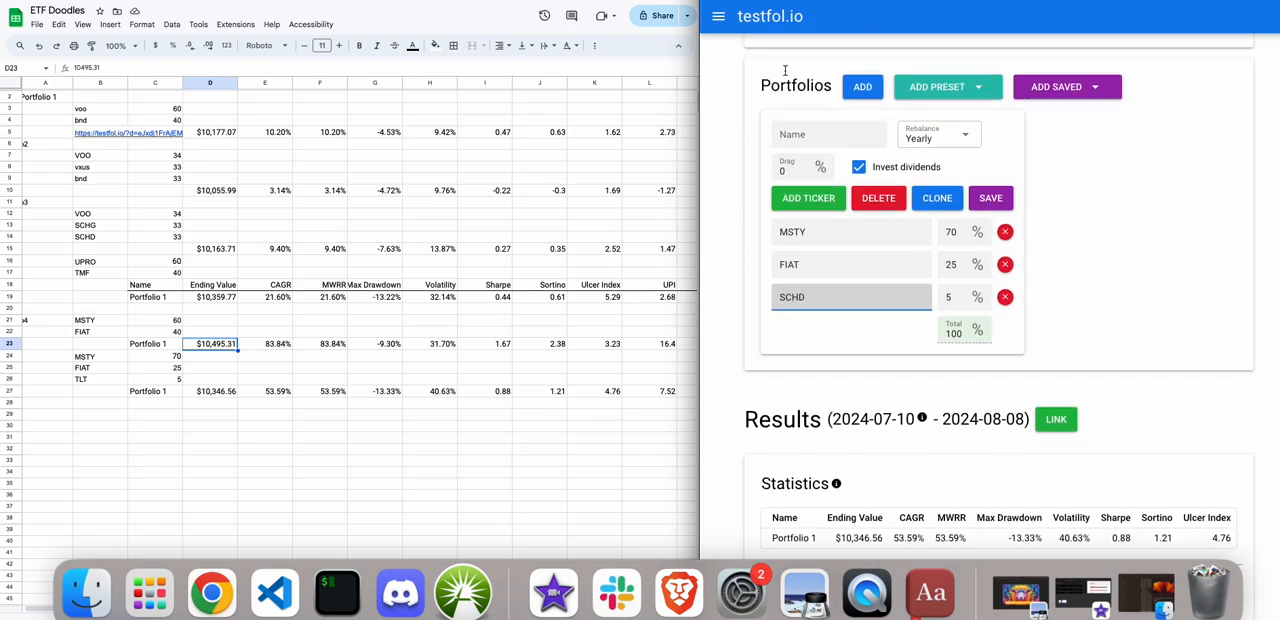
{"action": "left_click", "coordinate": [785, 67]}
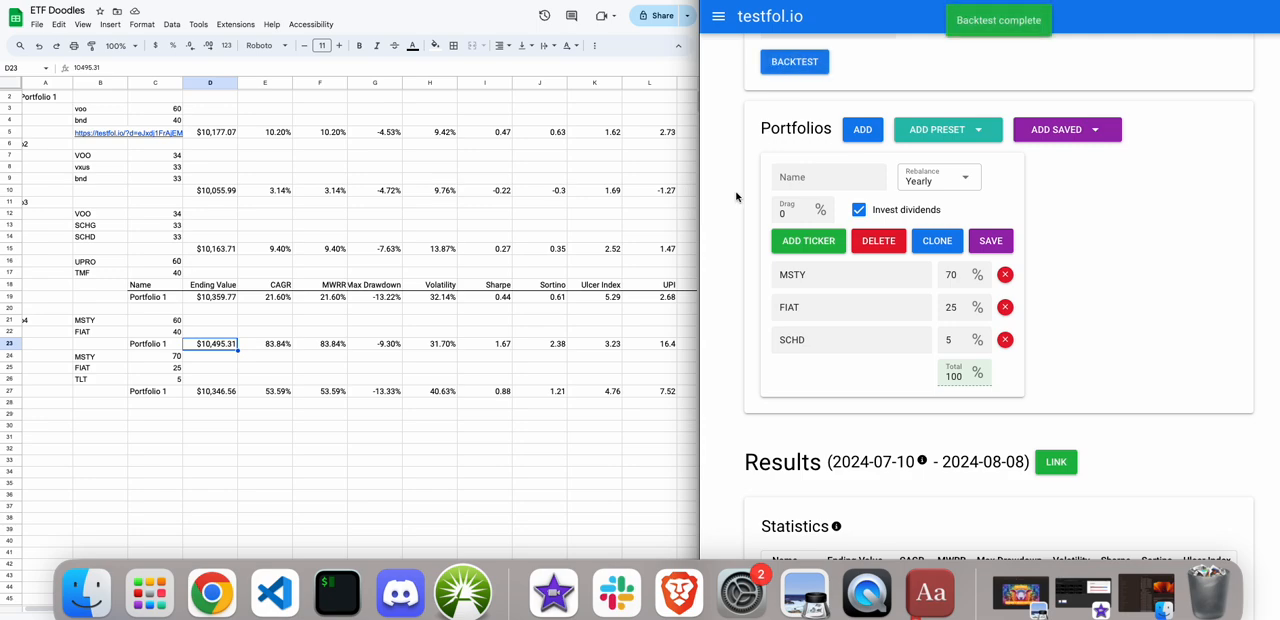
{"action": "scroll", "coordinate": [737, 197], "scroll_direction": "down", "scroll_amount": 6}
{"action": "scroll", "coordinate": [737, 197], "scroll_direction": "up", "scroll_amount": 3}
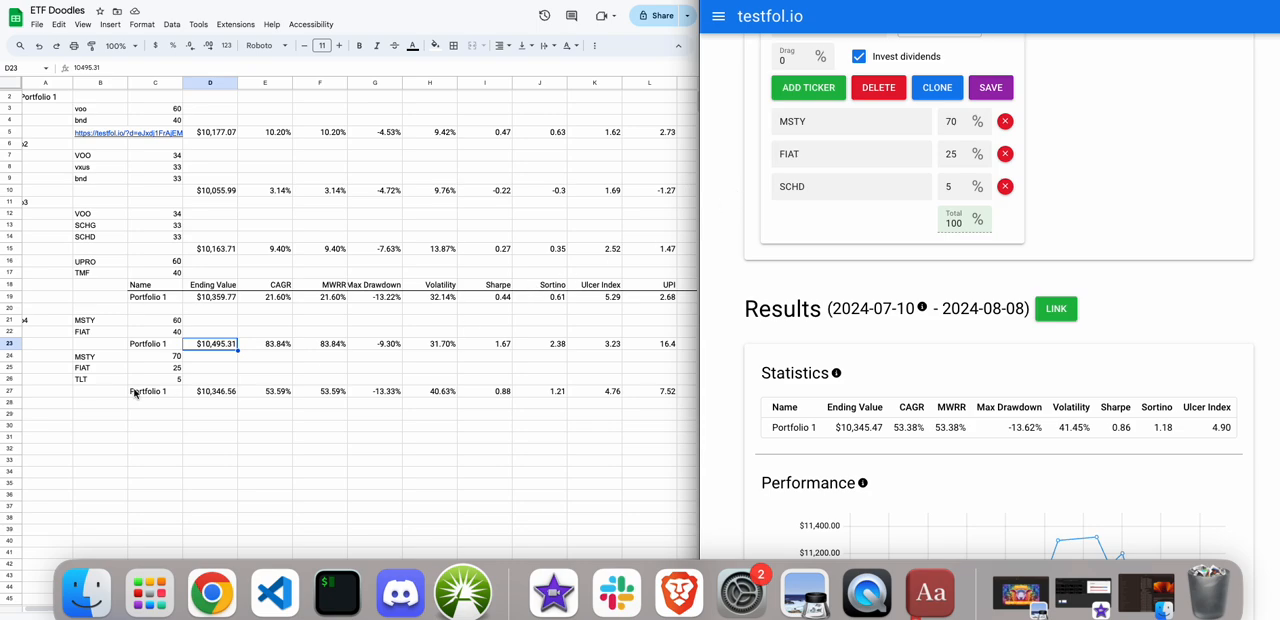
Copy the MSTY/FIAT/TLT block A24:C26 to A28 in the spreadsheet and change the ticker in B30 to SCHD.
{"action": "left_click", "coordinate": [56, 360]}
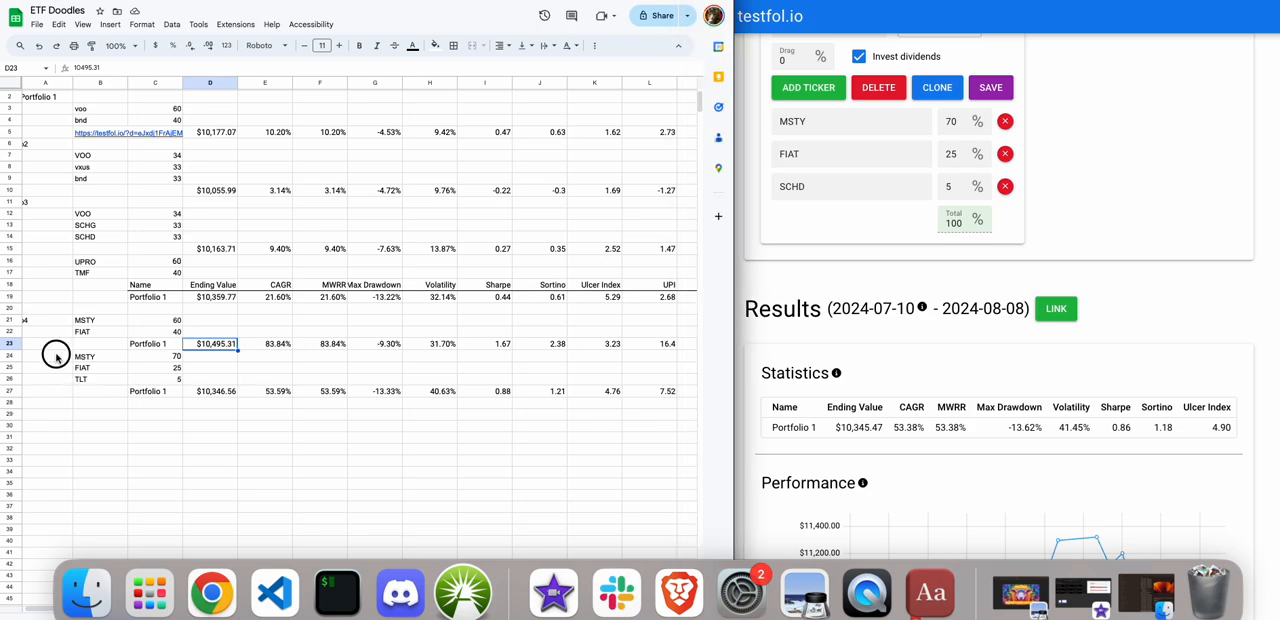
{"action": "left_click_drag", "start_coordinate": [56, 360], "coordinate": [170, 380]}
{"action": "key", "text": "ctrl+c"}
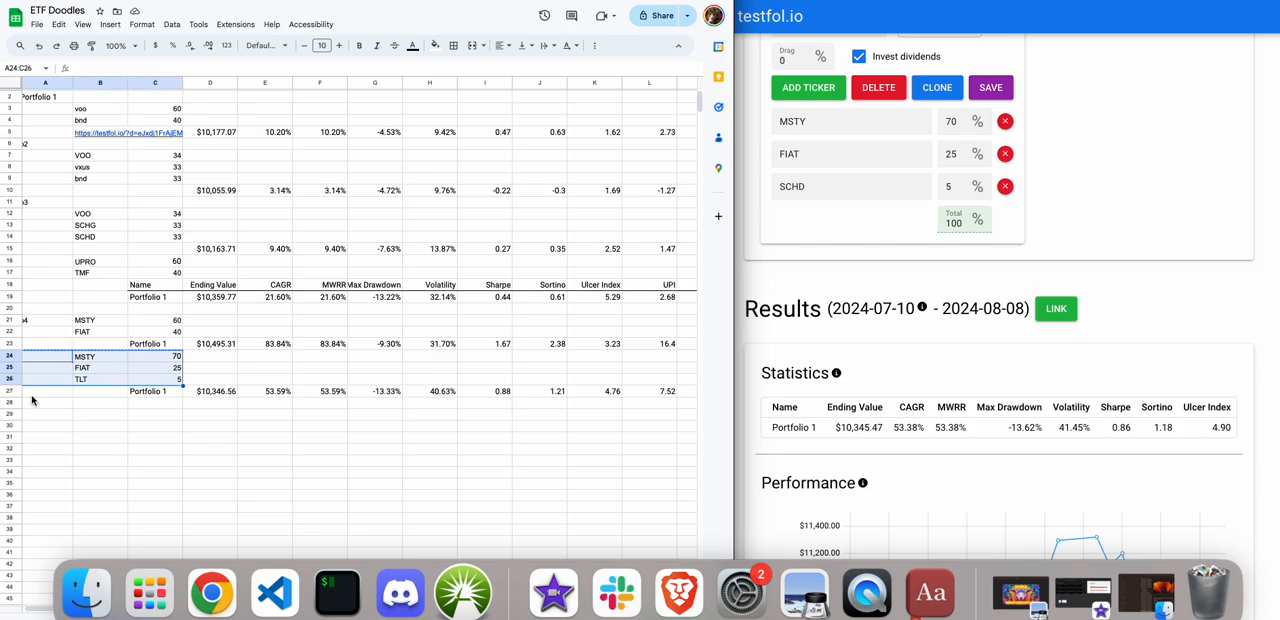
{"action": "left_click", "coordinate": [34, 404]}
{"action": "key", "text": "ctrl+v"}
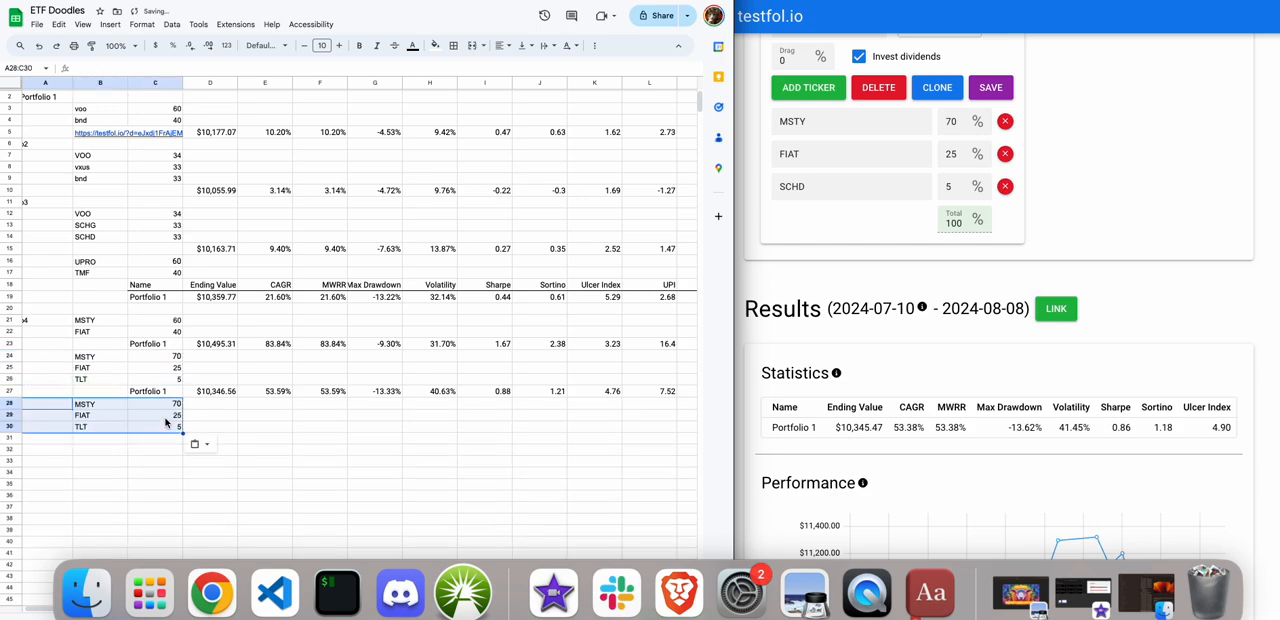
{"action": "left_click", "coordinate": [87, 428]}
{"action": "type", "text": "SCHD"}
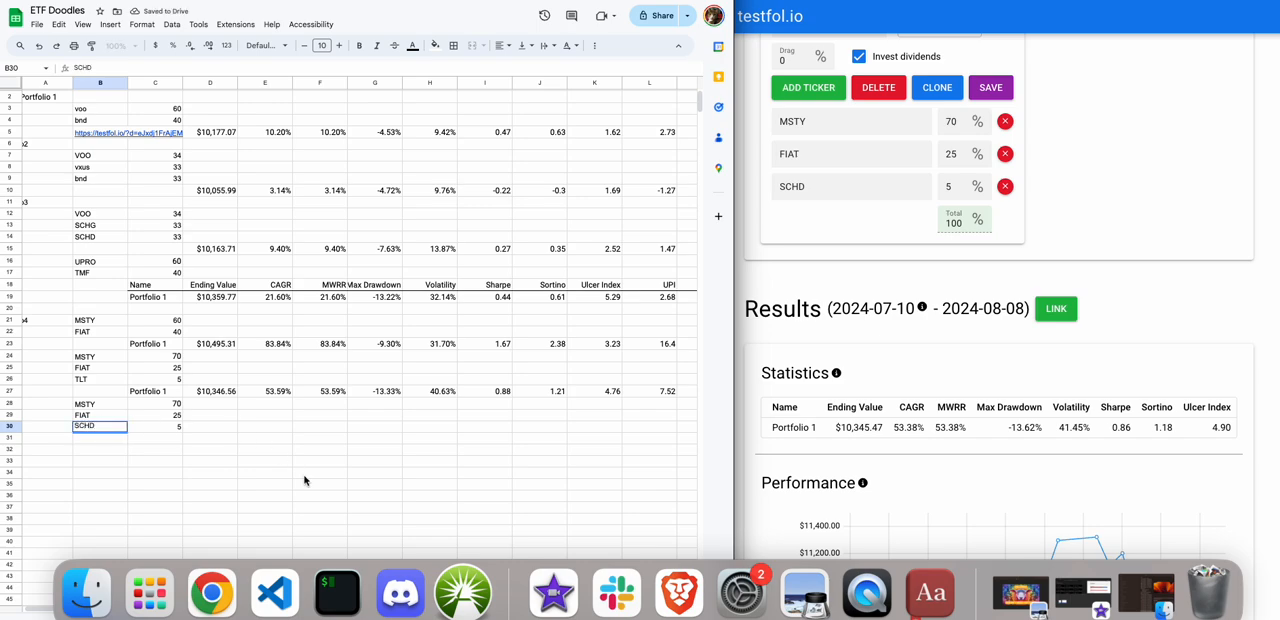
Try to copy the MSTY/FIAT/SCHD statistics row from testfol.io into cell C31 of the spreadsheet.
{"action": "left_click", "coordinate": [860, 344]}
{"action": "left_click_drag", "start_coordinate": [764, 447], "coordinate": [764, 431]}
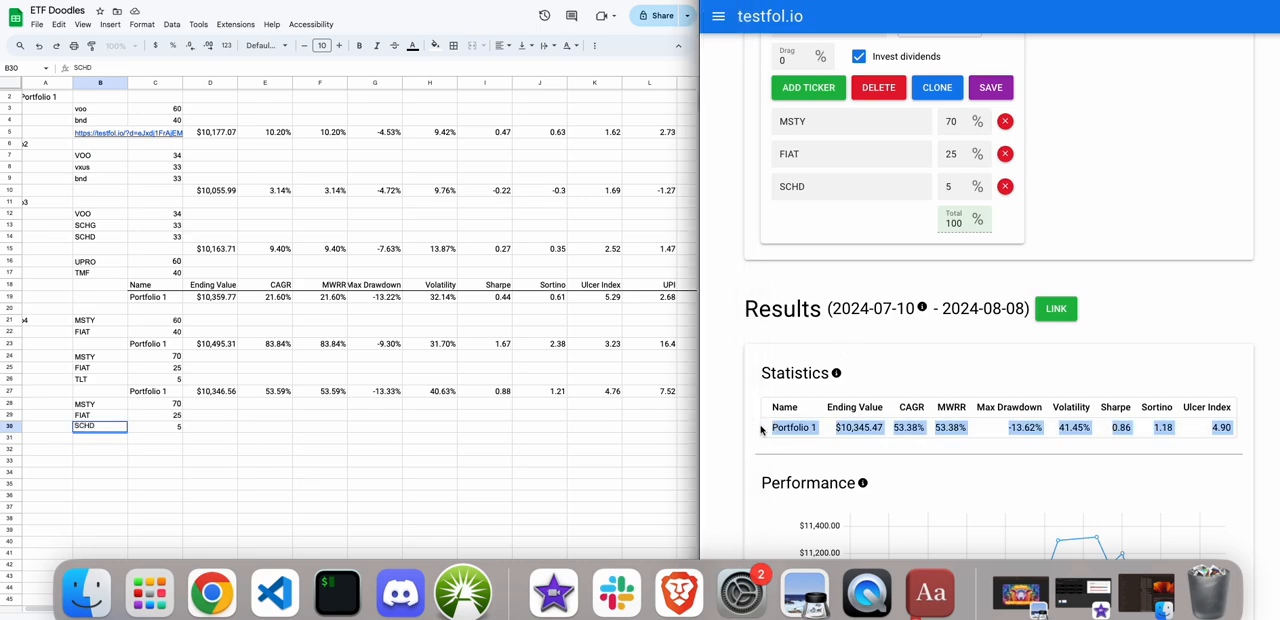
{"action": "left_click", "coordinate": [130, 430]}
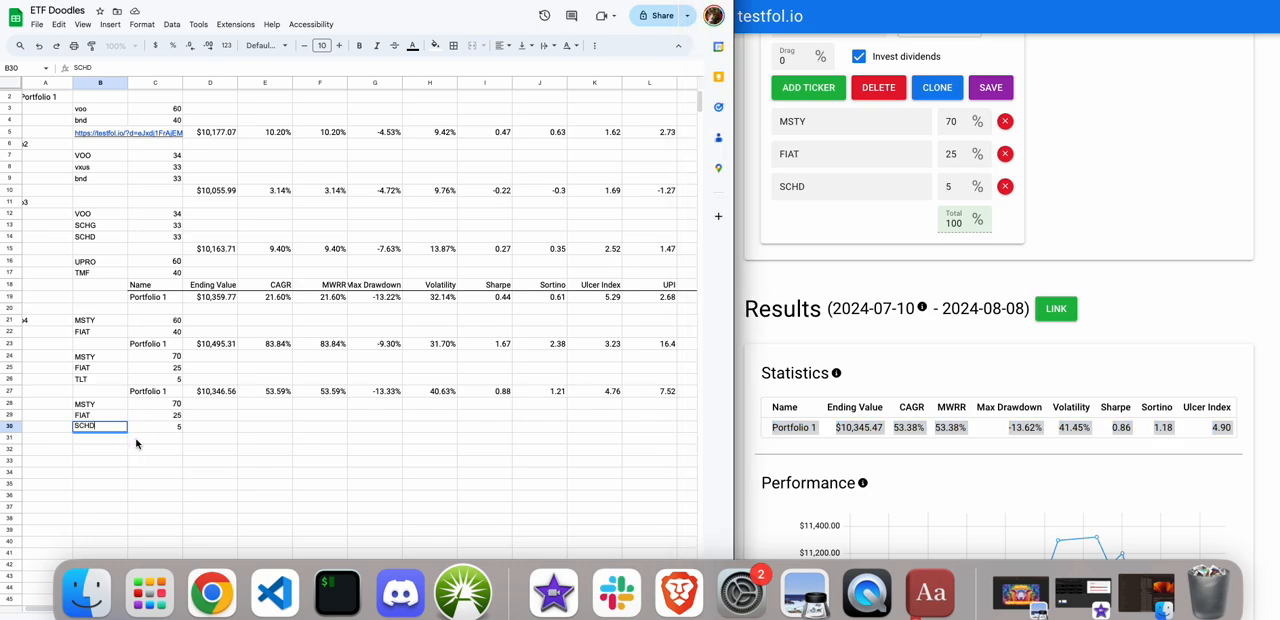
{"action": "left_click", "coordinate": [135, 437]}
{"action": "key", "text": "super+v"}
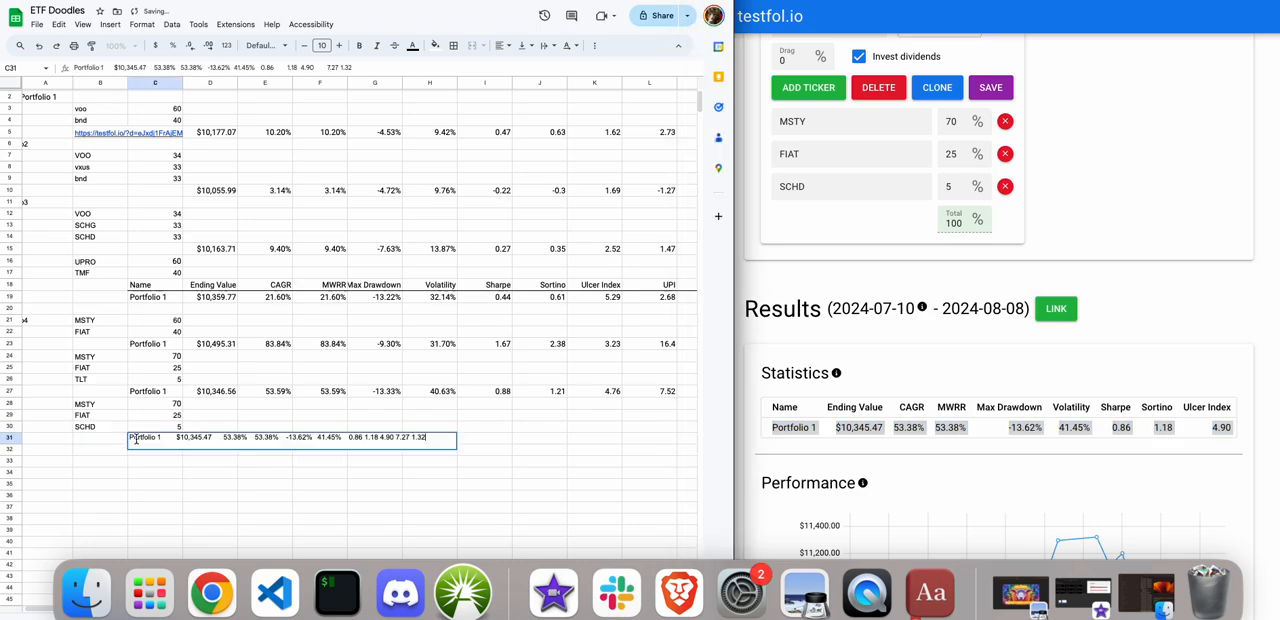
{"action": "left_click", "coordinate": [180, 496]}
Copy the Portfolio 1 statistics row from testfol.io again and paste it across row 31 starting at C31.
{"action": "left_click", "coordinate": [778, 459]}
{"action": "left_click_drag", "start_coordinate": [772, 446], "coordinate": [766, 427]}
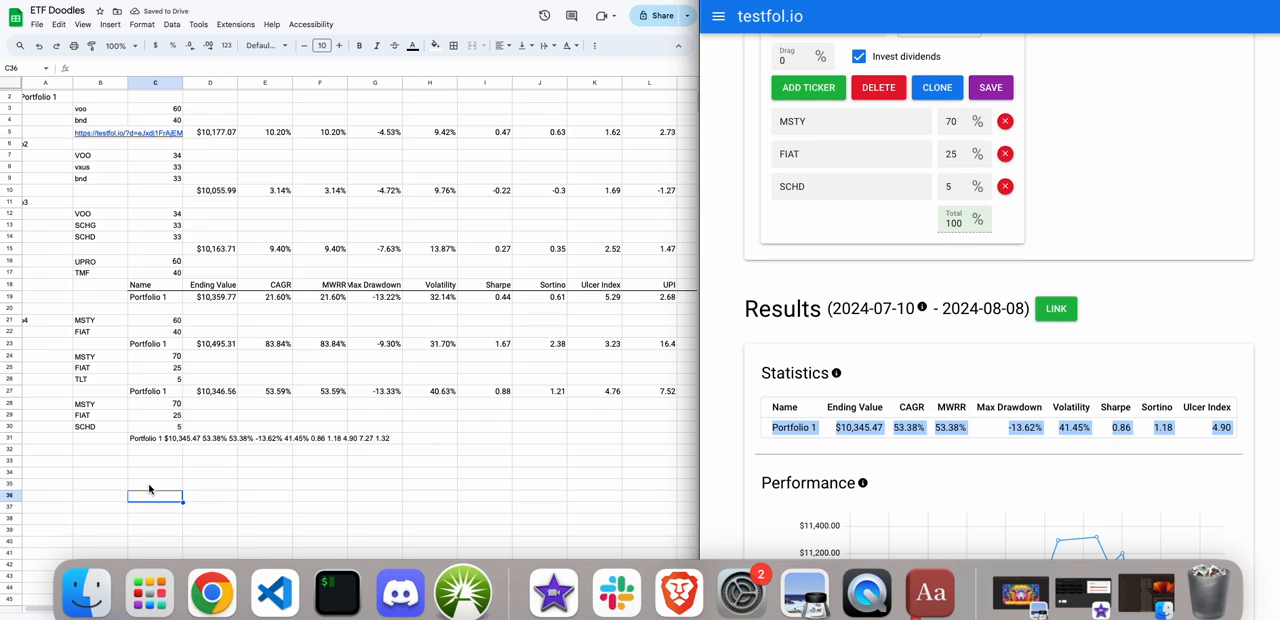
{"action": "left_click", "coordinate": [149, 493]}
{"action": "left_click", "coordinate": [143, 441]}
{"action": "key", "text": "super+v"}
{"action": "left_click", "coordinate": [164, 467]}
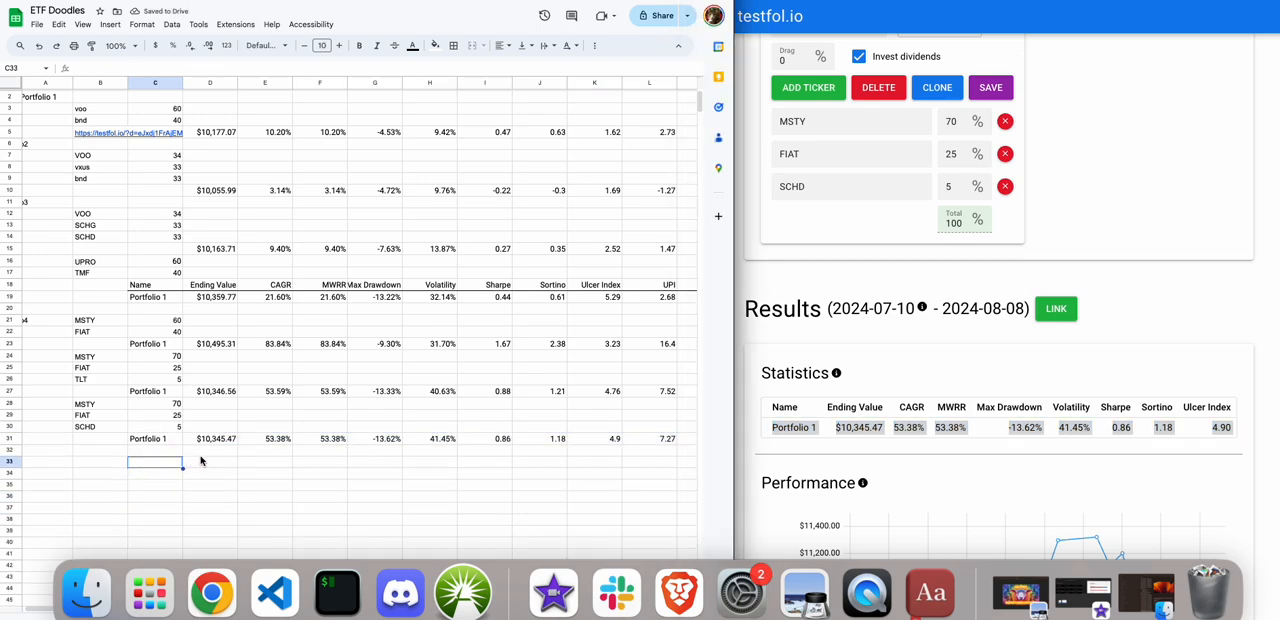
Review the ending value, CAGR, MWRR, max drawdown and volatility of the MSTY/FIAT/SCHD portfolio in row 31 against the column headers.
{"action": "left_click", "coordinate": [215, 441]}
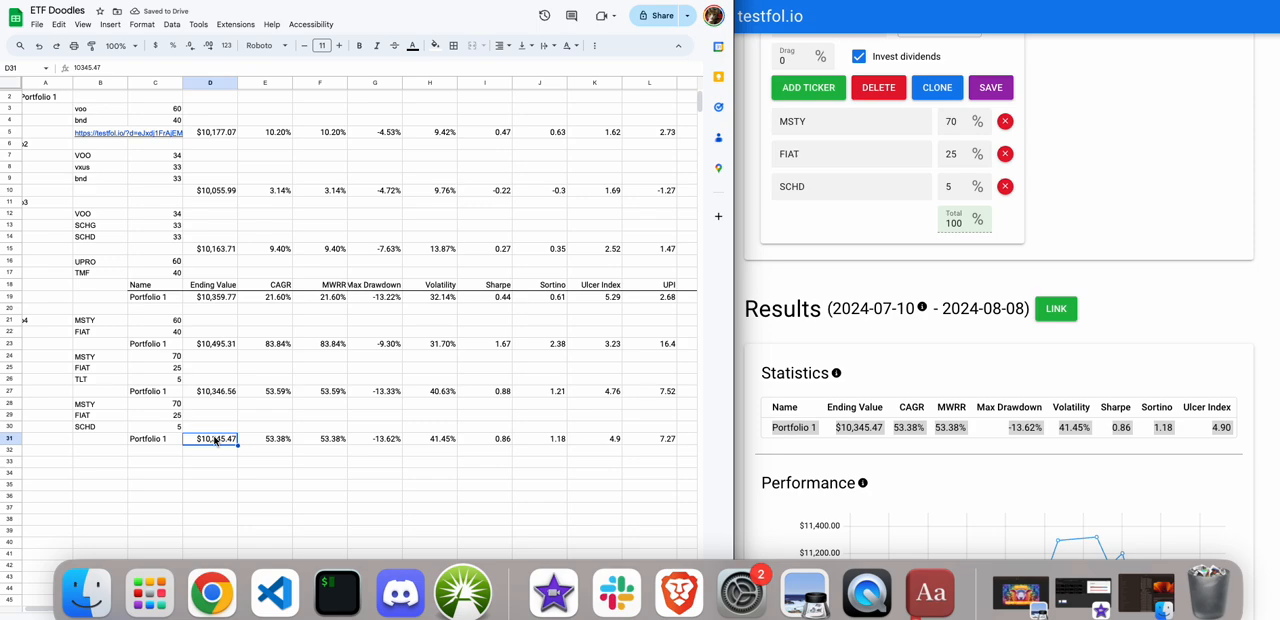
{"action": "key", "text": "Right"}
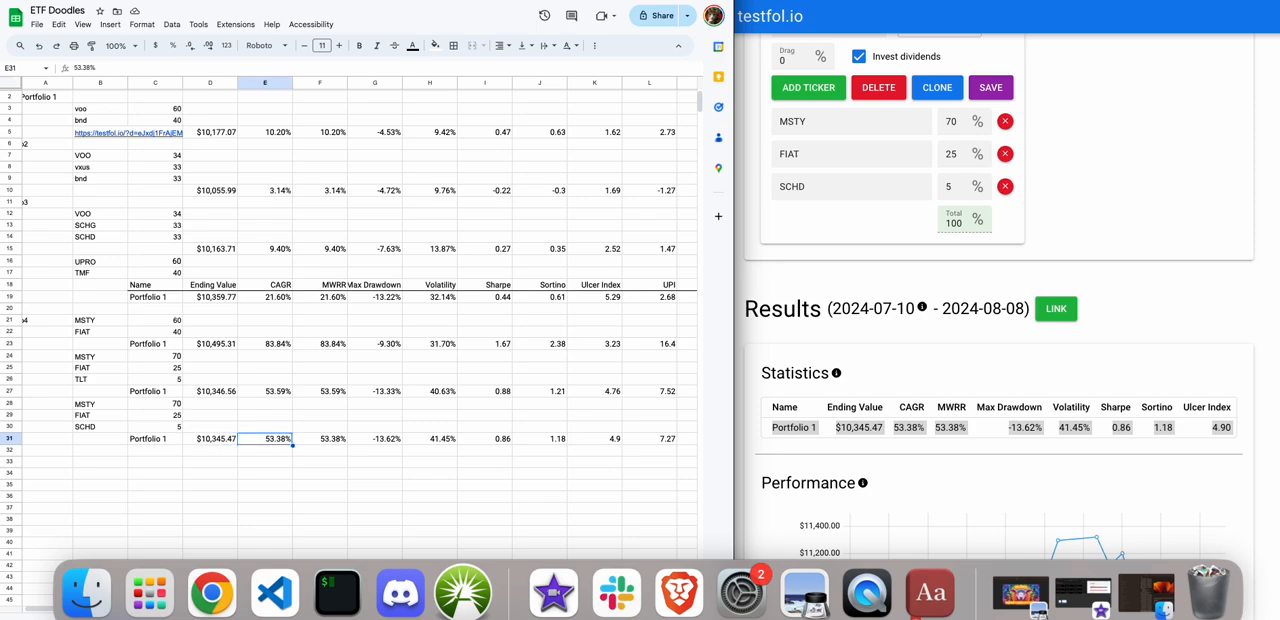
{"action": "key", "text": "Right"}
{"action": "key", "text": "Right"}
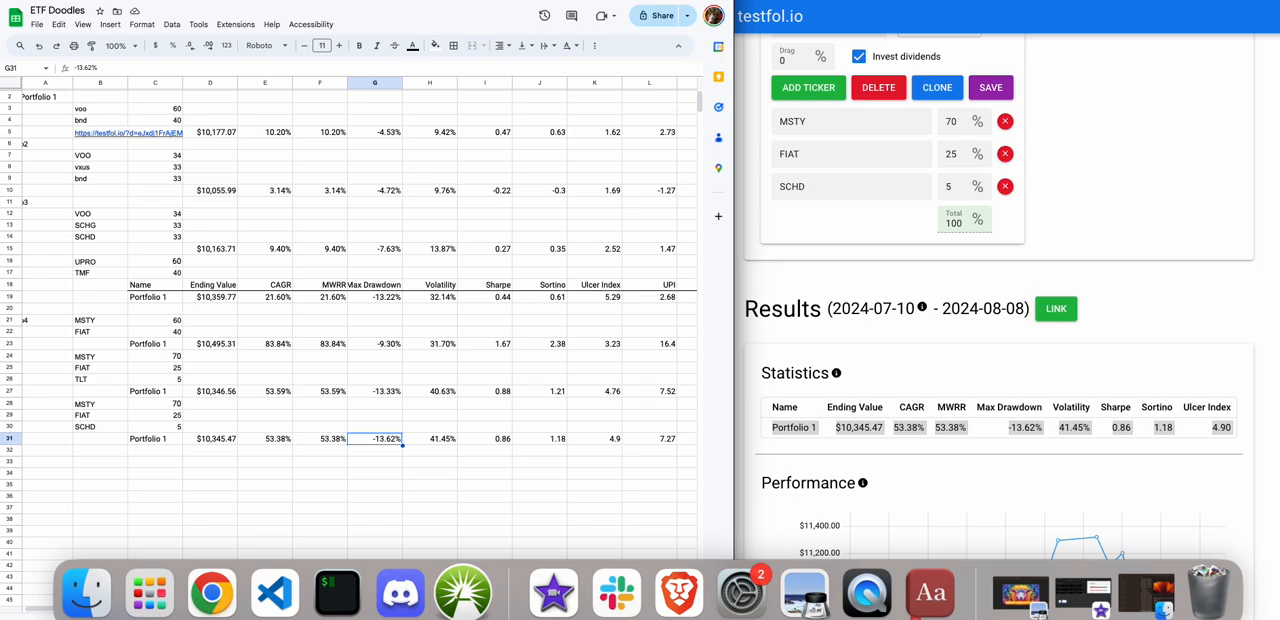
{"action": "scroll", "coordinate": [350, 320], "scroll_direction": "up", "scroll_amount": 1}
{"action": "scroll", "coordinate": [350, 320], "scroll_direction": "right", "scroll_amount": 1}
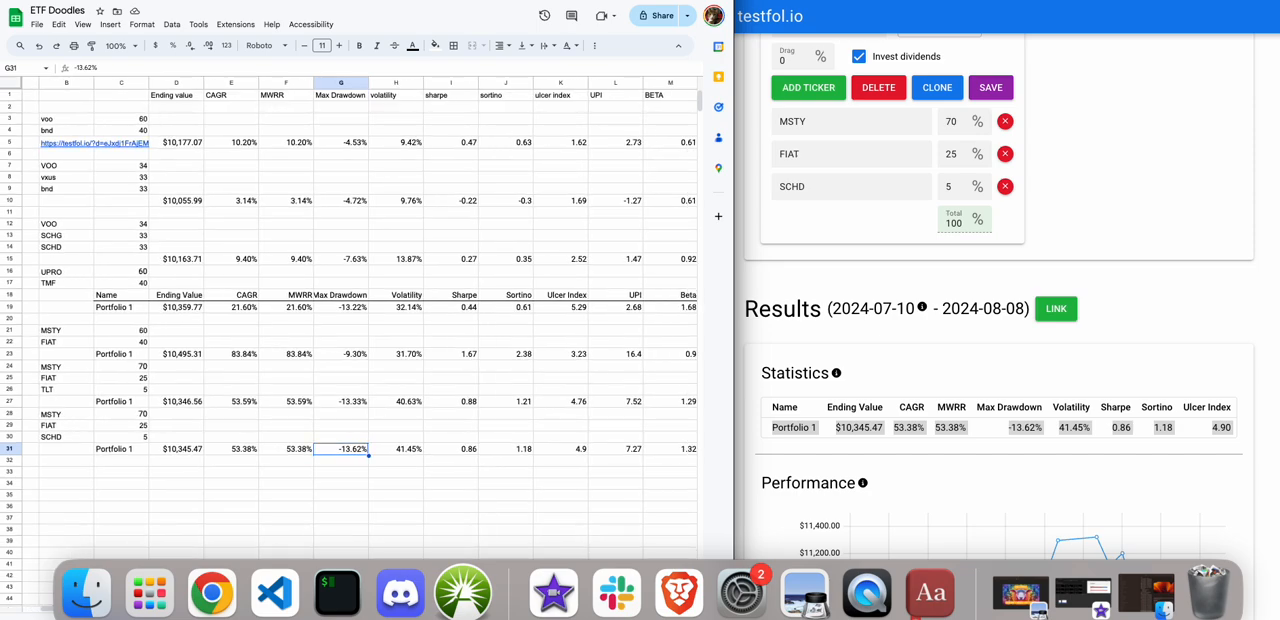
{"action": "key", "text": "Right"}
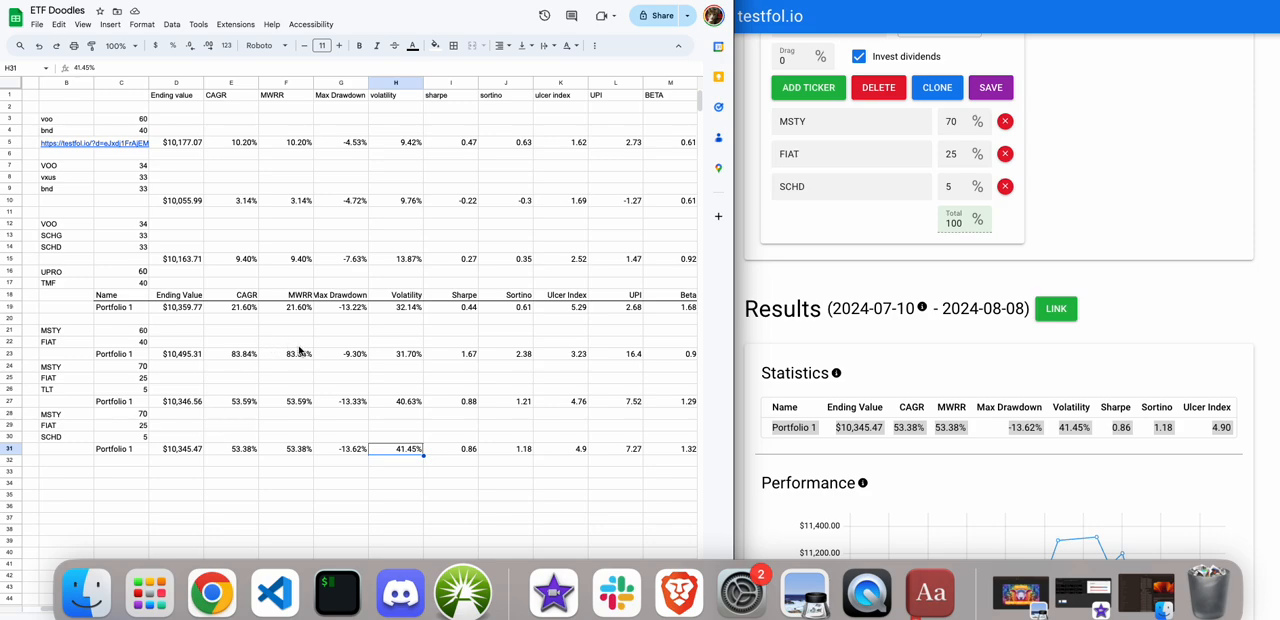
Replace the third ticker in the testfol.io portfolio with DGRO and run the backtest.
{"action": "left_click", "coordinate": [860, 194]}
{"action": "double_click", "coordinate": [840, 189]}
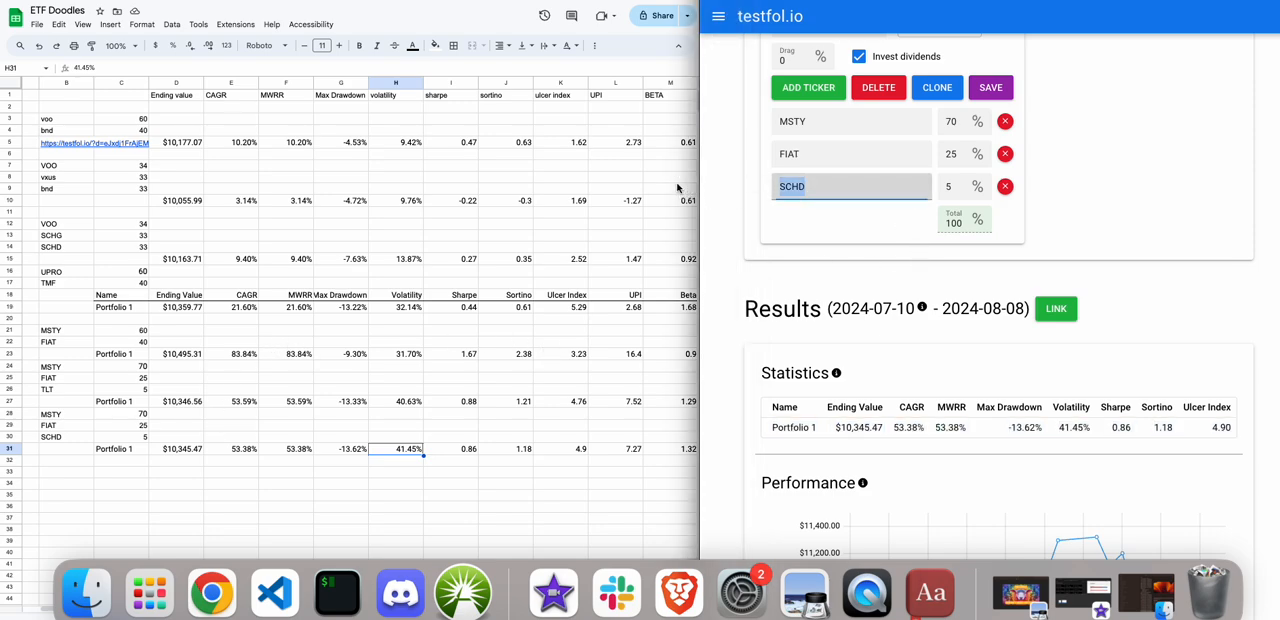
{"action": "type", "text": "DGRO"}
{"action": "scroll", "coordinate": [791, 88], "scroll_direction": "up", "scroll_amount": 3}
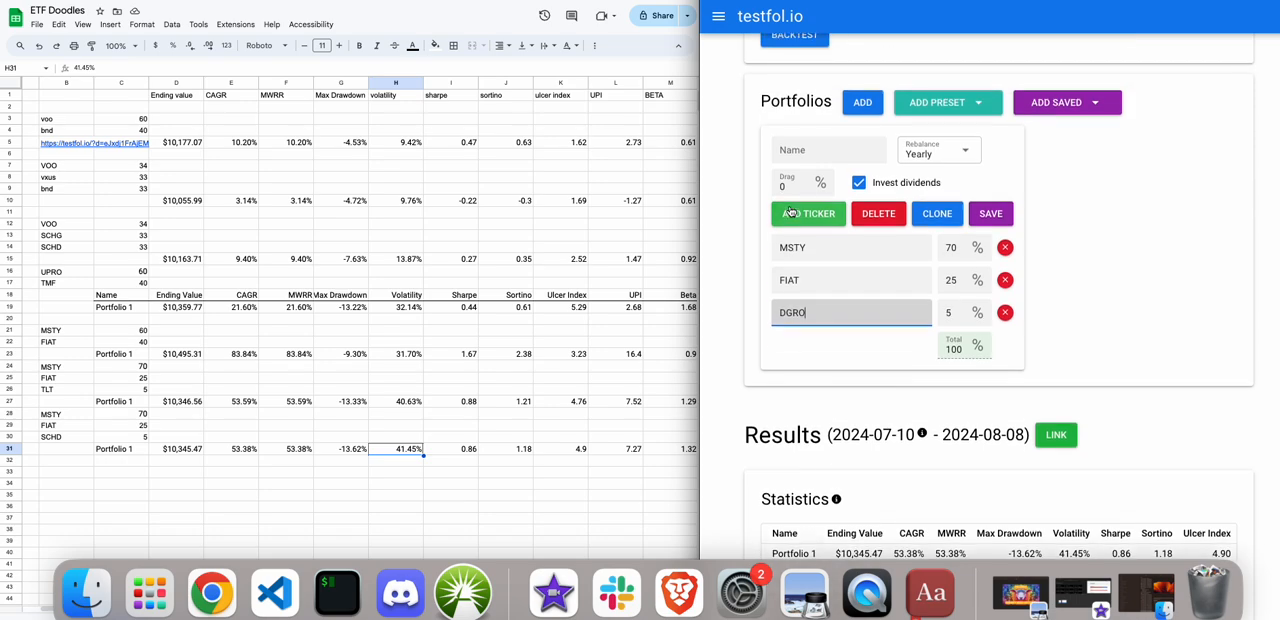
{"action": "left_click", "coordinate": [794, 61]}
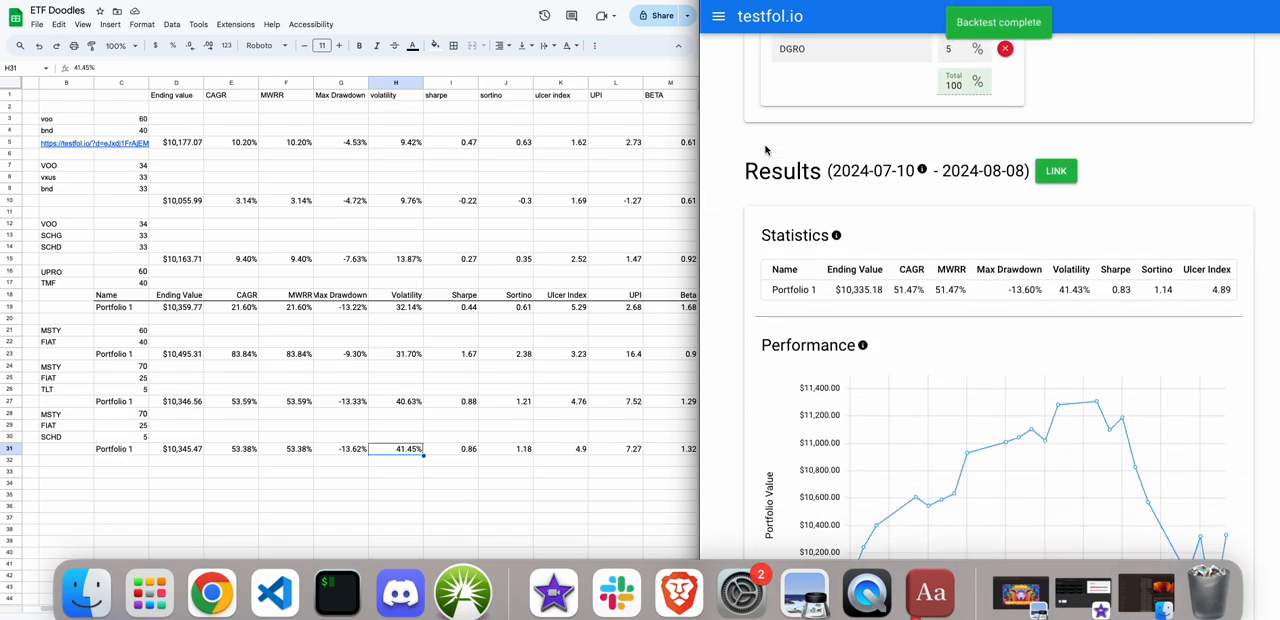
Replace the third ticker with BND, run the backtest and view its statistics.
{"action": "scroll", "coordinate": [765, 150], "scroll_direction": "up", "scroll_amount": 3}
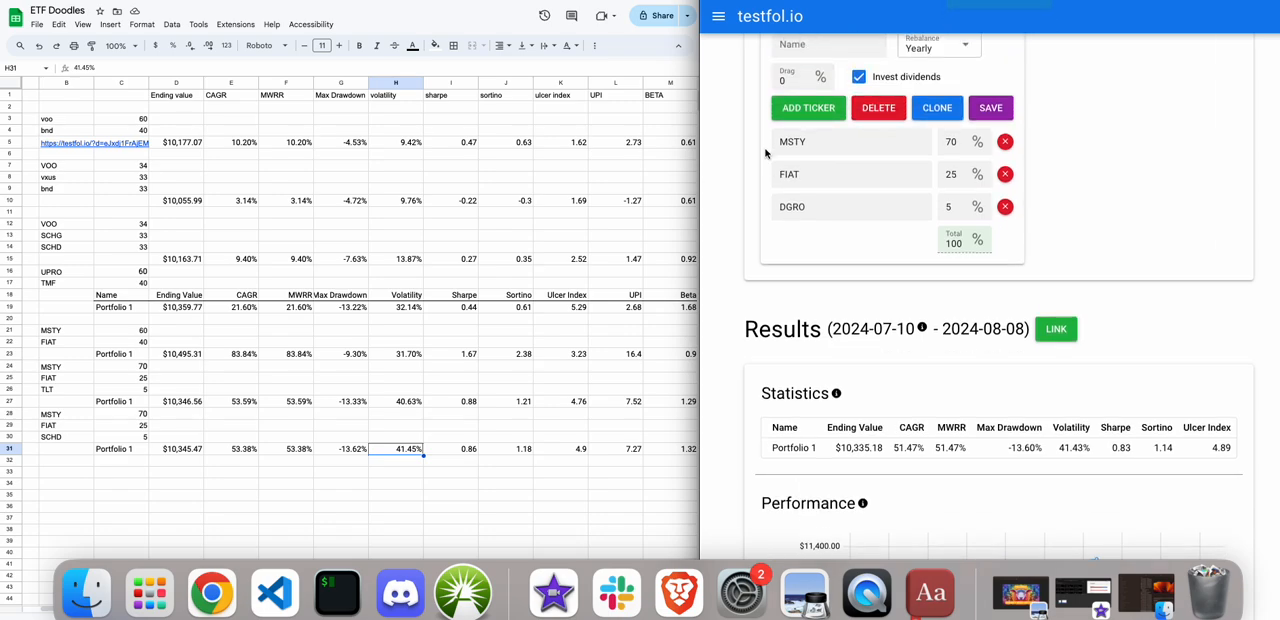
{"action": "left_click_drag", "start_coordinate": [840, 206], "coordinate": [726, 205]}
{"action": "type", "text": "BND"}
{"action": "left_click", "coordinate": [760, 248]}
{"action": "scroll", "coordinate": [760, 248], "scroll_direction": "up", "scroll_amount": 3}
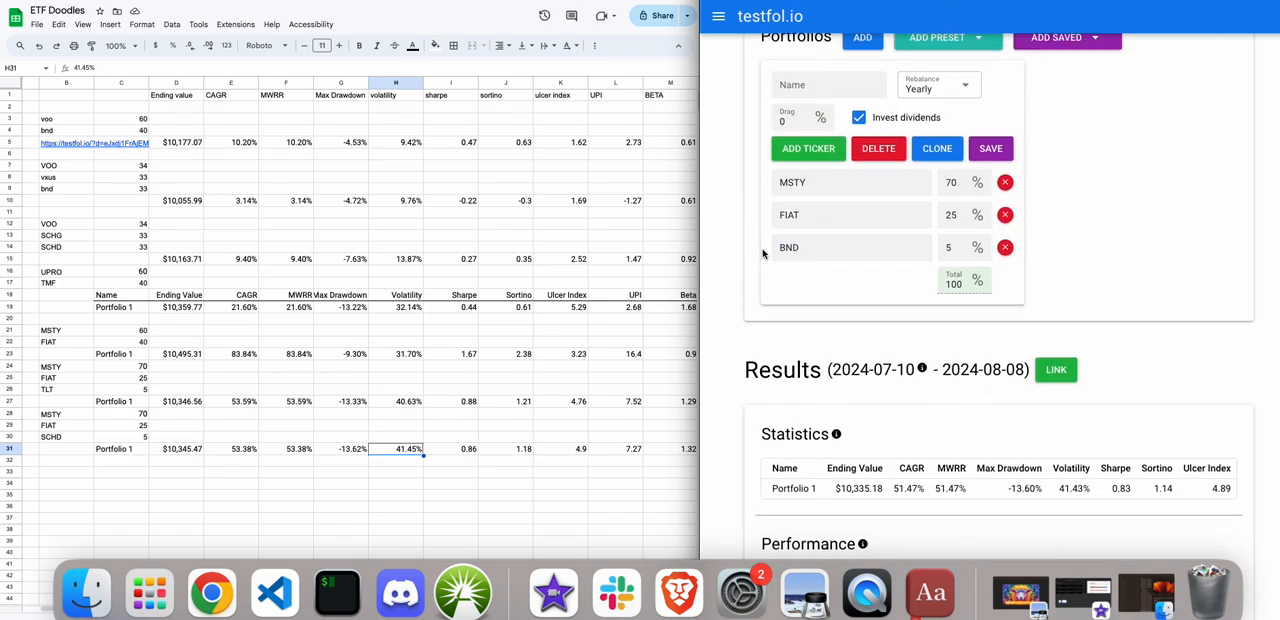
{"action": "left_click", "coordinate": [785, 58]}
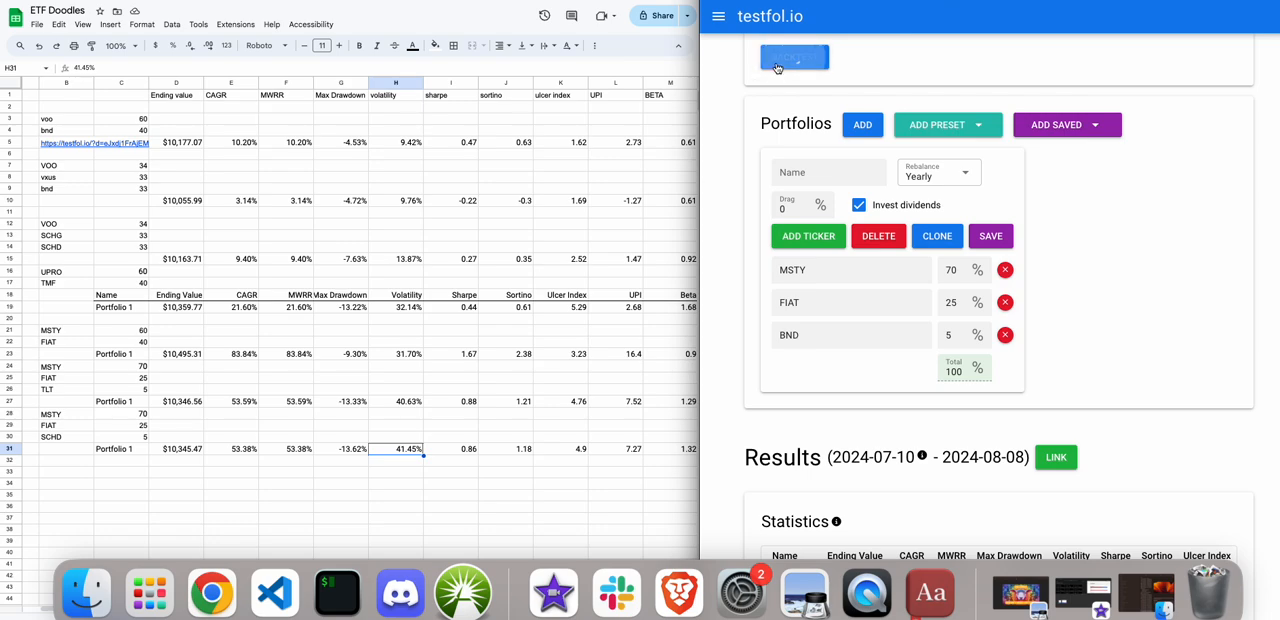
{"action": "scroll", "coordinate": [760, 107], "scroll_direction": "down", "scroll_amount": 5}
{"action": "scroll", "coordinate": [760, 107], "scroll_direction": "down", "scroll_amount": 2}
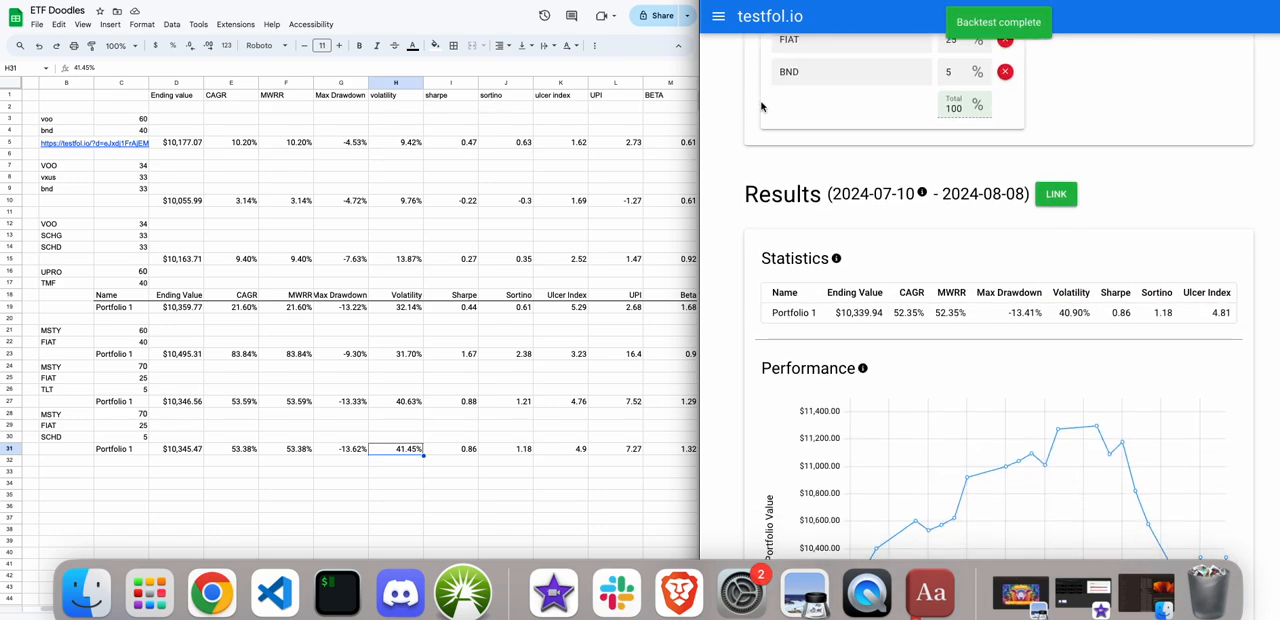
Replace the third ticker with TMF, run the backtest and view its statistics.
{"action": "scroll", "coordinate": [760, 107], "scroll_direction": "up", "scroll_amount": 4}
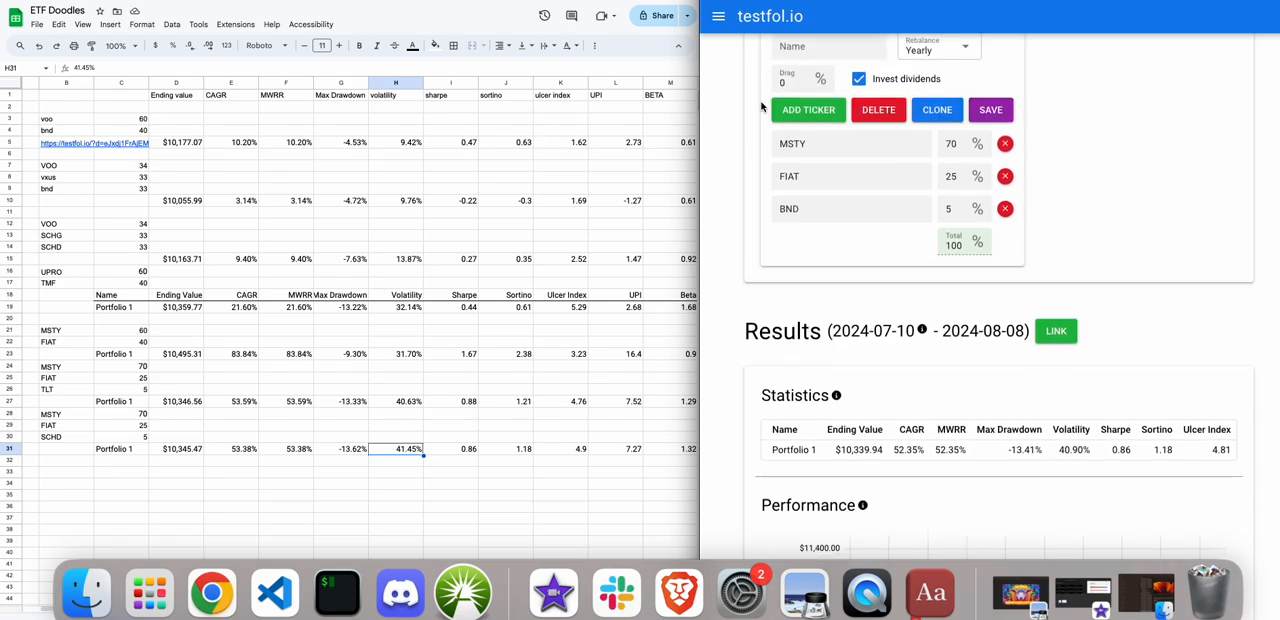
{"action": "left_click_drag", "start_coordinate": [810, 229], "coordinate": [739, 220]}
{"action": "type", "text": "TMG"}
{"action": "key", "text": "BackSpace"}
{"action": "type", "text": "F"}
{"action": "scroll", "coordinate": [767, 243], "scroll_direction": "up", "scroll_amount": 2}
{"action": "scroll", "coordinate": [767, 243], "scroll_direction": "up", "scroll_amount": 1}
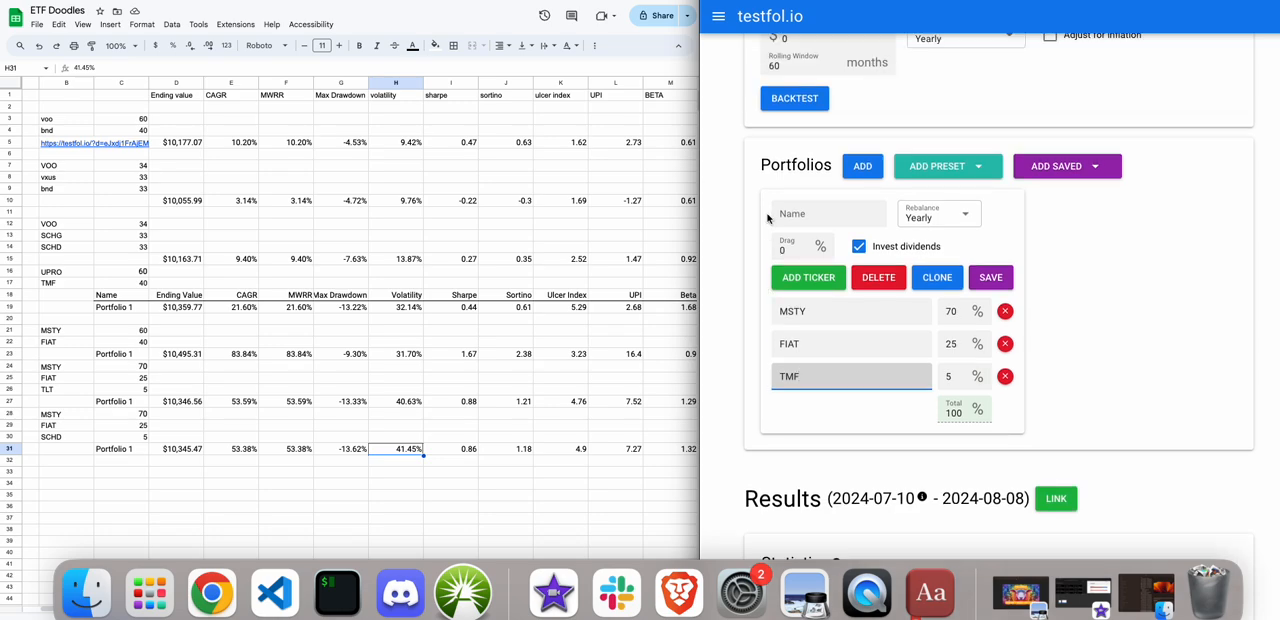
{"action": "left_click", "coordinate": [791, 100]}
{"action": "scroll", "coordinate": [721, 299], "scroll_direction": "down", "scroll_amount": 4}
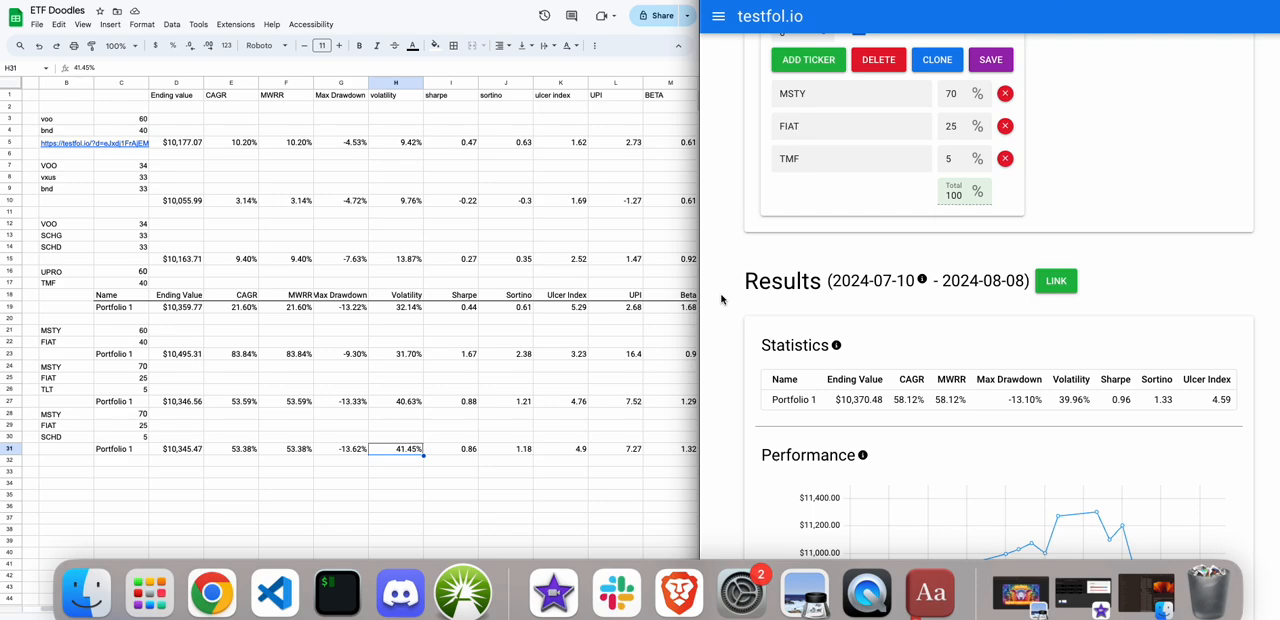
{"action": "scroll", "coordinate": [721, 299], "scroll_direction": "up", "scroll_amount": 1}
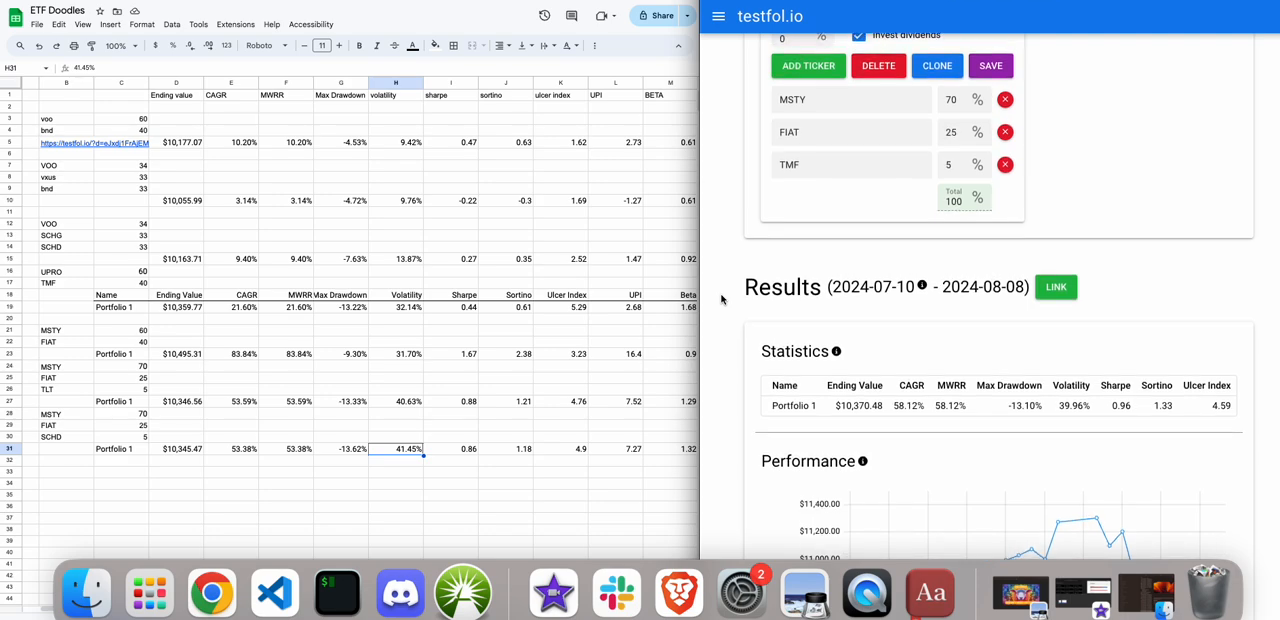
{"action": "scroll", "coordinate": [721, 299], "scroll_direction": "up", "scroll_amount": 1}
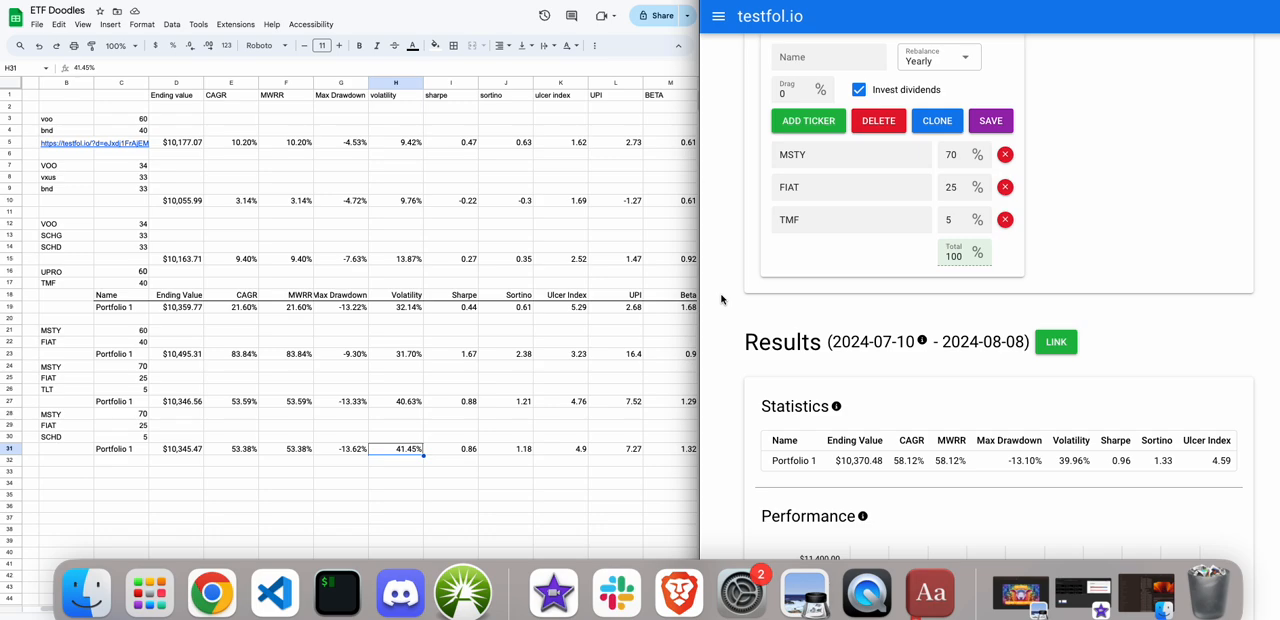
{"action": "scroll", "coordinate": [721, 299], "scroll_direction": "up", "scroll_amount": 2}
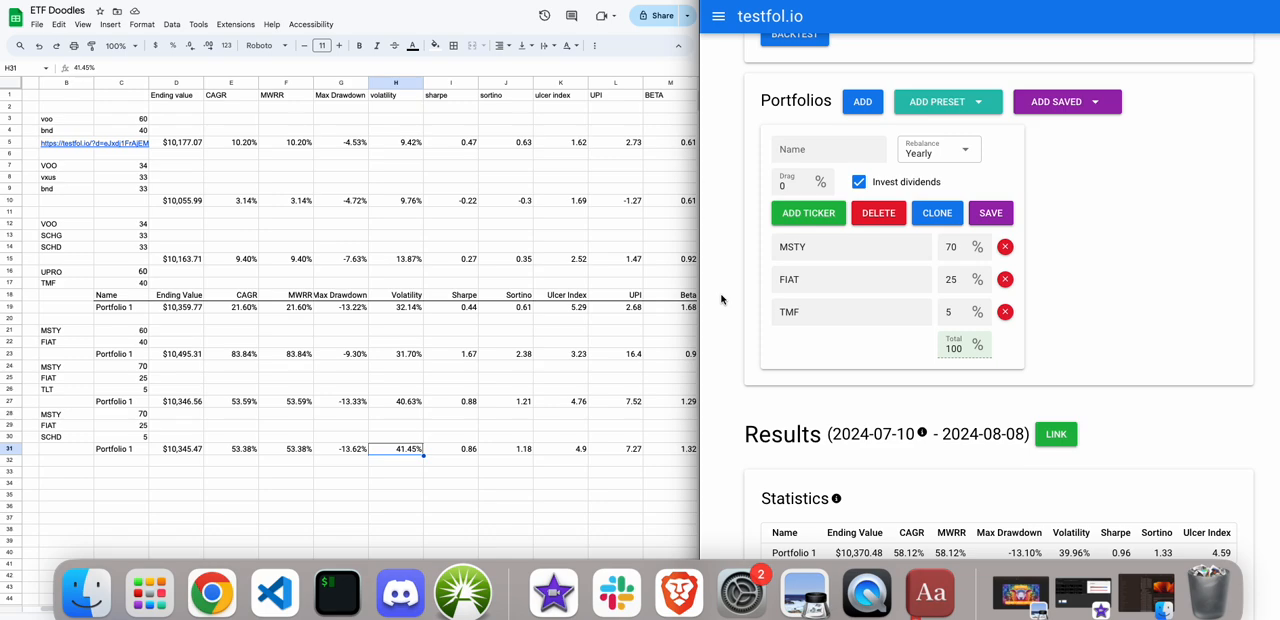
{"action": "scroll", "coordinate": [721, 299], "scroll_direction": "down", "scroll_amount": 1}
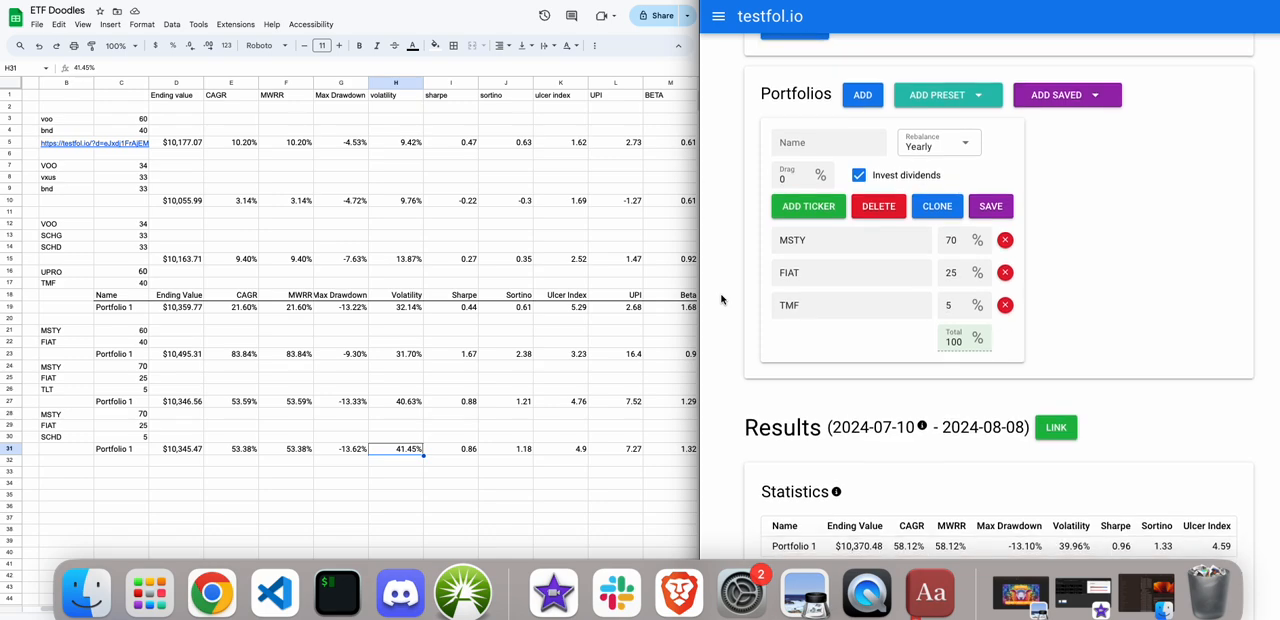
Copy the tickers MSTY, FIAT and SCHD from B28:B30 to the cells starting at B32 in the spreadsheet.
{"action": "left_click", "coordinate": [27, 420]}
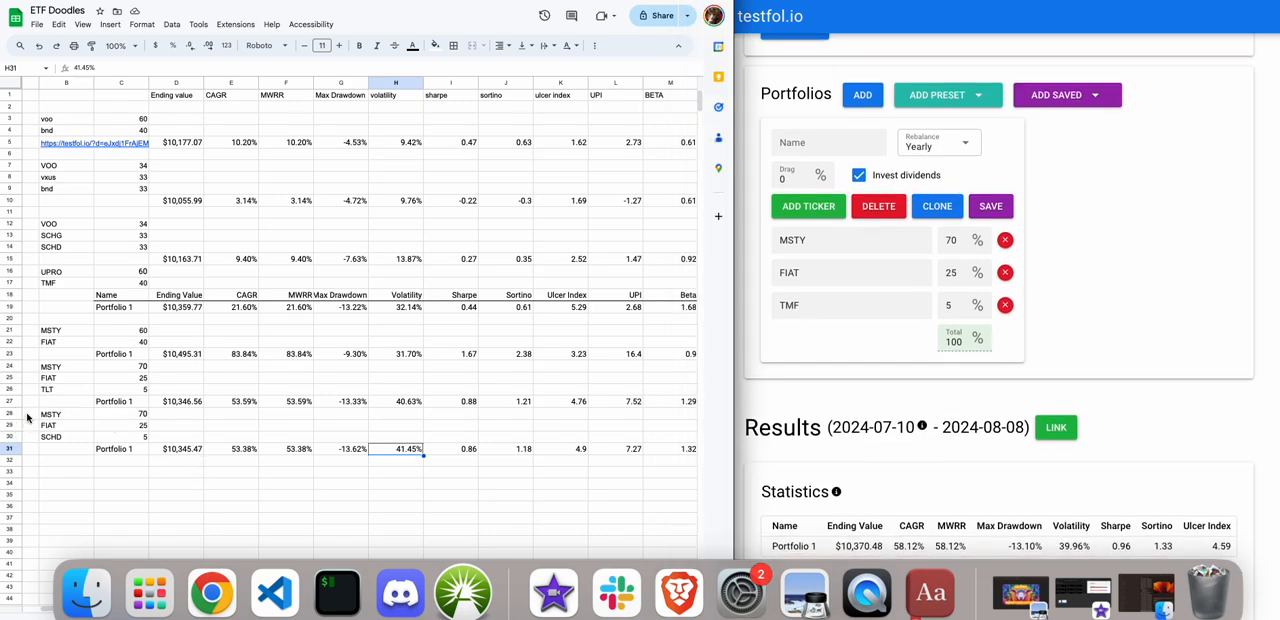
{"action": "left_click_drag", "start_coordinate": [50, 414], "coordinate": [55, 437]}
{"action": "key", "text": "super+c"}
{"action": "left_click", "coordinate": [53, 462]}
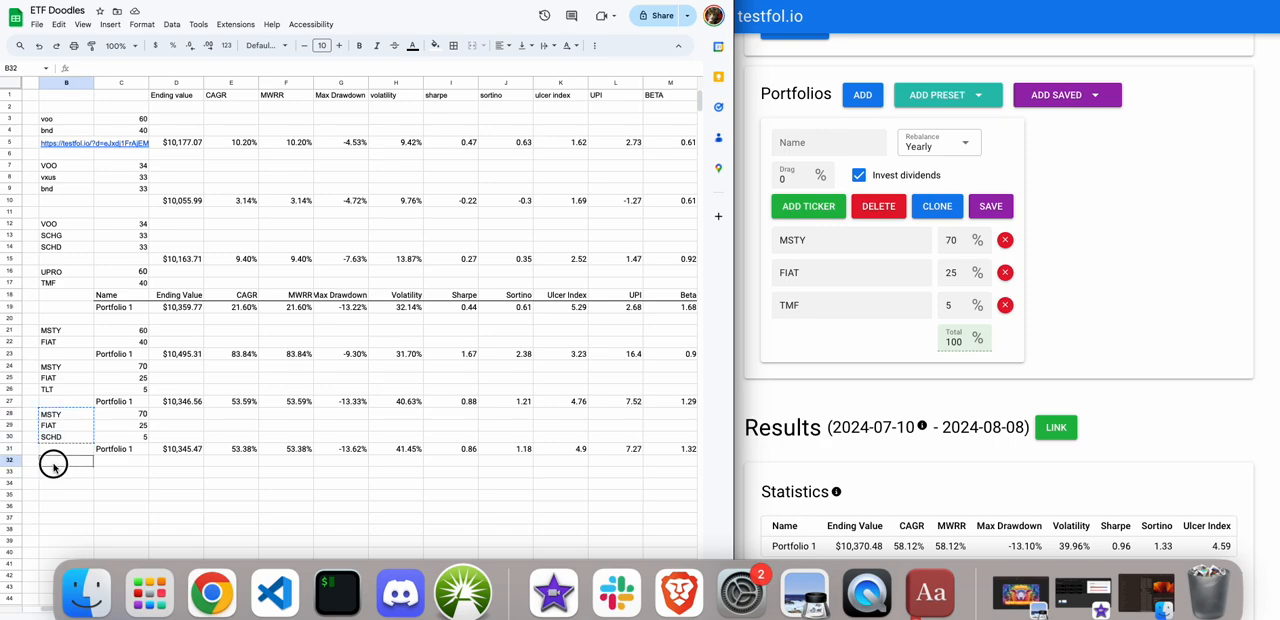
{"action": "key", "text": "super+v"}
Enter the weights 70, 25 and 5 in cells C32 to C34.
{"action": "left_click", "coordinate": [110, 467]}
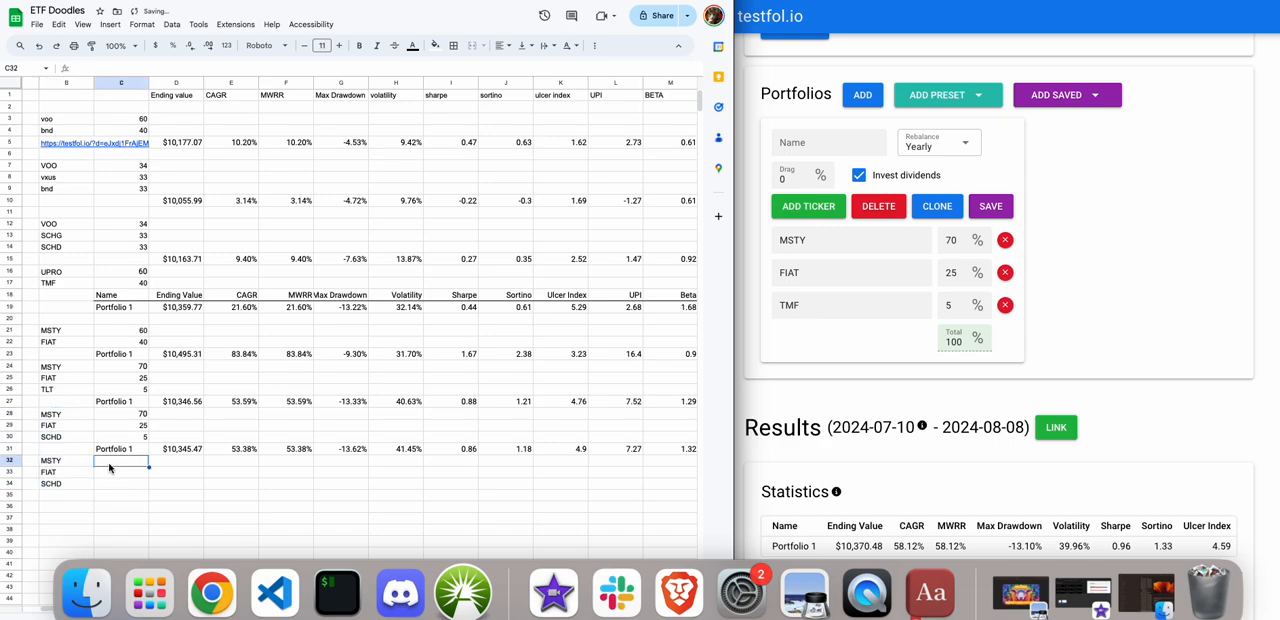
{"action": "type", "text": "70"}
{"action": "key", "text": "Return"}
{"action": "type", "text": "25"}
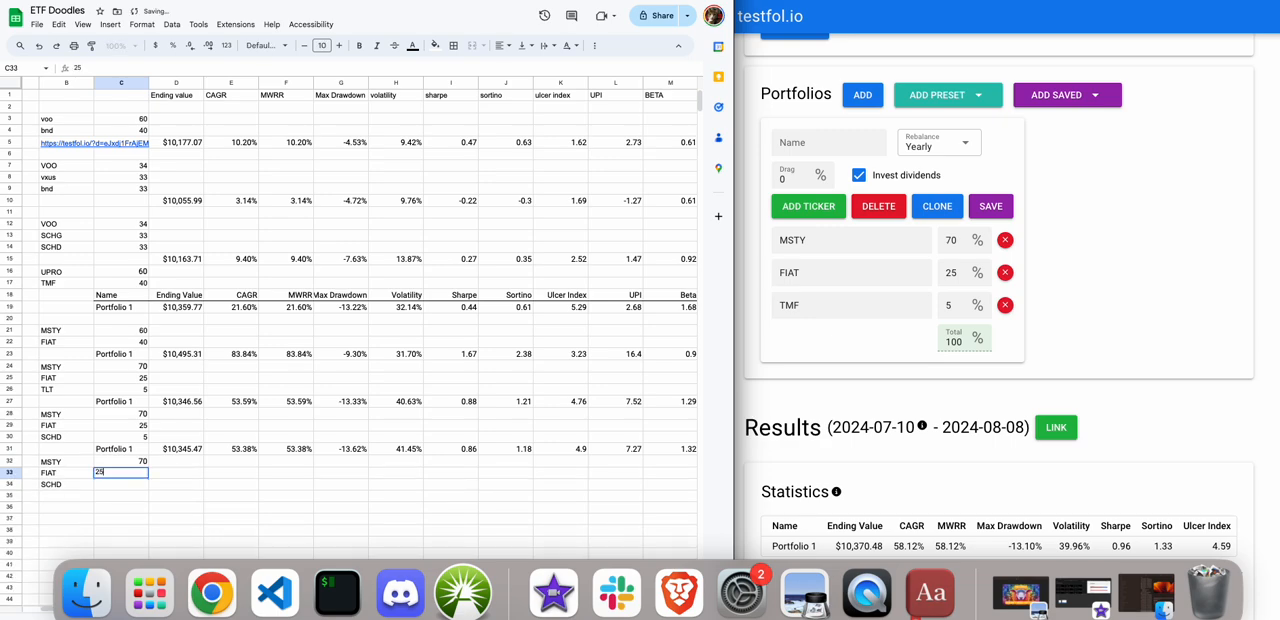
{"action": "key", "text": "Return"}
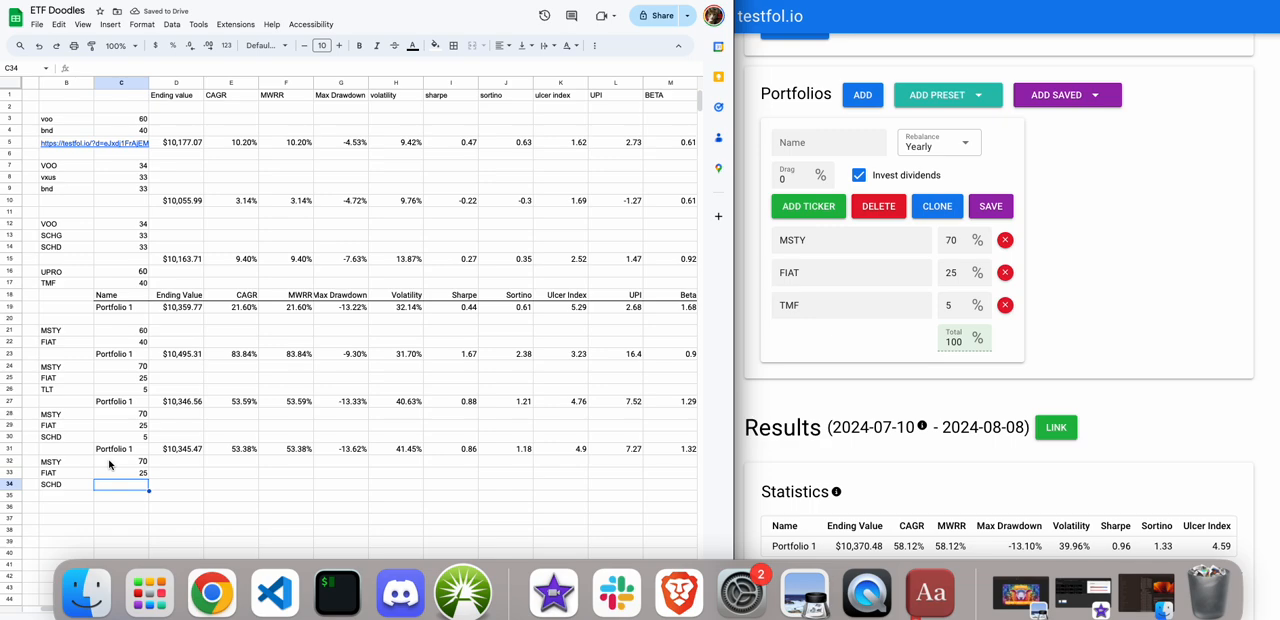
{"action": "type", "text": "5"}
{"action": "key", "text": "Return"}
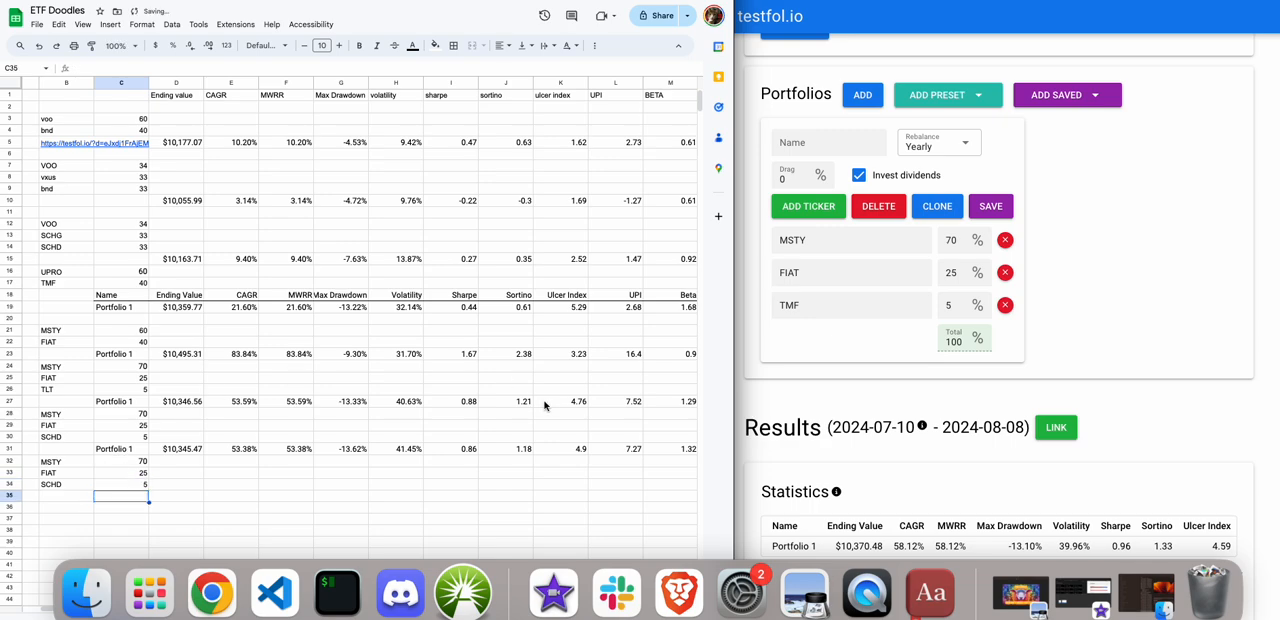
Copy the Portfolio 1 statistics row from testfol.io into row 35 of the Google Sheets spreadsheet, starting at cell C35.
{"action": "left_click", "coordinate": [766, 425]}
{"action": "scroll", "coordinate": [765, 425], "scroll_direction": "down", "scroll_amount": 2}
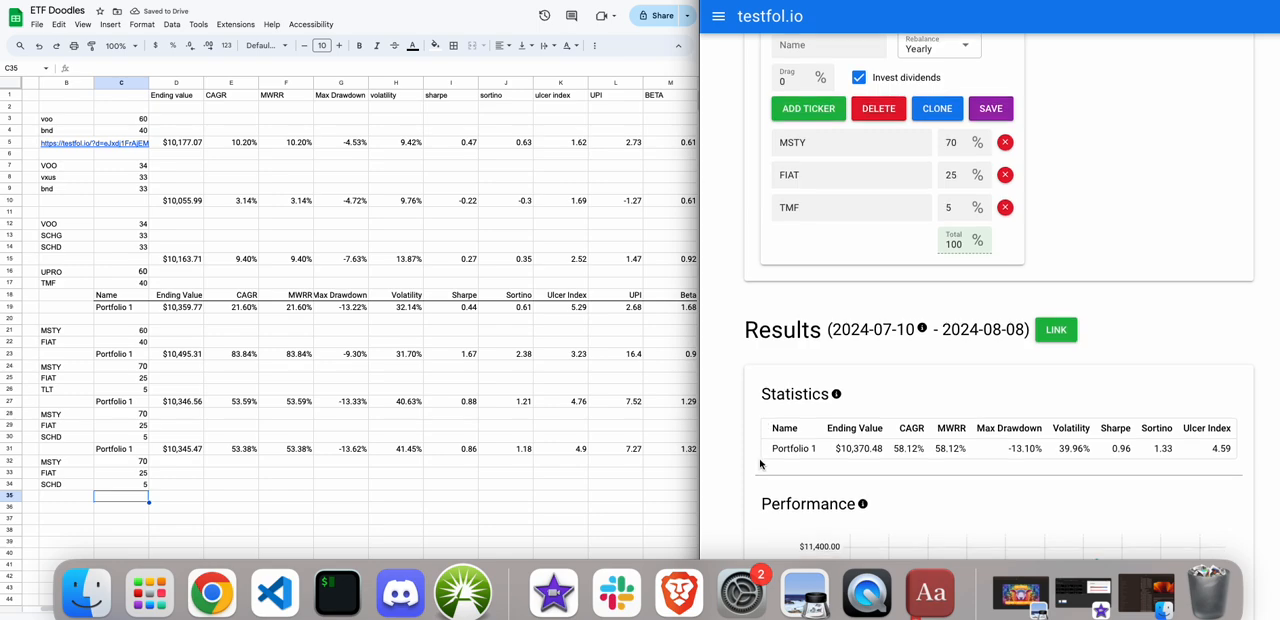
{"action": "triple_click", "coordinate": [765, 449]}
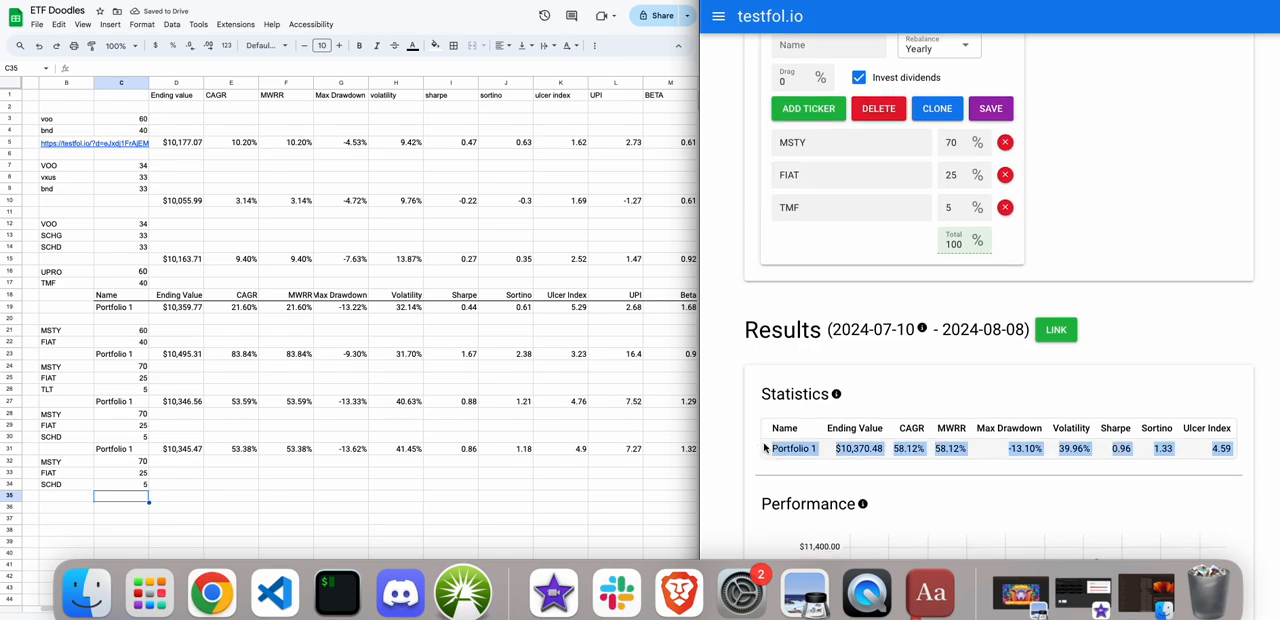
{"action": "left_click", "coordinate": [131, 502]}
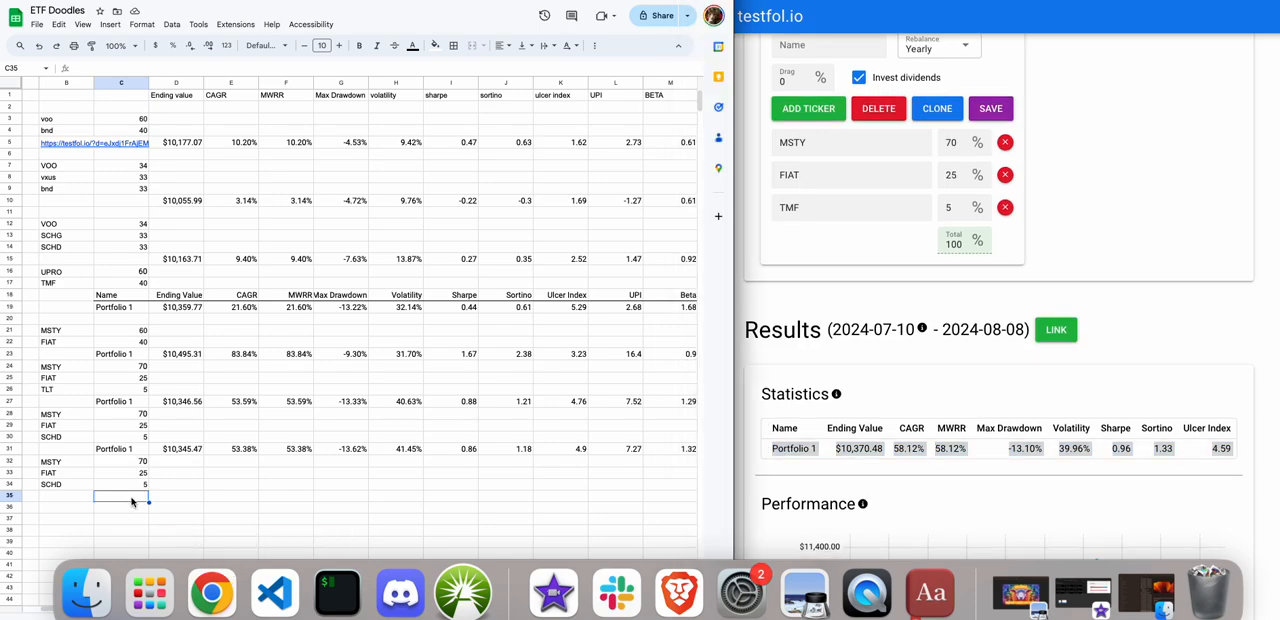
{"action": "key", "text": "super+v"}
{"action": "left_click", "coordinate": [146, 510]}
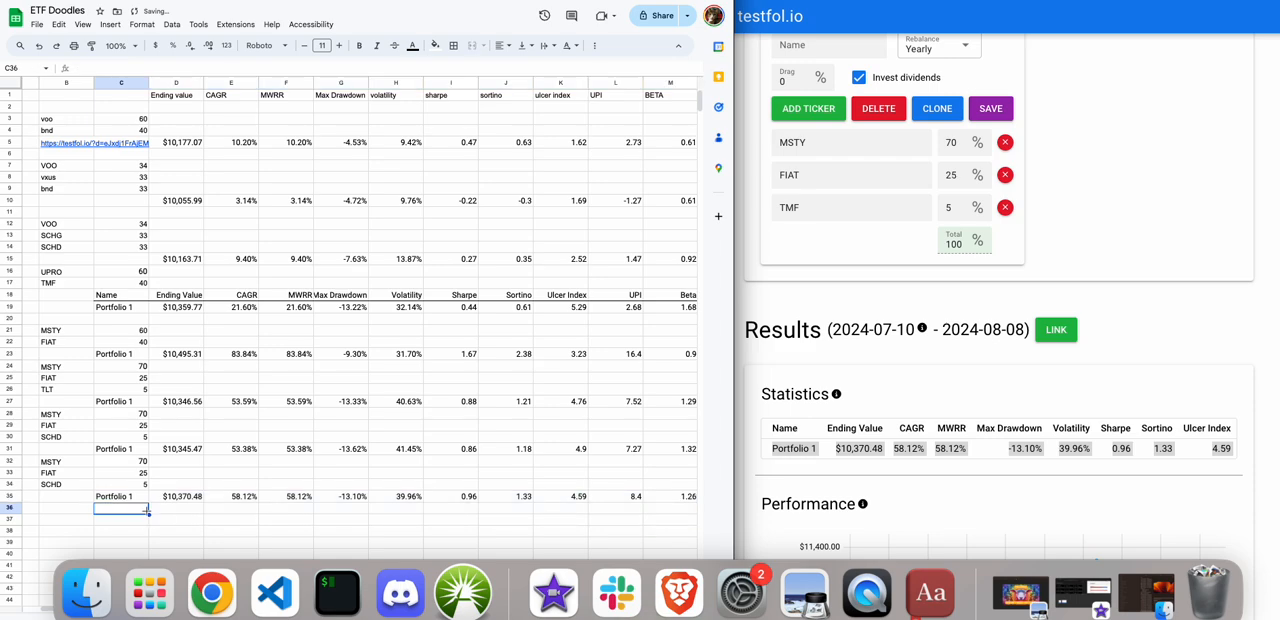
{"action": "left_click", "coordinate": [128, 500]}
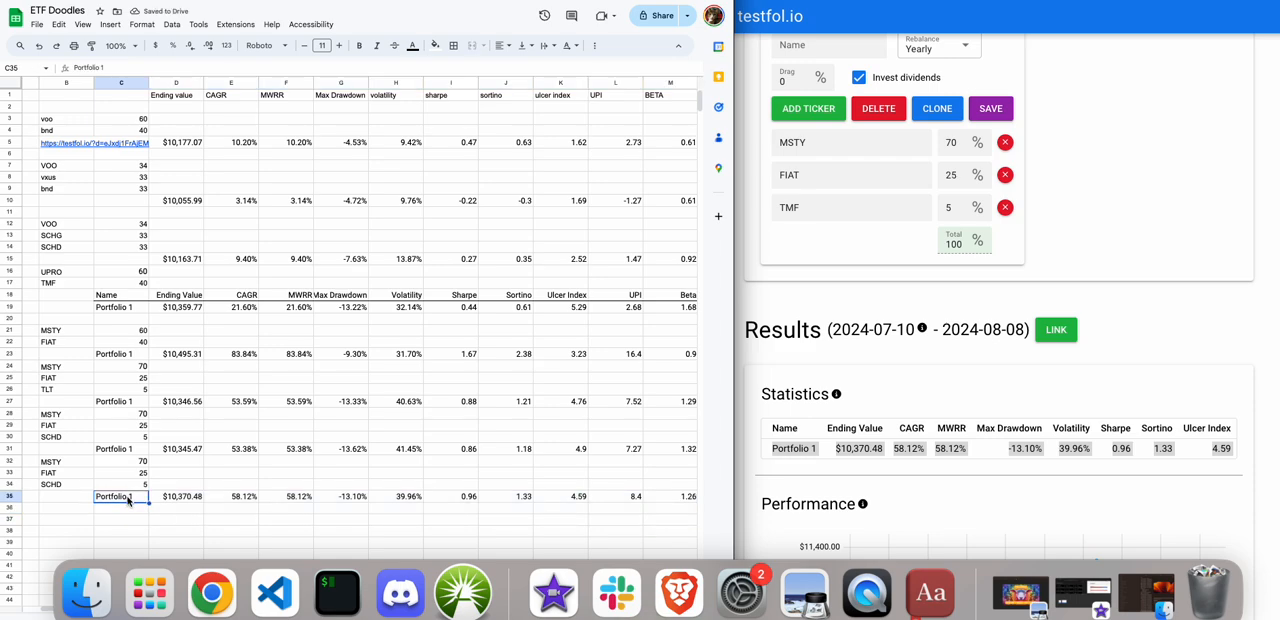
{"action": "left_click", "coordinate": [172, 499]}
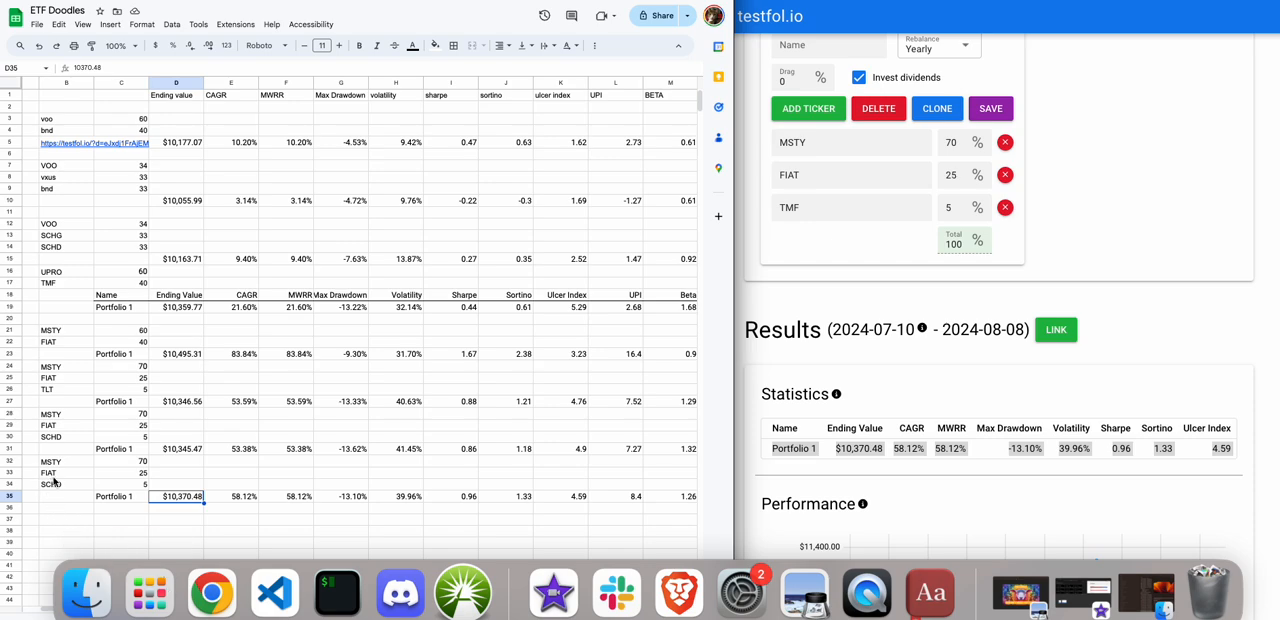
Replace the ticker in cell B34 with TMF.
{"action": "left_click", "coordinate": [113, 477]}
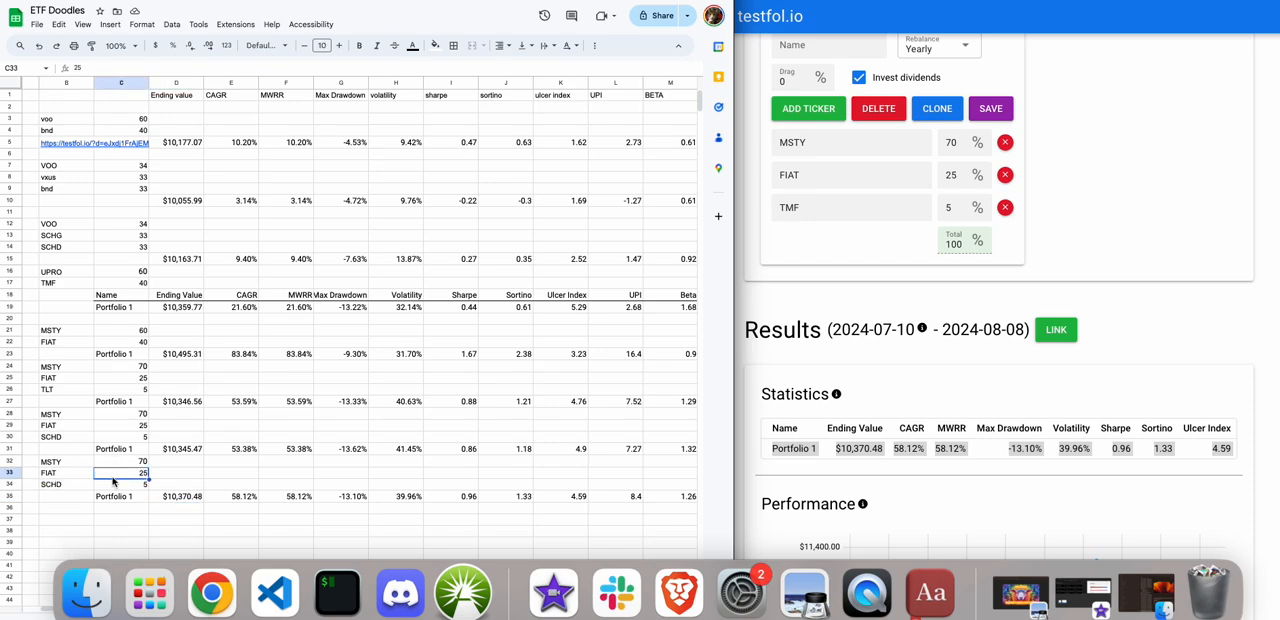
{"action": "left_click", "coordinate": [45, 486]}
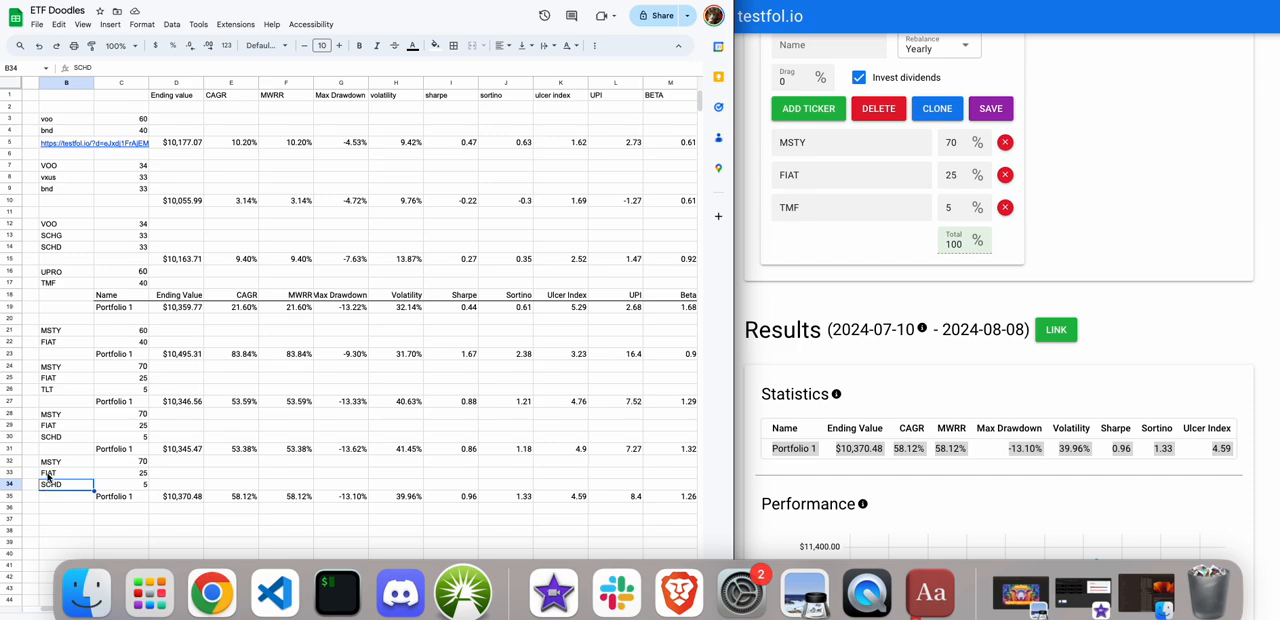
{"action": "type", "text": "TMF"}
{"action": "left_click", "coordinate": [78, 511]}
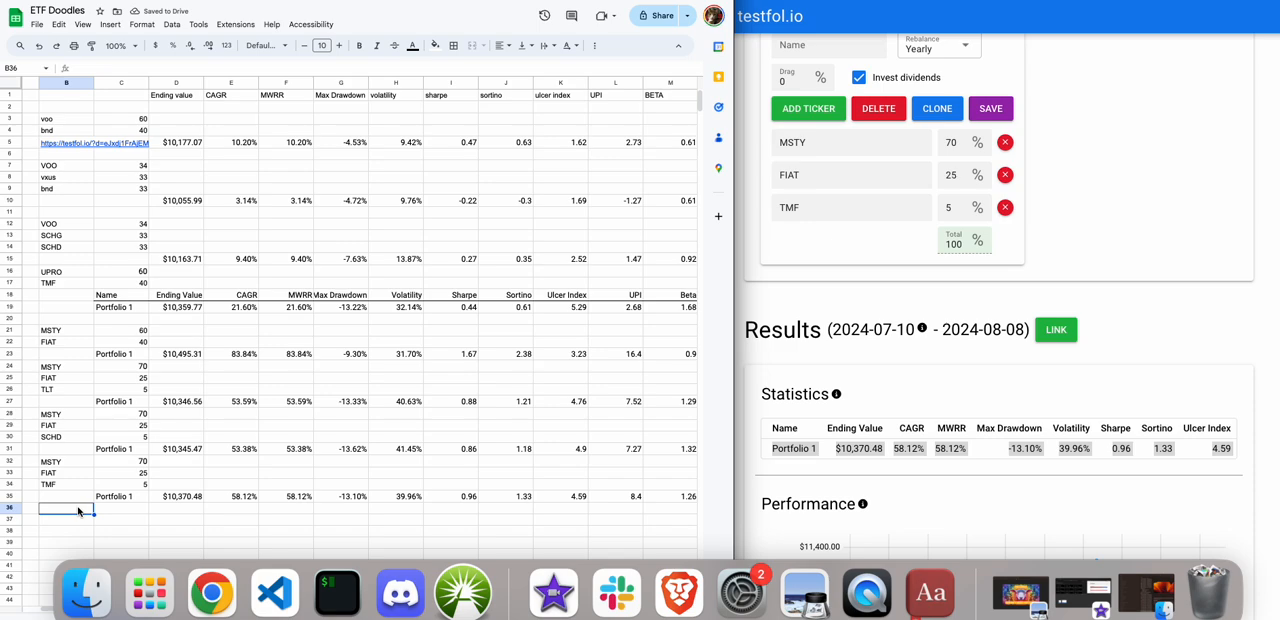
Search Google for TMF and highlight the fund's full name in the market summary.
{"action": "left_click", "coordinate": [1066, 204]}
{"action": "left_click", "coordinate": [903, 1]}
{"action": "double_click", "coordinate": [869, 32]}
{"action": "type", "text": "TMF"}
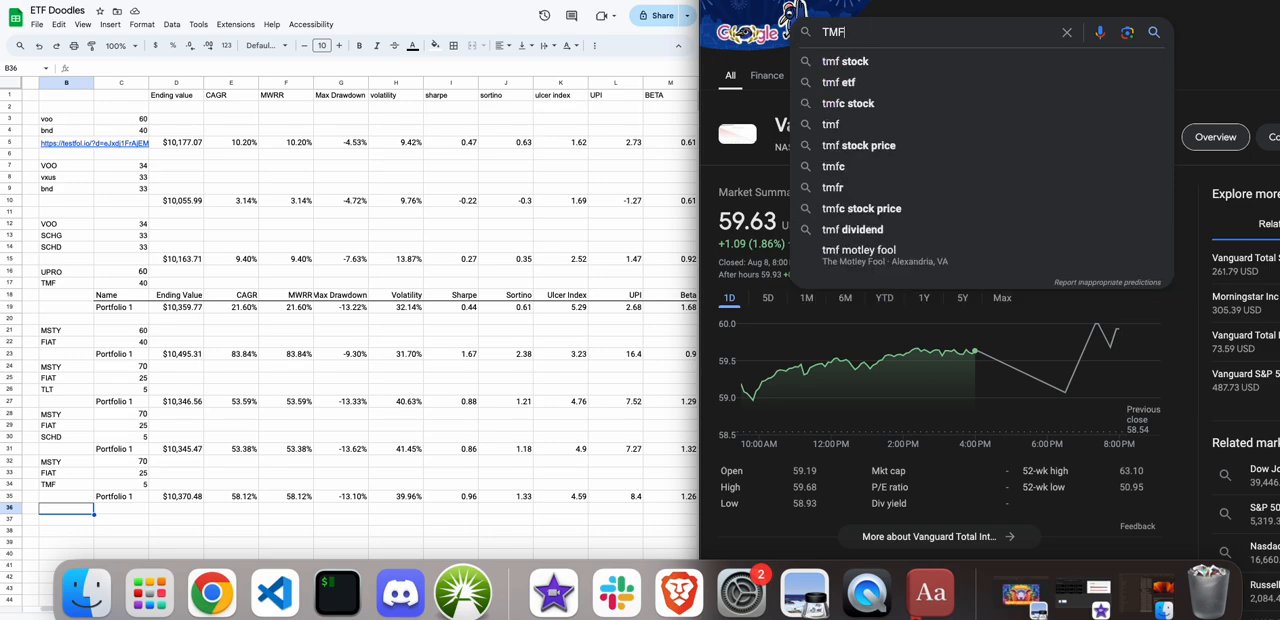
{"action": "key", "text": "Return"}
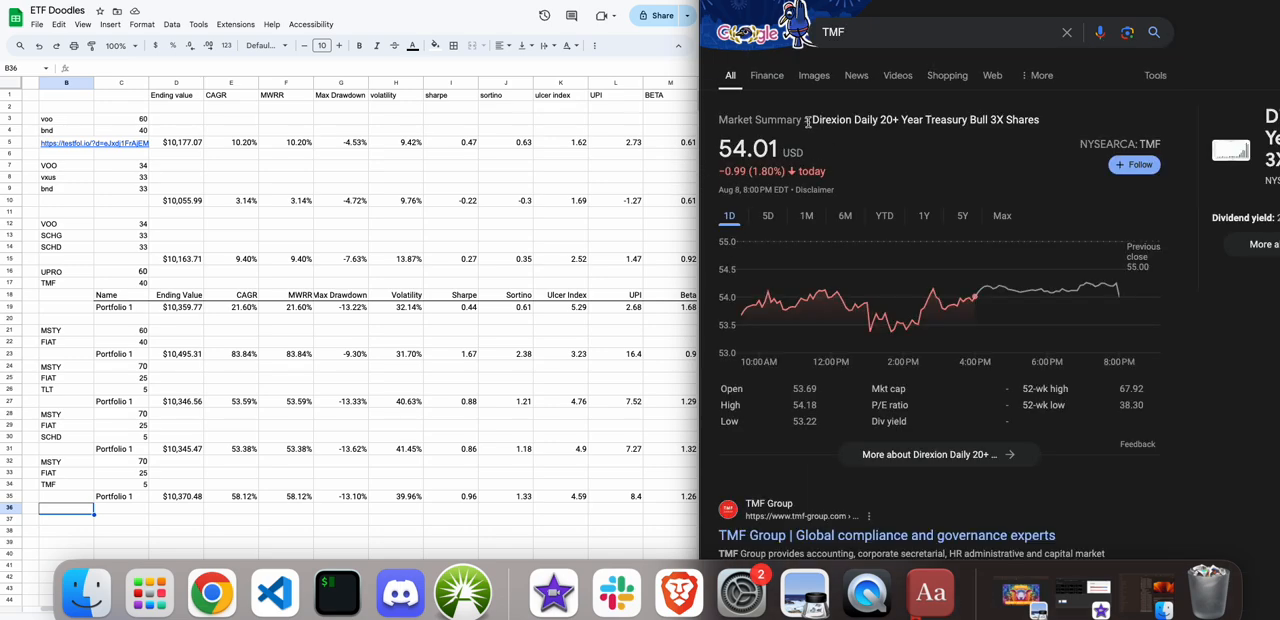
{"action": "left_click_drag", "start_coordinate": [1041, 119], "coordinate": [814, 116]}
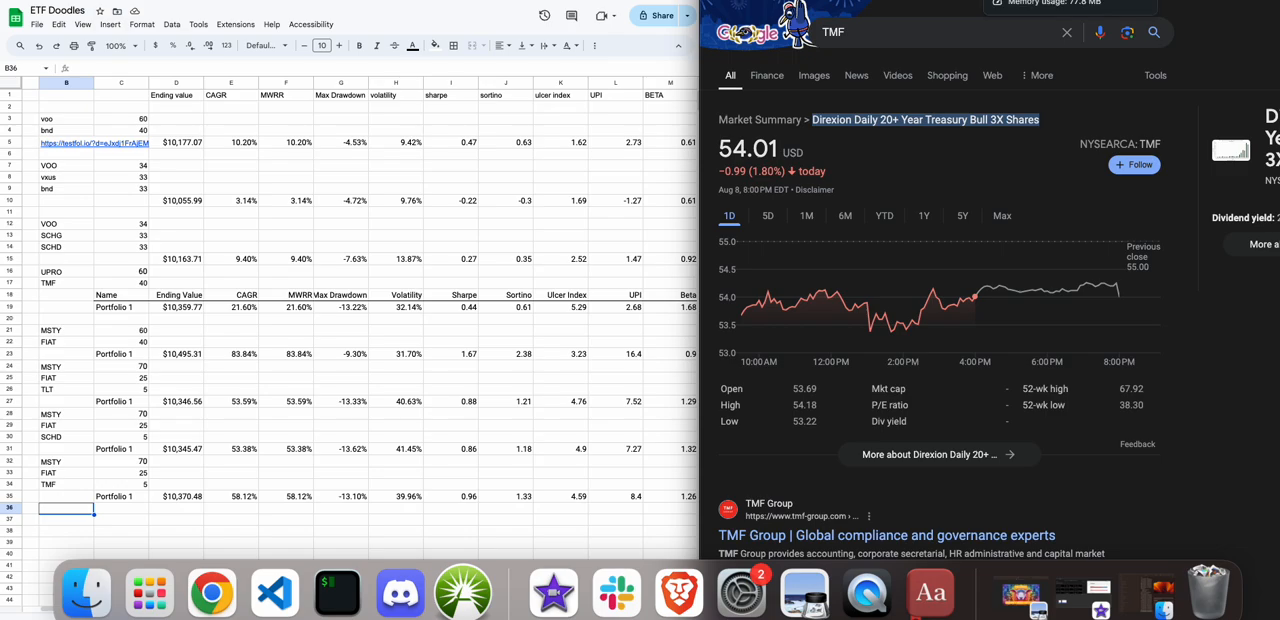
Return to testfol.io, set the weights to 20% for FIAT and 10% for TMF, and run the backtest.
{"action": "left_click", "coordinate": [884, 1]}
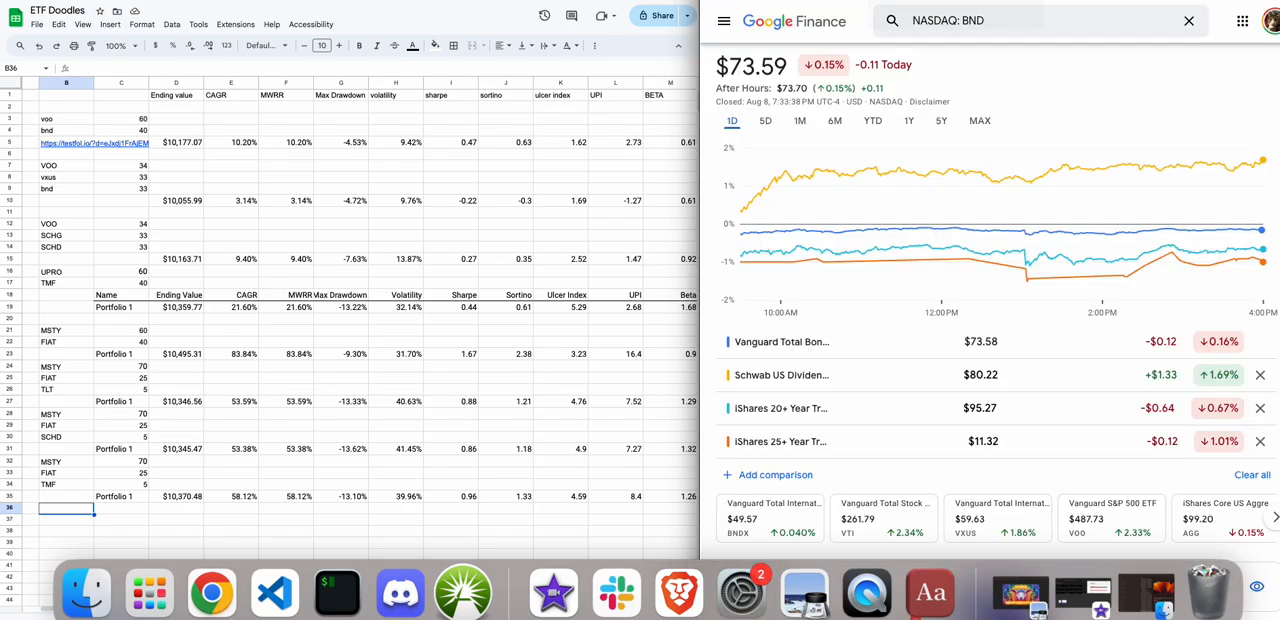
{"action": "left_click", "coordinate": [800, 1]}
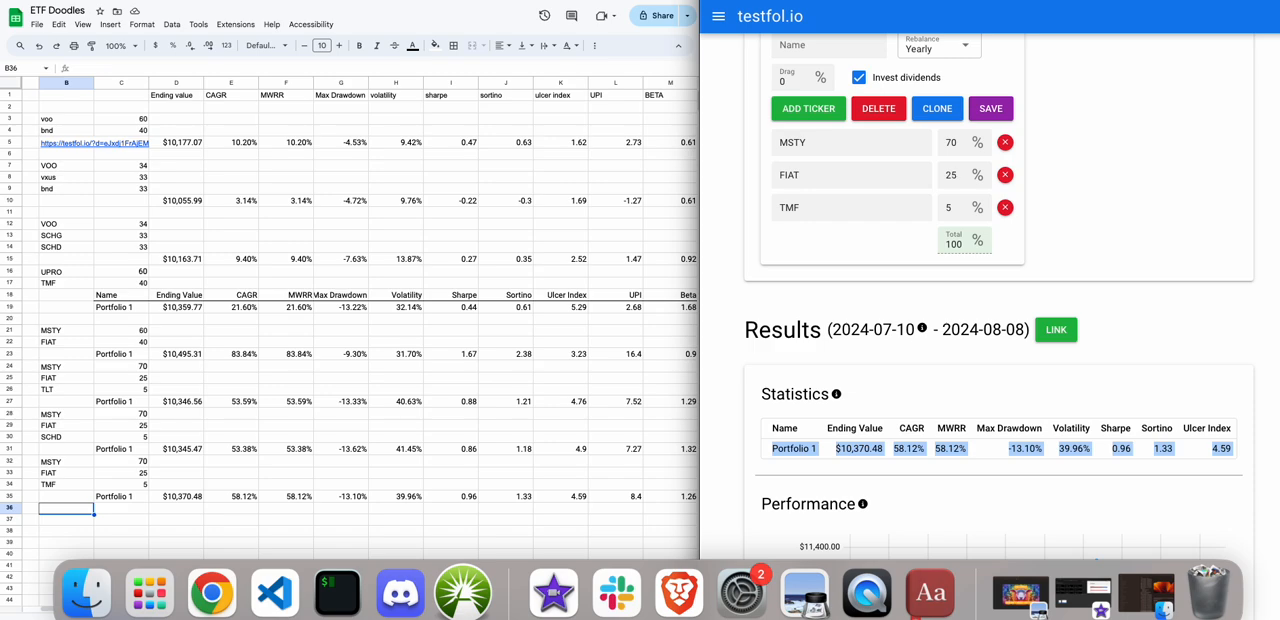
{"action": "left_click_drag", "start_coordinate": [958, 177], "coordinate": [935, 209]}
{"action": "type", "text": "20"}
{"action": "type", "text": "10"}
{"action": "scroll", "coordinate": [880, 275], "scroll_direction": "up", "scroll_amount": 2}
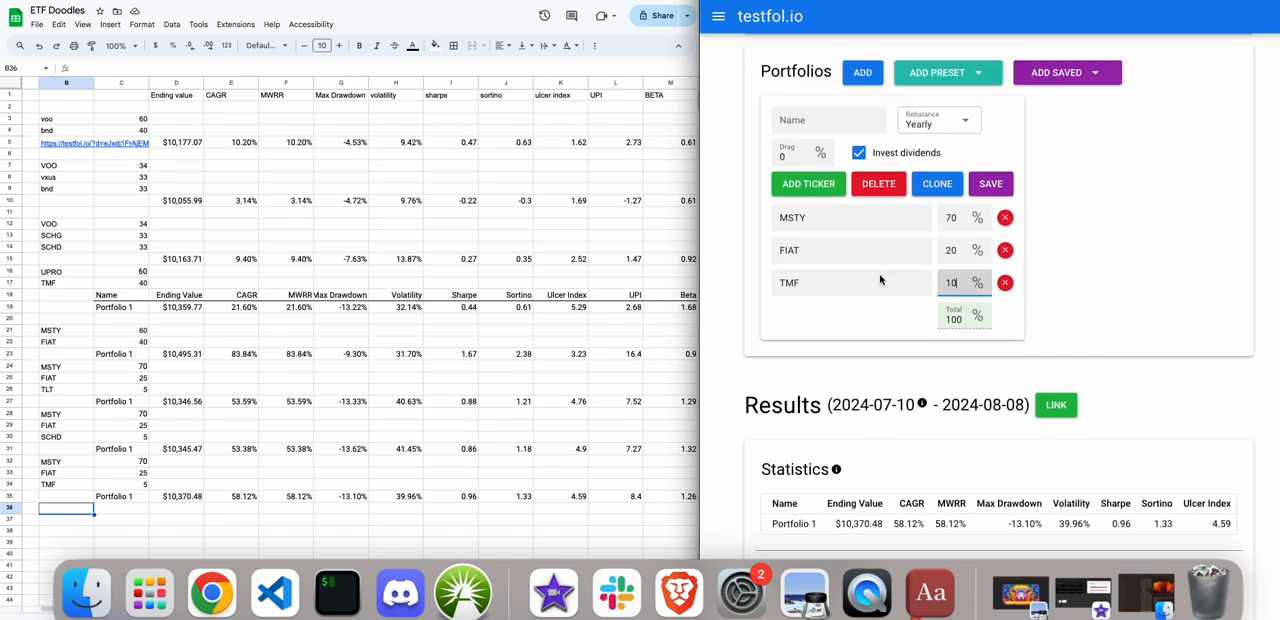
{"action": "scroll", "coordinate": [880, 275], "scroll_direction": "up", "scroll_amount": 2}
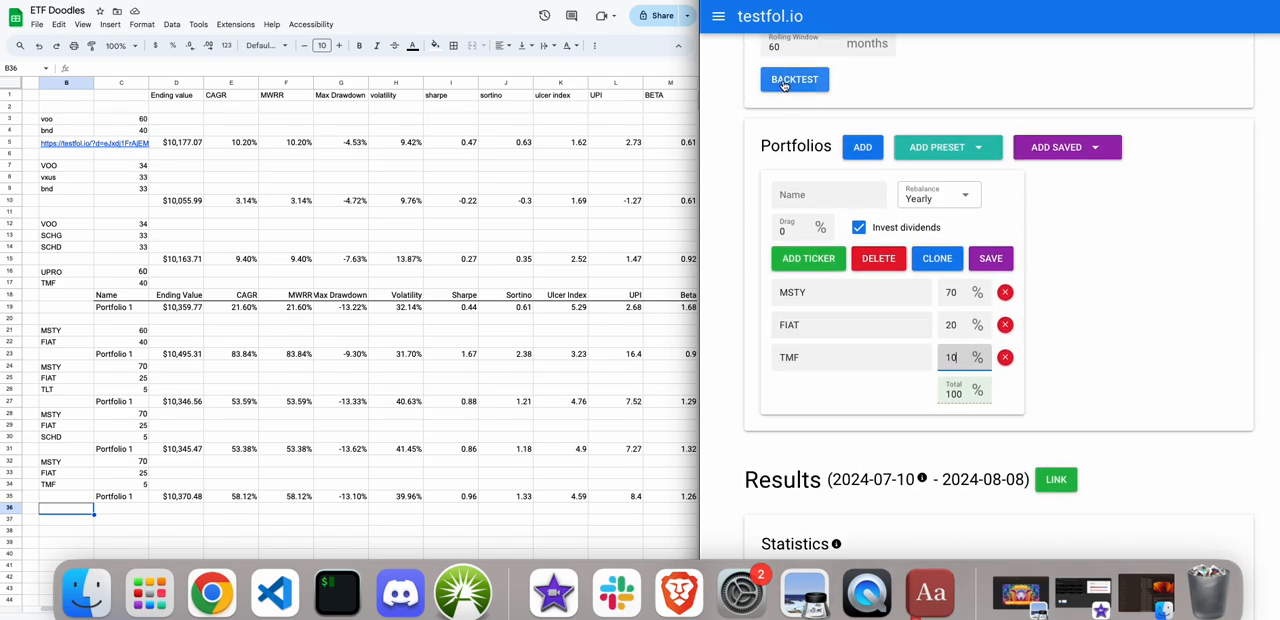
{"action": "left_click", "coordinate": [785, 83]}
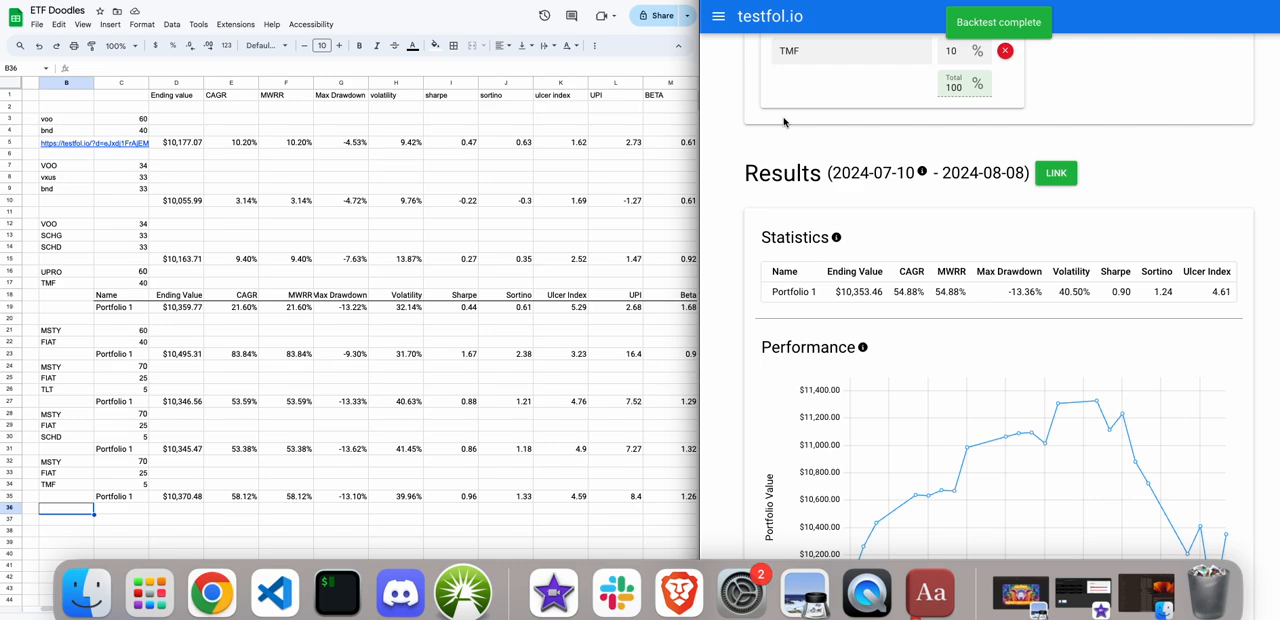
Replace the FIAT ticker with SVOL at 30% and set the TMF weight to 0%.
{"action": "scroll", "coordinate": [785, 118], "scroll_direction": "up", "scroll_amount": 2}
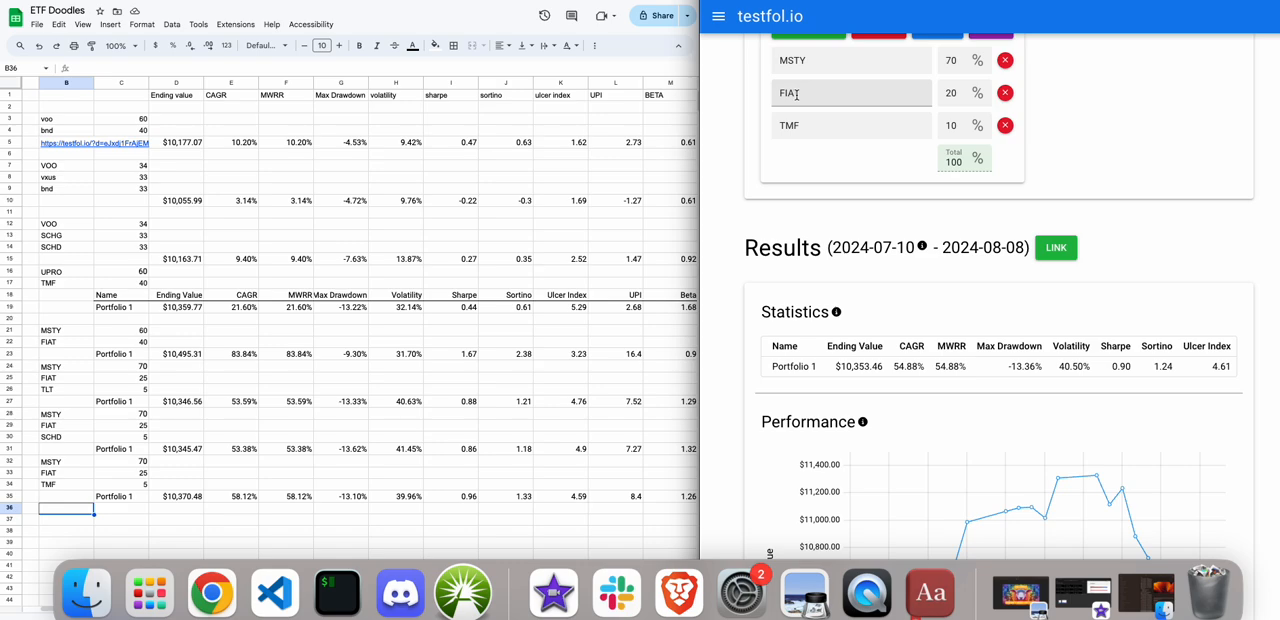
{"action": "double_click", "coordinate": [793, 96]}
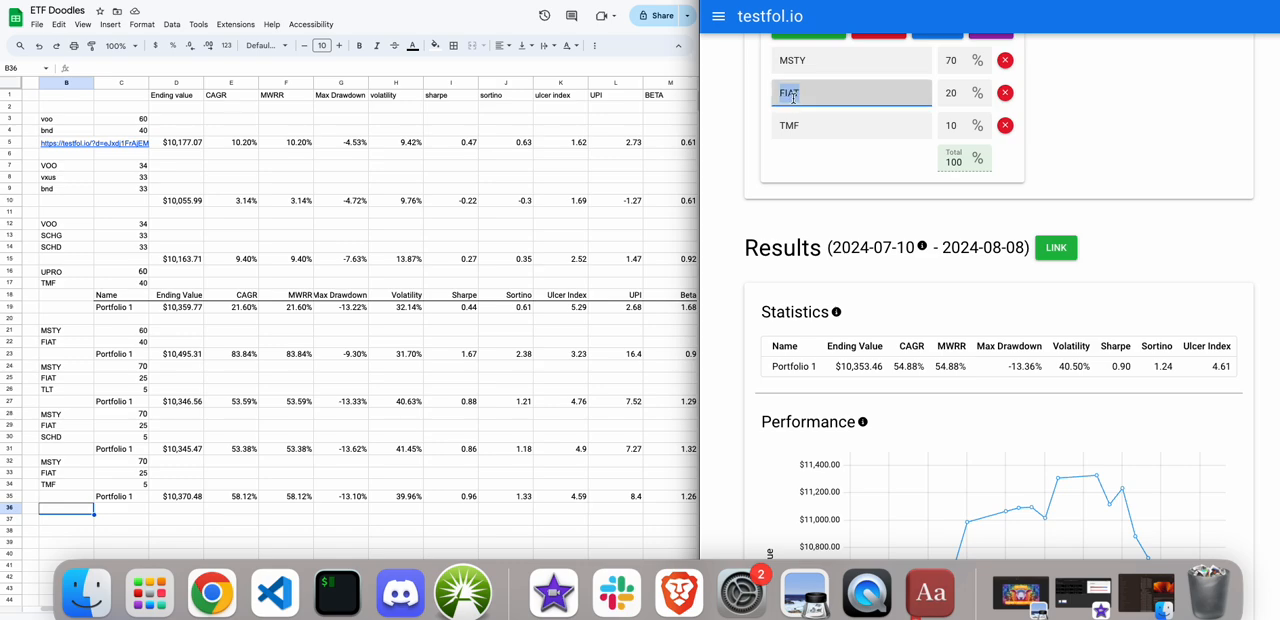
{"action": "type", "text": "SVOL"}
{"action": "key", "text": "Tab"}
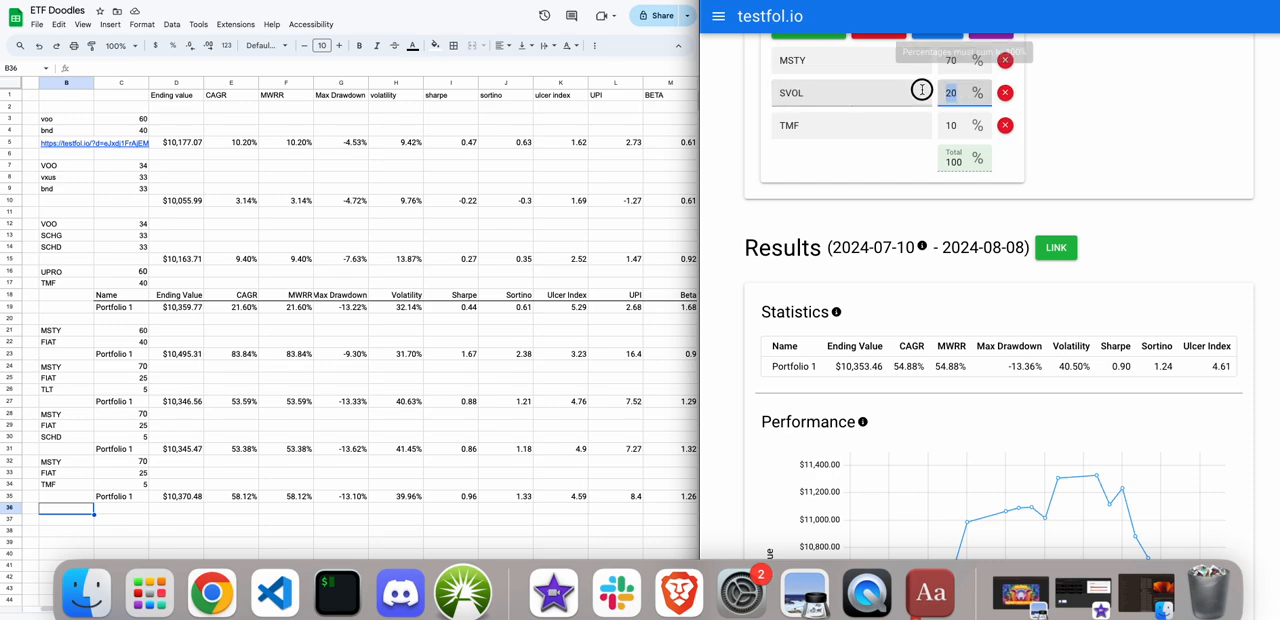
{"action": "type", "text": "30"}
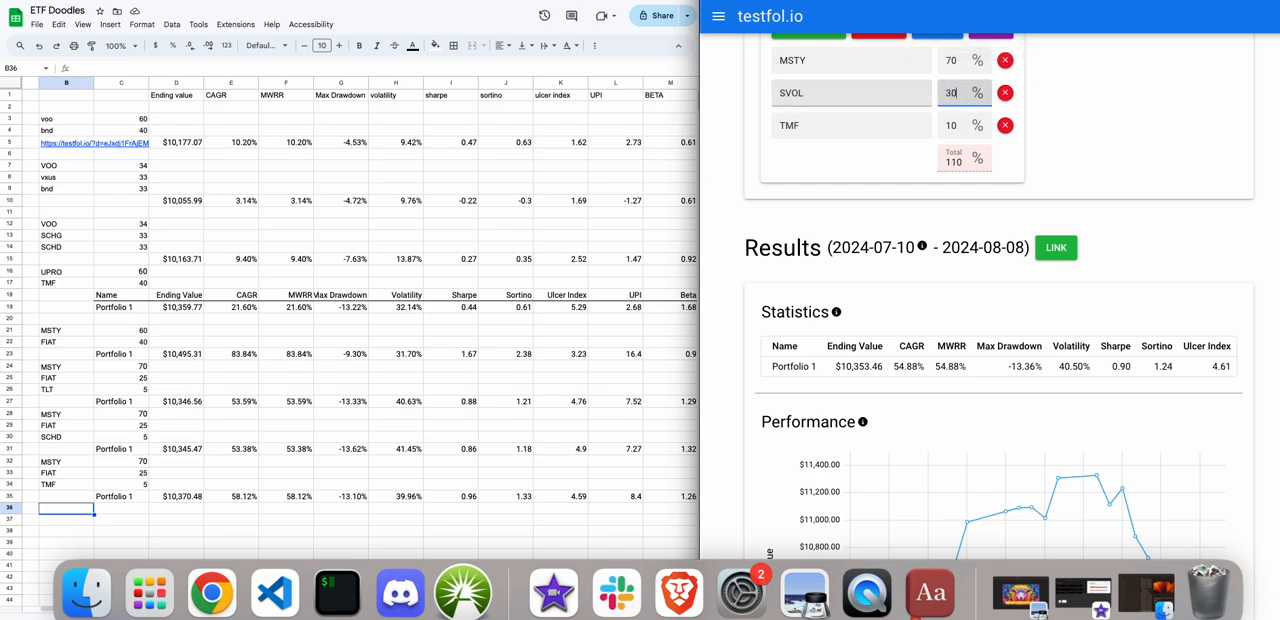
{"action": "double_click", "coordinate": [954, 127]}
{"action": "type", "text": "0"}
{"action": "left_click", "coordinate": [1182, 147]}
Run the backtest for the MSTY and SVOL portfolio and view its statistics and performance chart.
{"action": "scroll", "coordinate": [1182, 147], "scroll_direction": "up", "scroll_amount": 3}
{"action": "left_click", "coordinate": [794, 93]}
{"action": "scroll", "coordinate": [790, 94], "scroll_direction": "down", "scroll_amount": 2}
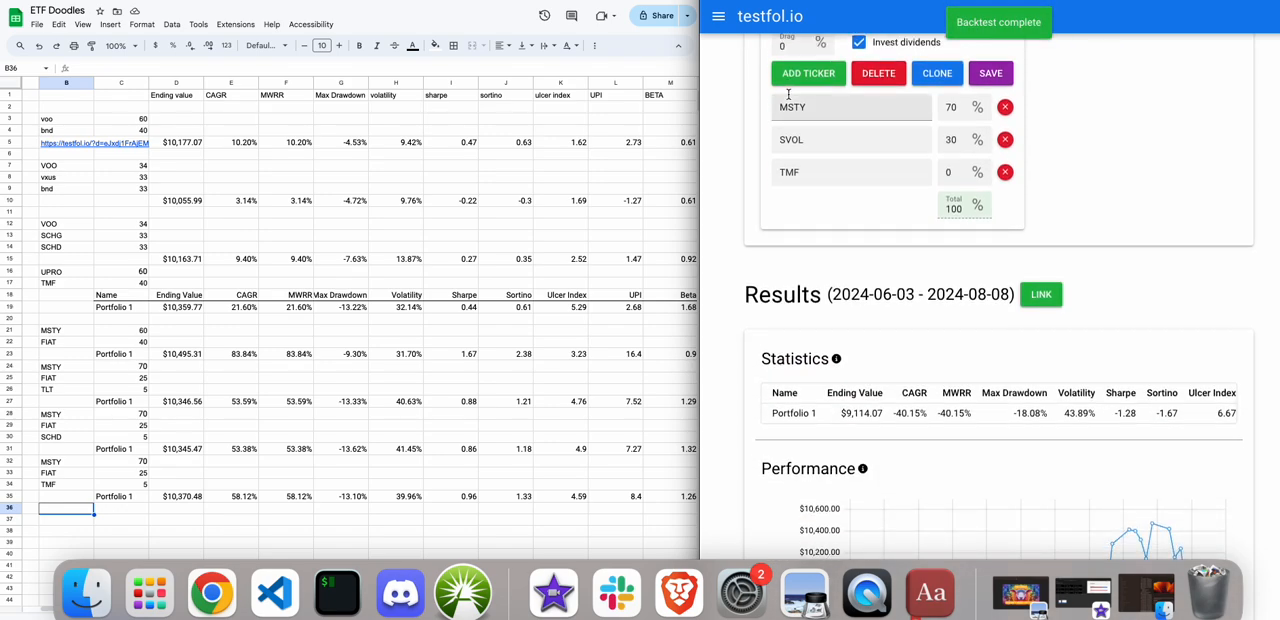
{"action": "scroll", "coordinate": [857, 399], "scroll_direction": "down", "scroll_amount": 2}
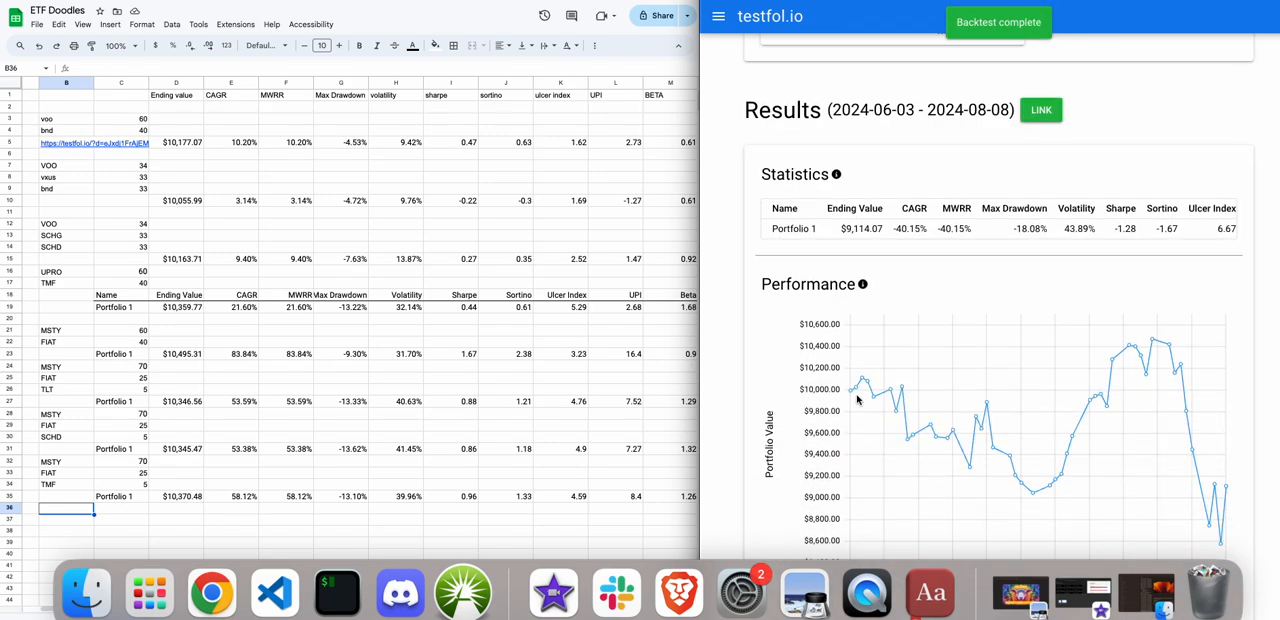
{"action": "scroll", "coordinate": [857, 400], "scroll_direction": "up", "scroll_amount": 2}
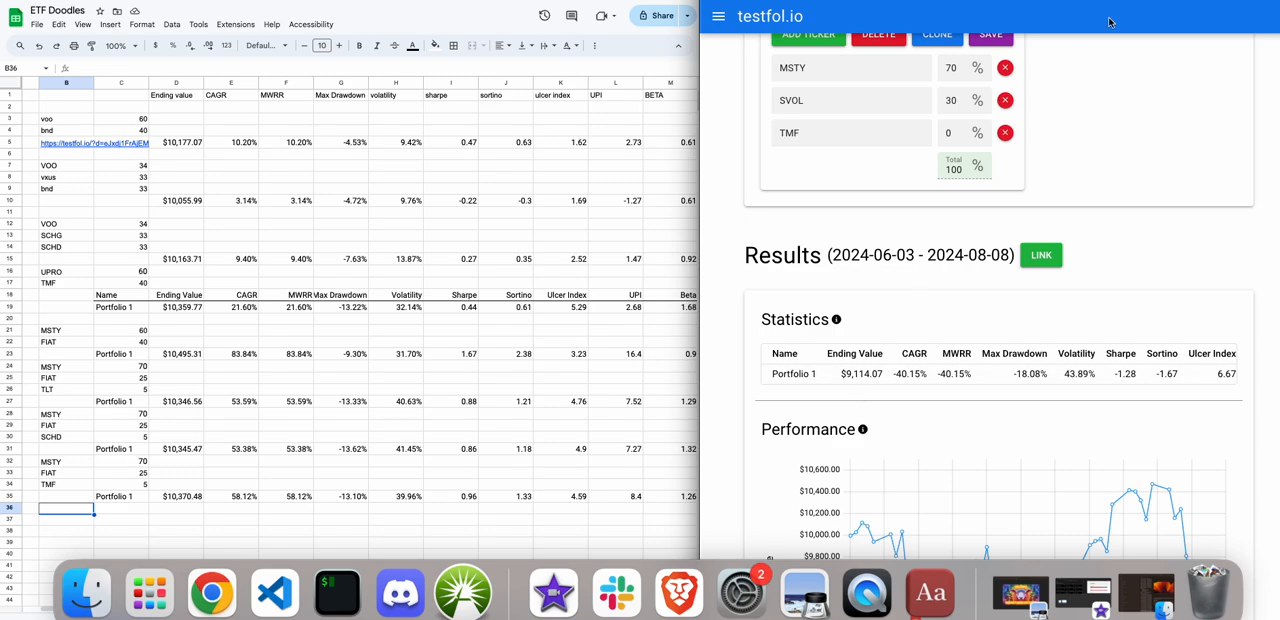
Switch to Google Finance and look up MSTY.
{"action": "key", "text": "ctrl+Tab"}
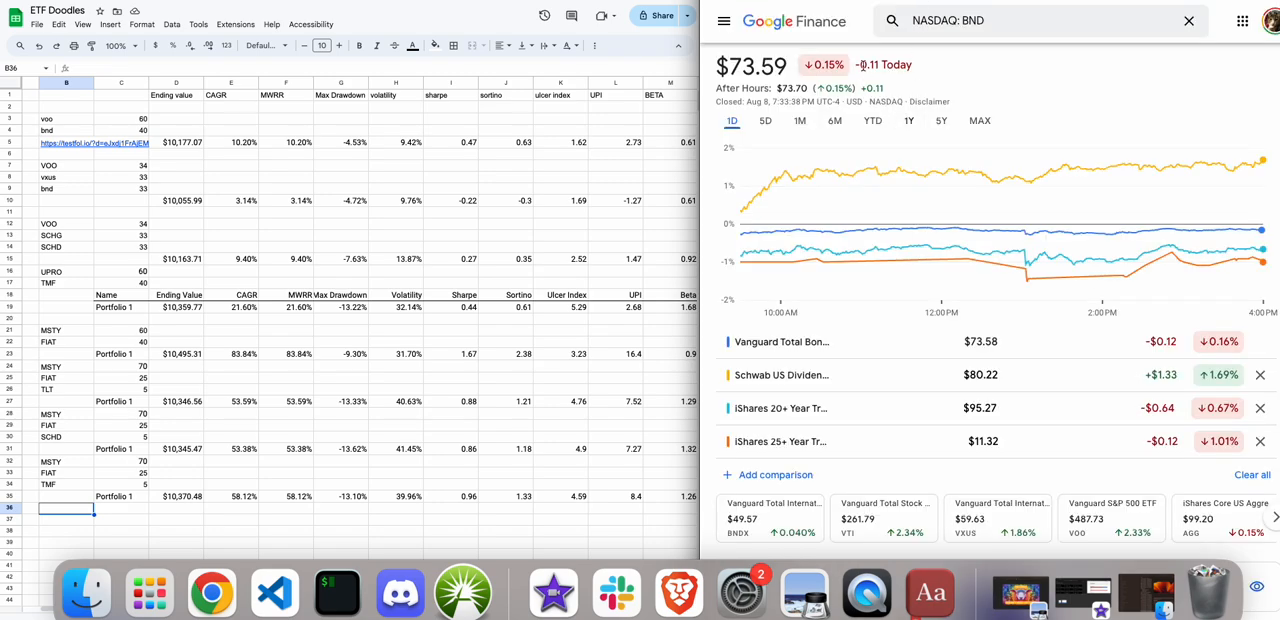
{"action": "left_click", "coordinate": [943, 23]}
{"action": "key", "text": "BackSpace"}
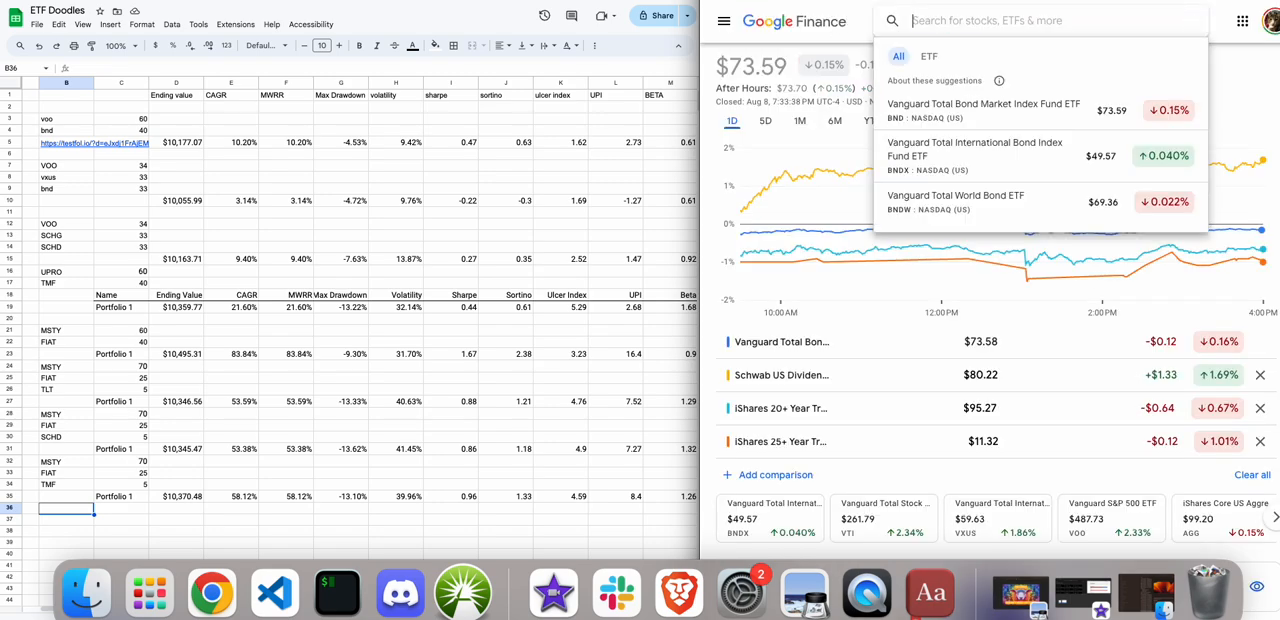
{"action": "type", "text": "msty"}
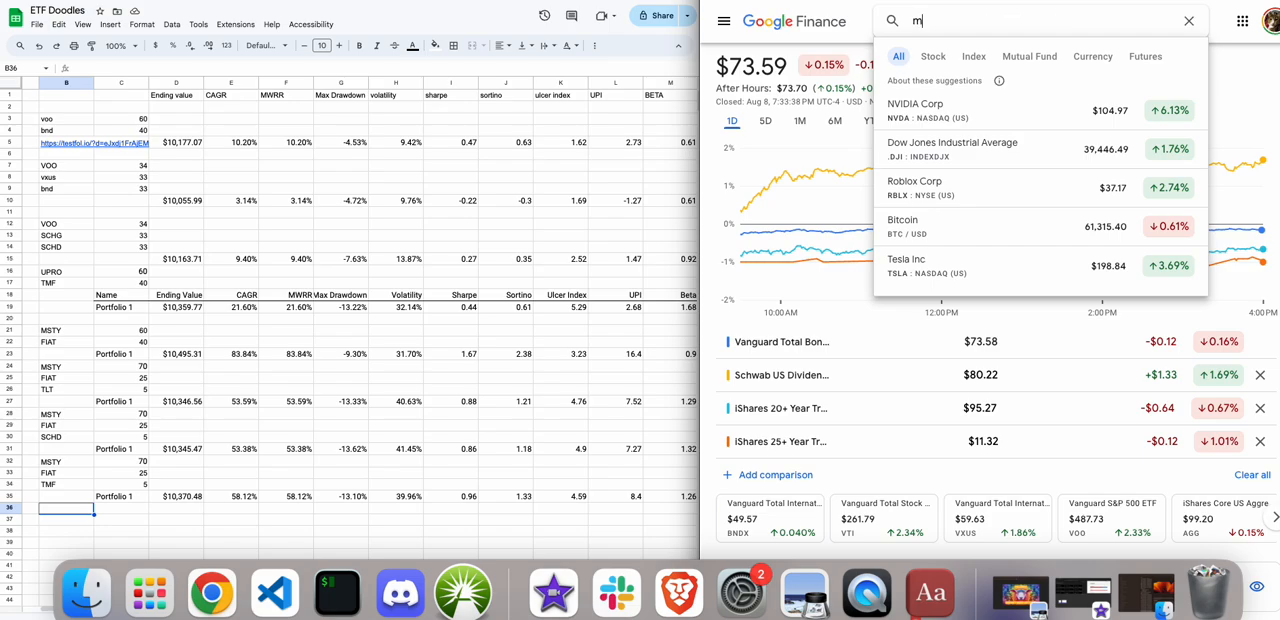
{"action": "key", "text": "Return"}
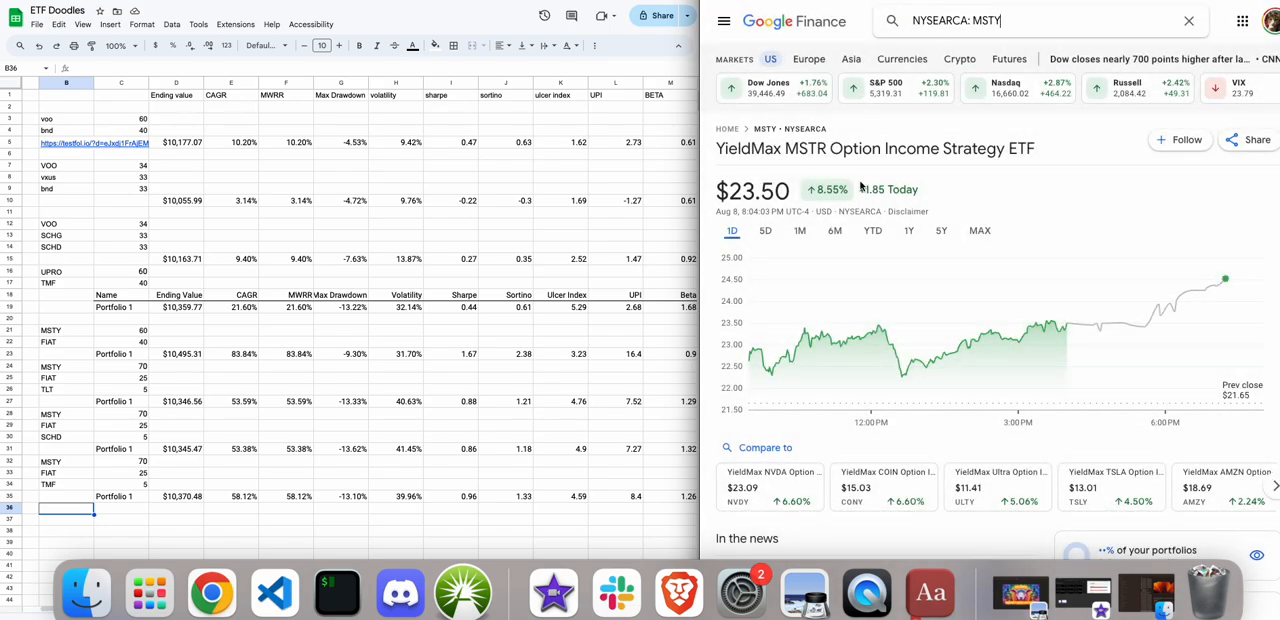
Add SVOL as a comparison to the MSTY chart and view the five-day and one-month ranges.
{"action": "scroll", "coordinate": [767, 300], "scroll_direction": "down", "scroll_amount": 3}
{"action": "left_click", "coordinate": [767, 298]}
{"action": "type", "text": "svol"}
{"action": "left_click", "coordinate": [760, 387]}
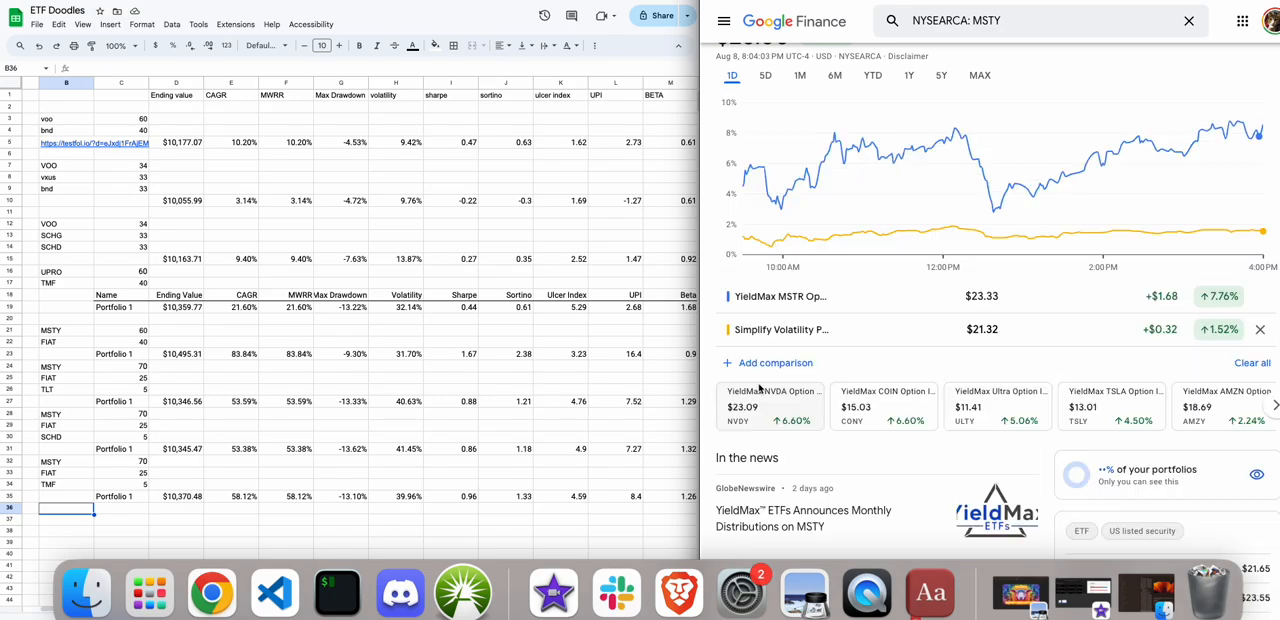
{"action": "left_click", "coordinate": [766, 77]}
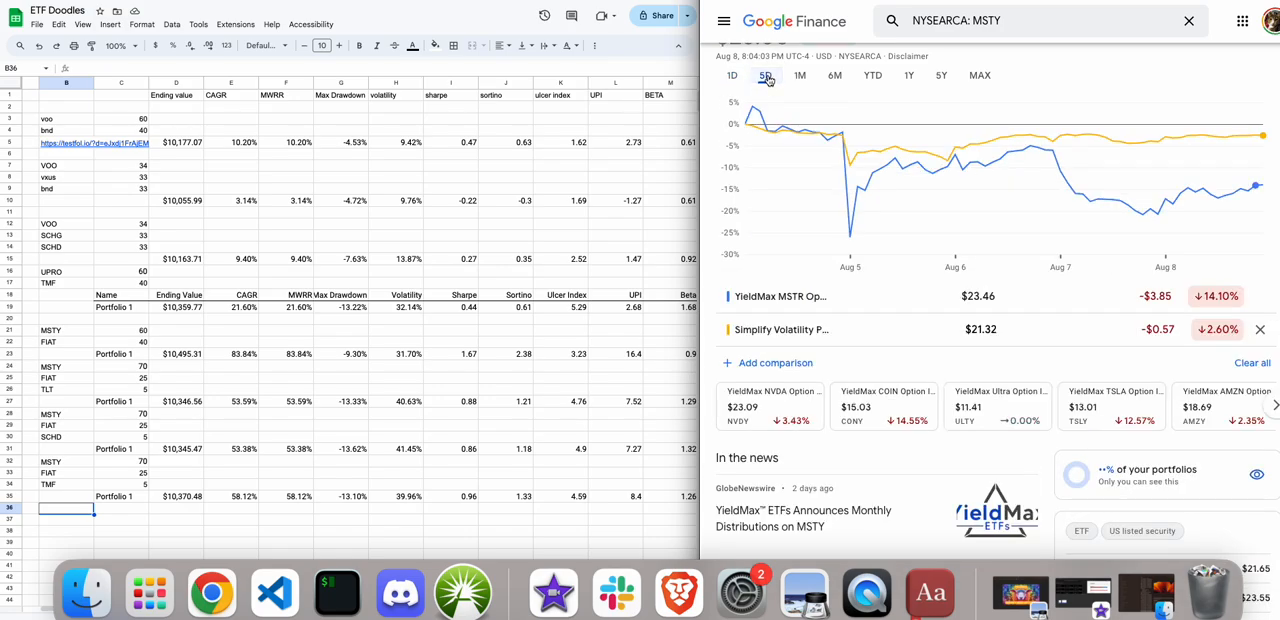
{"action": "left_click", "coordinate": [798, 77]}
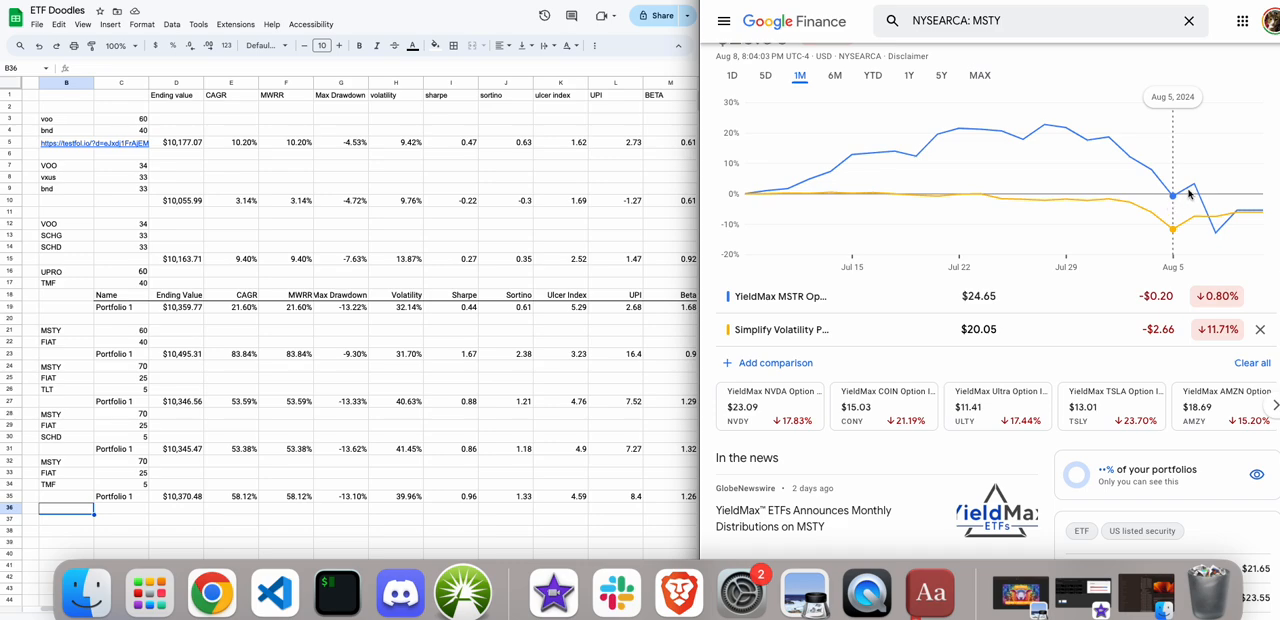
Add FIAT, the YieldMax Short COIN Option Income Strategy ETF, to the MSTY comparison chart.
{"action": "left_click", "coordinate": [741, 363]}
{"action": "type", "text": "FIAT"}
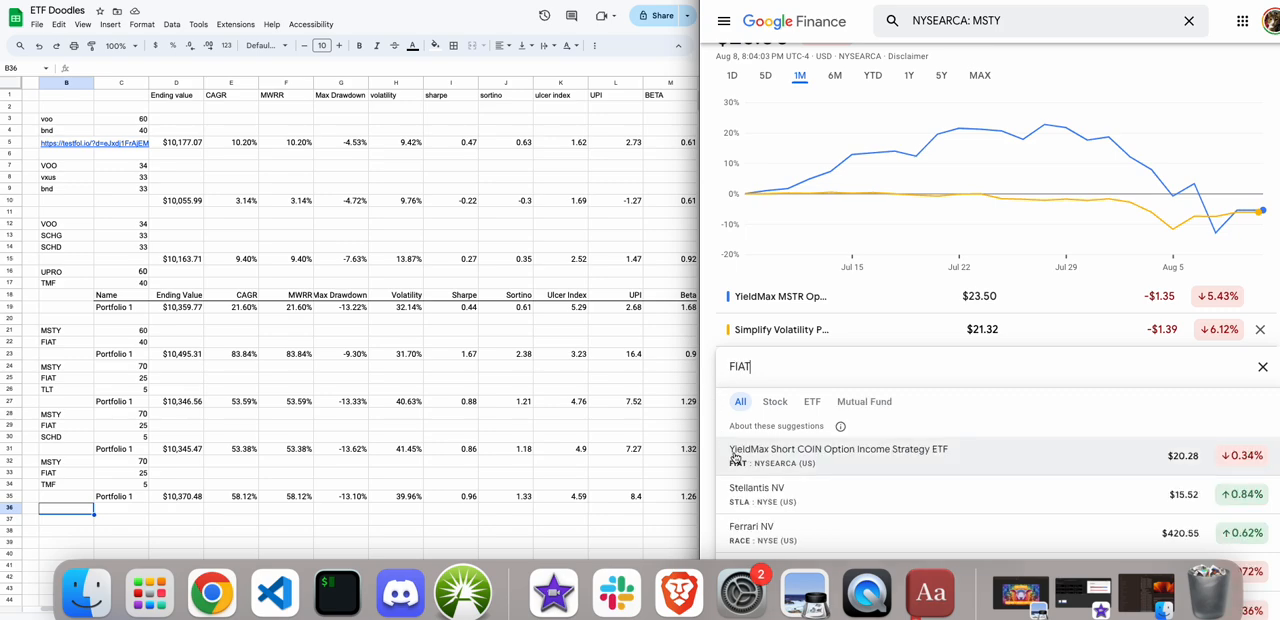
{"action": "left_click", "coordinate": [735, 457]}
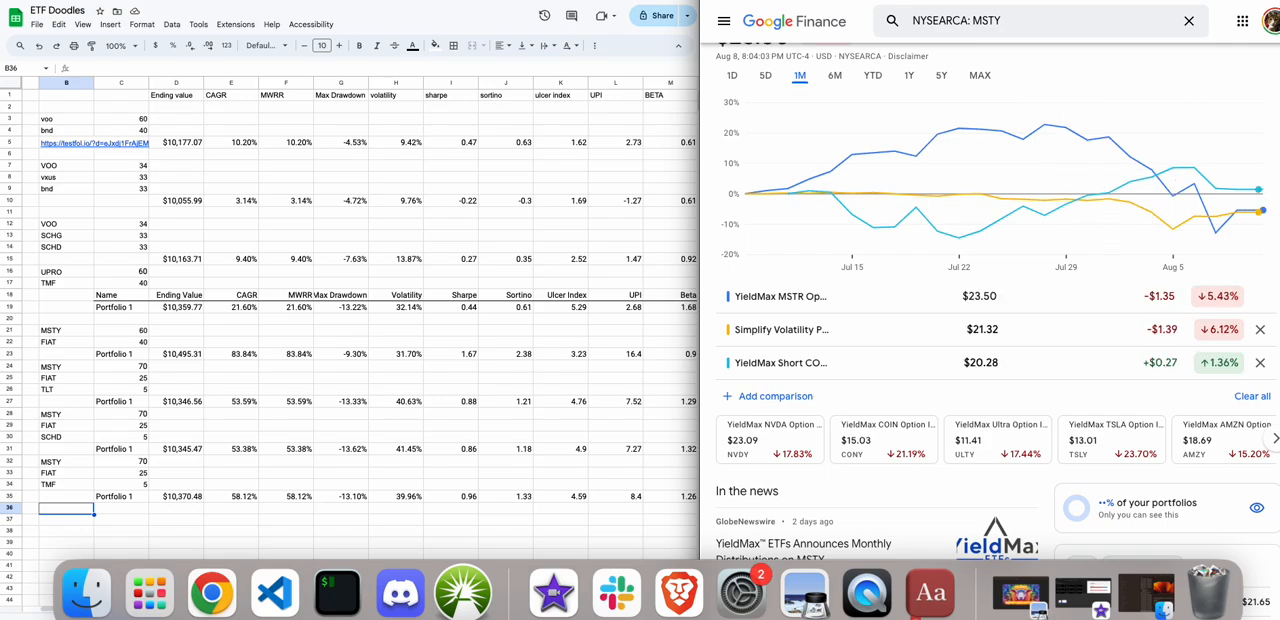
Switch to the Google Search page and look up the BITX ticker.
{"action": "key", "text": "ctrl+Tab"}
{"action": "left_click_drag", "start_coordinate": [856, 26], "coordinate": [812, 38]}
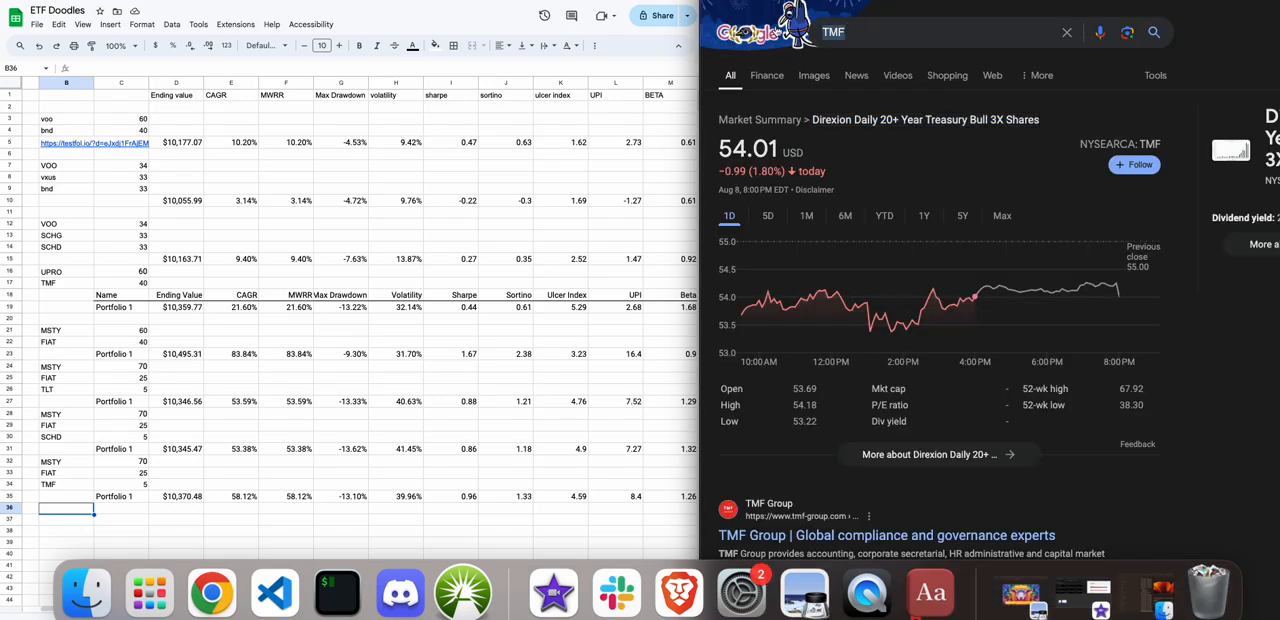
{"action": "type", "text": "BITX"}
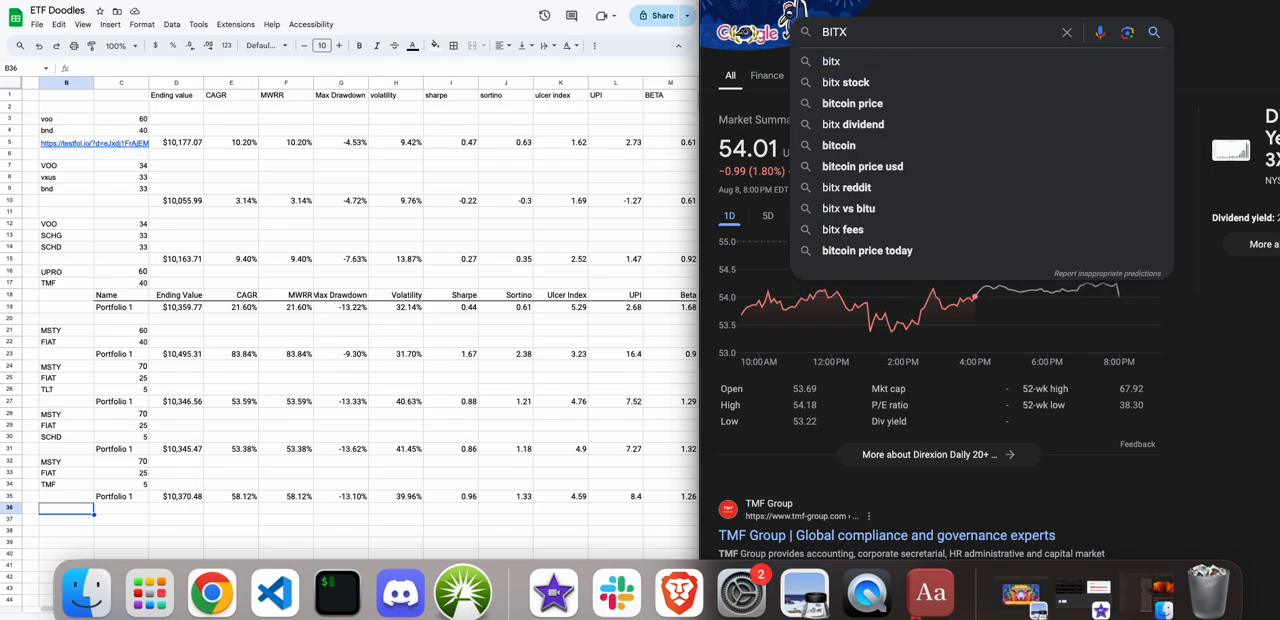
{"action": "key", "text": "Return"}
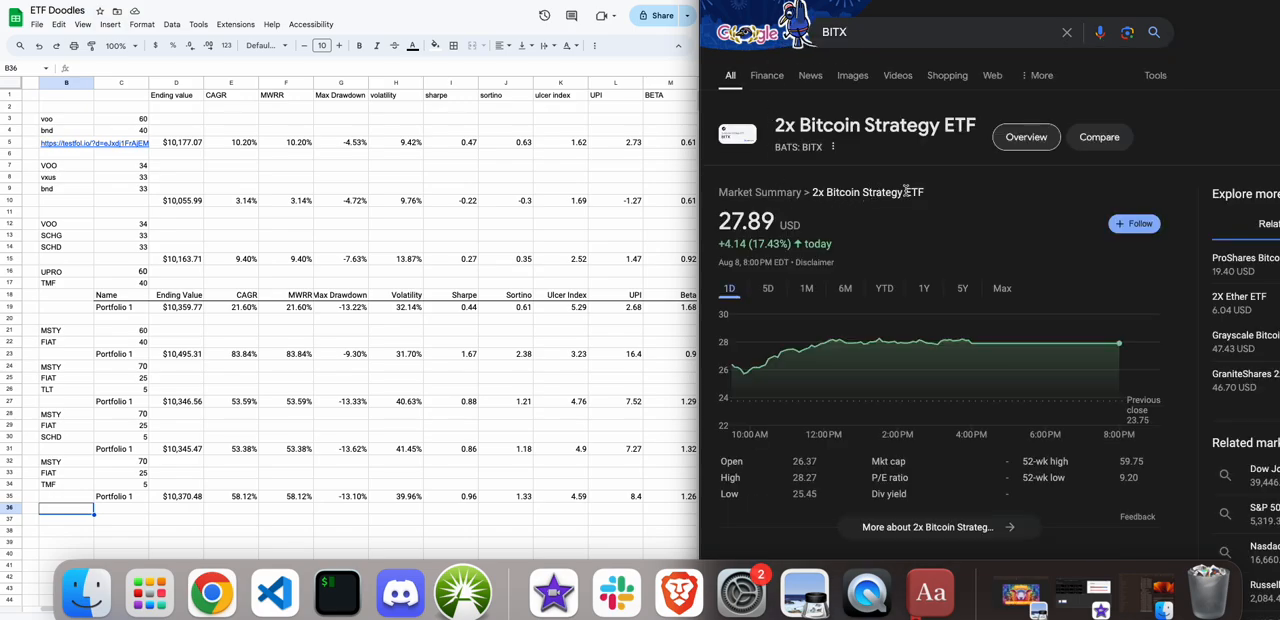
Change the search to BITO to look up that fund's quote.
{"action": "left_click", "coordinate": [860, 34]}
{"action": "key", "text": "BackSpace"}
{"action": "type", "text": "O"}
{"action": "key", "text": "Return"}
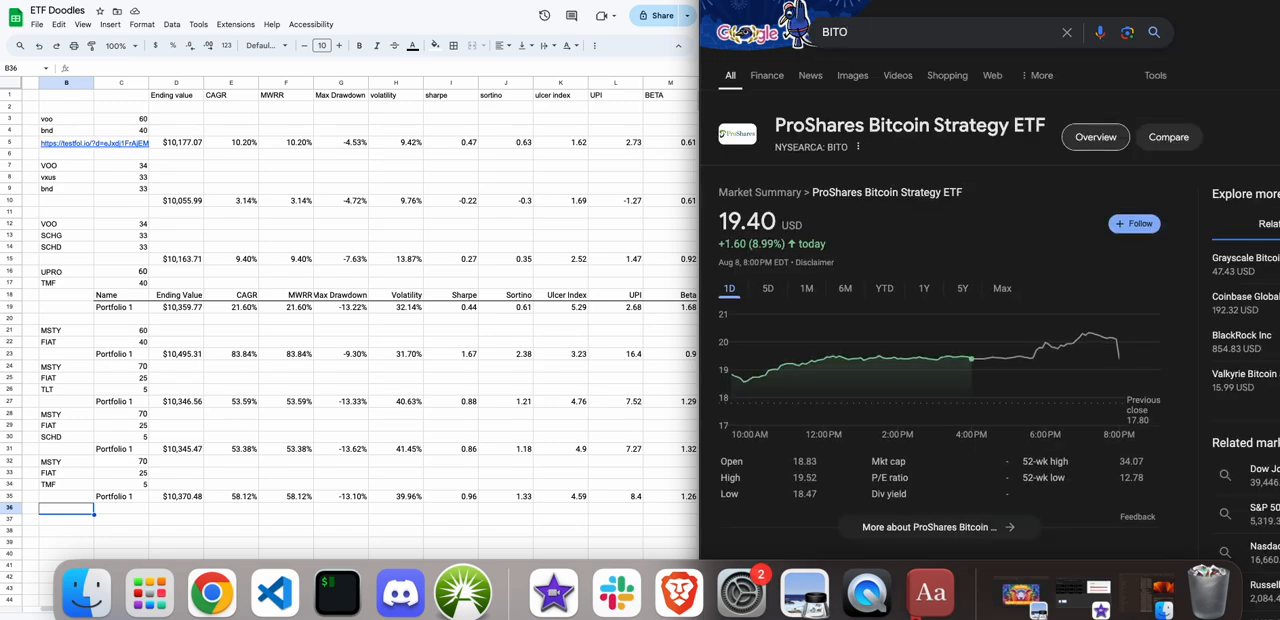
Search Google for "2x short bitcoin etf".
{"action": "left_click_drag", "start_coordinate": [870, 34], "coordinate": [813, 32]}
{"action": "type", "text": "2x short "}
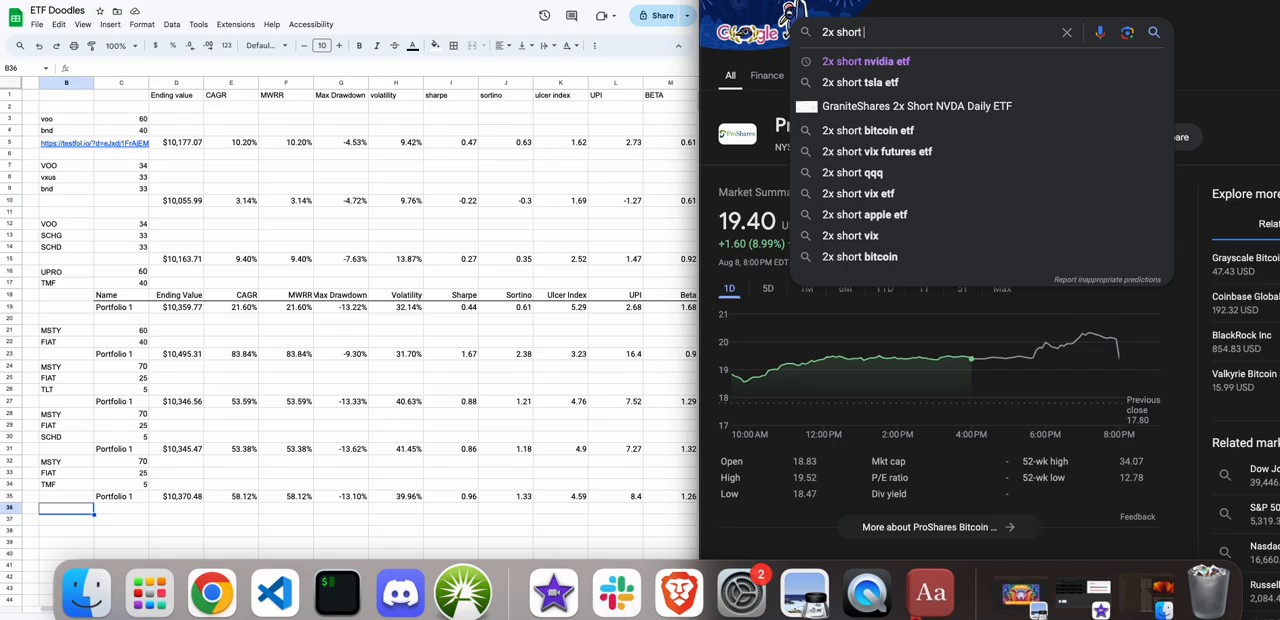
{"action": "type", "text": "bitc"}
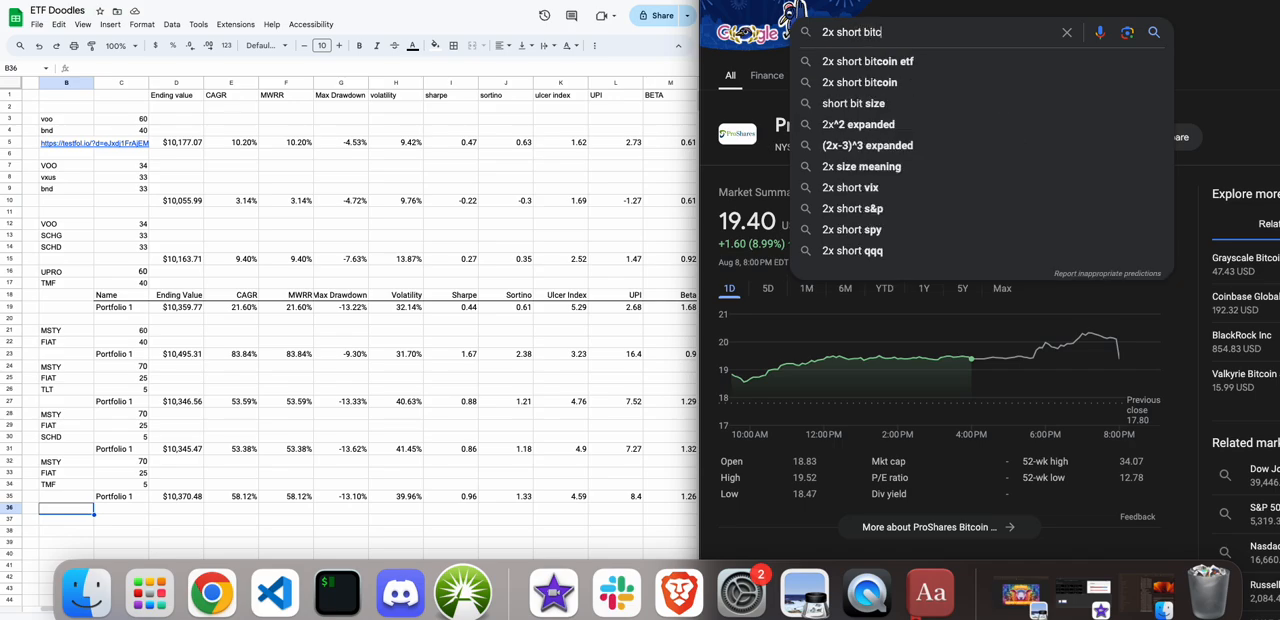
{"action": "key", "text": "Down"}
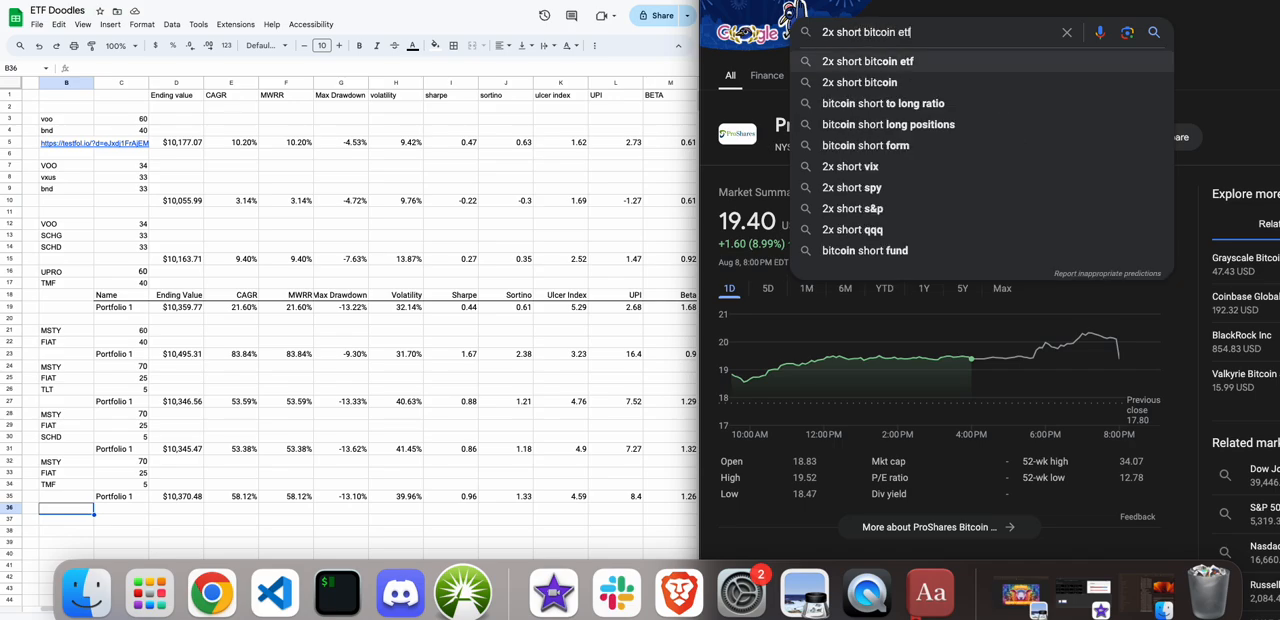
{"action": "key", "text": "Return"}
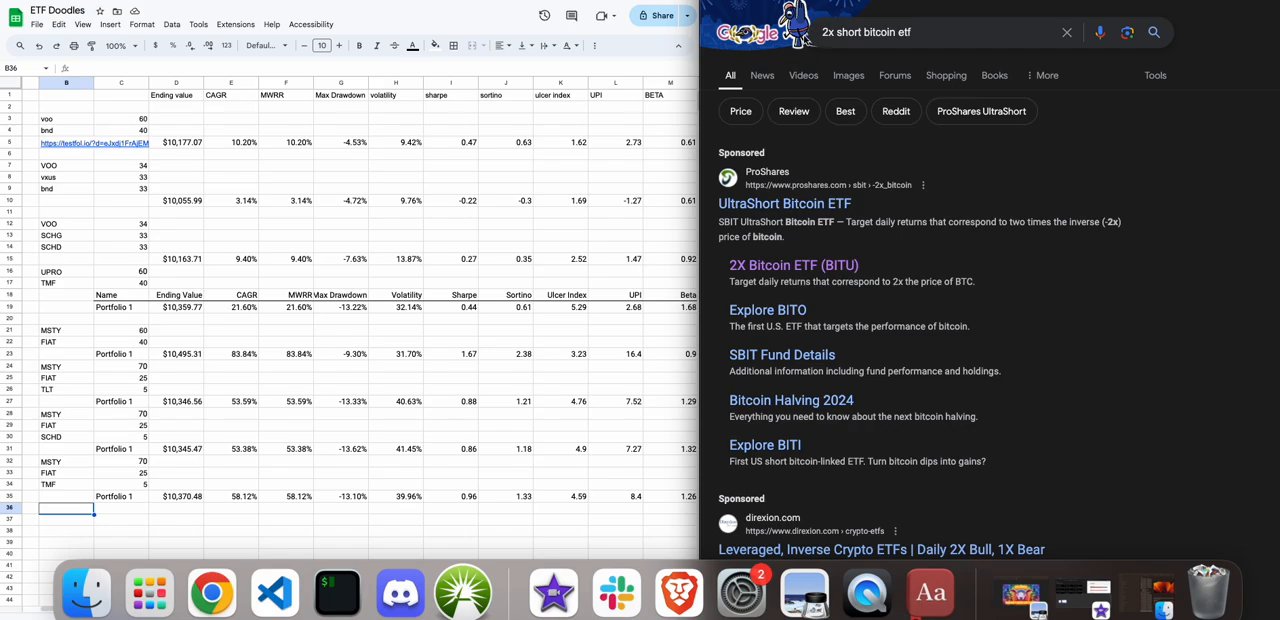
Open Direxion's leveraged and inverse crypto ETFs result and review the LMBO and REKT fund figures.
{"action": "scroll", "coordinate": [822, 262], "scroll_direction": "down", "scroll_amount": 2}
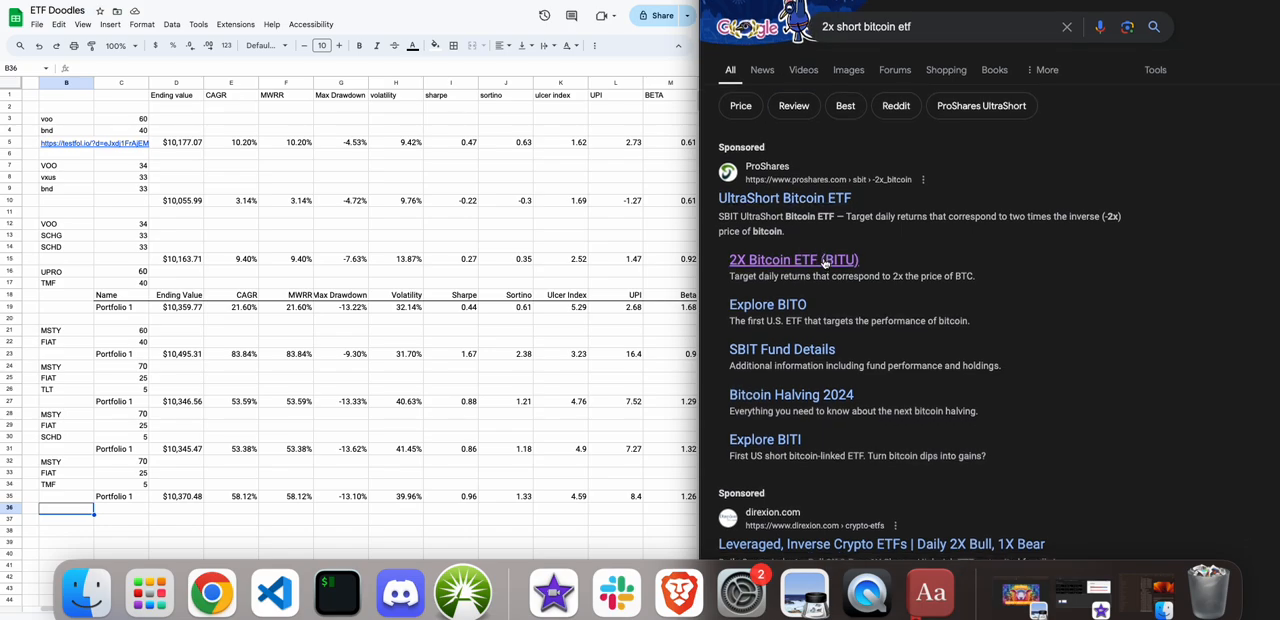
{"action": "scroll", "coordinate": [824, 263], "scroll_direction": "down", "scroll_amount": 5}
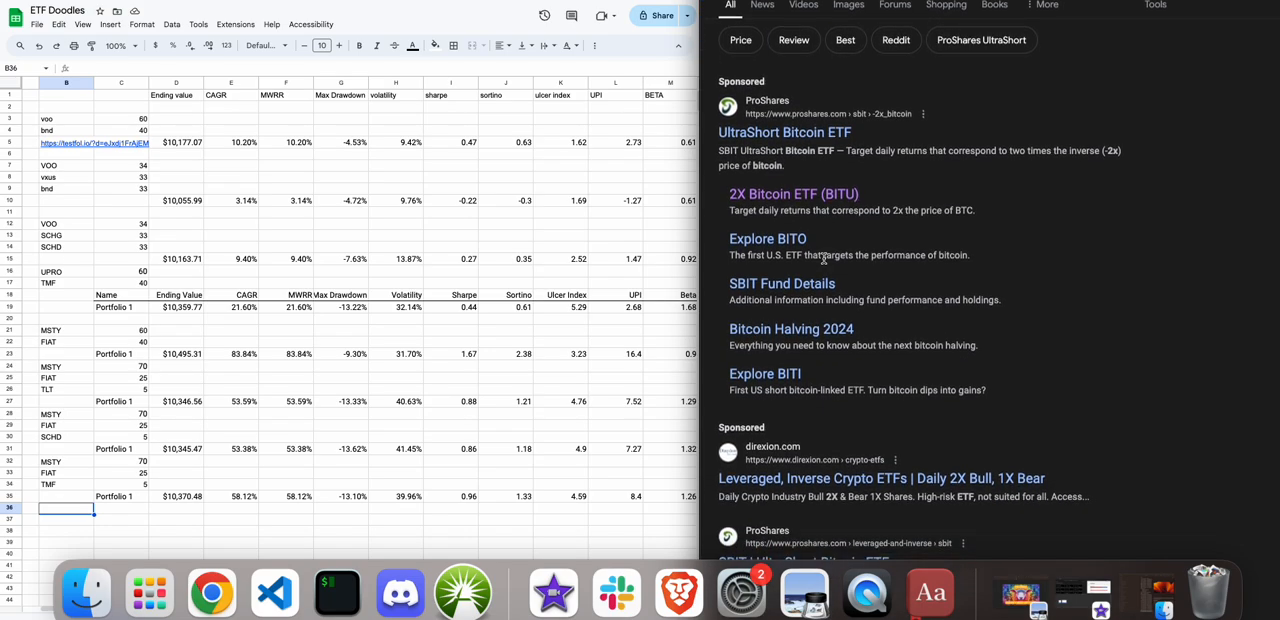
{"action": "scroll", "coordinate": [824, 262], "scroll_direction": "down", "scroll_amount": 1}
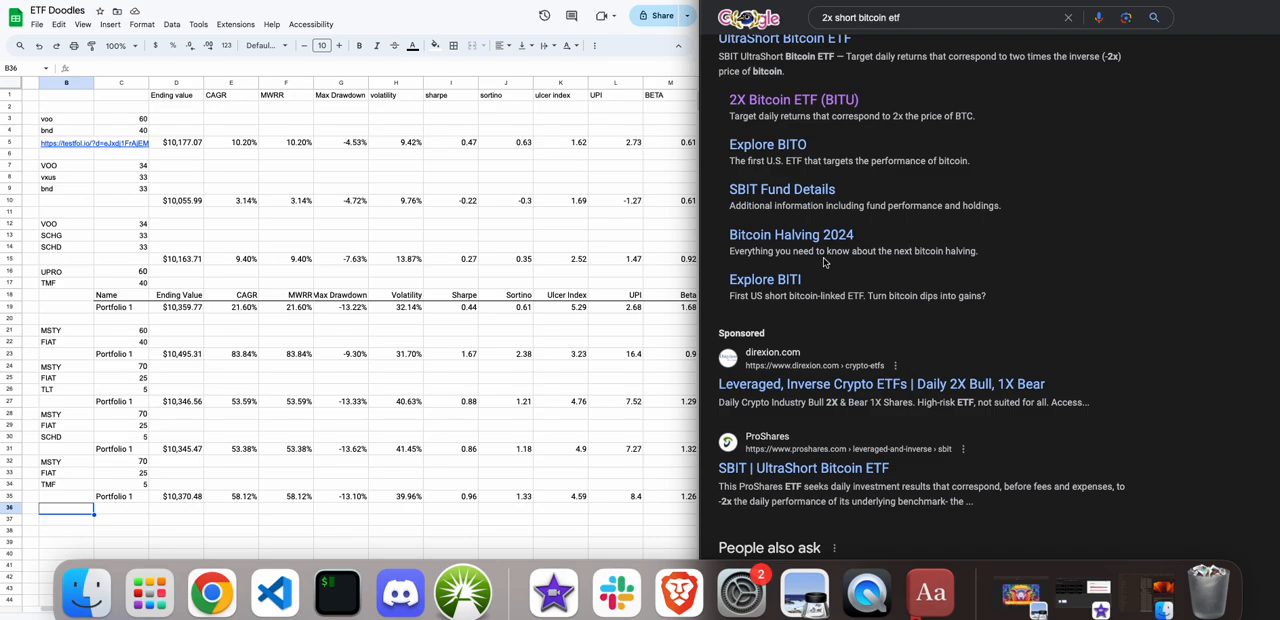
{"action": "left_click", "coordinate": [818, 385]}
{"action": "scroll", "coordinate": [817, 390], "scroll_direction": "down", "scroll_amount": 1}
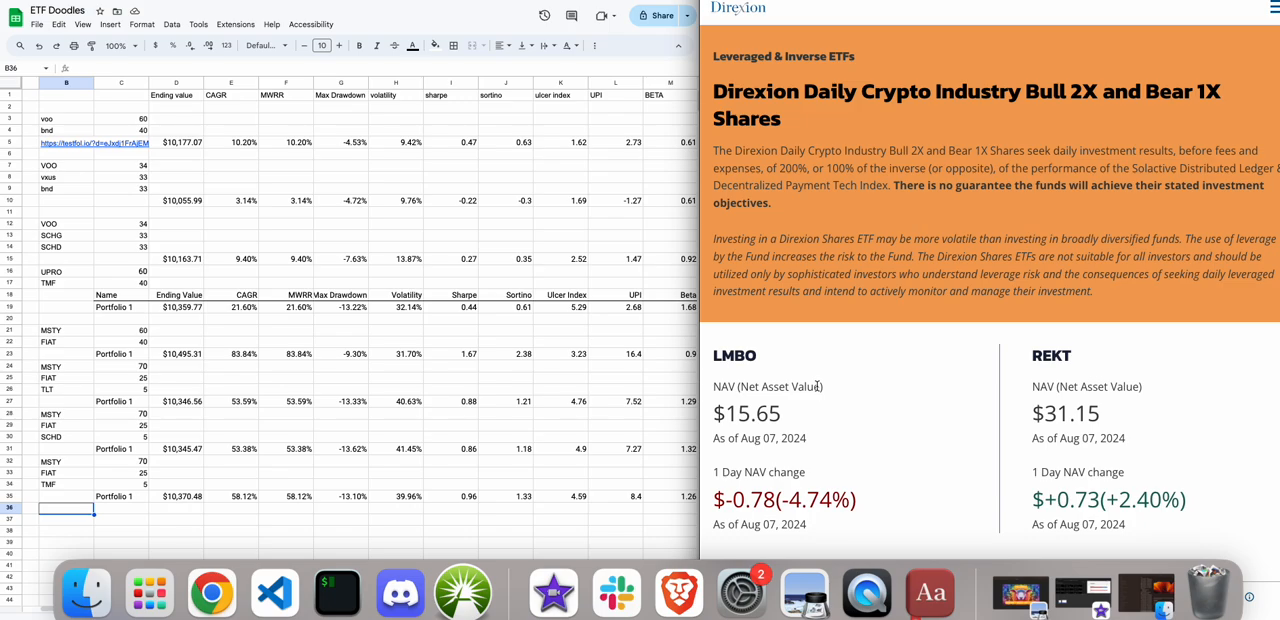
{"action": "scroll", "coordinate": [818, 386], "scroll_direction": "down", "scroll_amount": 5}
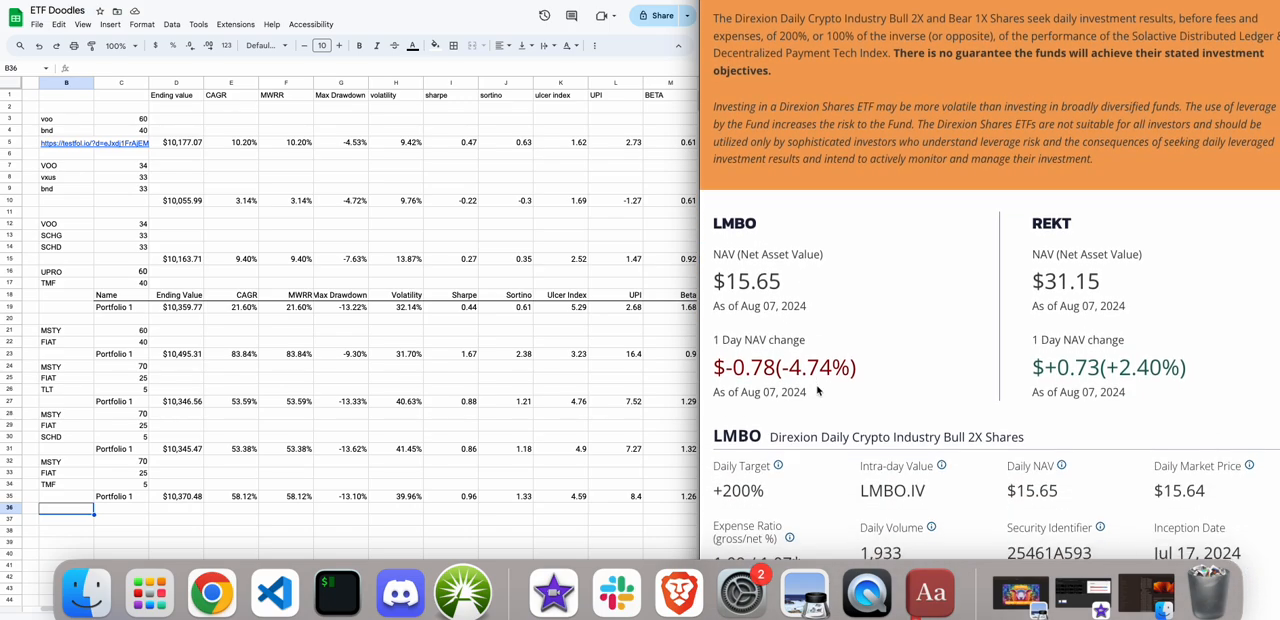
{"action": "scroll", "coordinate": [817, 390], "scroll_direction": "down", "scroll_amount": 1}
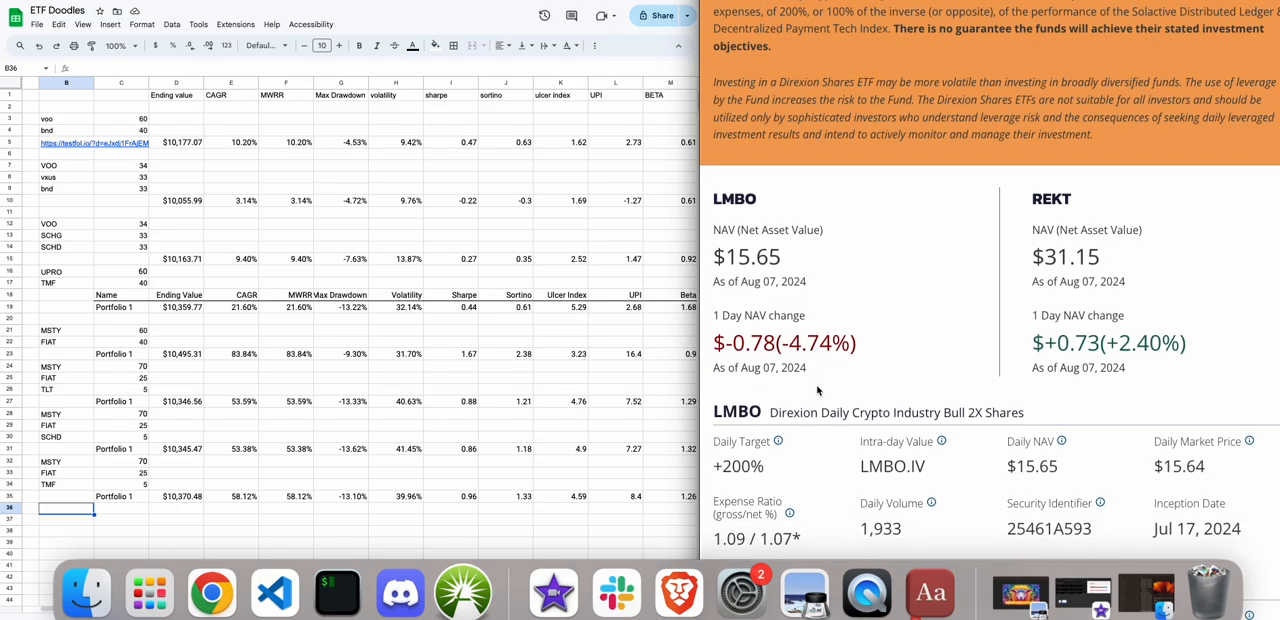
Return to the MSTY page in Google Finance and add REKT, the Direxion crypto bear fund, to the comparison chart.
{"action": "left_click", "coordinate": [823, 1]}
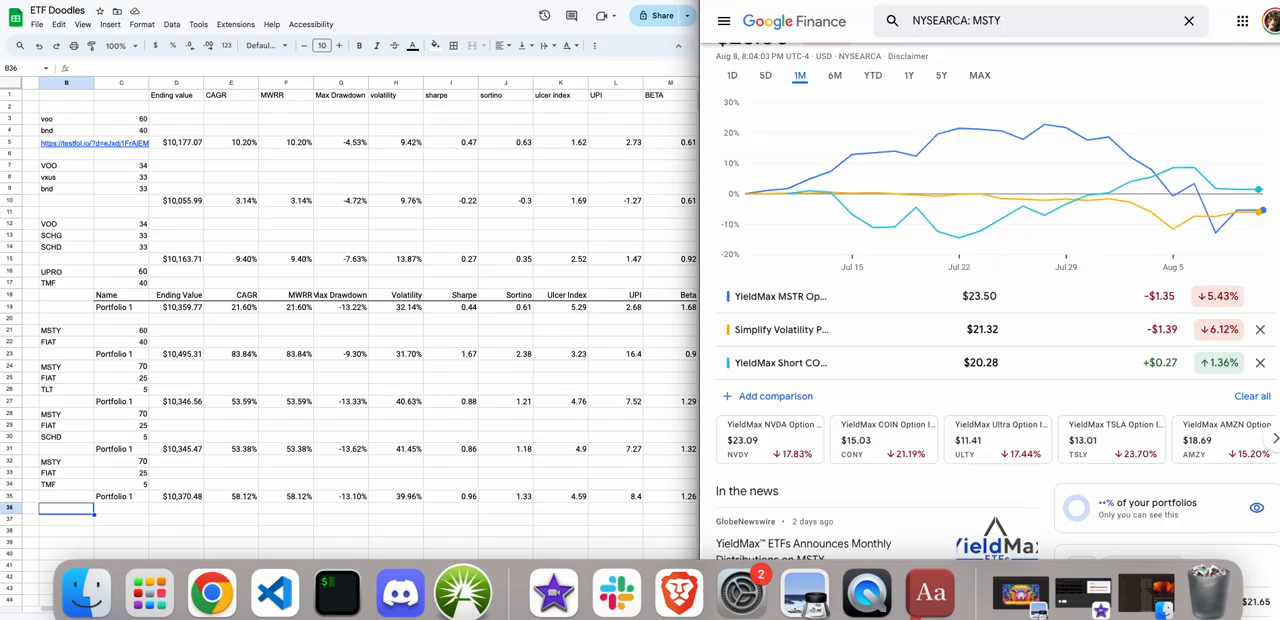
{"action": "left_click", "coordinate": [770, 395]}
{"action": "type", "text": "REX"}
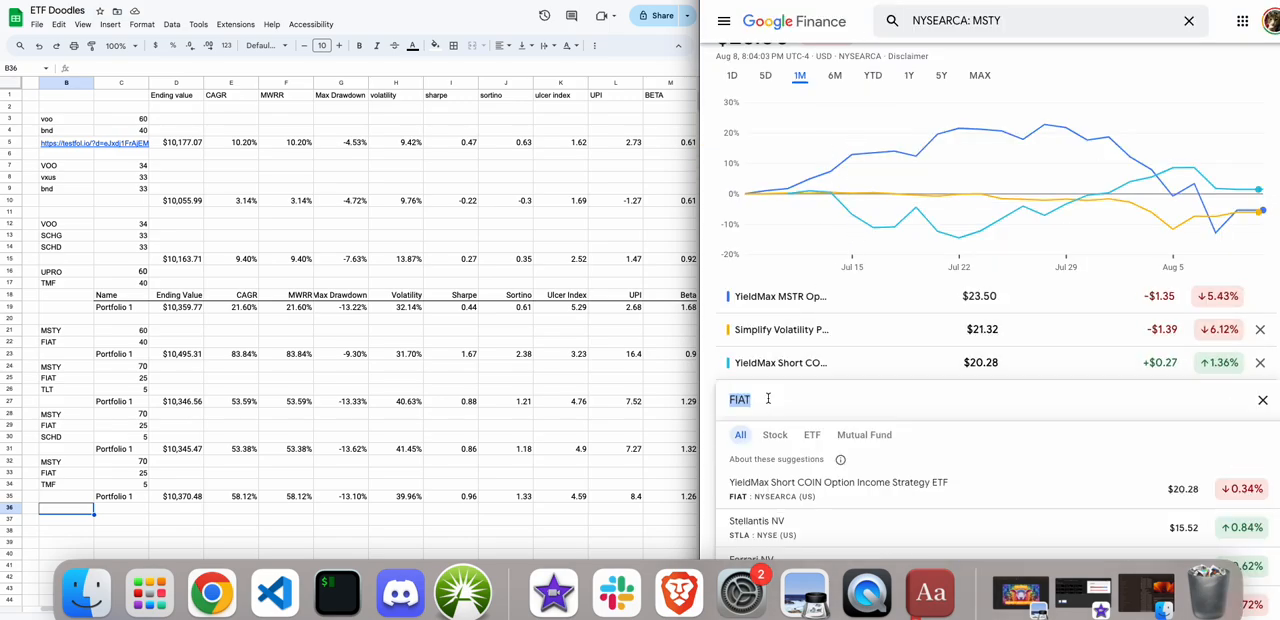
{"action": "type", "text": "S"}
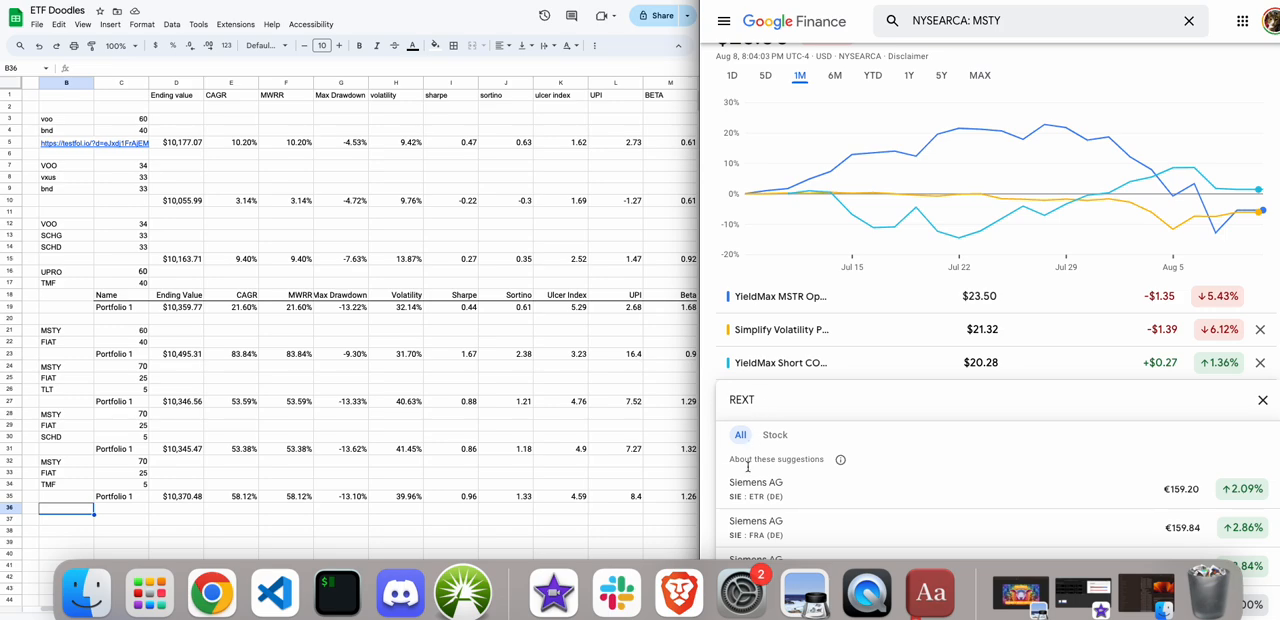
{"action": "key", "text": "BackSpace"}
{"action": "key", "text": "BackSpace"}
{"action": "type", "text": "KT"}
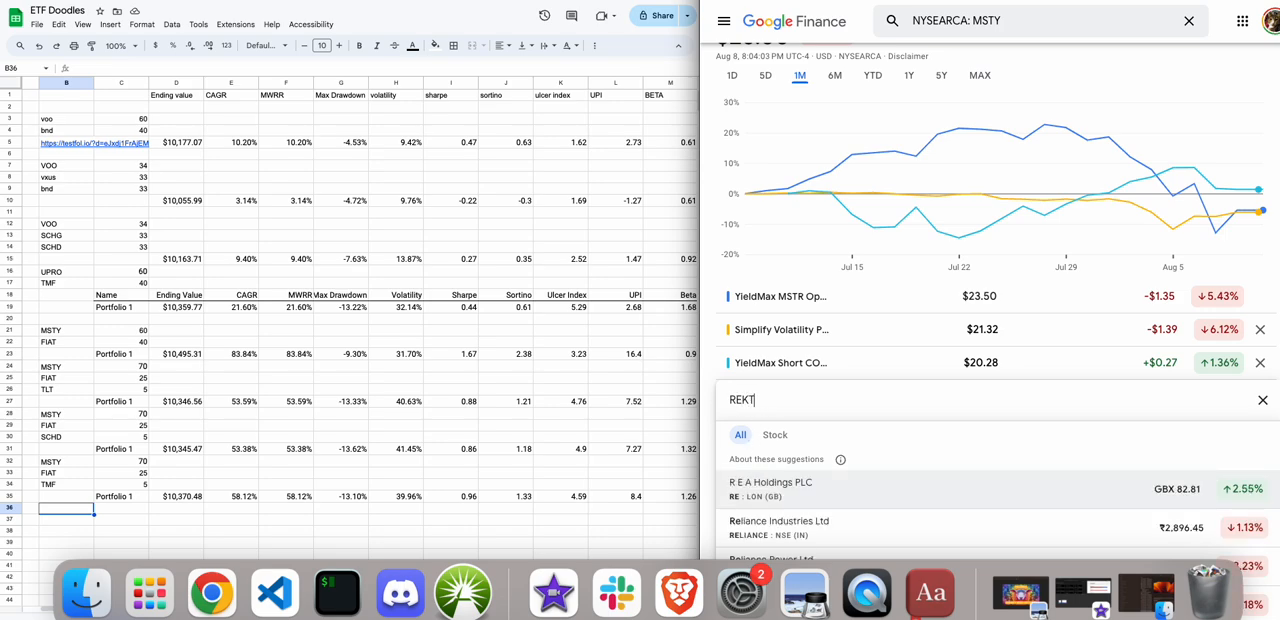
{"action": "left_click", "coordinate": [790, 495]}
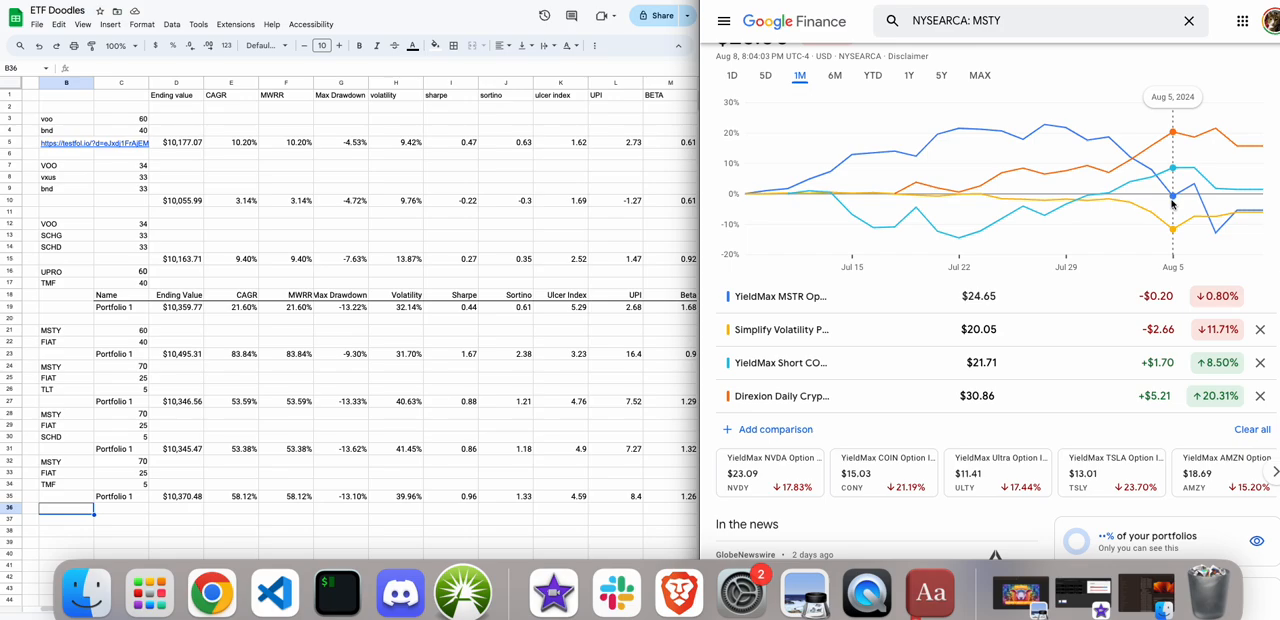
Open the YieldMax ETFs website in a new browser tab.
{"action": "key", "text": "super+t"}
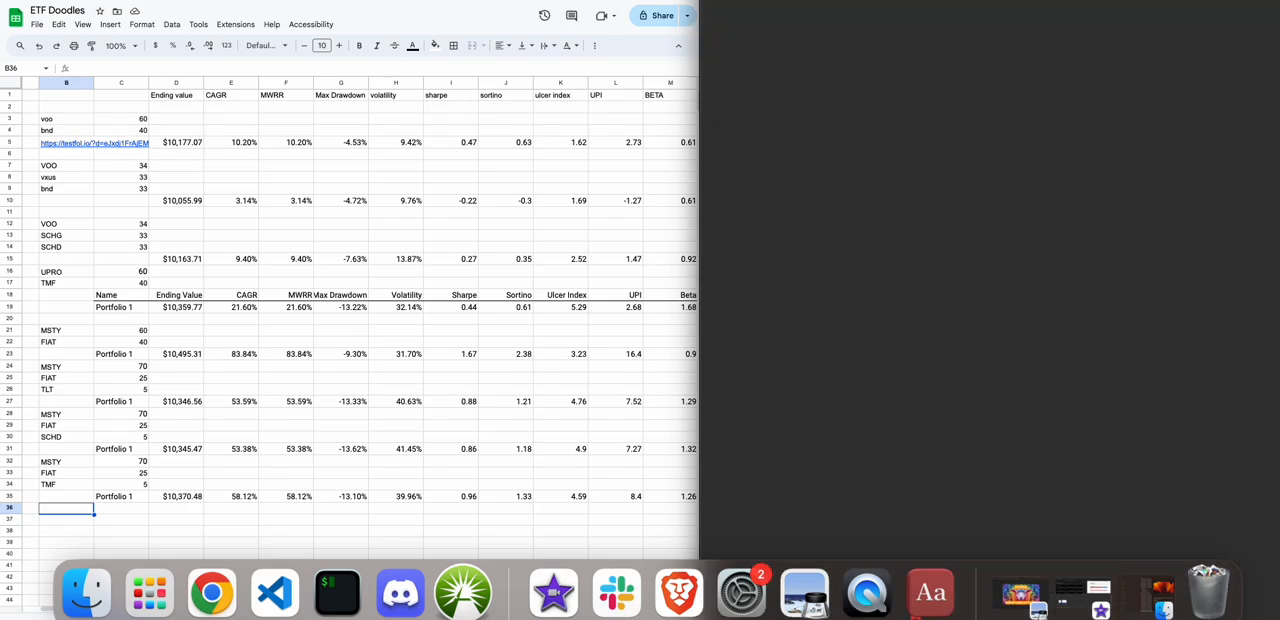
{"action": "type", "text": "yil"}
{"action": "key", "text": "BackSpace"}
{"action": "type", "text": "e"}
{"action": "key", "text": "Return"}
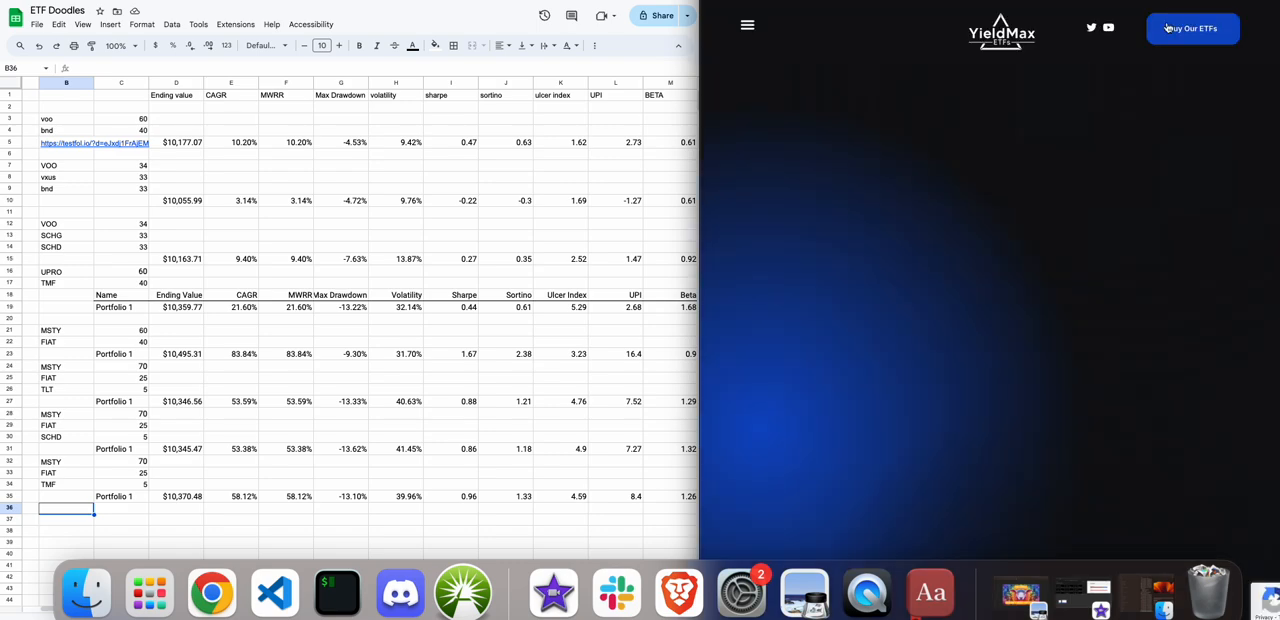
Open the FIAT (COIN Short Option Income) fund page from YieldMax's Short Option Income ETFs.
{"action": "left_click", "coordinate": [747, 24]}
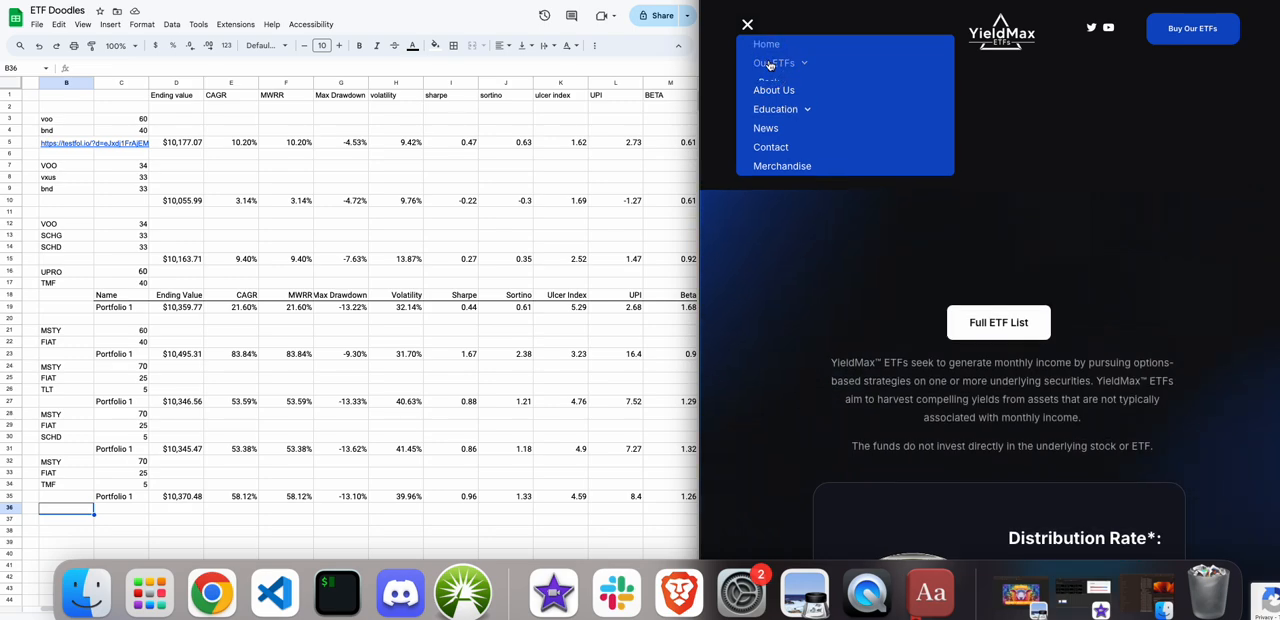
{"action": "left_click", "coordinate": [770, 63]}
{"action": "left_click", "coordinate": [799, 158]}
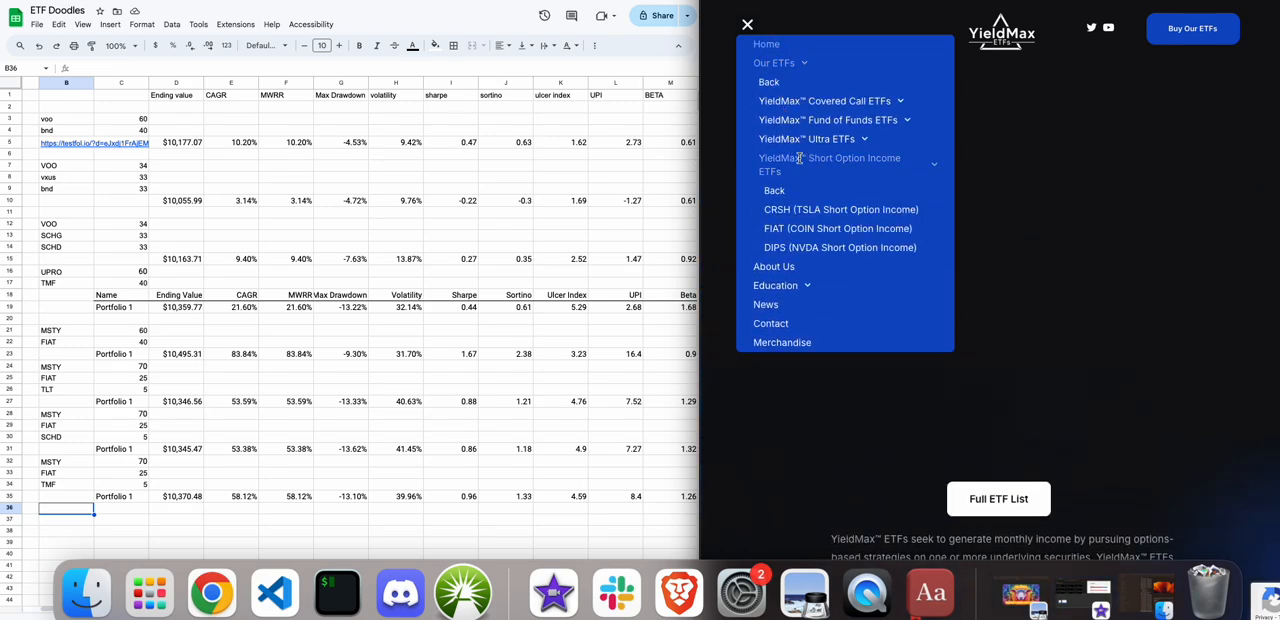
{"action": "left_click", "coordinate": [799, 229]}
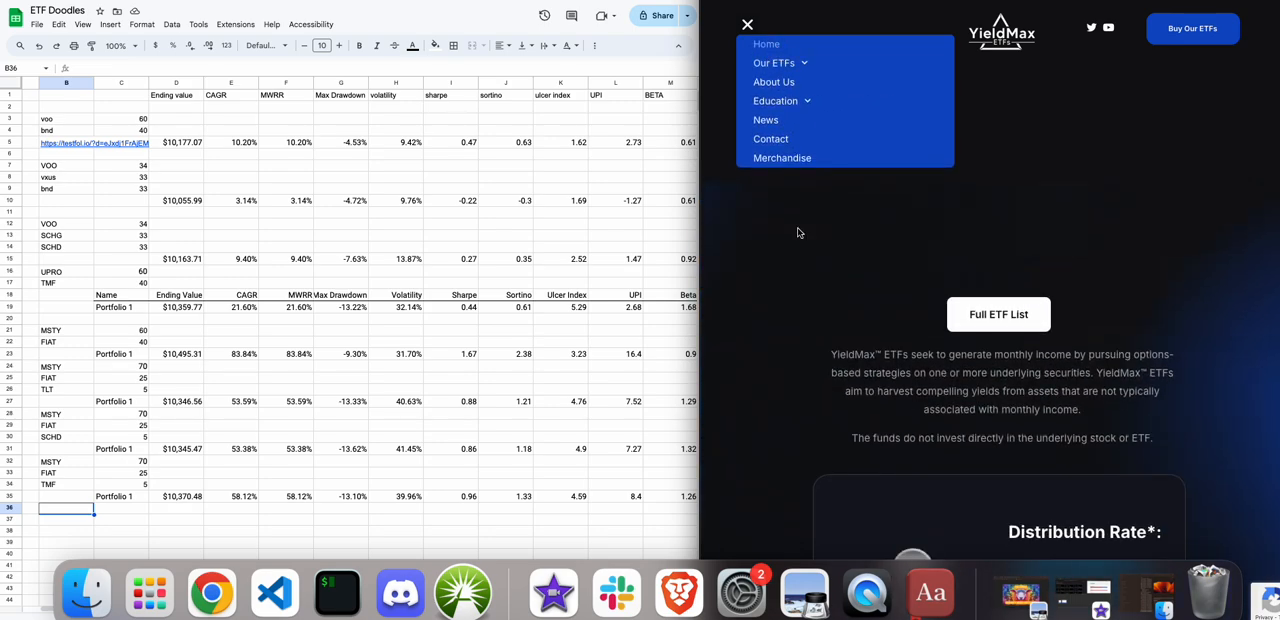
Review FIAT's distribution rate, 30-day SEC yield and distribution details.
{"action": "scroll", "coordinate": [798, 232], "scroll_direction": "down", "scroll_amount": 5}
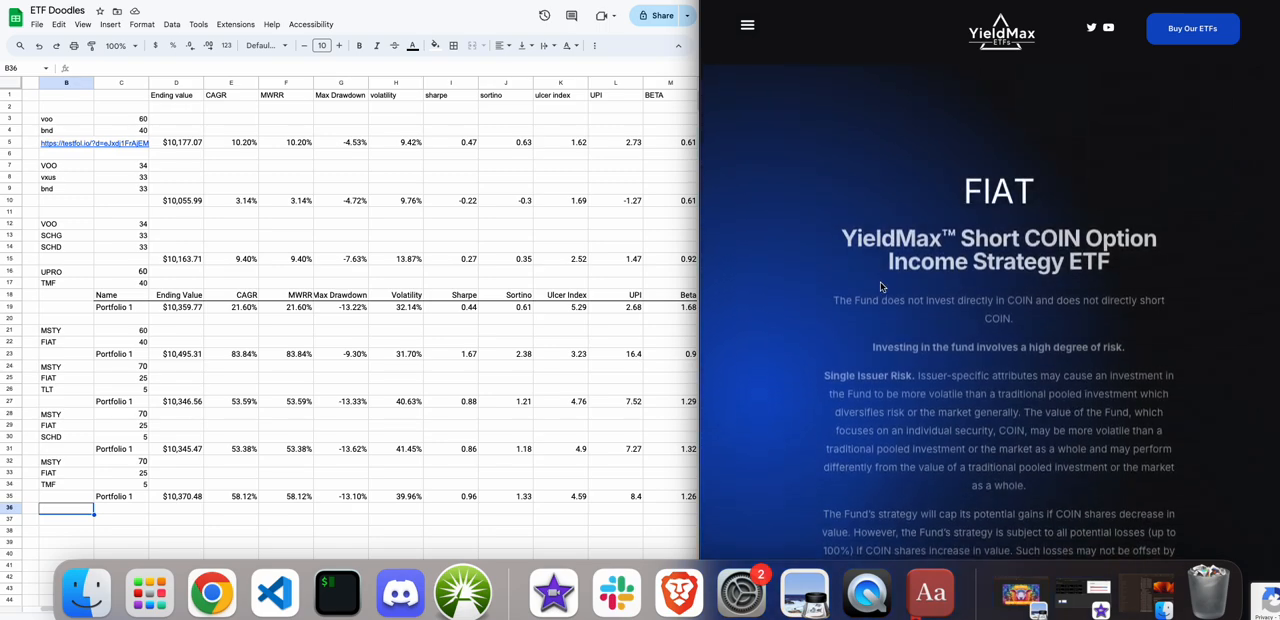
{"action": "scroll", "coordinate": [880, 283], "scroll_direction": "down", "scroll_amount": 2}
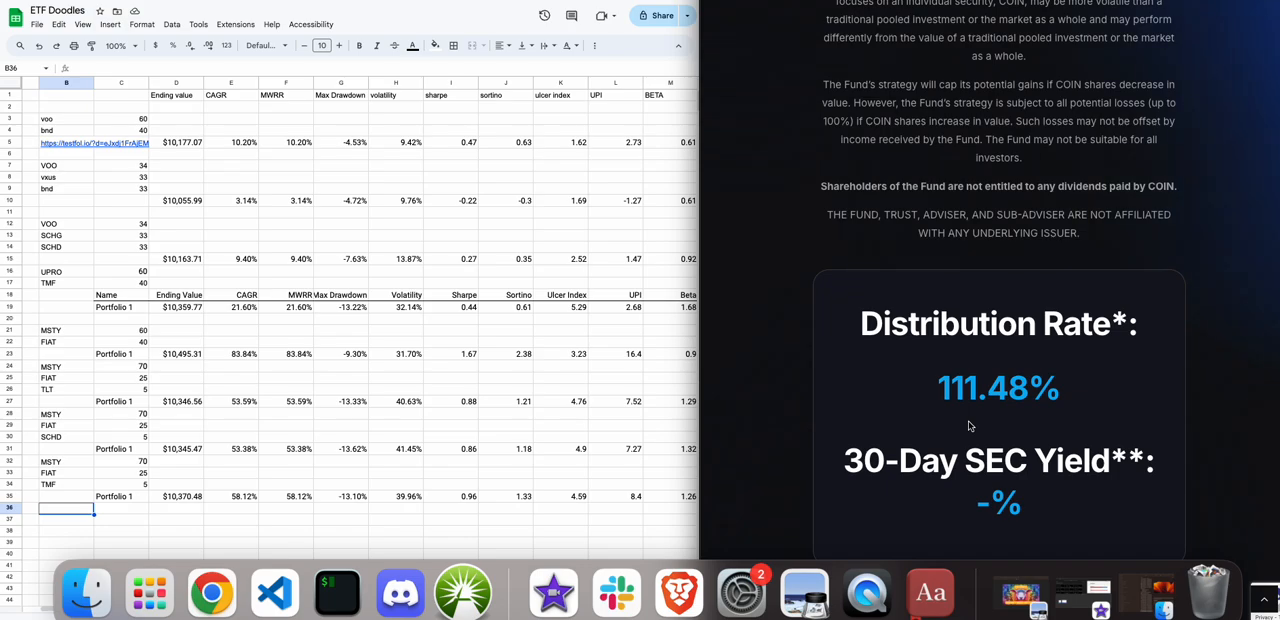
{"action": "scroll", "coordinate": [954, 482], "scroll_direction": "down", "scroll_amount": 5}
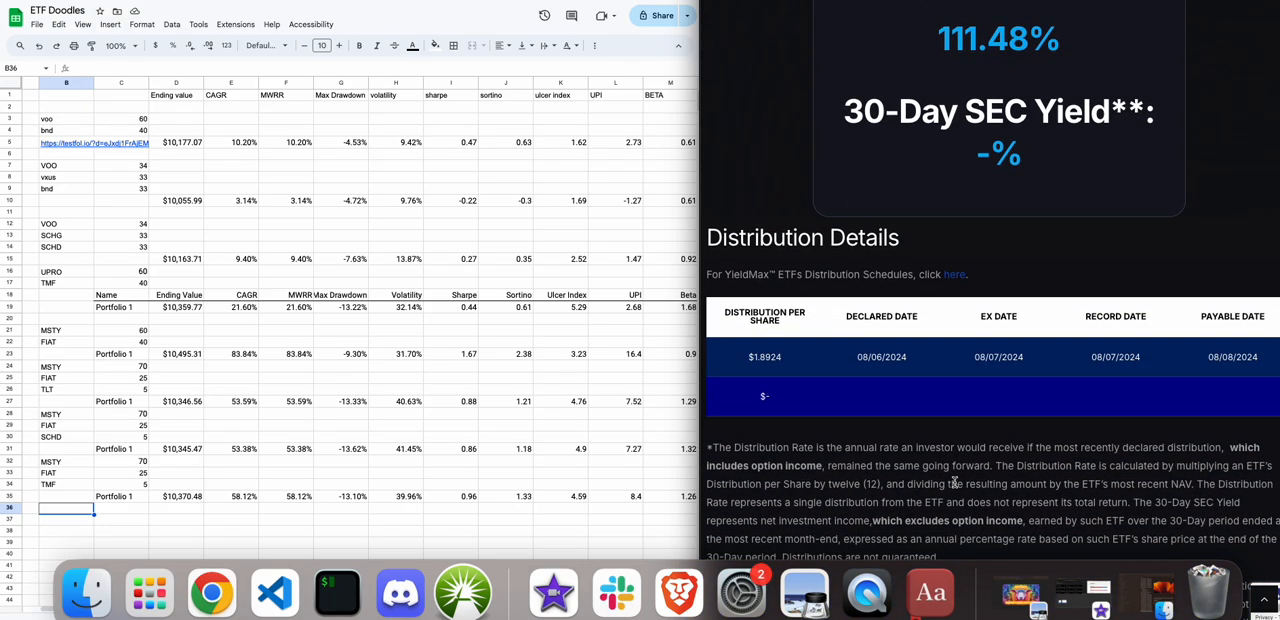
{"action": "scroll", "coordinate": [954, 482], "scroll_direction": "up", "scroll_amount": 10}
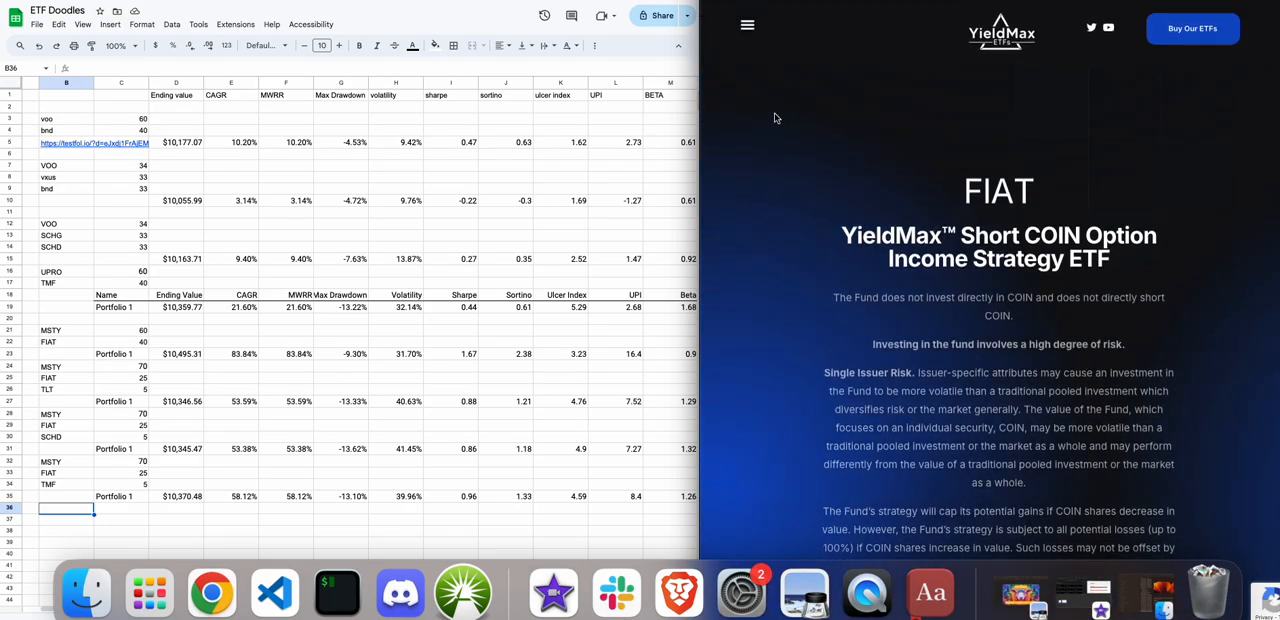
Open the MSTY (MSTR Option Income) fund page from YieldMax's Covered Call ETFs.
{"action": "left_click", "coordinate": [747, 25]}
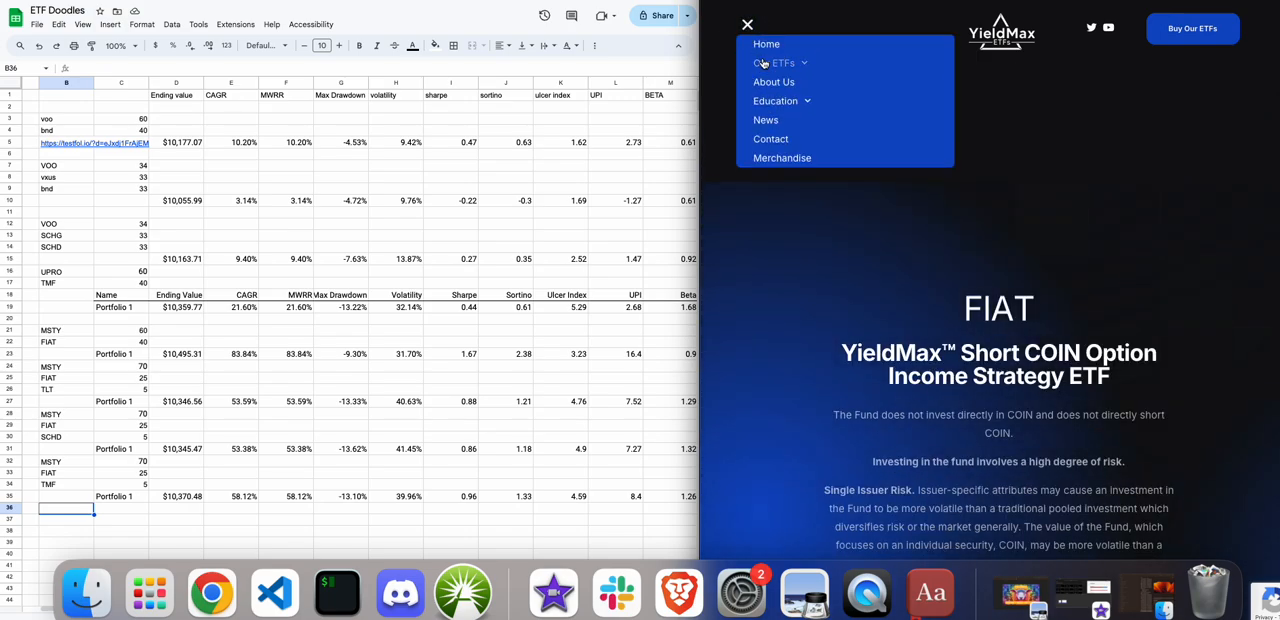
{"action": "left_click", "coordinate": [763, 63]}
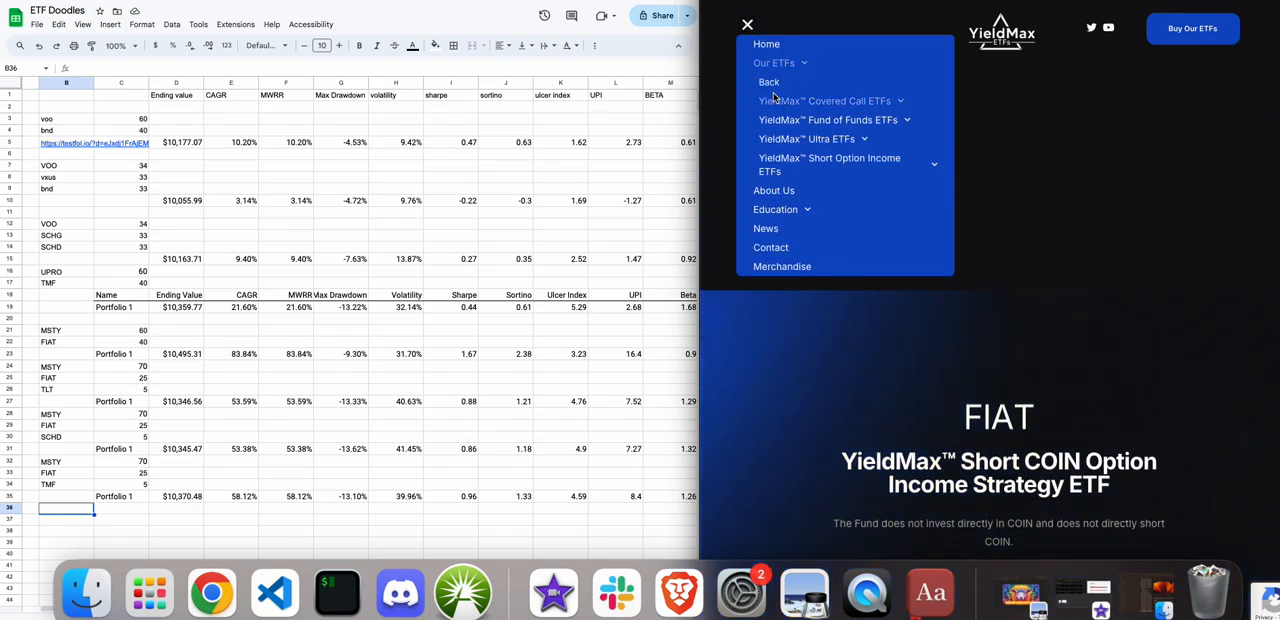
{"action": "left_click", "coordinate": [772, 97]}
{"action": "scroll", "coordinate": [776, 104], "scroll_direction": "down", "scroll_amount": 1}
{"action": "scroll", "coordinate": [775, 105], "scroll_direction": "down", "scroll_amount": 3}
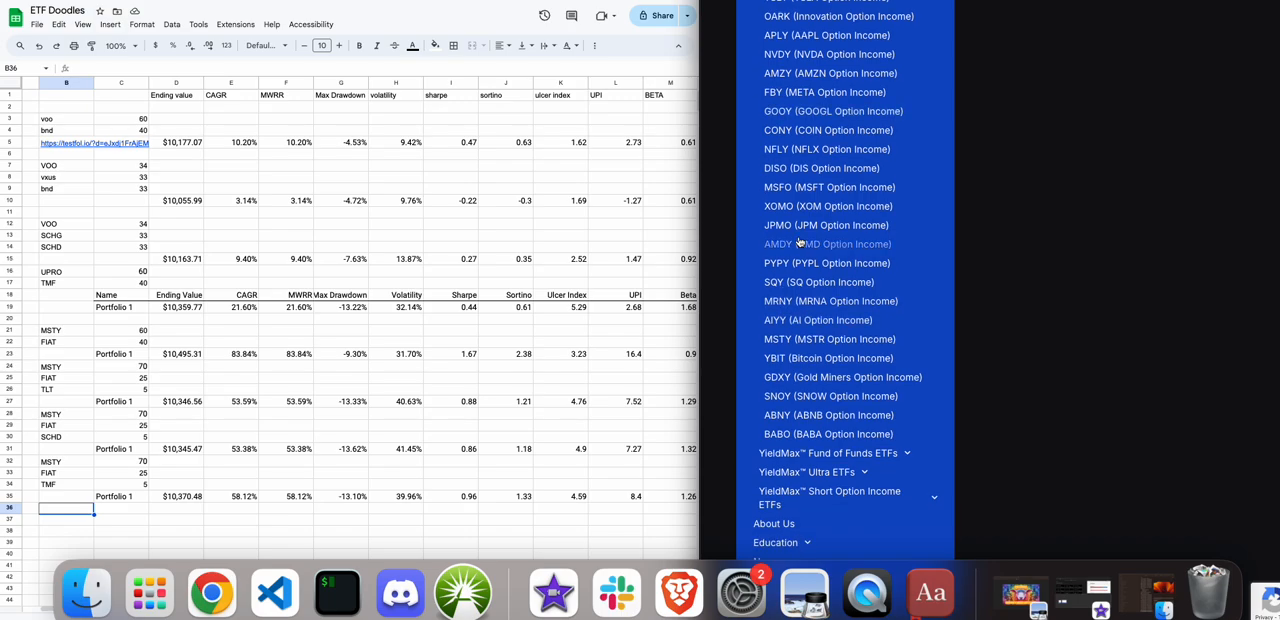
{"action": "scroll", "coordinate": [811, 339], "scroll_direction": "down", "scroll_amount": 3}
{"action": "left_click", "coordinate": [811, 339]}
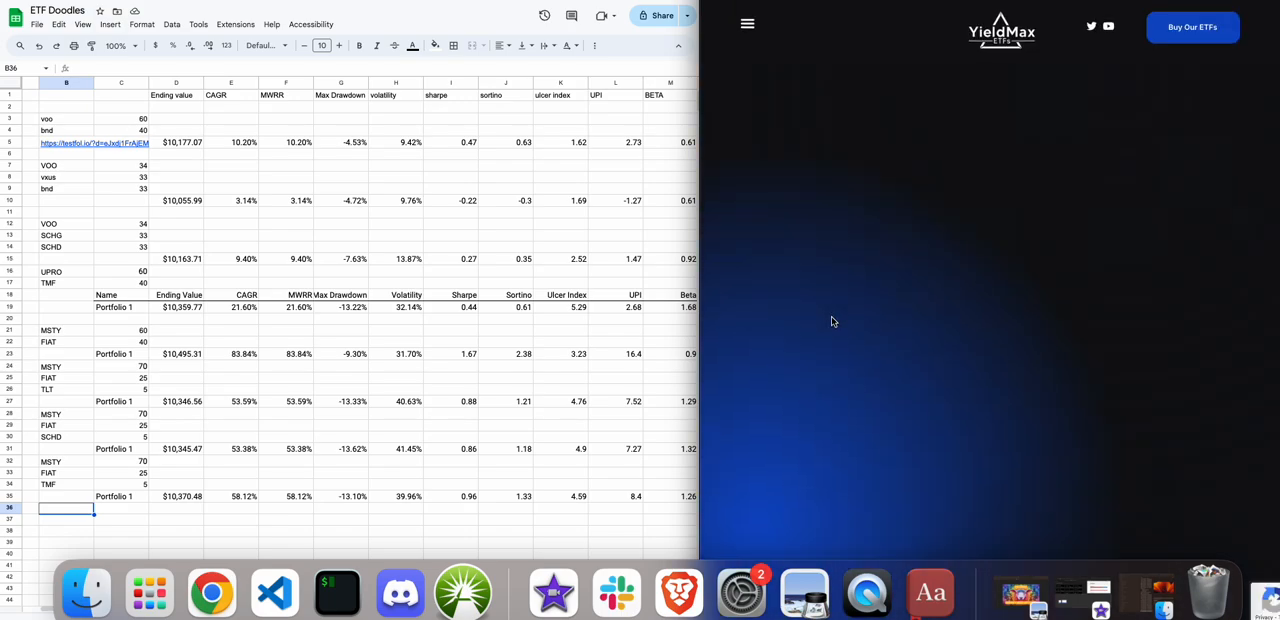
Review MSTY's fund description, distribution rate and 30-day SEC yield.
{"action": "scroll", "coordinate": [834, 322], "scroll_direction": "down", "scroll_amount": 5}
{"action": "scroll", "coordinate": [834, 323], "scroll_direction": "down", "scroll_amount": 1}
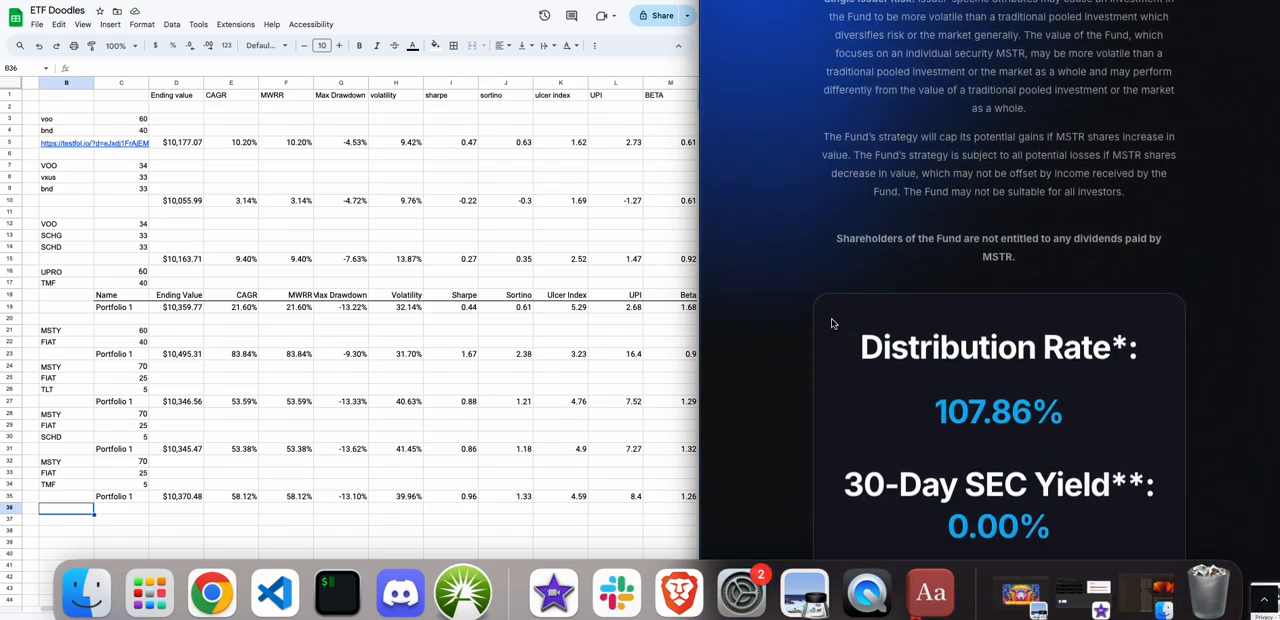
{"action": "scroll", "coordinate": [831, 323], "scroll_direction": "down", "scroll_amount": 2}
{"action": "scroll", "coordinate": [831, 324], "scroll_direction": "up", "scroll_amount": 8}
{"action": "scroll", "coordinate": [830, 326], "scroll_direction": "down", "scroll_amount": 4}
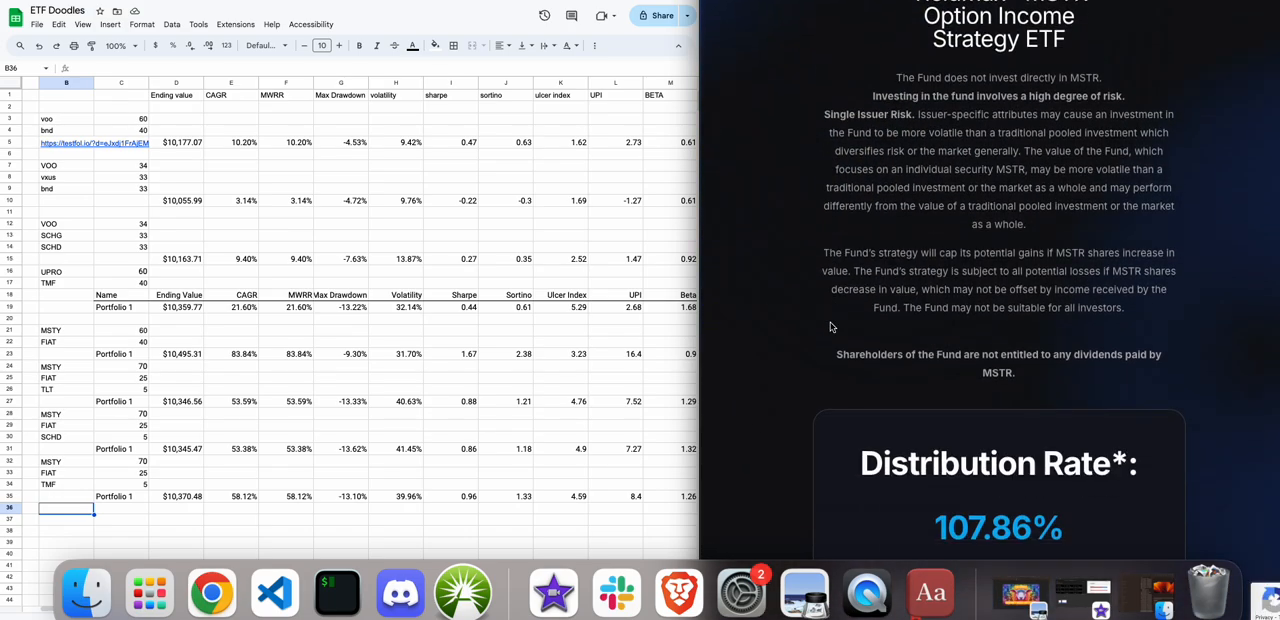
{"action": "scroll", "coordinate": [830, 327], "scroll_direction": "down", "scroll_amount": 2}
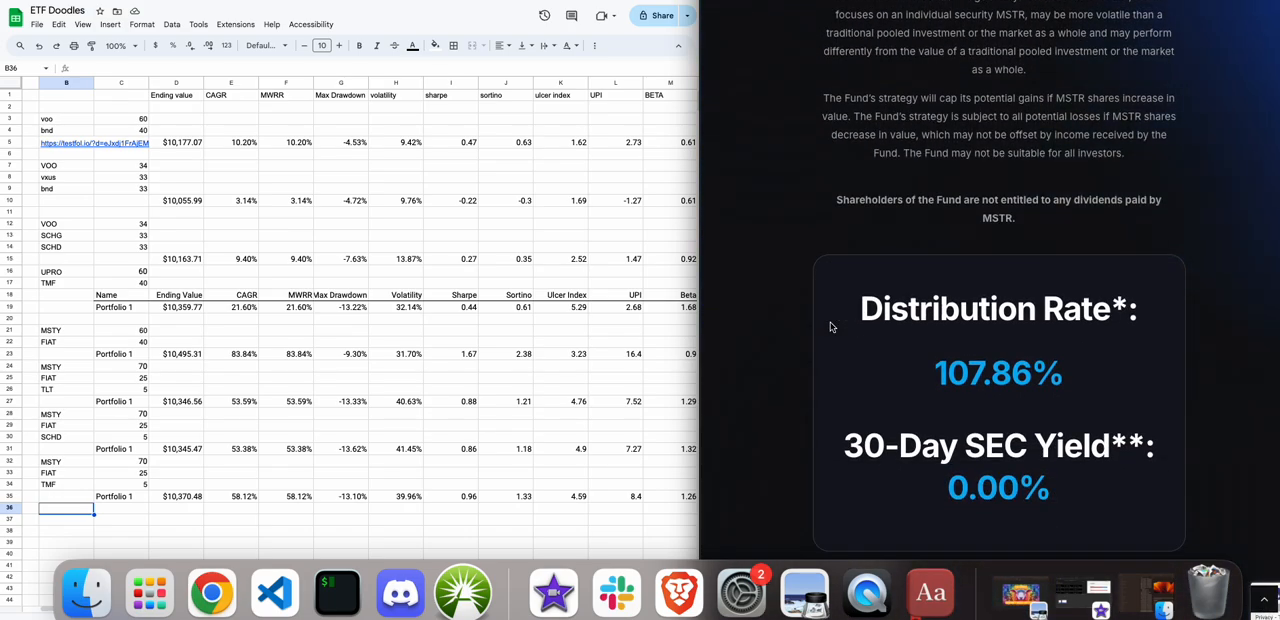
Examine MSTY's distribution history table on the fund page.
{"action": "scroll", "coordinate": [830, 326], "scroll_direction": "down", "scroll_amount": 4}
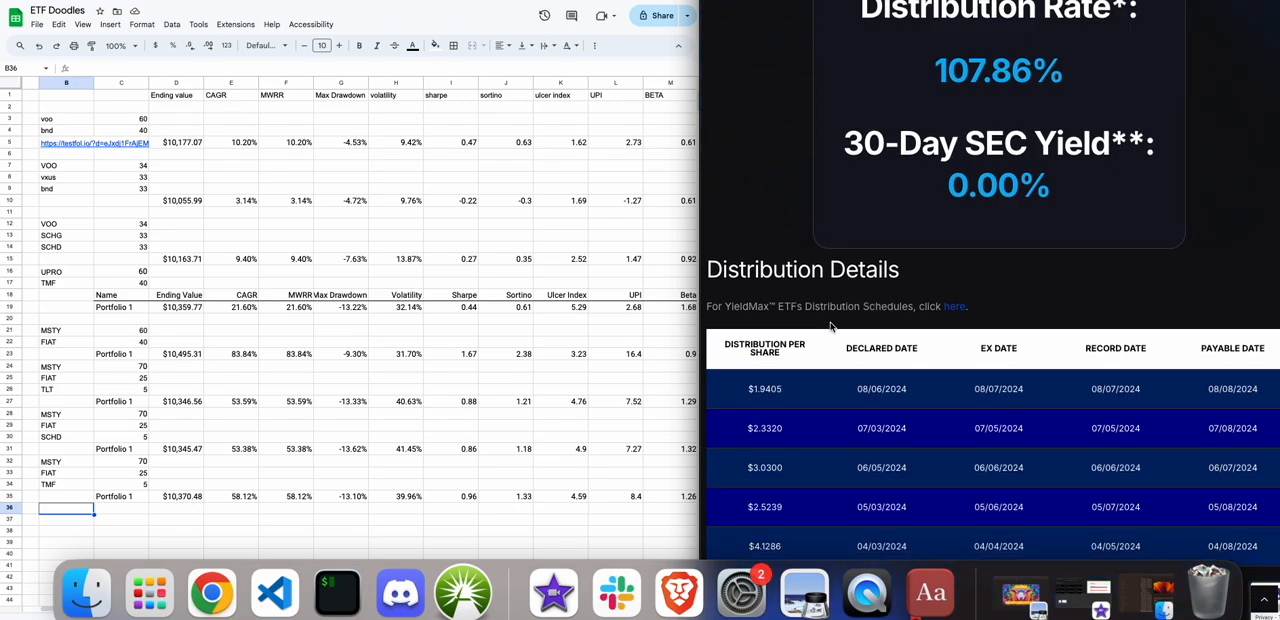
{"action": "scroll", "coordinate": [830, 326], "scroll_direction": "up", "scroll_amount": 3}
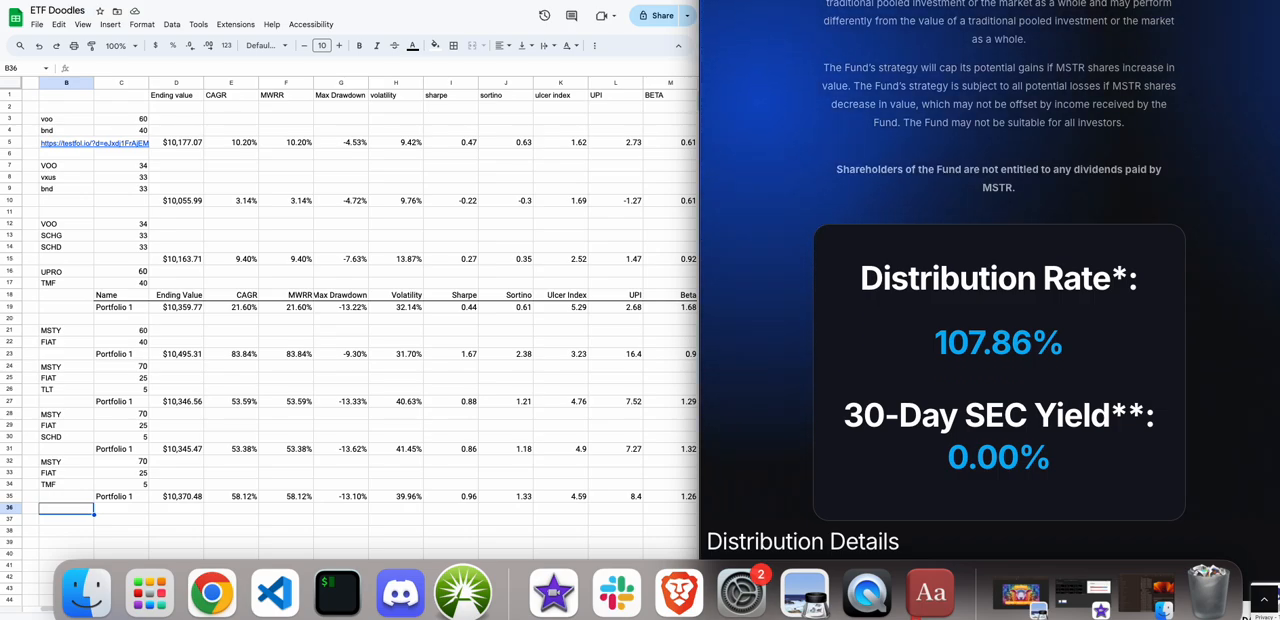
Return to testfol.io and replace the portfolio's SVOL ticker with FIAT and TMF with QDTE.
{"action": "key", "text": "ctrl+Tab"}
{"action": "scroll", "coordinate": [792, 101], "scroll_direction": "up", "scroll_amount": 1}
{"action": "scroll", "coordinate": [792, 101], "scroll_direction": "down", "scroll_amount": 1}
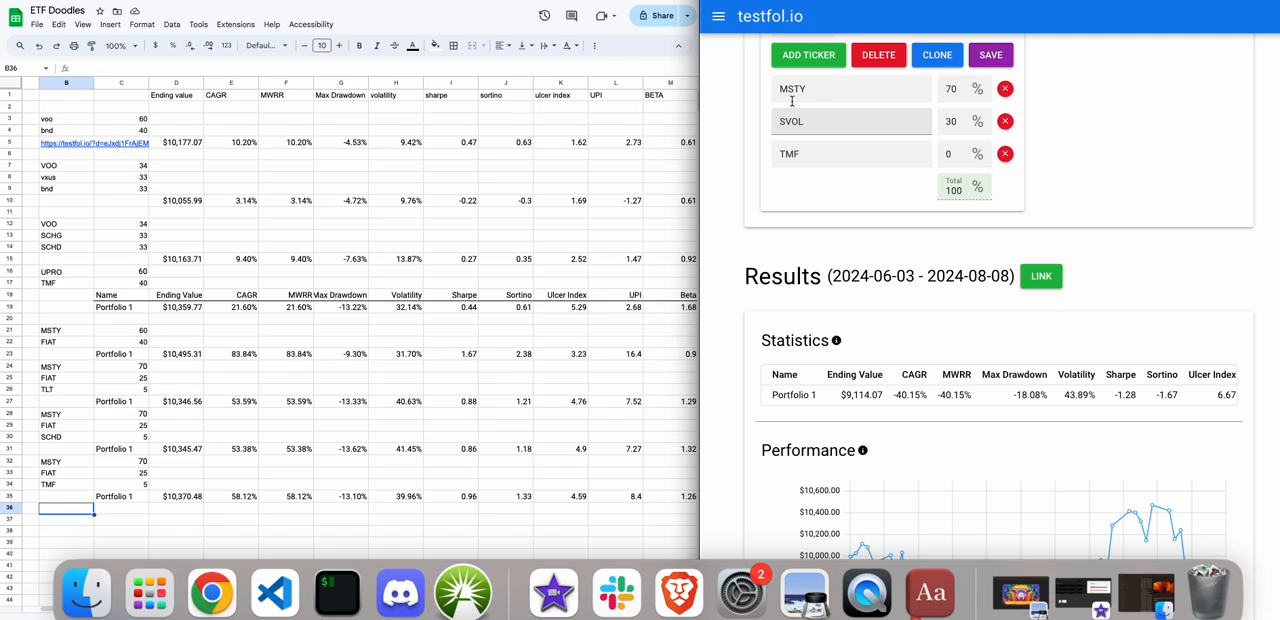
{"action": "left_click_drag", "start_coordinate": [808, 121], "coordinate": [752, 125]}
{"action": "key", "text": "BackSpace"}
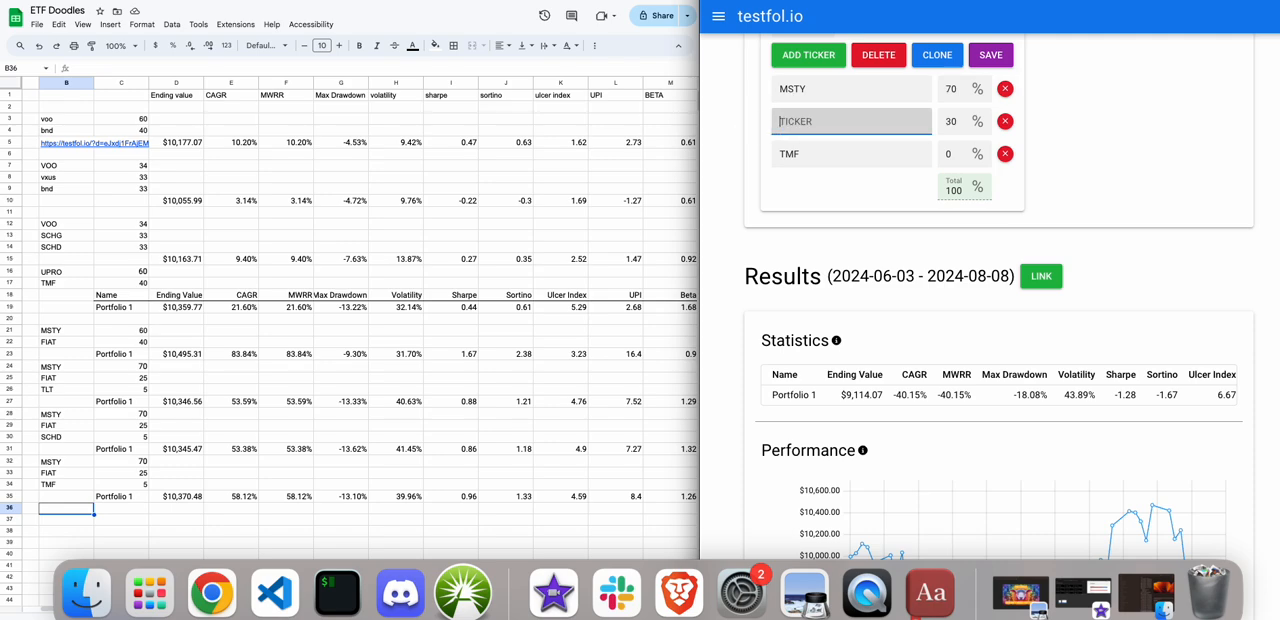
{"action": "type", "text": "FIAT"}
{"action": "left_click_drag", "start_coordinate": [805, 163], "coordinate": [750, 140]}
{"action": "type", "text": "QDTE"}
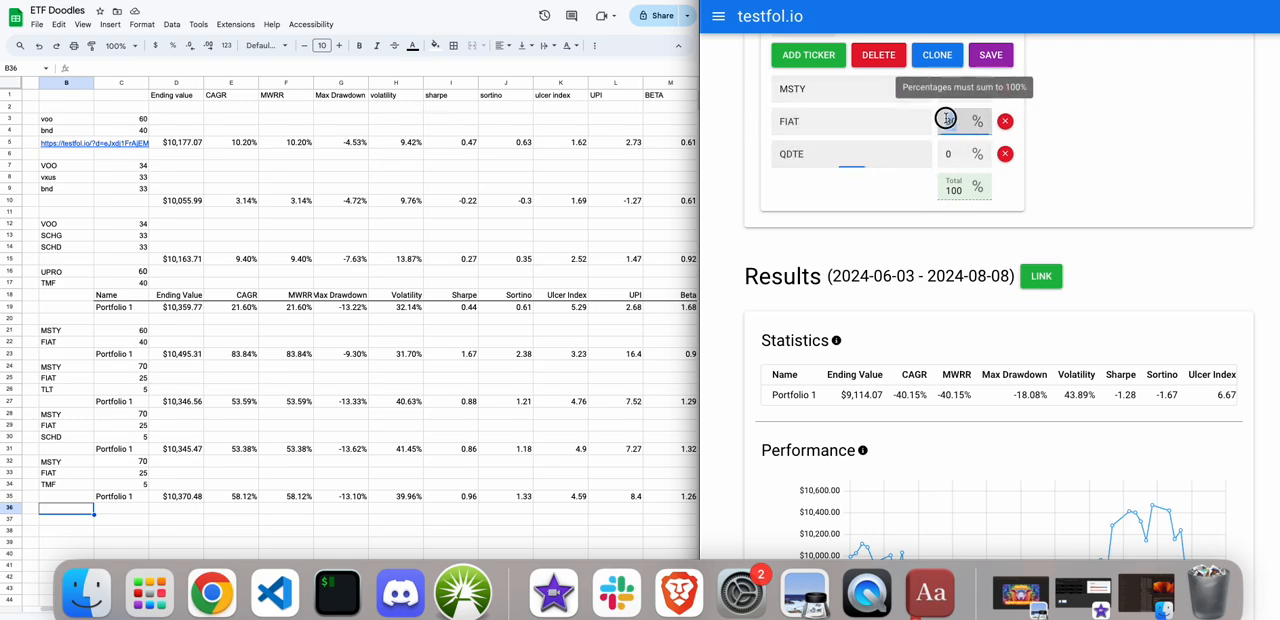
Set the FIAT allocation to 20% and QDTE to 10%, and run the backtest.
{"action": "left_click_drag", "start_coordinate": [958, 121], "coordinate": [940, 120]}
{"action": "type", "text": "20"}
{"action": "left_click", "coordinate": [960, 150]}
{"action": "type", "text": "1"}
{"action": "scroll", "coordinate": [856, 165], "scroll_direction": "up", "scroll_amount": 3}
{"action": "scroll", "coordinate": [856, 165], "scroll_direction": "up", "scroll_amount": 2}
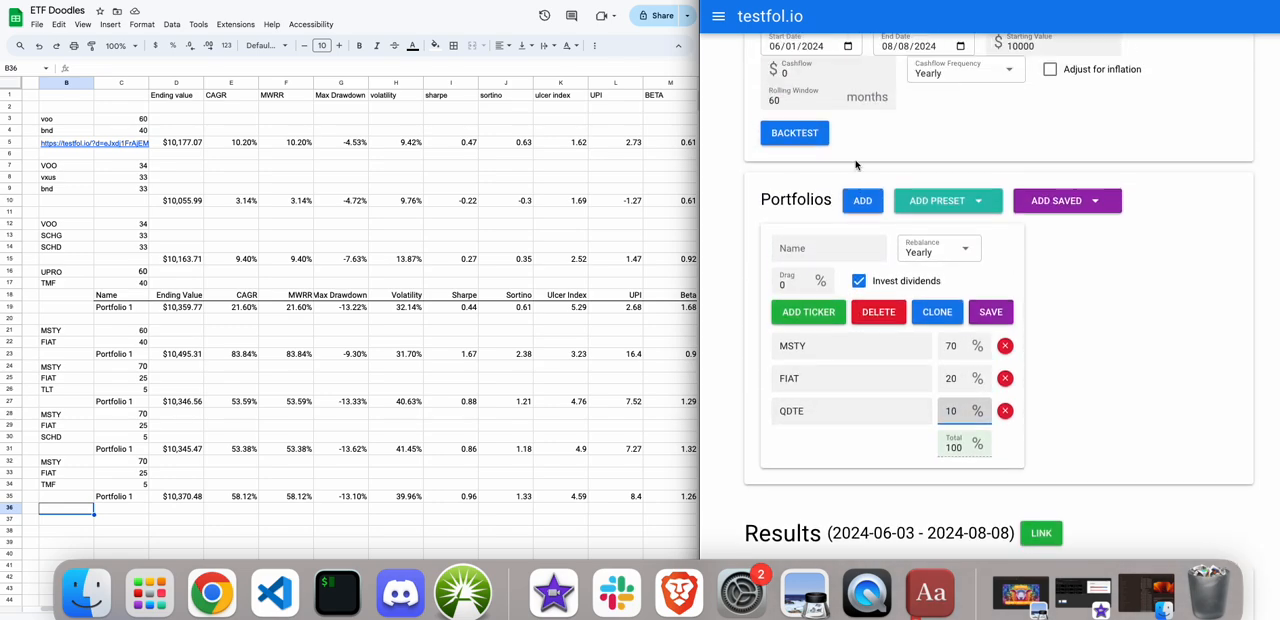
{"action": "left_click", "coordinate": [806, 136]}
{"action": "scroll", "coordinate": [806, 137], "scroll_direction": "down", "scroll_amount": 4}
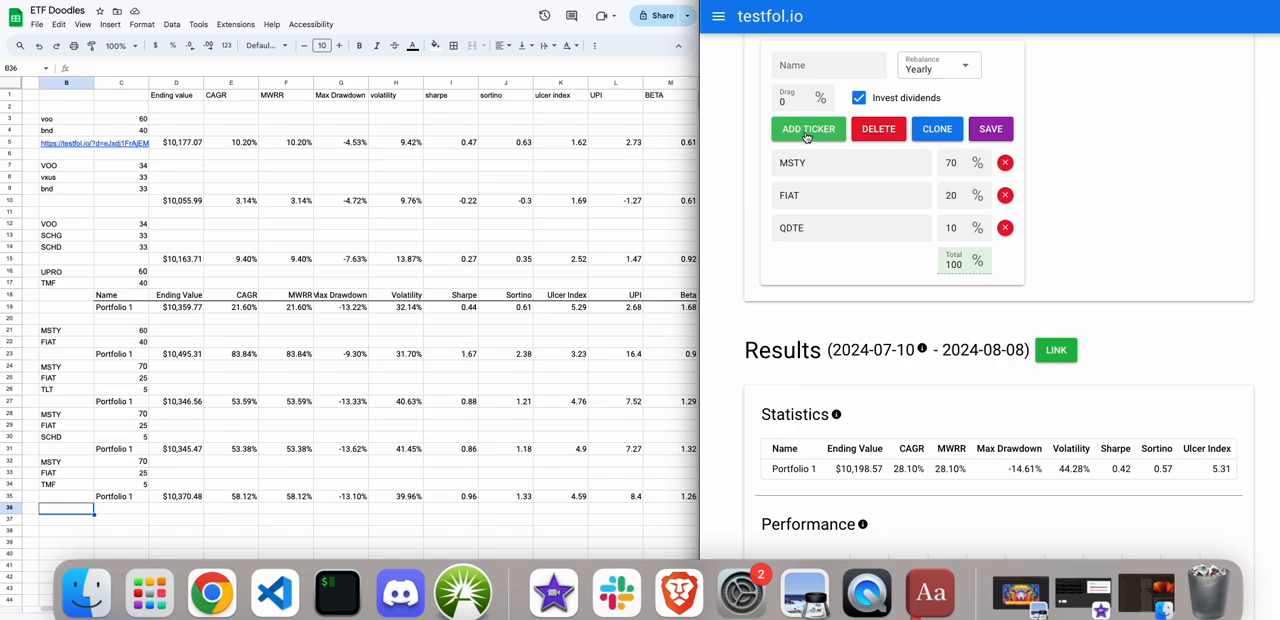
Change the MSTY allocation to 60% and QDTE to 20%, and rerun the backtest.
{"action": "left_click", "coordinate": [985, 157]}
{"action": "key", "text": "BackSpace"}
{"action": "key", "text": "BackSpace"}
{"action": "type", "text": "60"}
{"action": "left_click_drag", "start_coordinate": [958, 228], "coordinate": [925, 230]}
{"action": "type", "text": "20"}
{"action": "scroll", "coordinate": [915, 230], "scroll_direction": "up", "scroll_amount": 5}
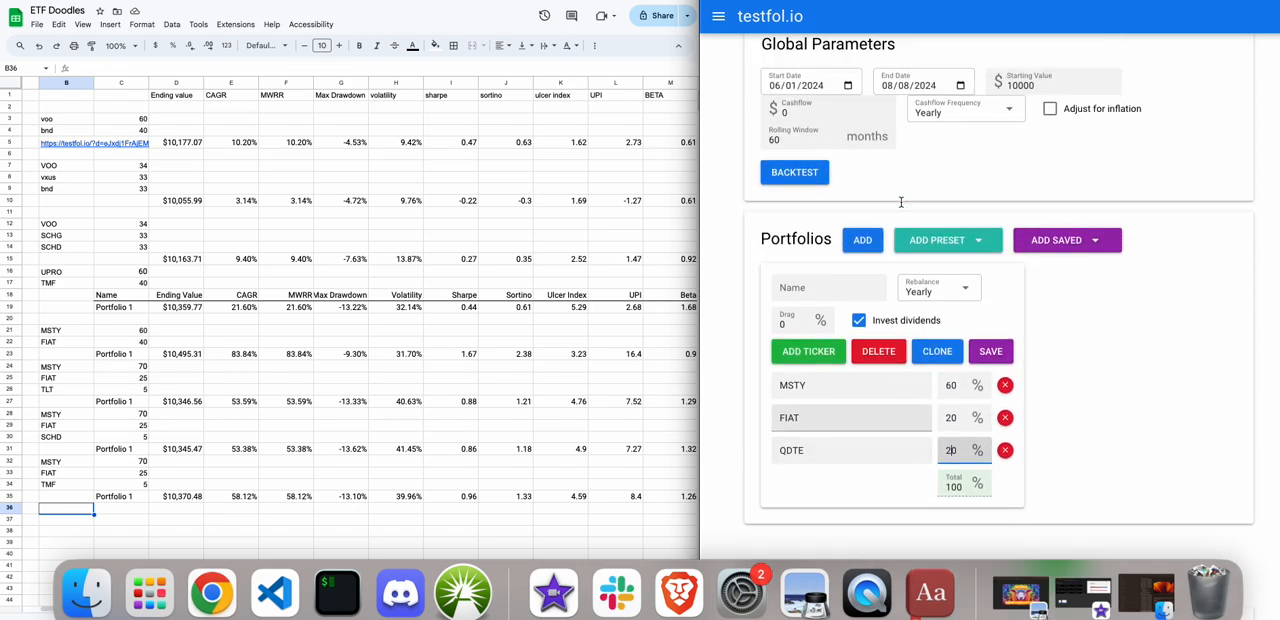
{"action": "left_click", "coordinate": [790, 292]}
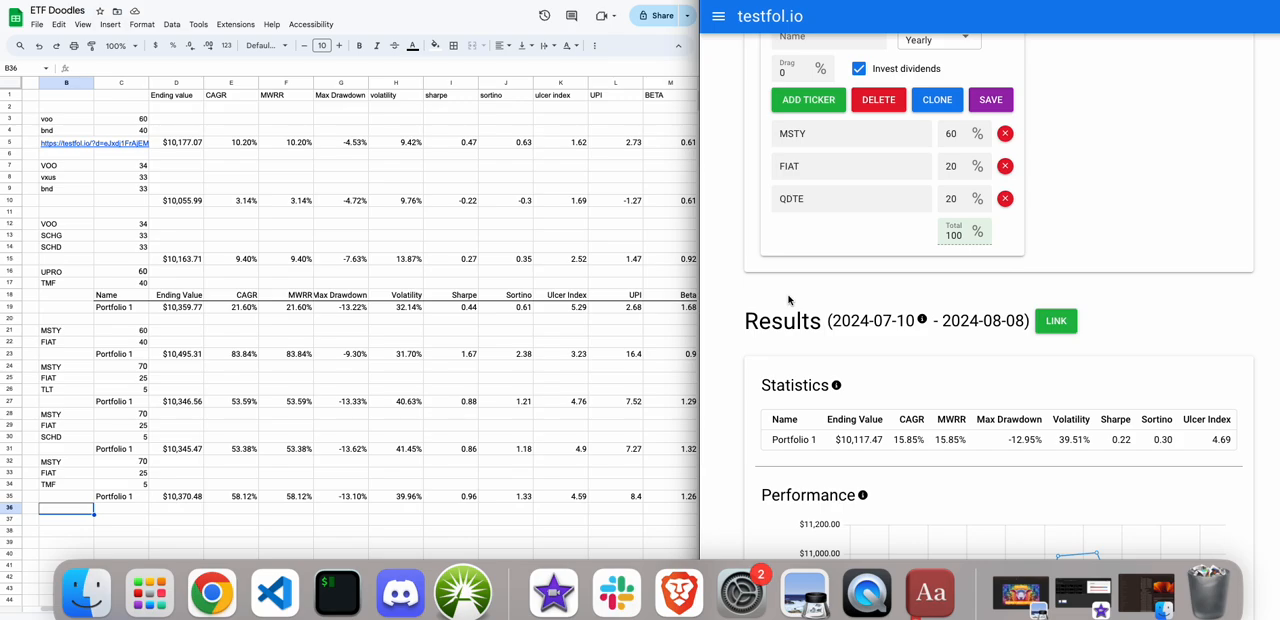
{"action": "scroll", "coordinate": [789, 299], "scroll_direction": "up", "scroll_amount": 1}
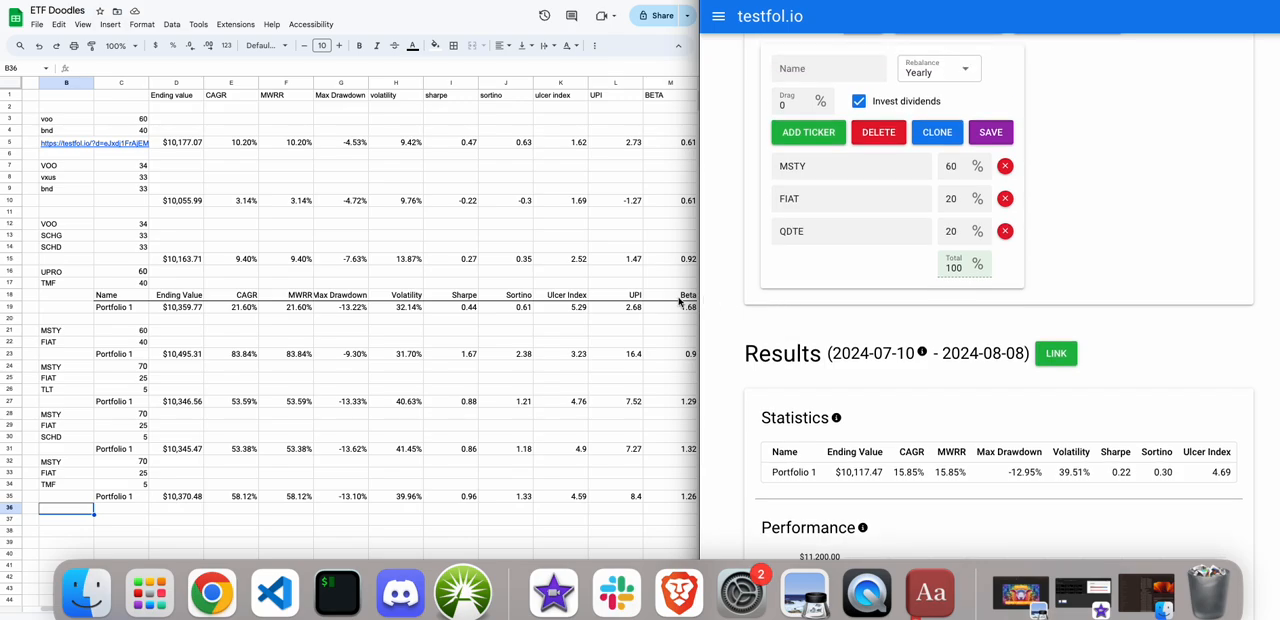
In the ETF Doodles sheet, copy the MSTY, FIAT and TMF holdings in B32:C34 to the block starting at B36.
{"action": "scroll", "coordinate": [184, 443], "scroll_direction": "down", "scroll_amount": 2}
{"action": "scroll", "coordinate": [184, 443], "scroll_direction": "left", "scroll_amount": 1}
{"action": "scroll", "coordinate": [184, 443], "scroll_direction": "down", "scroll_amount": 1}
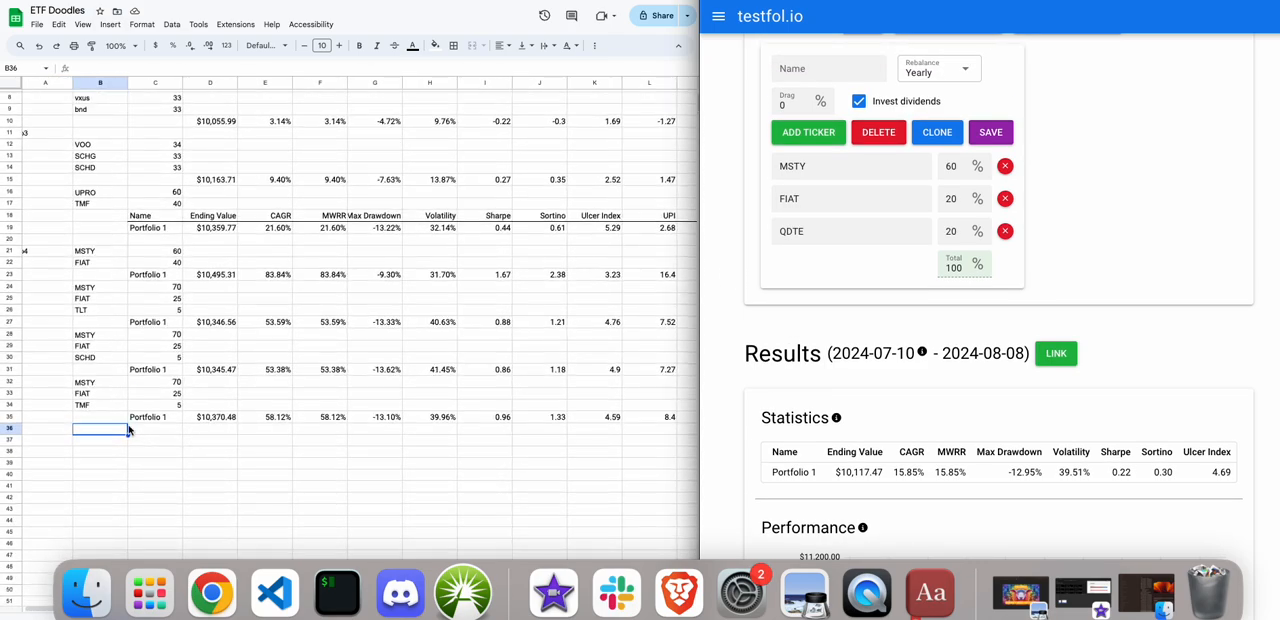
{"action": "left_click", "coordinate": [85, 384]}
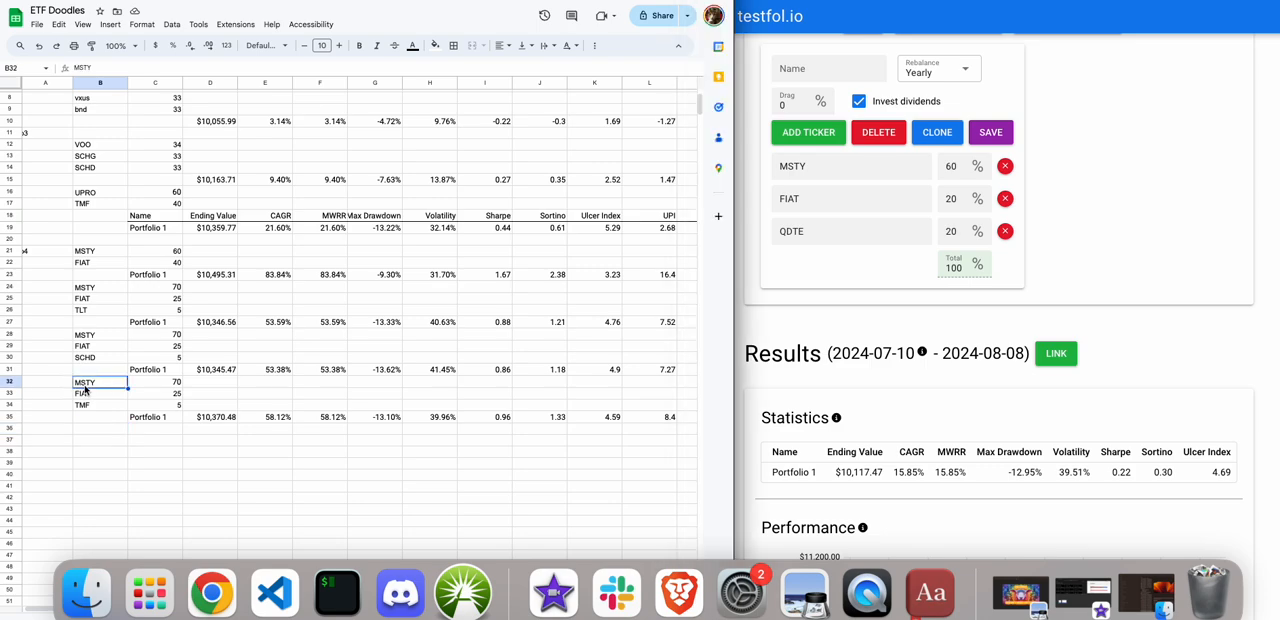
{"action": "left_click", "coordinate": [155, 406], "text": "shift"}
{"action": "key", "text": "super+c"}
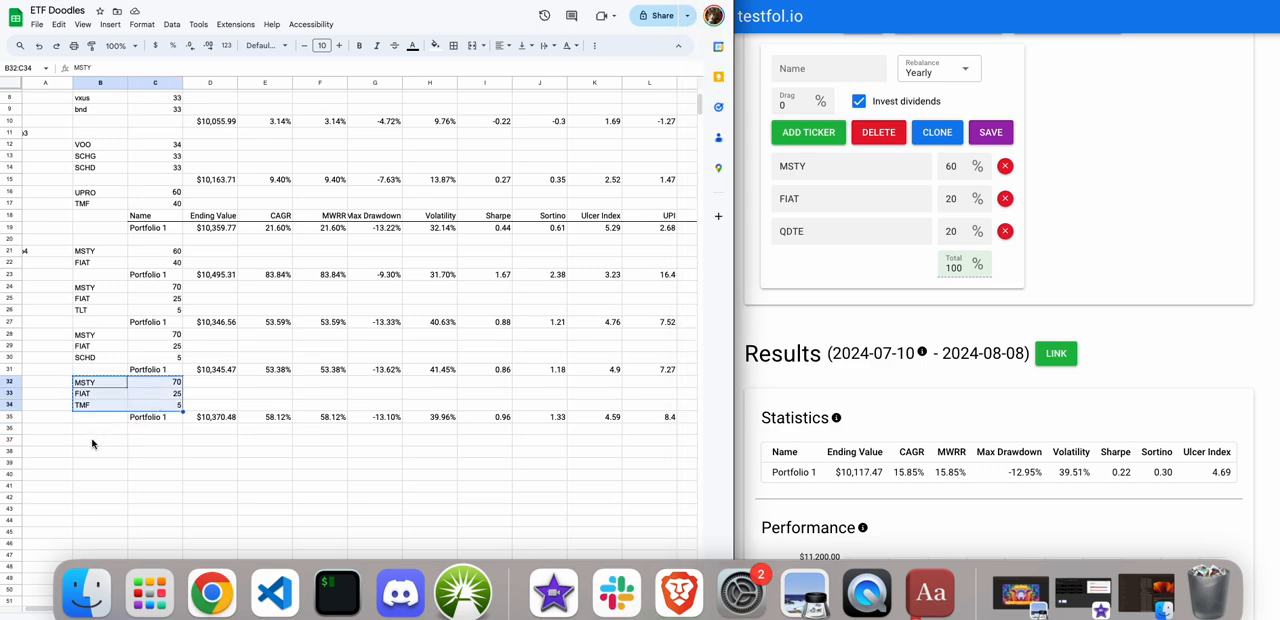
{"action": "left_click", "coordinate": [92, 438]}
{"action": "left_click", "coordinate": [90, 429]}
{"action": "key", "text": "super+v"}
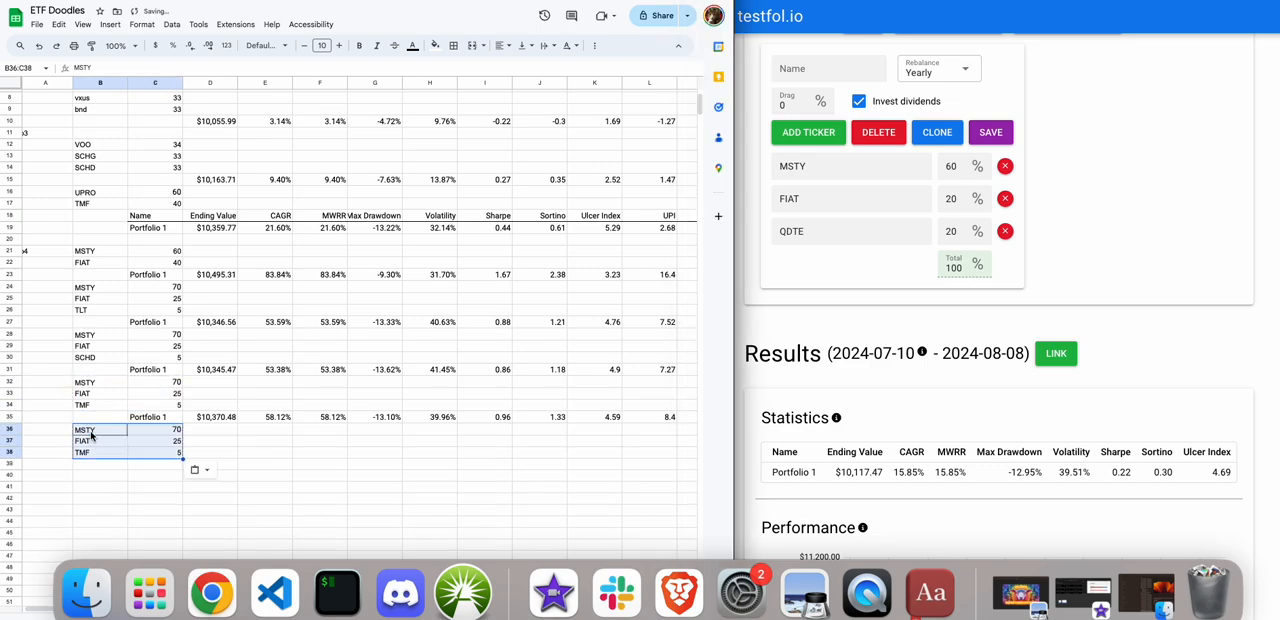
Replace TMF with QDTE in cell B38 and set the weights in C36:C38 to 60, 20 and 20.
{"action": "left_click", "coordinate": [88, 442]}
{"action": "left_click", "coordinate": [93, 453]}
{"action": "type", "text": "QDTE"}
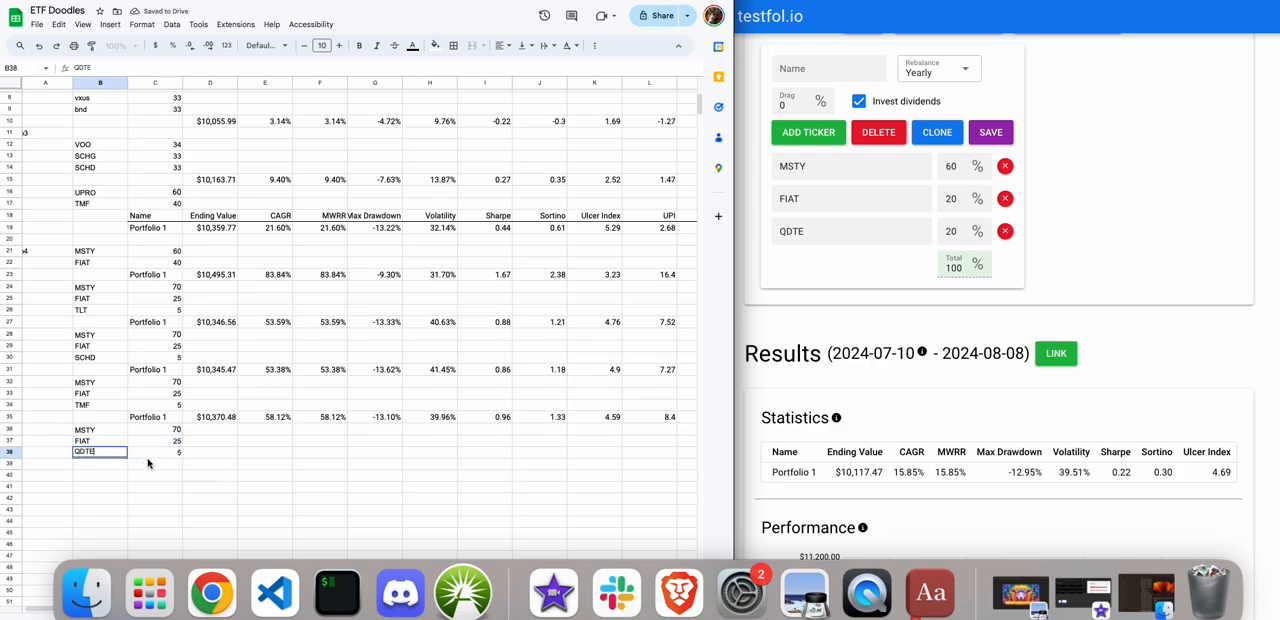
{"action": "left_click", "coordinate": [167, 432]}
{"action": "type", "text": "60"}
{"action": "key", "text": "Return"}
{"action": "type", "text": "20"}
{"action": "key", "text": "Return"}
{"action": "type", "text": "20"}
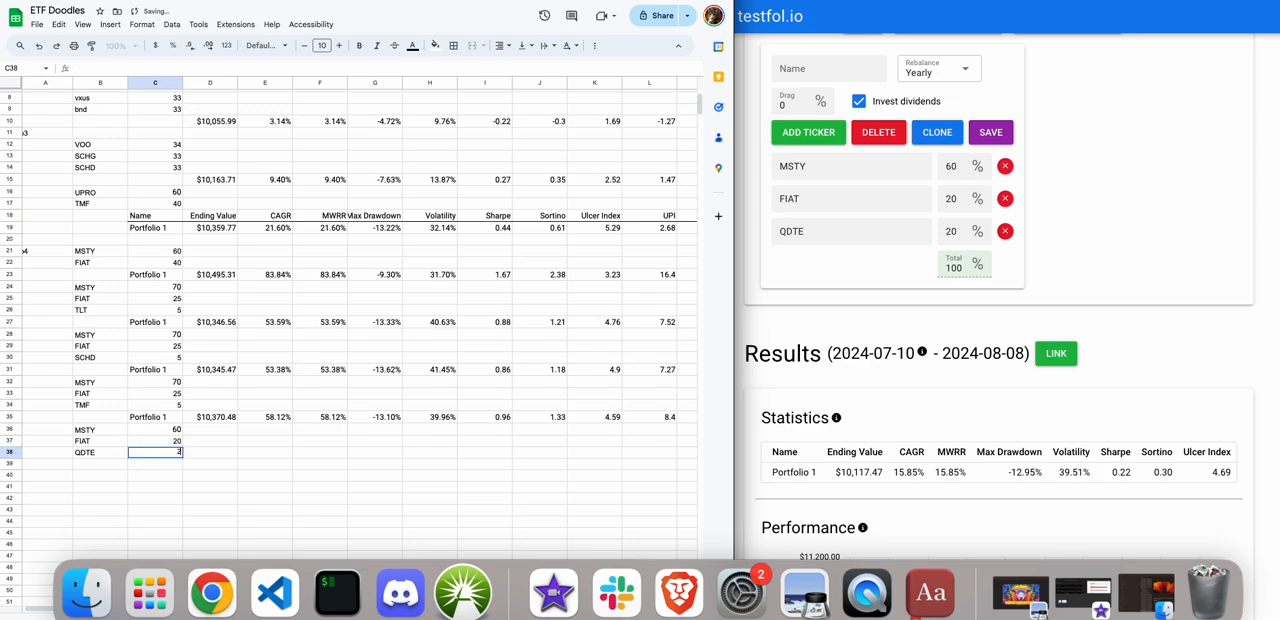
{"action": "left_click", "coordinate": [185, 474]}
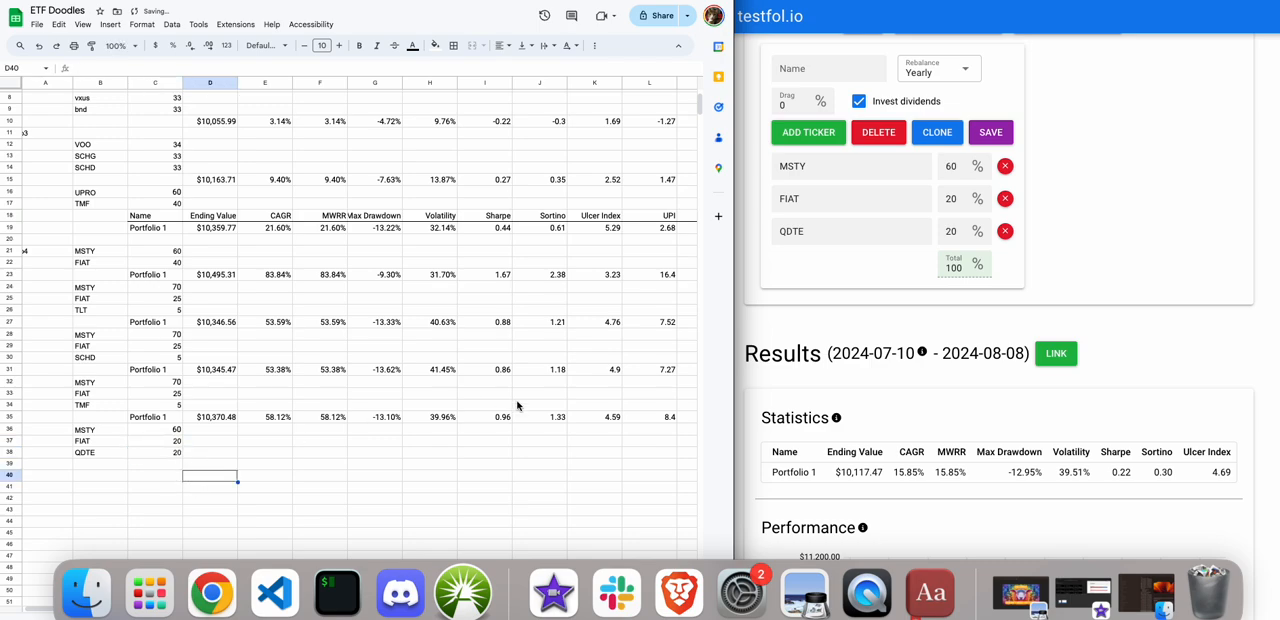
Copy the Portfolio 1 row of the testfol.io backtest statistics into the sheet starting at cell C39.
{"action": "scroll", "coordinate": [835, 367], "scroll_direction": "down", "scroll_amount": 1}
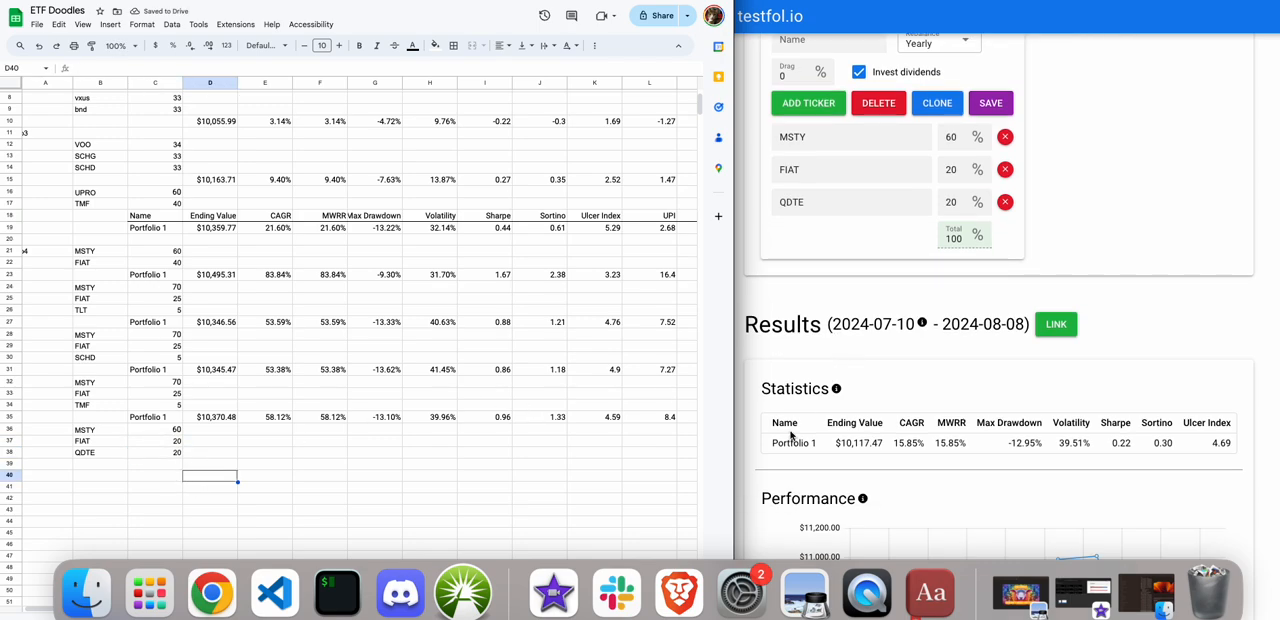
{"action": "left_click_drag", "start_coordinate": [771, 443], "coordinate": [770, 463]}
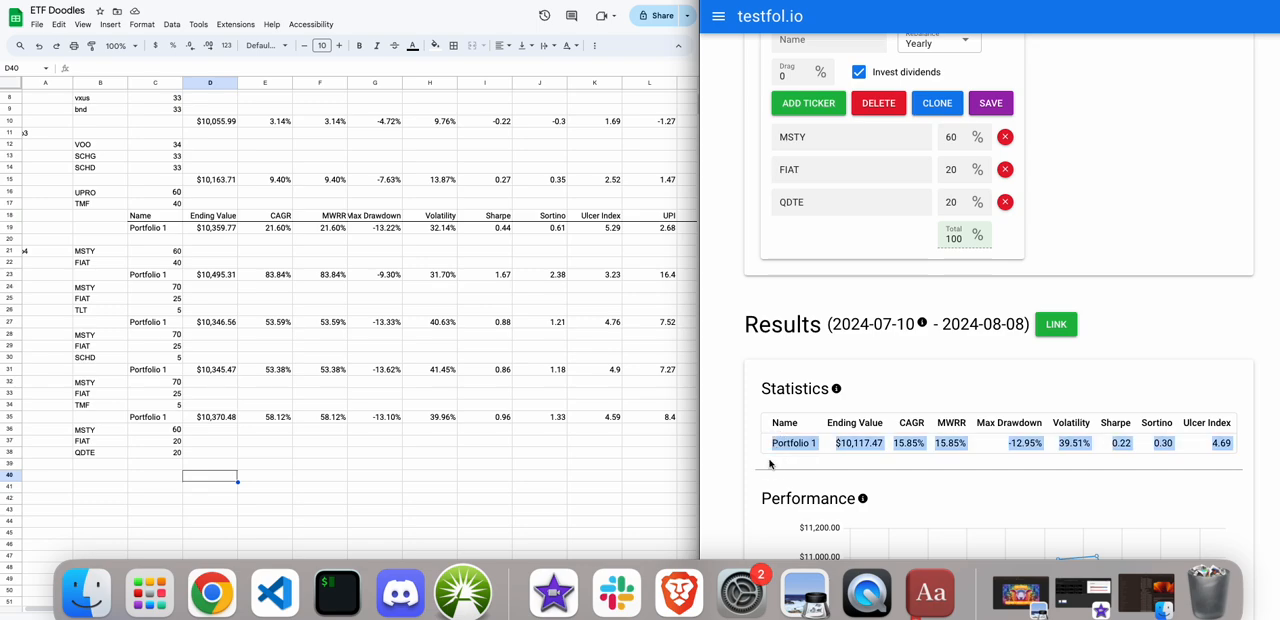
{"action": "left_click", "coordinate": [142, 473]}
{"action": "left_click", "coordinate": [142, 466]}
{"action": "key", "text": "super+v"}
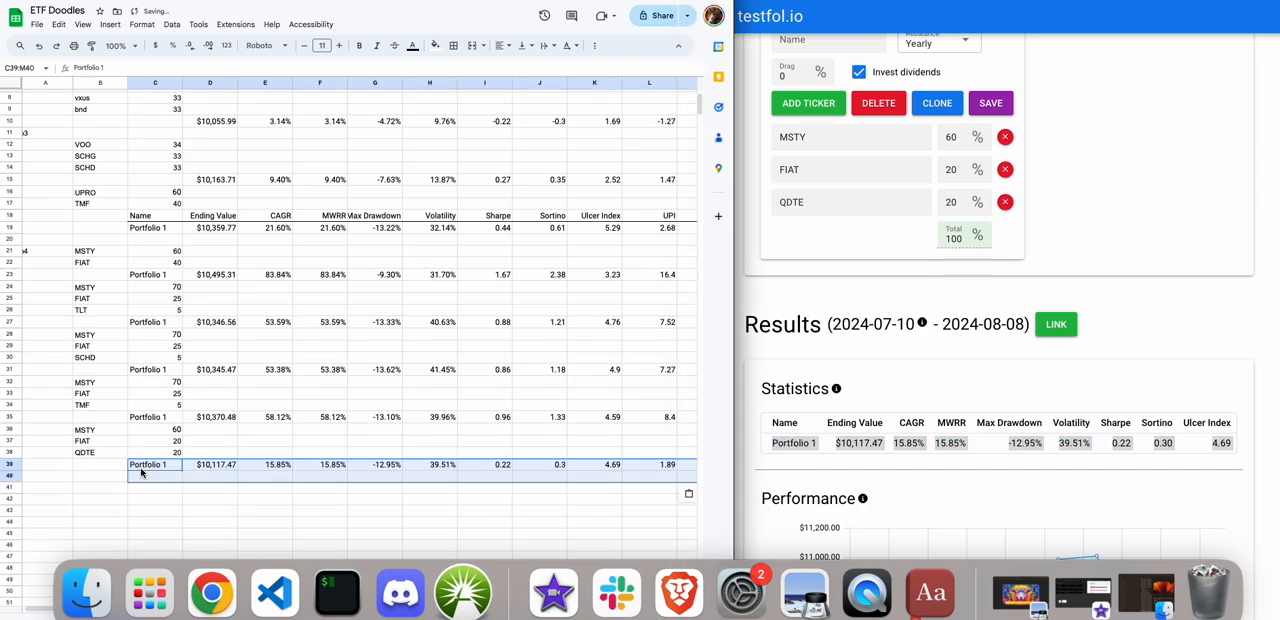
{"action": "left_click", "coordinate": [159, 497]}
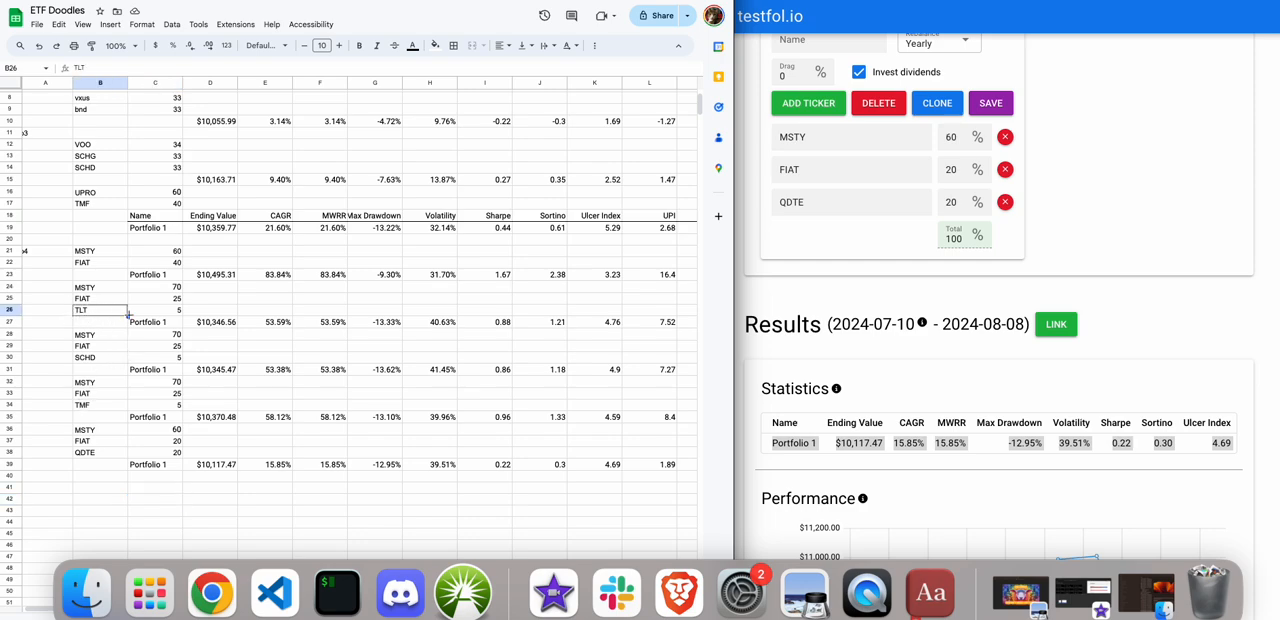
Compare the ending values and holdings of the portfolios recorded in the sheet, including those in rows 5, 10, 15 and 27.
{"action": "left_click", "coordinate": [198, 323]}
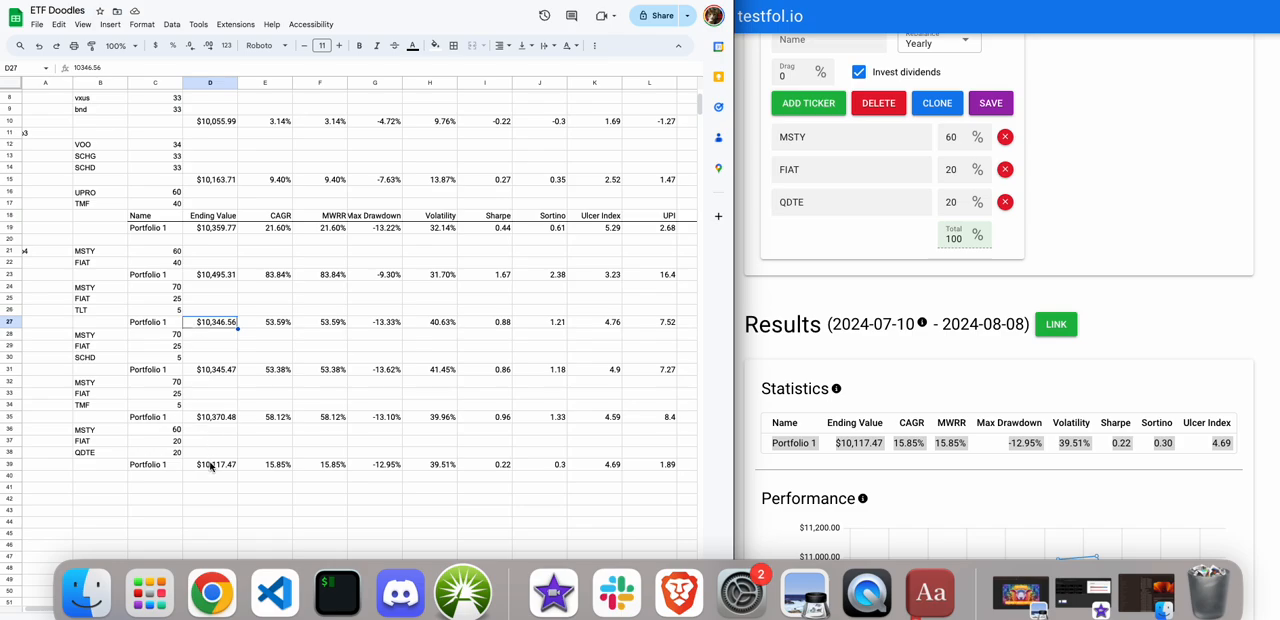
{"action": "scroll", "coordinate": [211, 244], "scroll_direction": "up", "scroll_amount": 3}
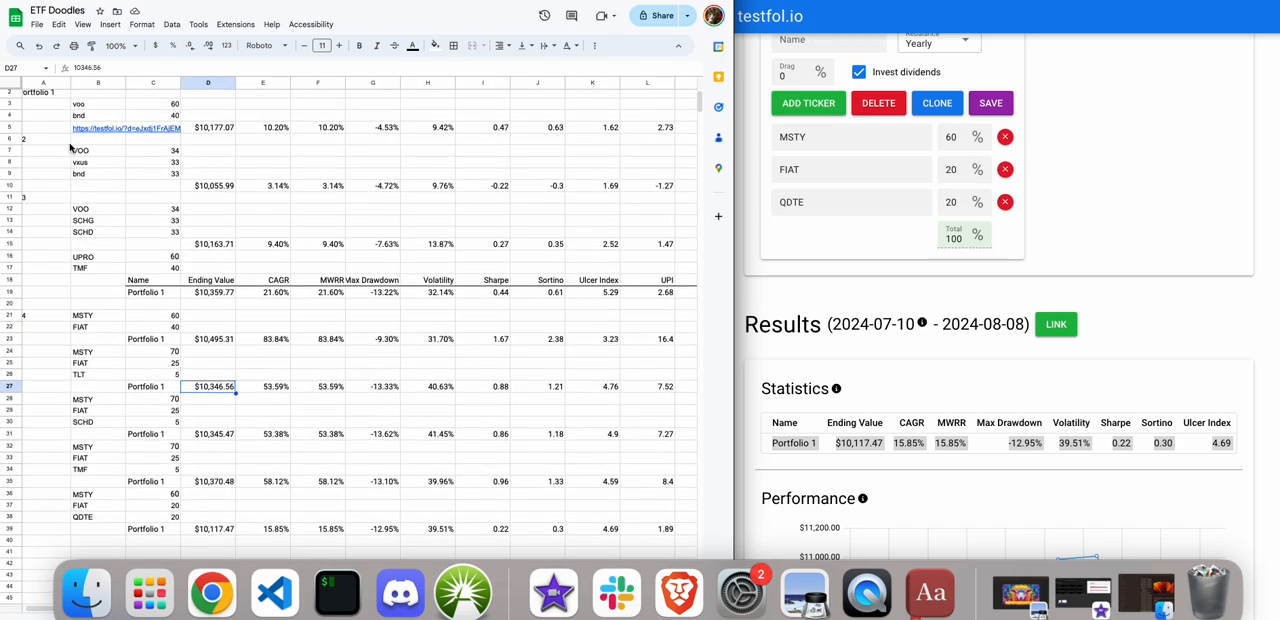
{"action": "left_click", "coordinate": [197, 519]}
{"action": "left_click", "coordinate": [211, 131]}
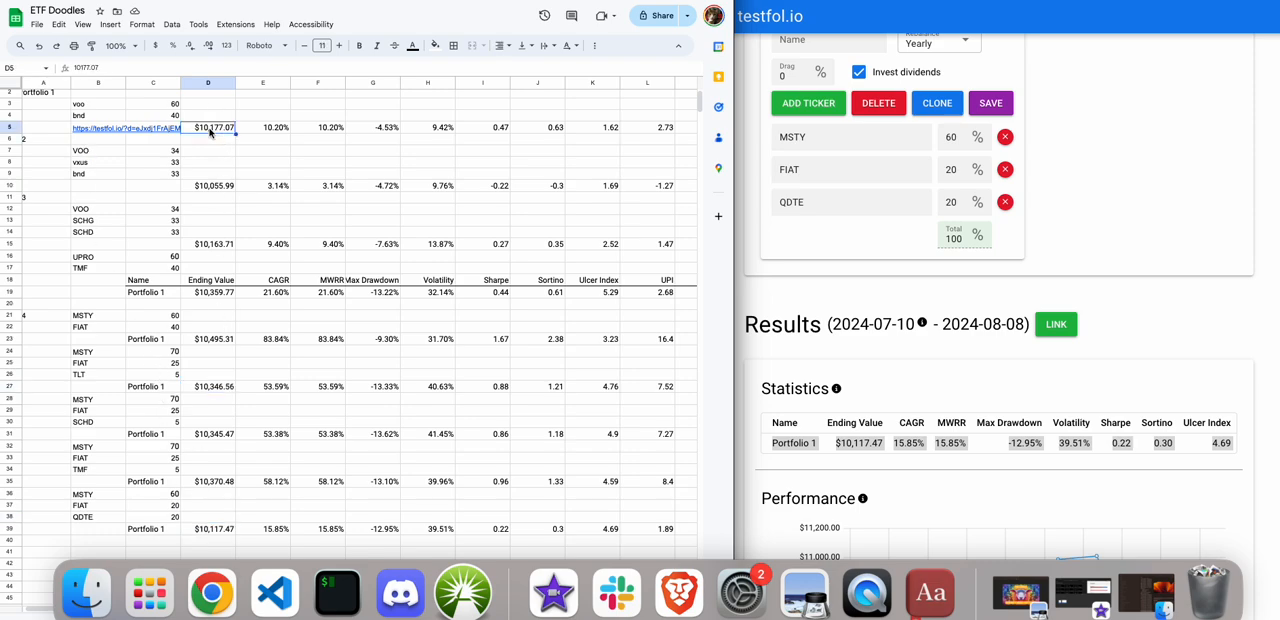
{"action": "left_click", "coordinate": [201, 191]}
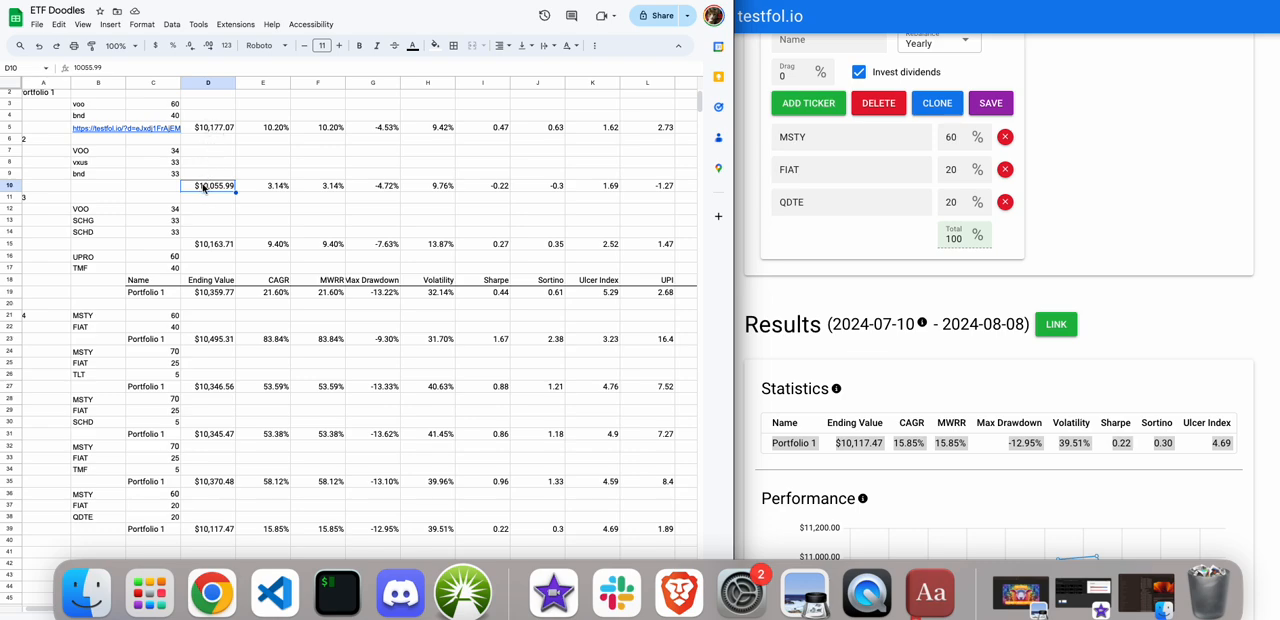
{"action": "left_click", "coordinate": [207, 246]}
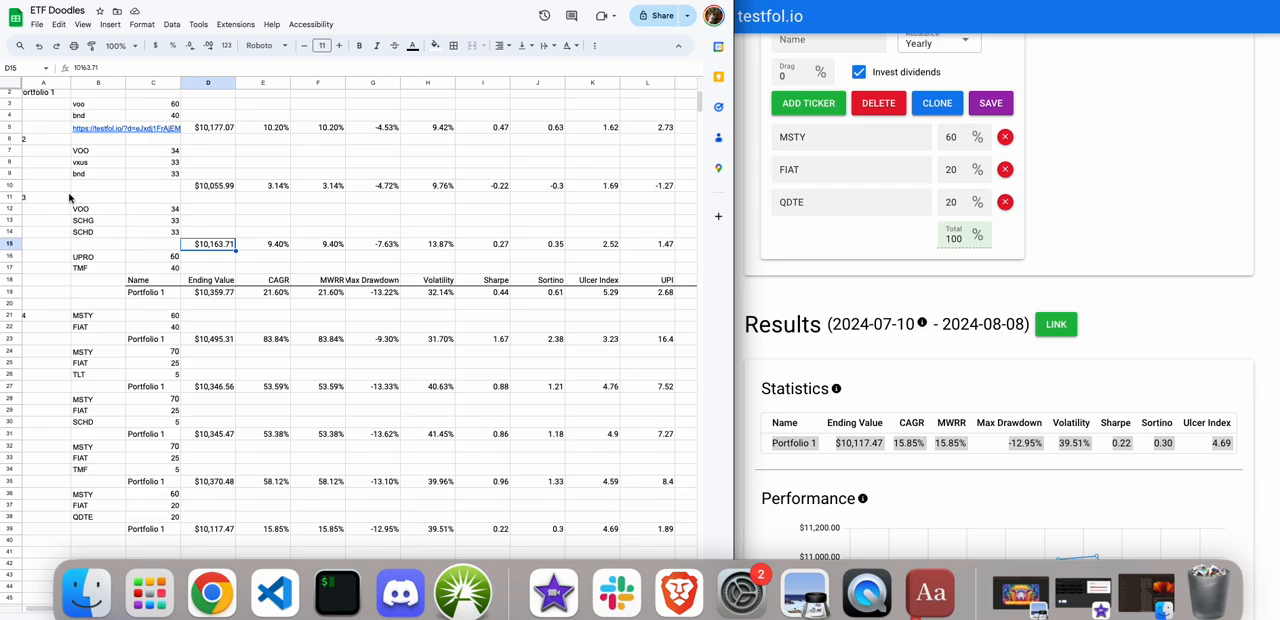
{"action": "left_click", "coordinate": [76, 210]}
{"action": "left_click", "coordinate": [79, 234]}
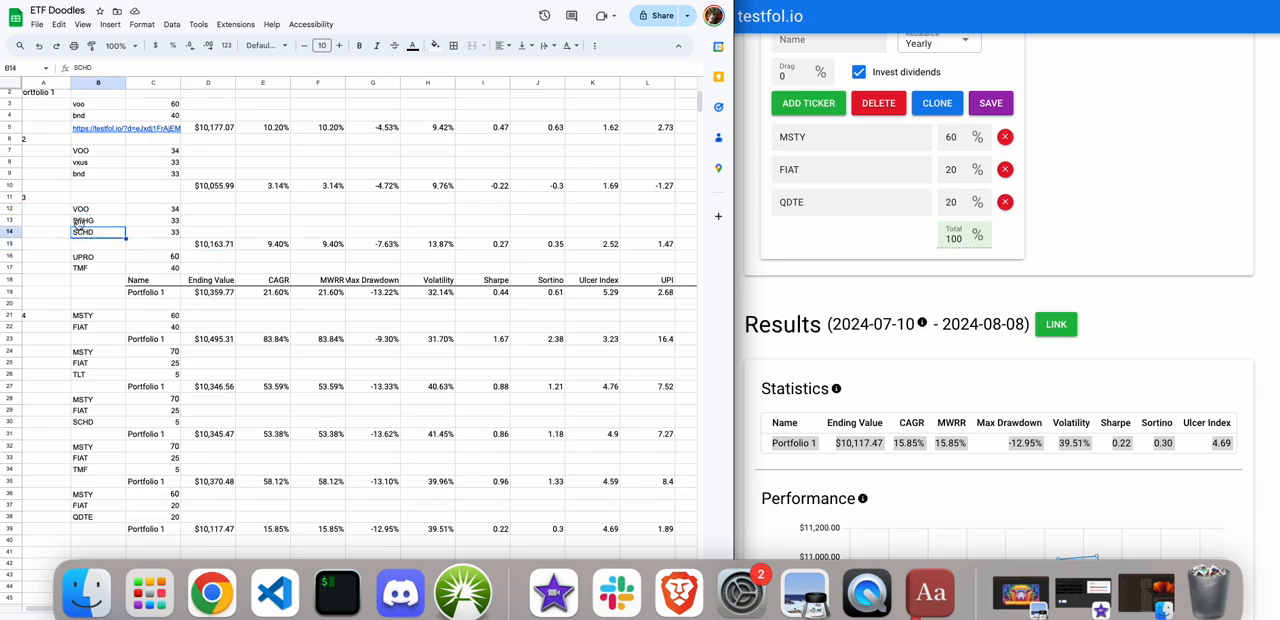
Examine the MSTY, FIAT and QDTE holdings in rows 36 to 38 and compare row 39's volatility and beta with the other portfolios.
{"action": "left_click", "coordinate": [68, 498]}
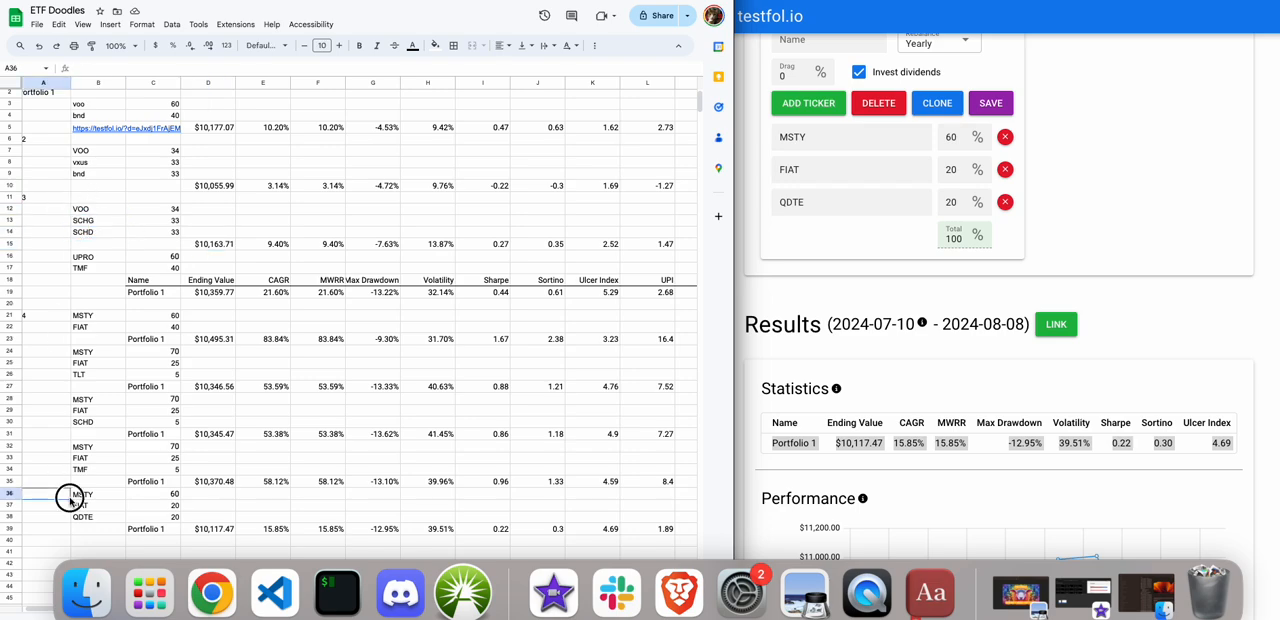
{"action": "left_click", "coordinate": [83, 497]}
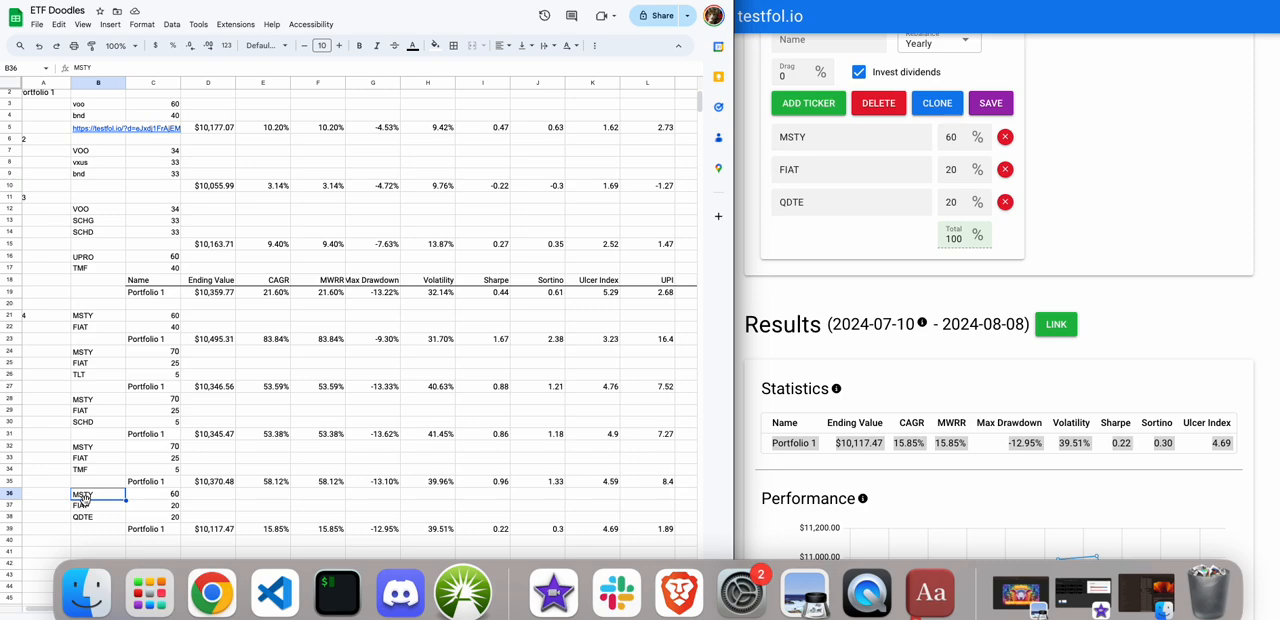
{"action": "left_click", "coordinate": [86, 508]}
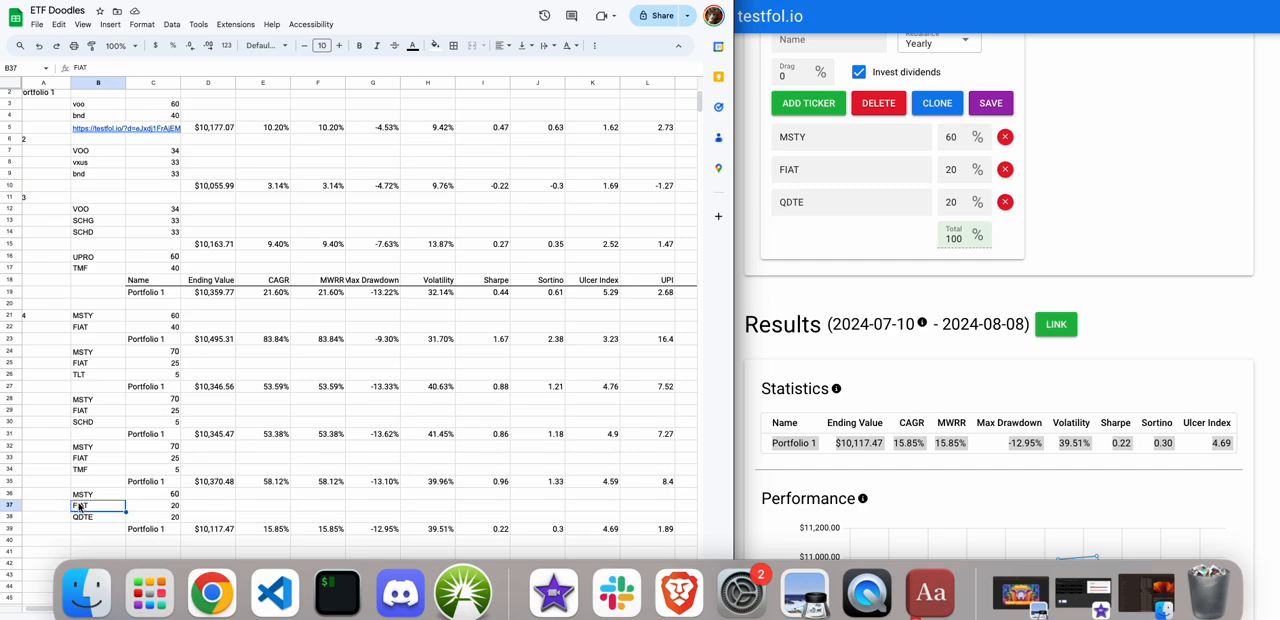
{"action": "left_click", "coordinate": [80, 518]}
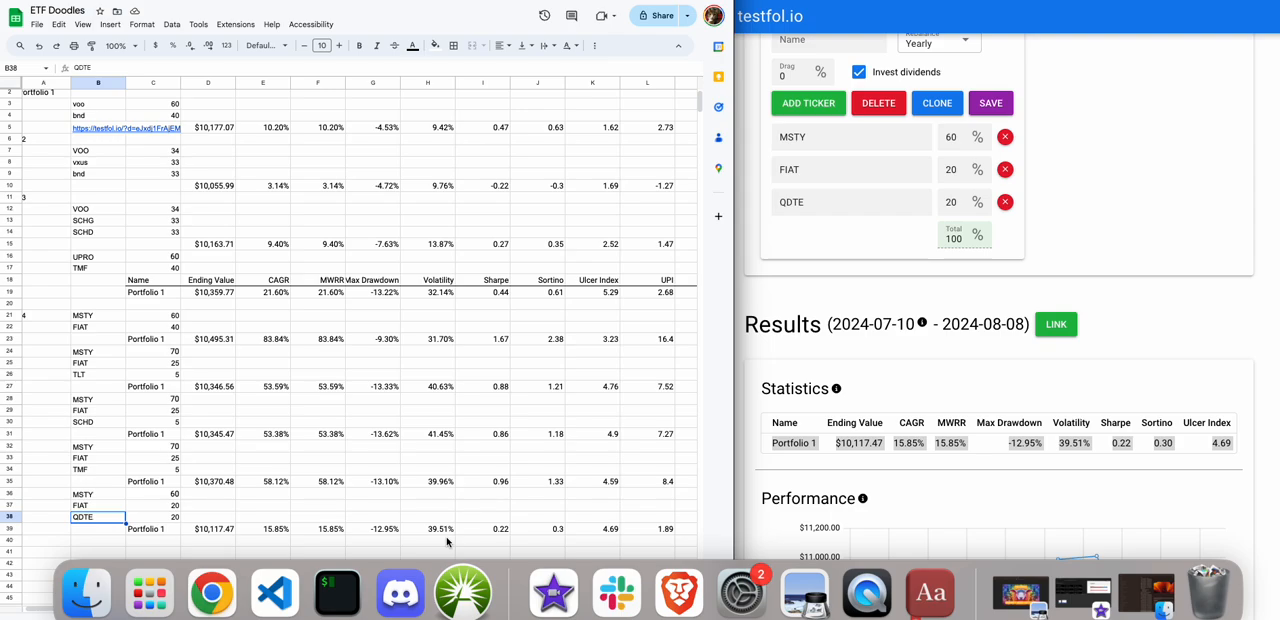
{"action": "scroll", "coordinate": [447, 541], "scroll_direction": "up", "scroll_amount": 1}
{"action": "scroll", "coordinate": [447, 541], "scroll_direction": "down", "scroll_amount": 1}
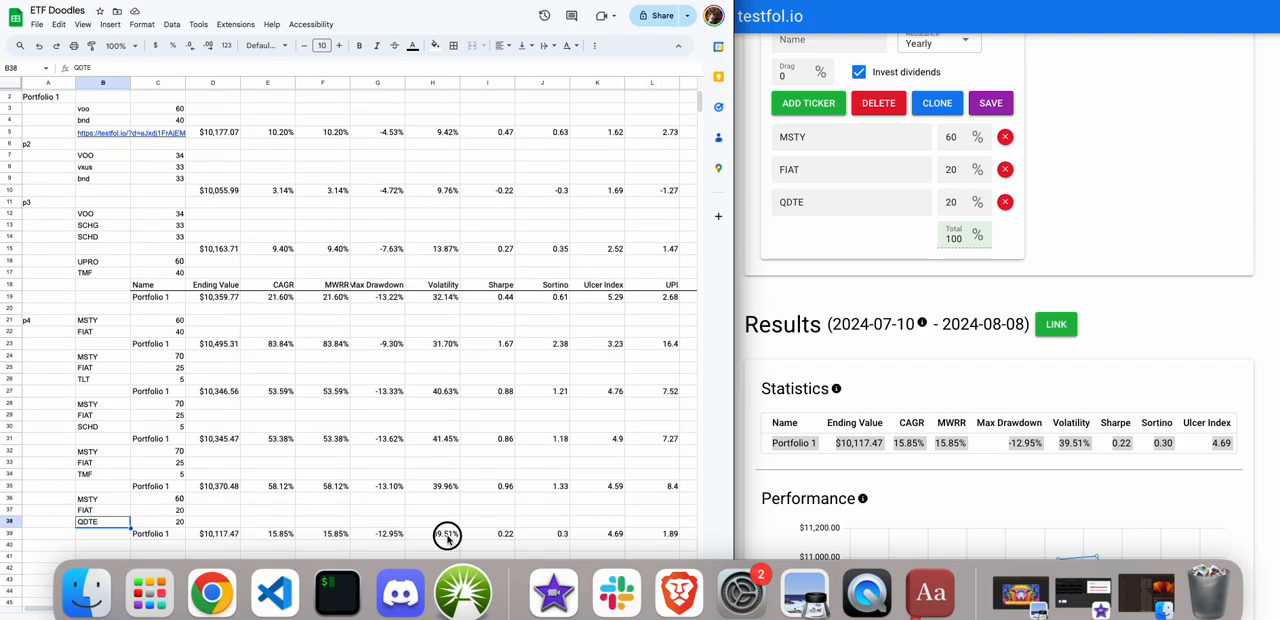
{"action": "left_click", "coordinate": [446, 537]}
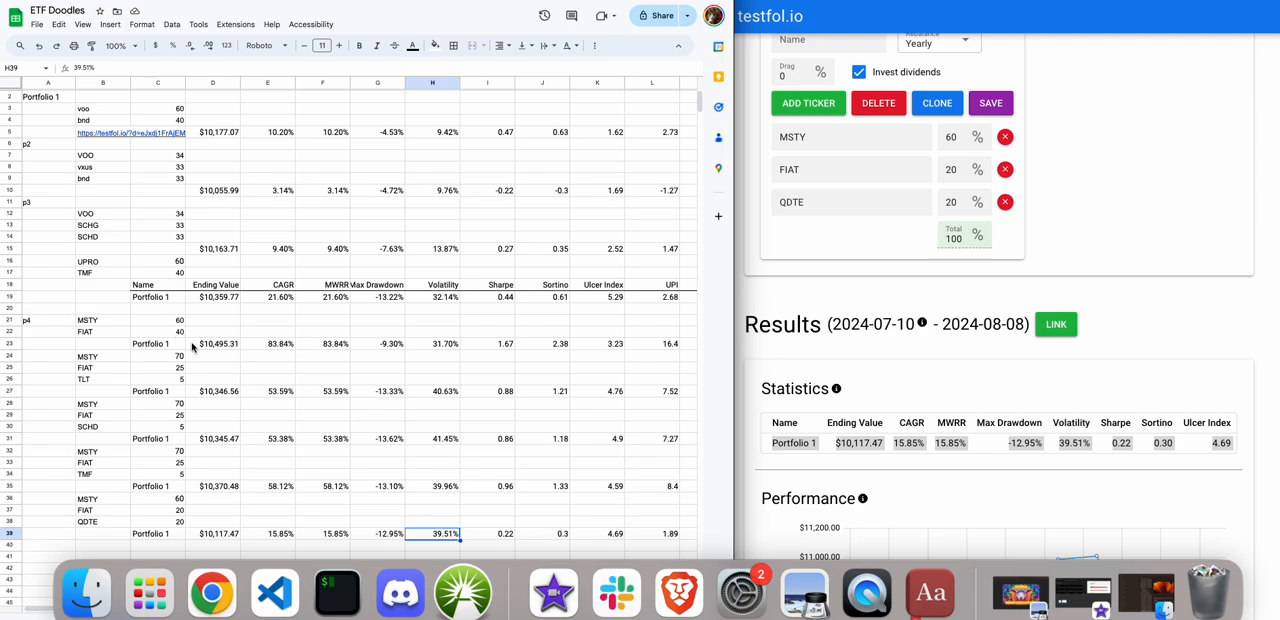
{"action": "scroll", "coordinate": [245, 404], "scroll_direction": "down", "scroll_amount": 5}
{"action": "scroll", "coordinate": [245, 404], "scroll_direction": "right", "scroll_amount": 4}
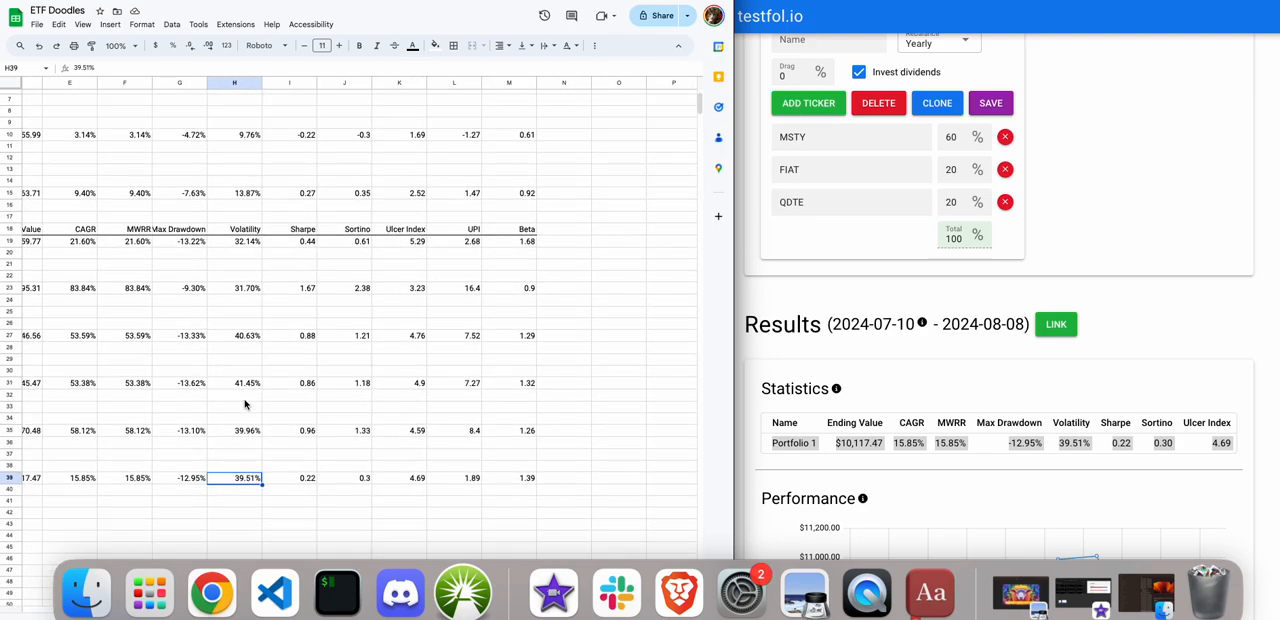
Review the FIAT and QDTE holdings and their weights in rows 37 and 38 of the sheet.
{"action": "scroll", "coordinate": [245, 404], "scroll_direction": "left", "scroll_amount": 3}
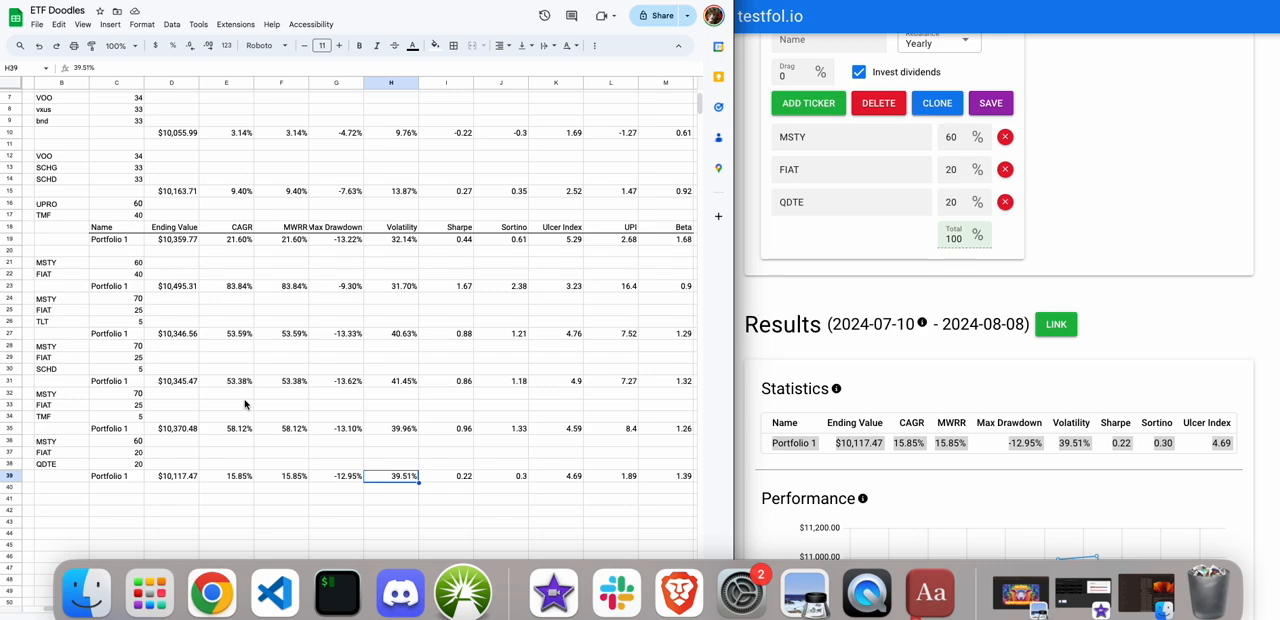
{"action": "left_click", "coordinate": [48, 466]}
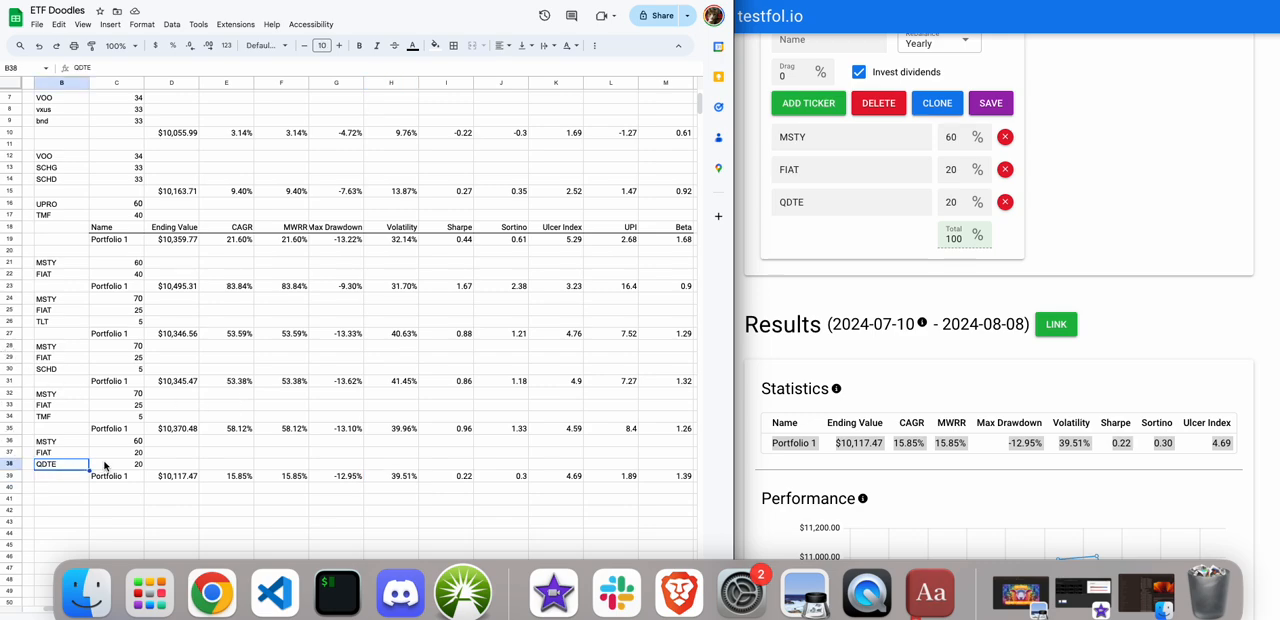
{"action": "left_click", "coordinate": [107, 466]}
{"action": "left_click", "coordinate": [58, 468]}
{"action": "left_click", "coordinate": [132, 454]}
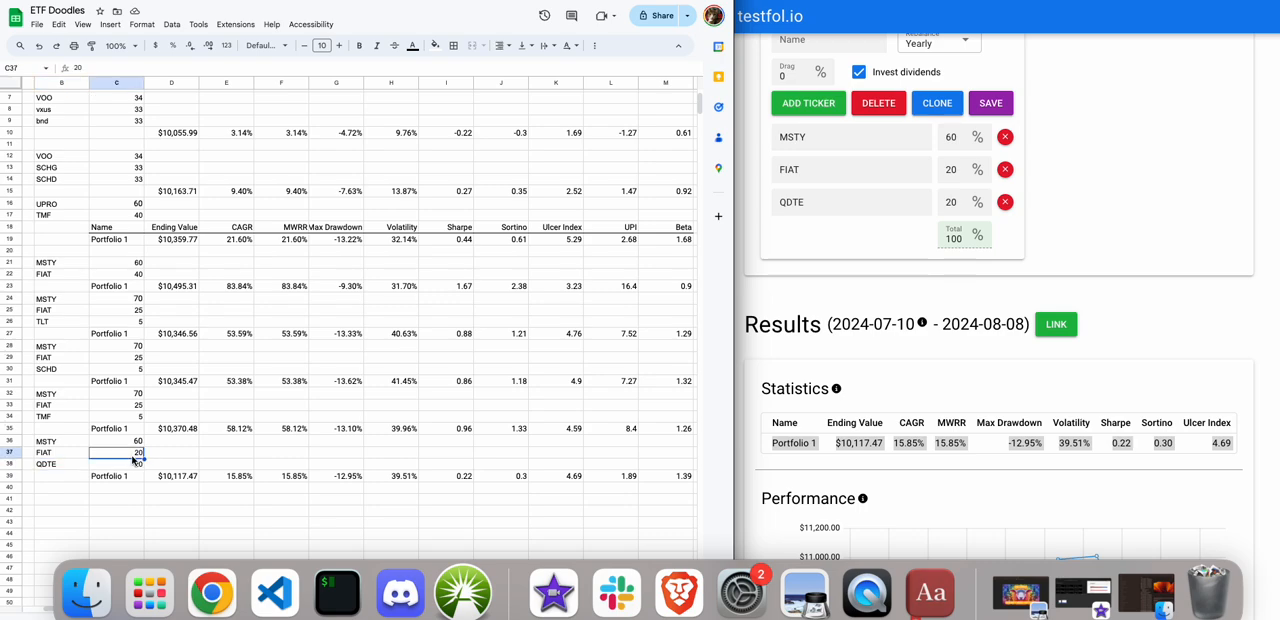
{"action": "left_click", "coordinate": [40, 454]}
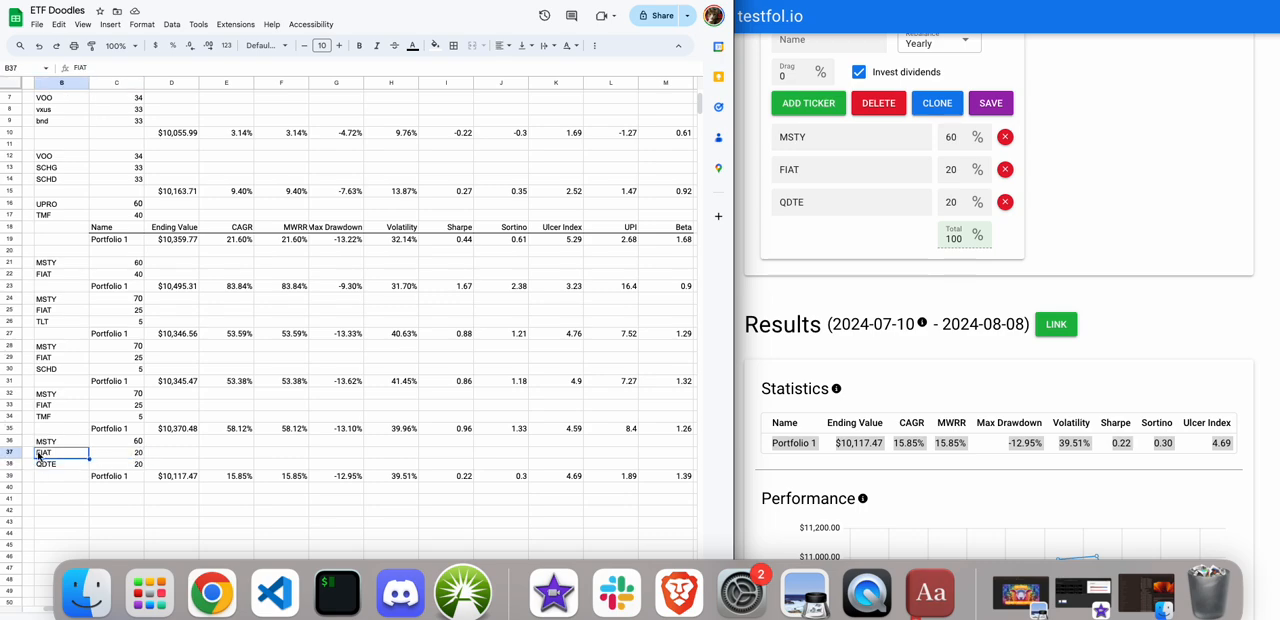
Replace QDTE with SCHG in the testfol.io portfolio and run the backtest to see its statistics.
{"action": "left_click", "coordinate": [833, 354]}
{"action": "double_click", "coordinate": [811, 203]}
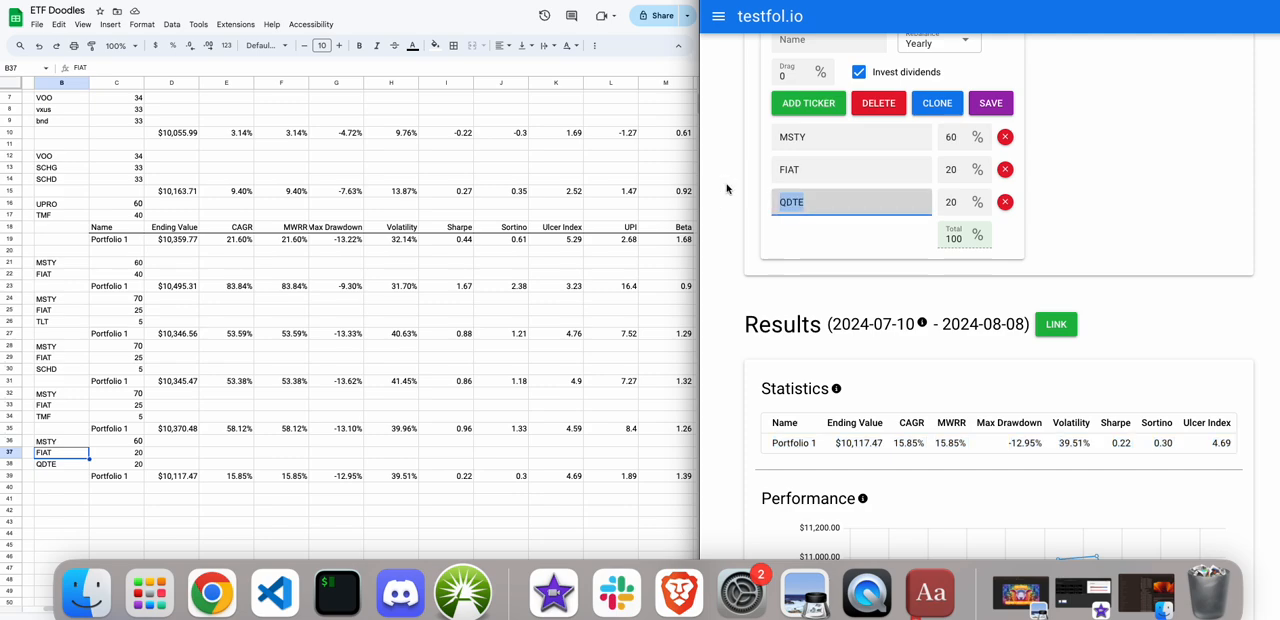
{"action": "type", "text": "SCHG"}
{"action": "left_click", "coordinate": [788, 231]}
{"action": "scroll", "coordinate": [786, 230], "scroll_direction": "up", "scroll_amount": 3}
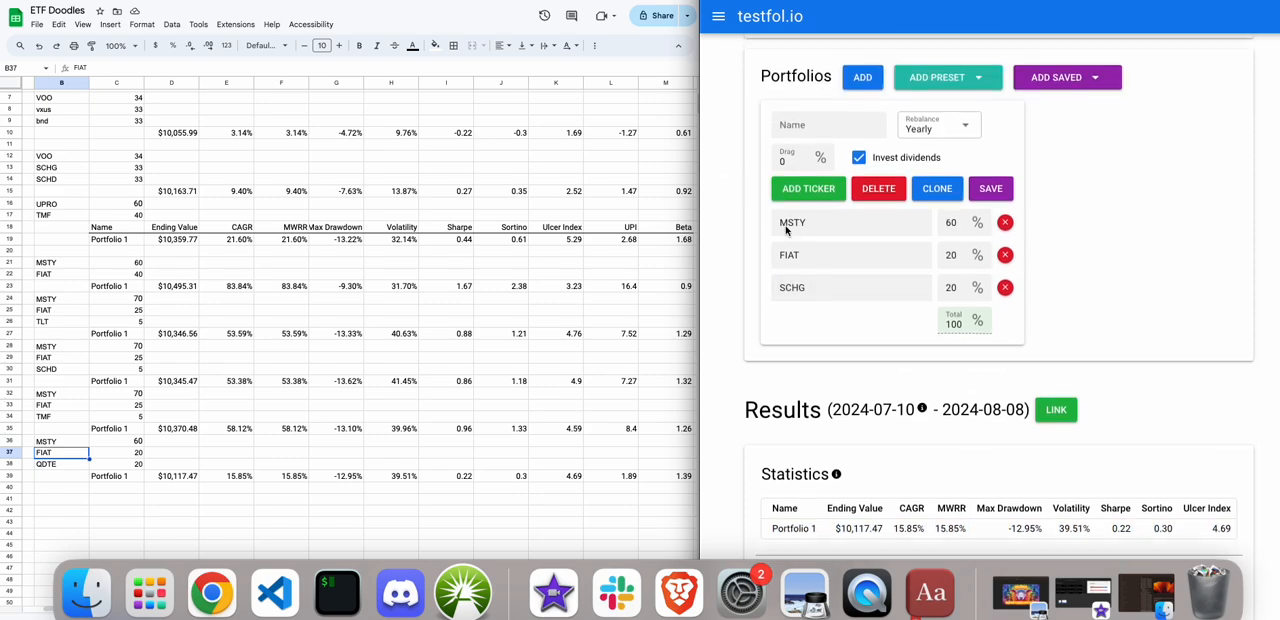
{"action": "left_click", "coordinate": [794, 85]}
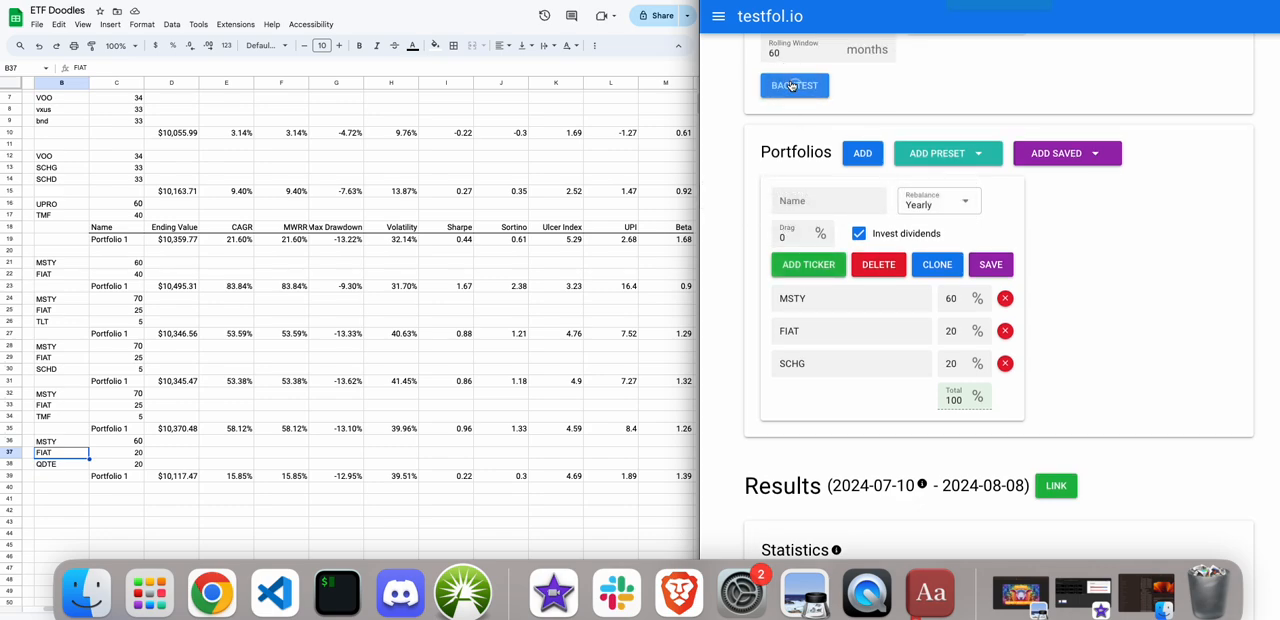
{"action": "scroll", "coordinate": [792, 151], "scroll_direction": "down", "scroll_amount": 4}
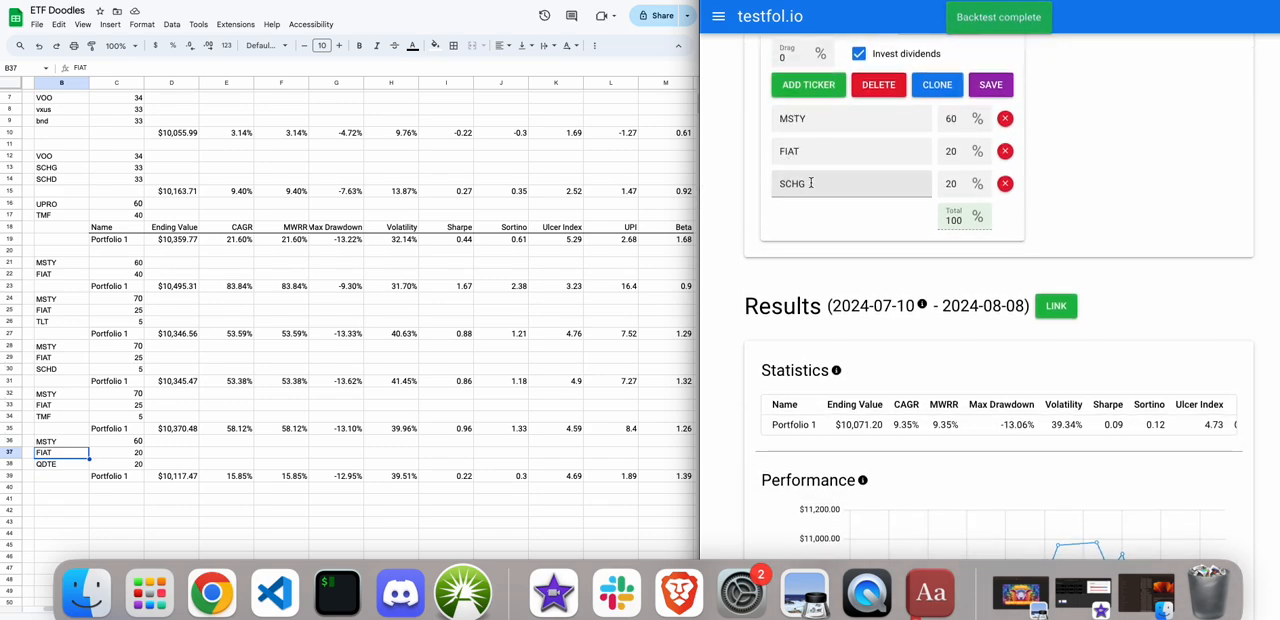
Swap the SCHG holding for SCHD and rerun the backtest to see its statistics.
{"action": "double_click", "coordinate": [790, 178]}
{"action": "type", "text": "SCHD"}
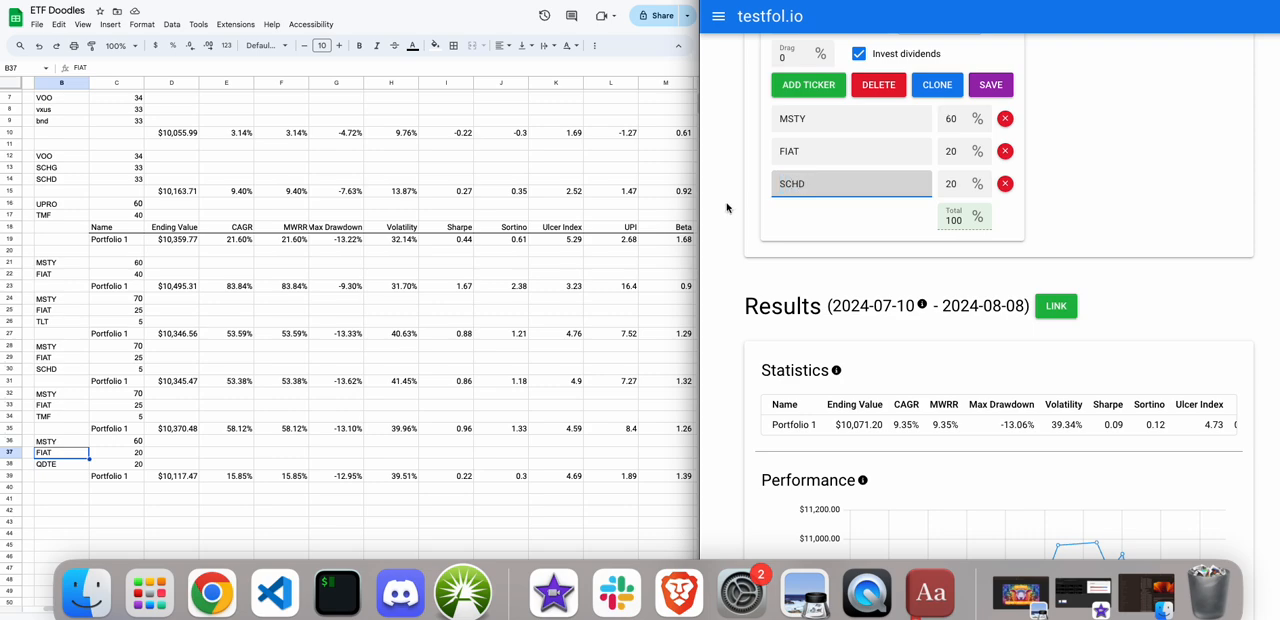
{"action": "left_click", "coordinate": [789, 258]}
{"action": "scroll", "coordinate": [790, 258], "scroll_direction": "up", "scroll_amount": 3}
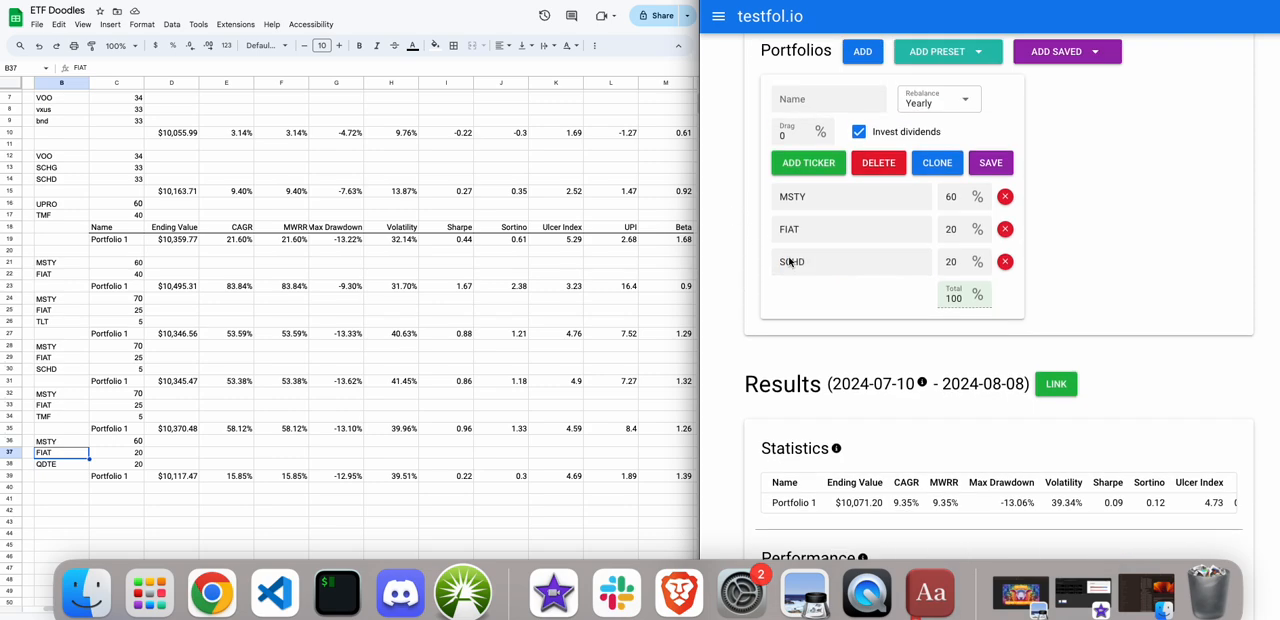
{"action": "left_click", "coordinate": [791, 78]}
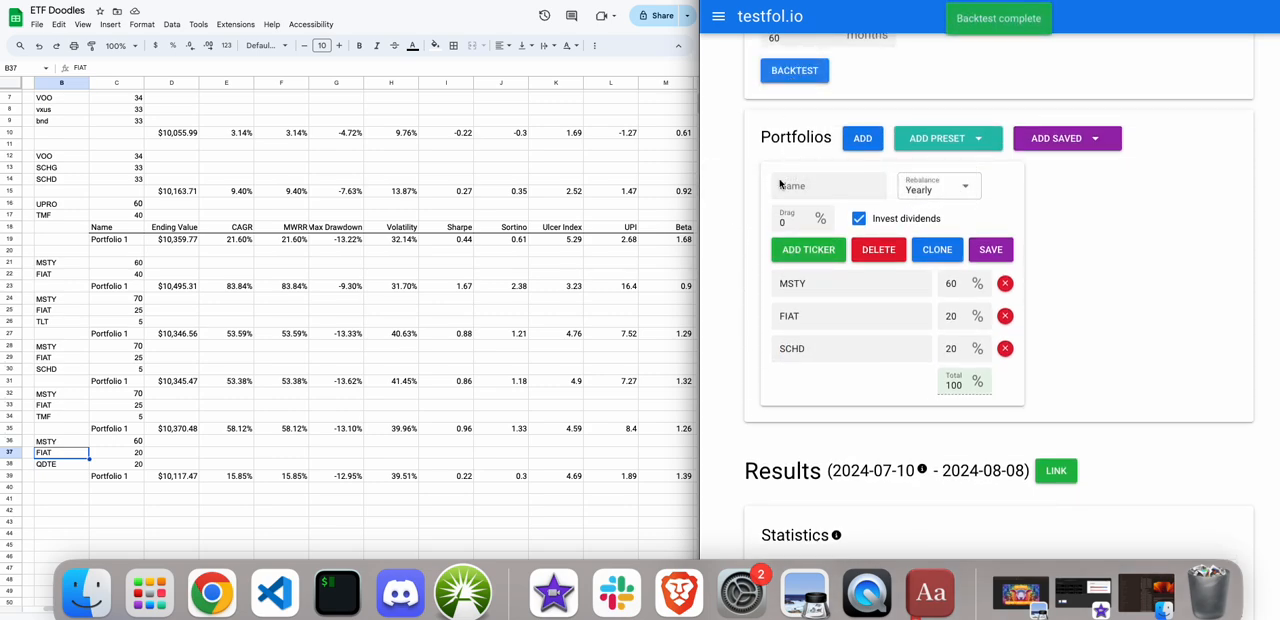
{"action": "scroll", "coordinate": [765, 308], "scroll_direction": "down", "scroll_amount": 2}
{"action": "scroll", "coordinate": [765, 308], "scroll_direction": "down", "scroll_amount": 2}
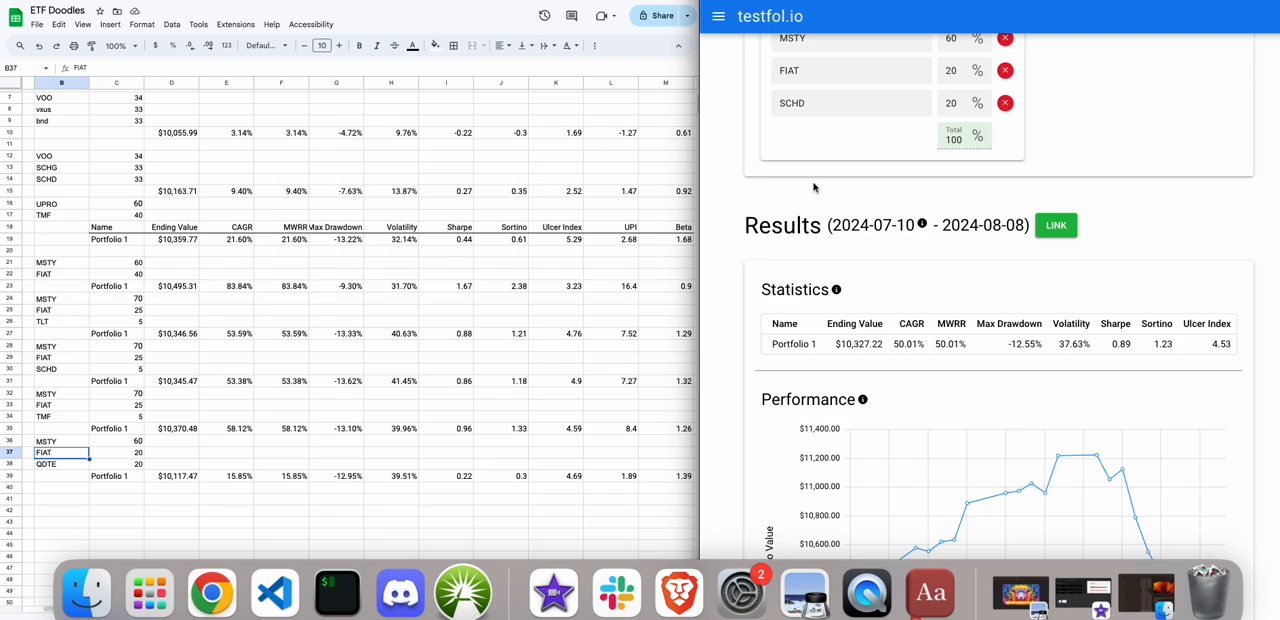
Change the SCHD ticker back to QDTE, rerun the backtest and inspect the performance chart's drop in early August.
{"action": "left_click", "coordinate": [816, 103]}
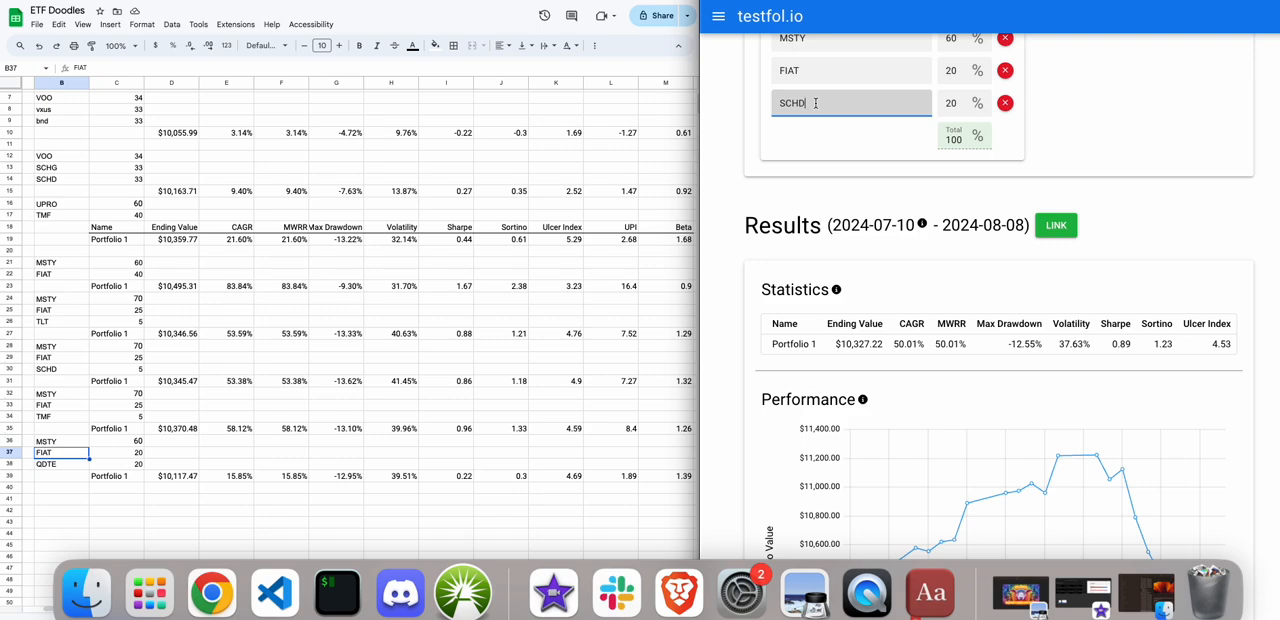
{"action": "left_click_drag", "start_coordinate": [815, 103], "coordinate": [730, 100]}
{"action": "type", "text": "QDTE"}
{"action": "scroll", "coordinate": [807, 133], "scroll_direction": "up", "scroll_amount": 5}
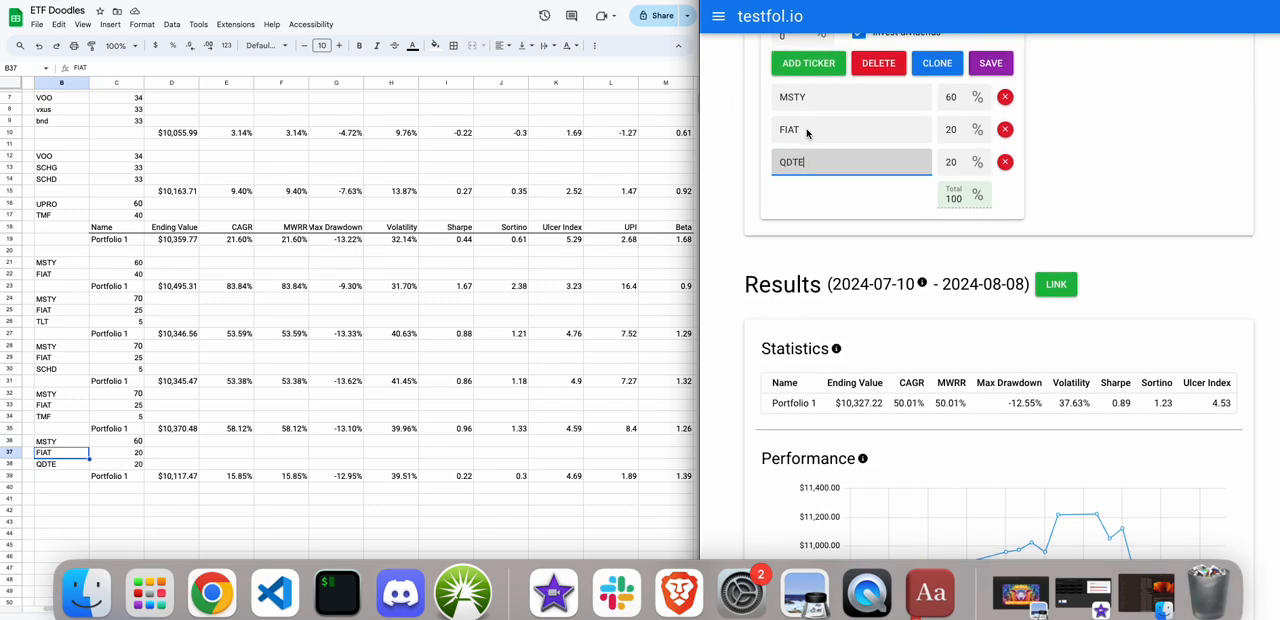
{"action": "scroll", "coordinate": [807, 133], "scroll_direction": "up", "scroll_amount": 1}
{"action": "left_click", "coordinate": [800, 95]}
{"action": "scroll", "coordinate": [776, 208], "scroll_direction": "down", "scroll_amount": 3}
{"action": "scroll", "coordinate": [776, 208], "scroll_direction": "down", "scroll_amount": 7}
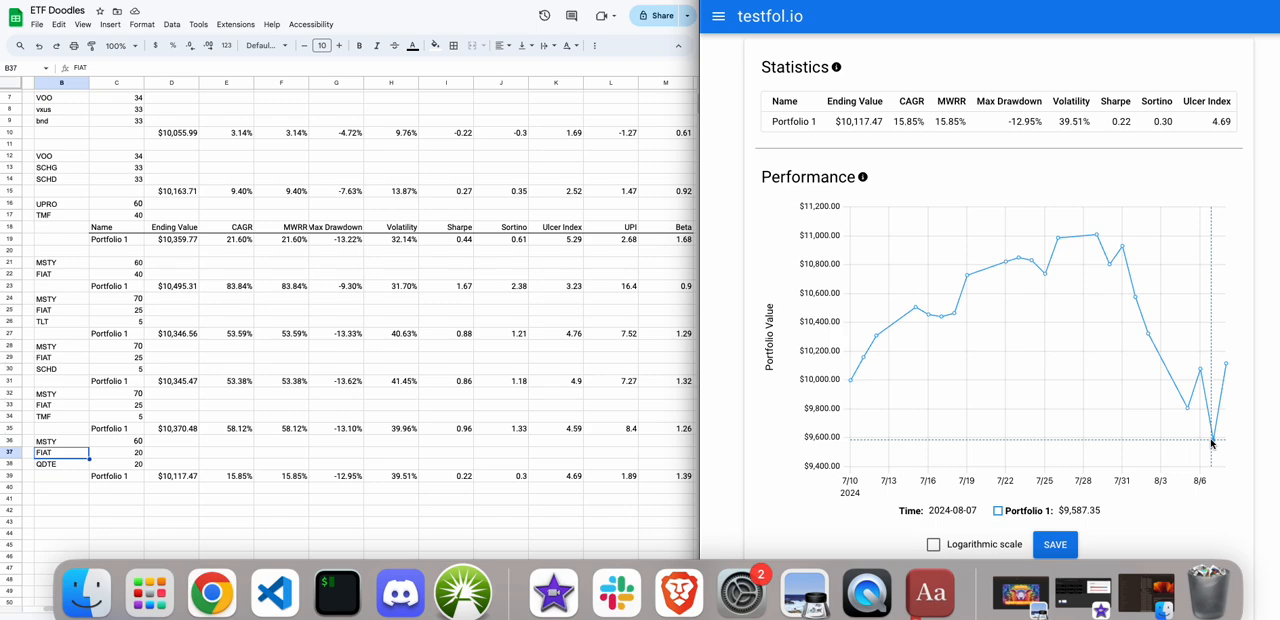
Clear the FIAT and QDTE weights and set MSTY to 100 percent of the portfolio.
{"action": "scroll", "coordinate": [1100, 350], "scroll_direction": "up", "scroll_amount": 5}
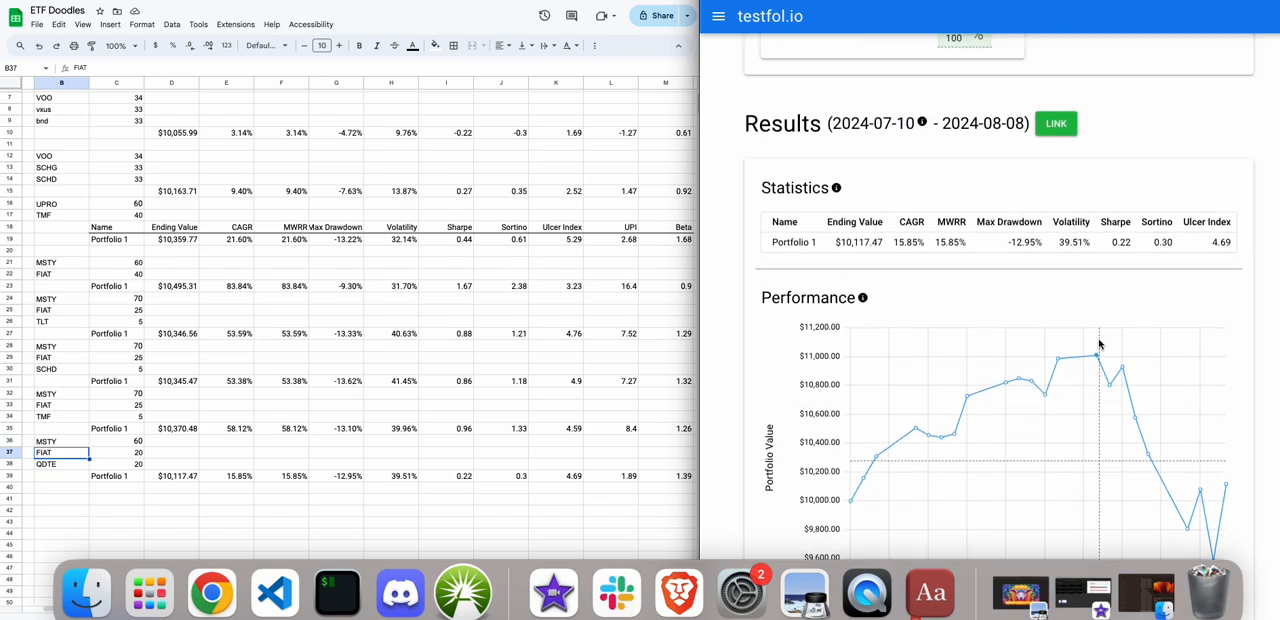
{"action": "left_click", "coordinate": [947, 268]}
{"action": "key", "text": "BackSpace"}
{"action": "left_click", "coordinate": [951, 236]}
{"action": "key", "text": "BackSpace"}
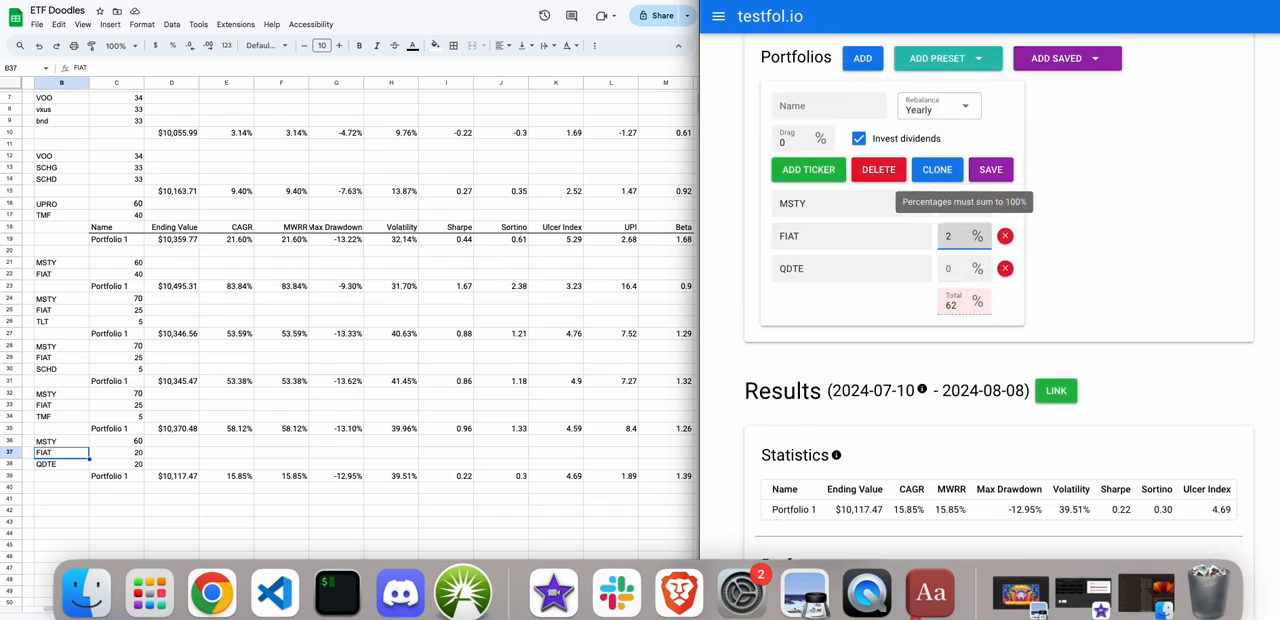
{"action": "left_click", "coordinate": [947, 203]}
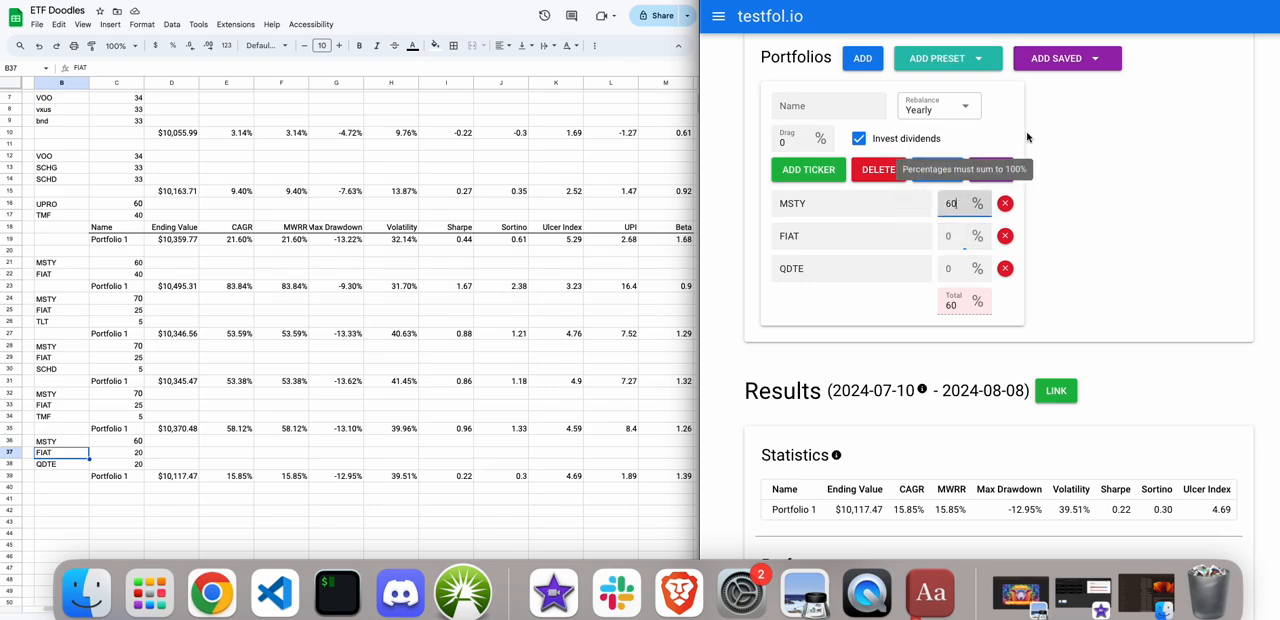
{"action": "key", "text": "BackSpace"}
{"action": "type", "text": "10"}
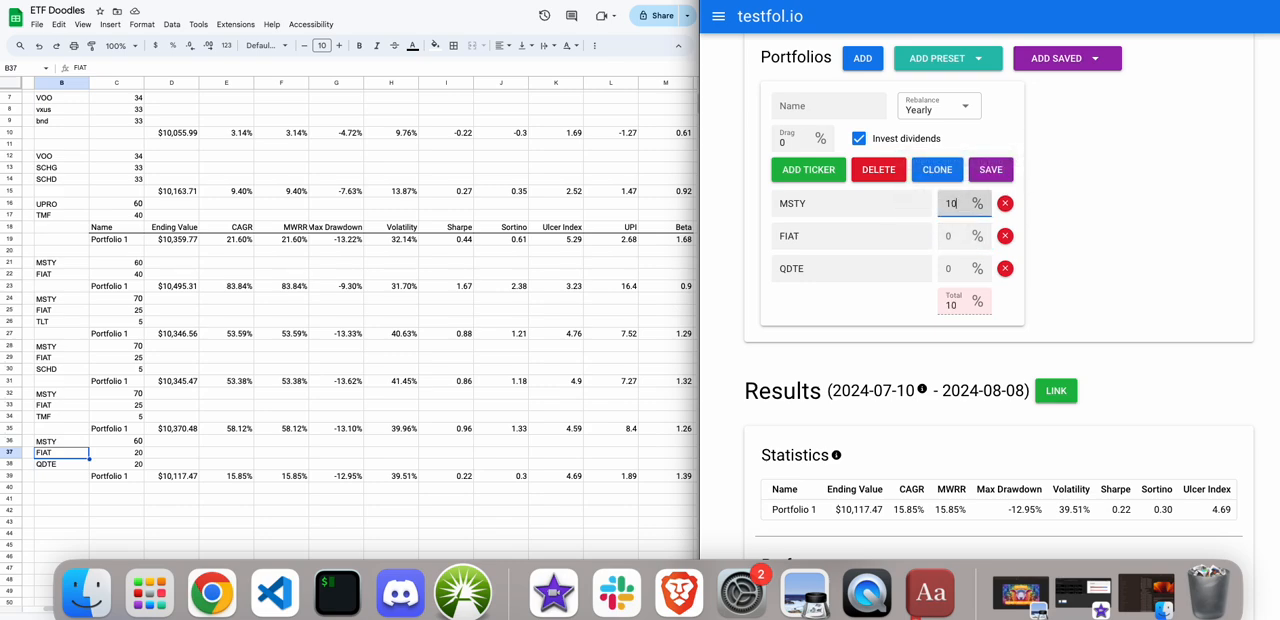
Run the backtest of the MSTY-only portfolio and examine its statistics and performance chart.
{"action": "scroll", "coordinate": [990, 146], "scroll_direction": "up", "scroll_amount": 1}
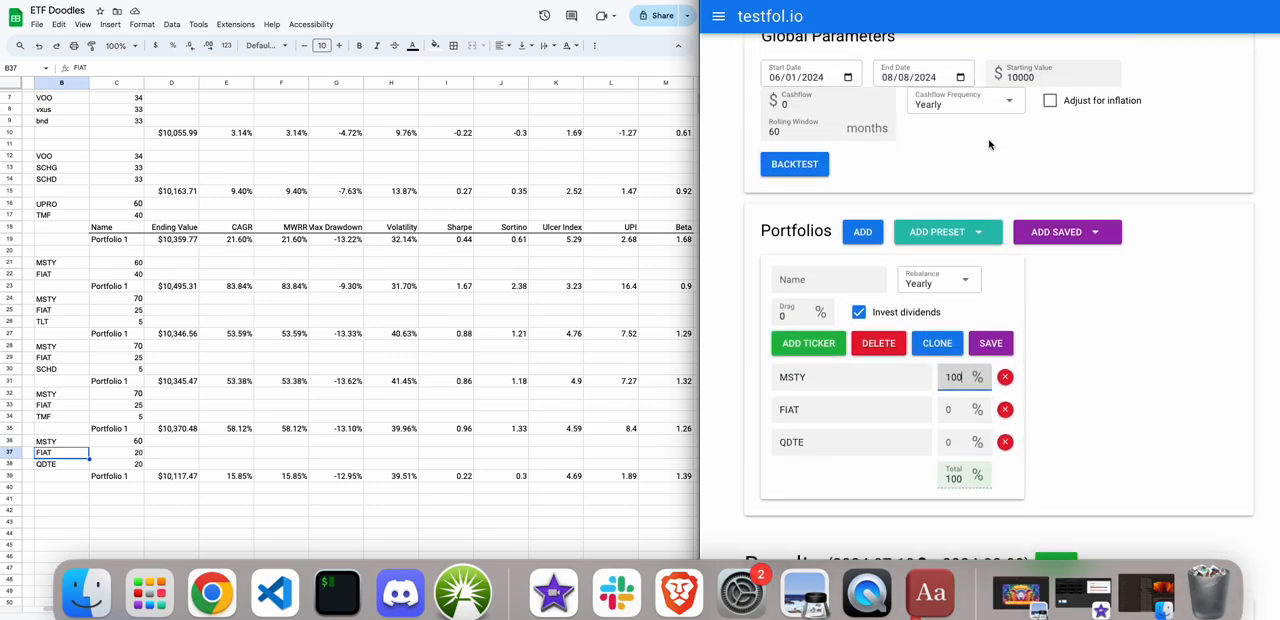
{"action": "left_click", "coordinate": [765, 164]}
{"action": "scroll", "coordinate": [769, 175], "scroll_direction": "down", "scroll_amount": 3}
{"action": "scroll", "coordinate": [769, 175], "scroll_direction": "down", "scroll_amount": 1}
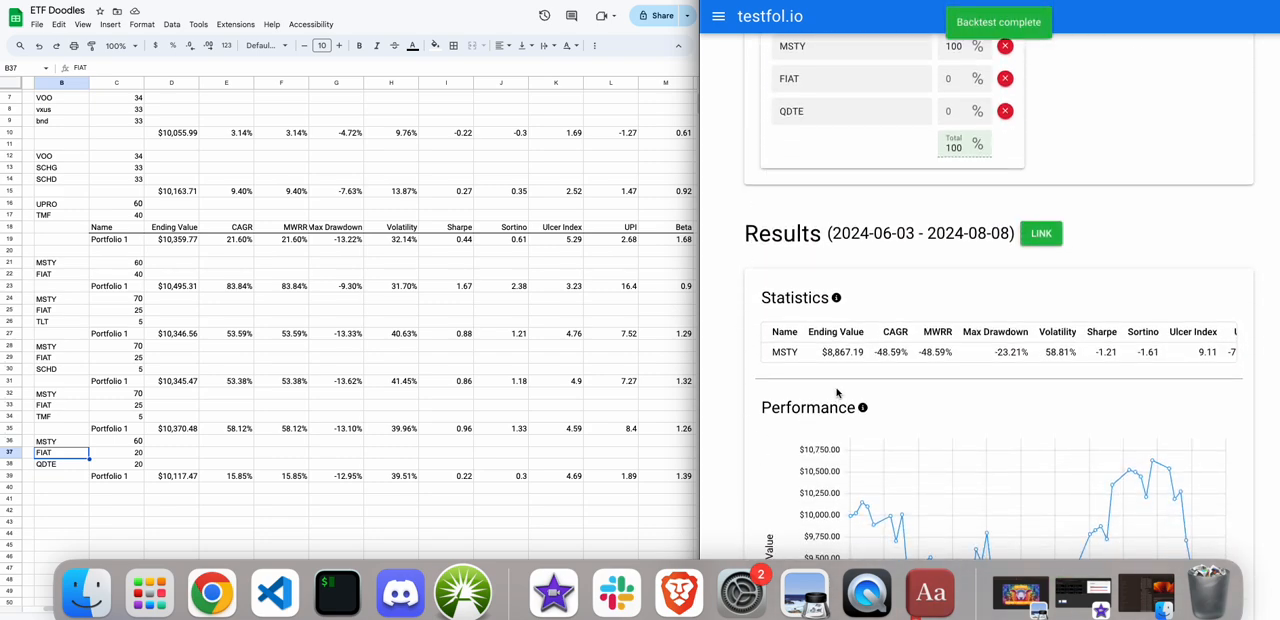
{"action": "scroll", "coordinate": [843, 380], "scroll_direction": "down", "scroll_amount": 3}
{"action": "scroll", "coordinate": [843, 380], "scroll_direction": "down", "scroll_amount": 2}
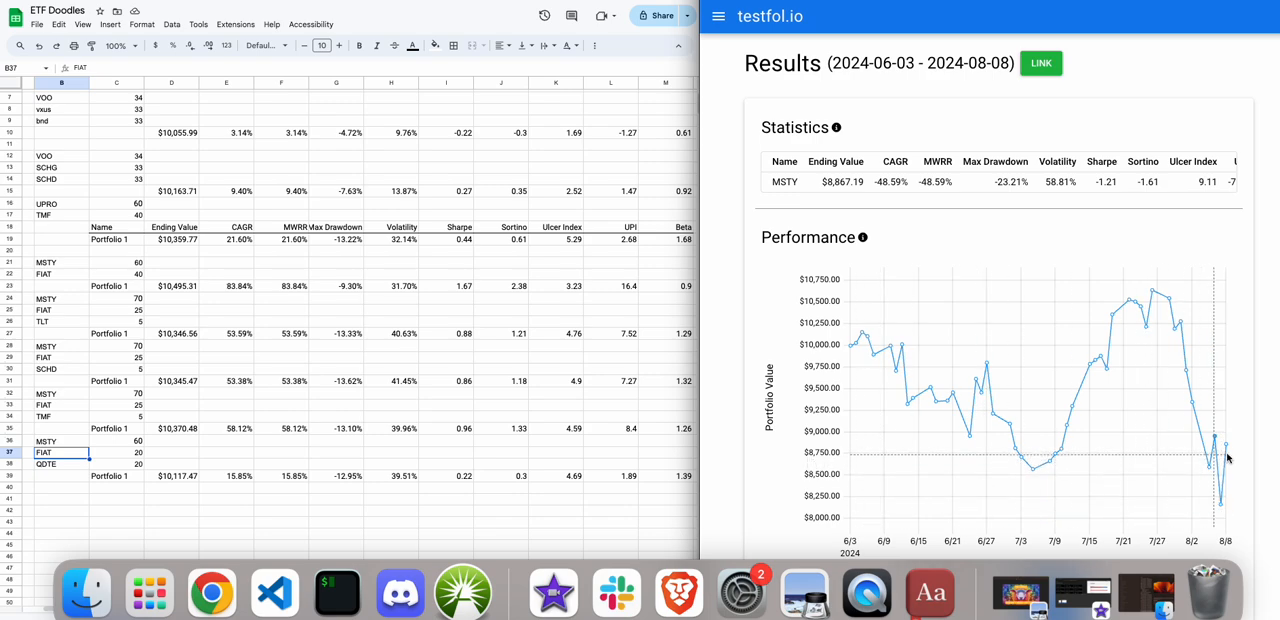
Replace the QDTE ticker with THTA and rerun the backtest.
{"action": "scroll", "coordinate": [1123, 429], "scroll_direction": "up", "scroll_amount": 5}
{"action": "left_click_drag", "start_coordinate": [840, 172], "coordinate": [726, 168]}
{"action": "type", "text": "THTA"}
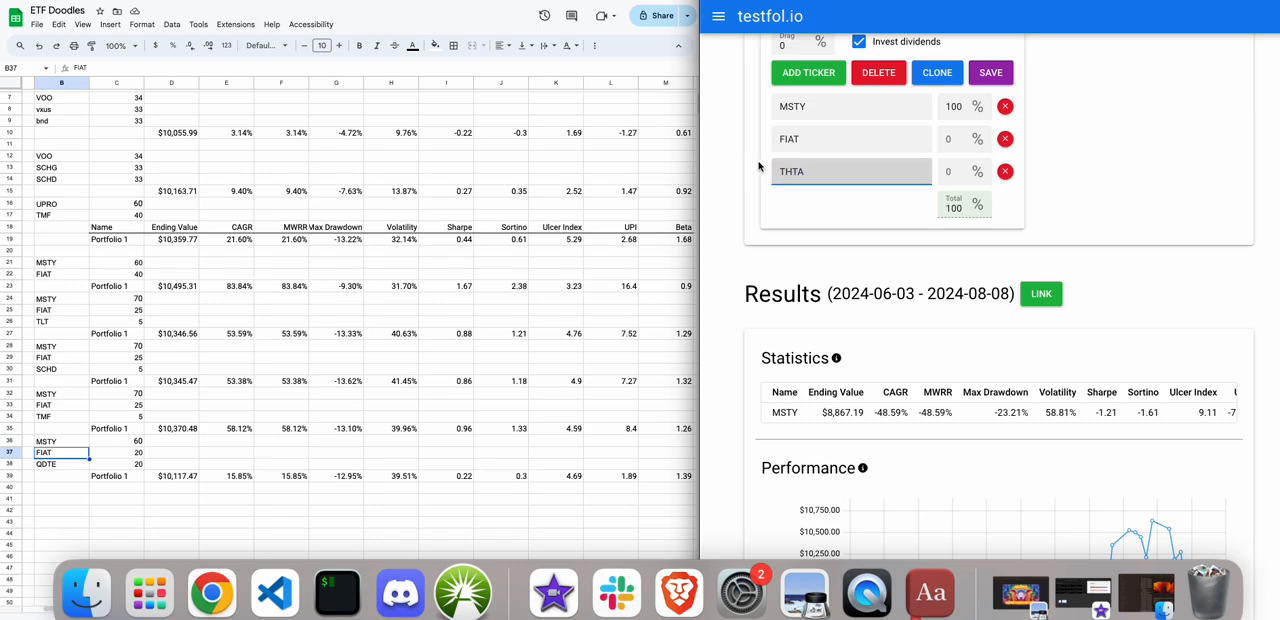
{"action": "scroll", "coordinate": [773, 171], "scroll_direction": "up", "scroll_amount": 2}
{"action": "scroll", "coordinate": [773, 171], "scroll_direction": "up", "scroll_amount": 3}
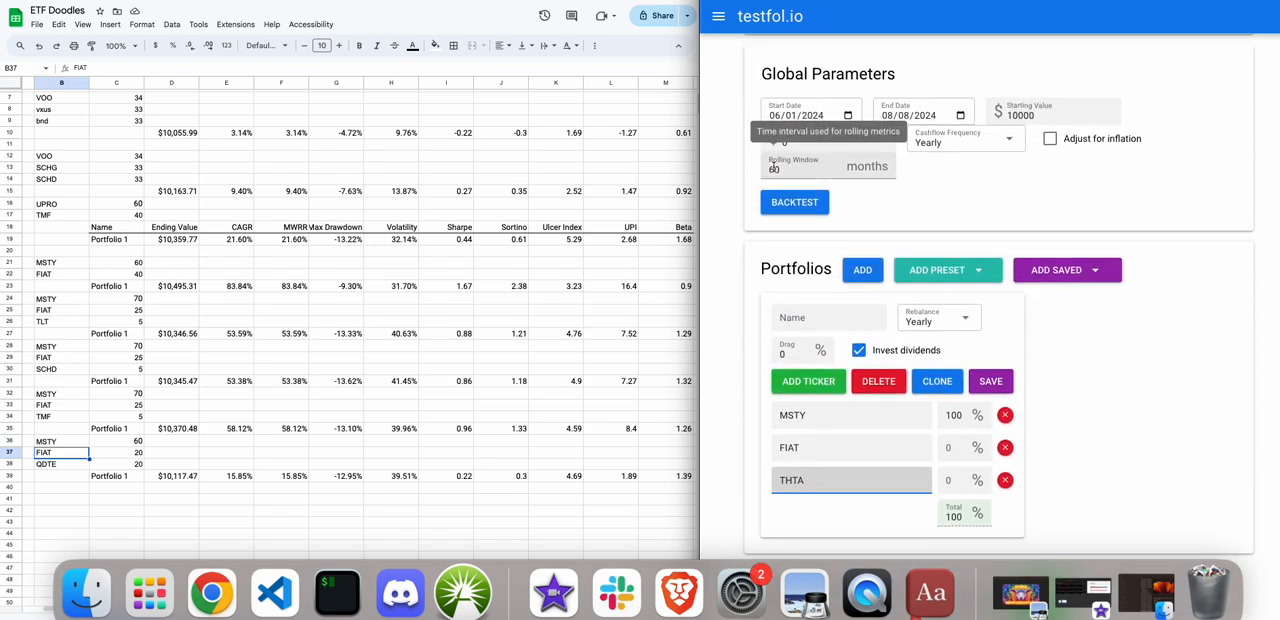
{"action": "left_click", "coordinate": [783, 204]}
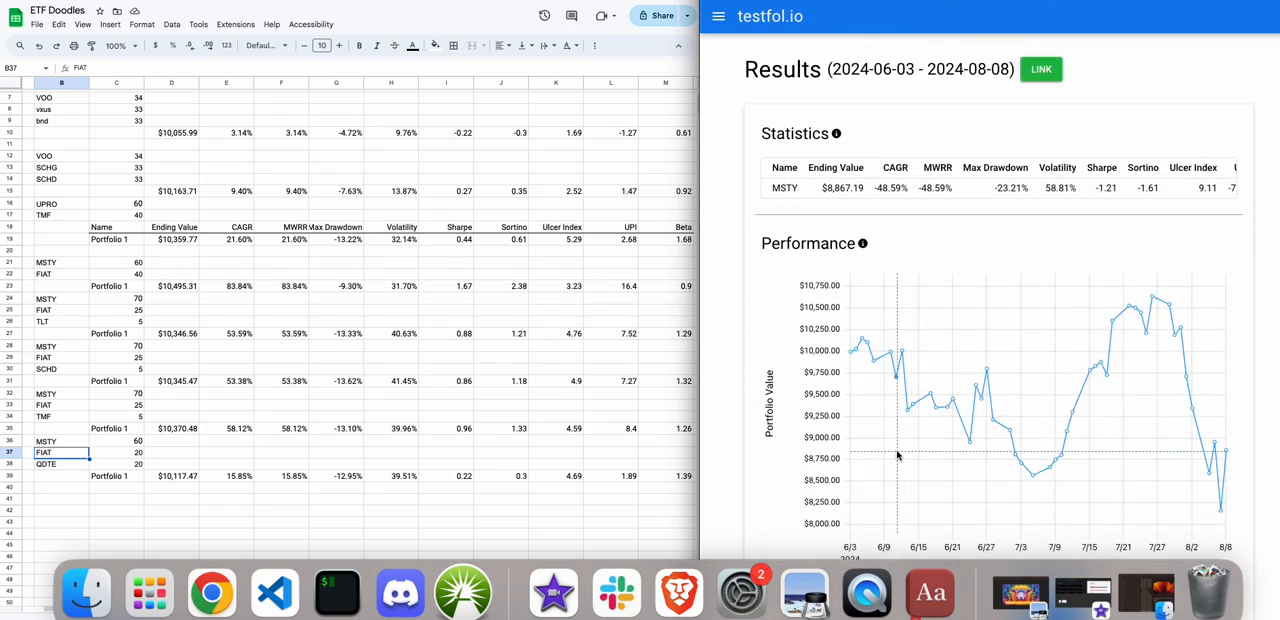
Set the portfolio weights to 60 percent MSTY, 20 percent FIAT and 20 percent THTA.
{"action": "scroll", "coordinate": [1083, 497], "scroll_direction": "up", "scroll_amount": 5}
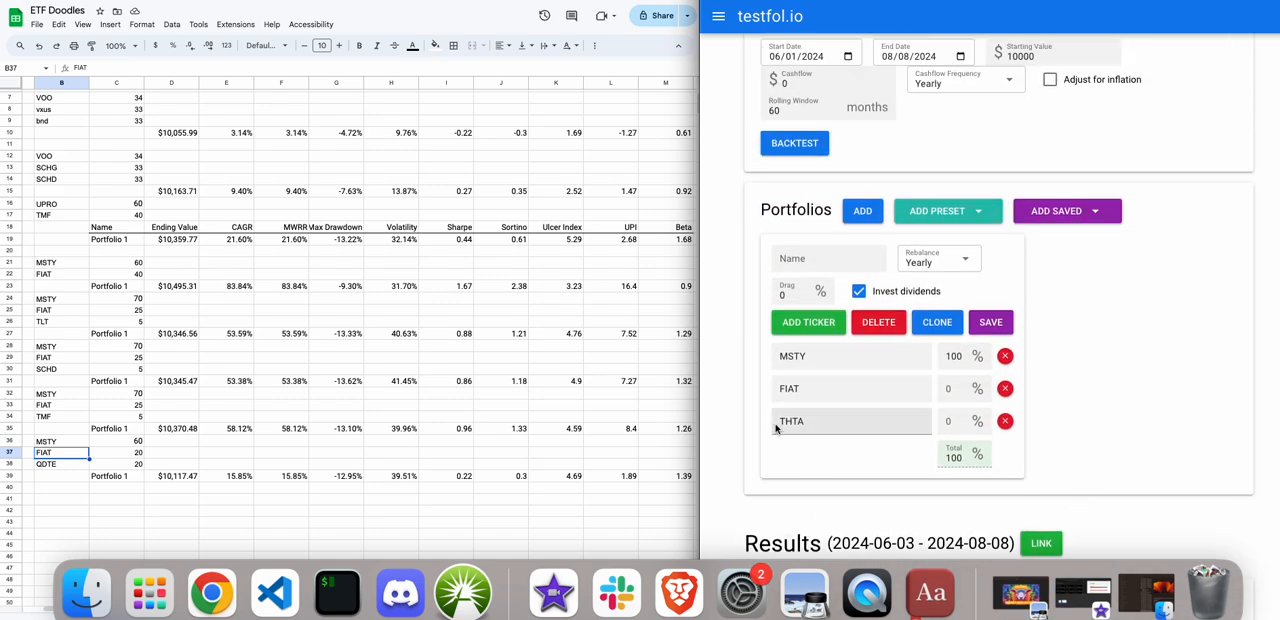
{"action": "left_click", "coordinate": [815, 357]}
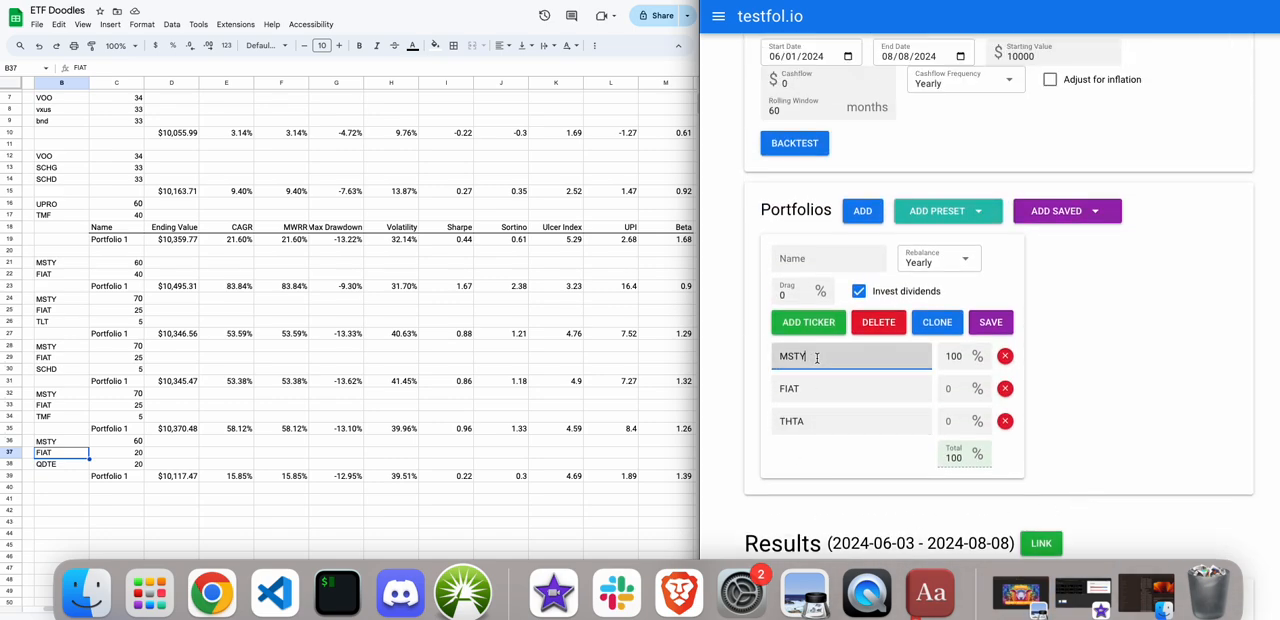
{"action": "key", "text": "Tab"}
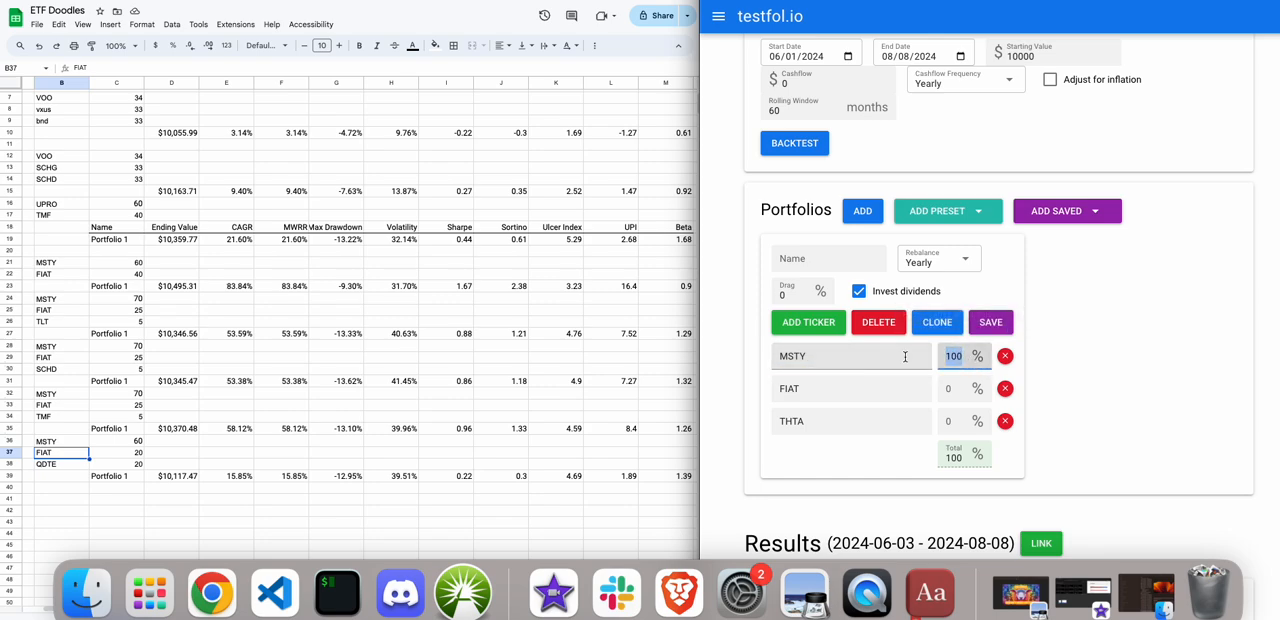
{"action": "type", "text": "60"}
{"action": "left_click", "coordinate": [941, 391]}
{"action": "type", "text": "20"}
{"action": "left_click", "coordinate": [953, 420]}
{"action": "type", "text": "20"}
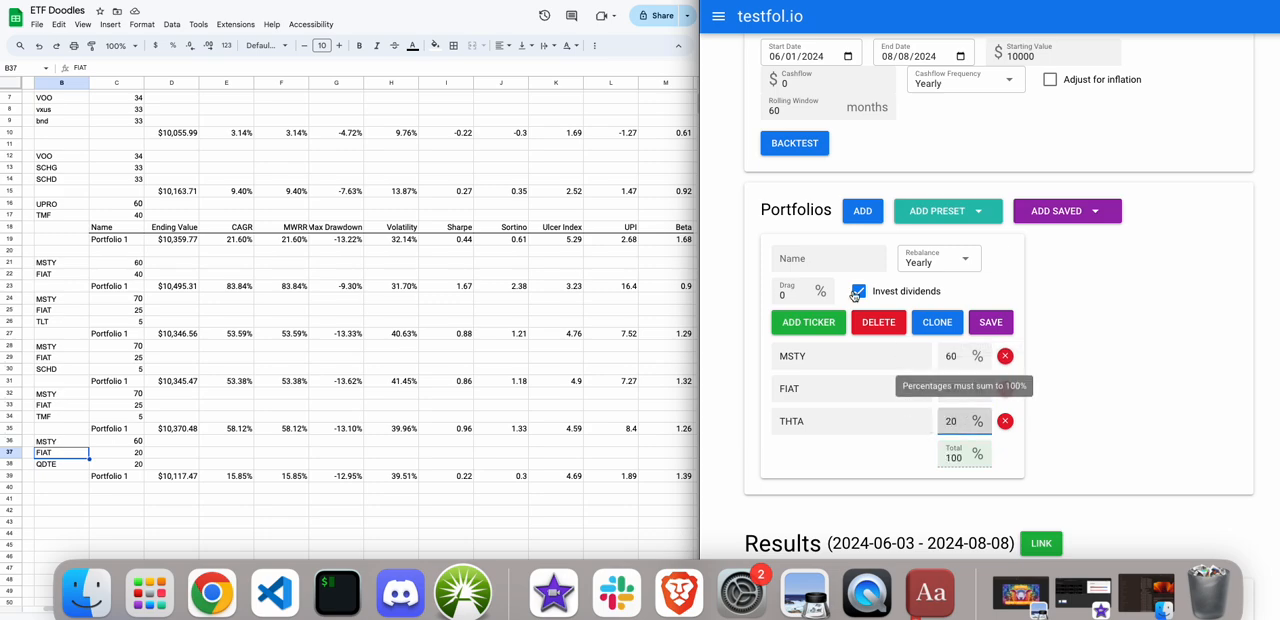
Run the backtest of the MSTY, FIAT and THTA portfolio and review its statistics.
{"action": "left_click", "coordinate": [782, 147]}
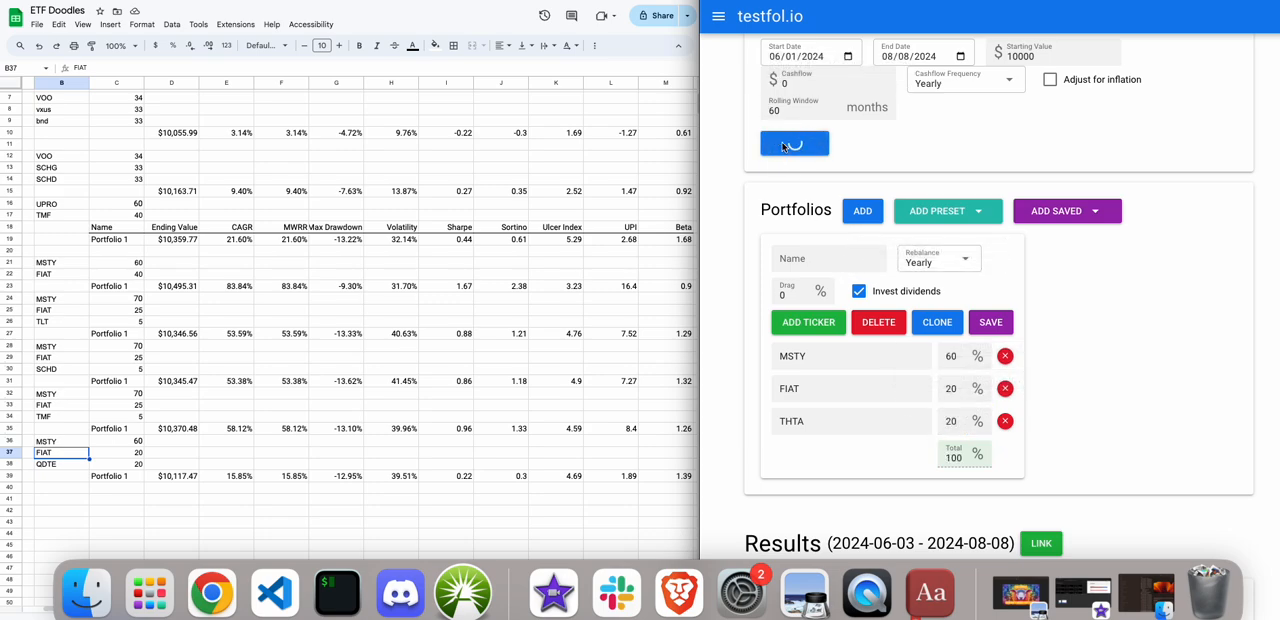
{"action": "scroll", "coordinate": [782, 147], "scroll_direction": "down", "scroll_amount": 1}
{"action": "scroll", "coordinate": [782, 147], "scroll_direction": "down", "scroll_amount": 3}
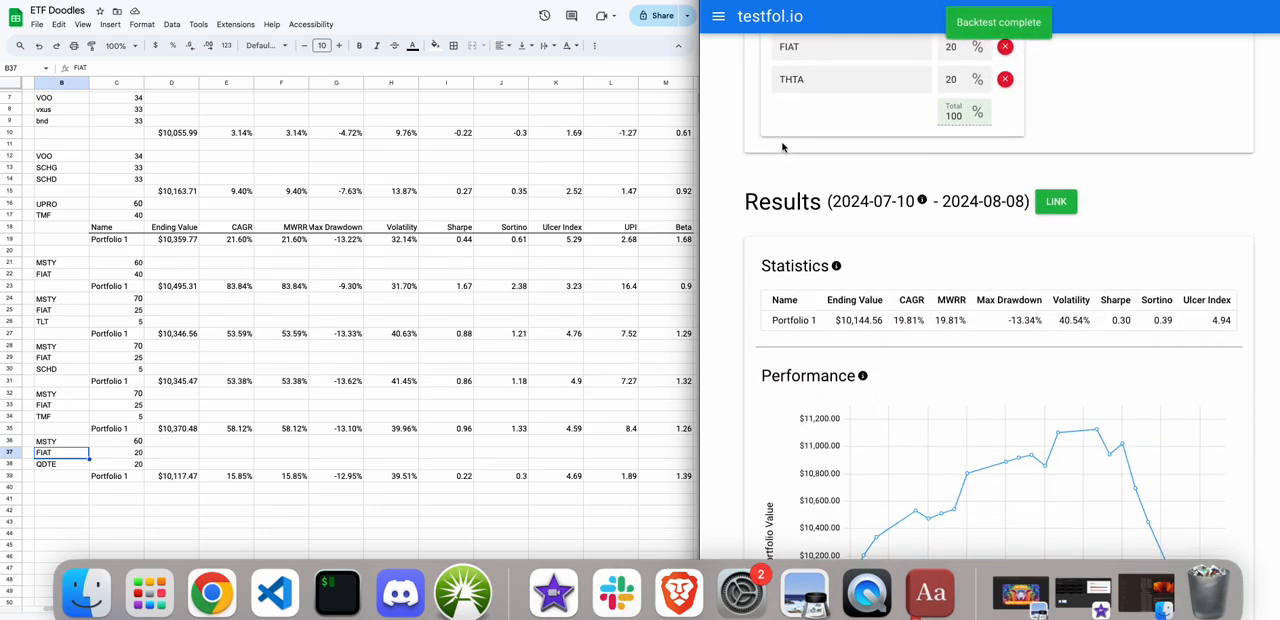
{"action": "scroll", "coordinate": [782, 147], "scroll_direction": "up", "scroll_amount": 1}
{"action": "scroll", "coordinate": [782, 147], "scroll_direction": "up", "scroll_amount": 2}
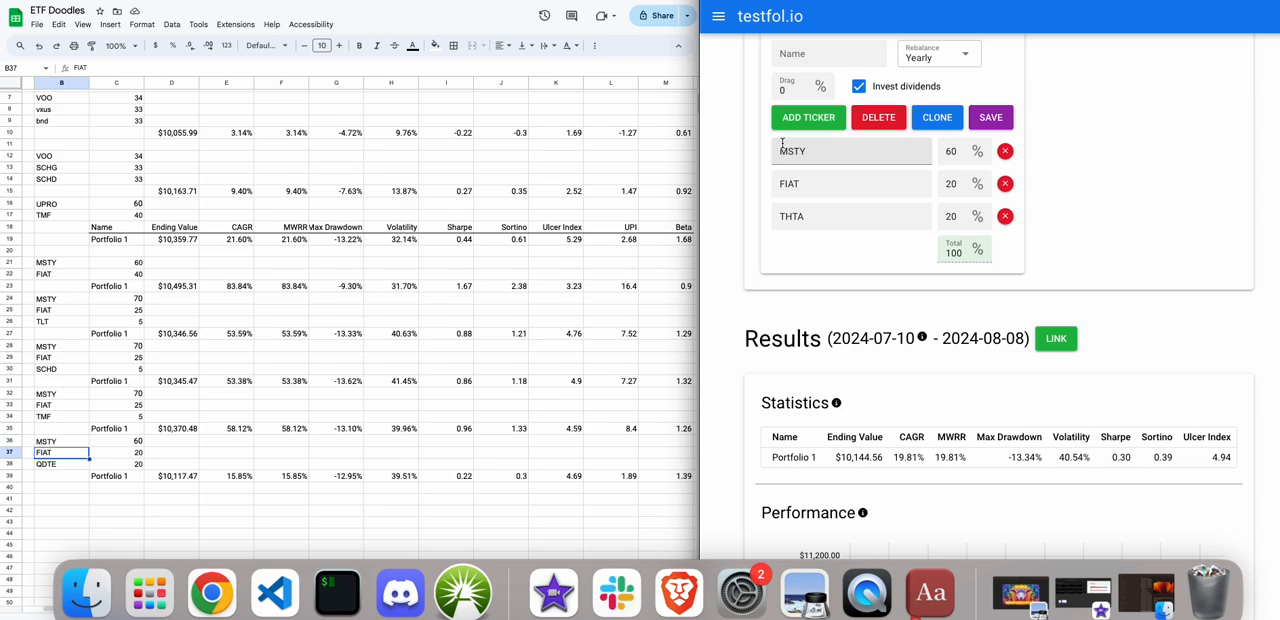
Replace the THTA ticker with GOVZ in the portfolio.
{"action": "left_click", "coordinate": [815, 188]}
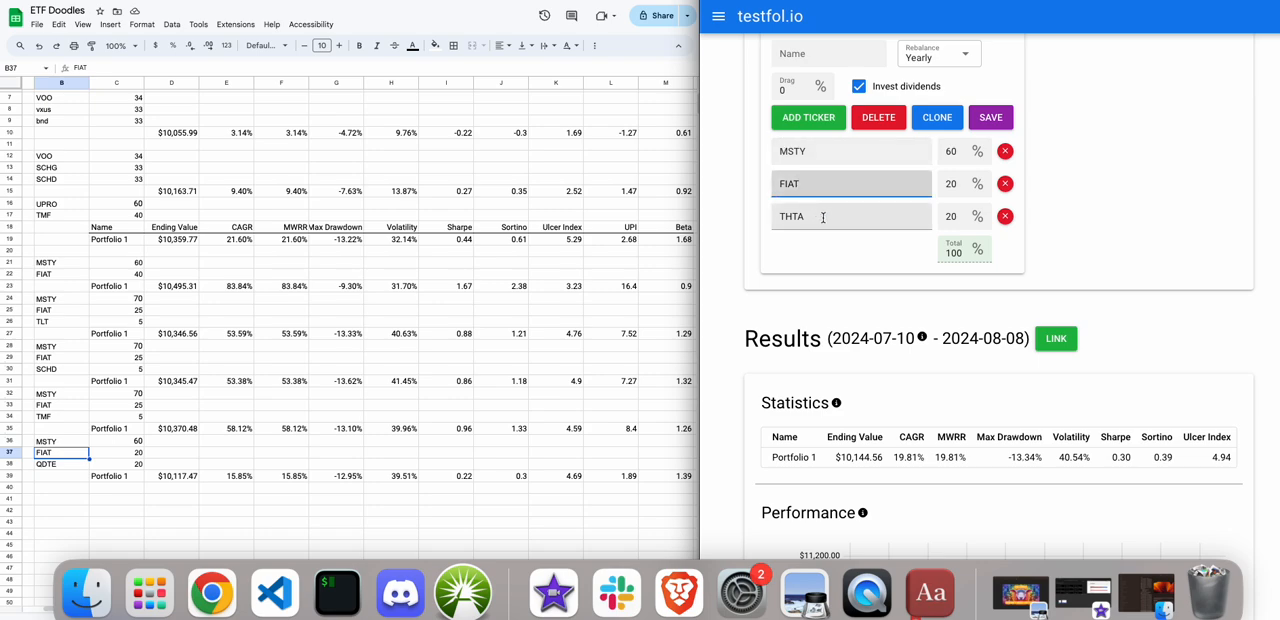
{"action": "double_click", "coordinate": [821, 217]}
{"action": "key", "text": "BackSpace"}
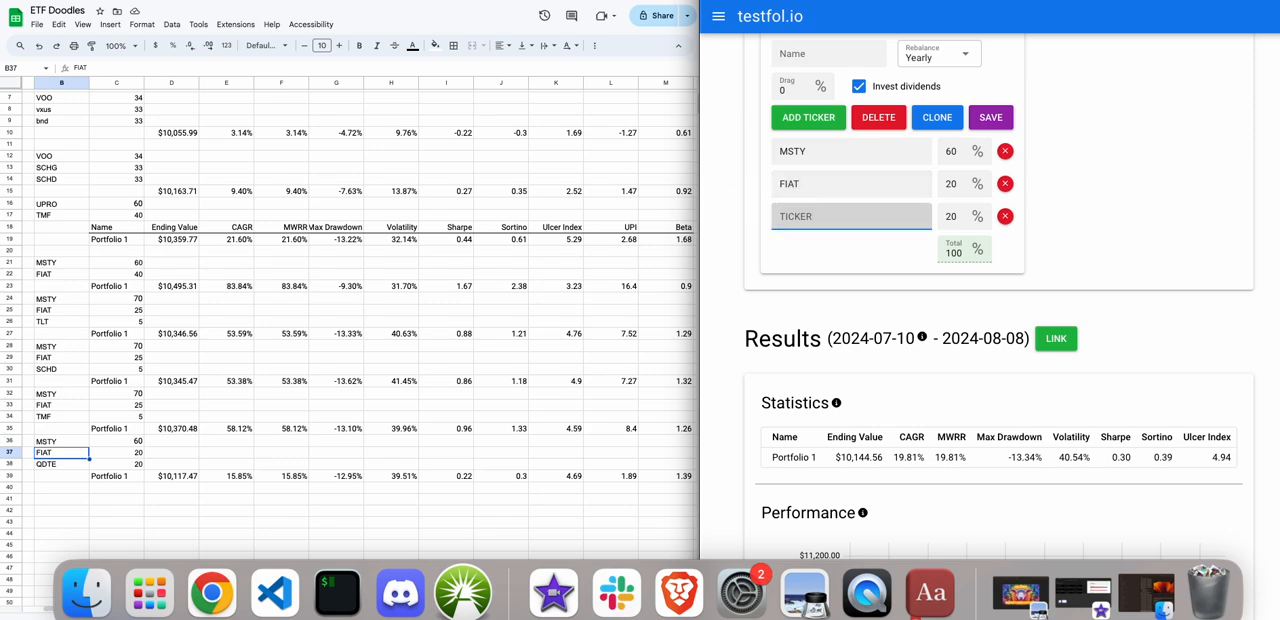
{"action": "type", "text": "GOVZ"}
{"action": "scroll", "coordinate": [900, 300], "scroll_direction": "up", "scroll_amount": 5}
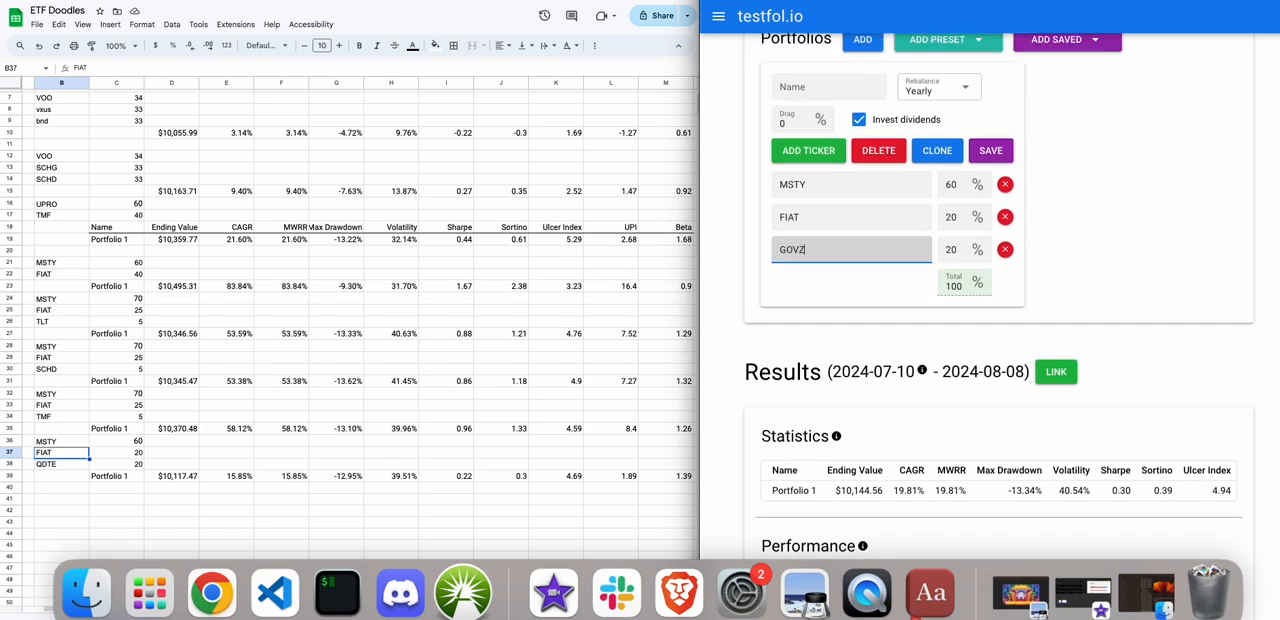
Run the backtest of the MSTY, FIAT and GOVZ portfolio and review its statistics.
{"action": "left_click", "coordinate": [763, 103]}
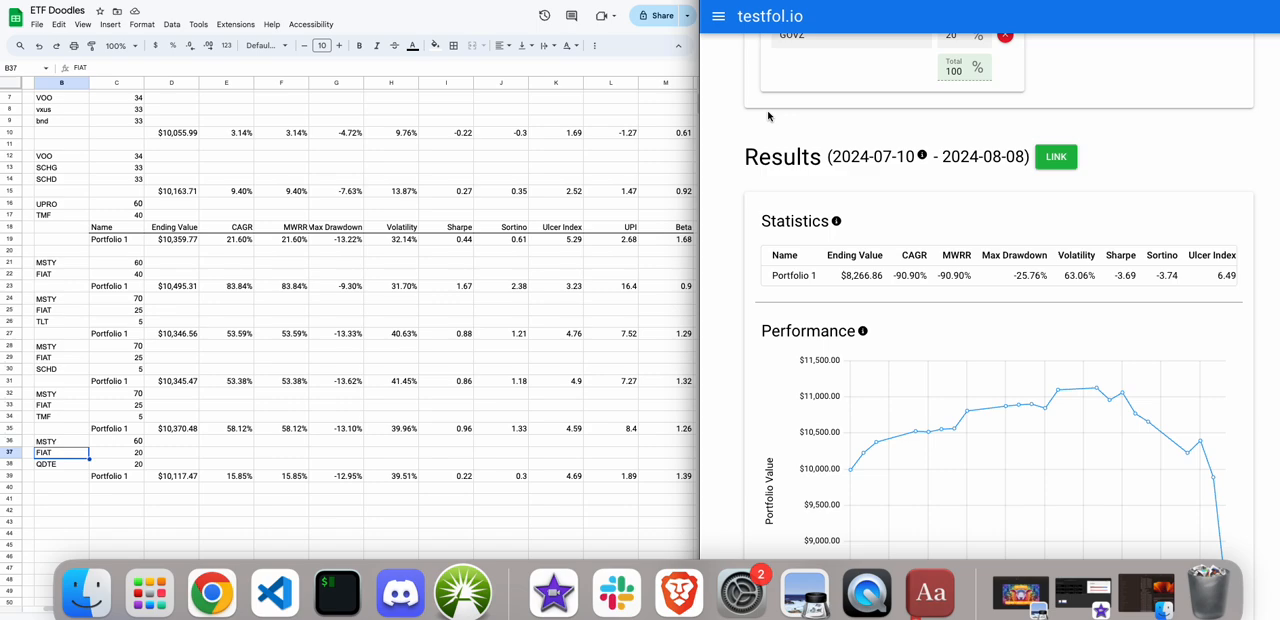
{"action": "scroll", "coordinate": [843, 165], "scroll_direction": "up", "scroll_amount": 2}
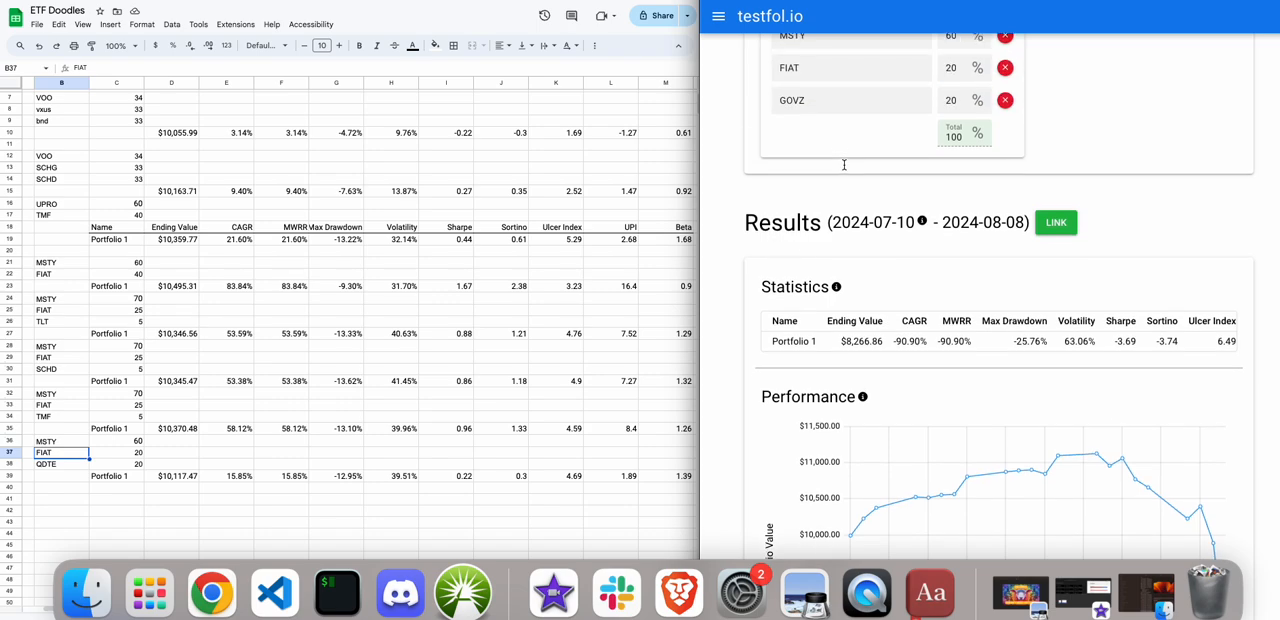
{"action": "scroll", "coordinate": [843, 168], "scroll_direction": "up", "scroll_amount": 1}
Replace the GOVZ ticker with SVOL and rerun the backtest.
{"action": "left_click_drag", "start_coordinate": [823, 146], "coordinate": [729, 148]}
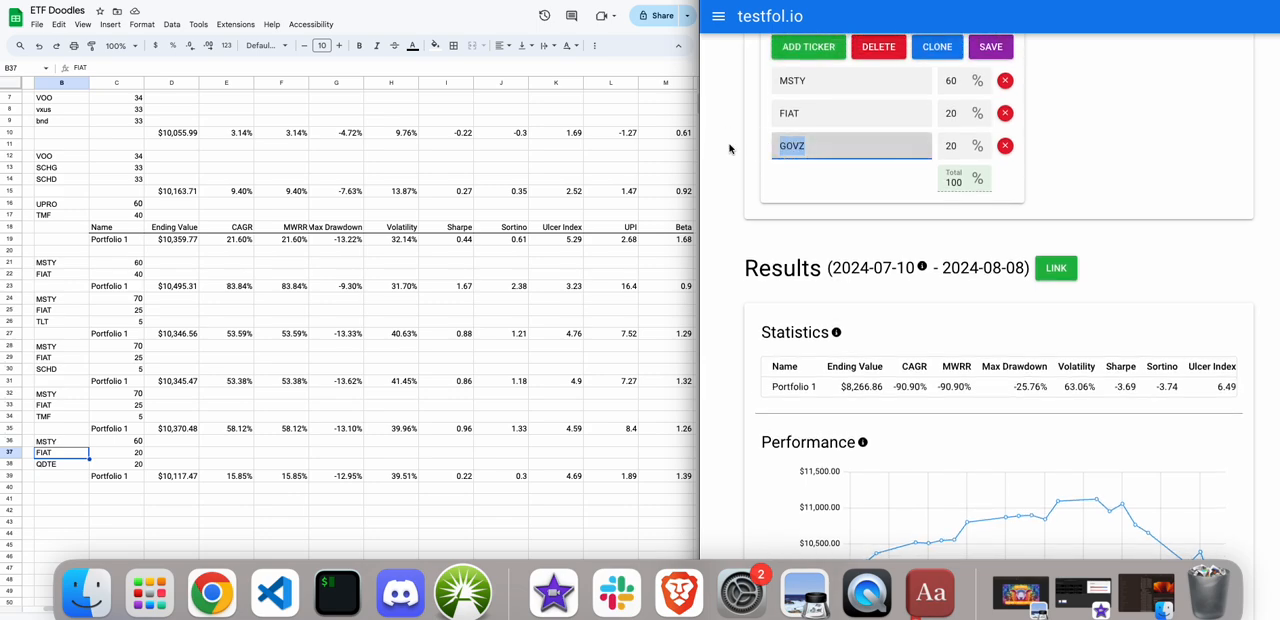
{"action": "key", "text": "BackSpace"}
{"action": "type", "text": "SVOL"}
{"action": "scroll", "coordinate": [763, 166], "scroll_direction": "up", "scroll_amount": 2}
{"action": "scroll", "coordinate": [763, 166], "scroll_direction": "up", "scroll_amount": 5}
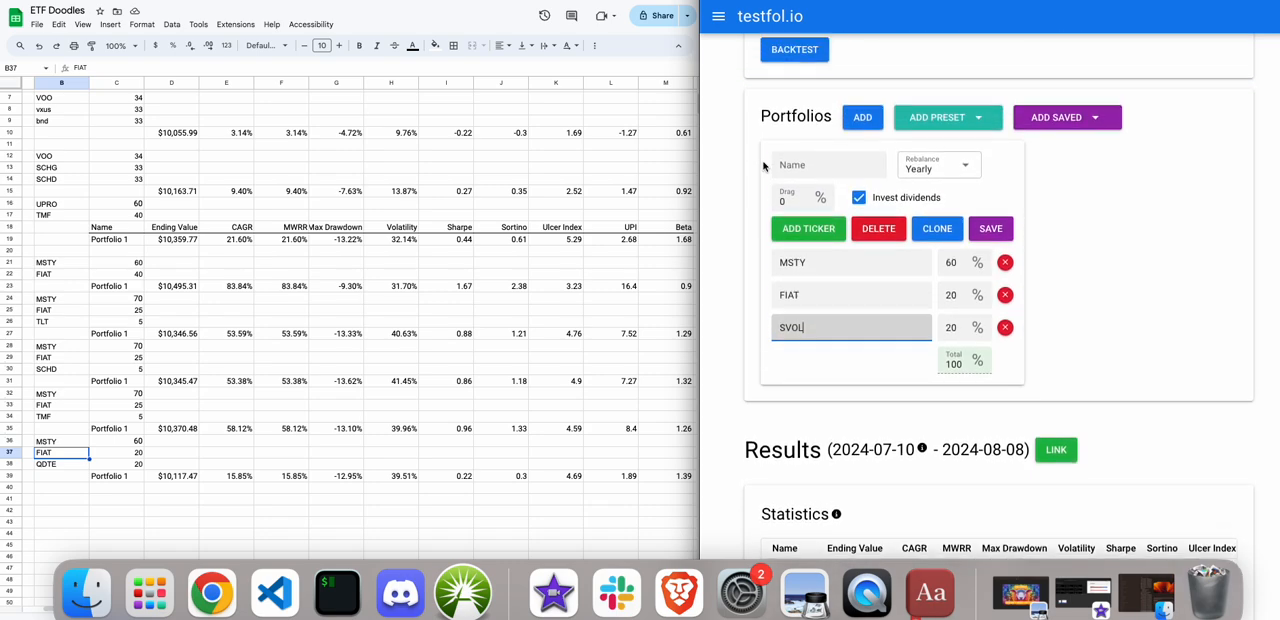
{"action": "left_click", "coordinate": [784, 116]}
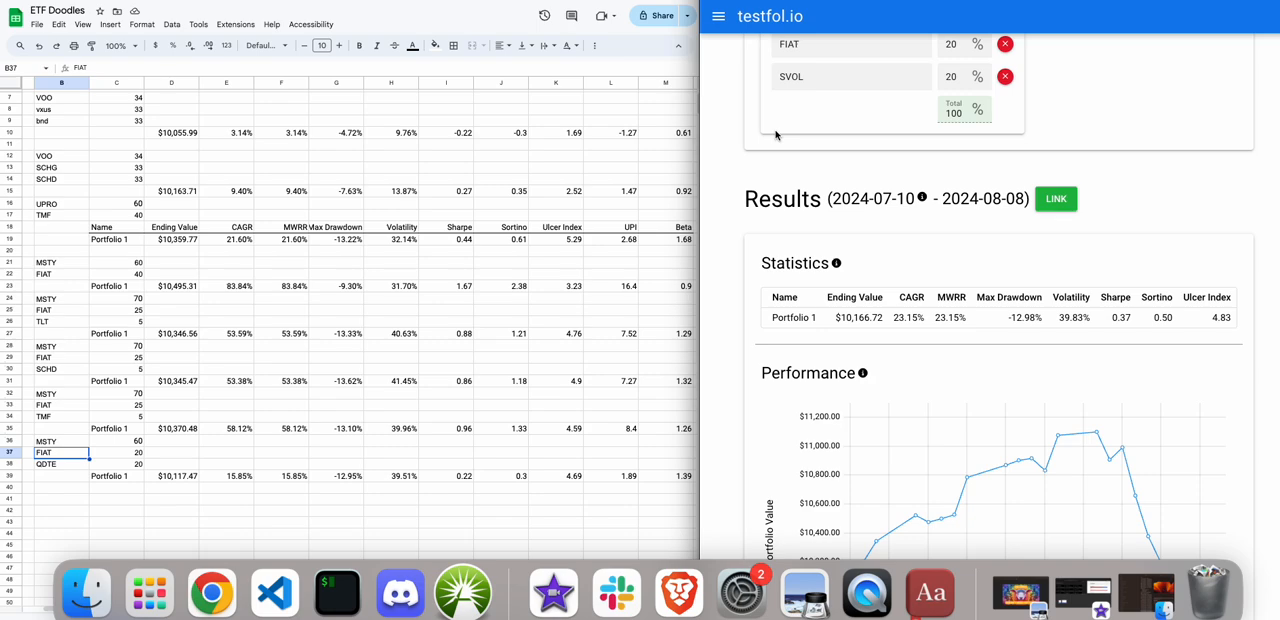
Add a fourth ticker row and set the tickers below MSTY to TLTW, TLT and TMF.
{"action": "scroll", "coordinate": [820, 100], "scroll_direction": "up", "scroll_amount": 2}
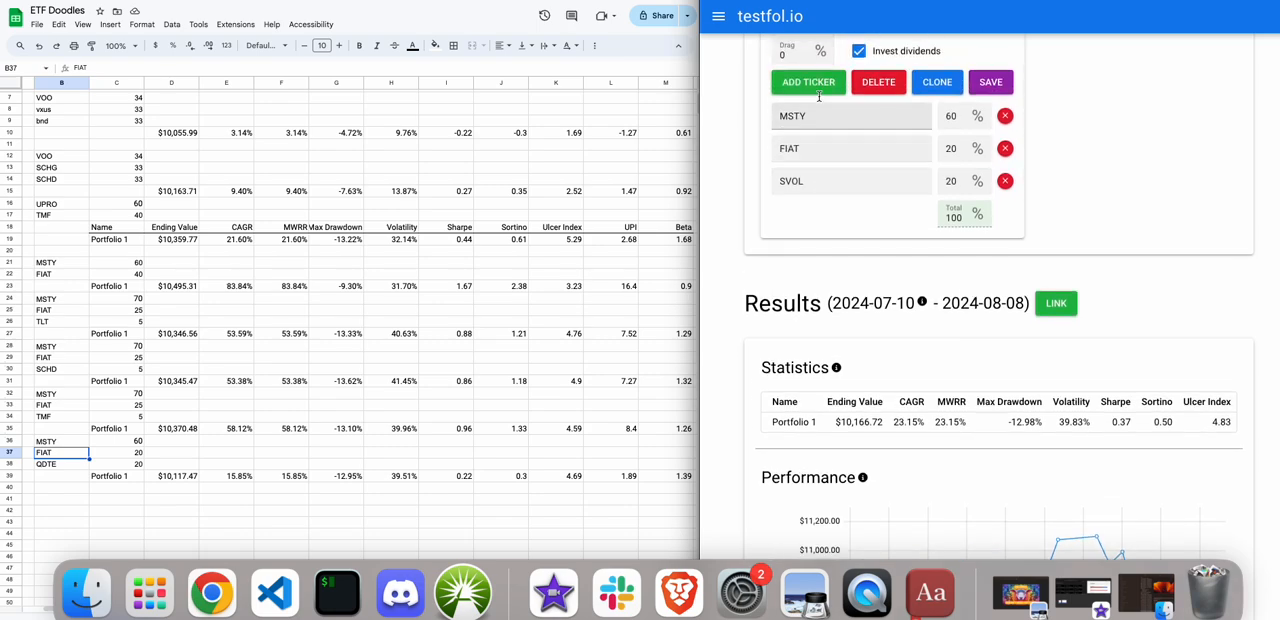
{"action": "scroll", "coordinate": [820, 100], "scroll_direction": "up", "scroll_amount": 1}
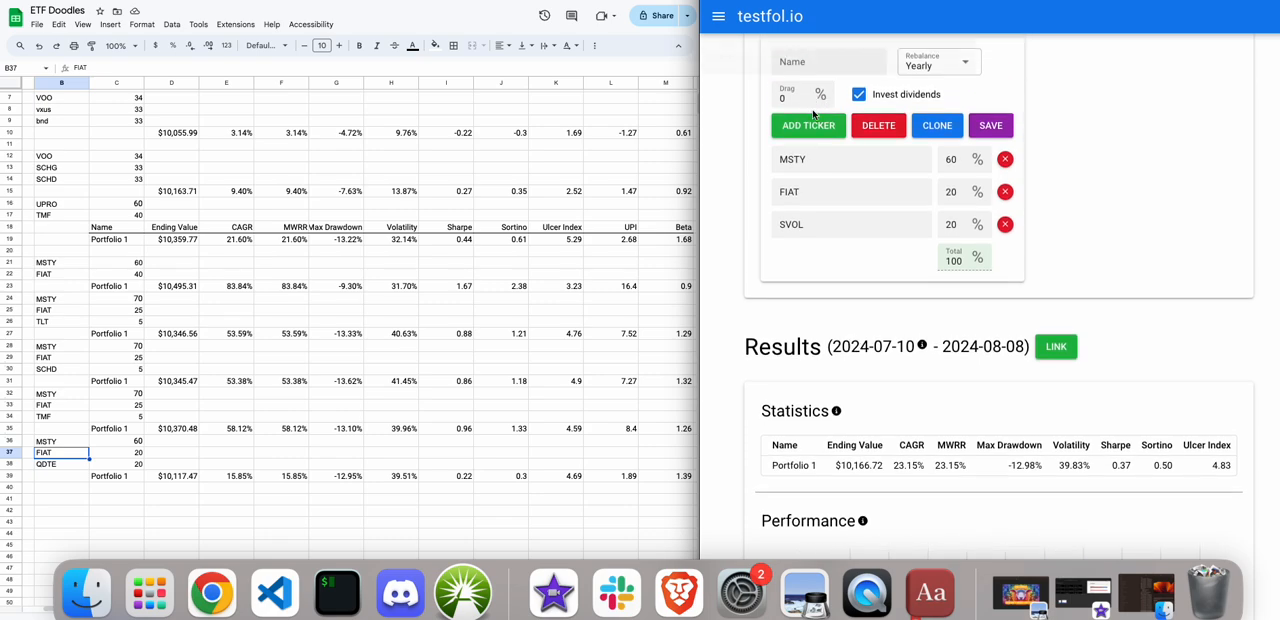
{"action": "left_click", "coordinate": [808, 126]}
{"action": "left_click_drag", "start_coordinate": [805, 191], "coordinate": [756, 188]}
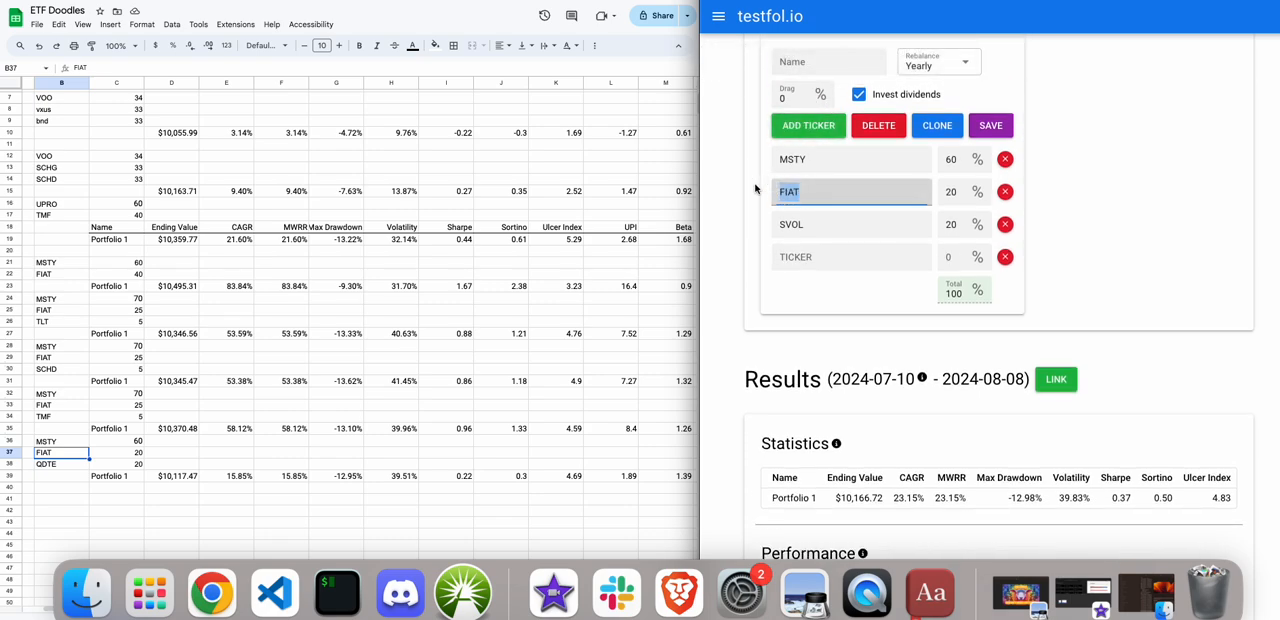
{"action": "type", "text": "TLTW"}
{"action": "left_click_drag", "start_coordinate": [812, 225], "coordinate": [737, 215]}
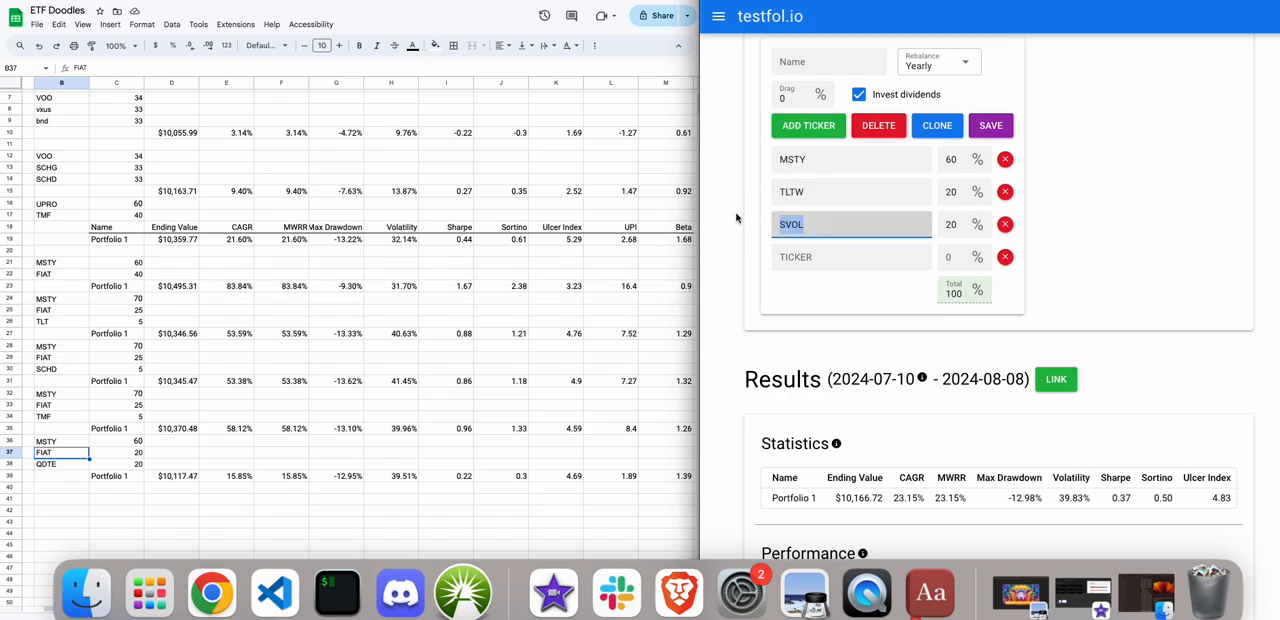
{"action": "type", "text": "TLTL"}
{"action": "left_click", "coordinate": [825, 252]}
{"action": "type", "text": "TMF"}
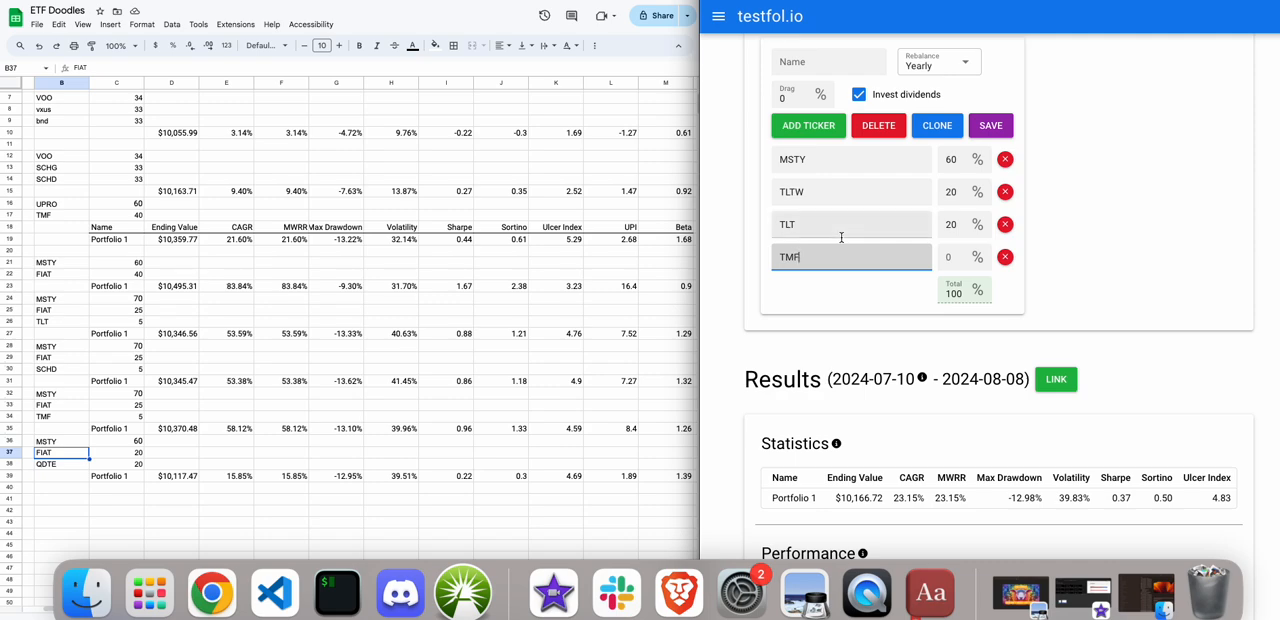
Set the portfolio weights to 70 percent MSTY, 10 percent TLTW, 15 percent TLT and 5 percent TMF.
{"action": "left_click", "coordinate": [959, 256]}
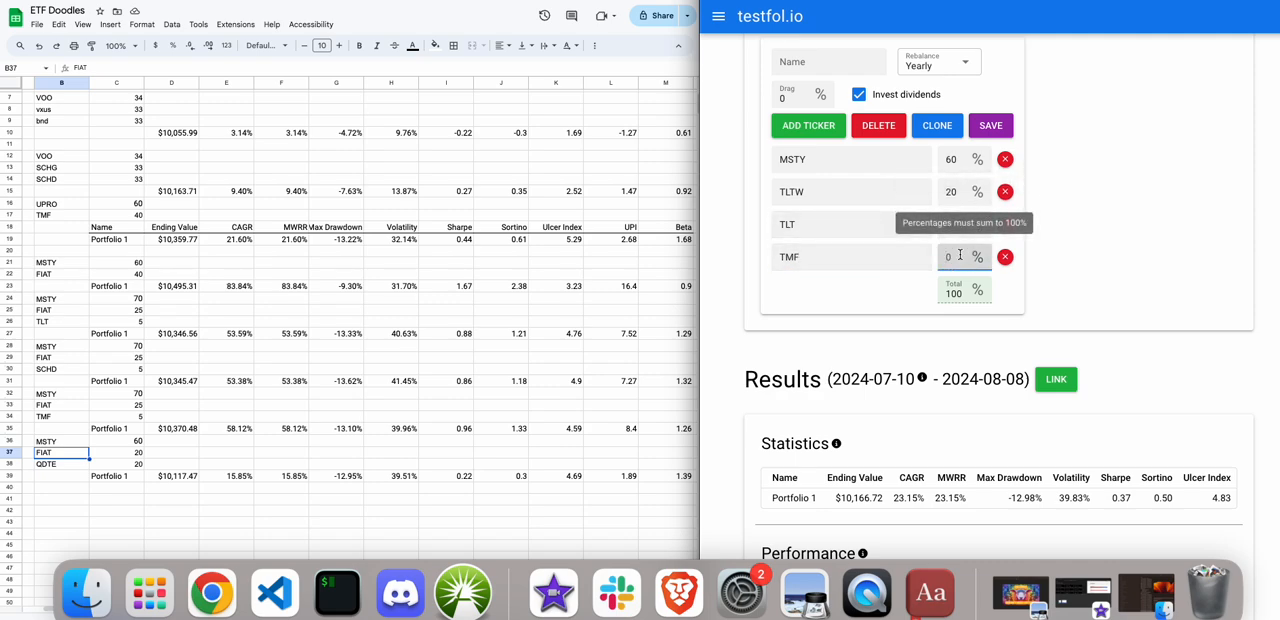
{"action": "type", "text": "5"}
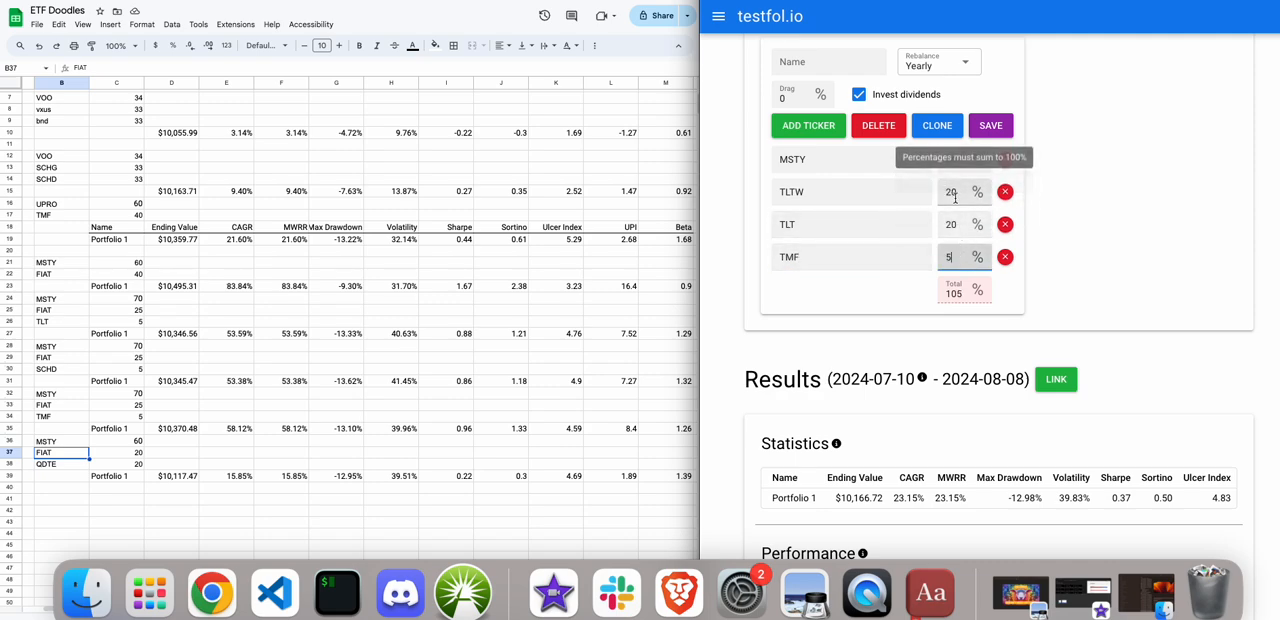
{"action": "left_click_drag", "start_coordinate": [959, 194], "coordinate": [939, 199]}
{"action": "type", "text": "10"}
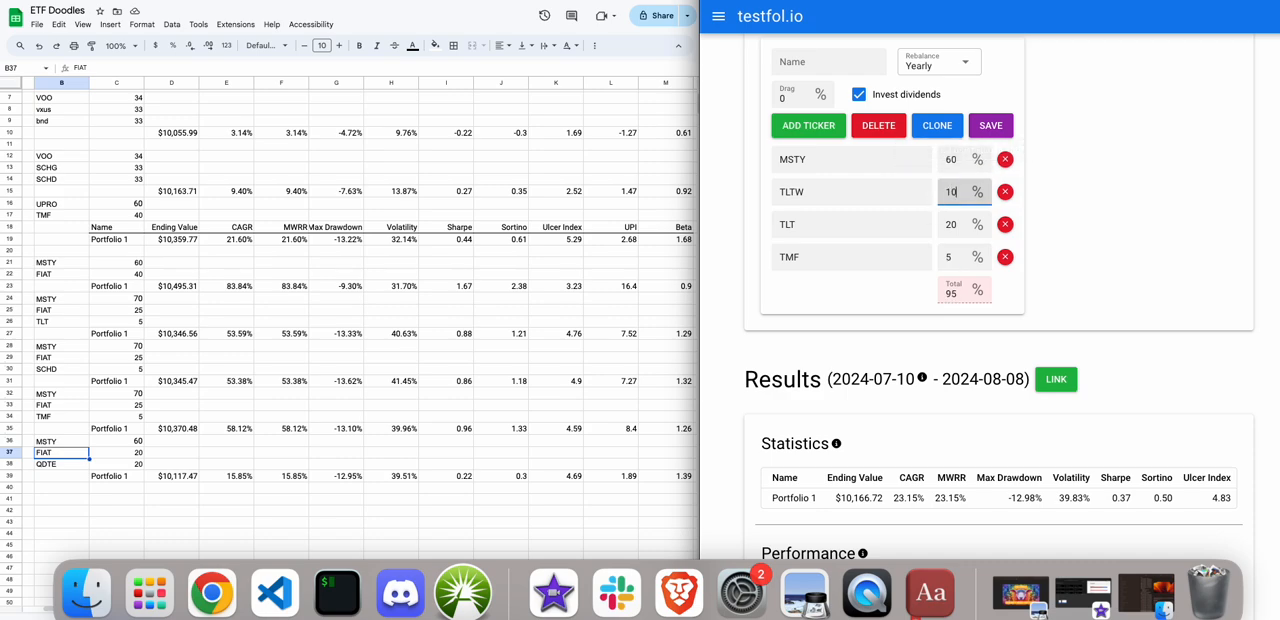
{"action": "left_click_drag", "start_coordinate": [960, 226], "coordinate": [932, 229]}
{"action": "type", "text": "15"}
{"action": "left_click", "coordinate": [1121, 270]}
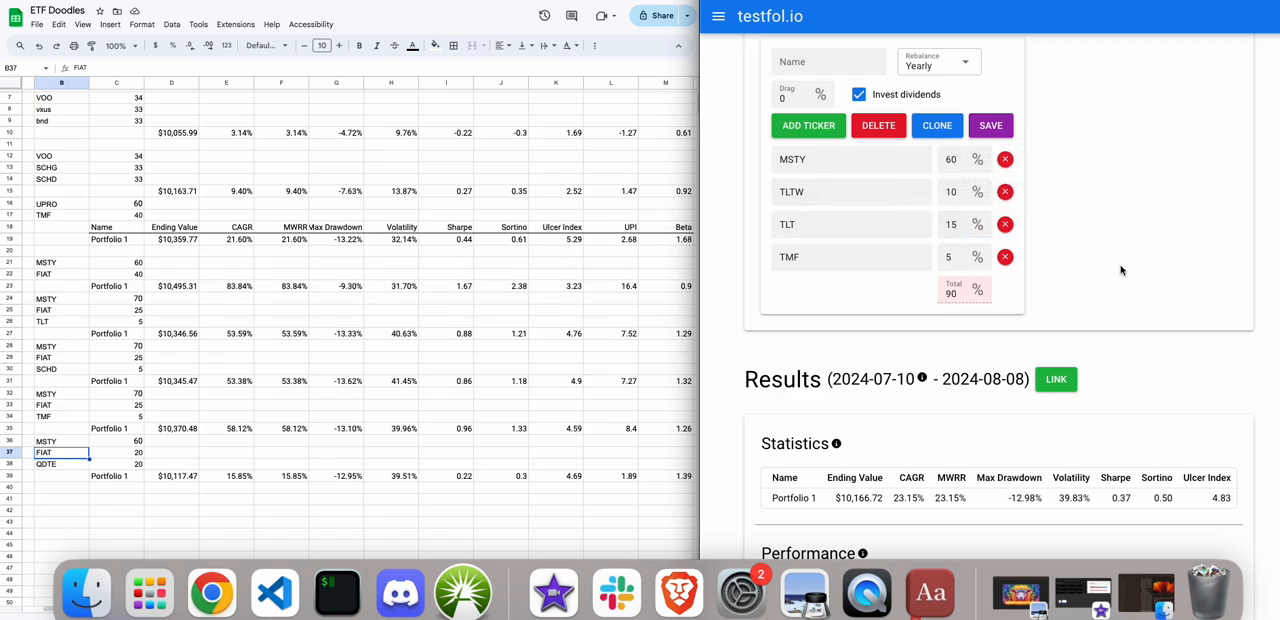
{"action": "left_click", "coordinate": [951, 158]}
{"action": "key", "text": "BackSpace"}
{"action": "type", "text": "7"}
{"action": "left_click", "coordinate": [1203, 241]}
Run the backtest of the MSTY, TLTW, TLT and TMF portfolio and review its statistics.
{"action": "scroll", "coordinate": [1203, 241], "scroll_direction": "up", "scroll_amount": 2}
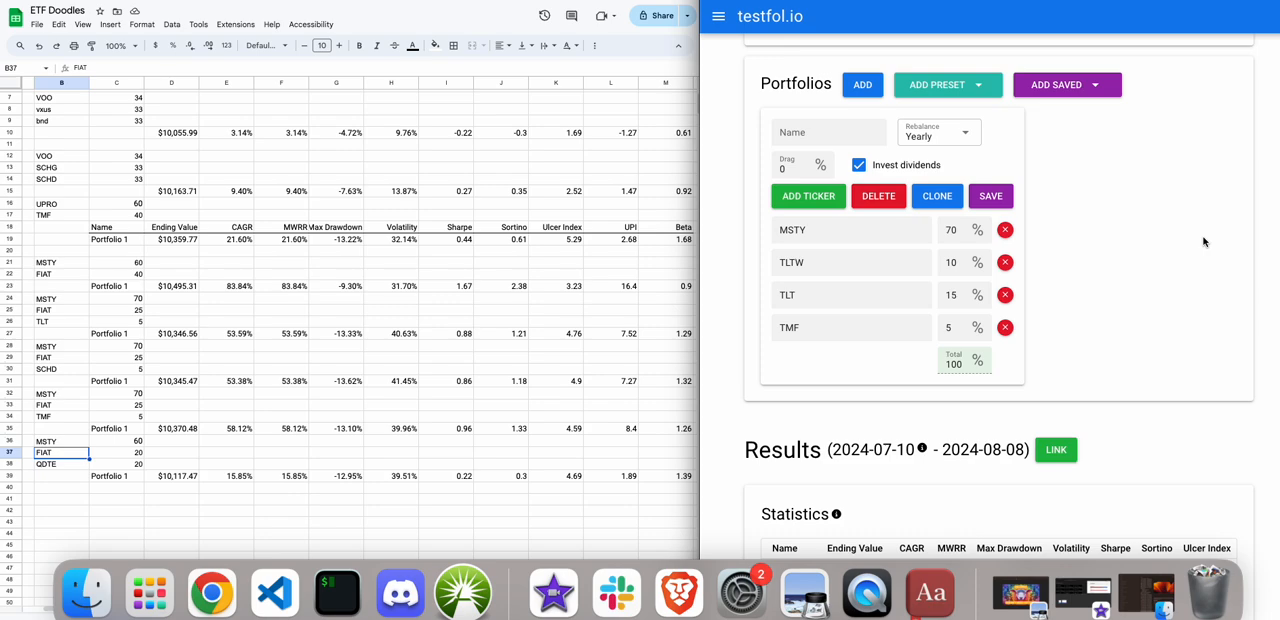
{"action": "scroll", "coordinate": [758, 150], "scroll_direction": "up", "scroll_amount": 2}
{"action": "left_click", "coordinate": [787, 88]}
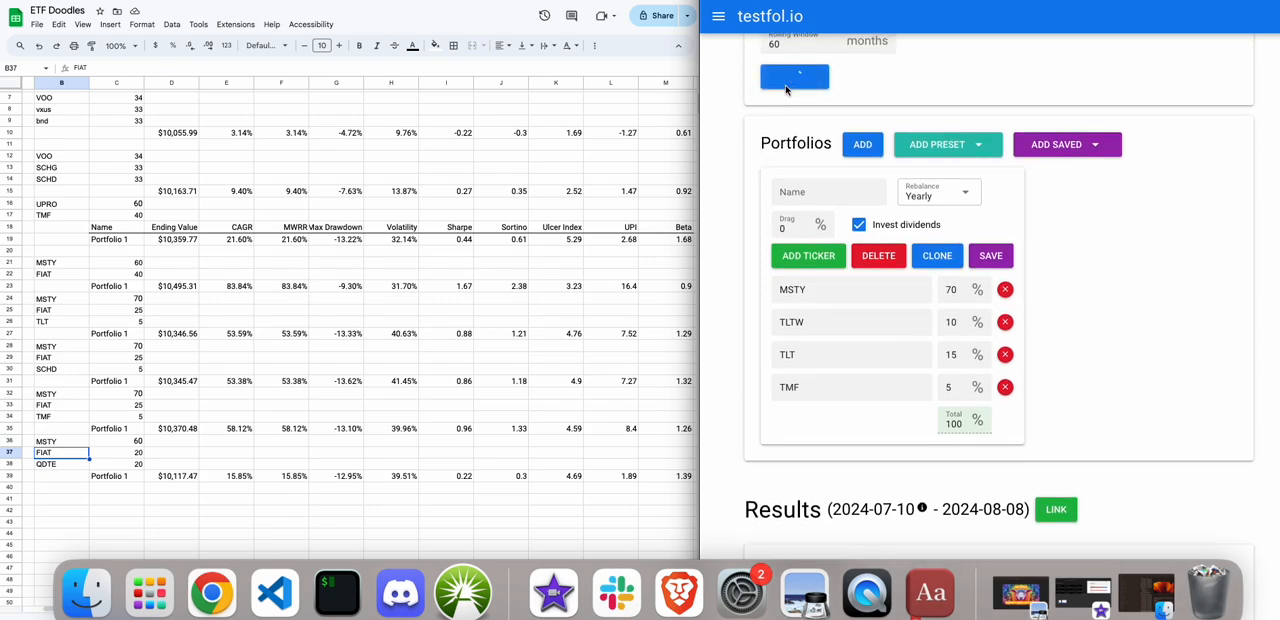
{"action": "scroll", "coordinate": [786, 88], "scroll_direction": "down", "scroll_amount": 5}
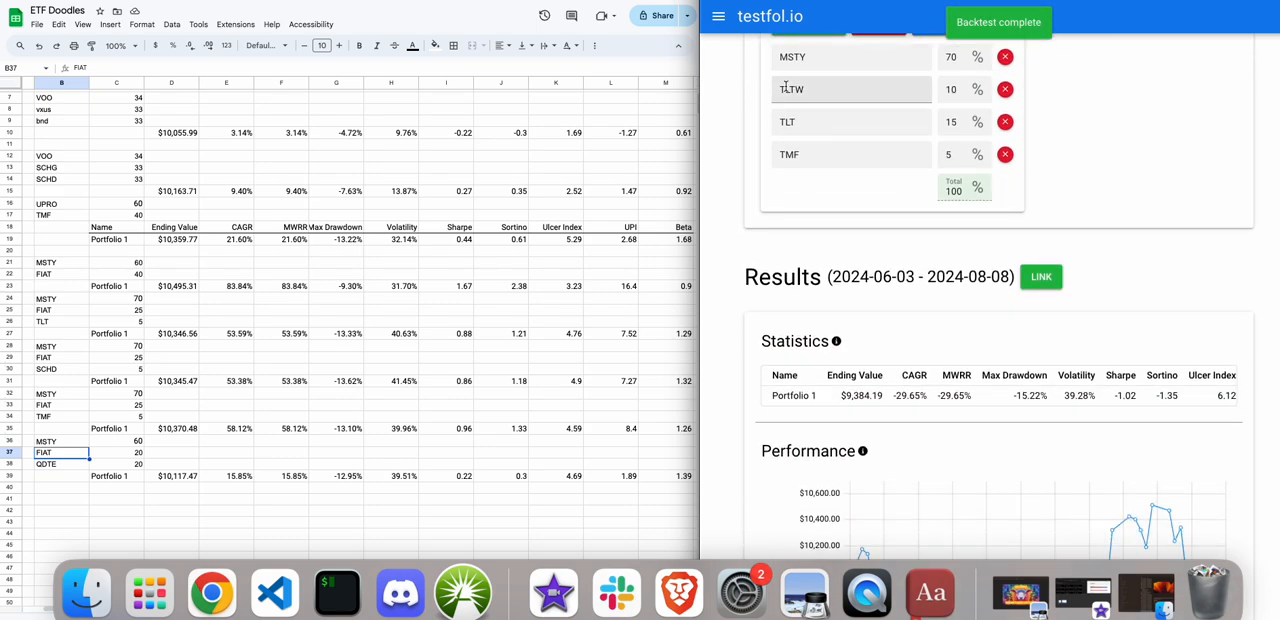
{"action": "left_click_drag", "start_coordinate": [805, 126], "coordinate": [737, 127]}
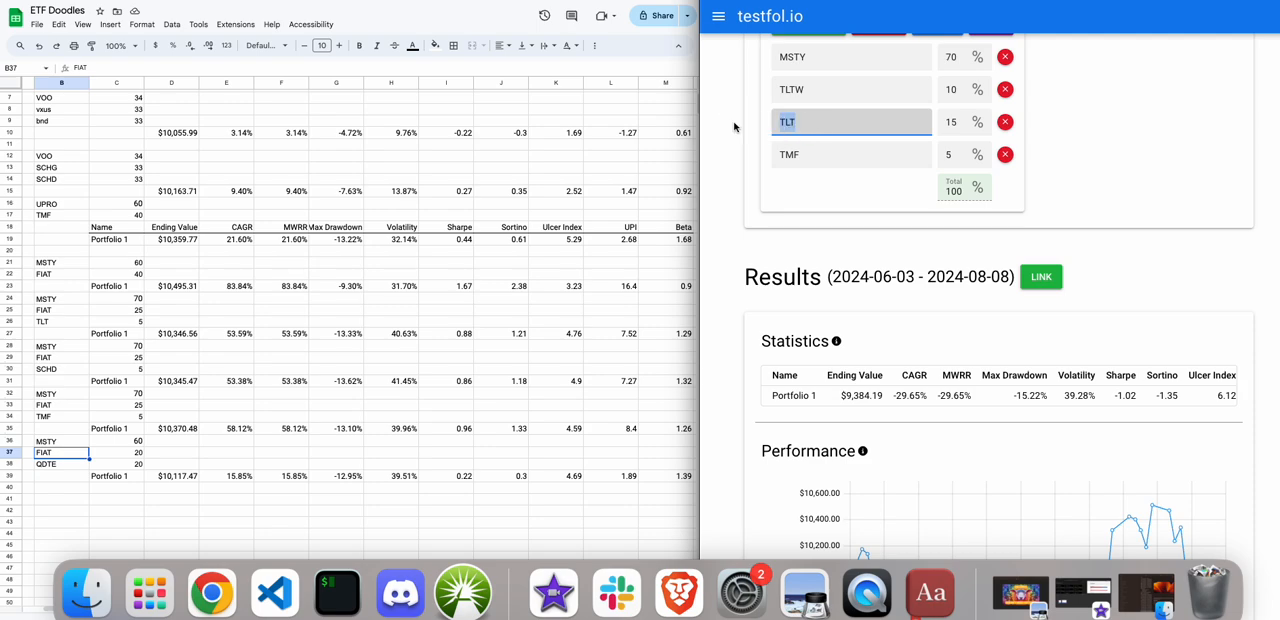
{"action": "left_click_drag", "start_coordinate": [814, 152], "coordinate": [749, 137]}
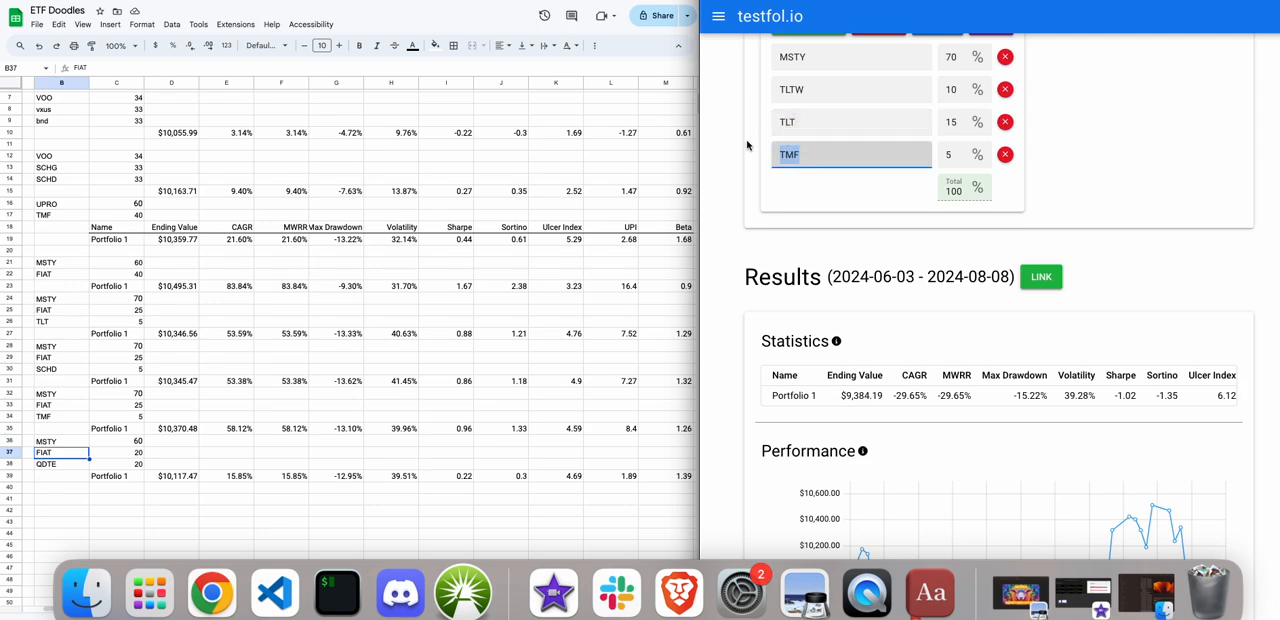
{"action": "left_click_drag", "start_coordinate": [808, 120], "coordinate": [757, 117]}
{"action": "left_click_drag", "start_coordinate": [826, 88], "coordinate": [739, 89]}
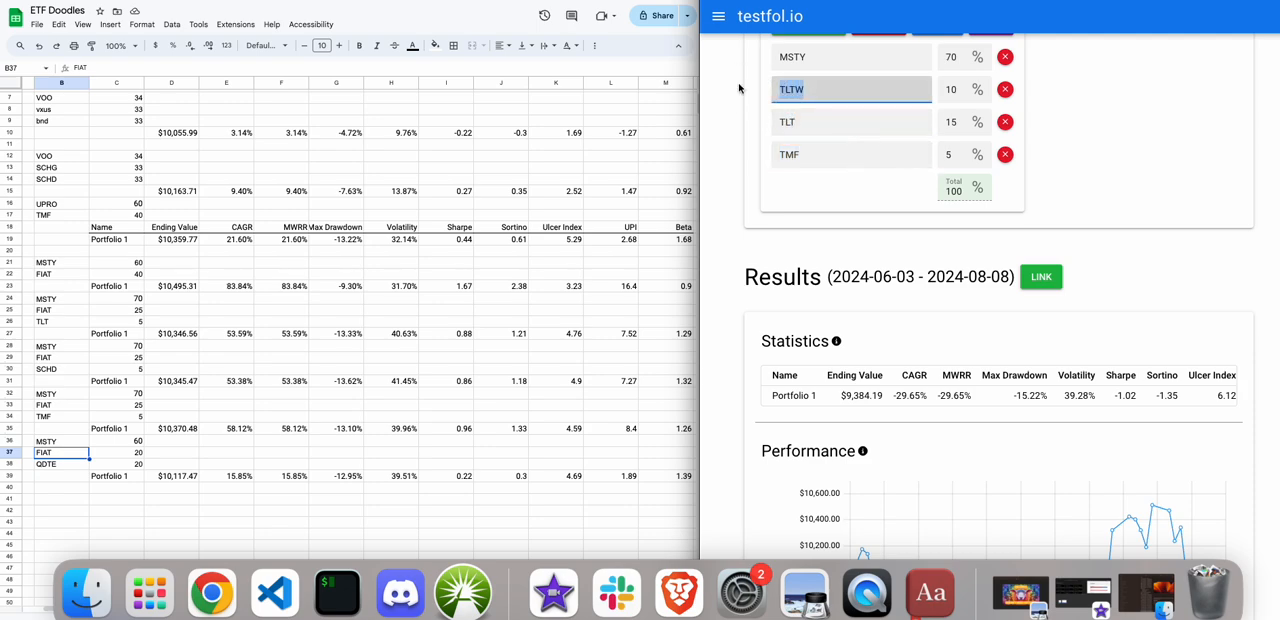
{"action": "left_click_drag", "start_coordinate": [823, 125], "coordinate": [732, 113]}
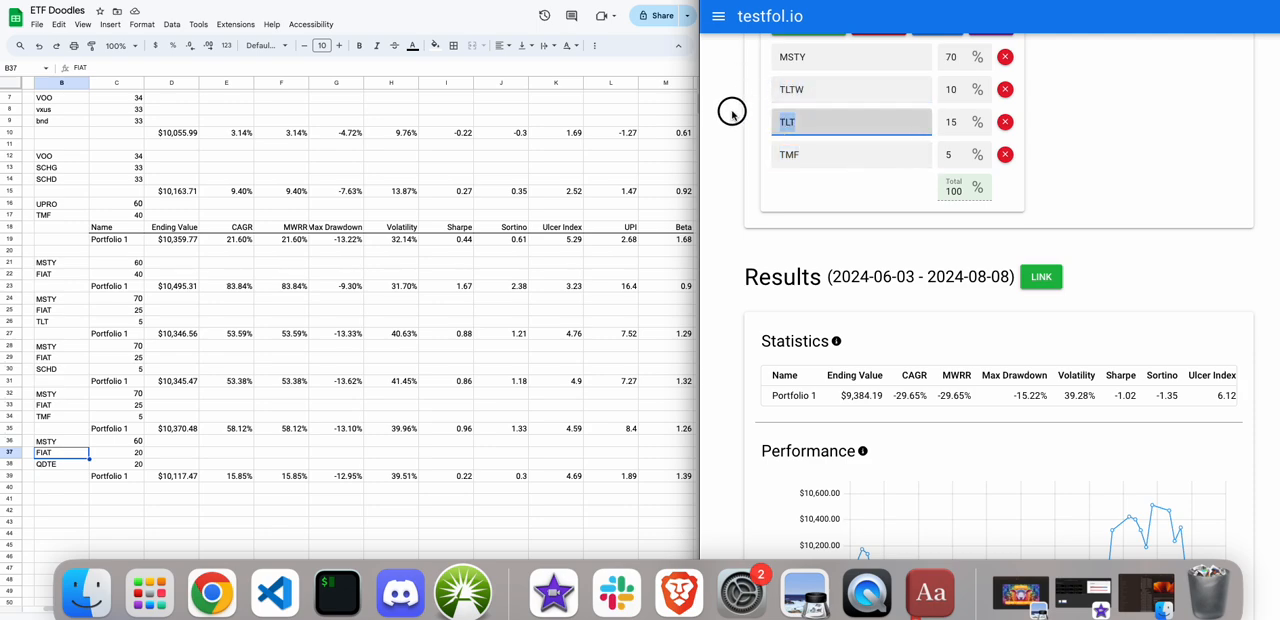
{"action": "left_click", "coordinate": [824, 89]}
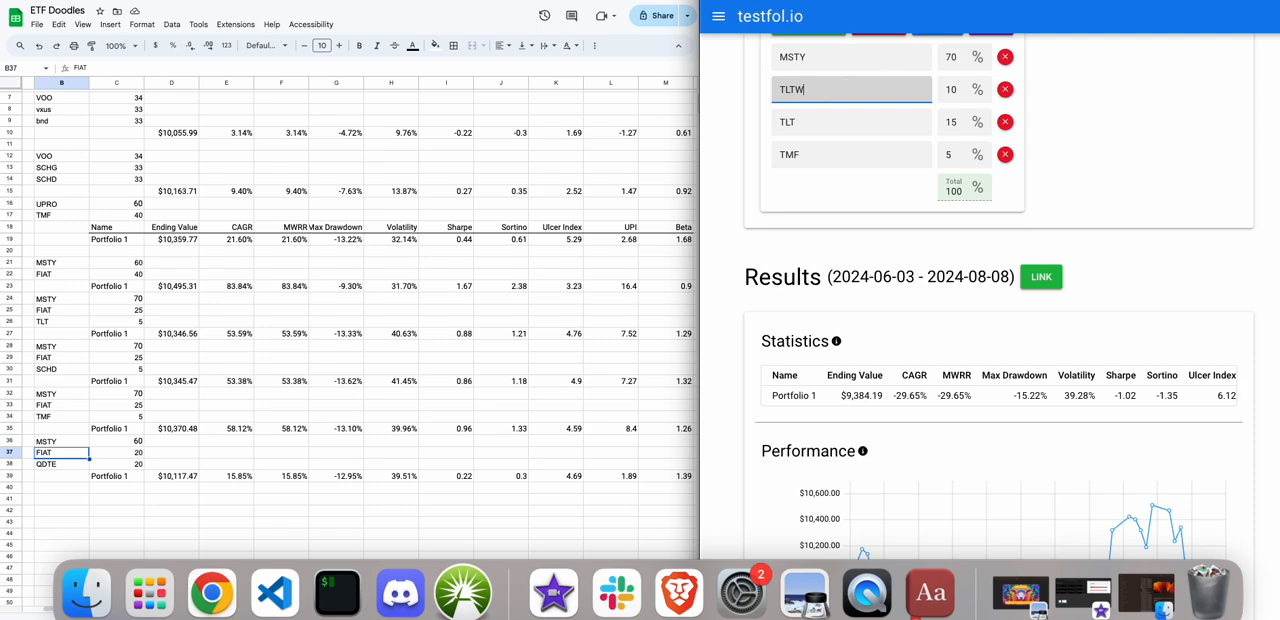
Search Google for "tltw etf" in a new browser tab.
{"action": "key", "text": "super+t"}
{"action": "type", "text": "t"}
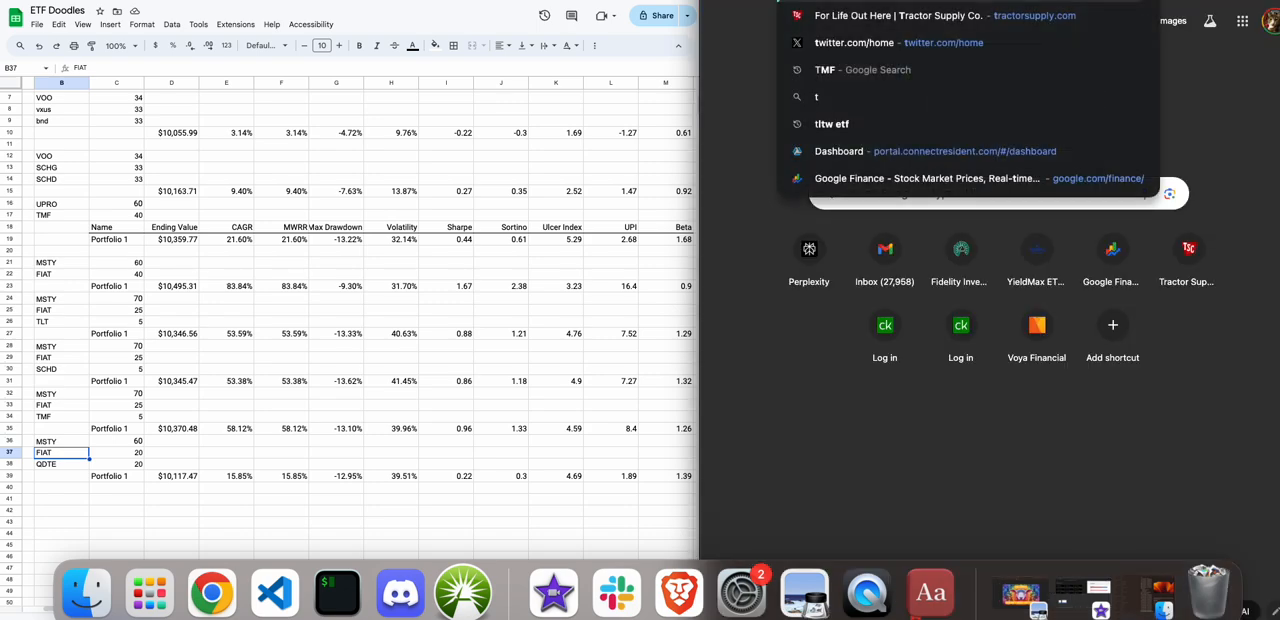
{"action": "type", "text": "ltw etf"}
{"action": "key", "text": "Return"}
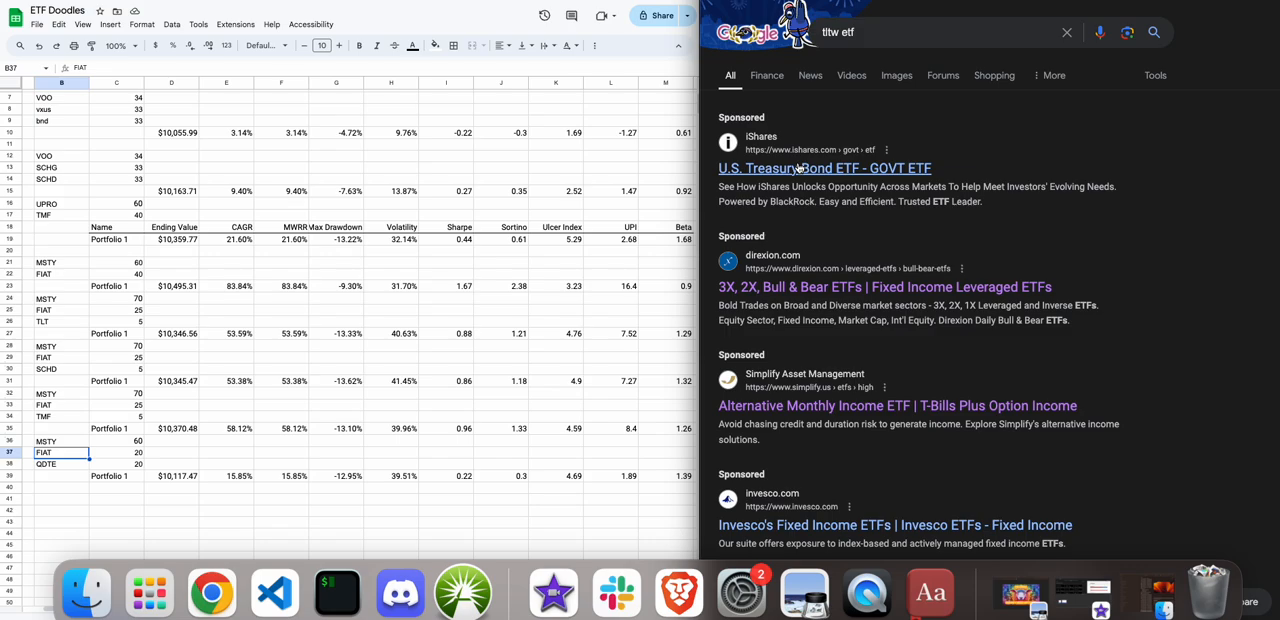
Open the iShares U.S. Treasury Bond ETF (GOVT) page, examine its performance, key facts and portfolio characteristics, and return to the search results.
{"action": "left_click", "coordinate": [880, 168]}
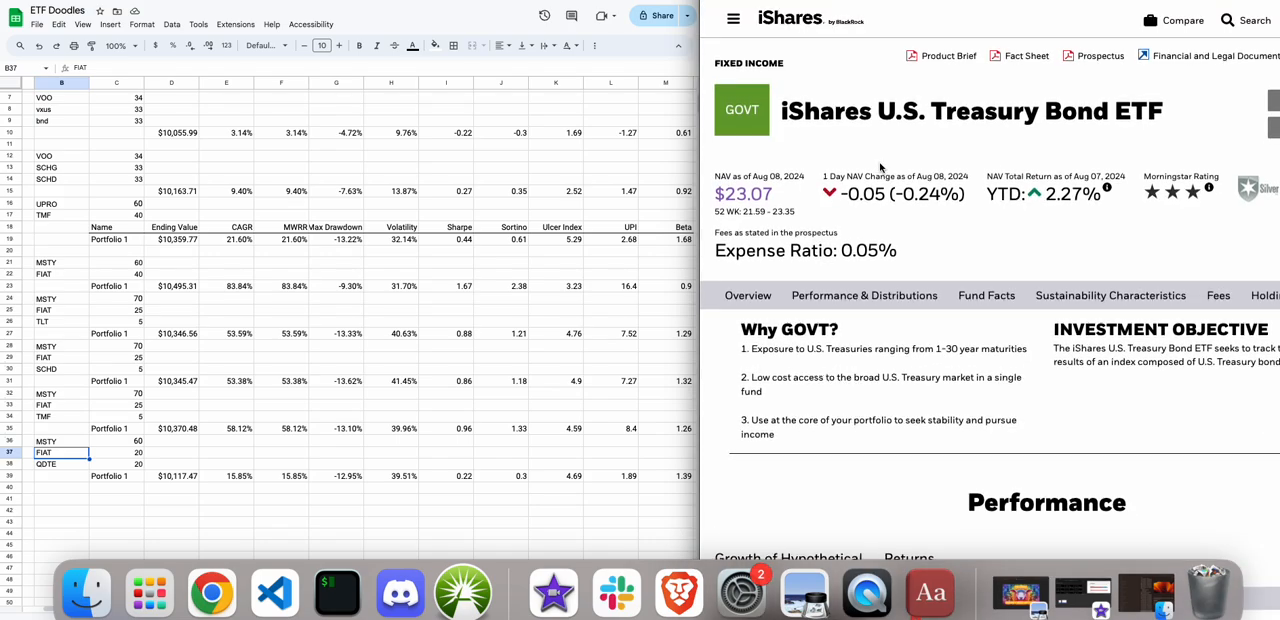
{"action": "scroll", "coordinate": [880, 168], "scroll_direction": "down", "scroll_amount": 5}
{"action": "scroll", "coordinate": [880, 168], "scroll_direction": "down", "scroll_amount": 6}
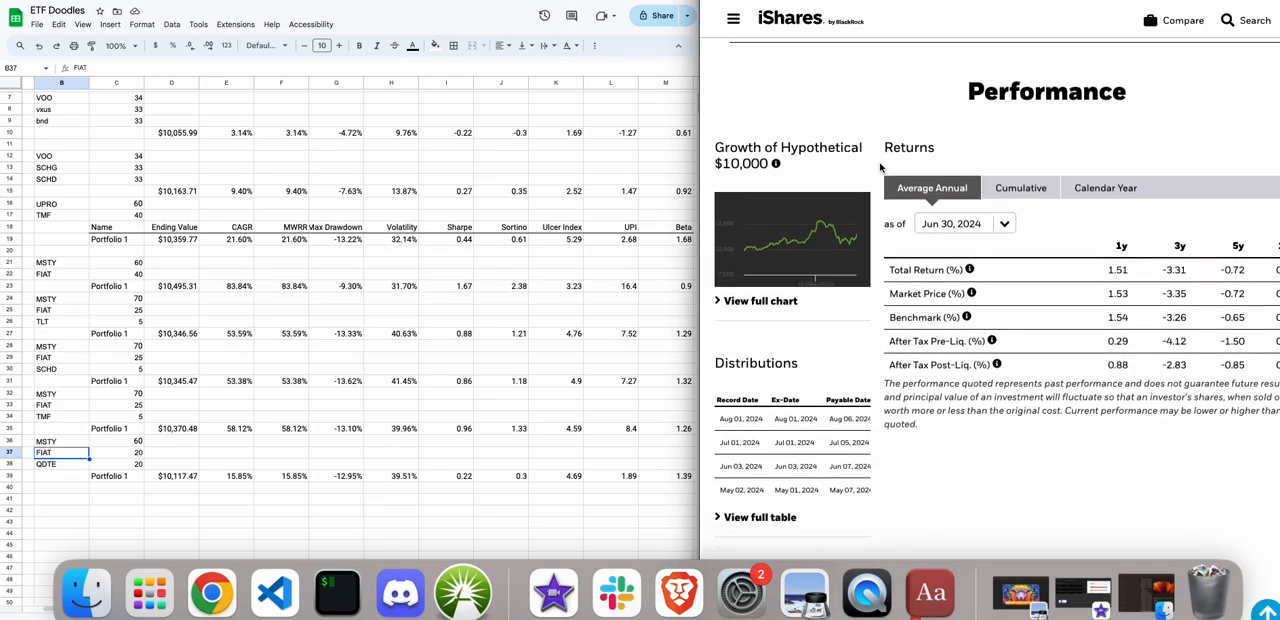
{"action": "scroll", "coordinate": [880, 168], "scroll_direction": "down", "scroll_amount": 5}
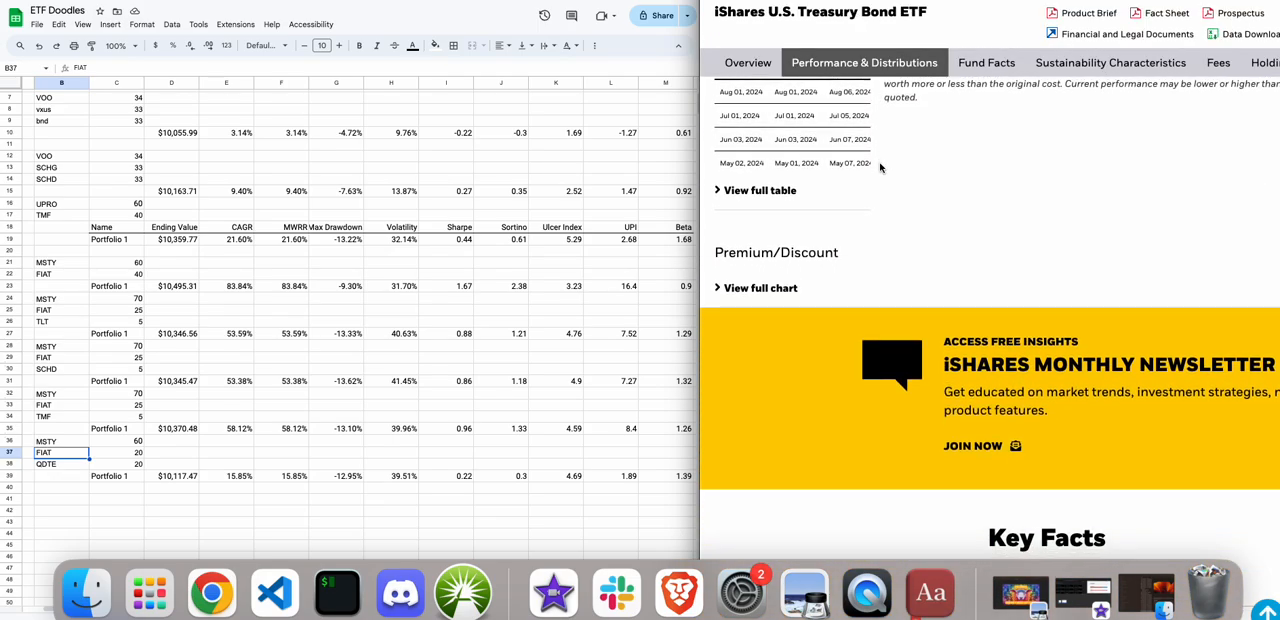
{"action": "scroll", "coordinate": [880, 168], "scroll_direction": "down", "scroll_amount": 5}
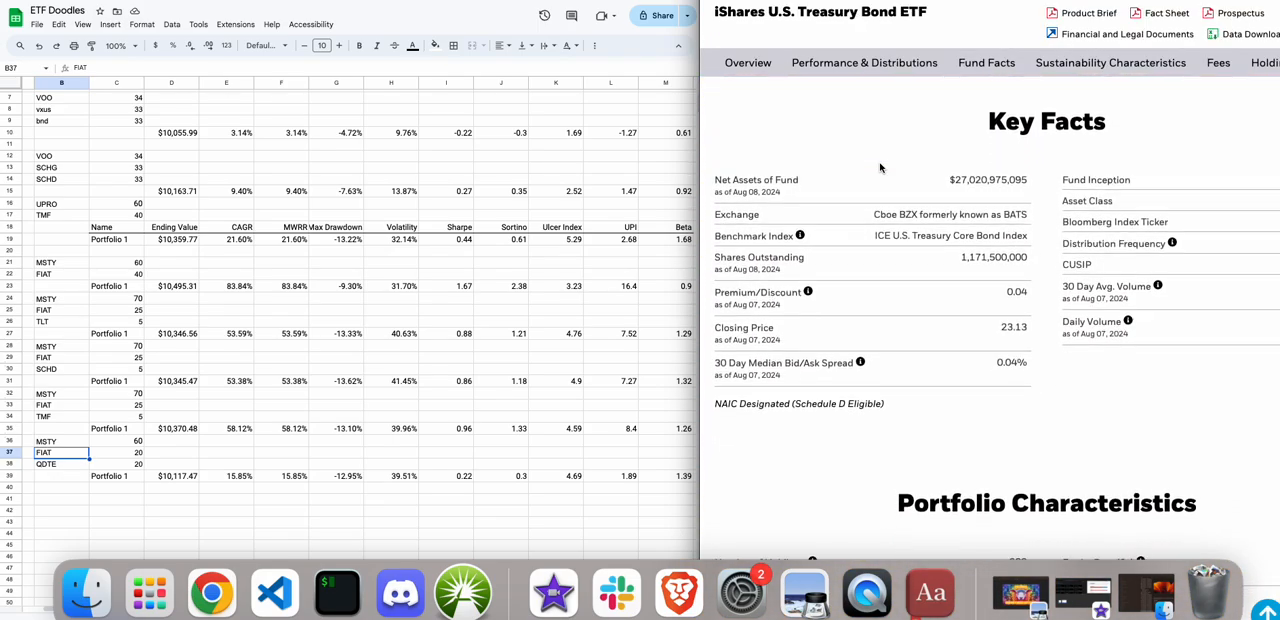
{"action": "scroll", "coordinate": [880, 168], "scroll_direction": "down", "scroll_amount": 1}
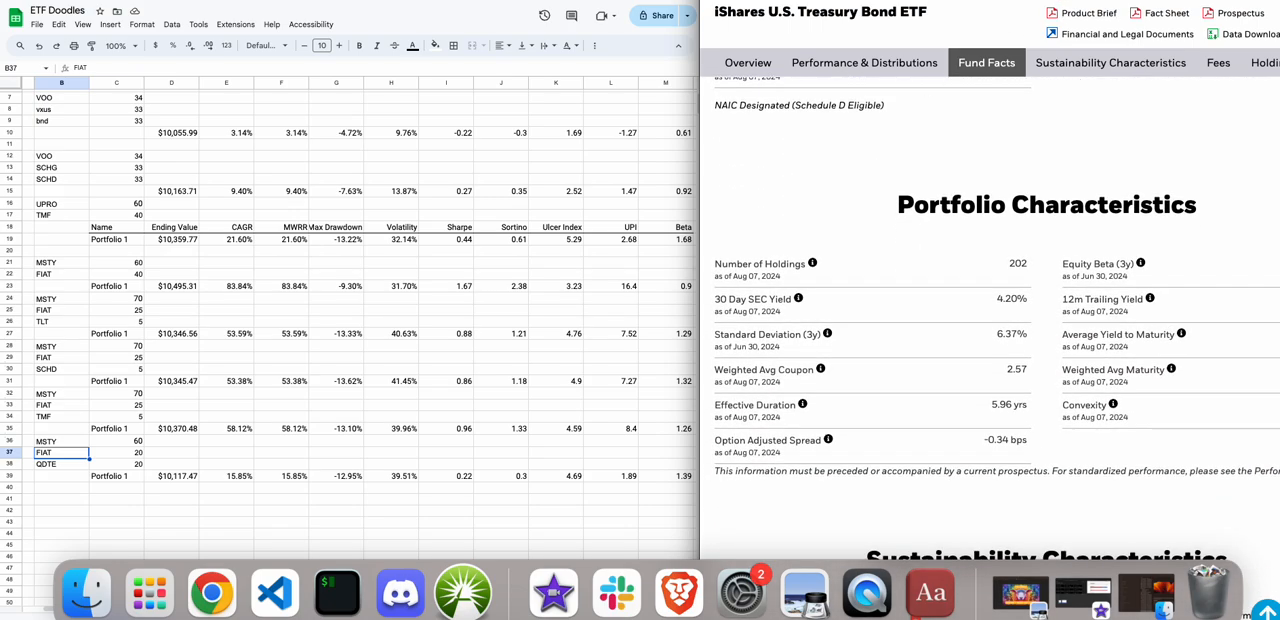
{"action": "key", "text": "super+Left"}
Extend the search to "tltw etf yield" and look through the results for the iShares 20+ Year Treasury Bond BuyWrite Strategy ETF.
{"action": "scroll", "coordinate": [769, 139], "scroll_direction": "down", "scroll_amount": 1}
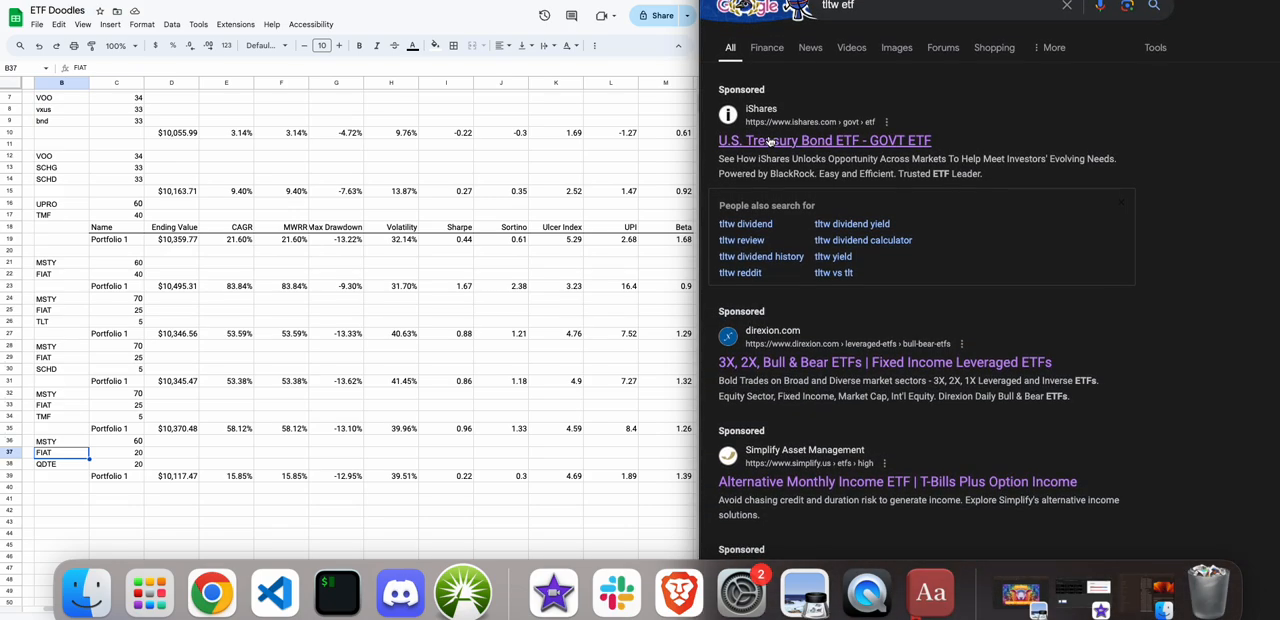
{"action": "scroll", "coordinate": [780, 120], "scroll_direction": "up", "scroll_amount": 1}
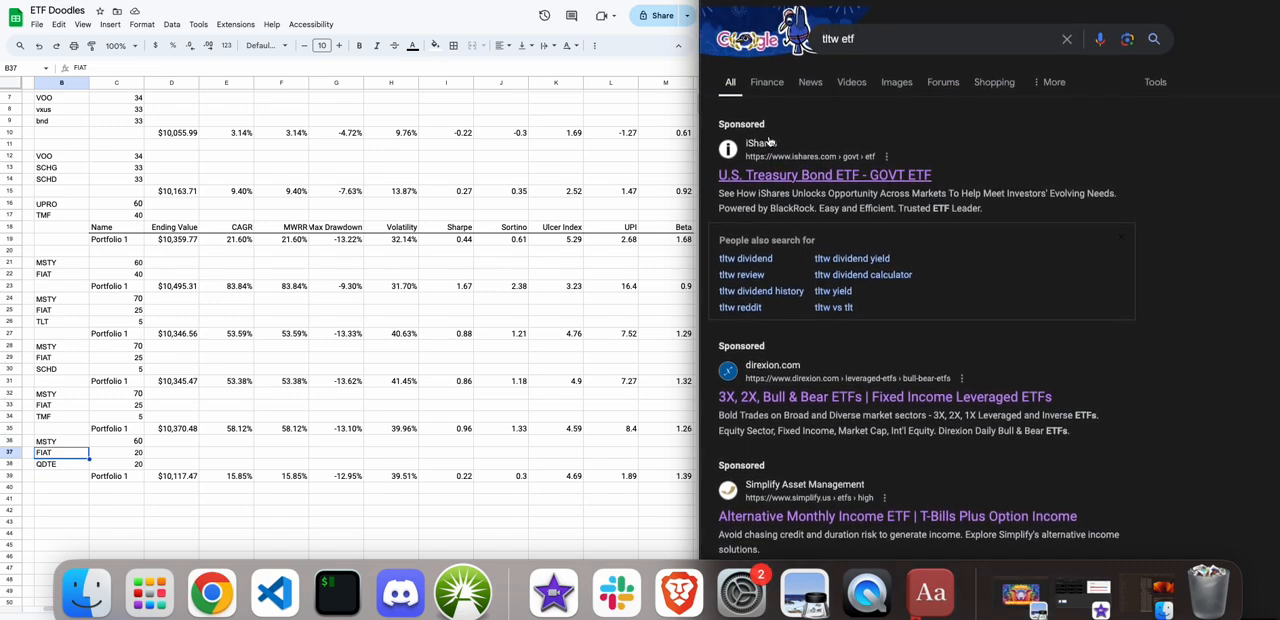
{"action": "left_click", "coordinate": [863, 32]}
{"action": "type", "text": "yi"}
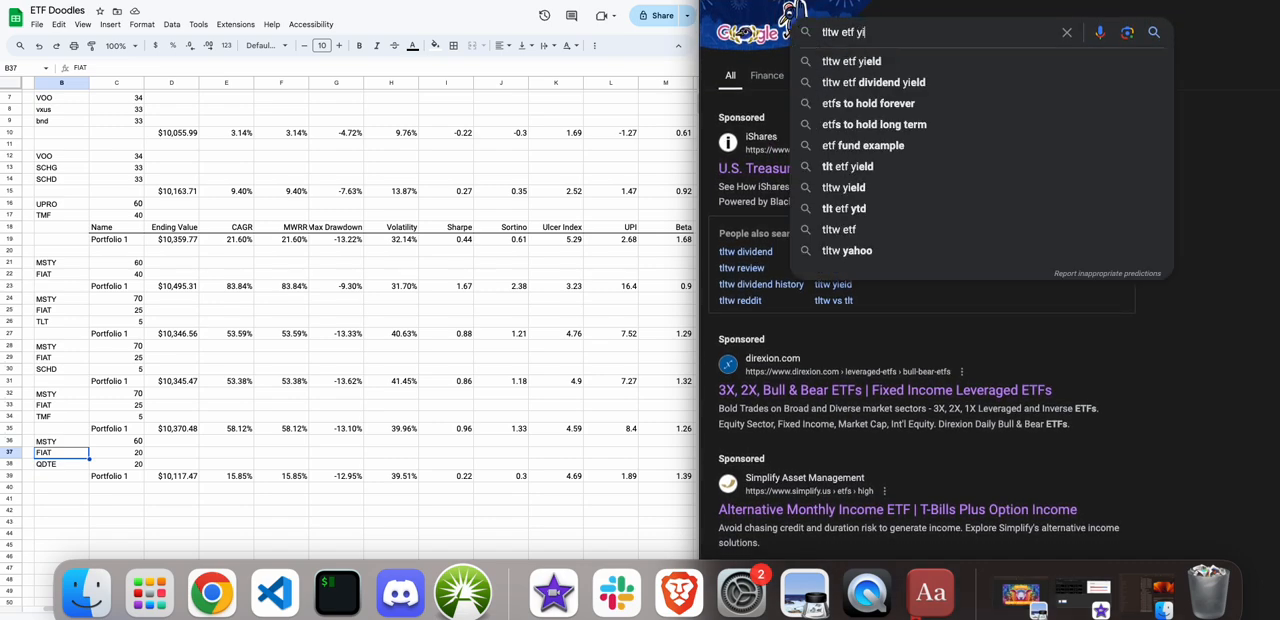
{"action": "type", "text": "eld"}
{"action": "key", "text": "Return"}
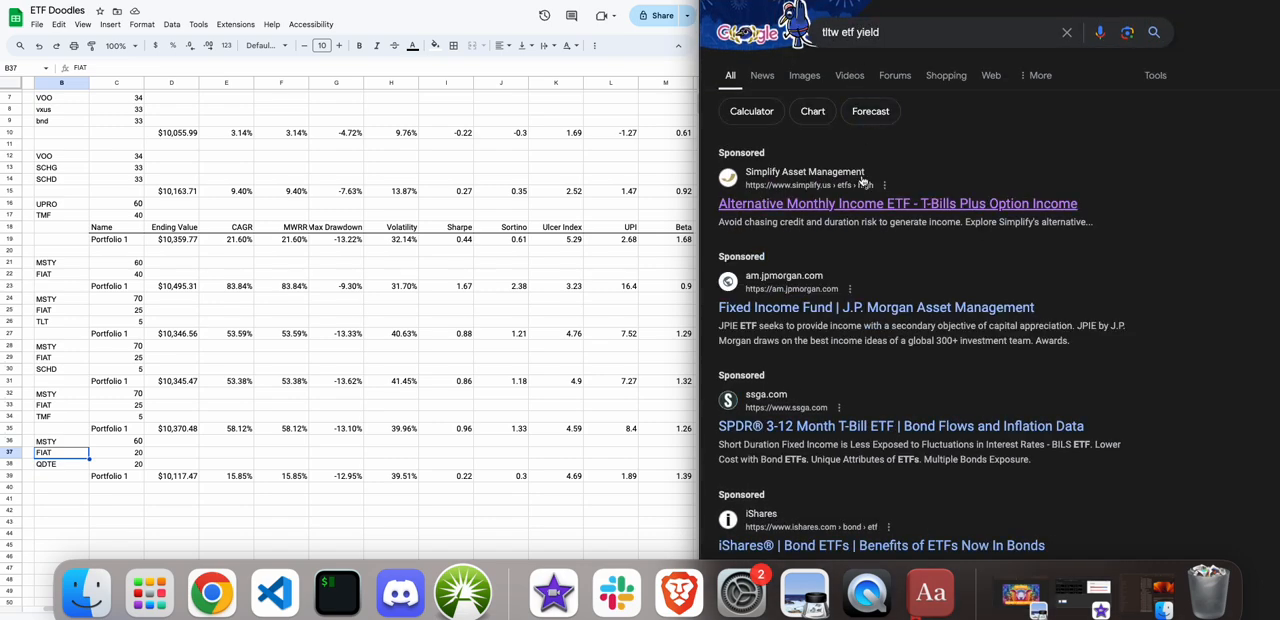
{"action": "scroll", "coordinate": [850, 212], "scroll_direction": "down", "scroll_amount": 4}
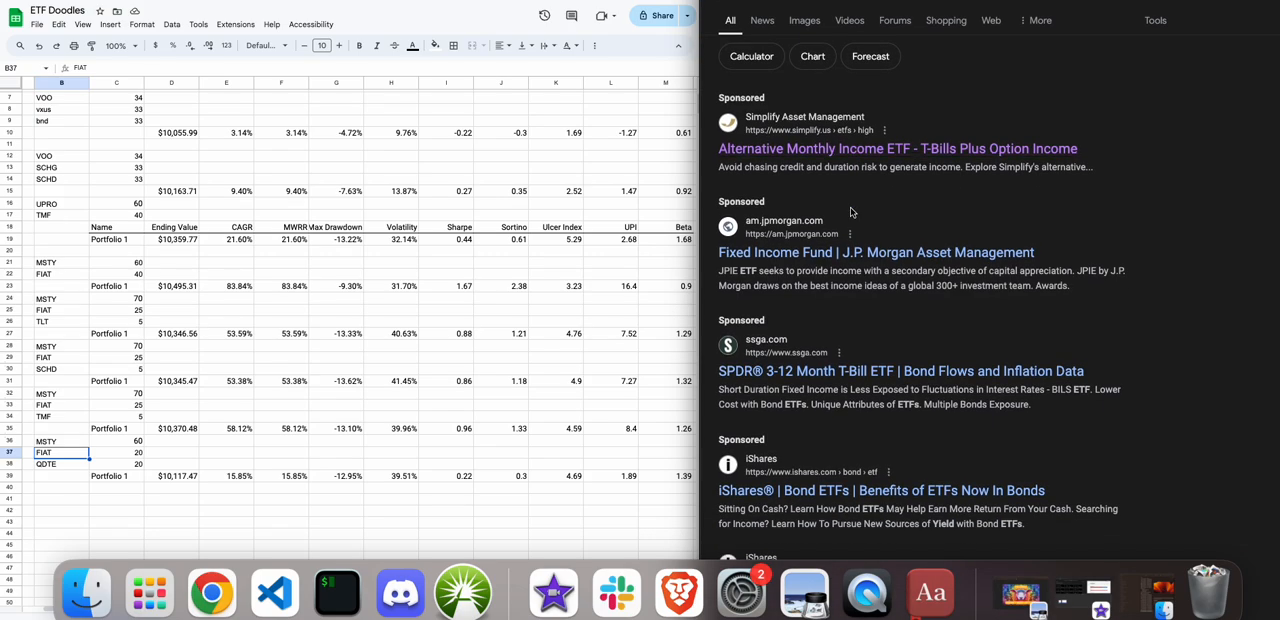
{"action": "scroll", "coordinate": [850, 212], "scroll_direction": "down", "scroll_amount": 1}
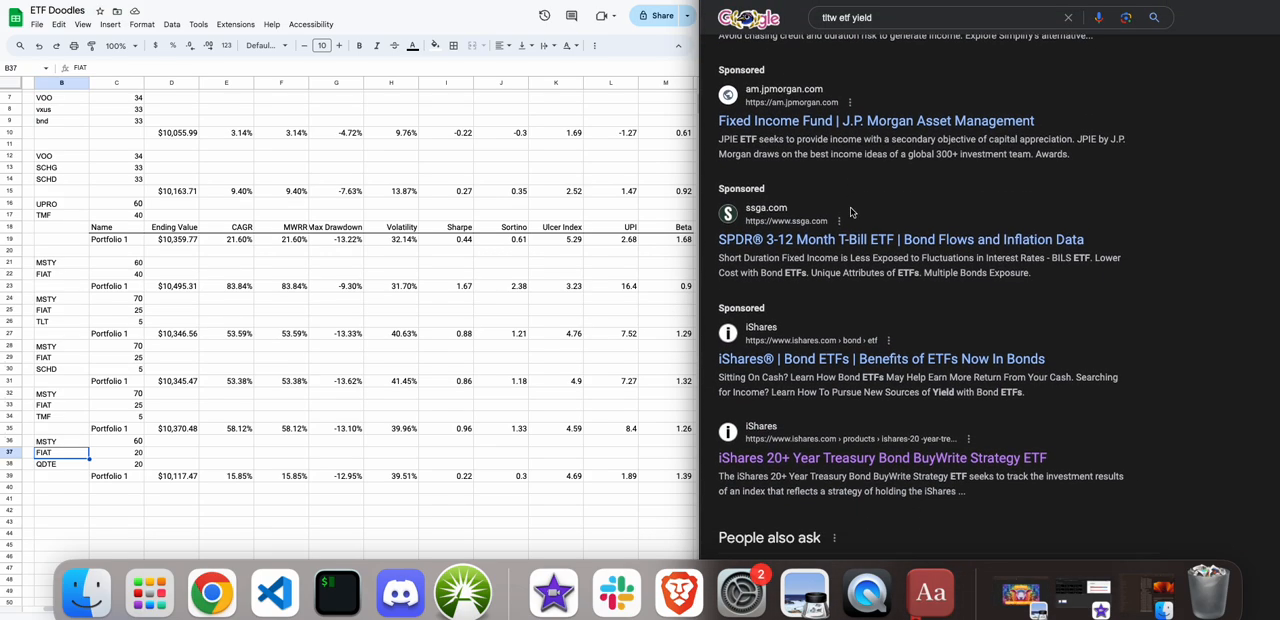
Open the iShares 20+ Year Treasury Bond BuyWrite Strategy ETF page and examine its returns in the Performance & Distributions section.
{"action": "left_click", "coordinate": [883, 459]}
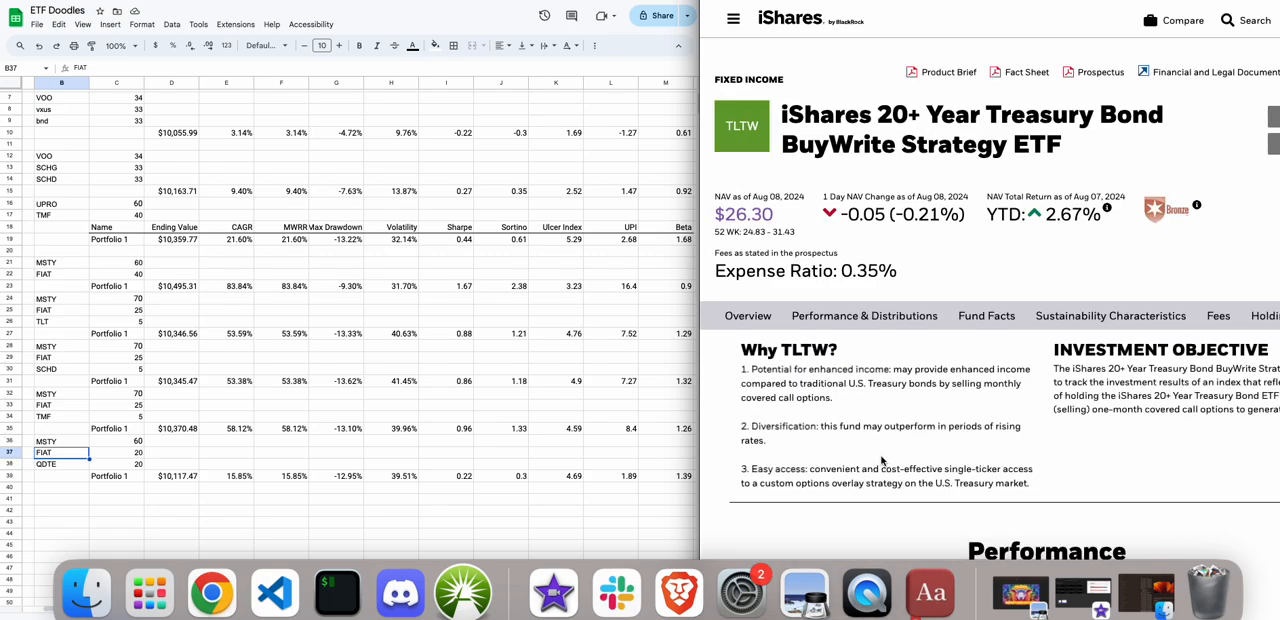
{"action": "scroll", "coordinate": [882, 460], "scroll_direction": "down", "scroll_amount": 5}
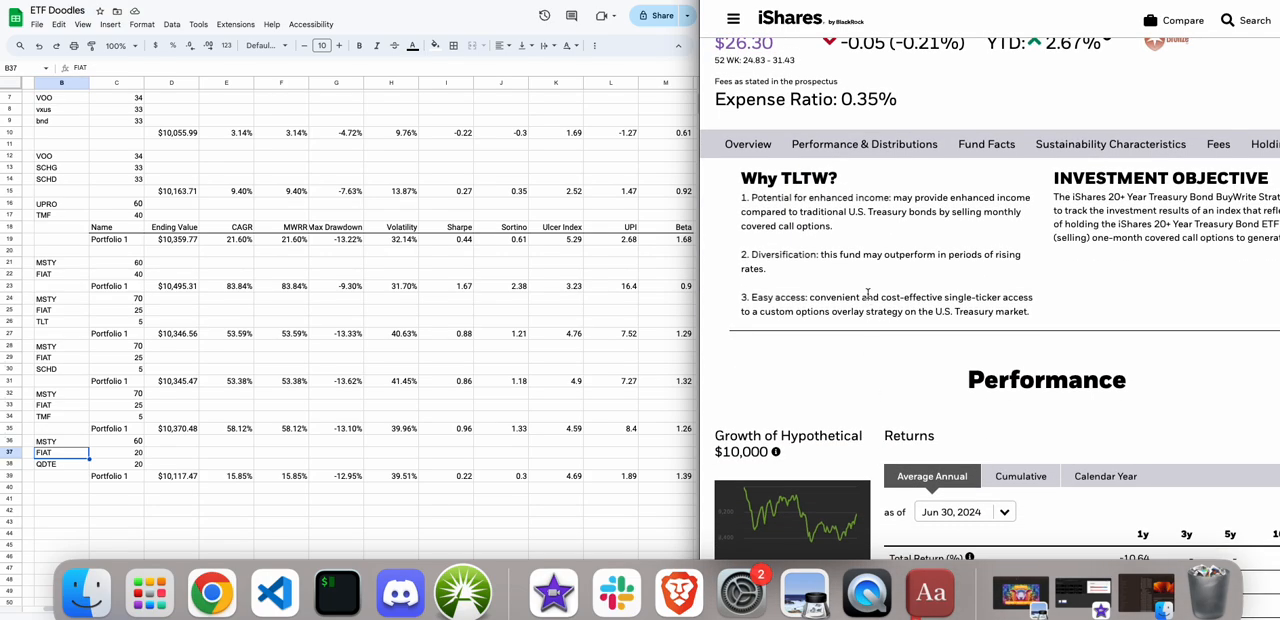
{"action": "left_click", "coordinate": [829, 145]}
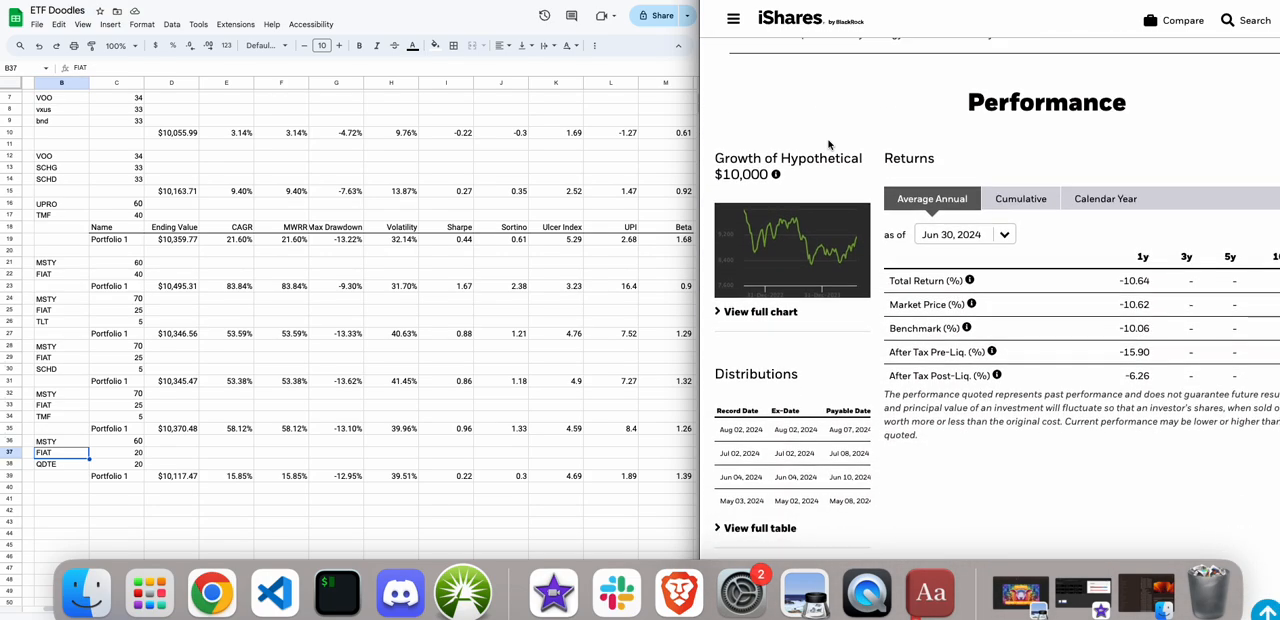
{"action": "scroll", "coordinate": [844, 270], "scroll_direction": "right", "scroll_amount": 3}
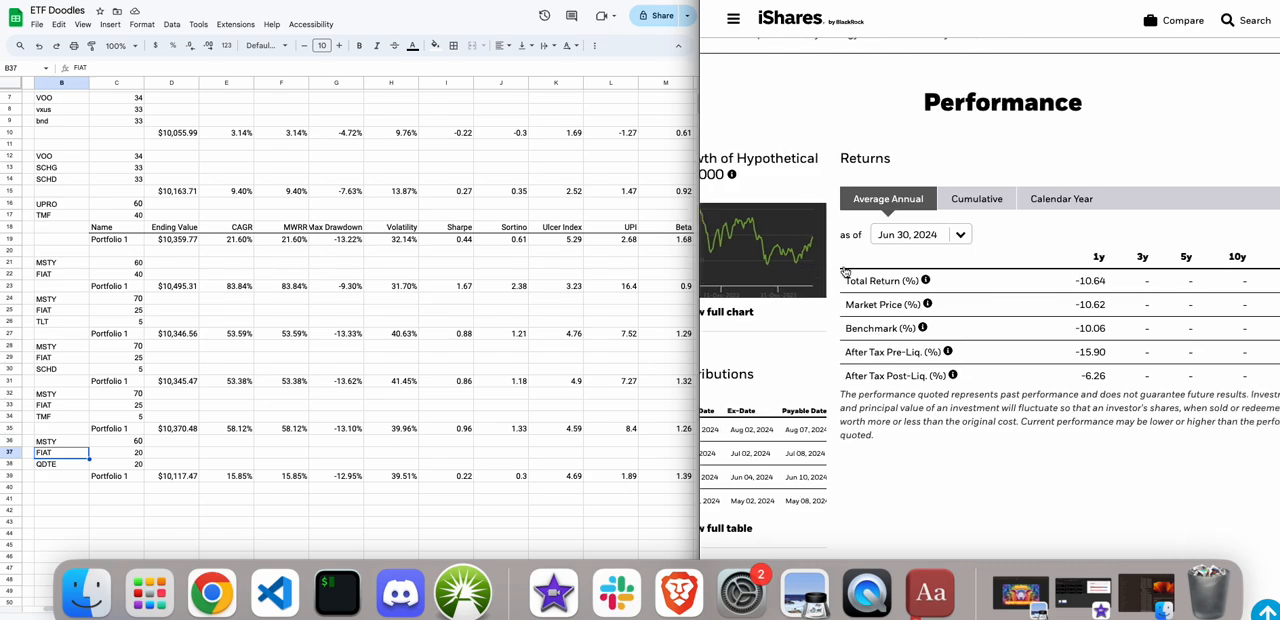
{"action": "scroll", "coordinate": [844, 270], "scroll_direction": "left", "scroll_amount": 3}
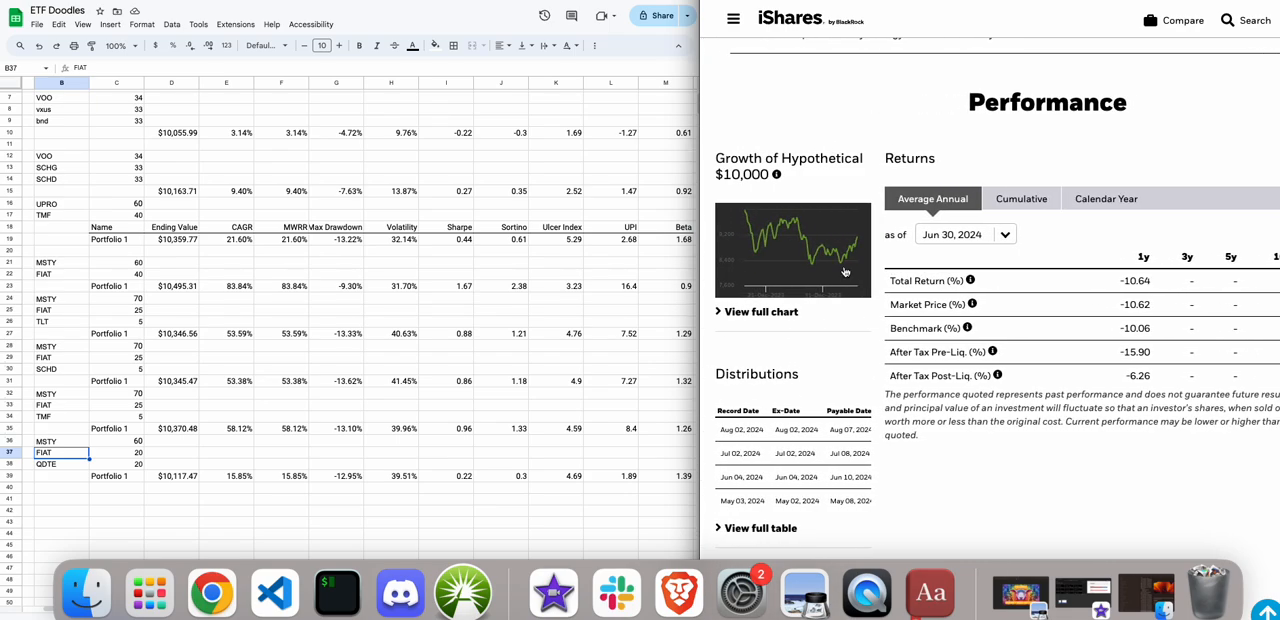
{"action": "scroll", "coordinate": [844, 270], "scroll_direction": "down", "scroll_amount": 2}
{"action": "scroll", "coordinate": [844, 270], "scroll_direction": "down", "scroll_amount": 1}
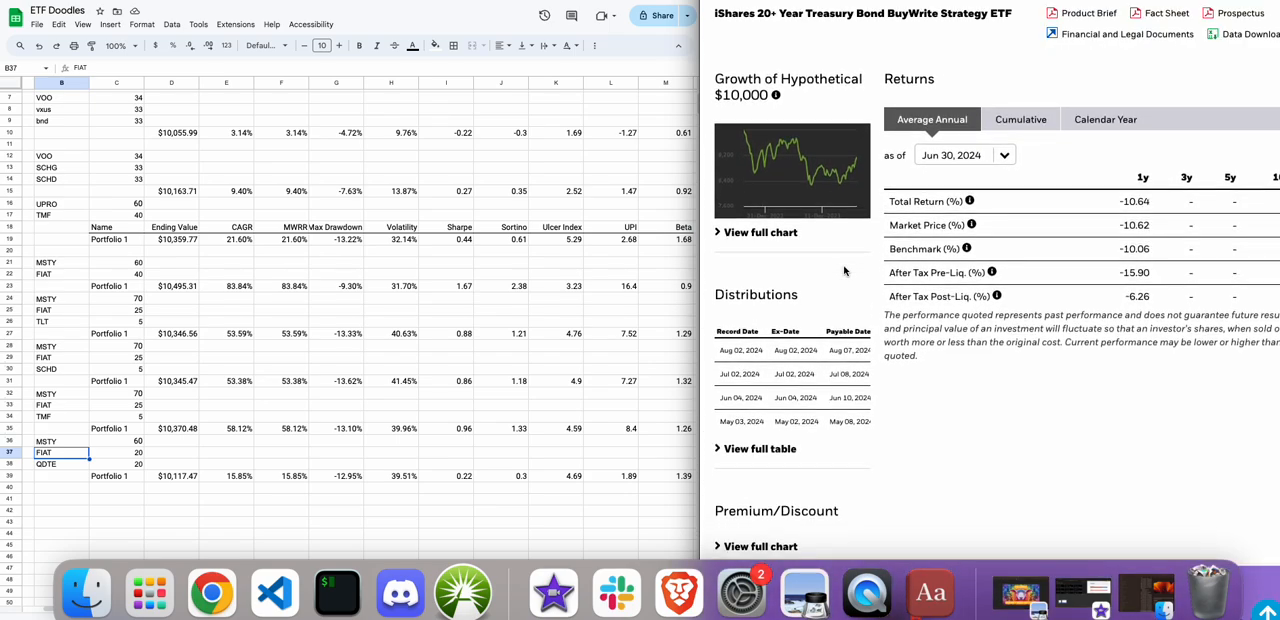
Examine TLTW's full distributions table, close it, and look over the fund's returns and overview again.
{"action": "left_click", "coordinate": [751, 451]}
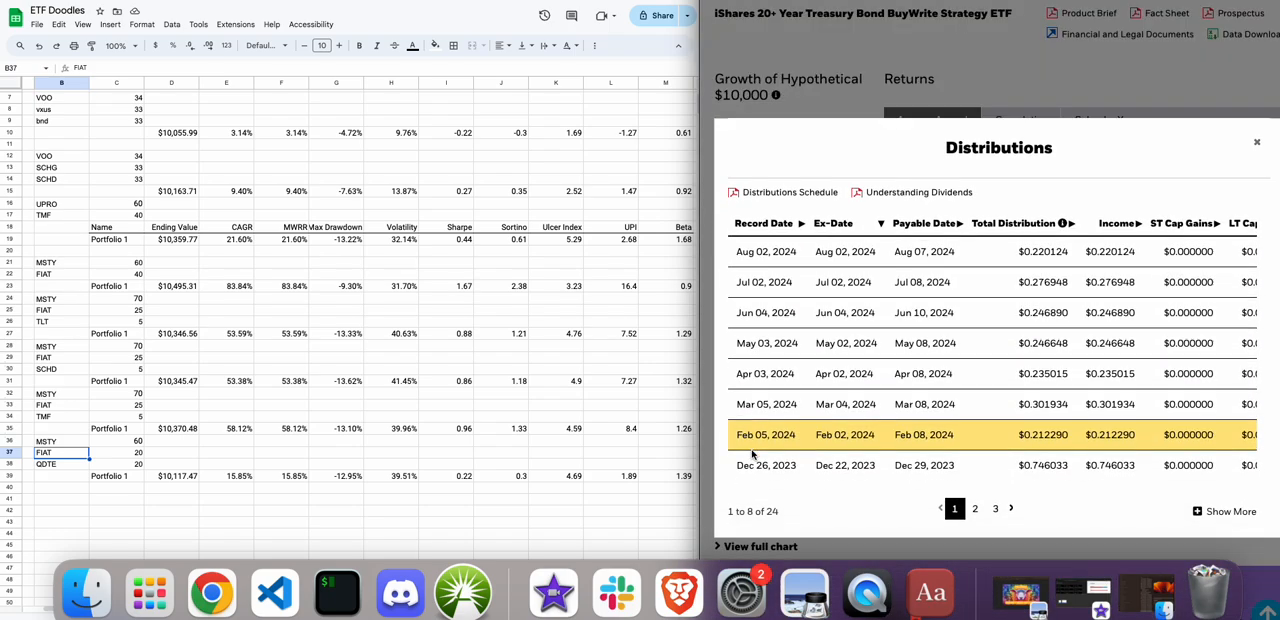
{"action": "scroll", "coordinate": [806, 386], "scroll_direction": "right", "scroll_amount": 3}
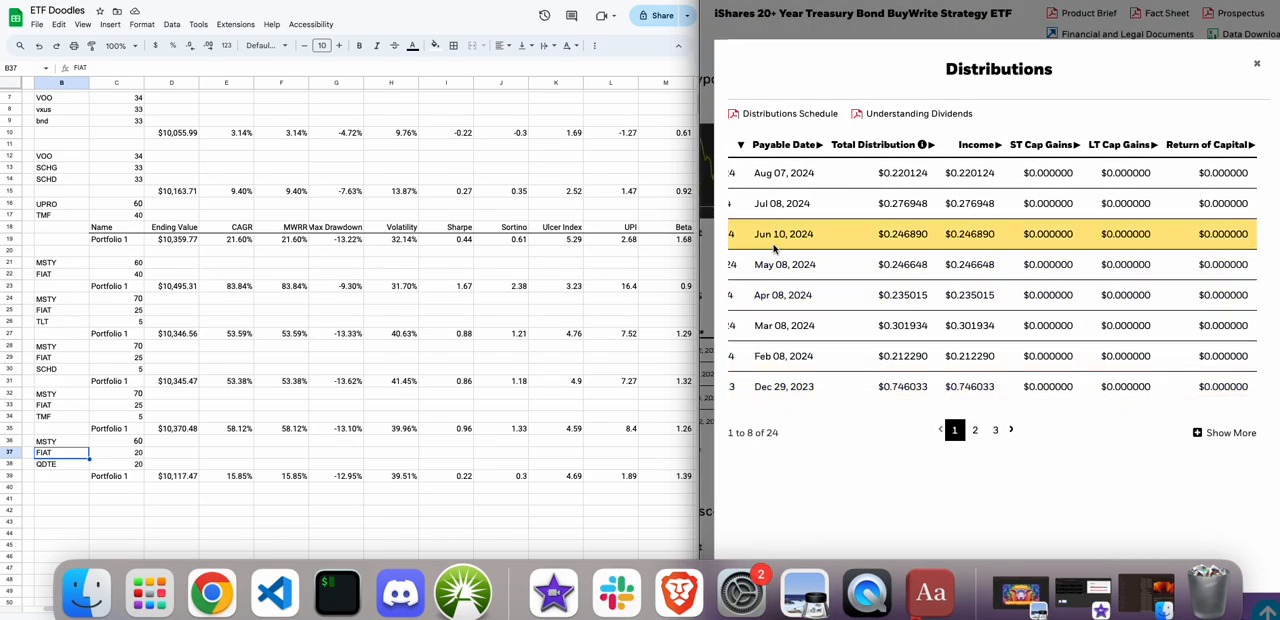
{"action": "scroll", "coordinate": [773, 245], "scroll_direction": "left", "scroll_amount": 3}
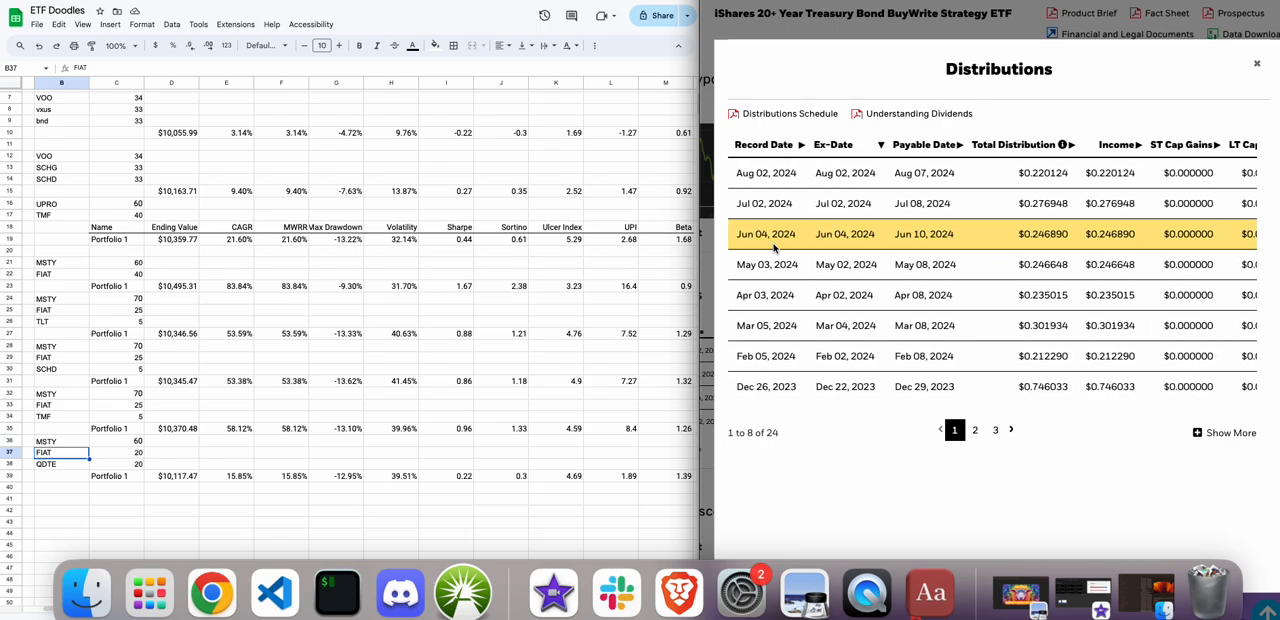
{"action": "left_click", "coordinate": [1258, 66]}
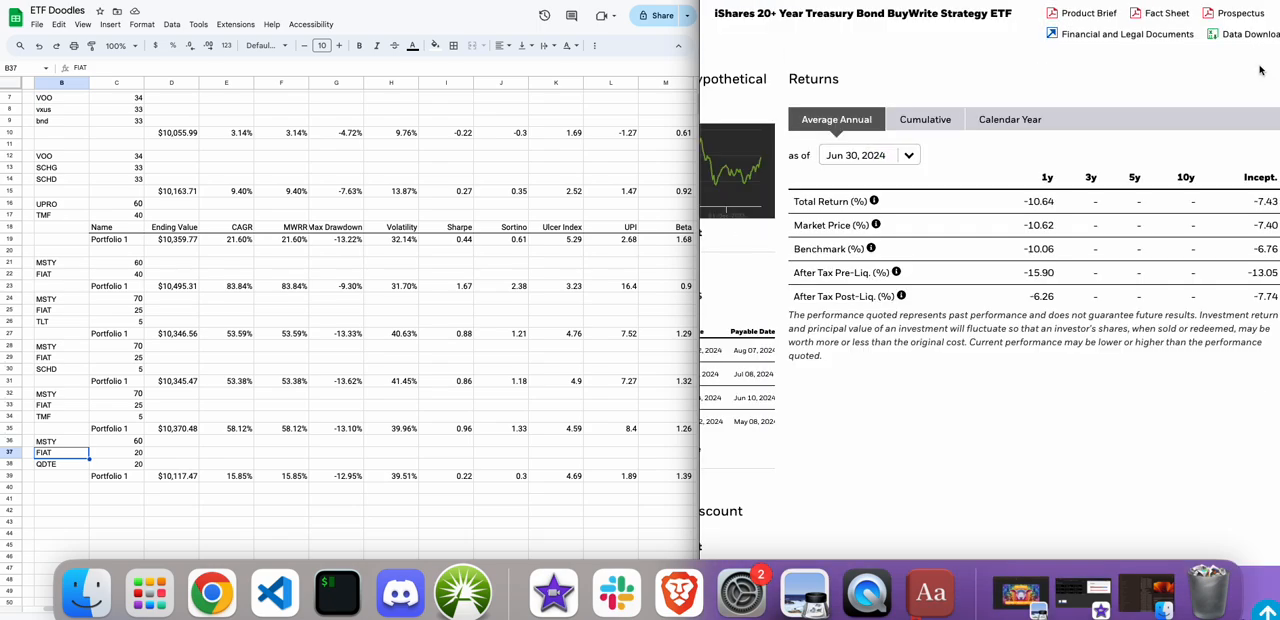
{"action": "scroll", "coordinate": [850, 246], "scroll_direction": "up", "scroll_amount": 1}
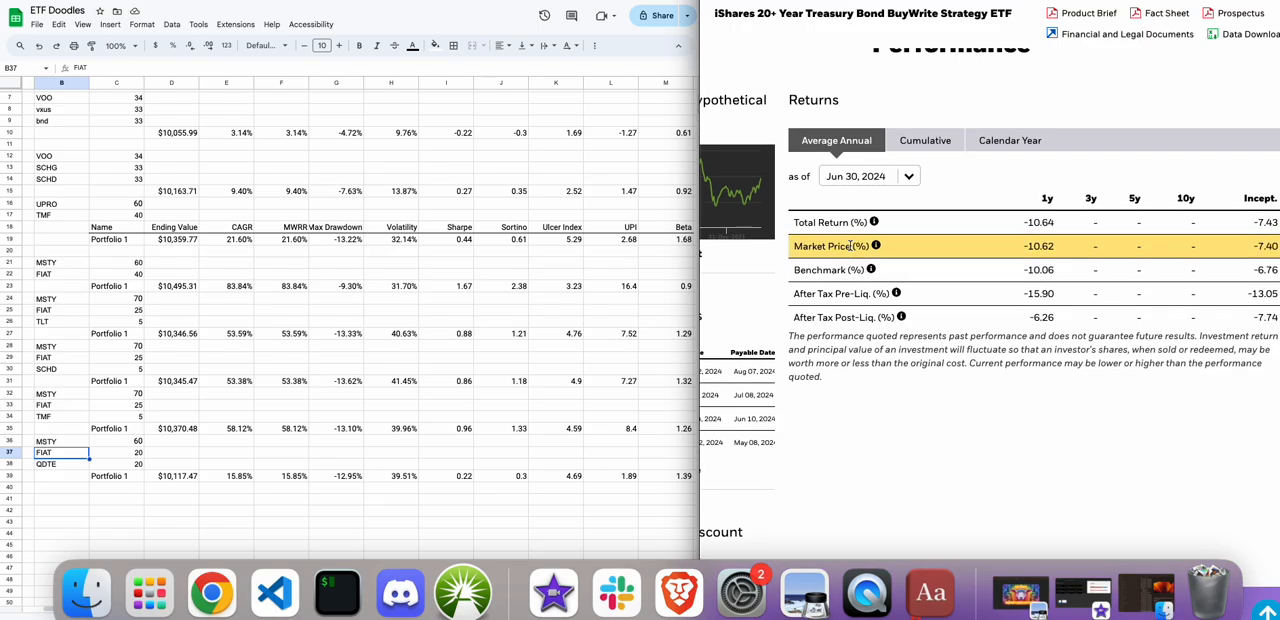
{"action": "scroll", "coordinate": [850, 246], "scroll_direction": "left", "scroll_amount": 2}
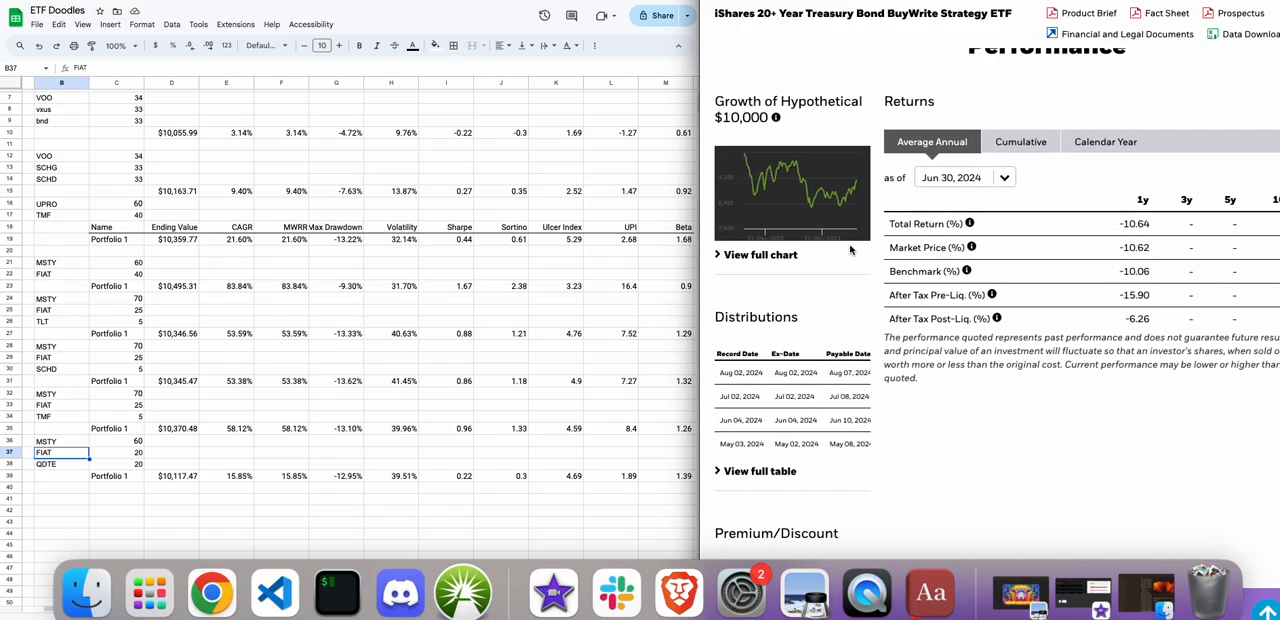
{"action": "scroll", "coordinate": [850, 249], "scroll_direction": "up", "scroll_amount": 8}
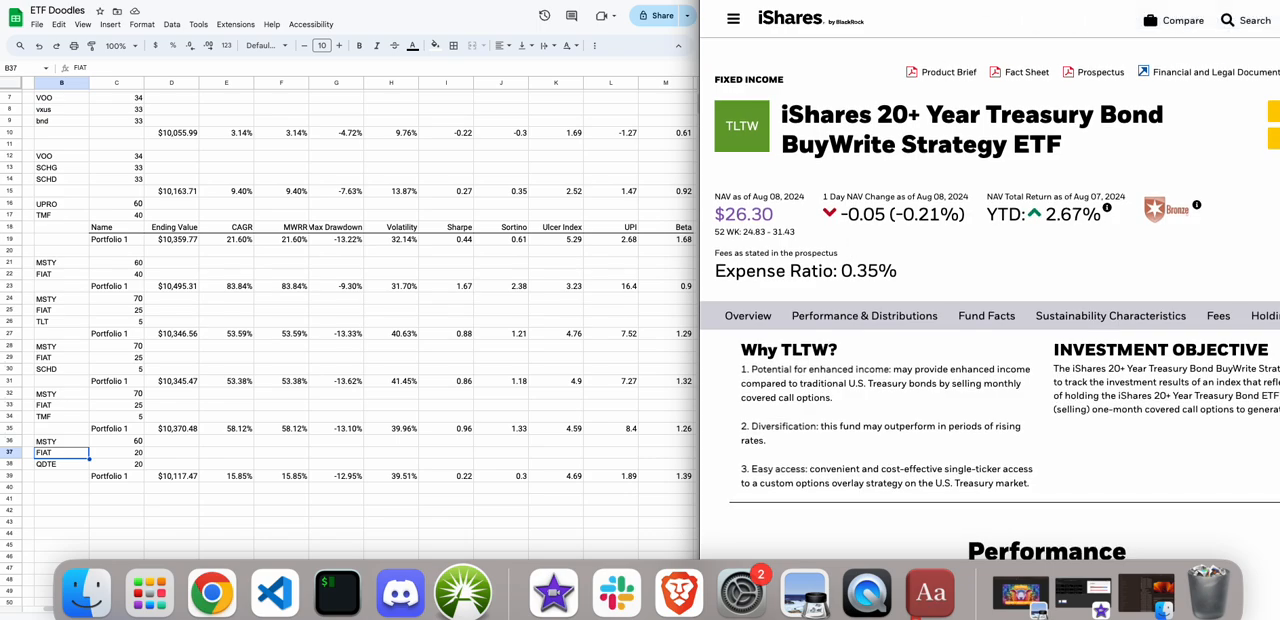
{"action": "scroll", "coordinate": [990, 300], "scroll_direction": "down", "scroll_amount": 5}
{"action": "scroll", "coordinate": [754, 98], "scroll_direction": "up", "scroll_amount": 5}
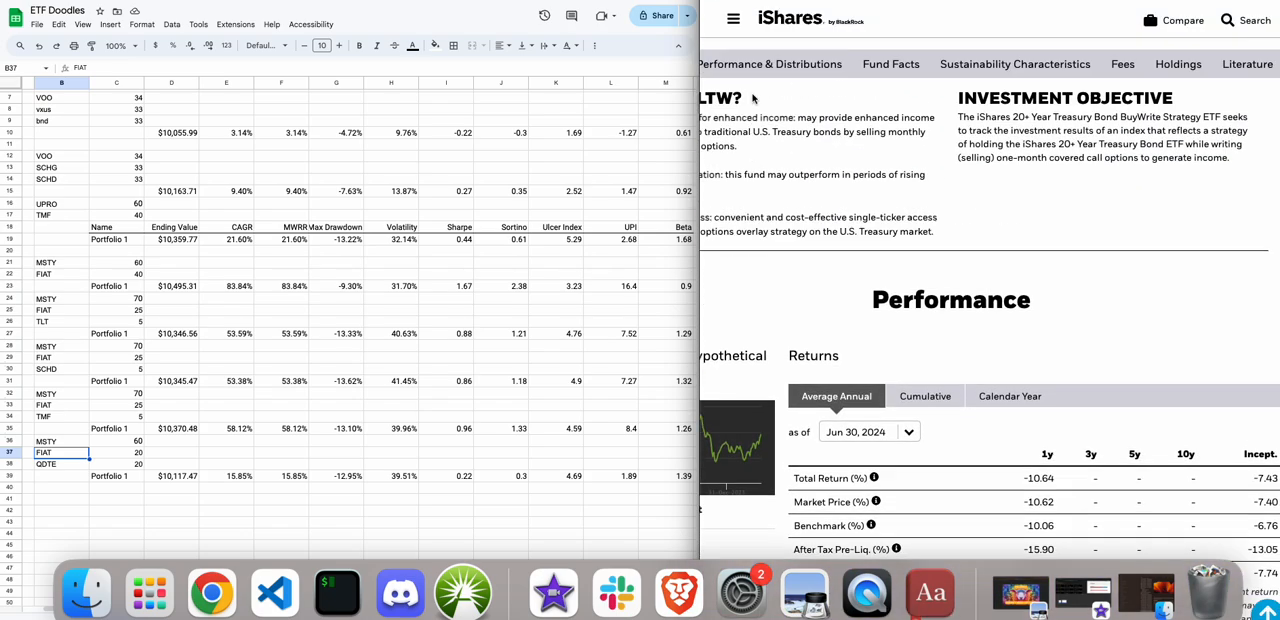
Leave the TLTW fund page and switch to the testfol.io portfolio backtest.
{"action": "key", "text": "super+Left"}
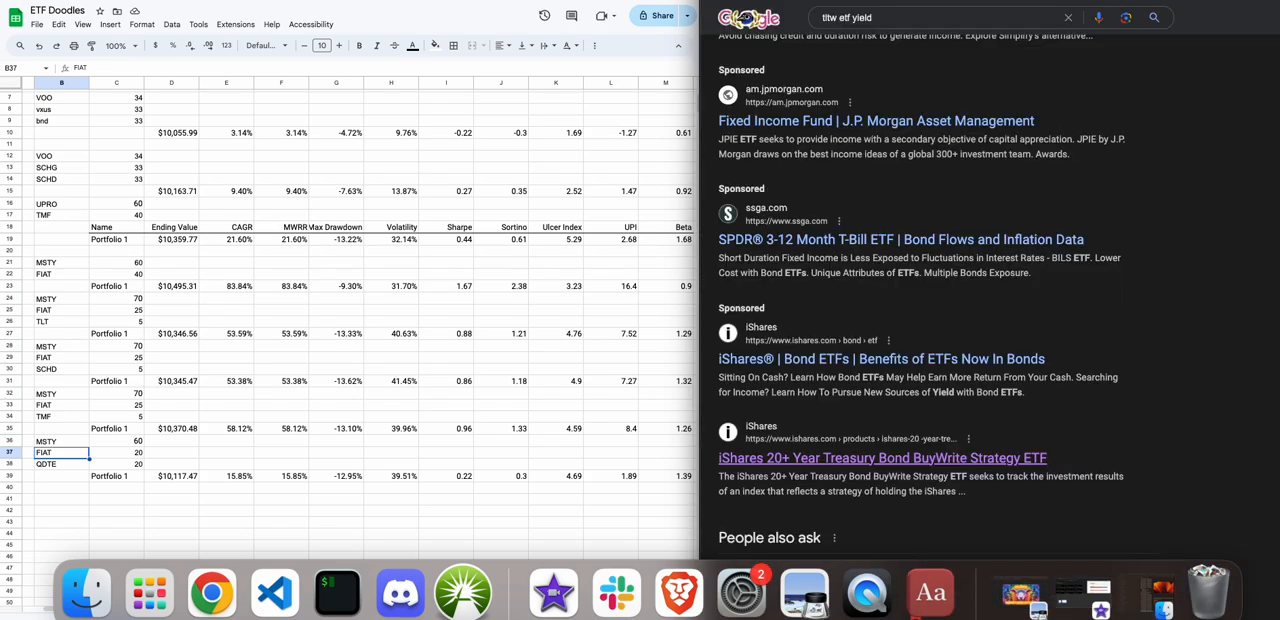
{"action": "key", "text": "ctrl+space"}
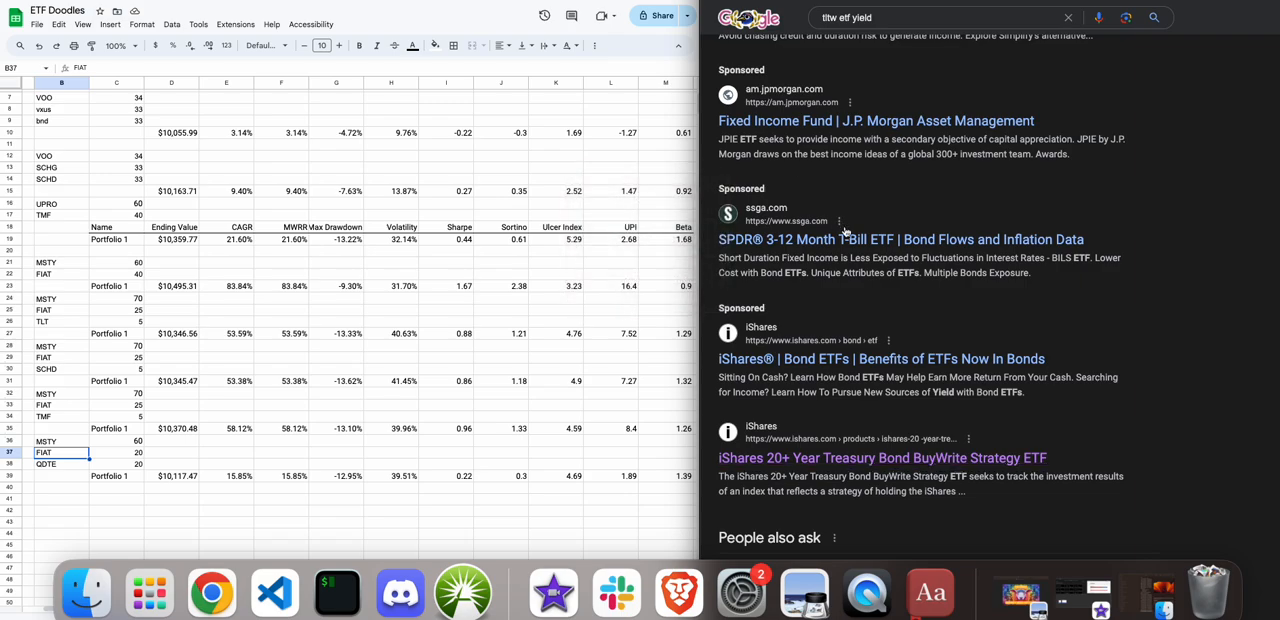
{"action": "key", "text": "ctrl+space"}
{"action": "left_click", "coordinate": [887, 18]}
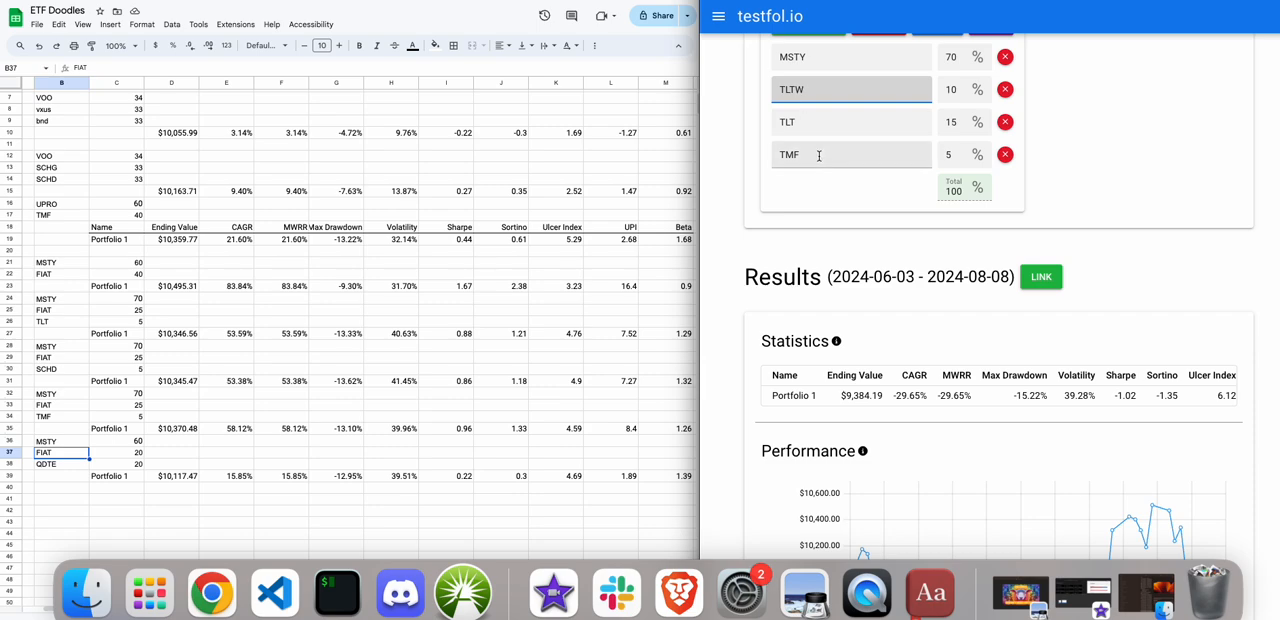
{"action": "scroll", "coordinate": [817, 160], "scroll_direction": "up", "scroll_amount": 1}
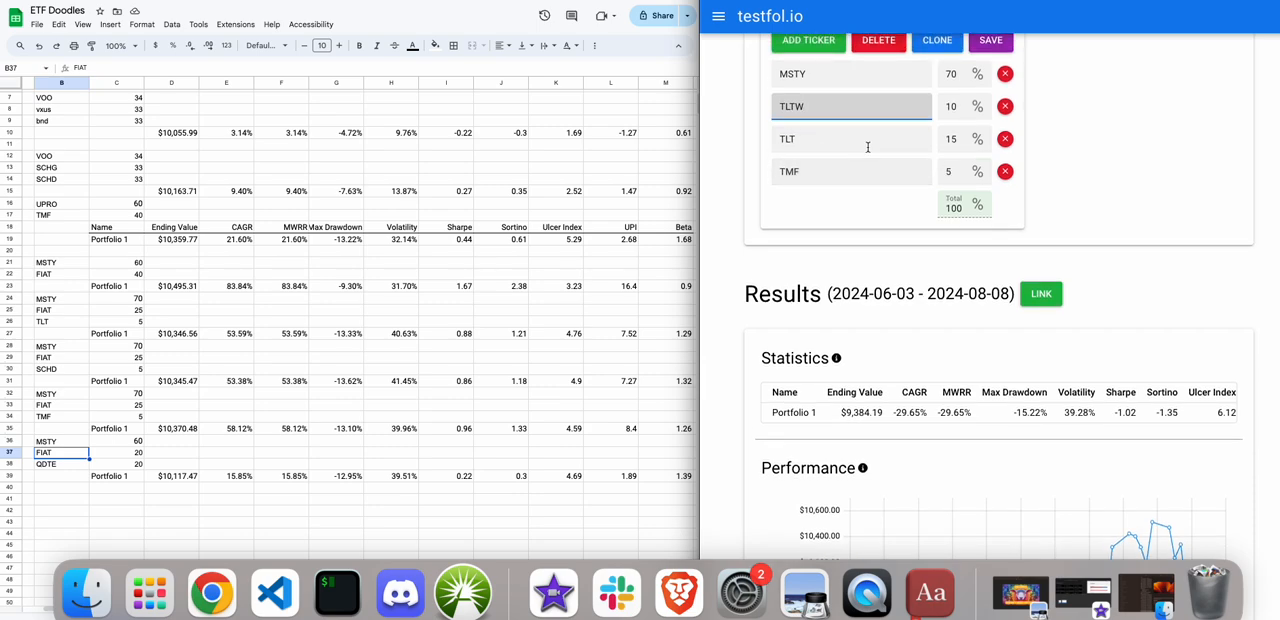
Replace the TLTW ticker with HIGH and clear the TLT and TMF tickers from the portfolio.
{"action": "left_click_drag", "start_coordinate": [813, 107], "coordinate": [764, 105]}
{"action": "key", "text": "BackSpace"}
{"action": "type", "text": "HIGH"}
{"action": "left_click", "coordinate": [808, 138]}
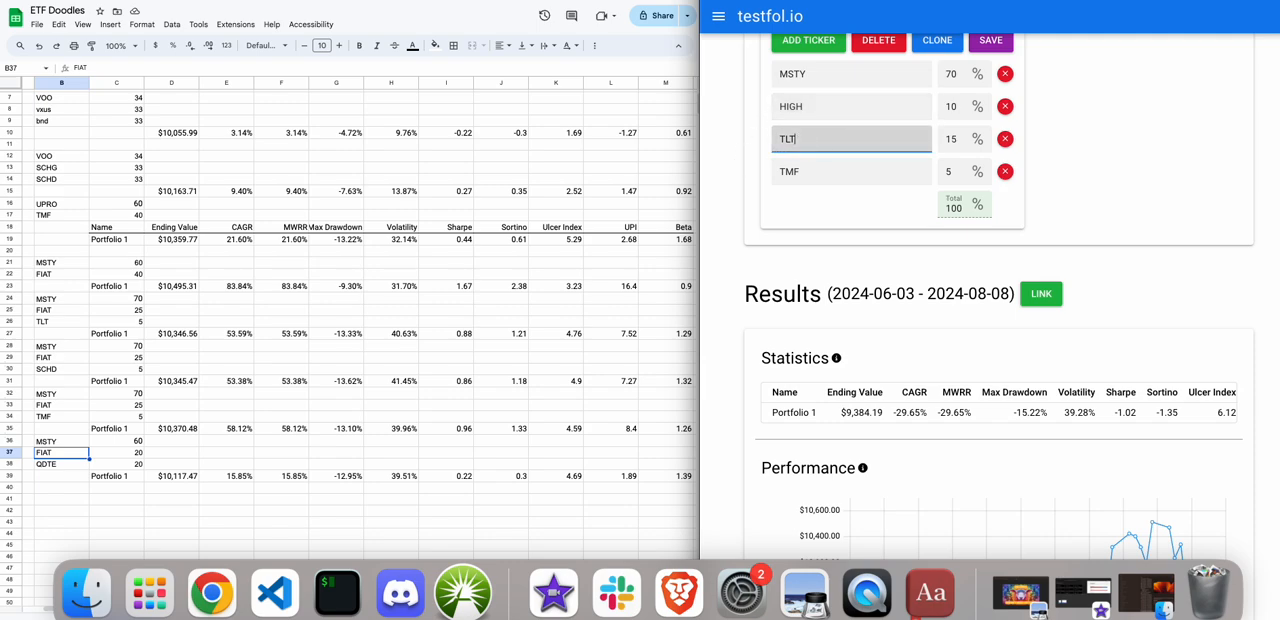
{"action": "key", "text": "BackSpace"}
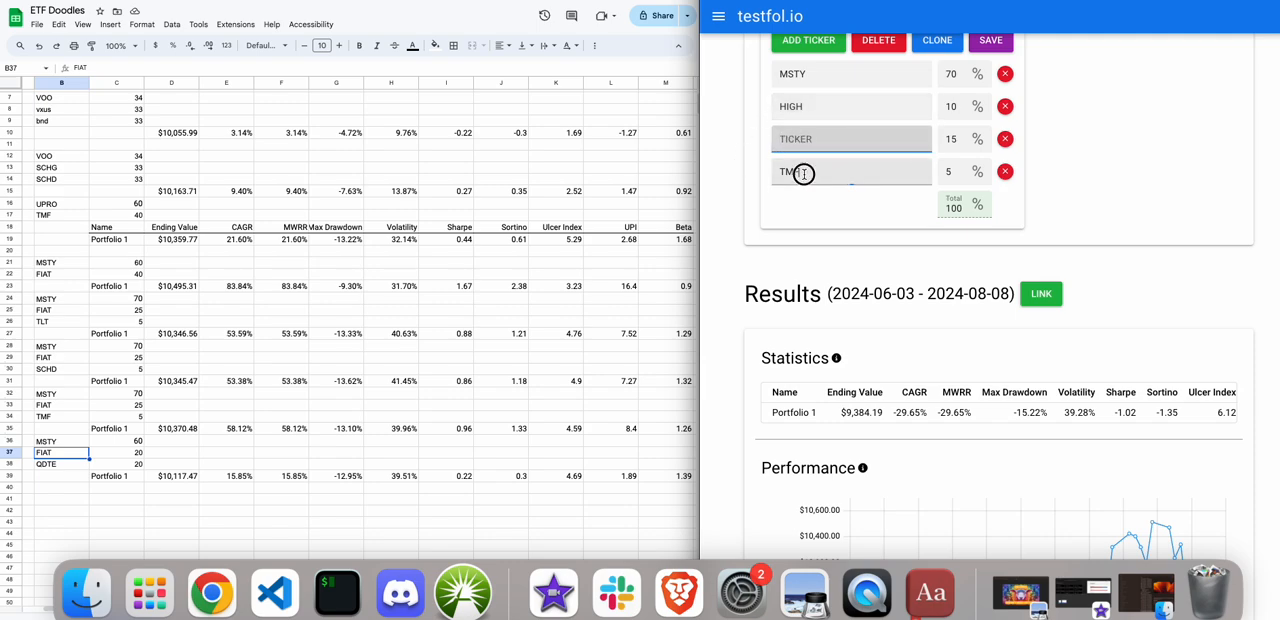
{"action": "left_click", "coordinate": [783, 171]}
{"action": "key", "text": "BackSpace"}
{"action": "key", "text": "BackSpace"}
{"action": "key", "text": "BackSpace"}
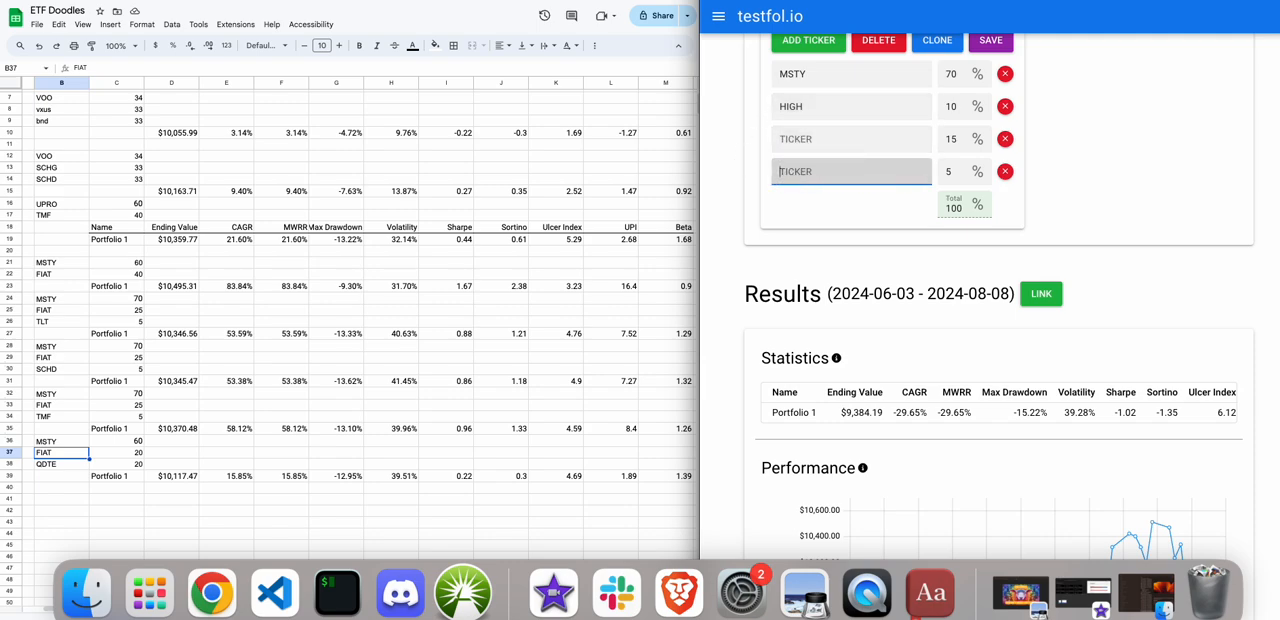
Clear the weights of the two empty ticker rows and set HIGH's weight to 30%.
{"action": "left_click", "coordinate": [950, 172]}
{"action": "key", "text": "BackSpace"}
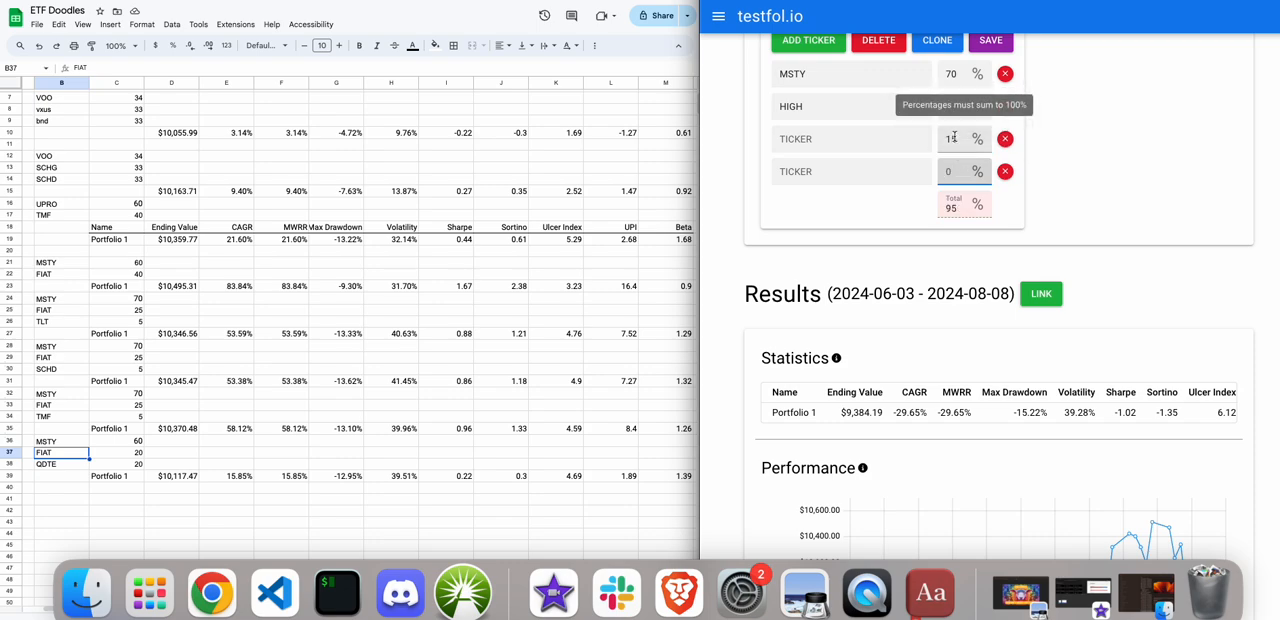
{"action": "left_click", "coordinate": [954, 139]}
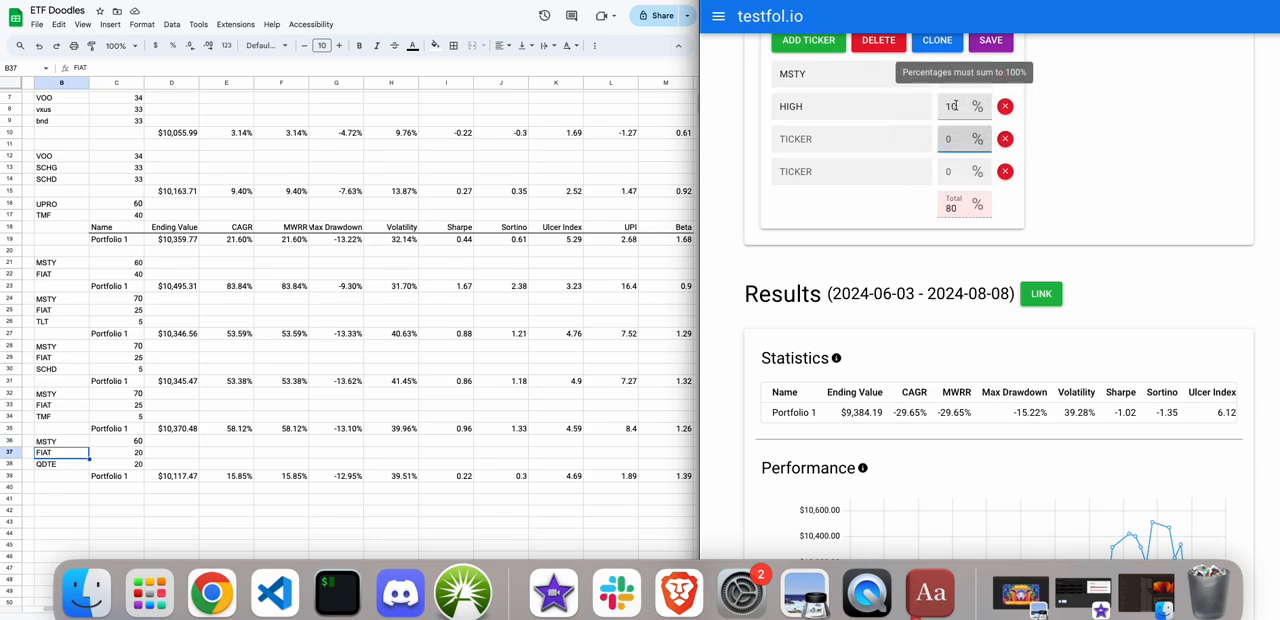
{"action": "left_click_drag", "start_coordinate": [956, 106], "coordinate": [937, 109]}
{"action": "key", "text": "BackSpace"}
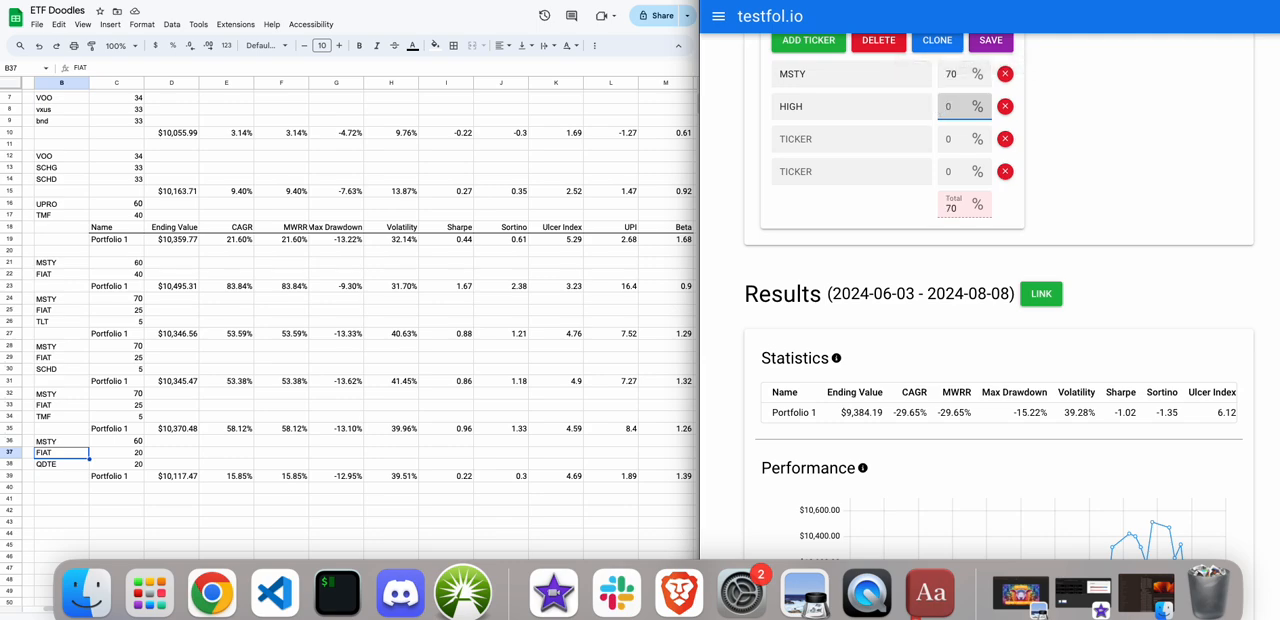
{"action": "type", "text": "30"}
{"action": "left_click", "coordinate": [1109, 134]}
Run the backtest of the MSTY and HIGH portfolio and review its statistics.
{"action": "scroll", "coordinate": [1108, 140], "scroll_direction": "up", "scroll_amount": 1}
{"action": "scroll", "coordinate": [1108, 140], "scroll_direction": "up", "scroll_amount": 5}
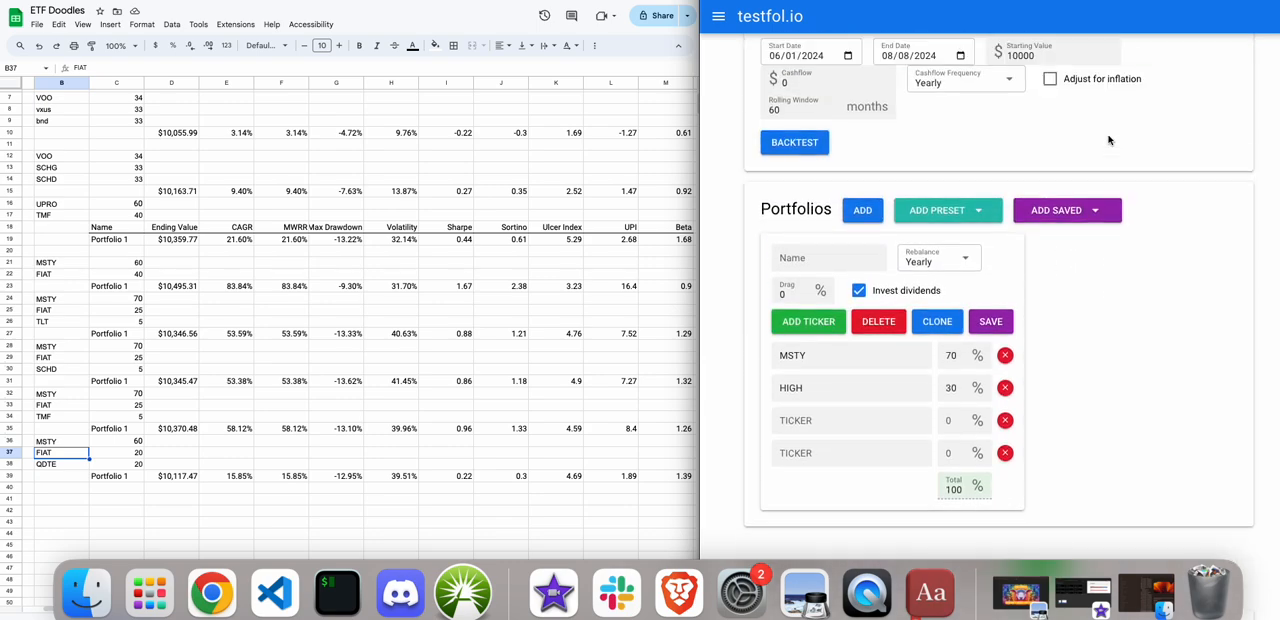
{"action": "left_click", "coordinate": [780, 248]}
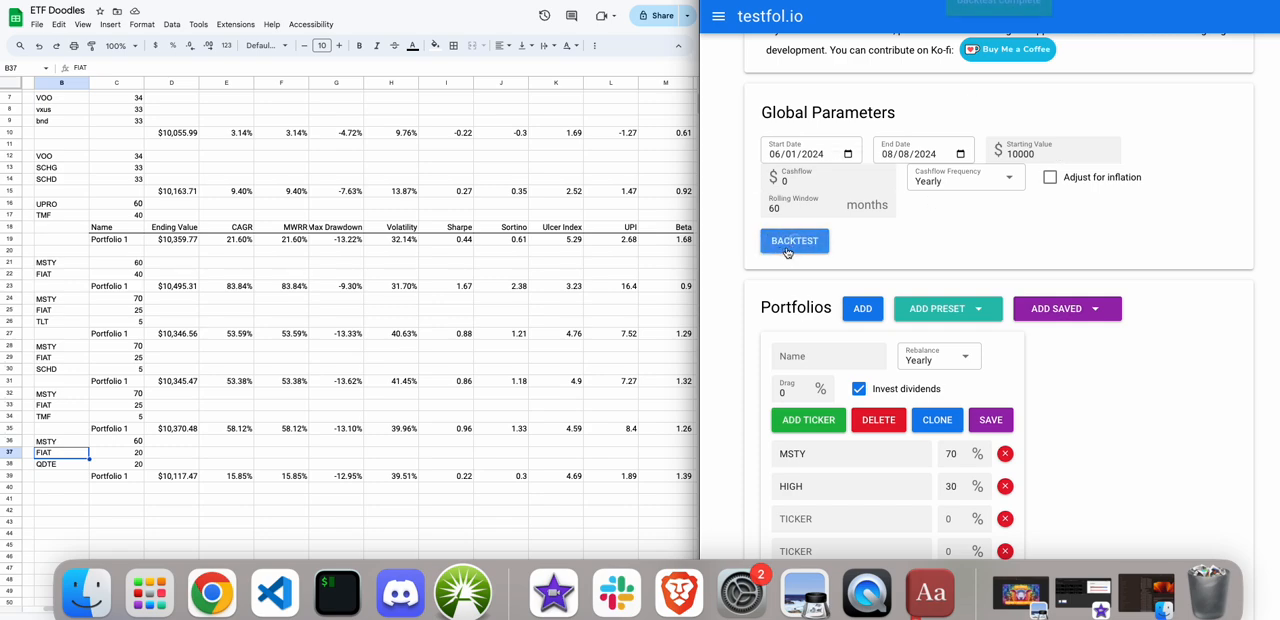
{"action": "scroll", "coordinate": [966, 238], "scroll_direction": "down", "scroll_amount": 3}
{"action": "scroll", "coordinate": [966, 238], "scroll_direction": "down", "scroll_amount": 3}
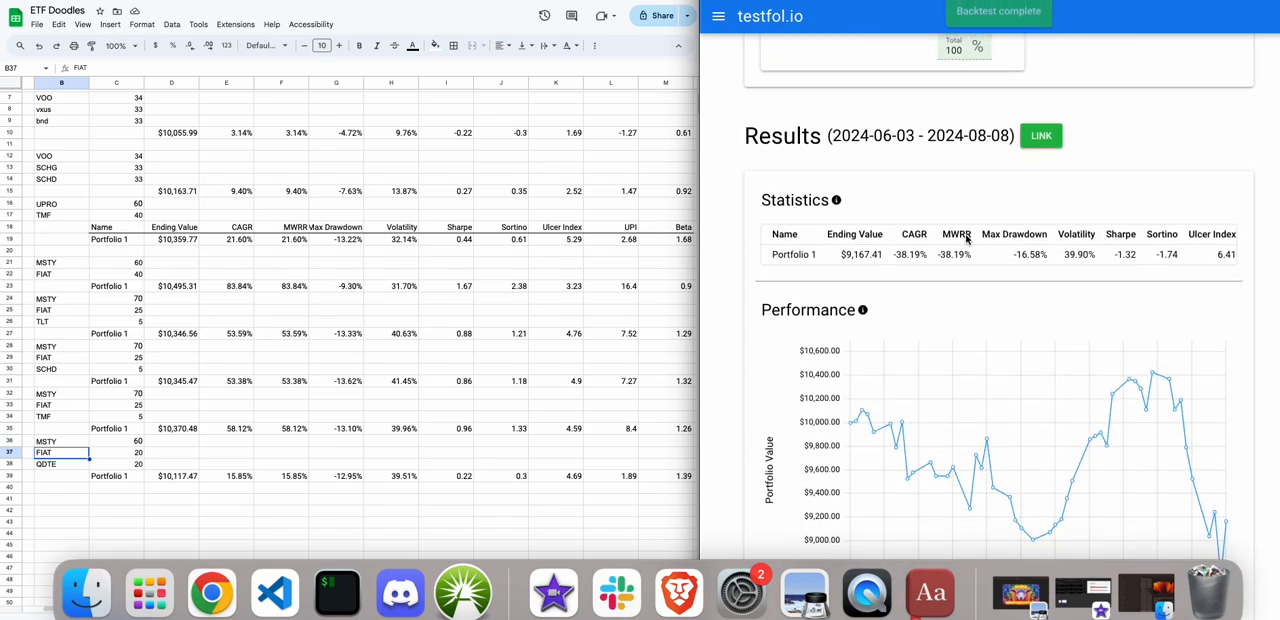
{"action": "scroll", "coordinate": [966, 238], "scroll_direction": "up", "scroll_amount": 3}
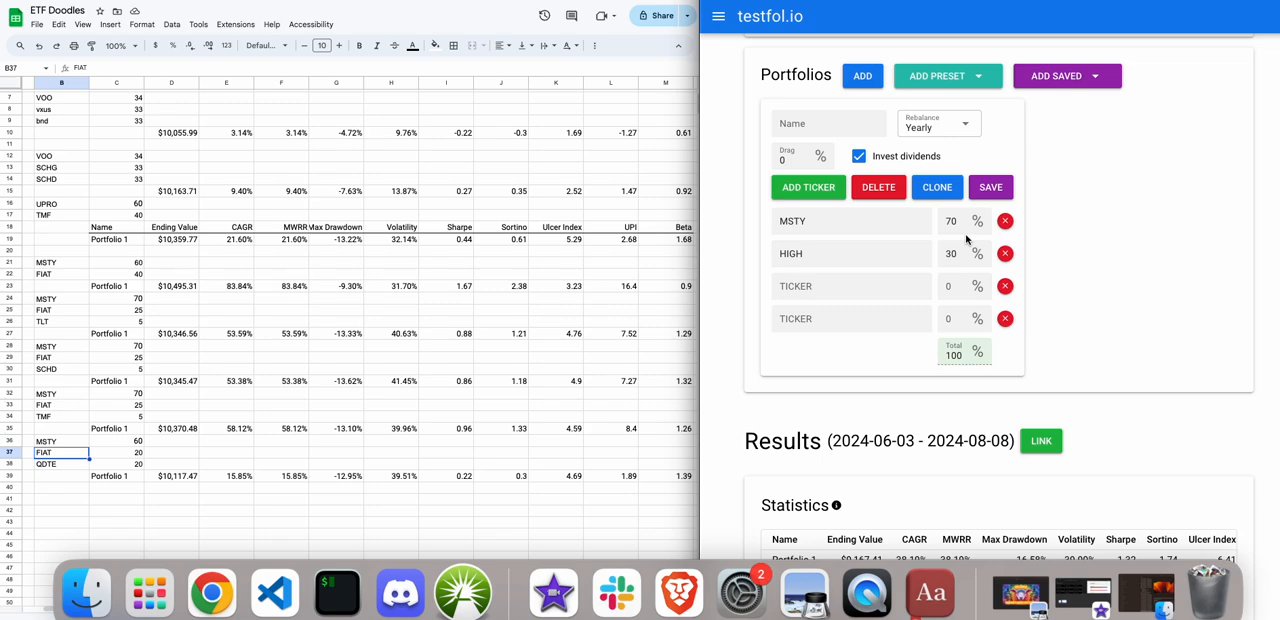
Change the portfolio to 30% MSTY and 70% FIAT in place of HIGH, and run the backtest.
{"action": "double_click", "coordinate": [809, 254]}
{"action": "type", "text": "FIAT"}
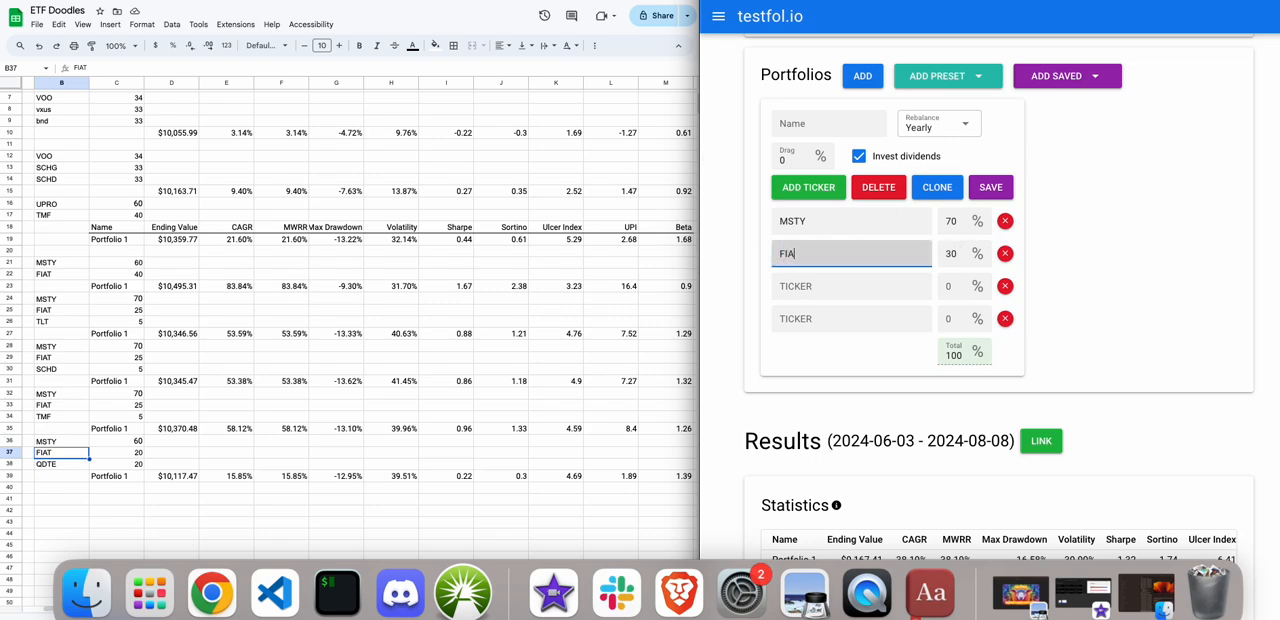
{"action": "double_click", "coordinate": [950, 220]}
{"action": "key", "text": "BackSpace"}
{"action": "type", "text": "30"}
{"action": "double_click", "coordinate": [950, 253]}
{"action": "key", "text": "BackSpace"}
{"action": "type", "text": "70"}
{"action": "scroll", "coordinate": [945, 275], "scroll_direction": "up", "scroll_amount": 3}
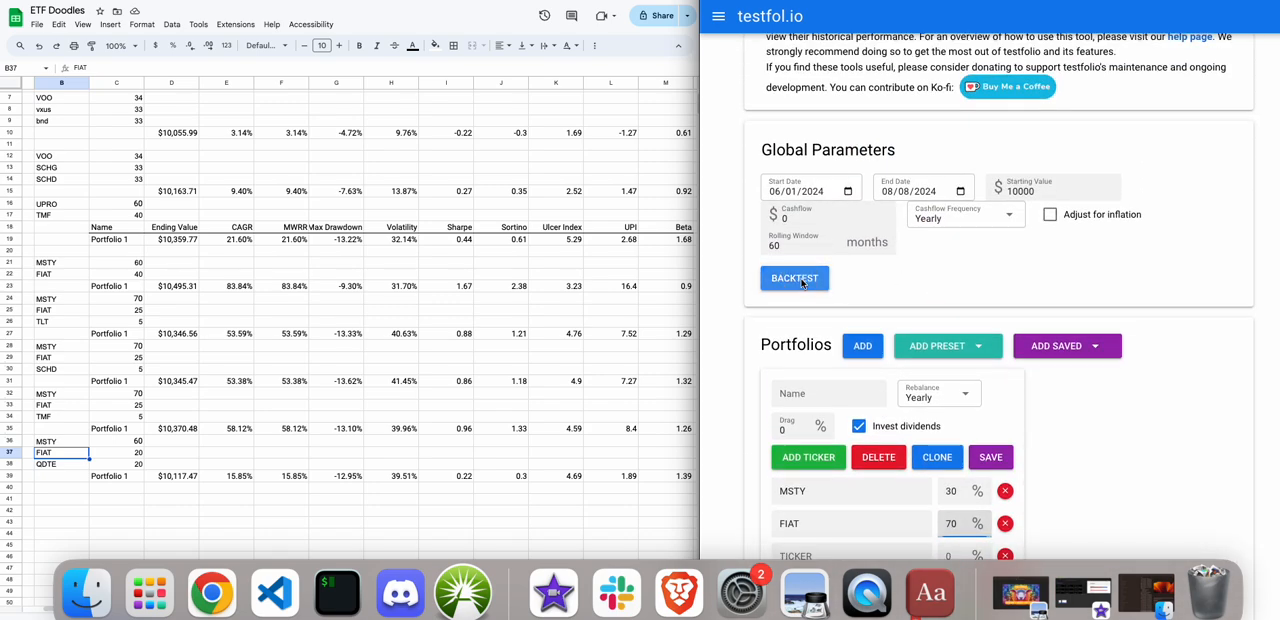
{"action": "left_click", "coordinate": [795, 279]}
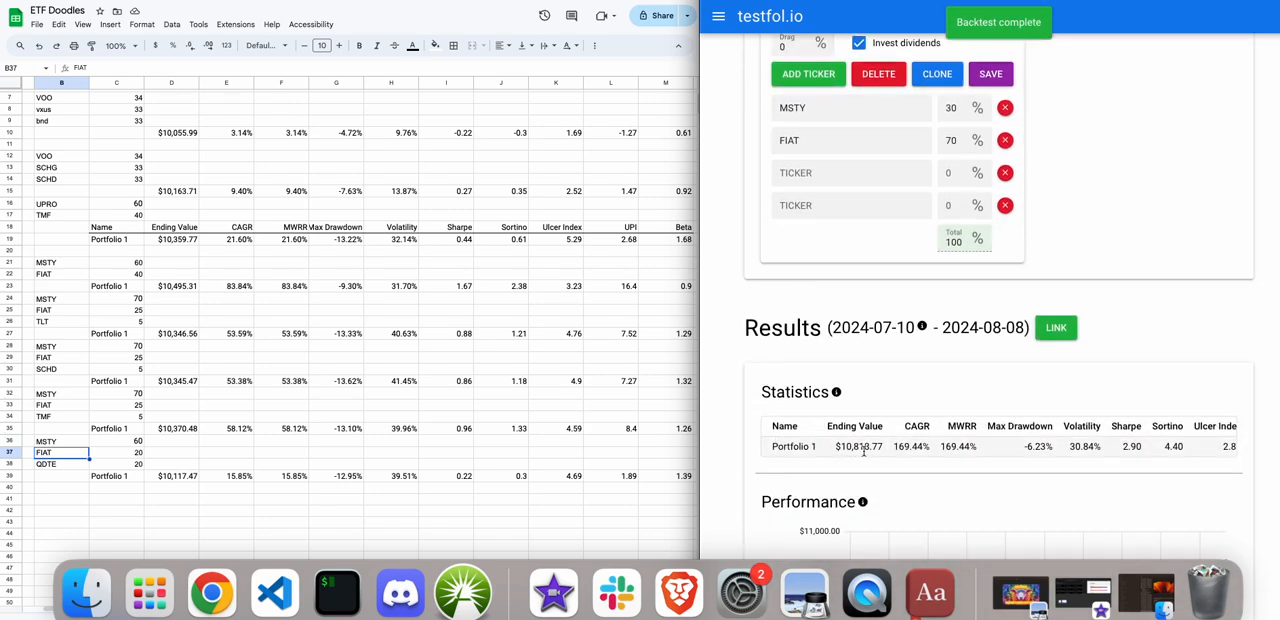
Set the MSTY and FIAT weights to 50% each.
{"action": "double_click", "coordinate": [952, 108]}
{"action": "key", "text": "BackSpace"}
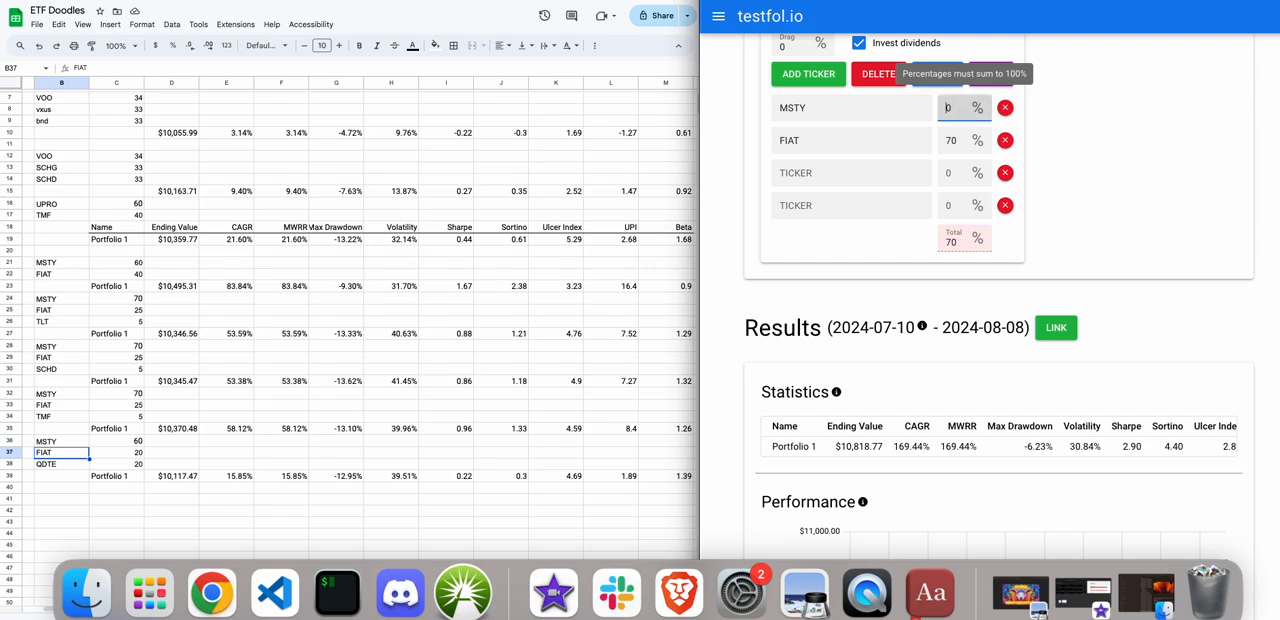
{"action": "type", "text": "50"}
{"action": "key", "text": "Tab"}
{"action": "type", "text": "50"}
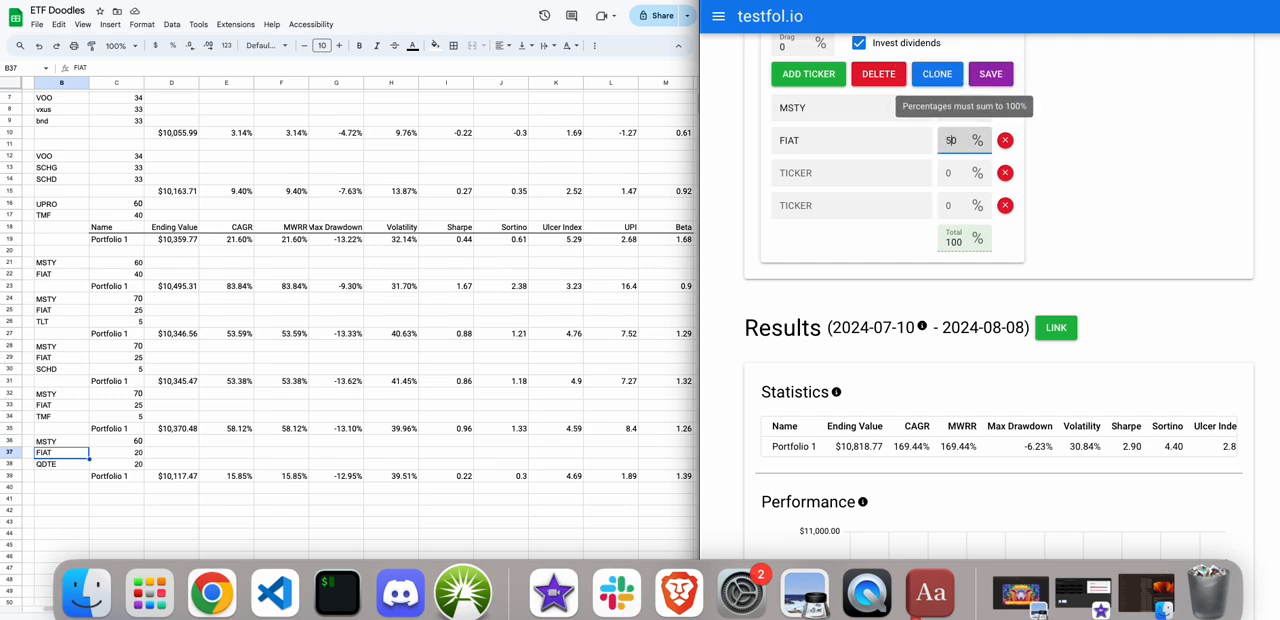
Run the backtest of the equally weighted MSTY and FIAT portfolio and review its statistics.
{"action": "scroll", "coordinate": [1128, 203], "scroll_direction": "up", "scroll_amount": 5}
{"action": "left_click", "coordinate": [795, 110]}
{"action": "scroll", "coordinate": [929, 397], "scroll_direction": "down", "scroll_amount": 3}
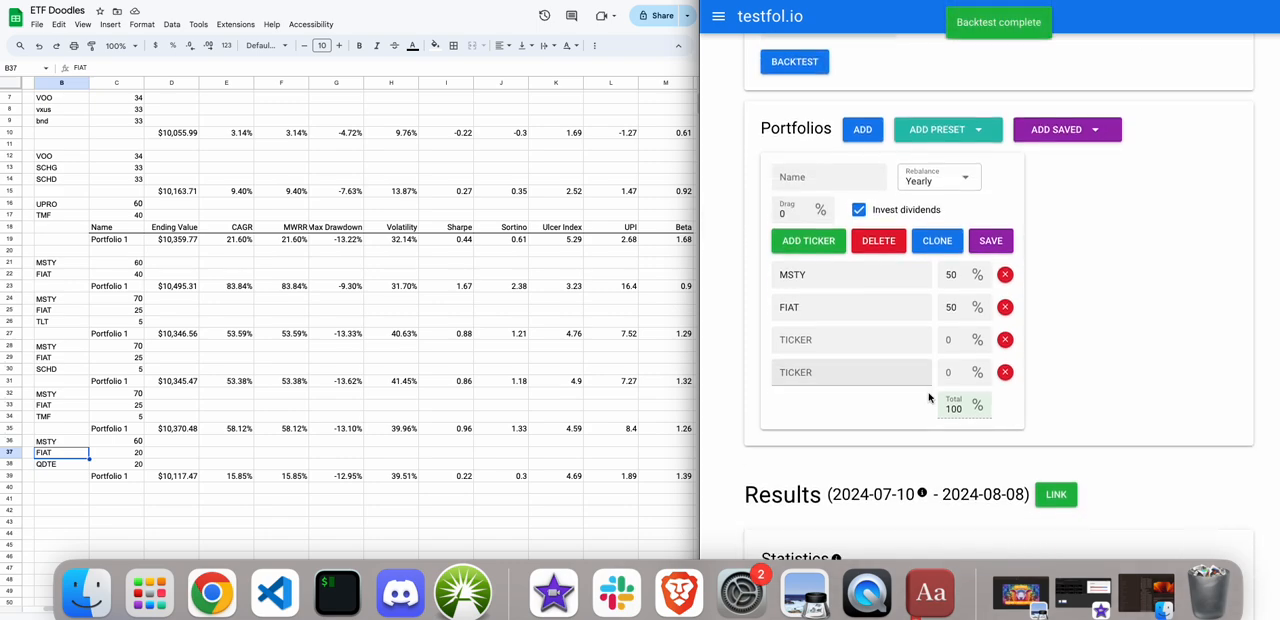
{"action": "scroll", "coordinate": [929, 397], "scroll_direction": "down", "scroll_amount": 1}
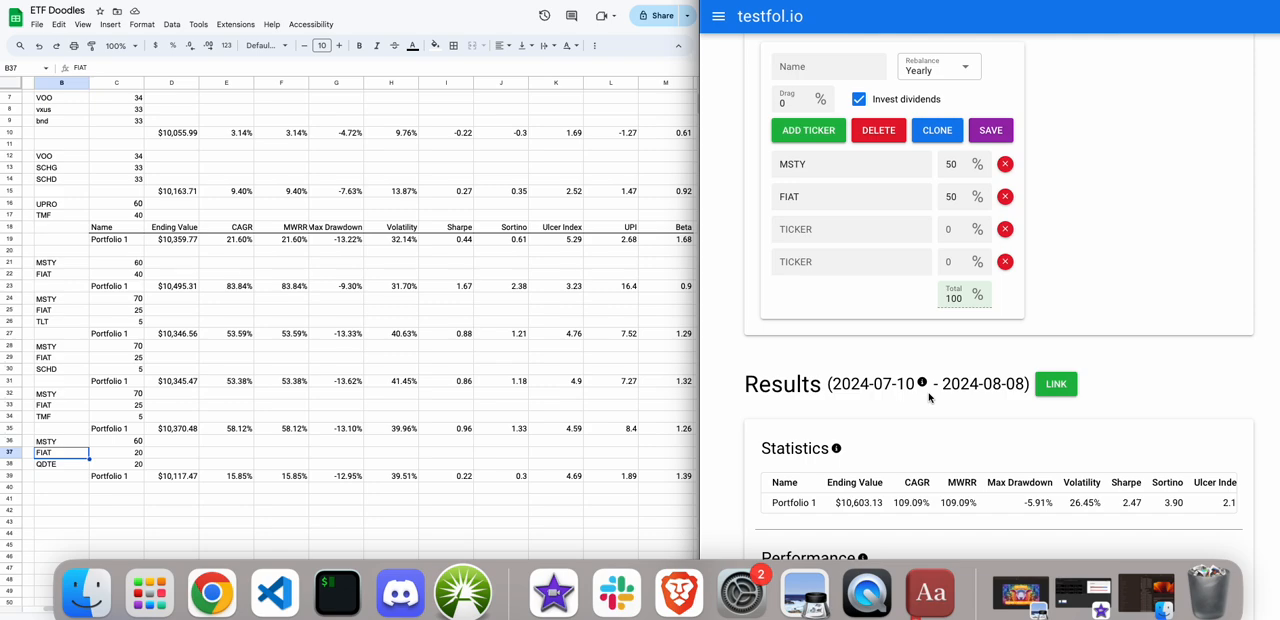
Switch to the ETF Doodles spreadsheet and bold cells B36:D39 of the 60/20/20 MSTY, FIAT and QDTE portfolio.
{"action": "scroll", "coordinate": [928, 397], "scroll_direction": "down", "scroll_amount": 1}
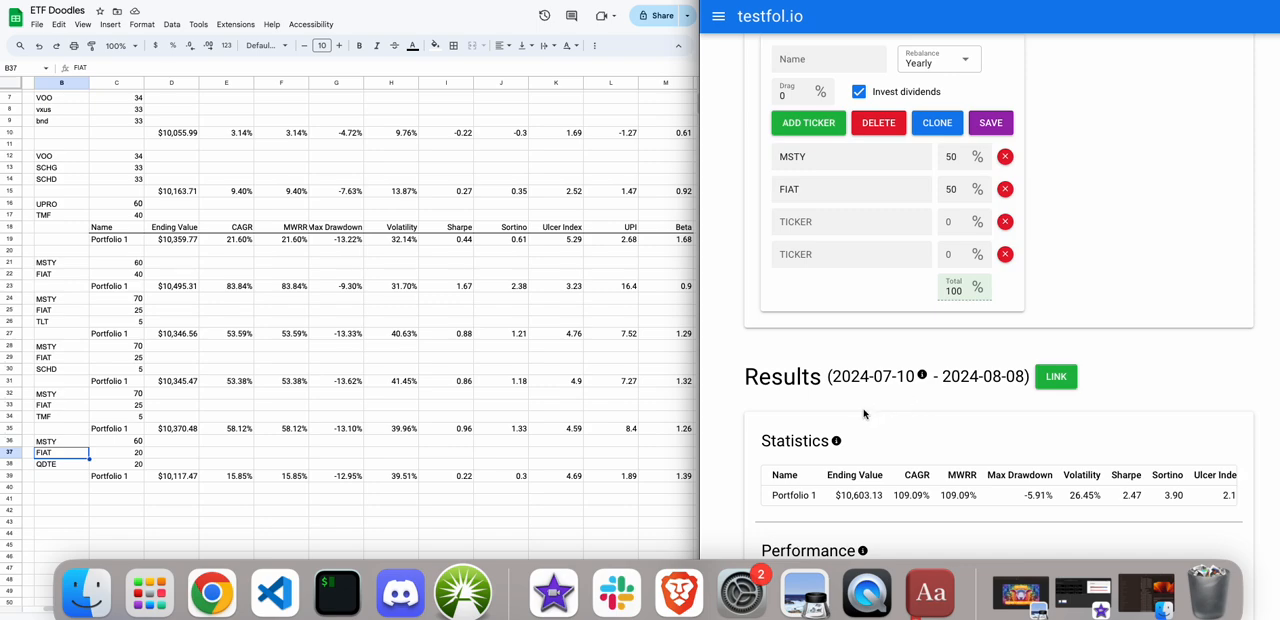
{"action": "left_click", "coordinate": [55, 464]}
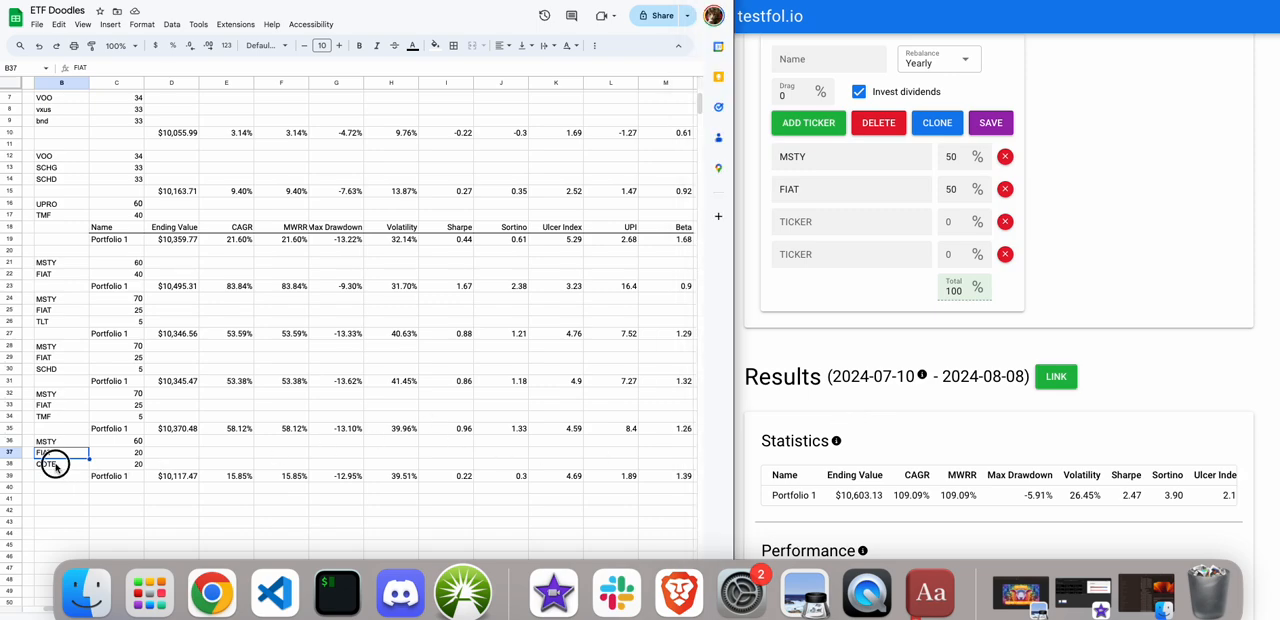
{"action": "left_click", "coordinate": [128, 467]}
{"action": "left_click", "coordinate": [50, 444]}
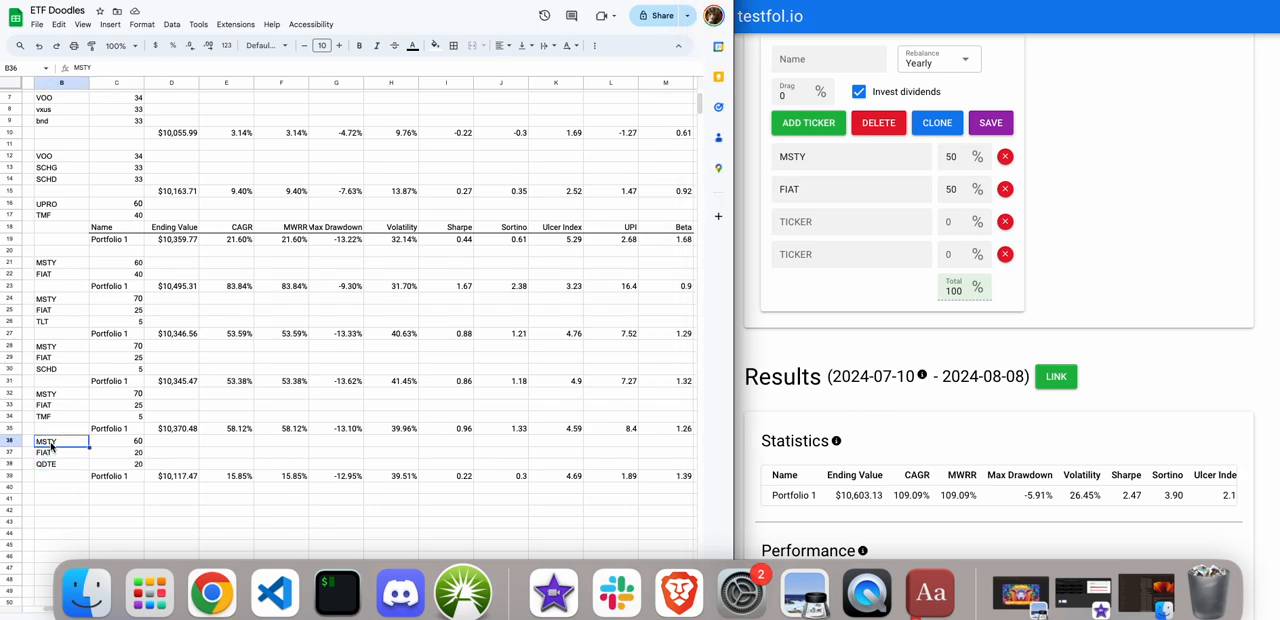
{"action": "left_click", "coordinate": [167, 481], "text": "shift"}
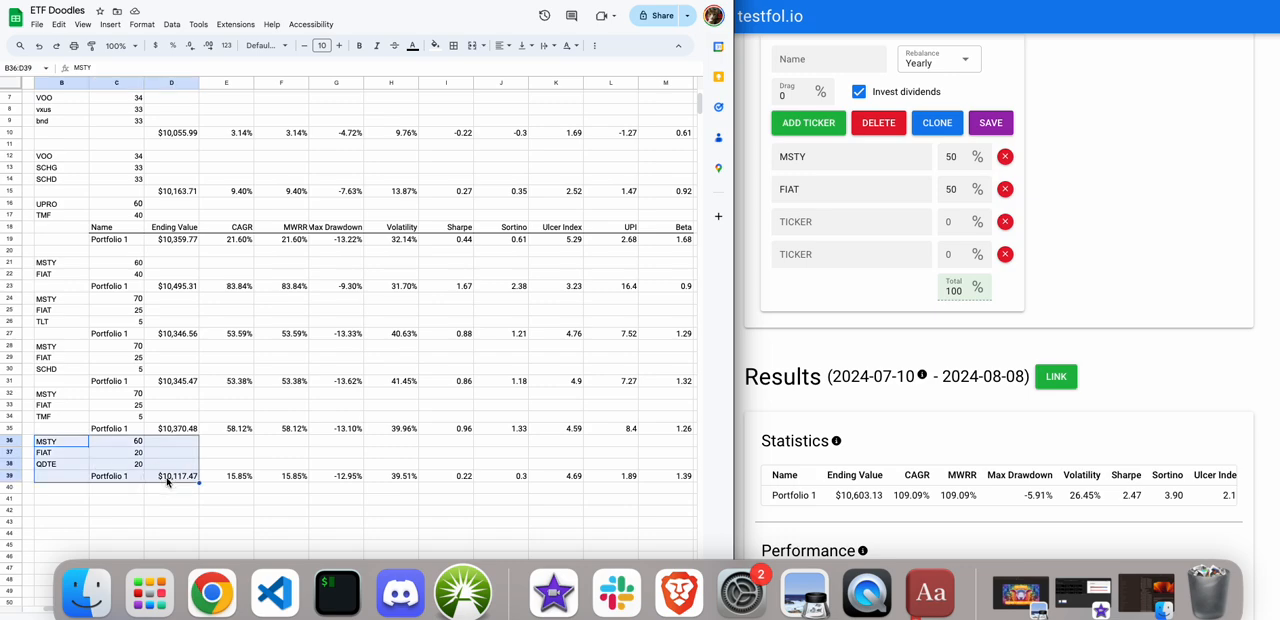
{"action": "key", "text": "super+b"}
{"action": "left_click", "coordinate": [134, 502]}
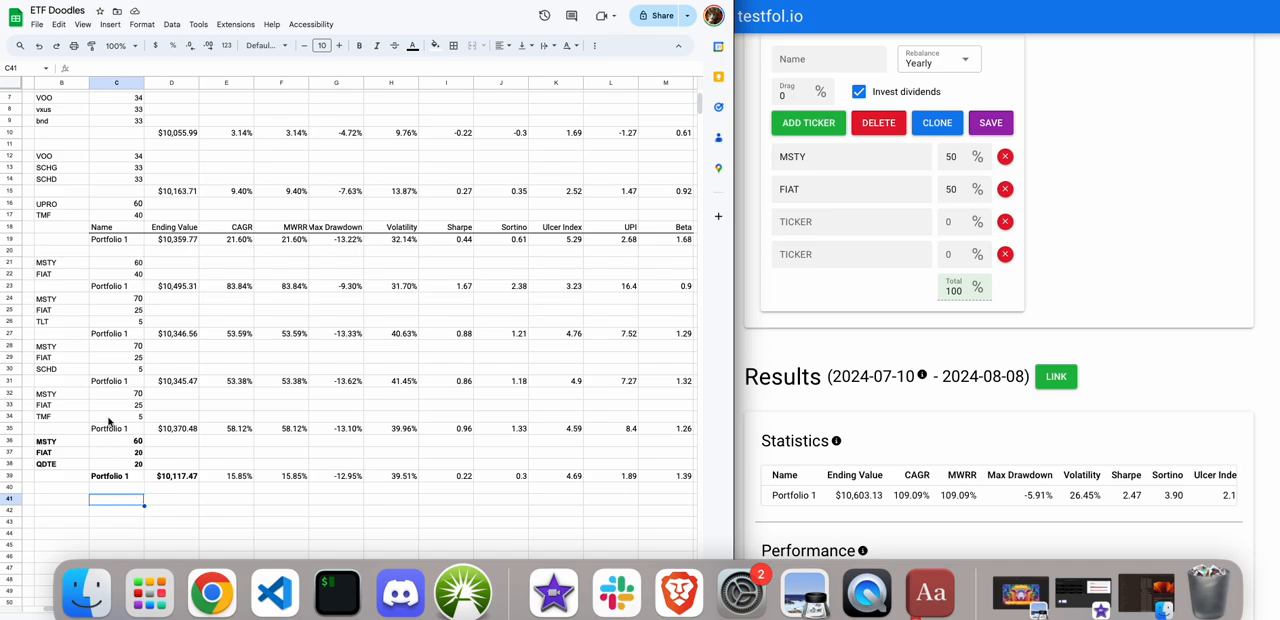
Highlight the p3 portfolio of VOO, SCHG and SCHD in cells A11:E15 for reference.
{"action": "scroll", "coordinate": [105, 420], "scroll_direction": "up", "scroll_amount": 3}
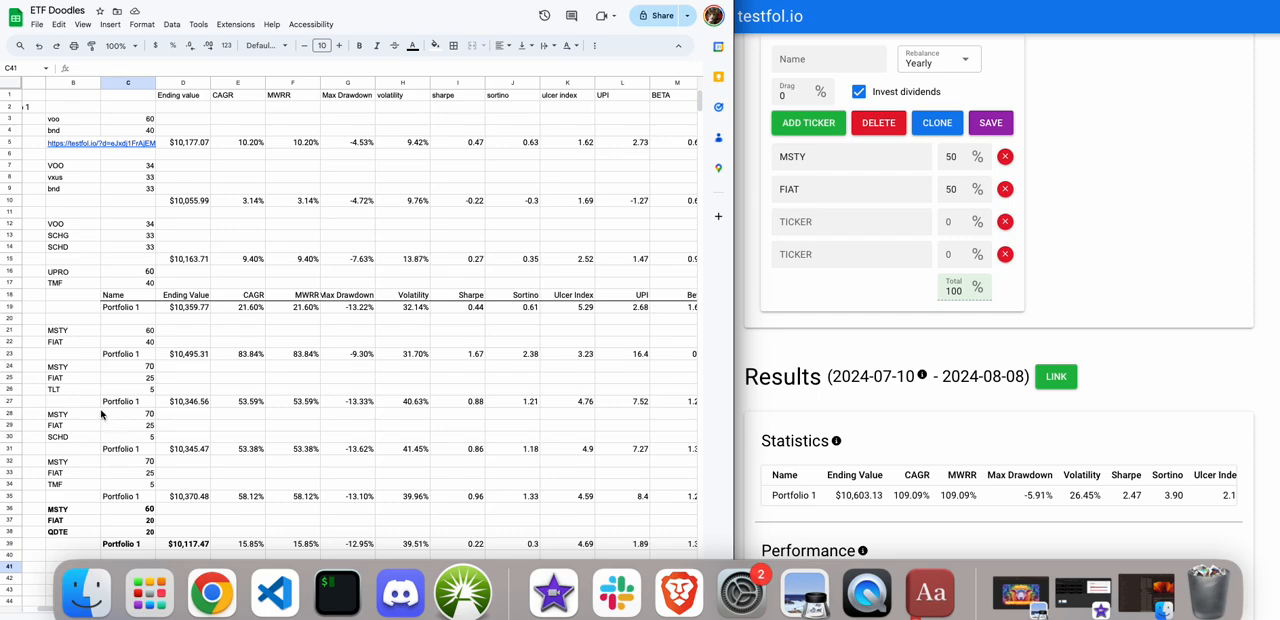
{"action": "left_click_drag", "start_coordinate": [230, 262], "coordinate": [14, 214]}
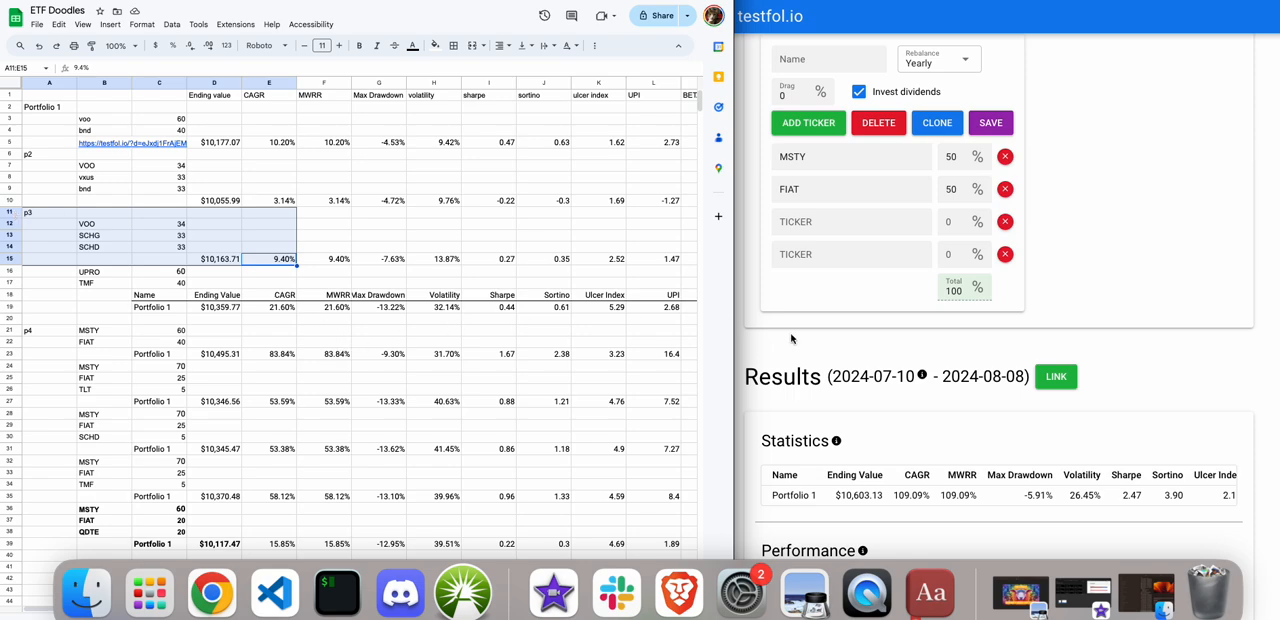
In testfol.io, remove one empty ticker row and set the portfolio's tickers to SPMO, DGRO and SCHG.
{"action": "left_click", "coordinate": [1005, 256]}
{"action": "left_click", "coordinate": [1005, 256]}
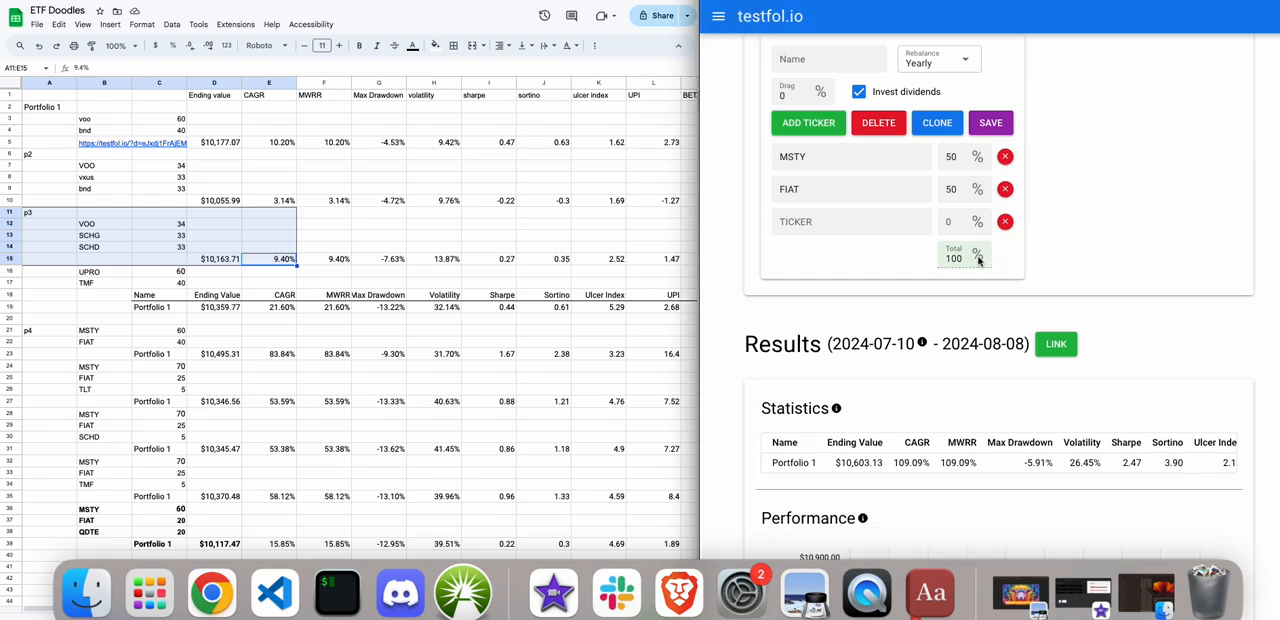
{"action": "left_click_drag", "start_coordinate": [823, 161], "coordinate": [743, 165]}
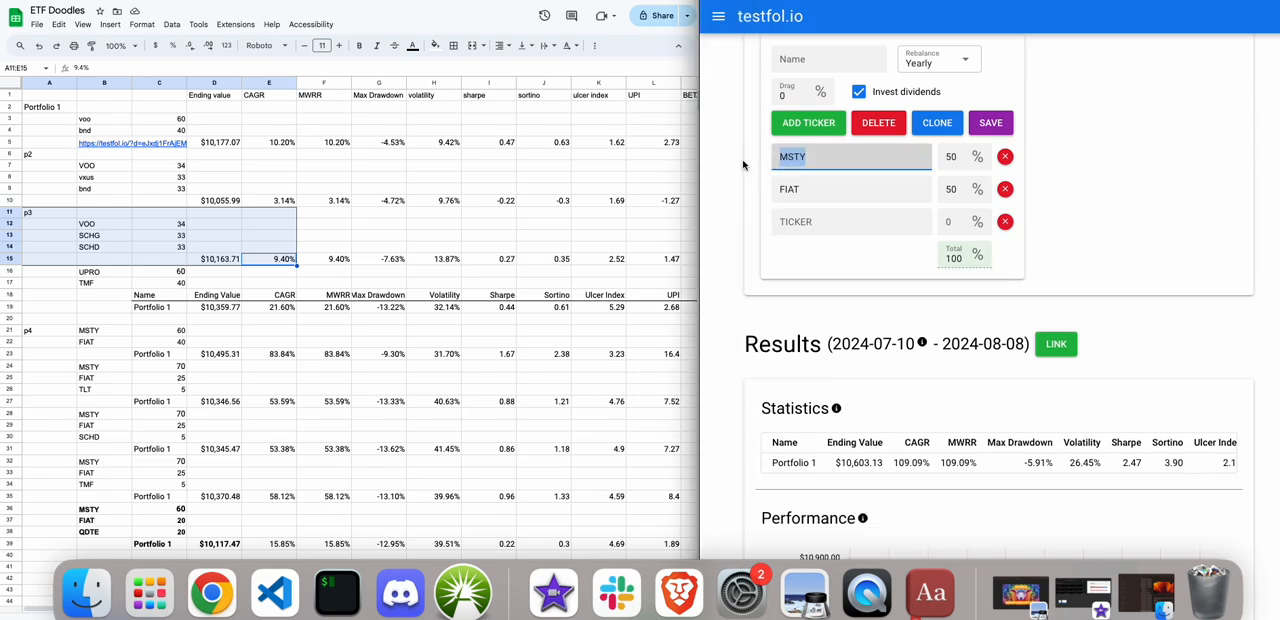
{"action": "type", "text": "SPMO"}
{"action": "left_click_drag", "start_coordinate": [790, 190], "coordinate": [704, 190]}
{"action": "key", "text": "BackSpace"}
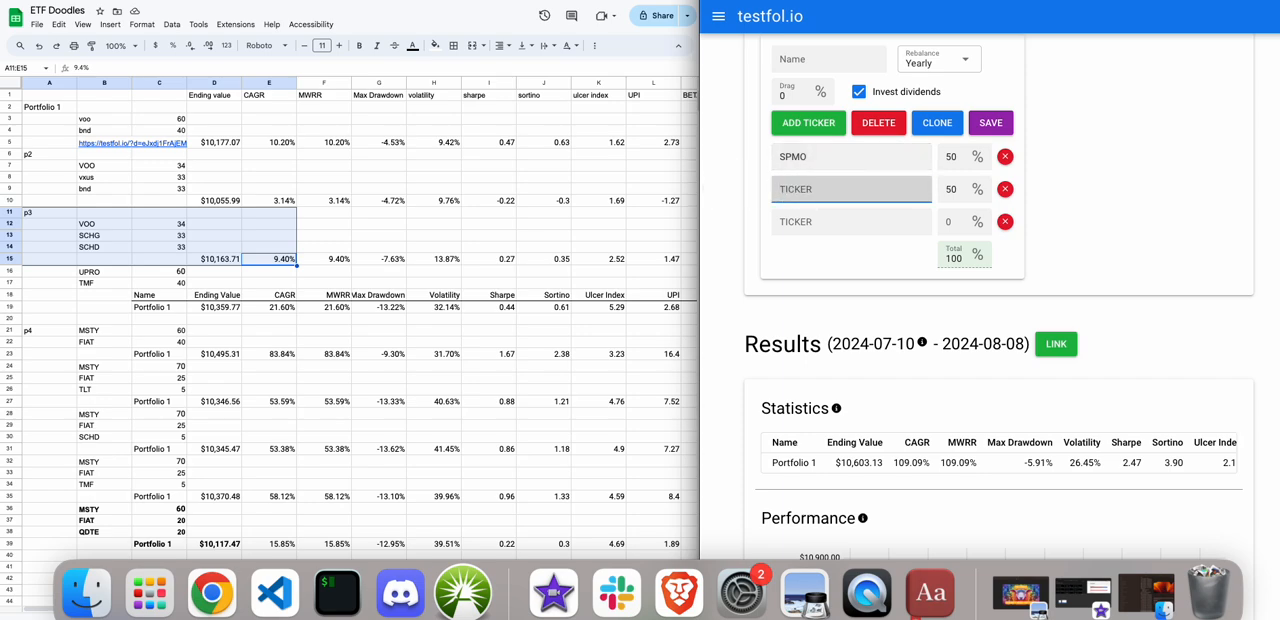
{"action": "type", "text": "DGRO"}
{"action": "left_click", "coordinate": [819, 226]}
{"action": "type", "text": "SCHG"}
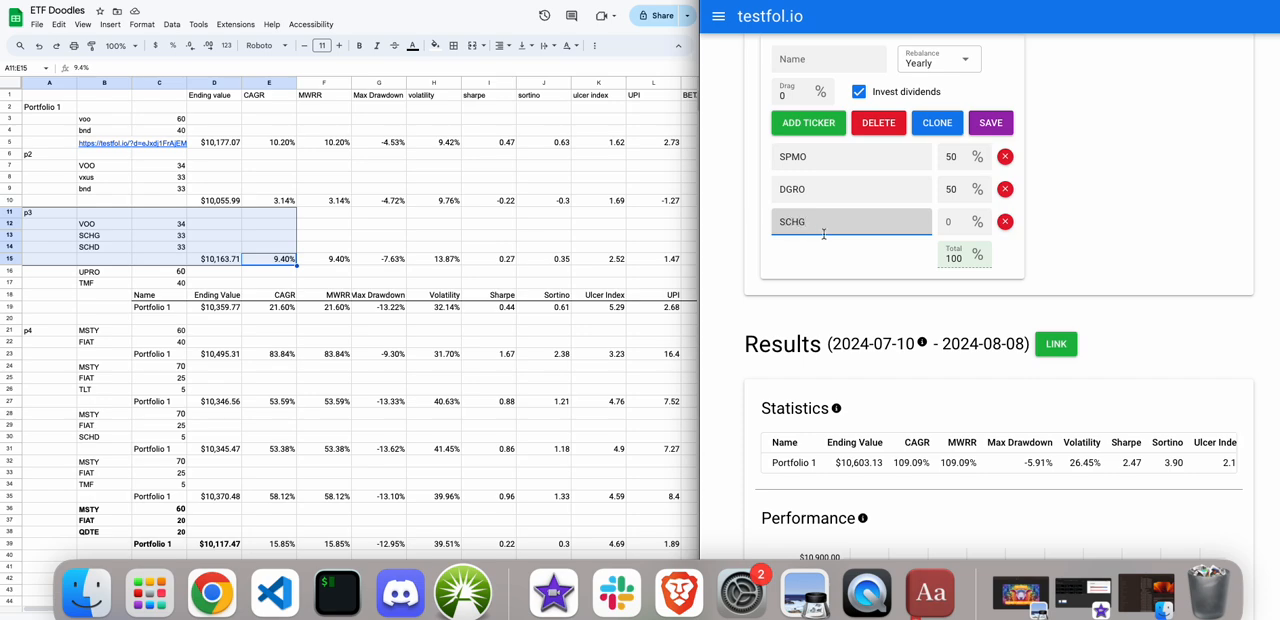
Set the weights to 34% for SPMO, 33% for DGRO and 33% for SCHG.
{"action": "double_click", "coordinate": [957, 156]}
{"action": "type", "text": "34"}
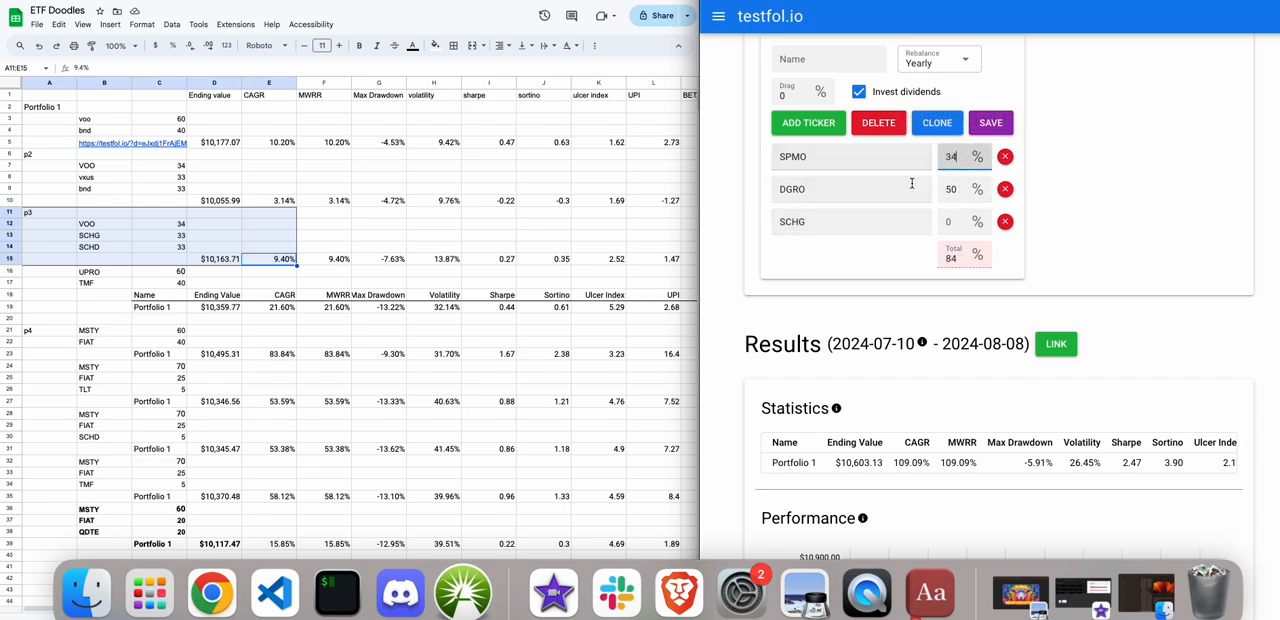
{"action": "double_click", "coordinate": [951, 189]}
{"action": "type", "text": "33"}
{"action": "double_click", "coordinate": [951, 221]}
{"action": "type", "text": "3"}
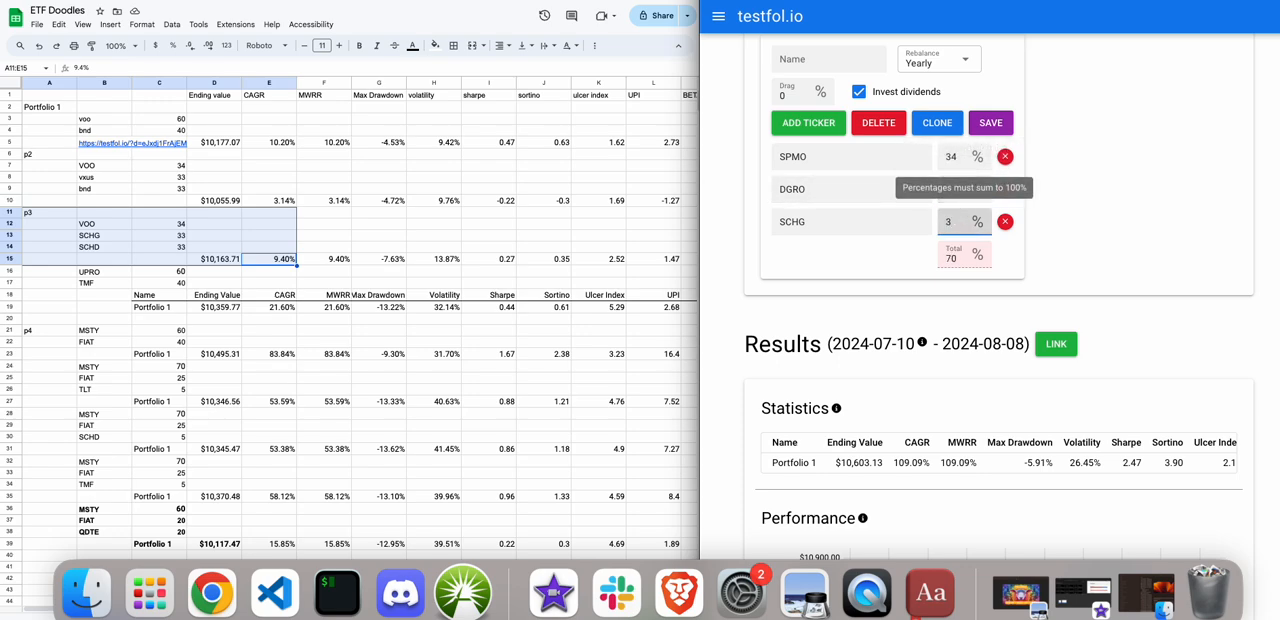
{"action": "type", "text": "3"}
Run the backtest of the SPMO, DGRO and SCHG portfolio and review its statistics.
{"action": "scroll", "coordinate": [1106, 243], "scroll_direction": "up", "scroll_amount": 2}
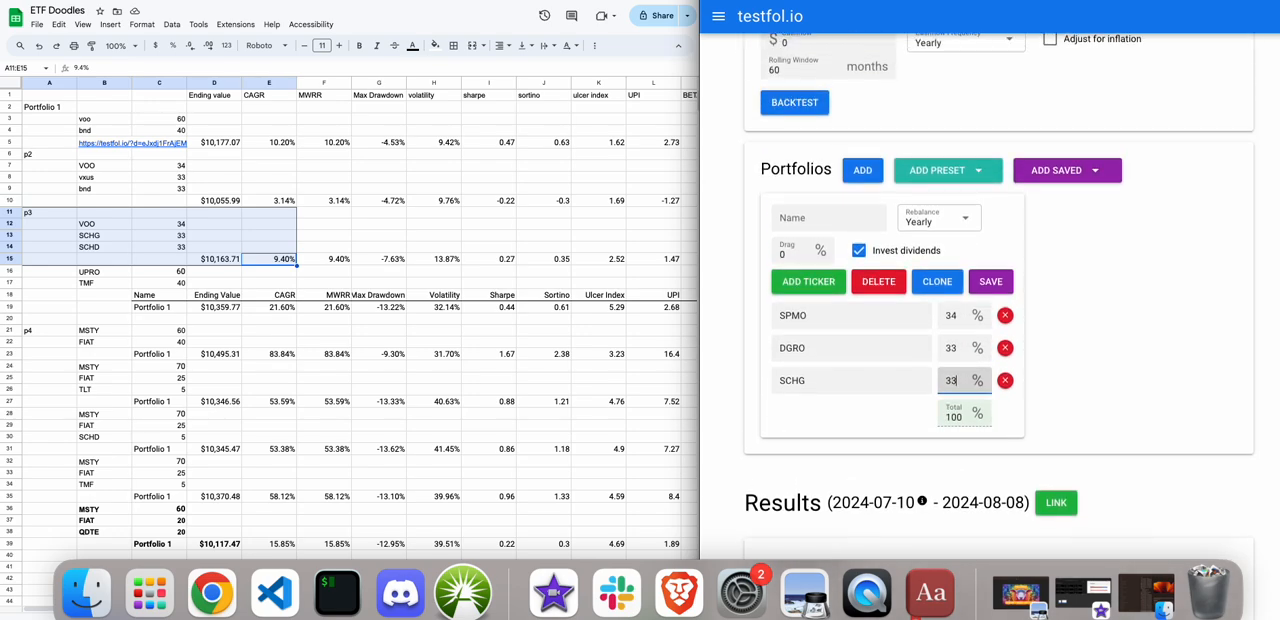
{"action": "left_click", "coordinate": [790, 110]}
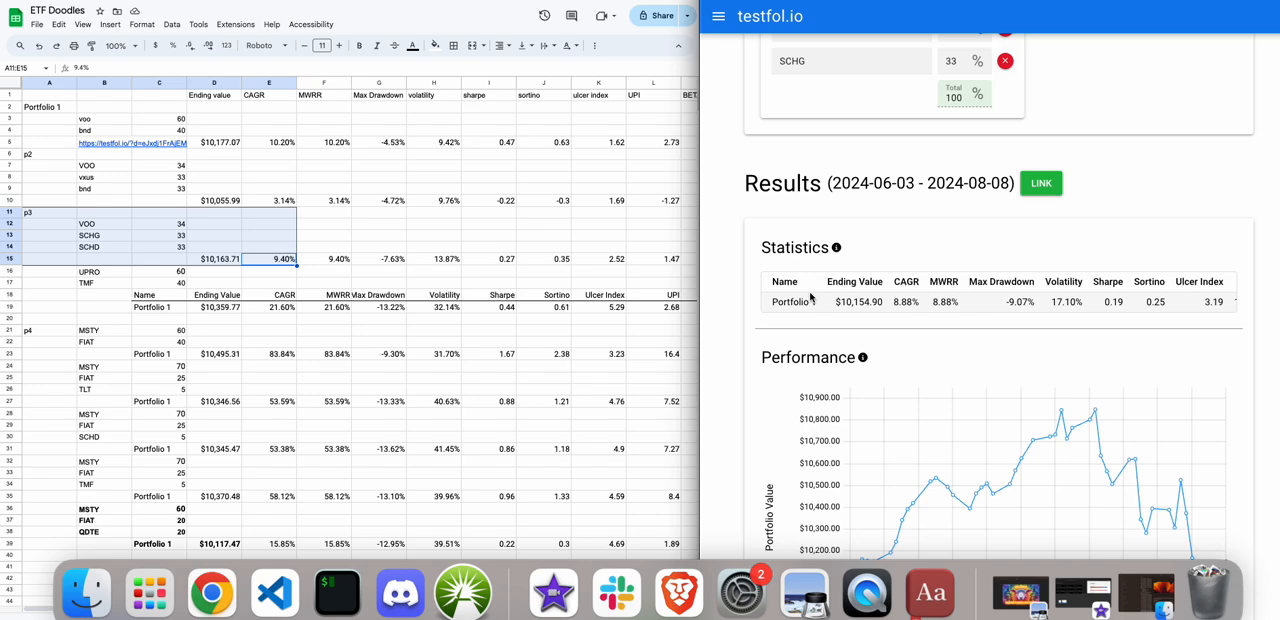
{"action": "scroll", "coordinate": [219, 320], "scroll_direction": "right", "scroll_amount": 1}
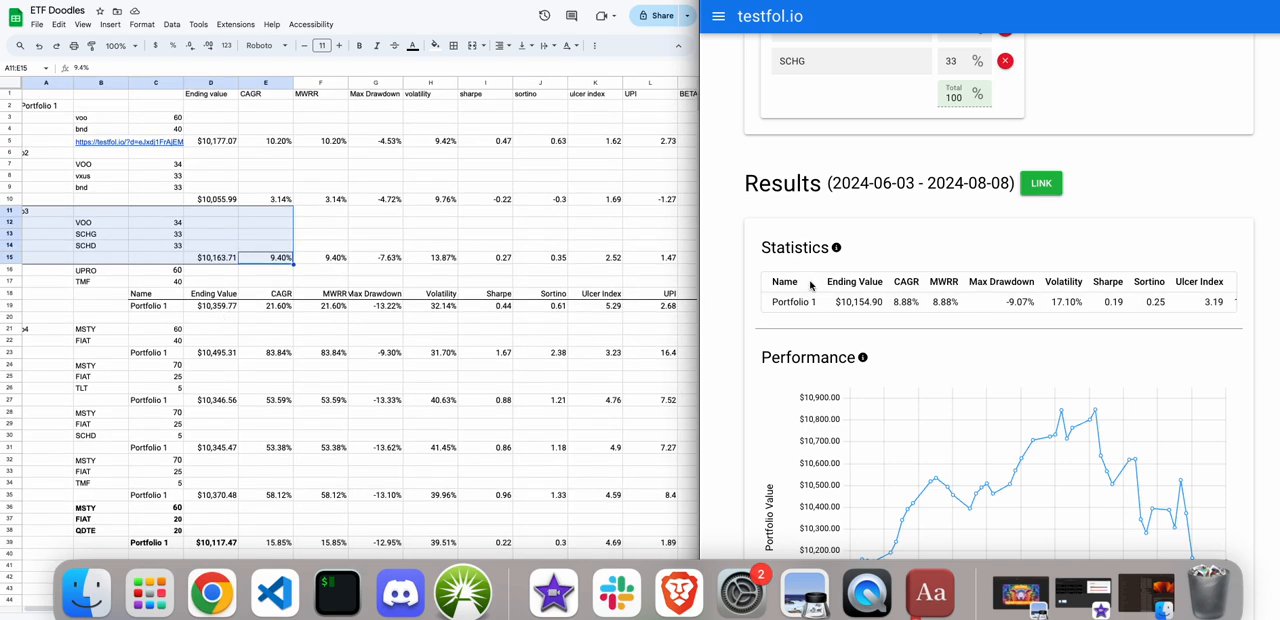
Replace the DGRO ticker in the portfolio with SCHD.
{"action": "scroll", "coordinate": [812, 285], "scroll_direction": "up", "scroll_amount": 1}
{"action": "scroll", "coordinate": [812, 285], "scroll_direction": "up", "scroll_amount": 1}
{"action": "left_click", "coordinate": [810, 95]}
{"action": "double_click", "coordinate": [810, 95]}
{"action": "type", "text": "SCHD"}
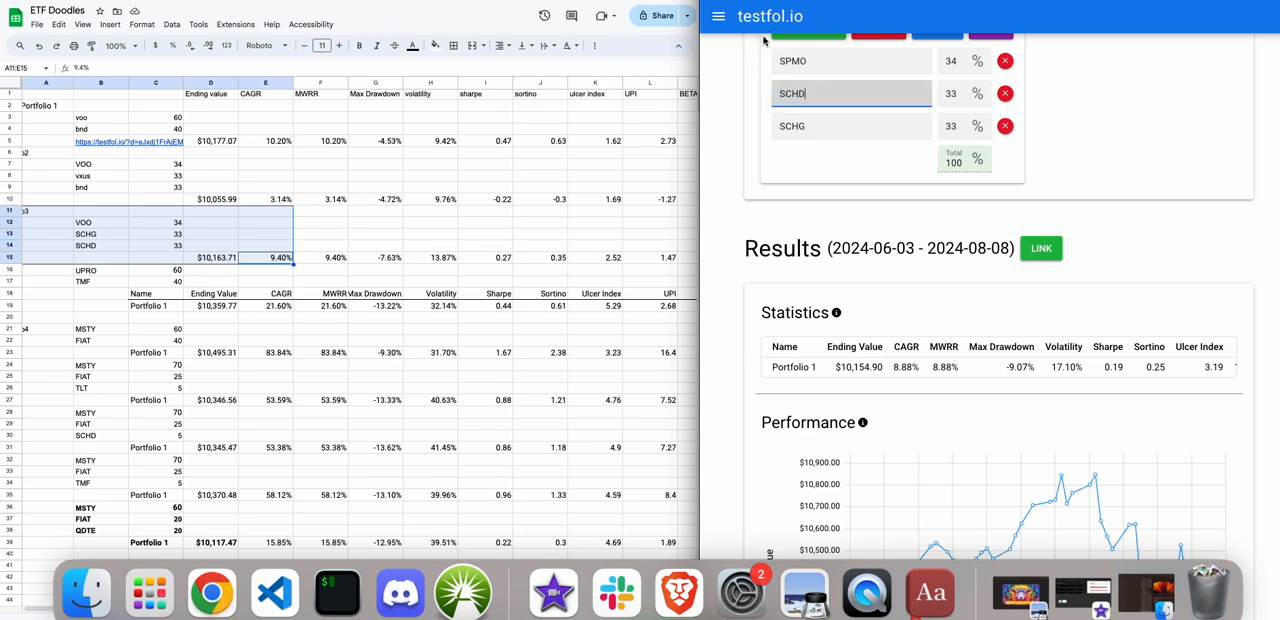
Run the backtest of the SPMO, SCHD and SCHG portfolio and review its statistics.
{"action": "scroll", "coordinate": [770, 60], "scroll_direction": "up", "scroll_amount": 5}
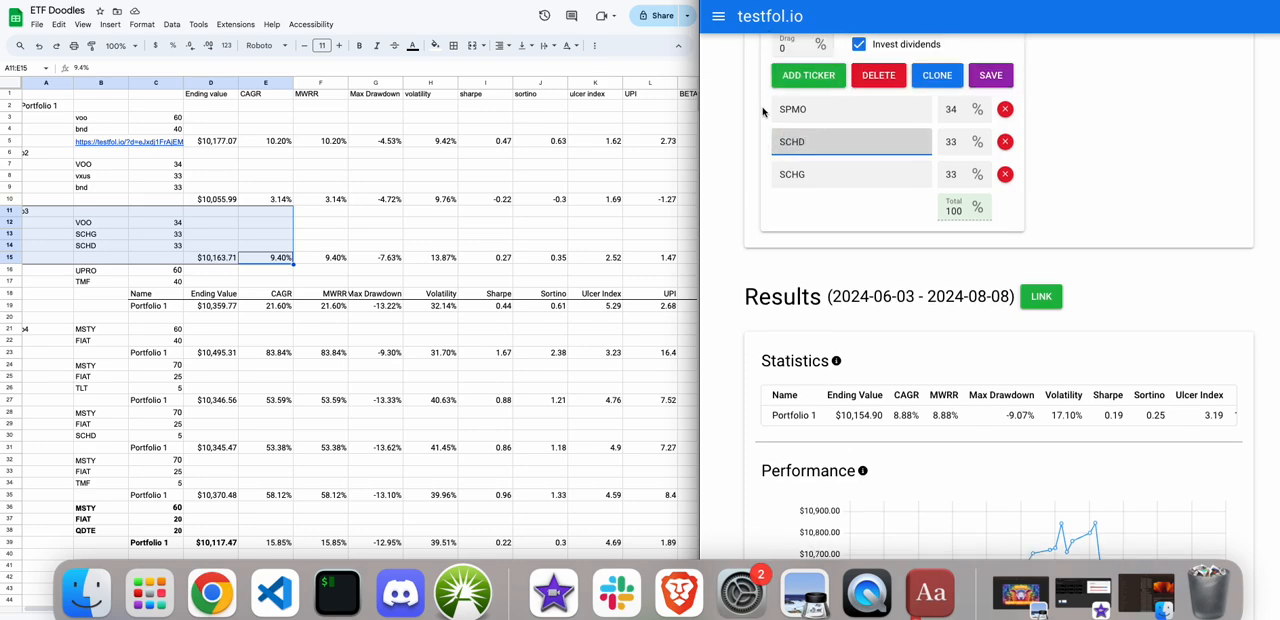
{"action": "left_click", "coordinate": [794, 66]}
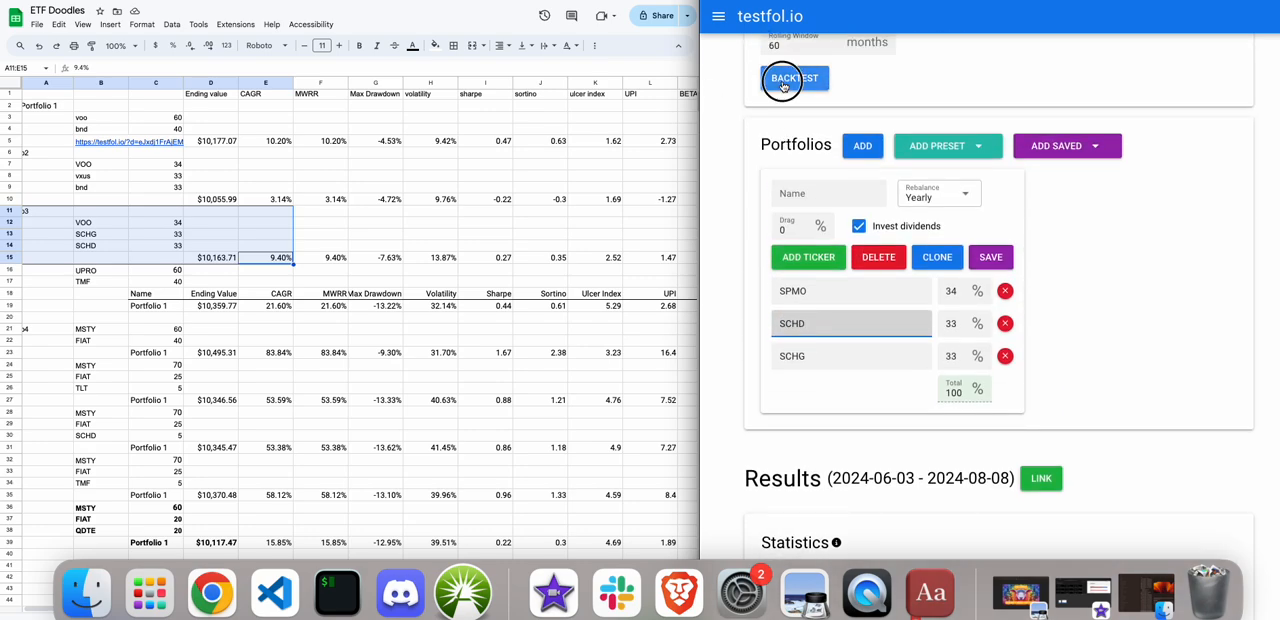
{"action": "scroll", "coordinate": [748, 293], "scroll_direction": "down", "scroll_amount": 3}
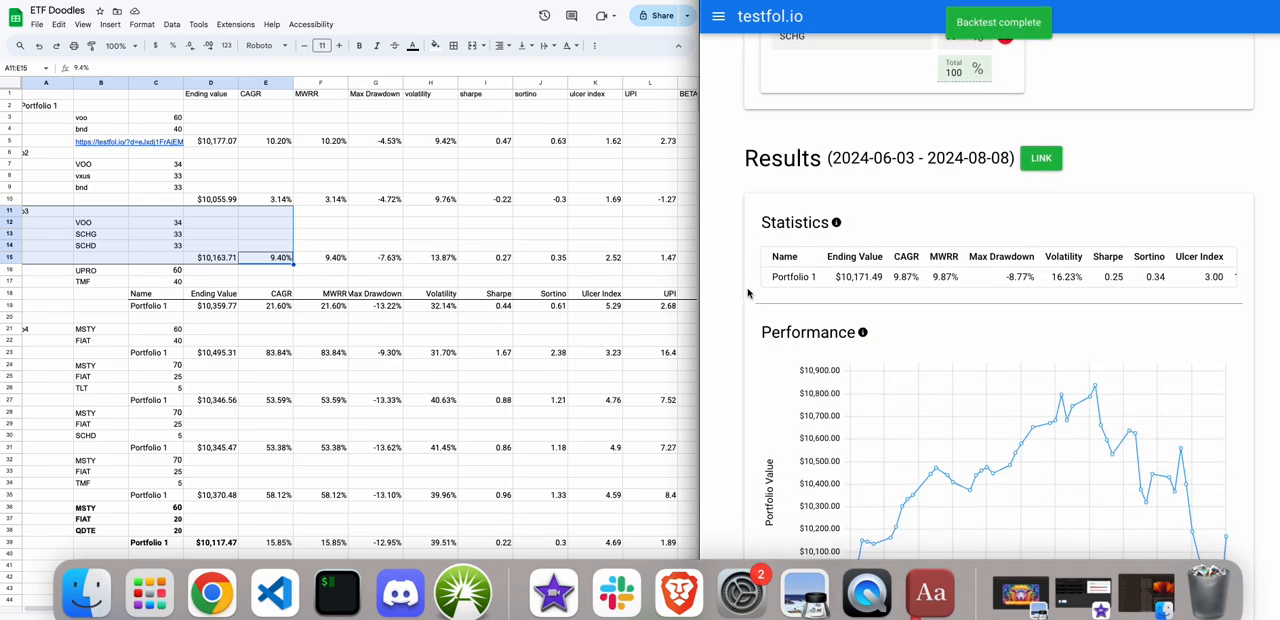